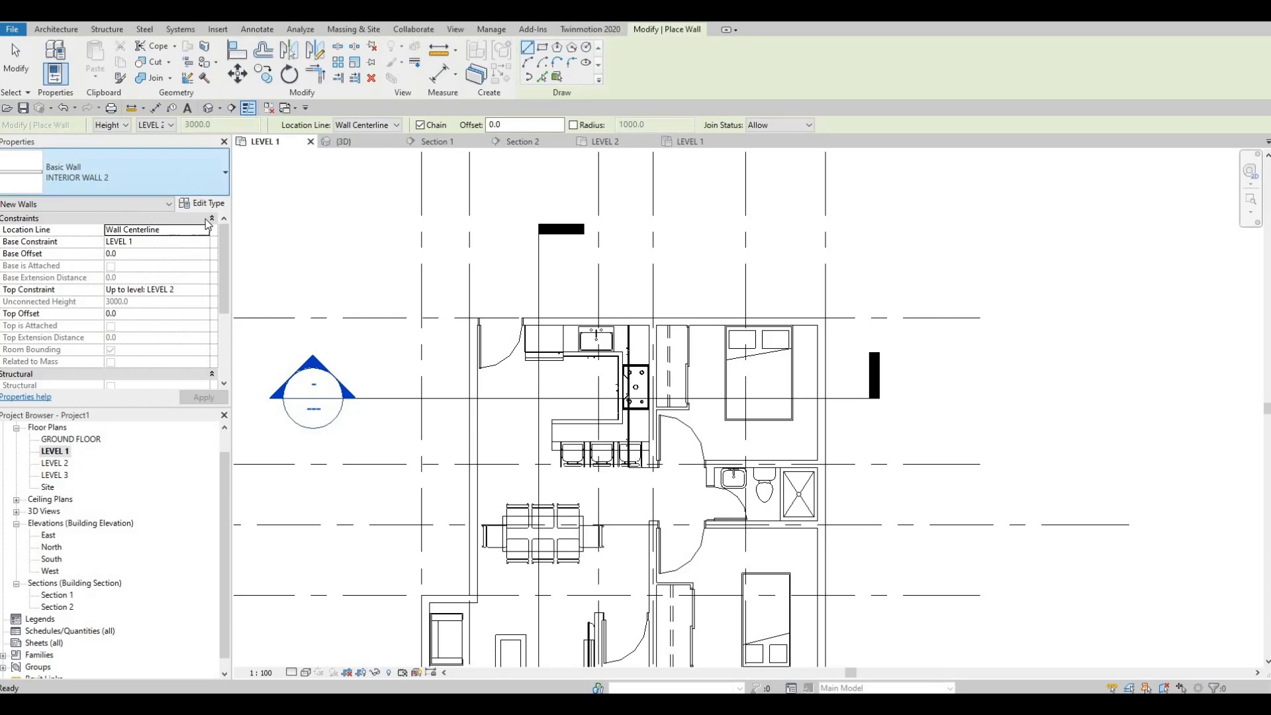
Using the Curtain Wall type, draw a segment about 880 mm long on the north exterior wall behind the kitchen sink
left_click(190, 182)
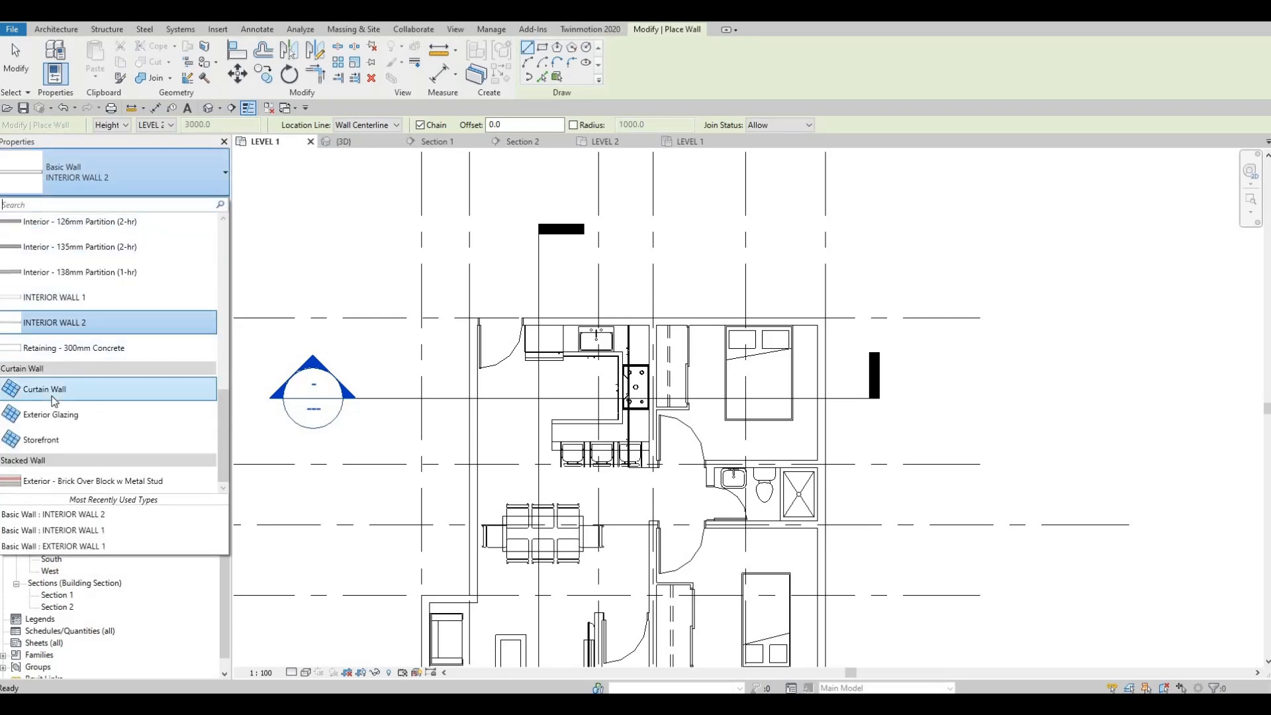
left_click(54, 397)
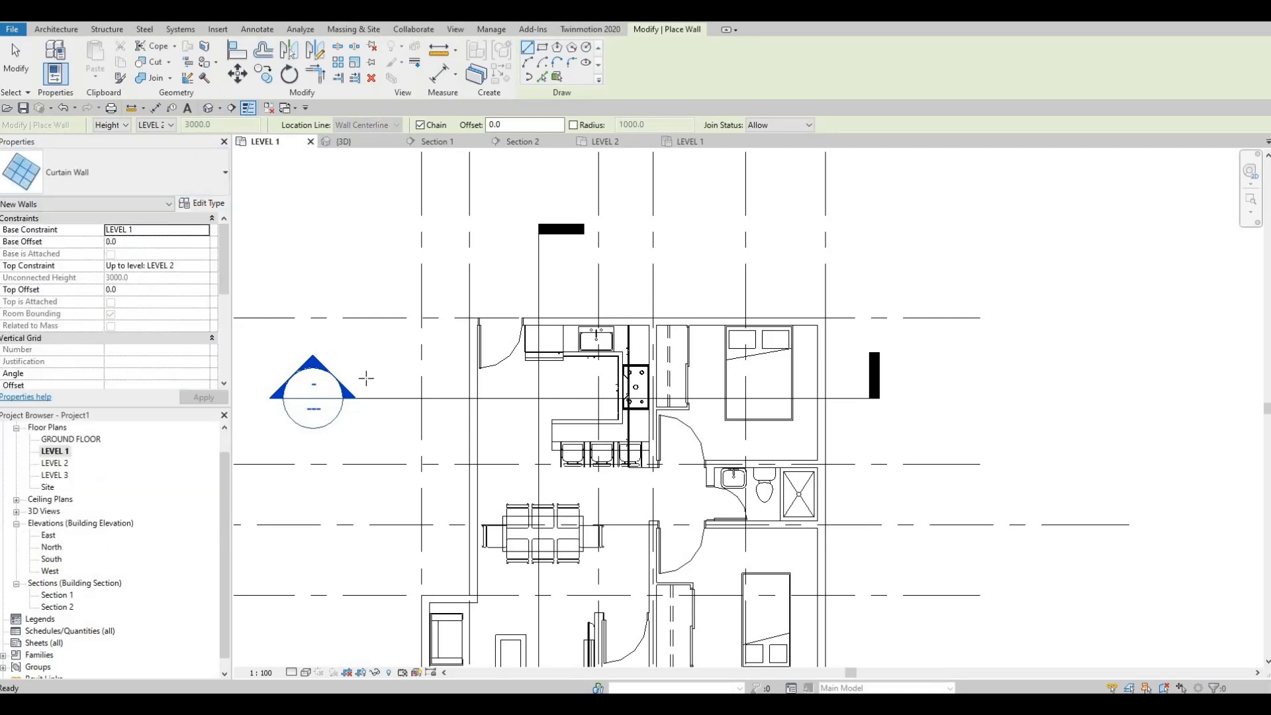
scroll(625, 318, "up", 5)
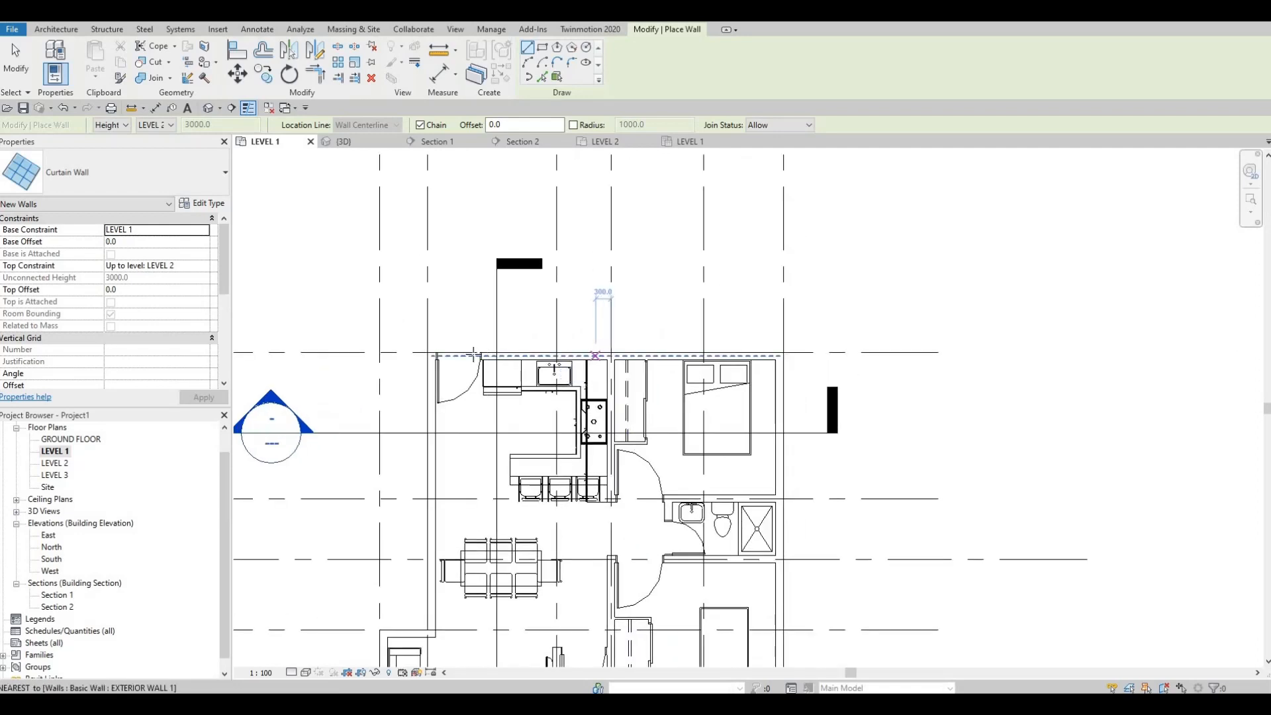
left_click(461, 354)
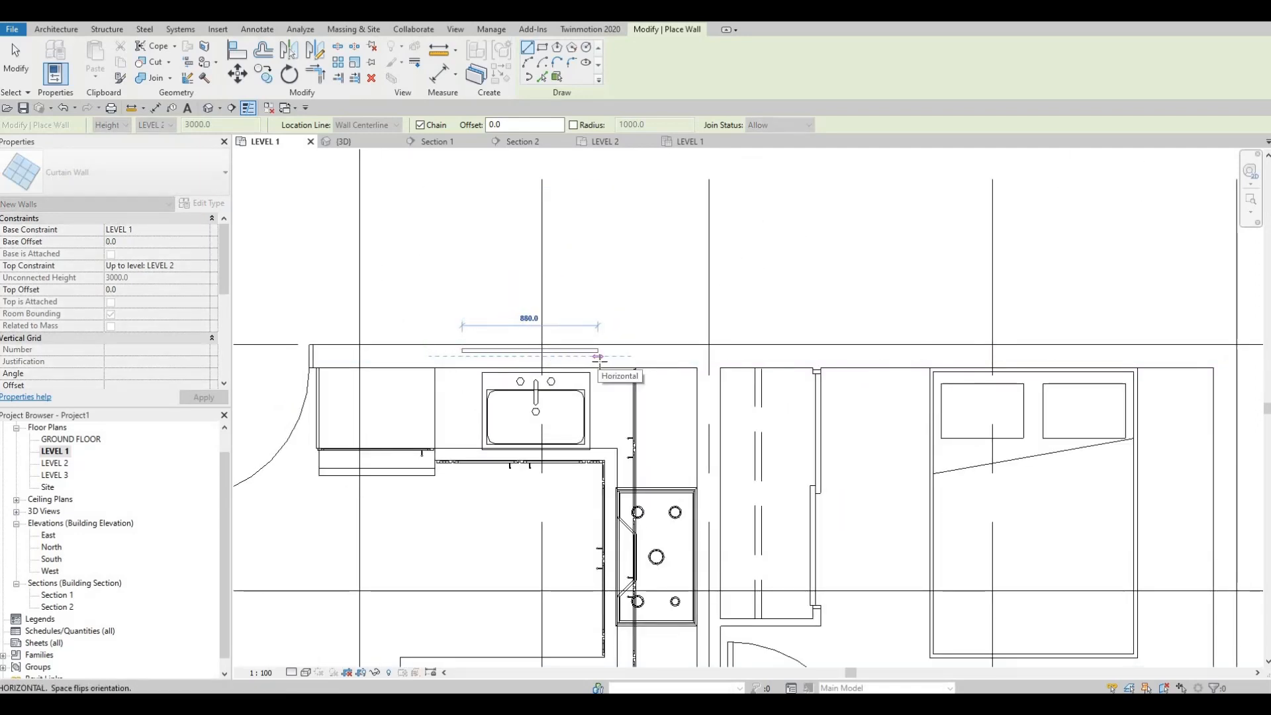
left_click(601, 360)
scroll(477, 369, "up", 2)
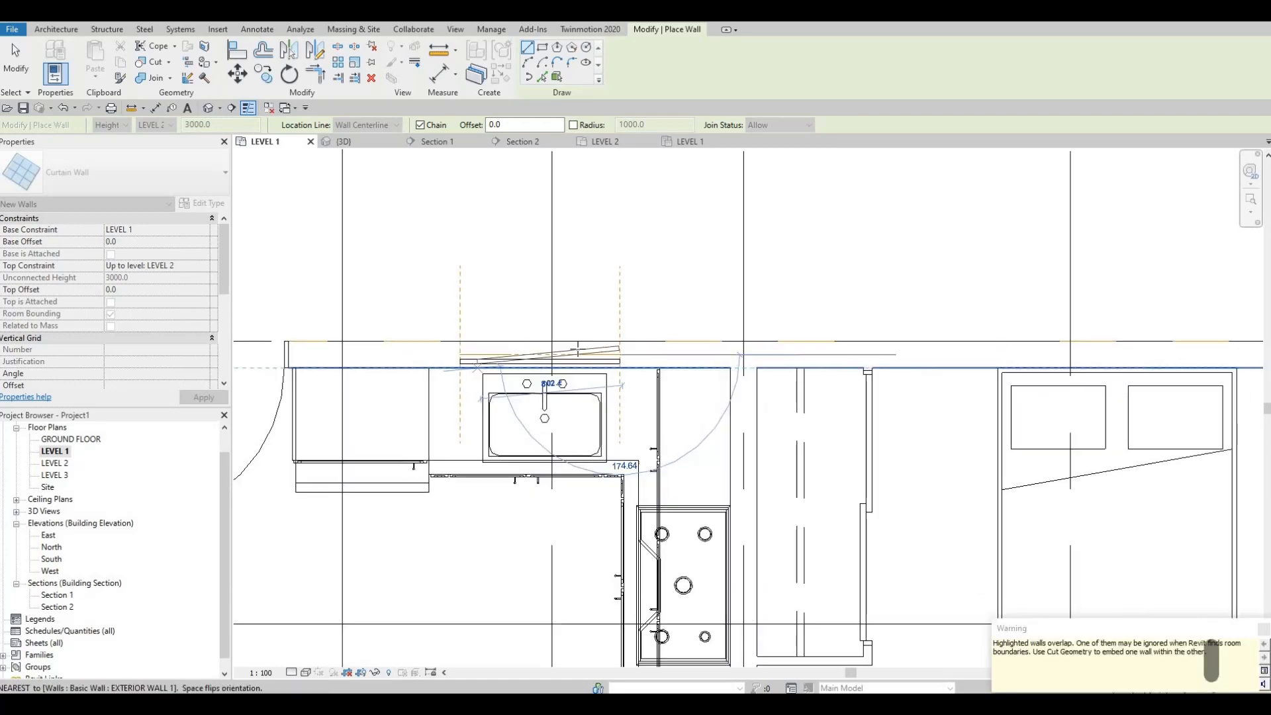
key("Escape")
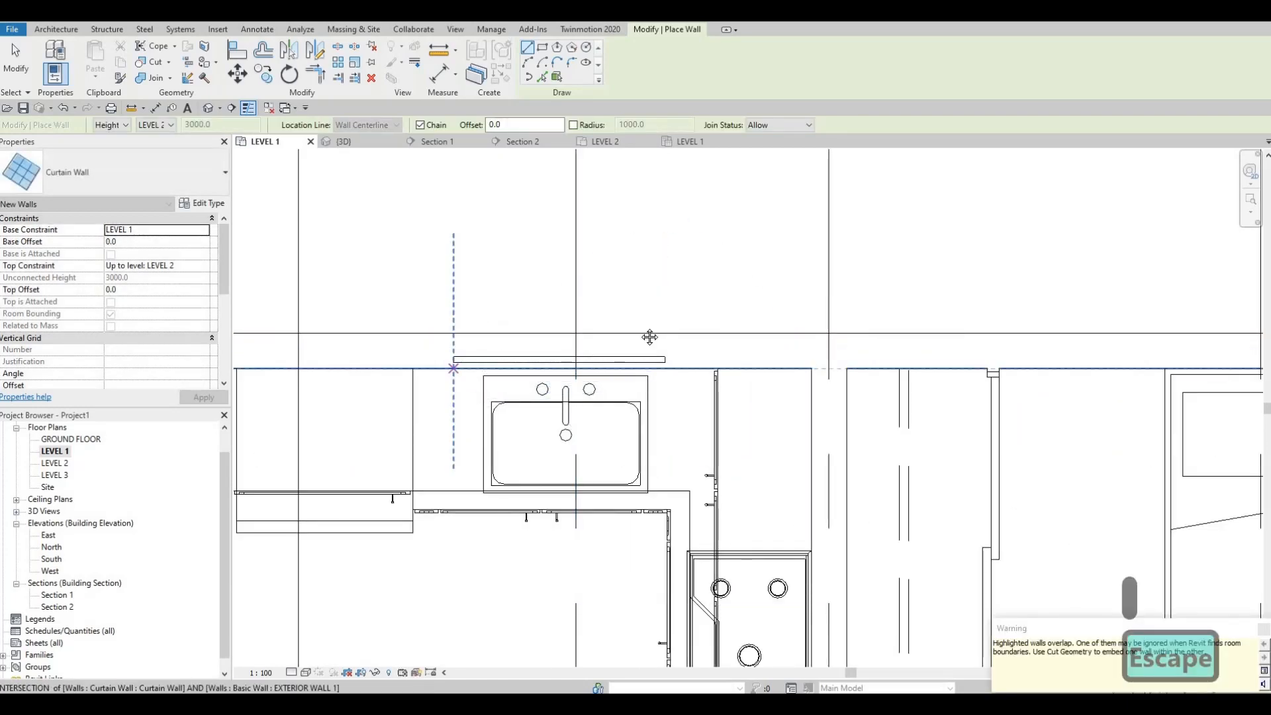
scroll(439, 346, "down", 3)
Draw a vertical curtain wall segment about 1100 mm long on the west exterior wall across from the kitchen
middle_click_drag(485, 284, 459, 314)
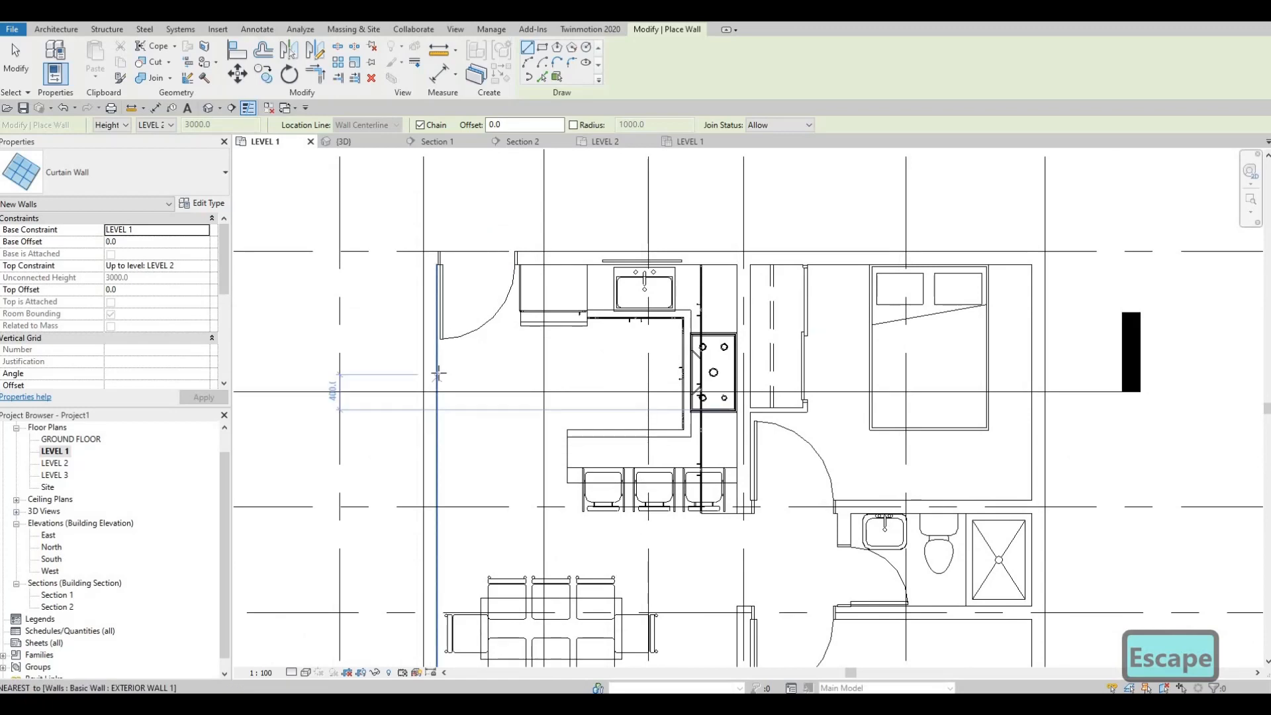
middle_click_drag(424, 435, 440, 373)
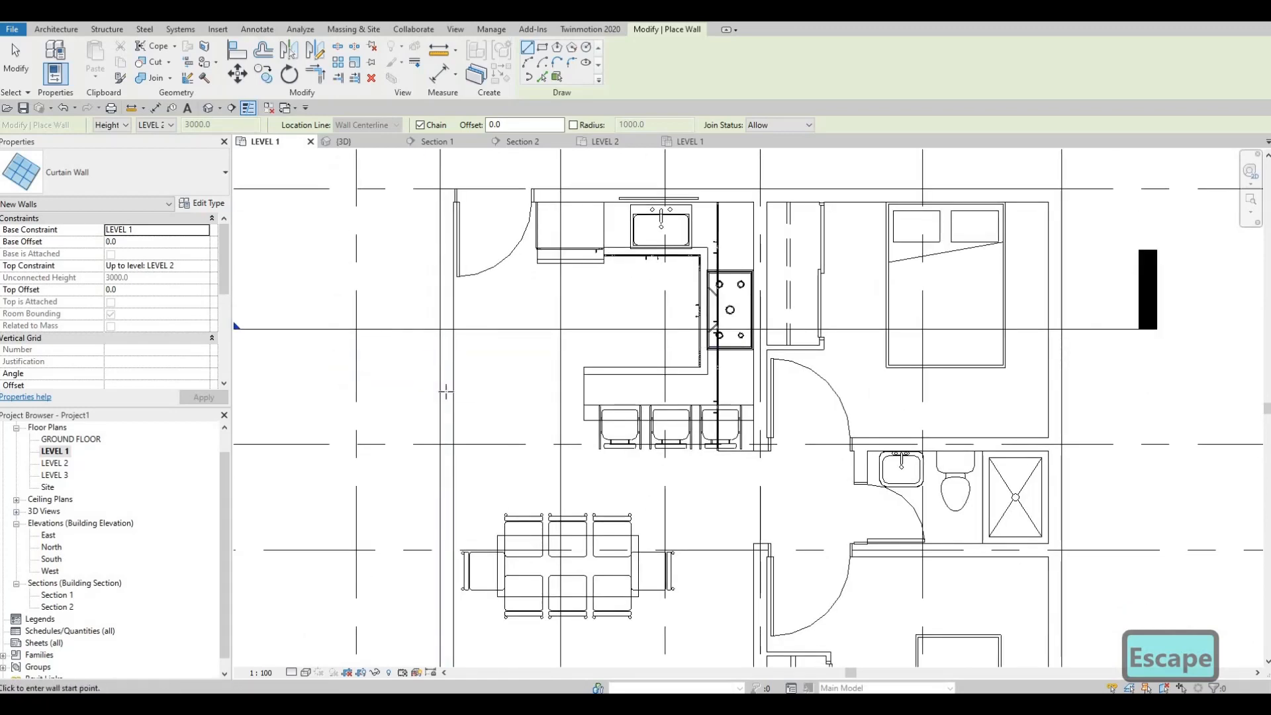
left_click(446, 398)
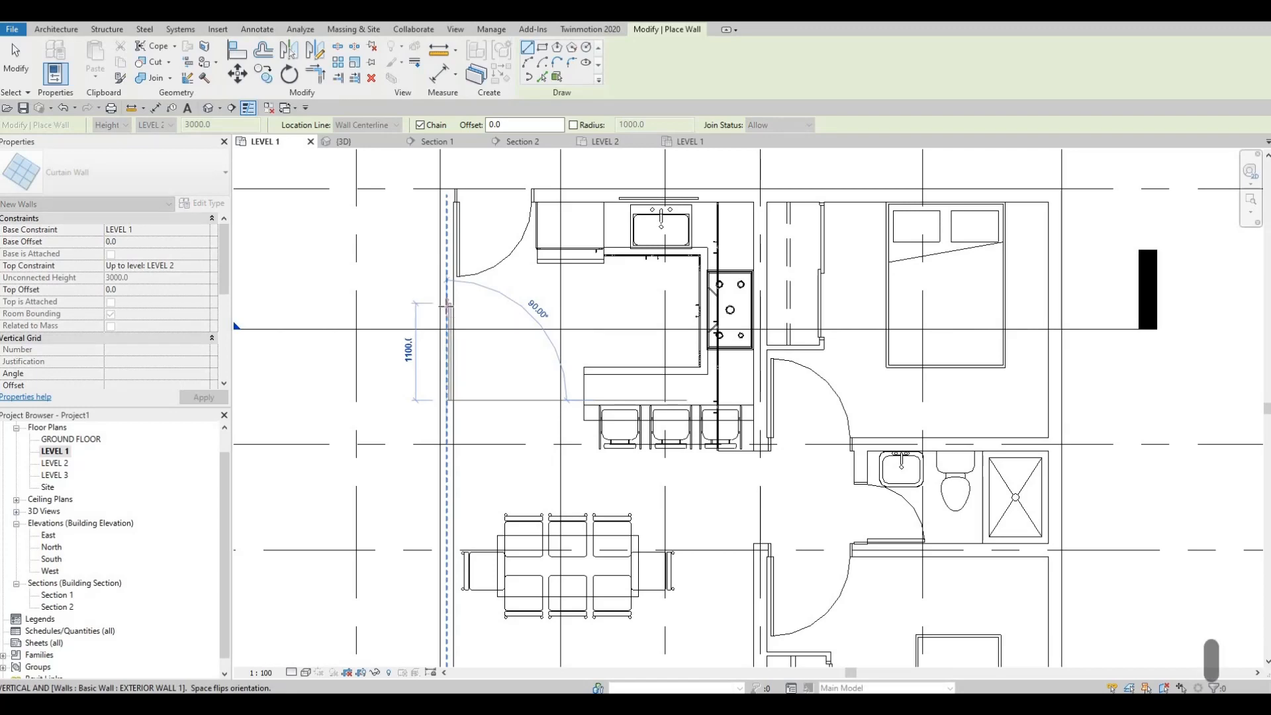
left_click(445, 304)
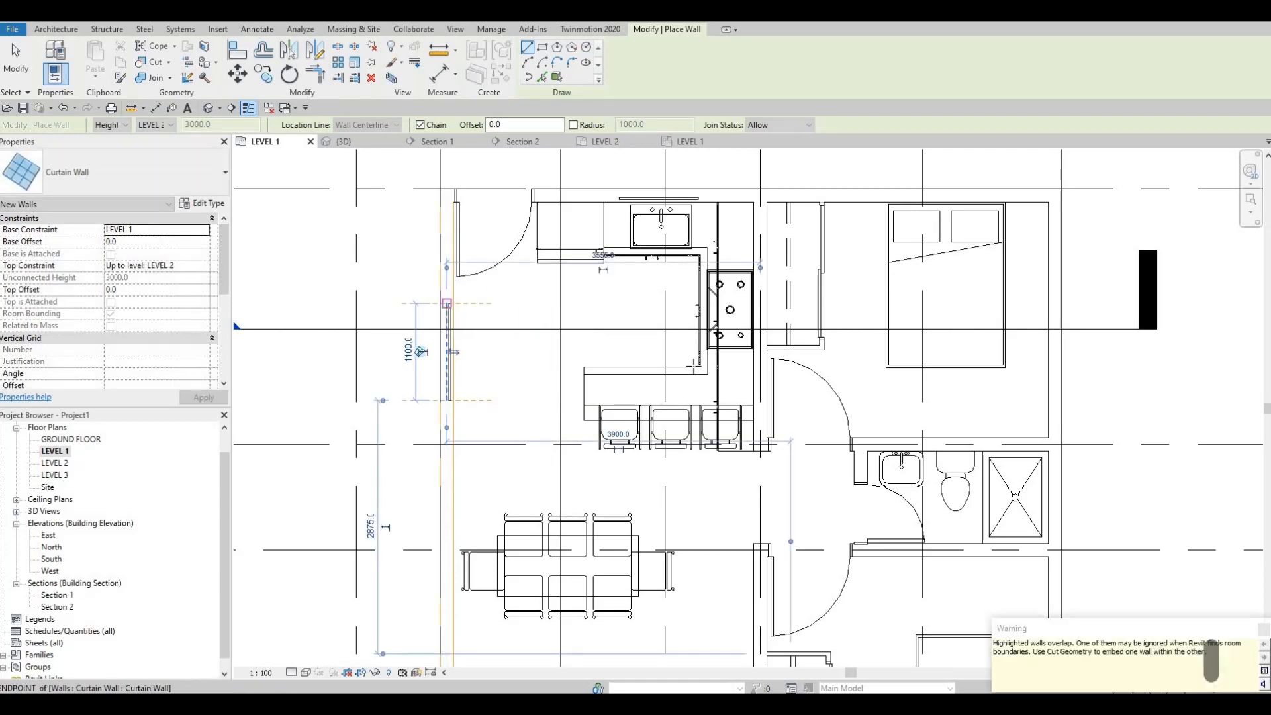
key("Escape")
Draw a curtain wall segment about 1200 mm long on the east exterior wall beside the bed in the northeast bedroom
scroll(445, 305, "down", 2)
middle_click_drag(761, 371, 601, 373)
scroll(601, 373, "down", 1)
middle_click_drag(728, 286, 727, 305)
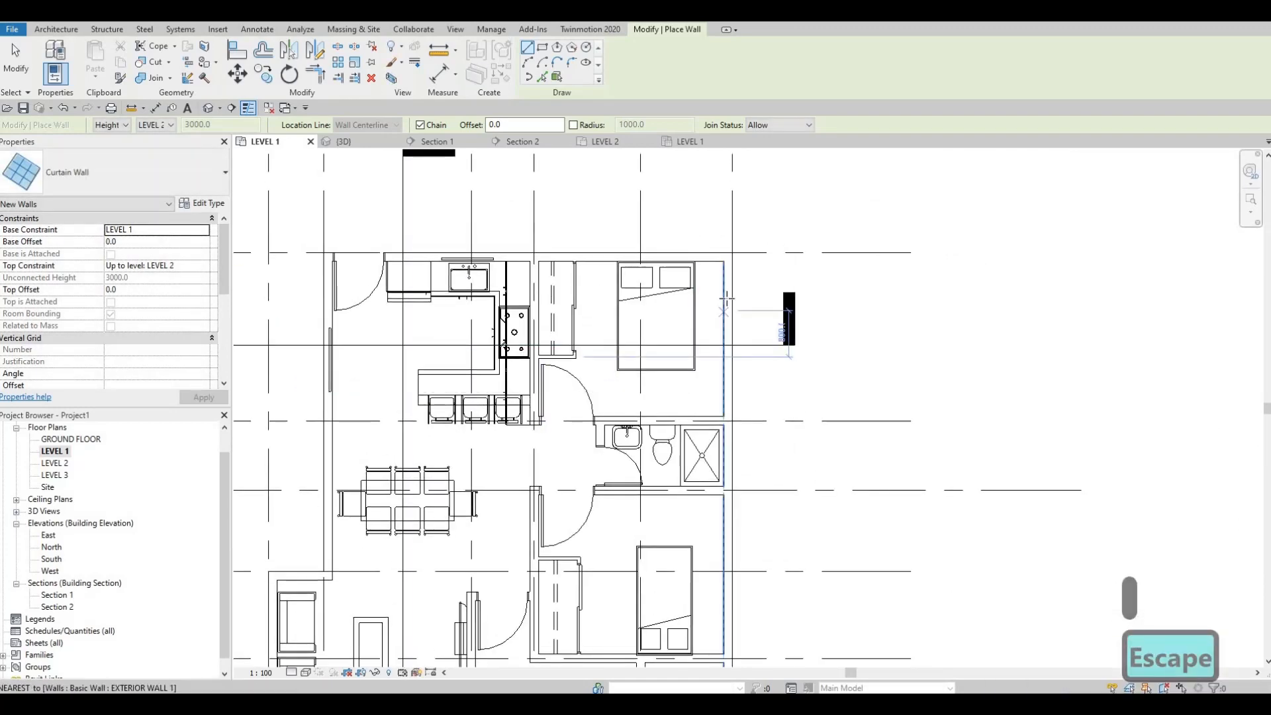
scroll(727, 301, "up", 2)
left_click(729, 298)
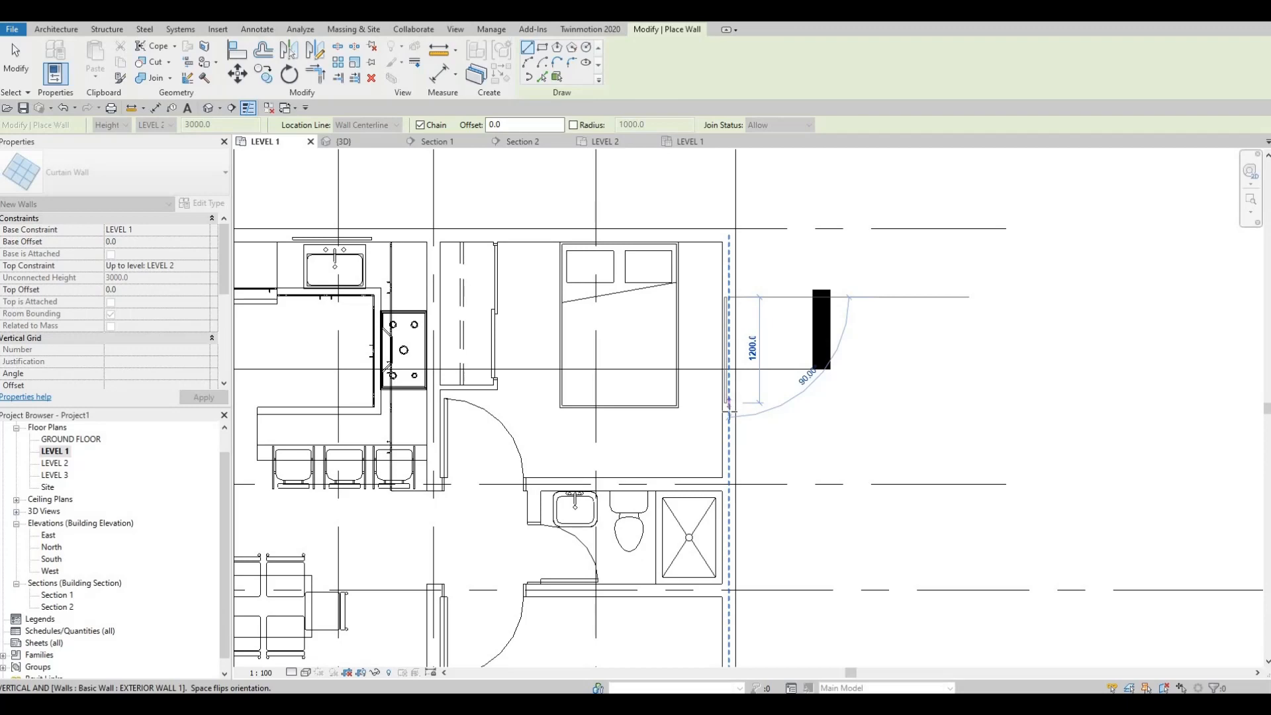
left_click(730, 415)
key("Escape")
key("Escape")
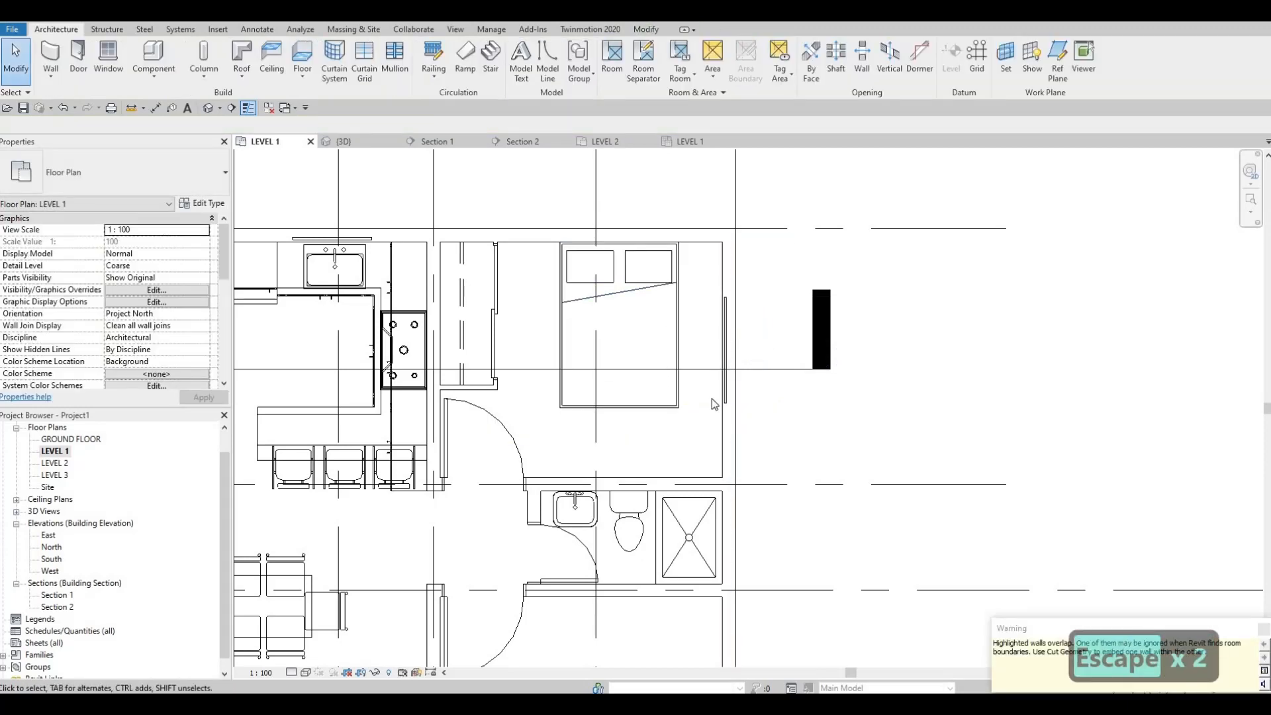
scroll(713, 398, "down", 2)
left_click(720, 316)
scroll(715, 357, "up", 4)
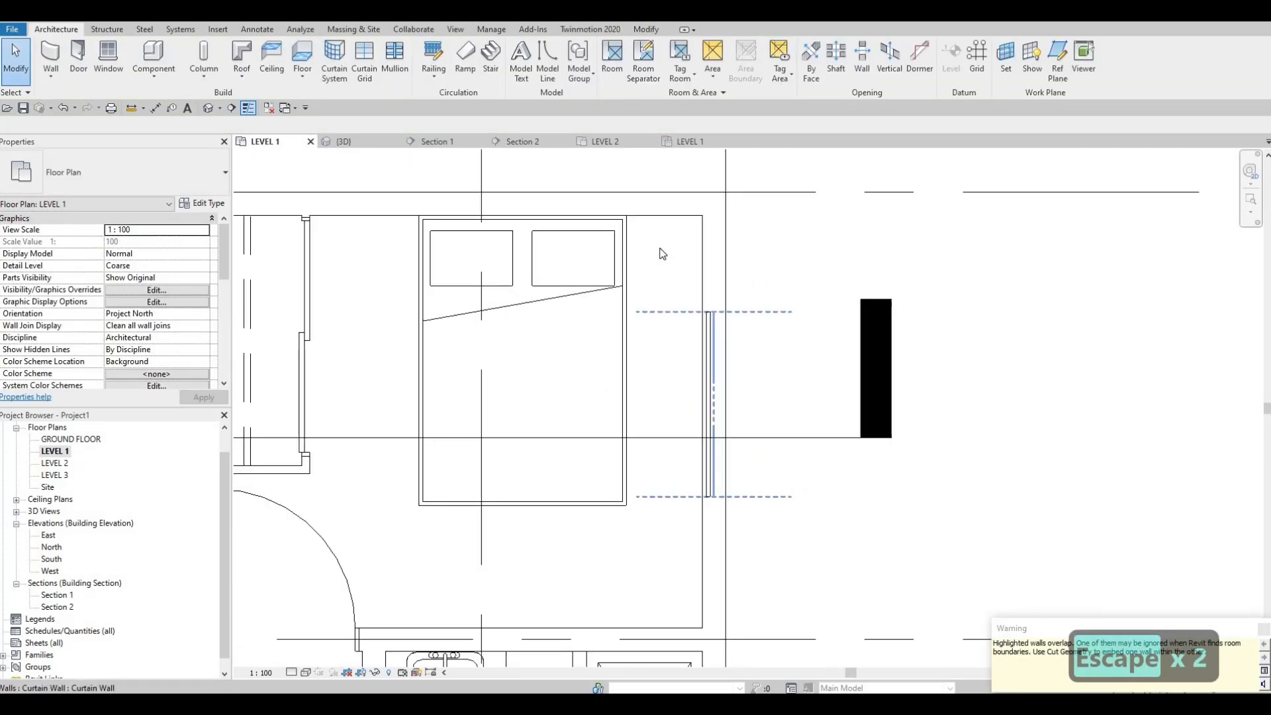
Draw a curtain wall segment about 620 mm long on the east exterior wall beside the shower of the bathroom between the bedrooms
scroll(664, 251, "down", 6)
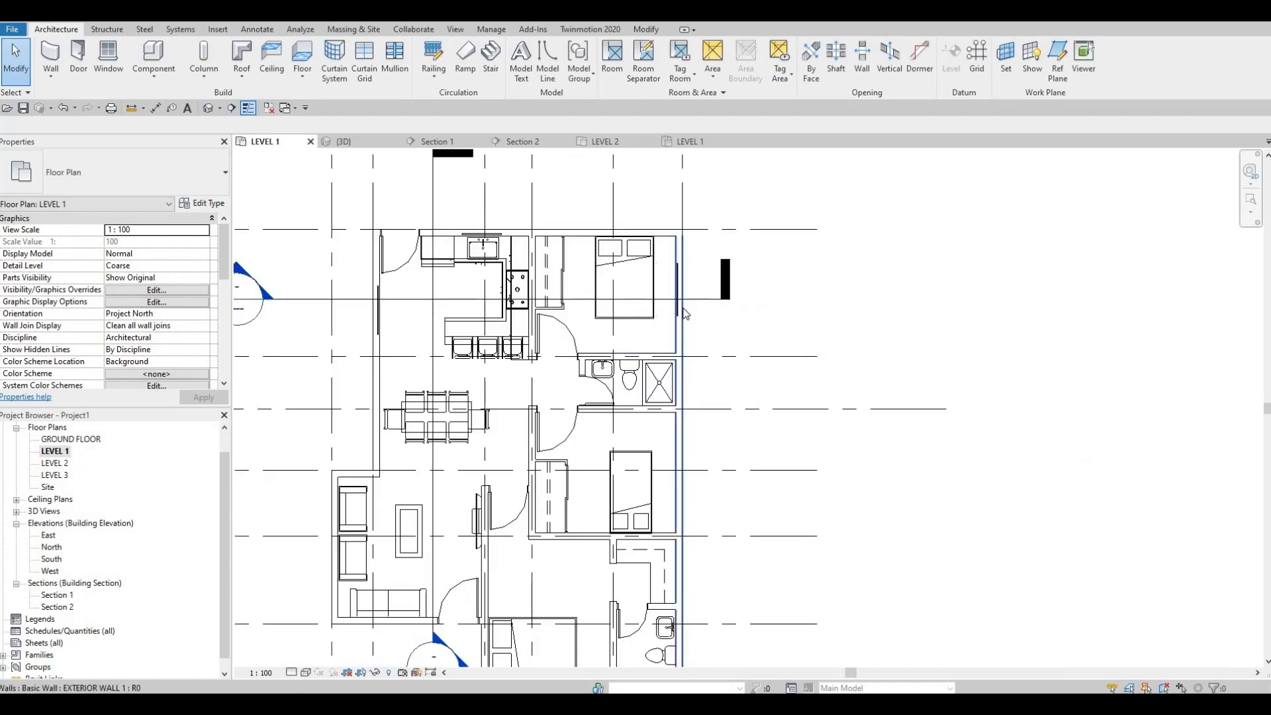
scroll(683, 310, "down", 1)
middle_click_drag(683, 309, 684, 226)
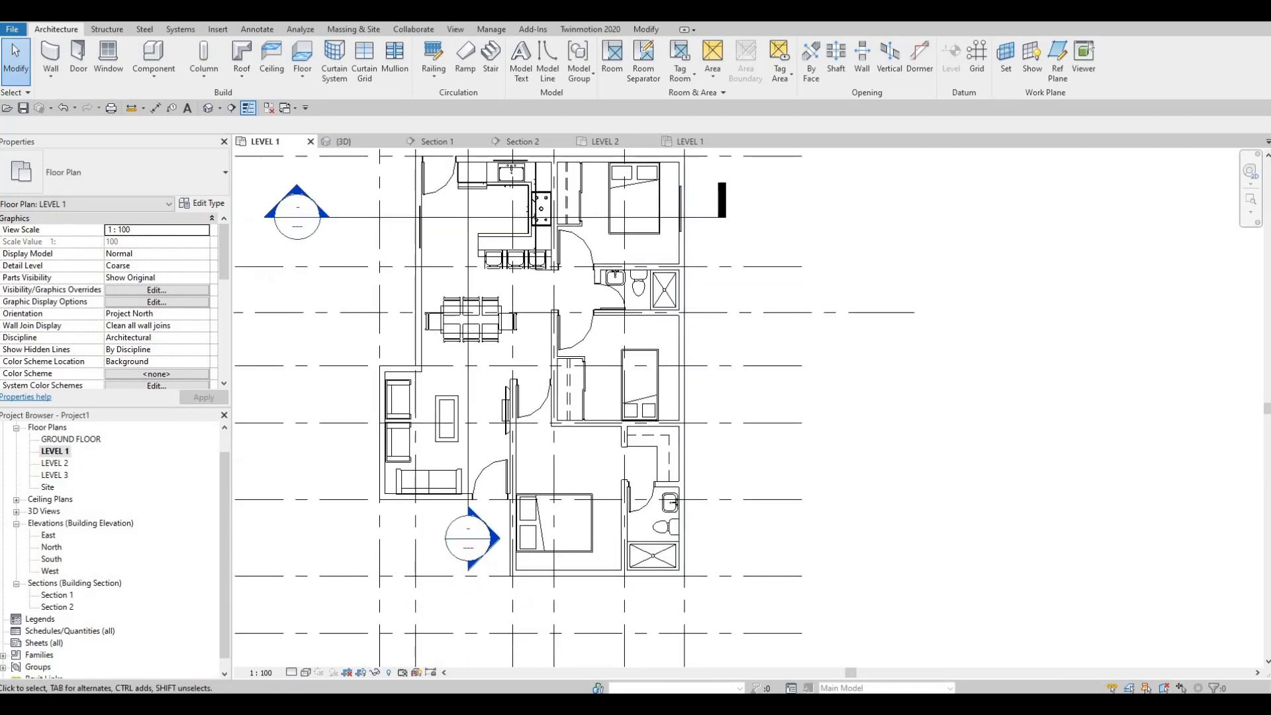
scroll(684, 318, "up", 4)
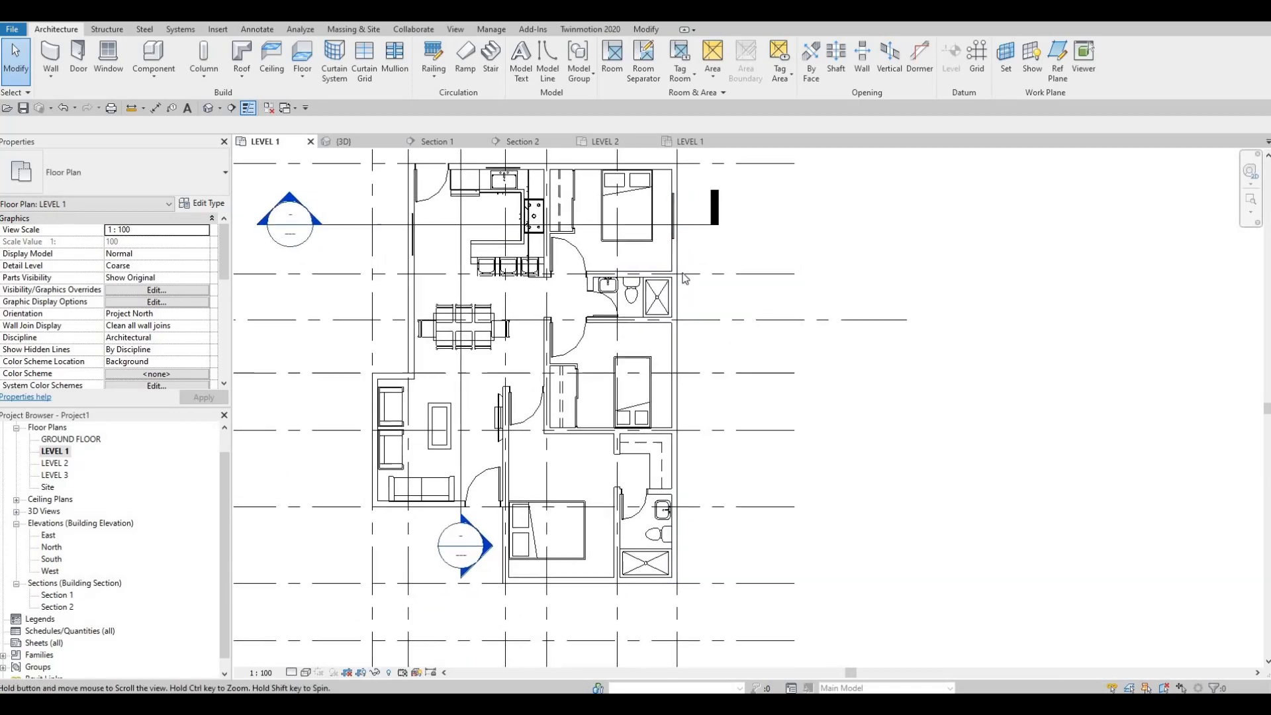
key("Escape")
key("Escape")
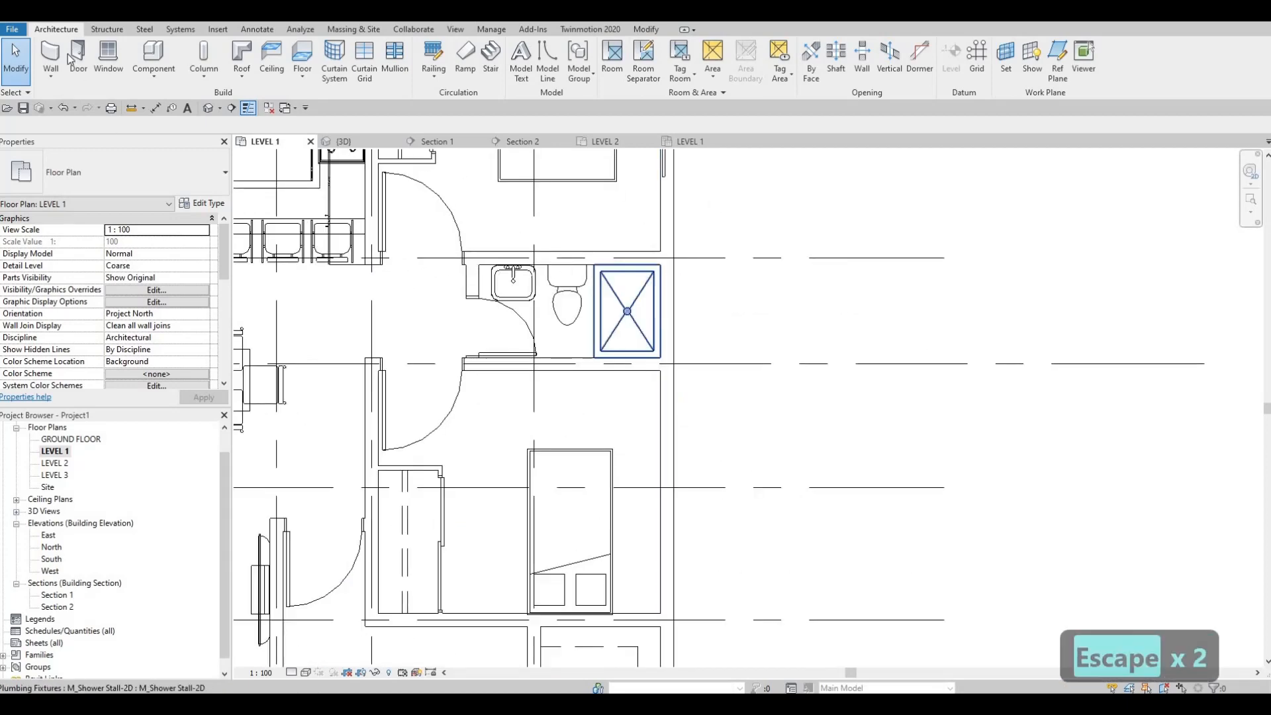
left_click(51, 55)
scroll(772, 277, "up", 1)
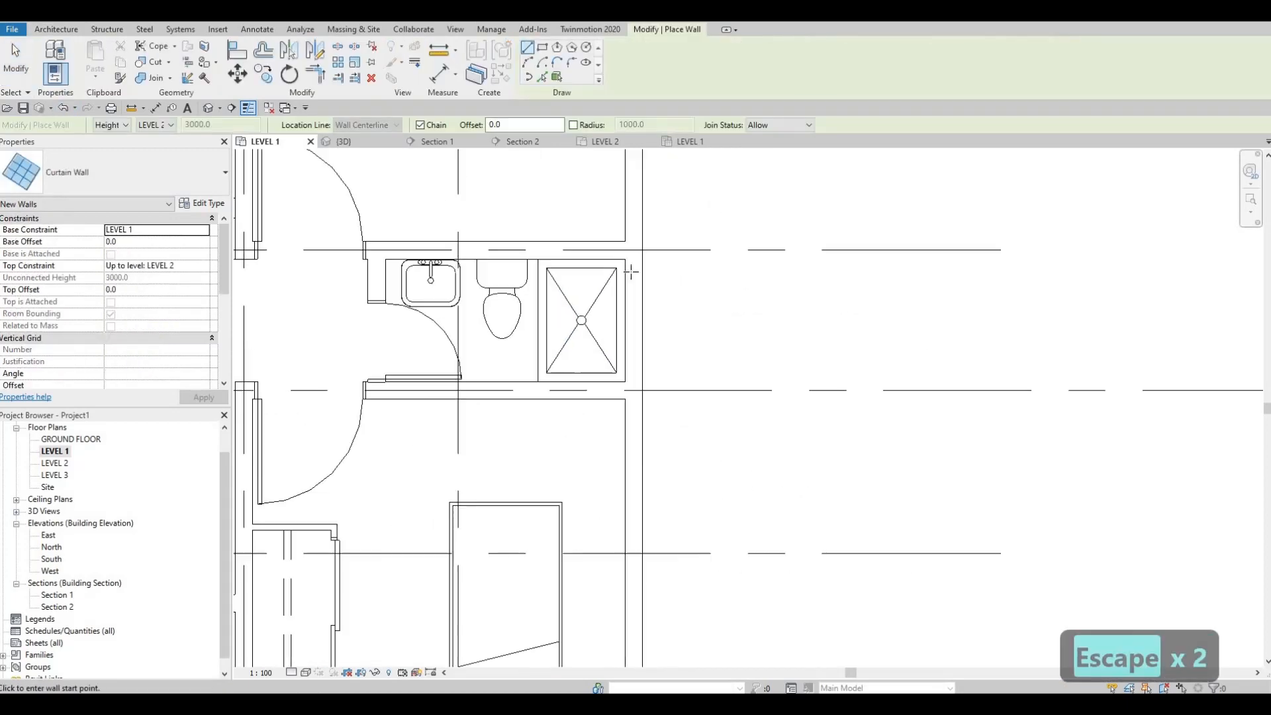
scroll(634, 289, "up", 1)
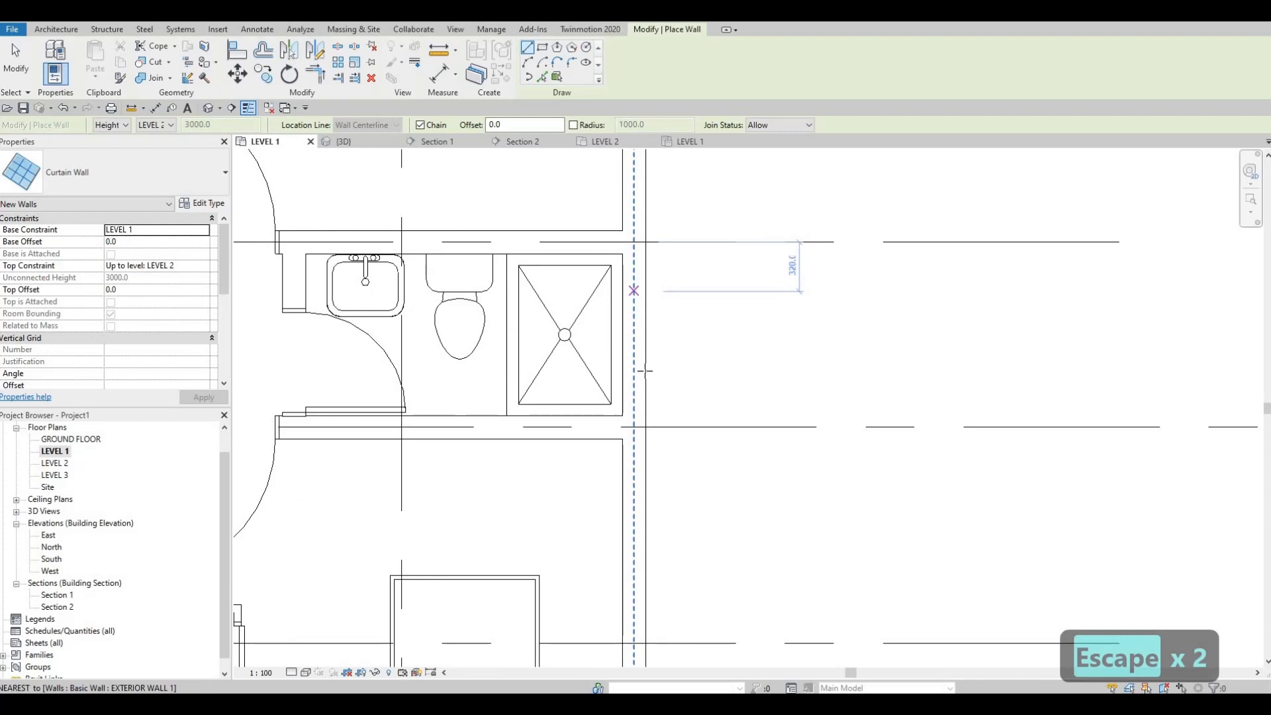
left_click(635, 286)
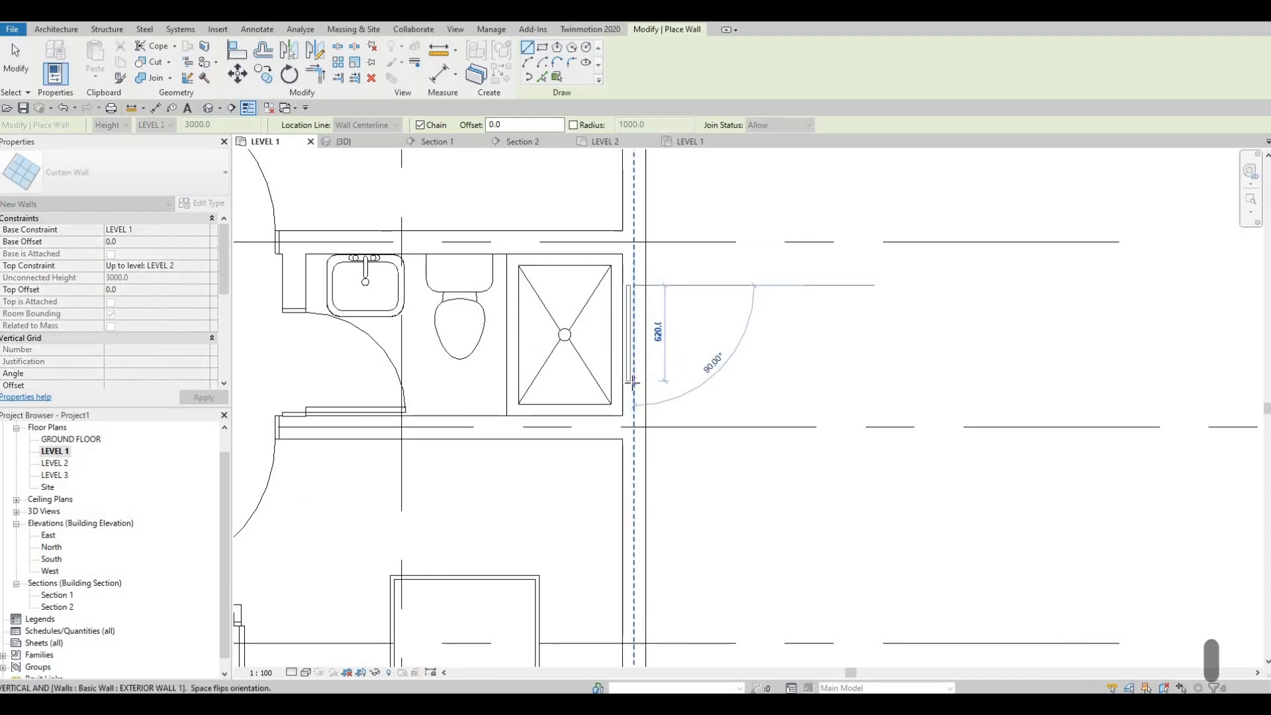
left_click(633, 383)
key("Escape")
Draw a curtain wall segment about 1040 mm long on the east exterior wall beside the single bed in the middle bedroom
middle_click_drag(669, 435, 655, 283)
scroll(654, 283, "down", 1)
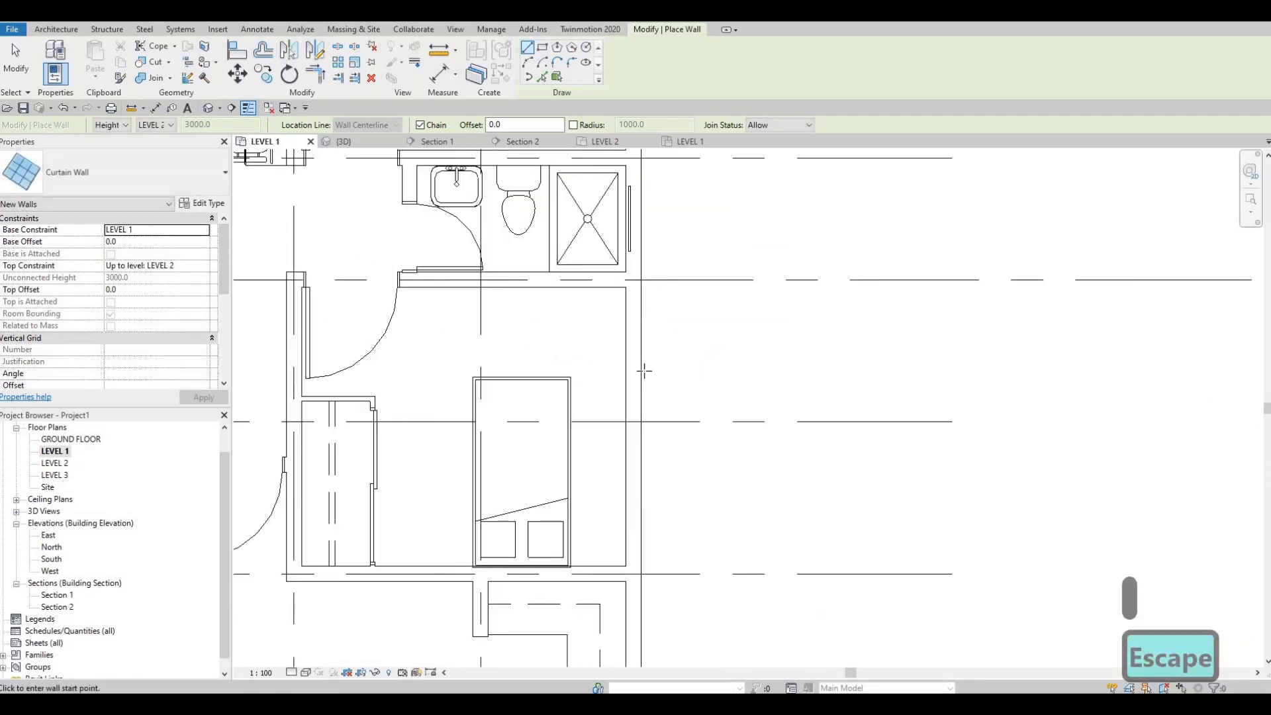
middle_click_drag(662, 386, 648, 299)
middle_click_drag(643, 344, 644, 286)
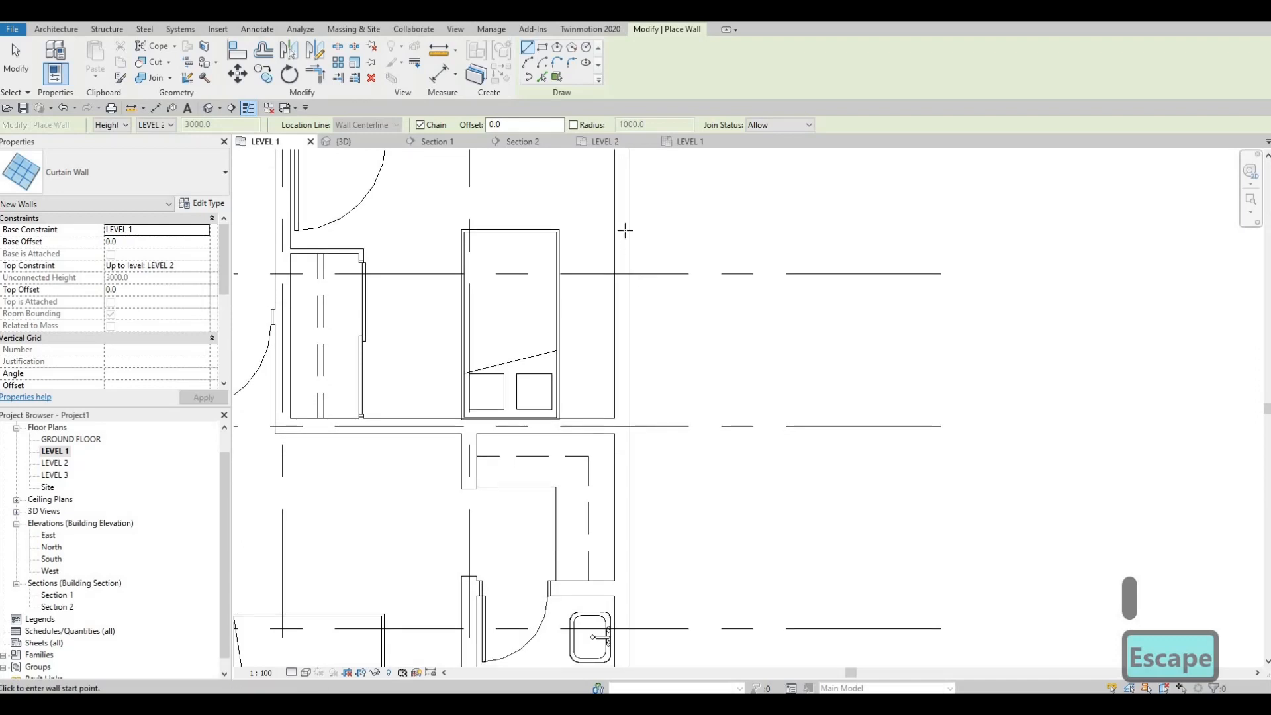
left_click(624, 251)
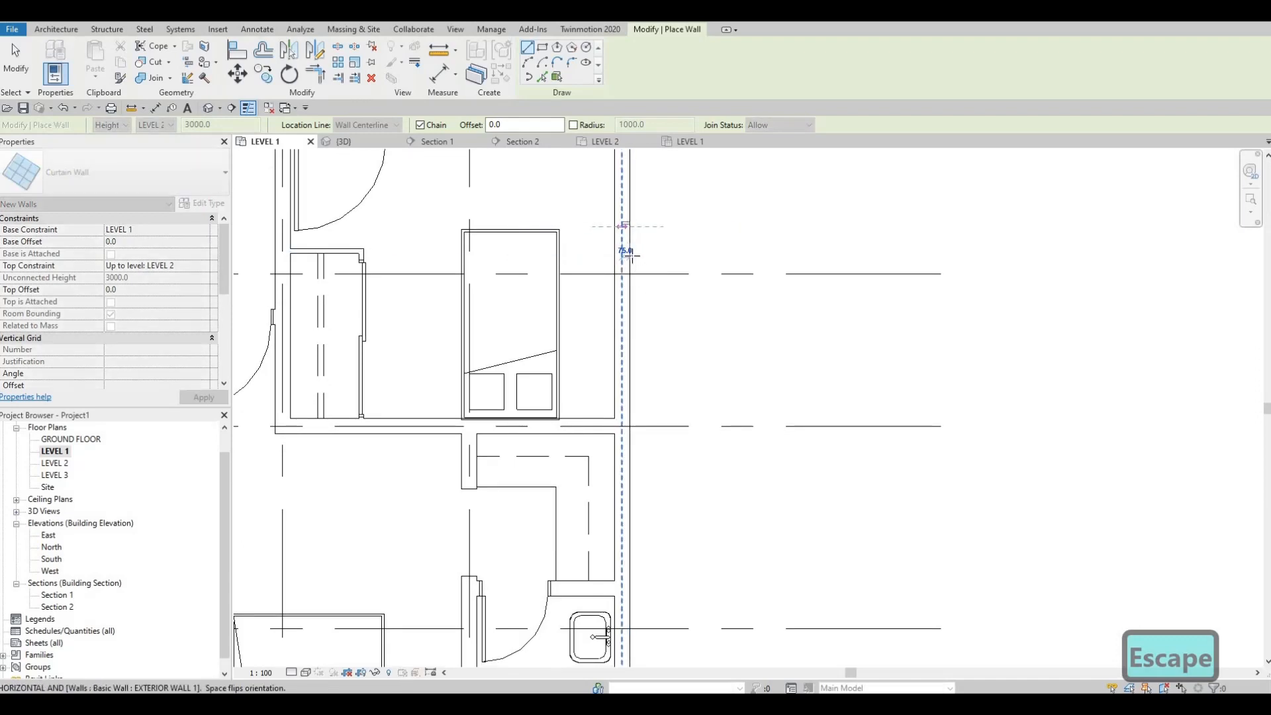
key("Escape")
left_click(623, 223)
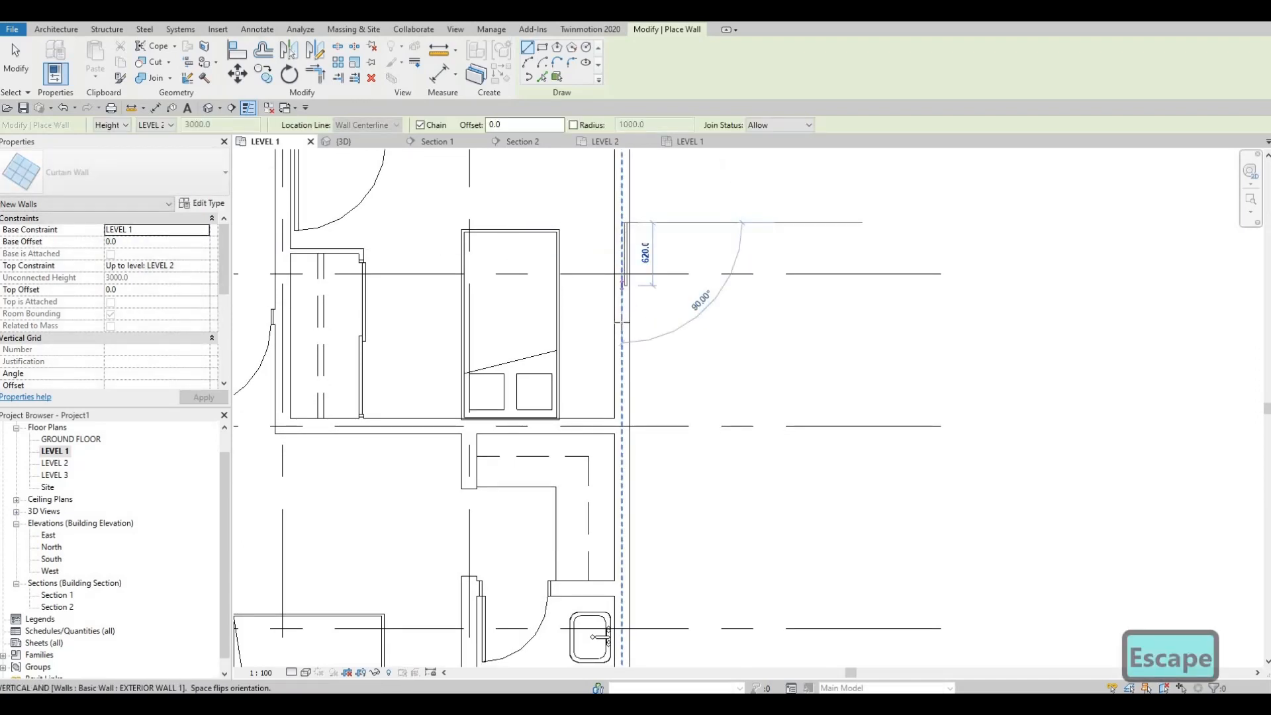
left_click(622, 329)
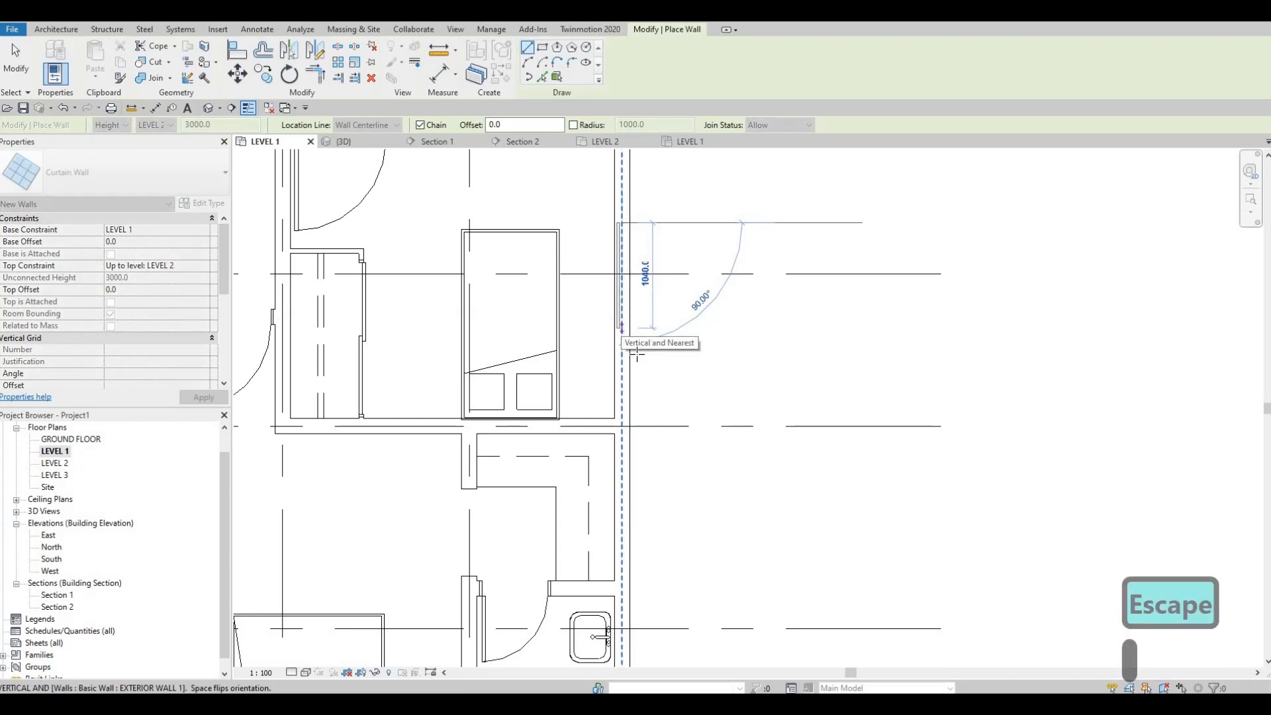
middle_click_drag(654, 410, 629, 214)
key("Escape")
Draw a curtain wall segment about 620 mm long on the east exterior wall behind the toilet of the southeast bathroom
scroll(630, 214, "down", 4)
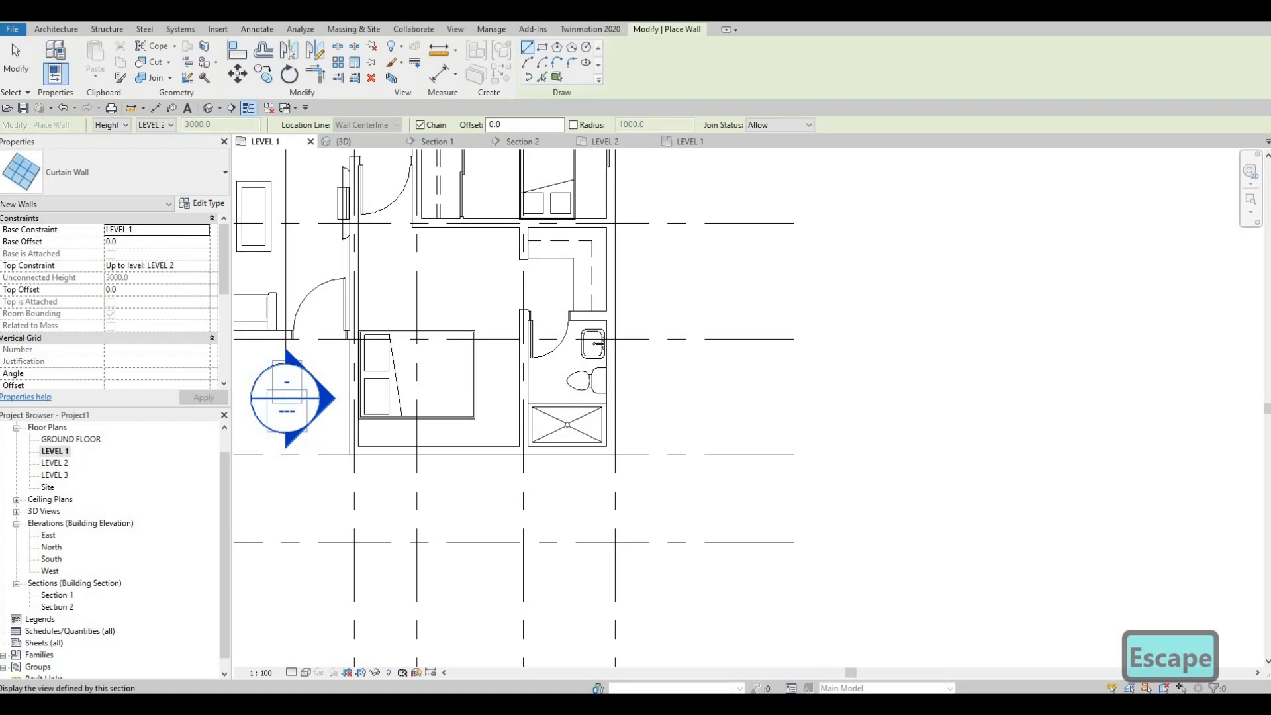
scroll(625, 368, "up", 1)
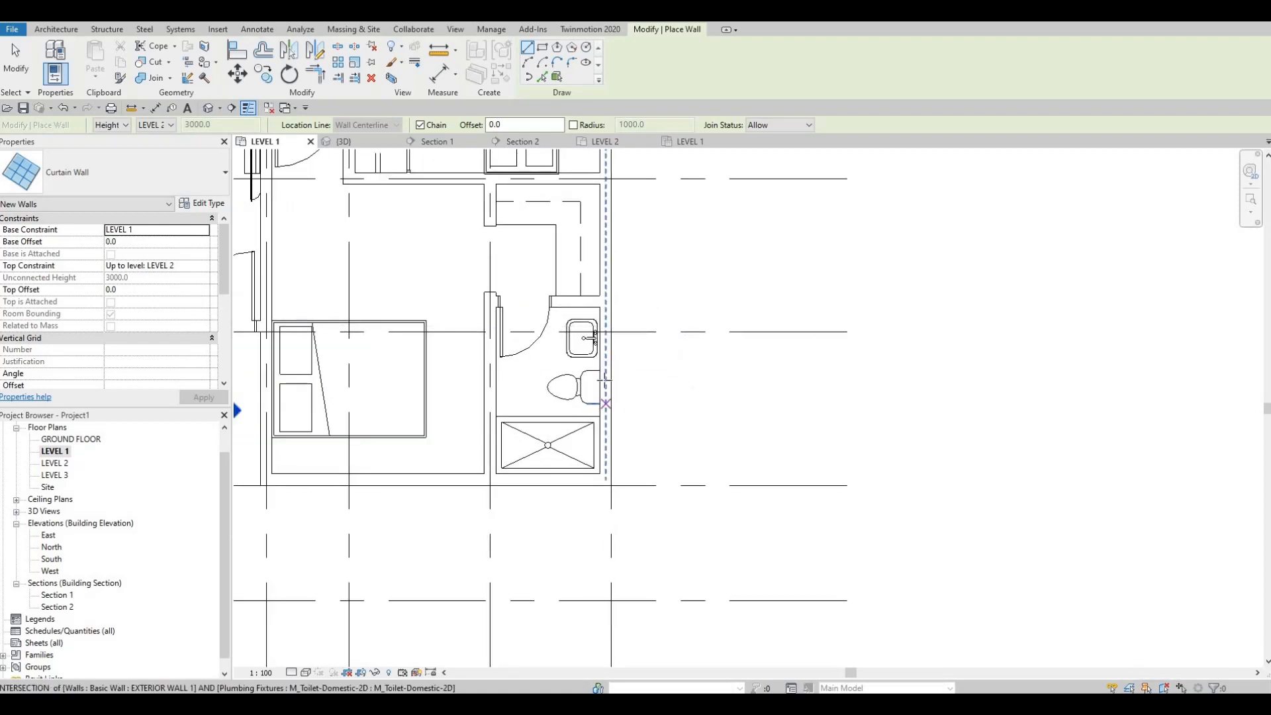
left_click(605, 415)
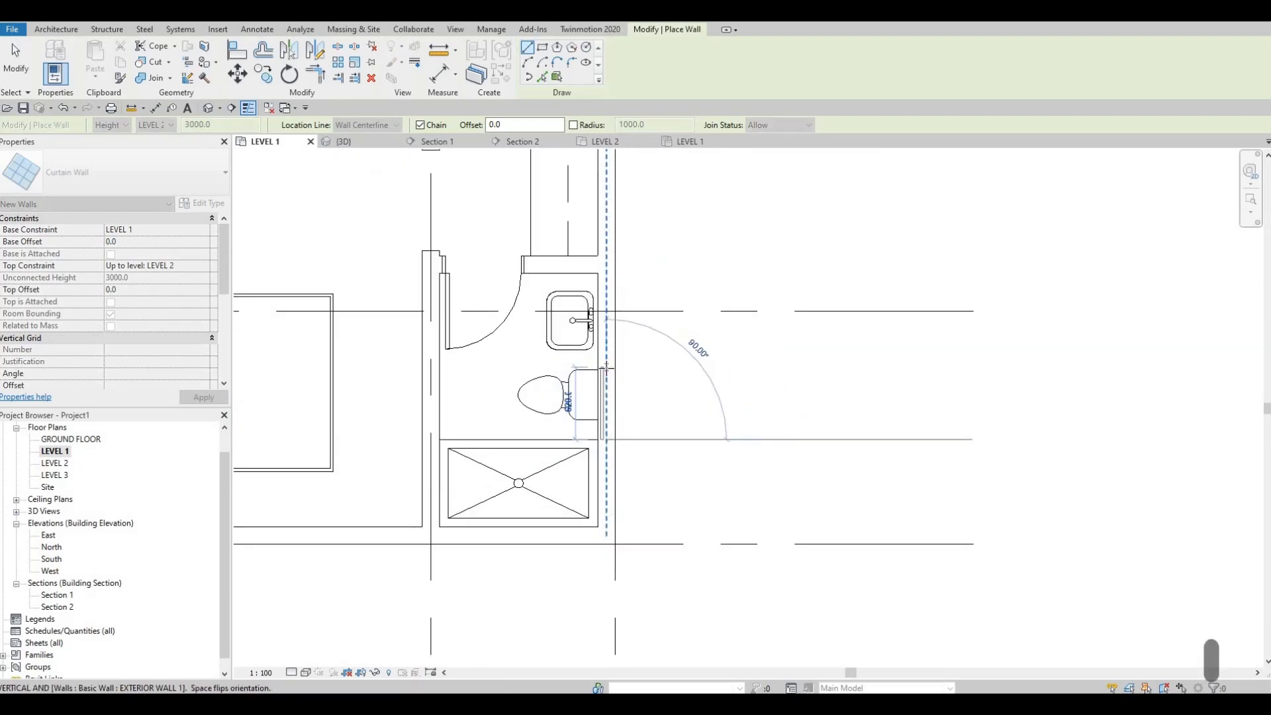
scroll(607, 368, "up", 1)
key("Escape")
Draw a horizontal curtain wall segment about 1600 mm long on the south exterior wall of the southern bedroom
scroll(646, 391, "down", 2)
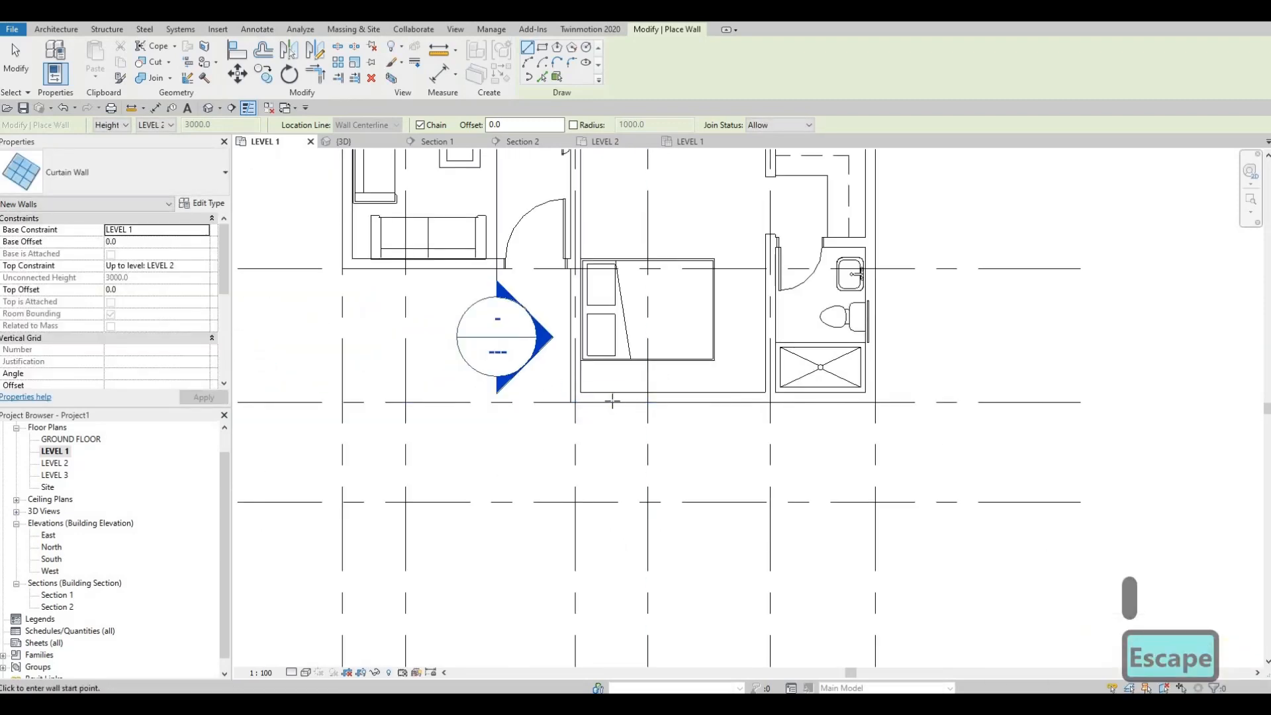
left_click(612, 401)
scroll(710, 397, "up", 1)
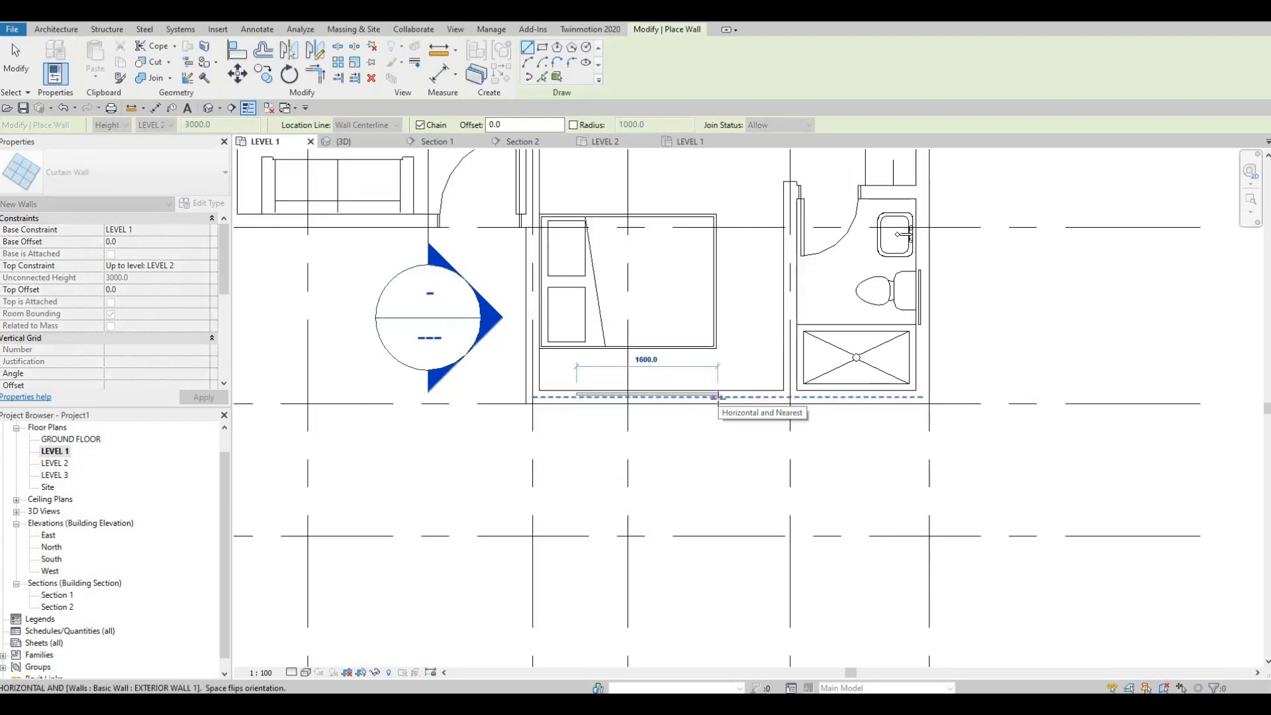
left_click(726, 350)
scroll(686, 272, "down", 3)
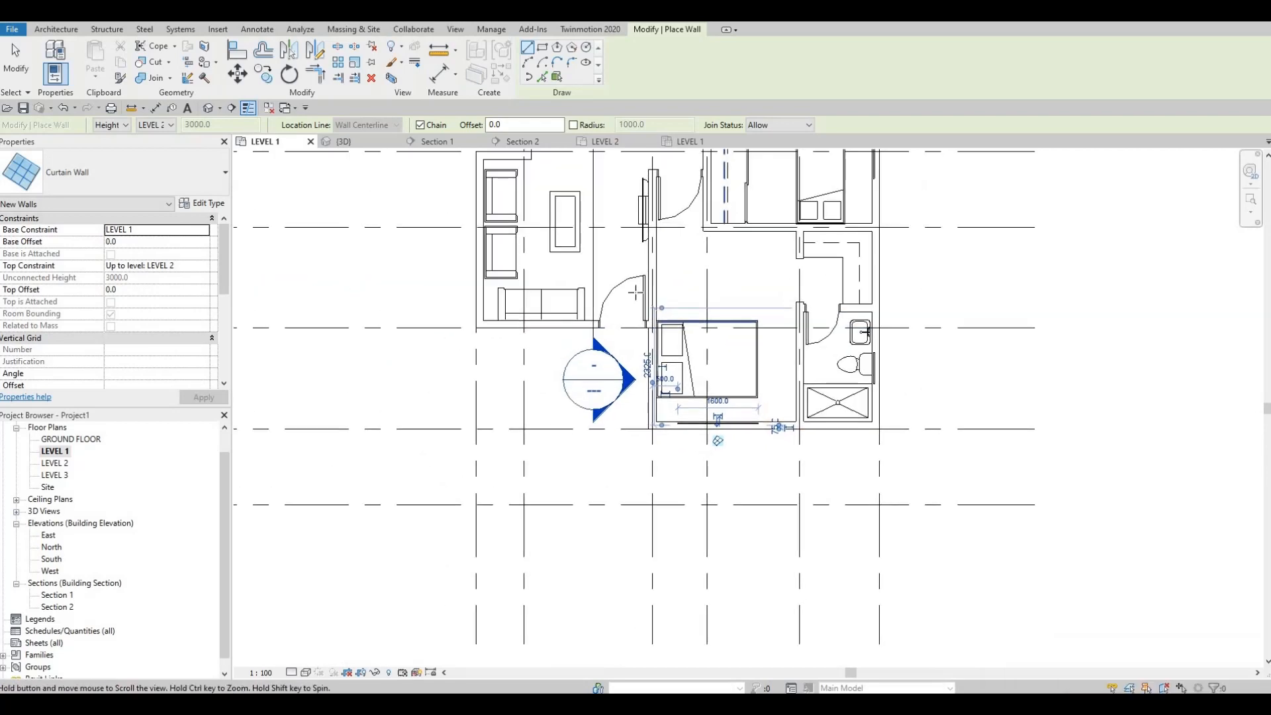
Draw a horizontal curtain wall segment on the living room's south exterior wall, from near the southwest corner to behind the sofa
middle_click_drag(507, 338, 518, 400)
scroll(520, 400, "up", 5)
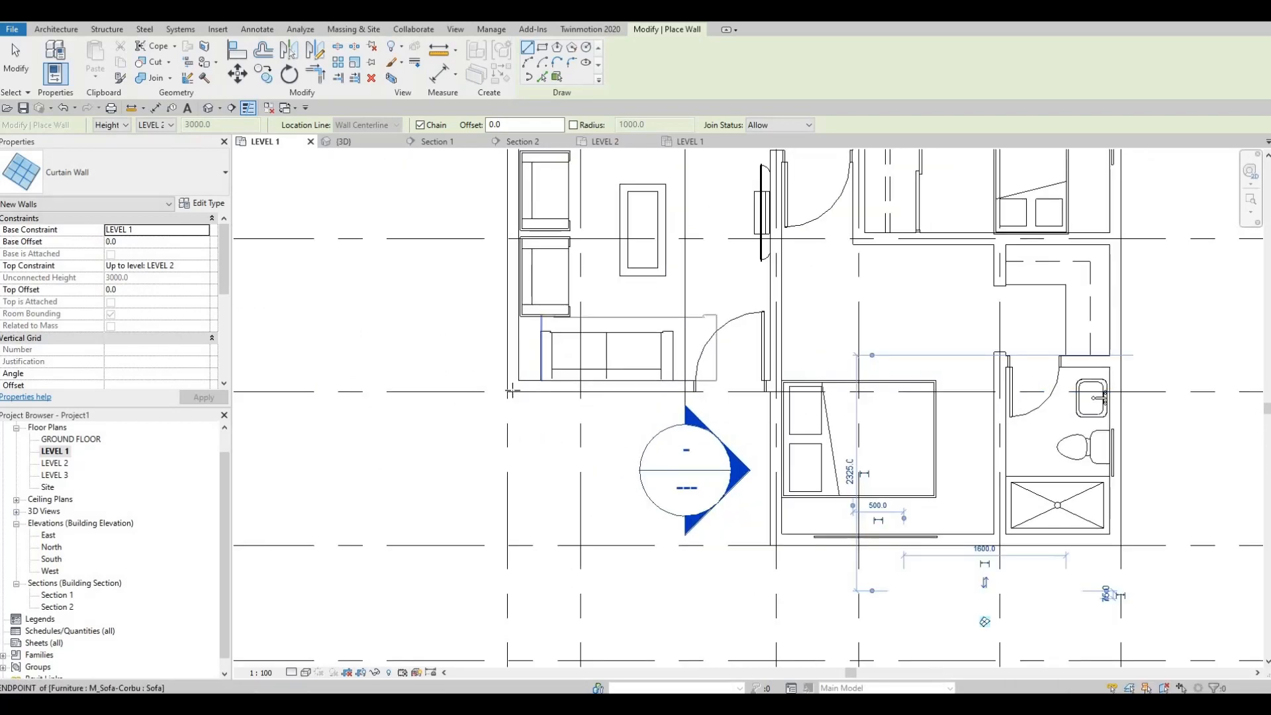
left_click(511, 388)
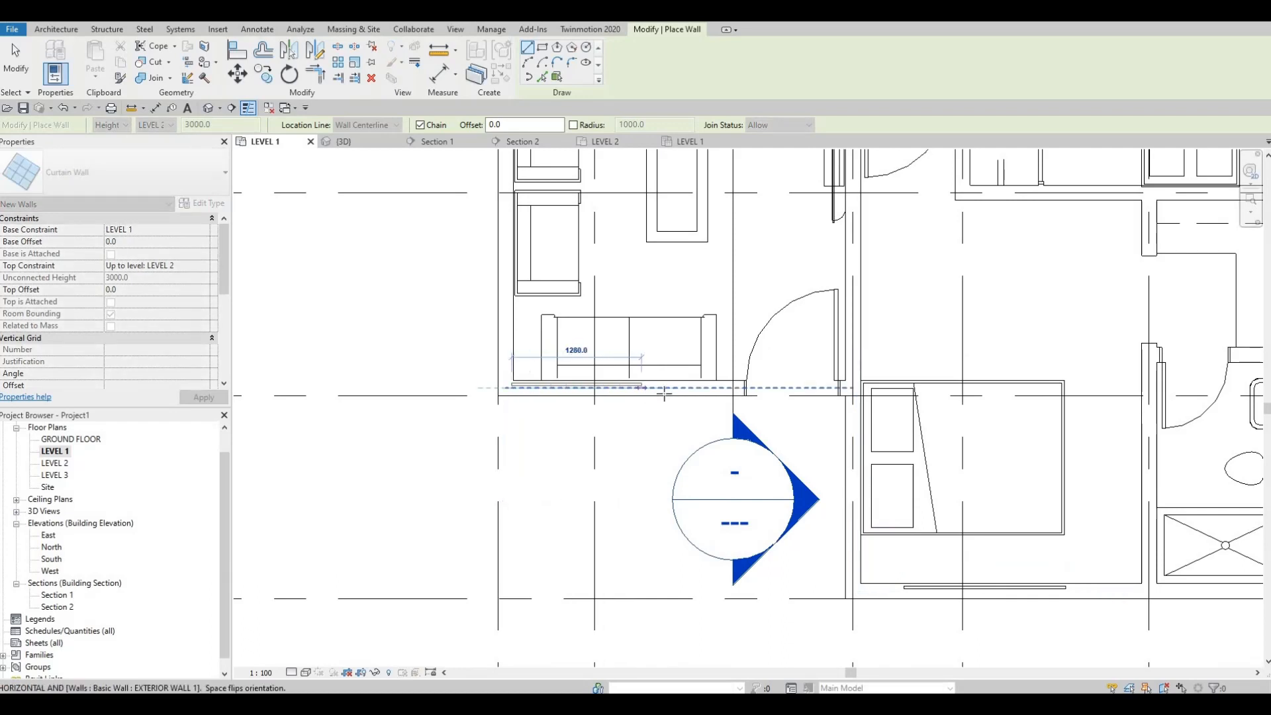
key("Escape")
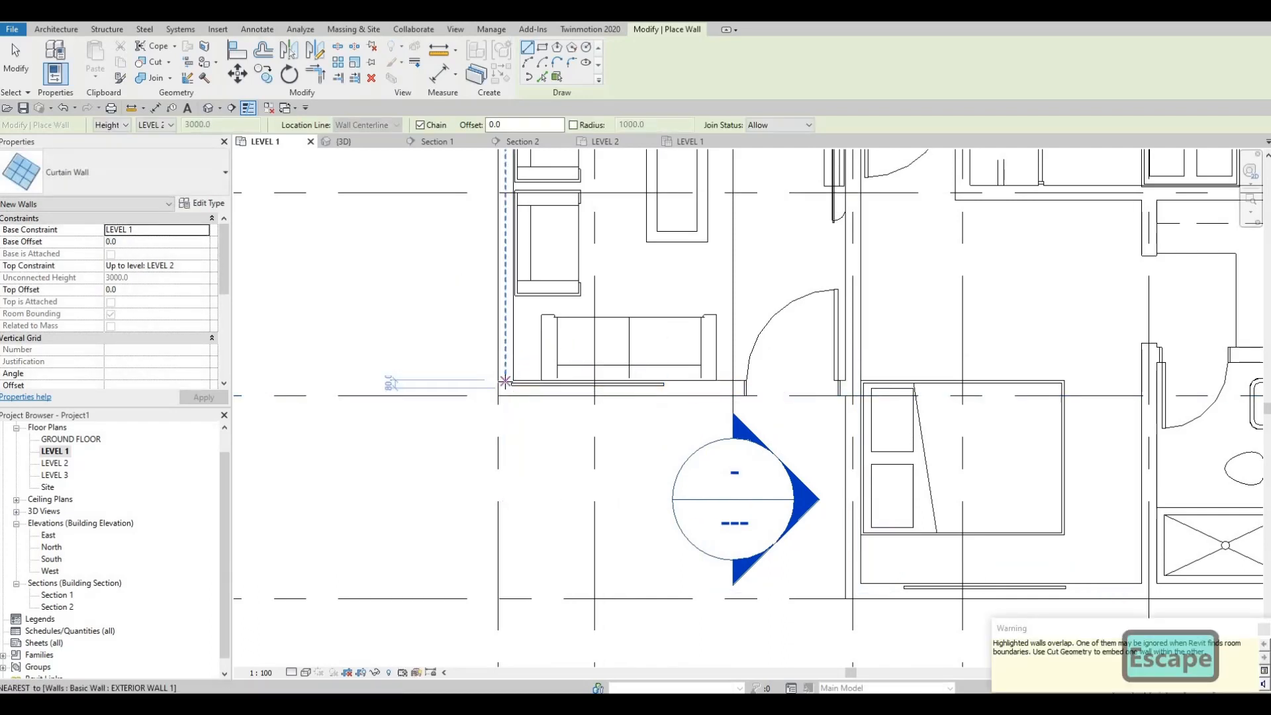
Draw a vertical curtain wall segment about 1620 mm long on the living room's west exterior wall, starting near the southwest corner
left_click(505, 382)
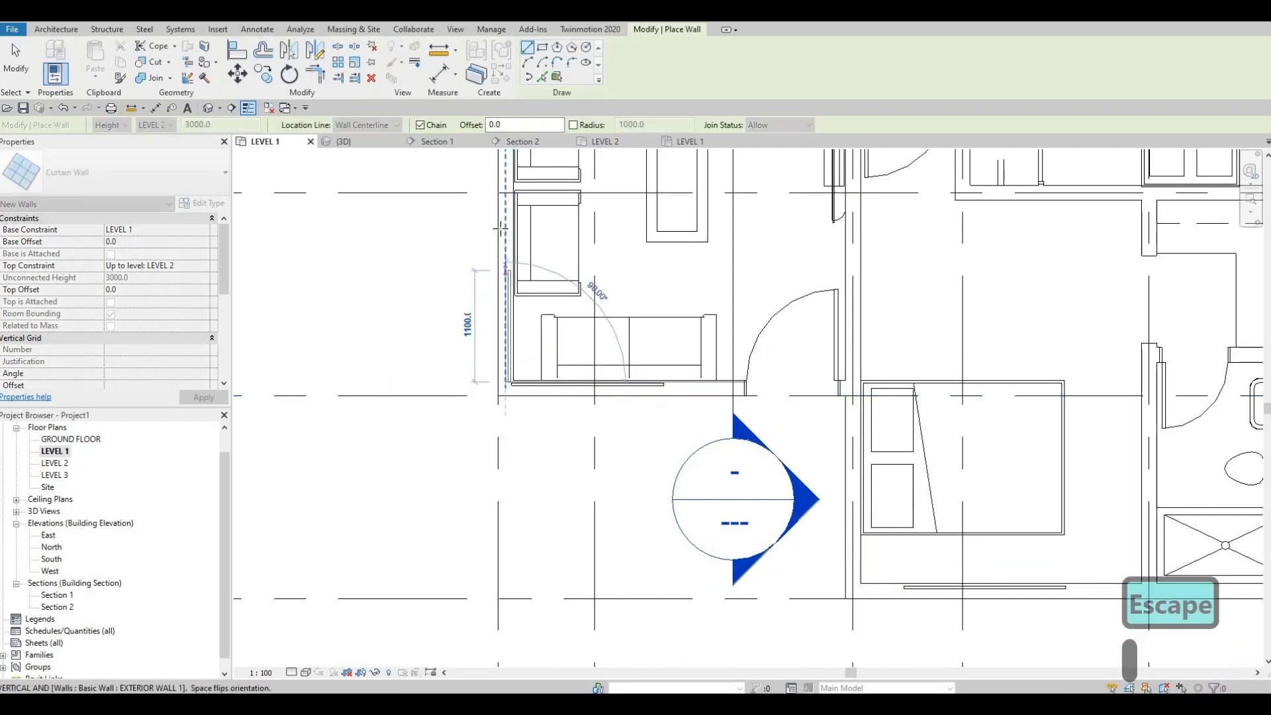
left_click(505, 217)
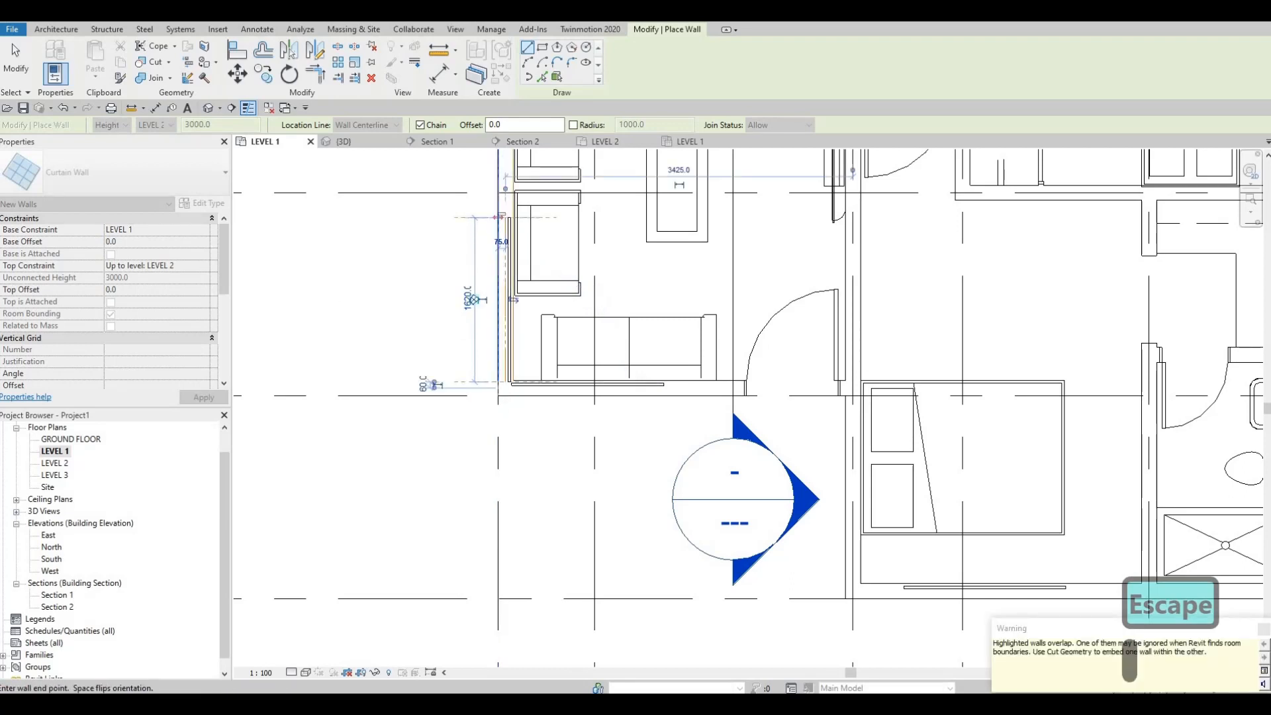
key("Escape")
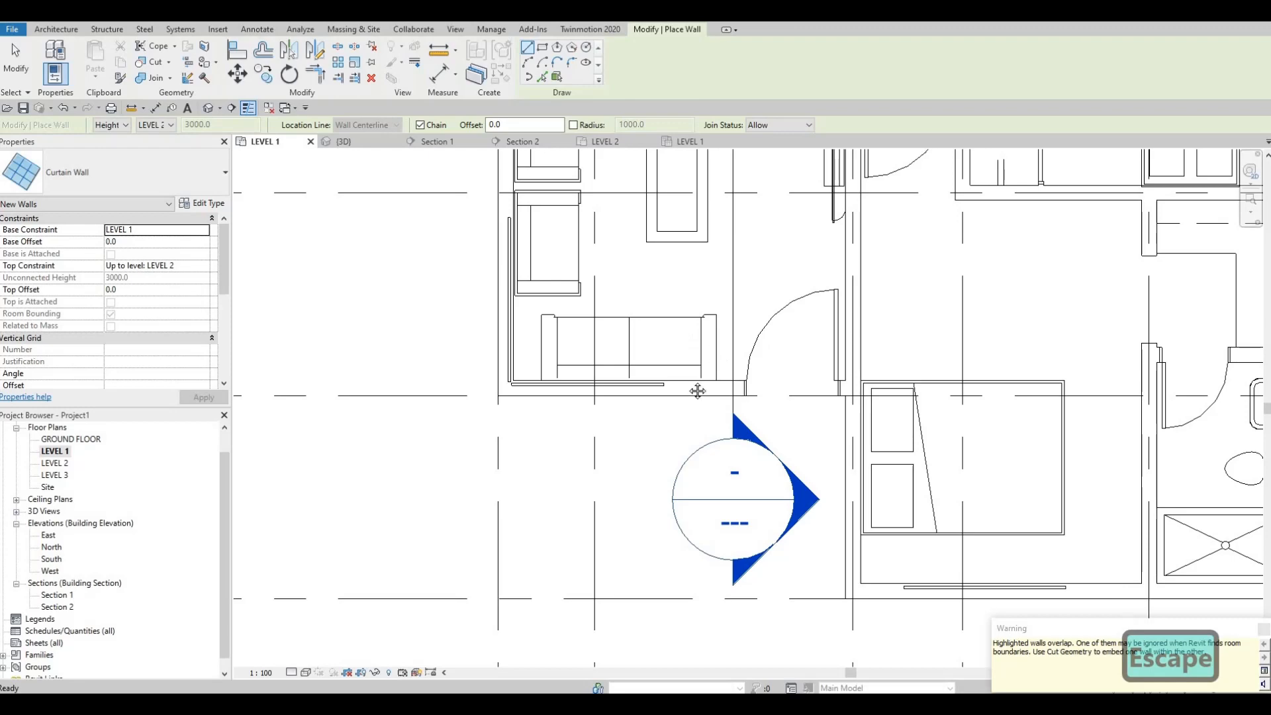
Draw a vertical curtain wall segment on the living room's west exterior wall behind the northern armchair
middle_click_drag(697, 391, 701, 383)
scroll(701, 383, "down", 1)
middle_click_drag(569, 286, 570, 404)
scroll(594, 314, "up", 1)
scroll(609, 343, "down", 1)
scroll(539, 308, "up", 1)
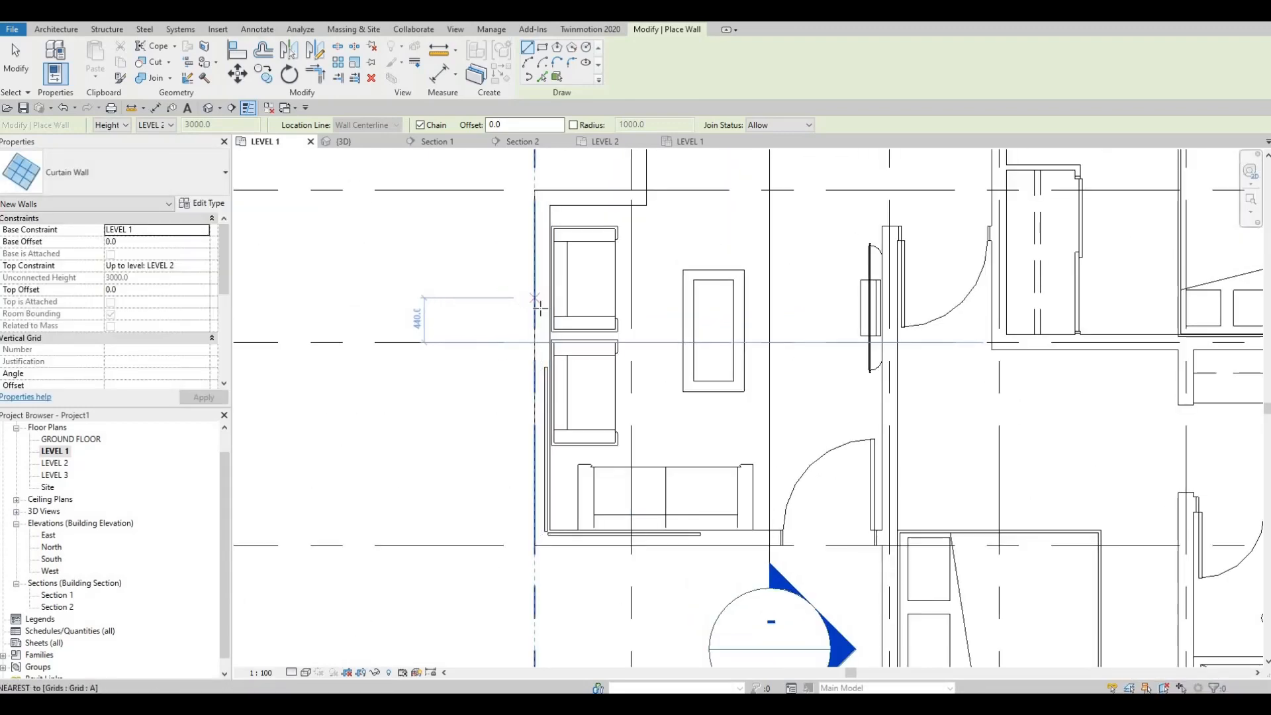
left_click(542, 308)
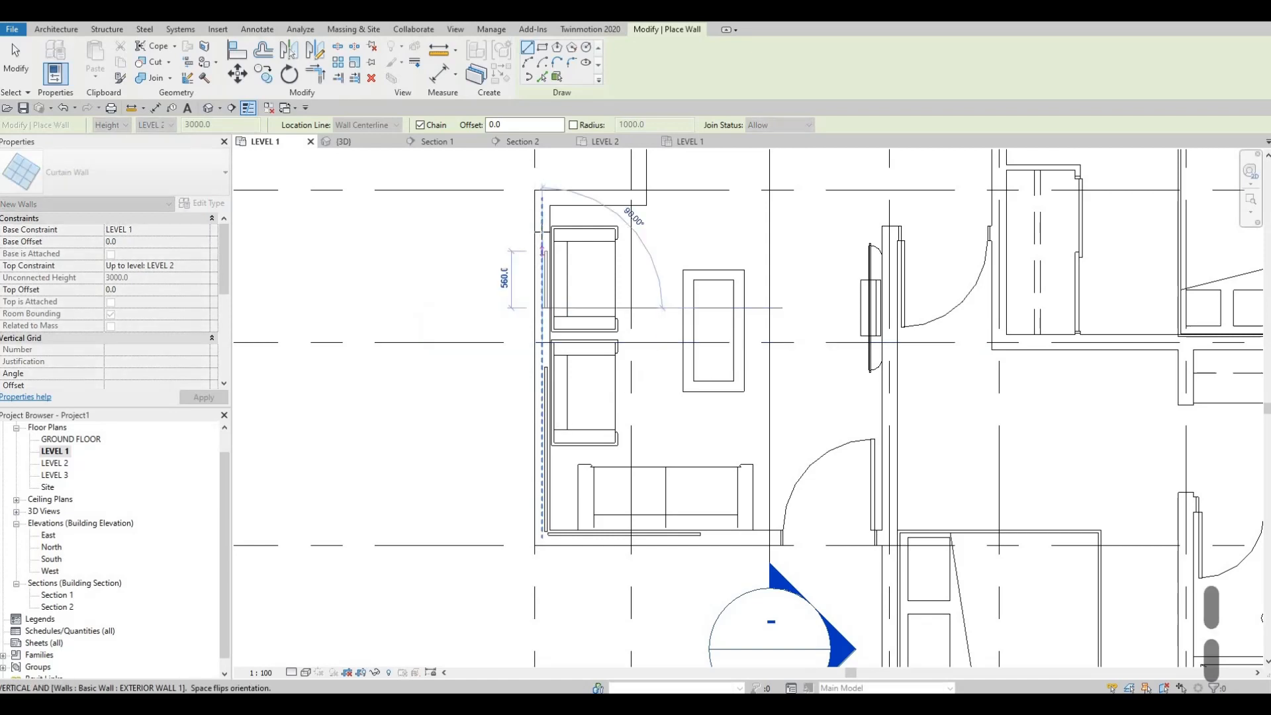
left_click(542, 252)
key("Escape")
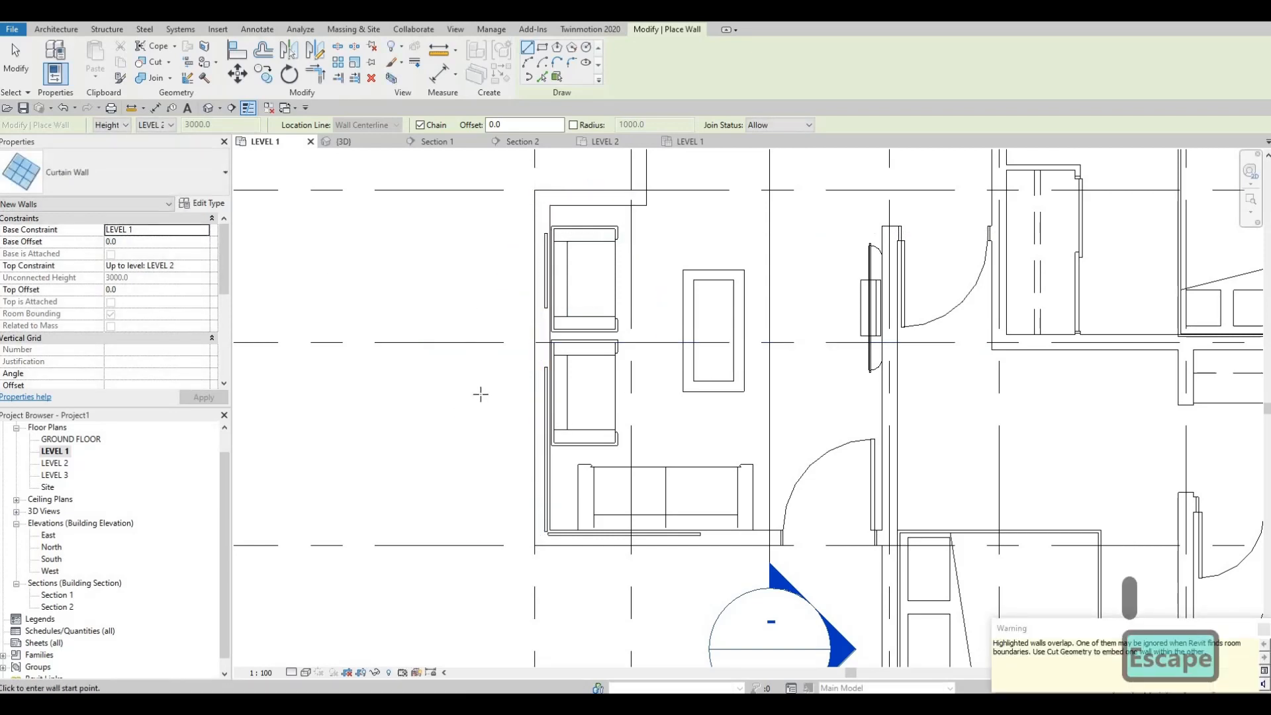
Draw a vertical curtain wall segment about 1200 mm long on the west exterior wall beside the dining table
scroll(573, 305, "down", 1)
middle_click_drag(573, 306, 500, 547)
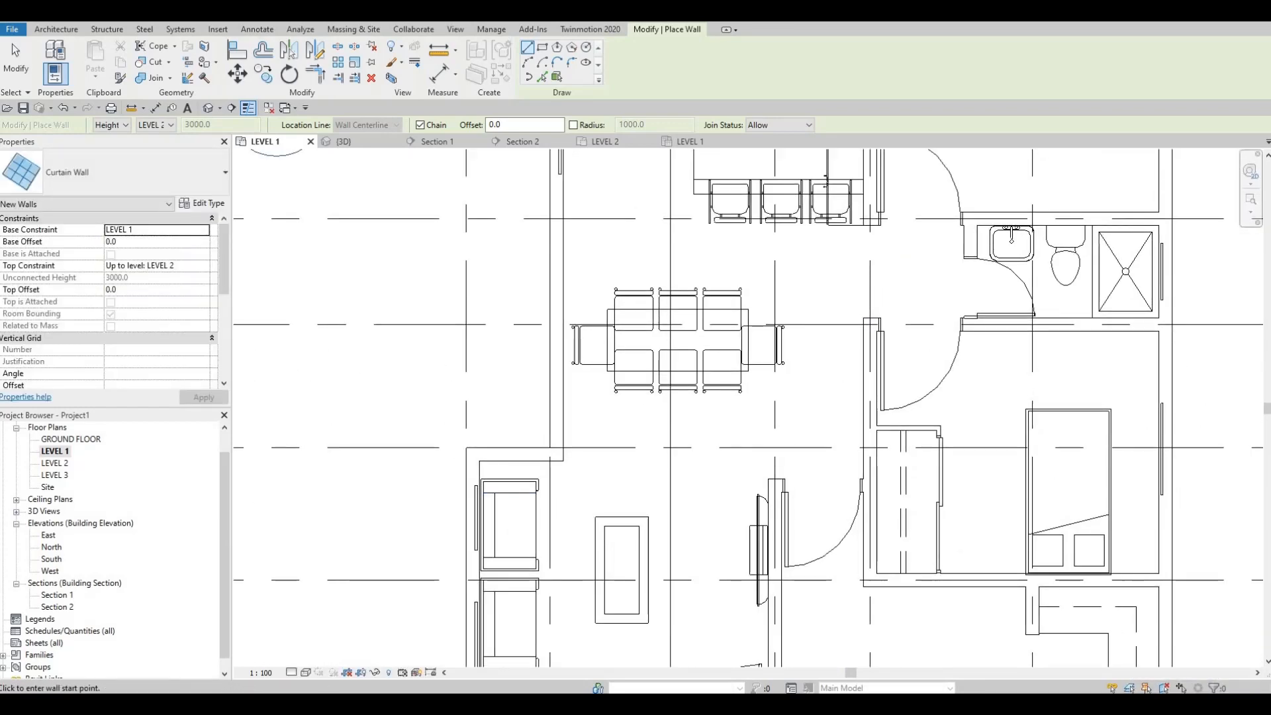
scroll(552, 374, "up", 2)
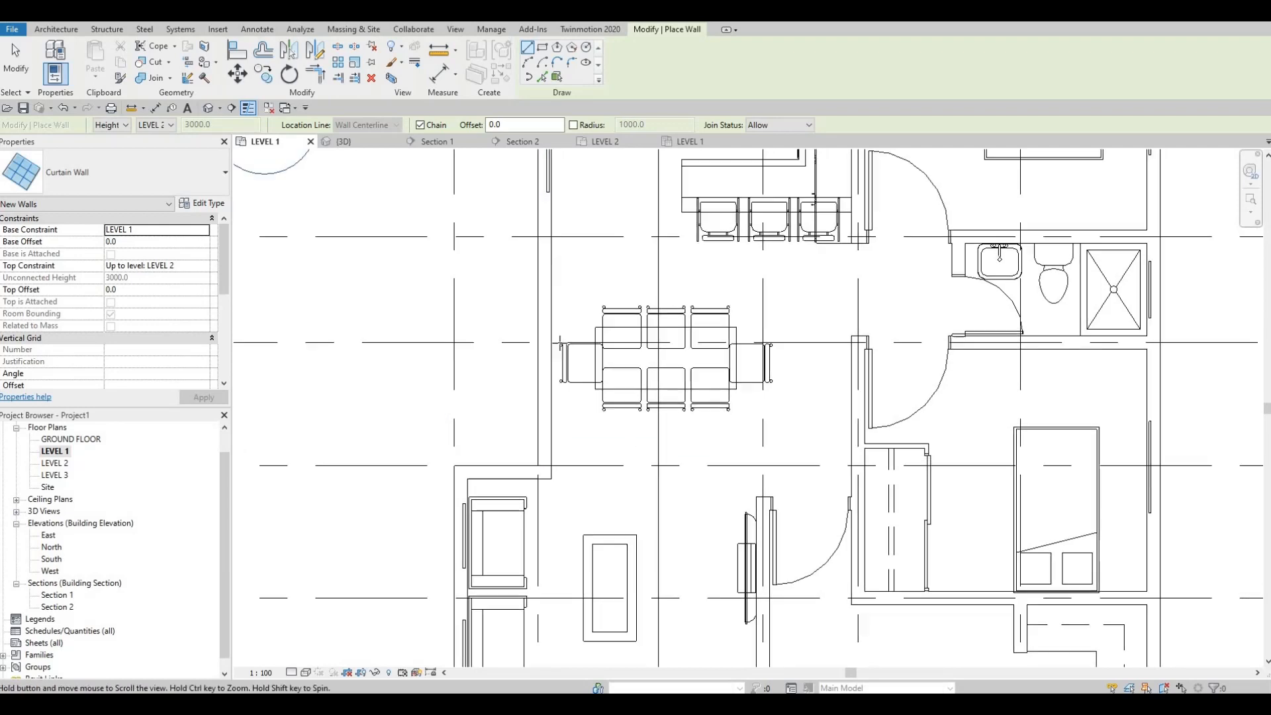
left_click(542, 384)
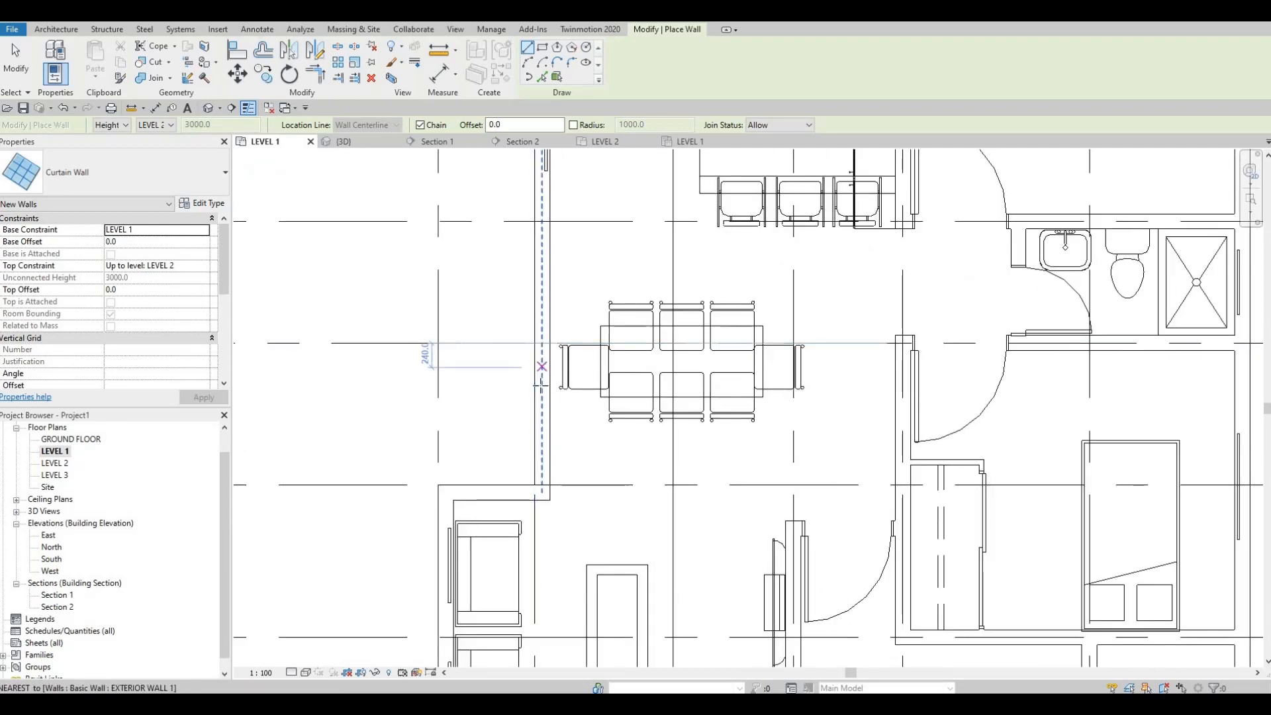
left_click(542, 267)
key("Escape")
key("Escape")
key("Escape")
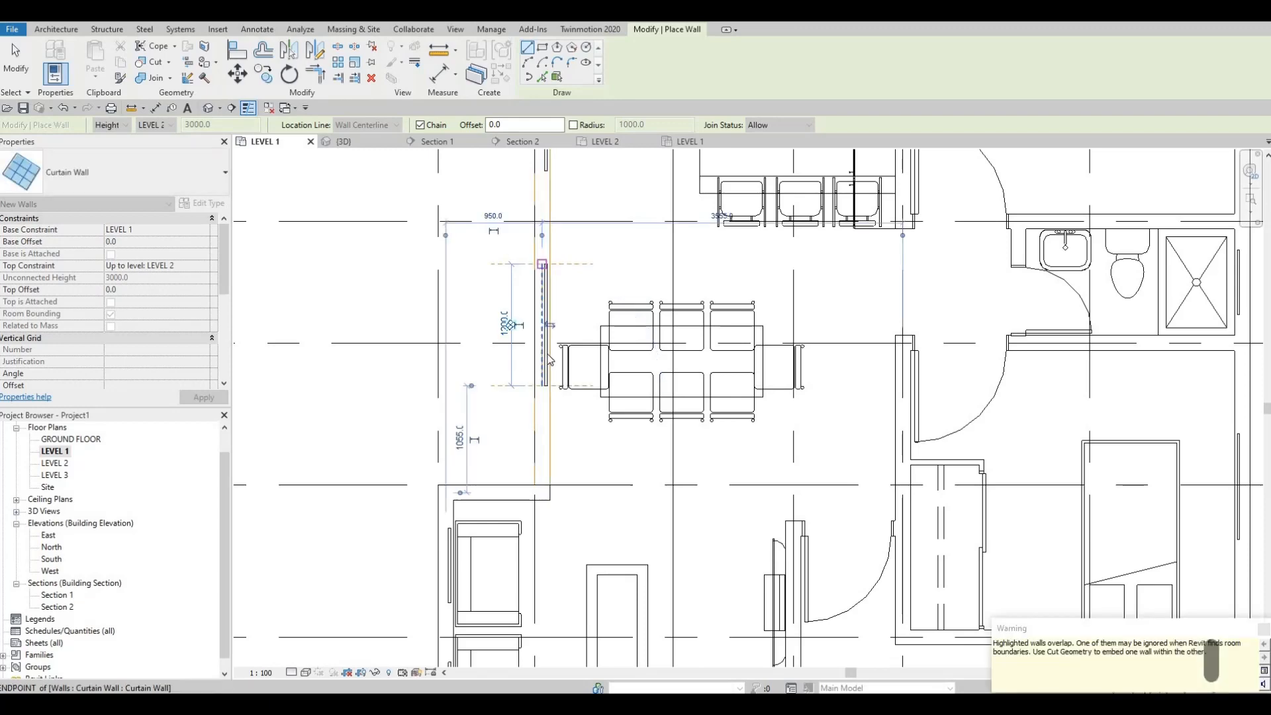
Delete the curtain wall segment on the west exterior wall beside the dining table
scroll(549, 315, "down", 1)
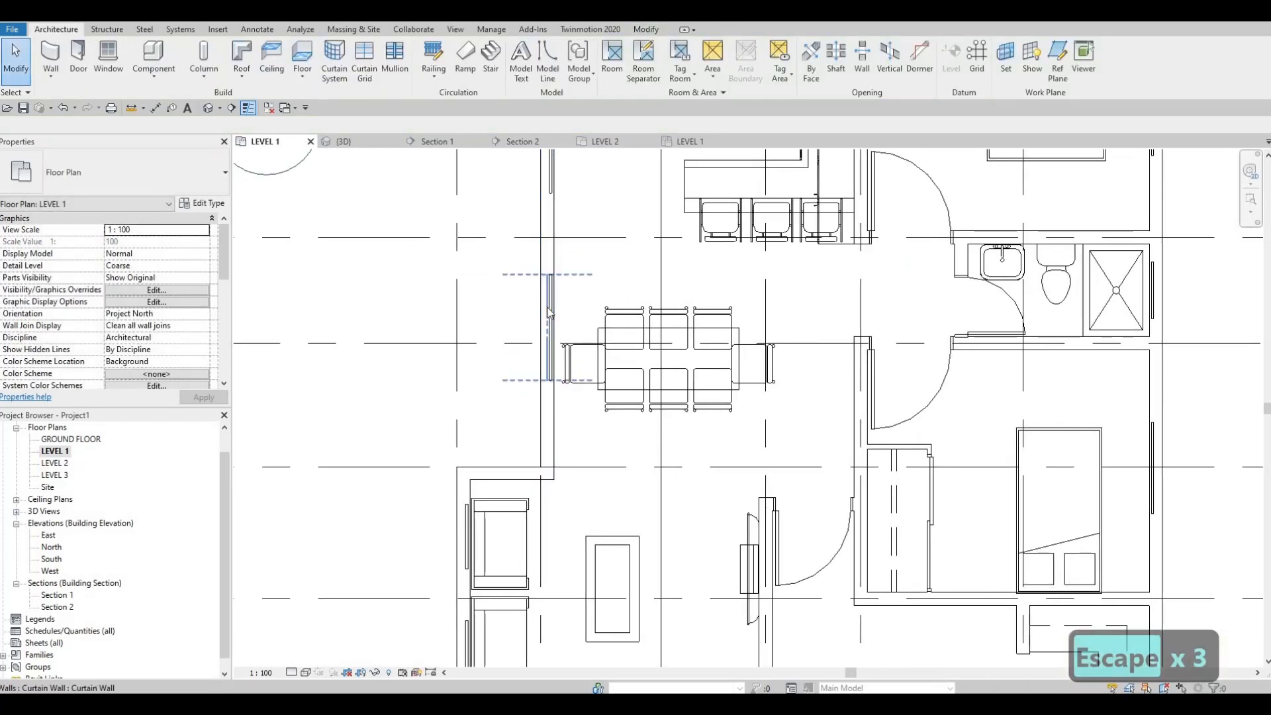
left_click(549, 313)
key("Delete")
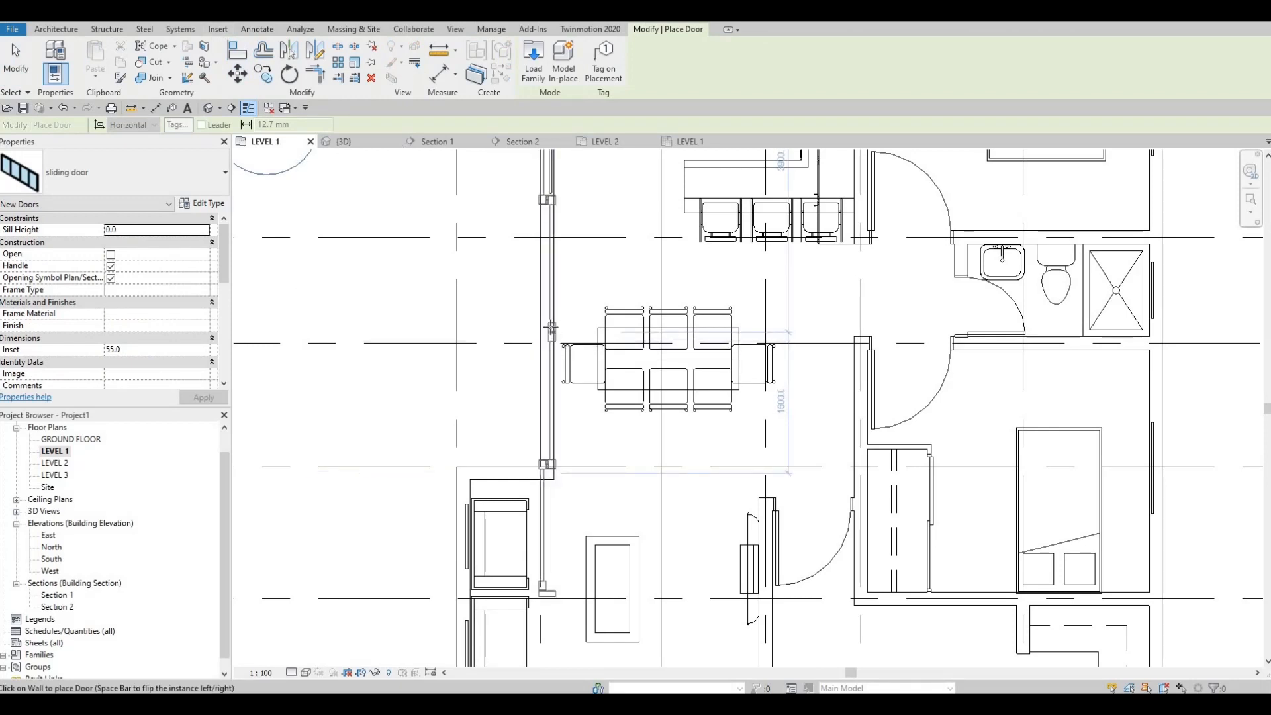
Place a sliding door on the west exterior wall between the kitchen and the dining table
middle_click_drag(549, 407, 551, 484)
scroll(550, 482, "down", 3)
scroll(550, 403, "up", 2)
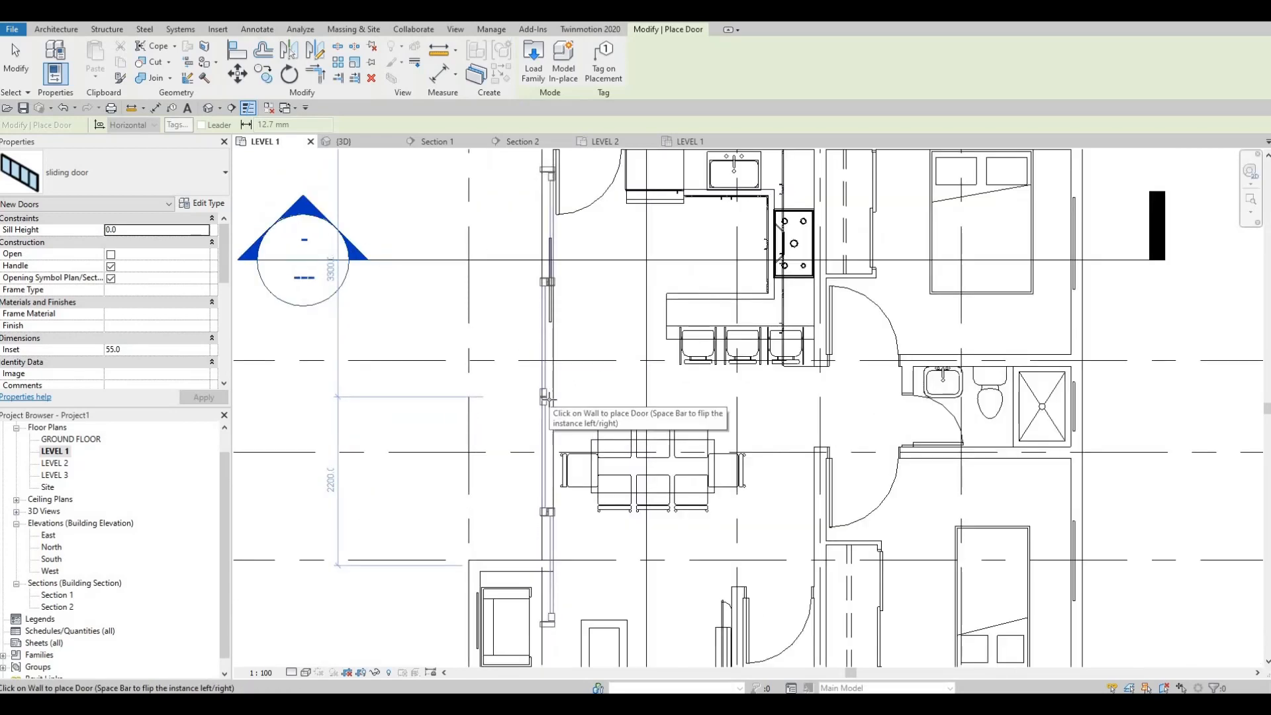
left_click(548, 401)
key("Escape")
key("Escape")
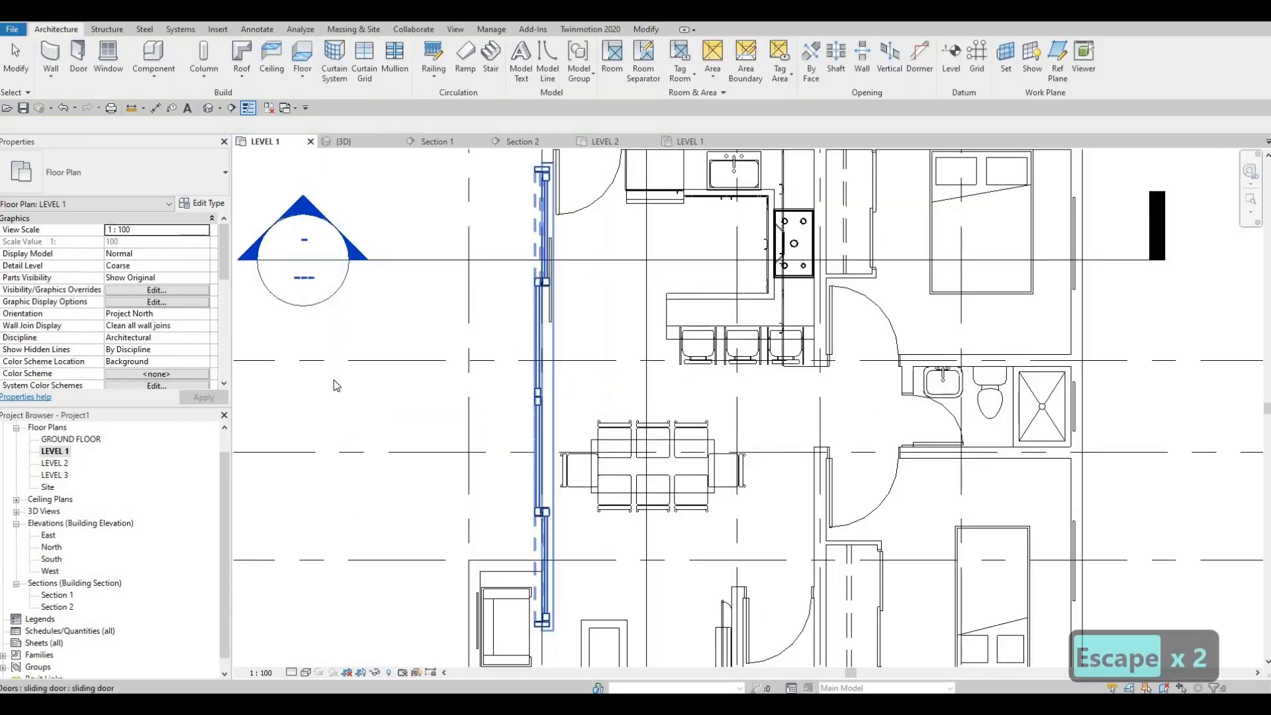
Edit the sliding door type to a width of 1200 mm and a height of 2000 mm
left_click(202, 204)
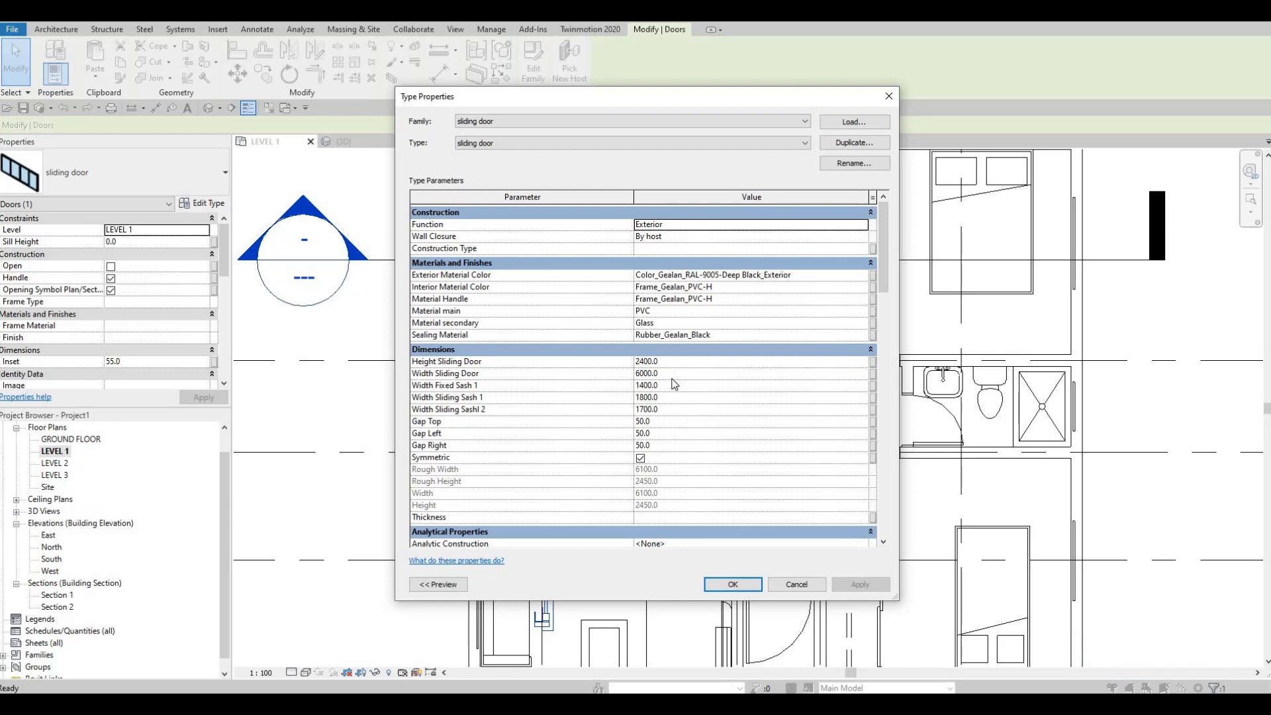
left_click(671, 376)
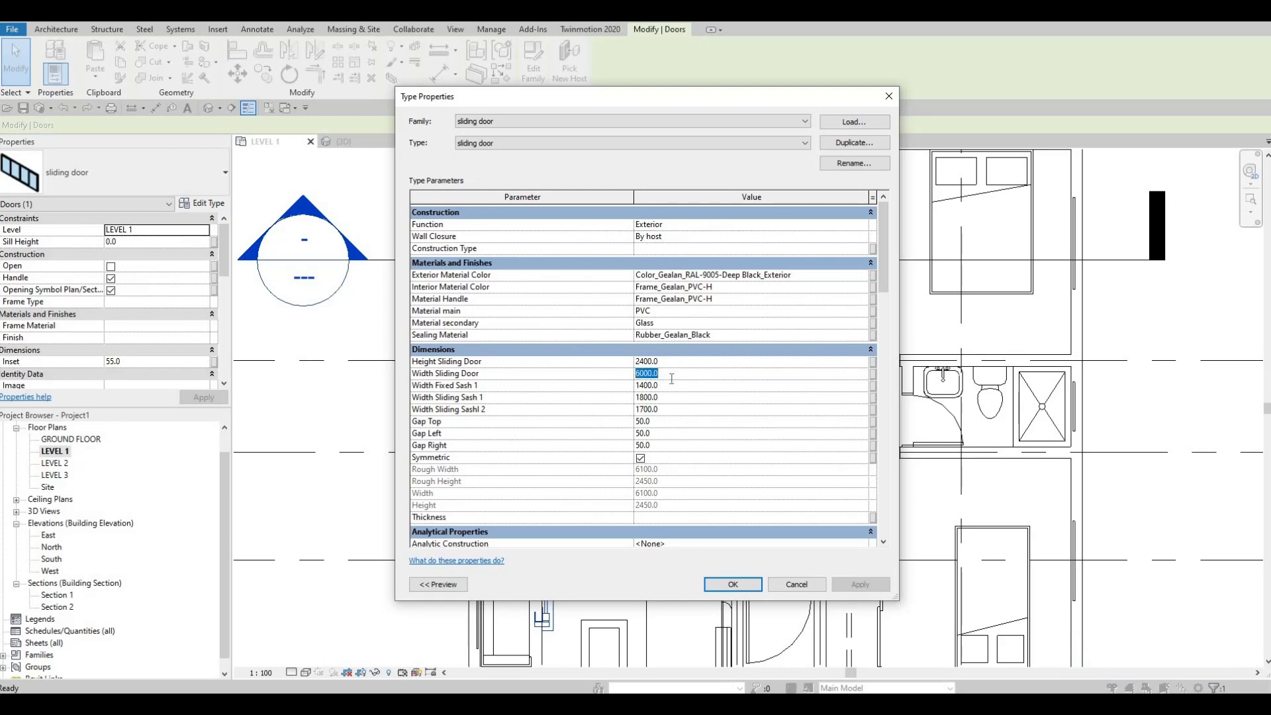
type("1200")
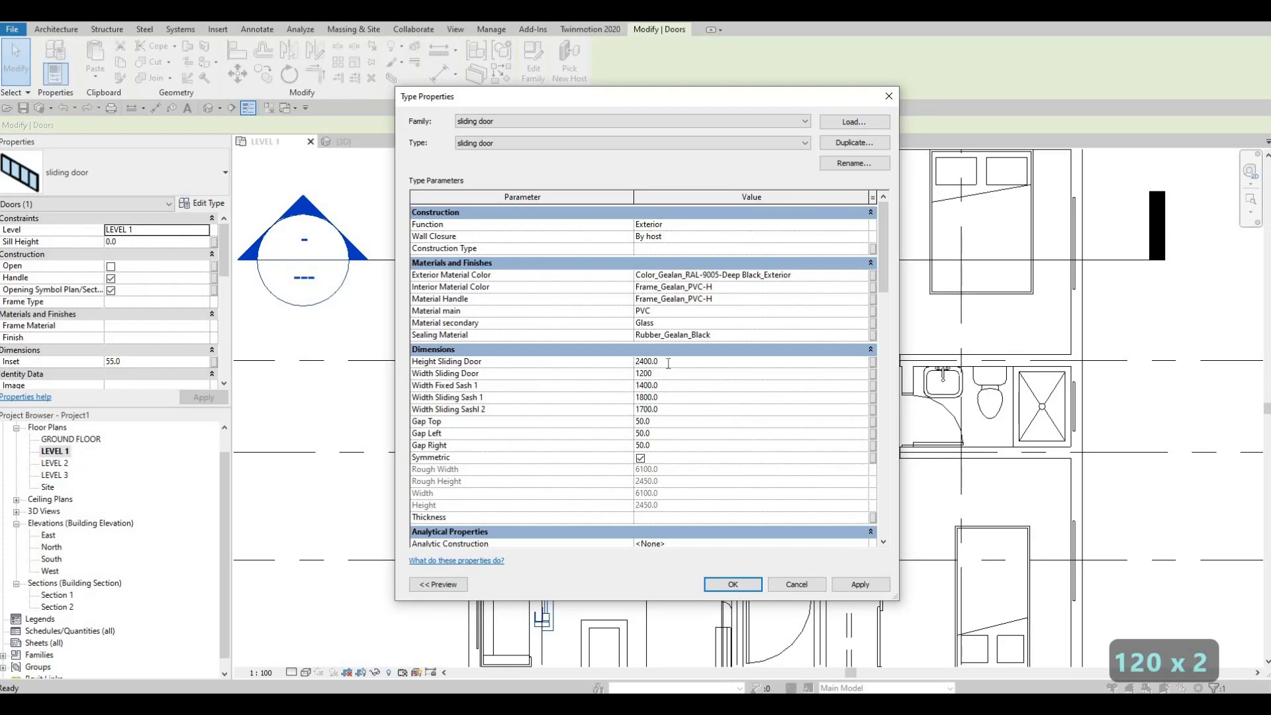
type("200")
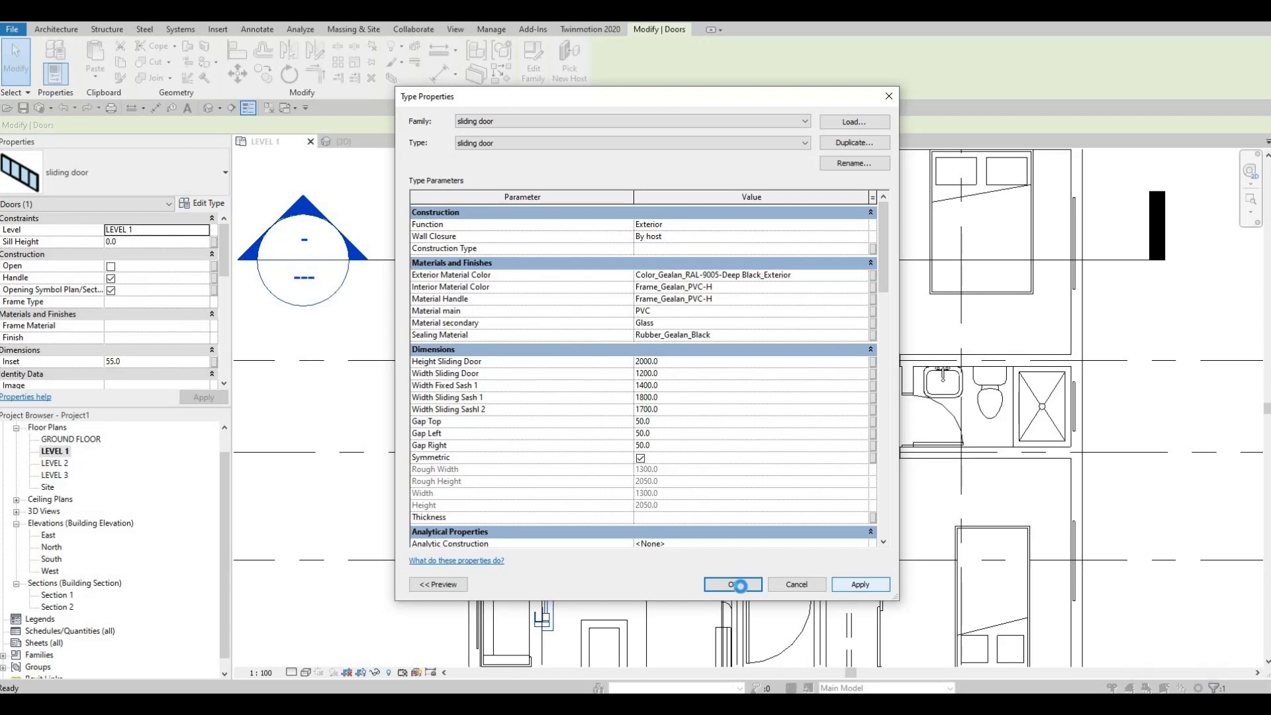
left_click(740, 585)
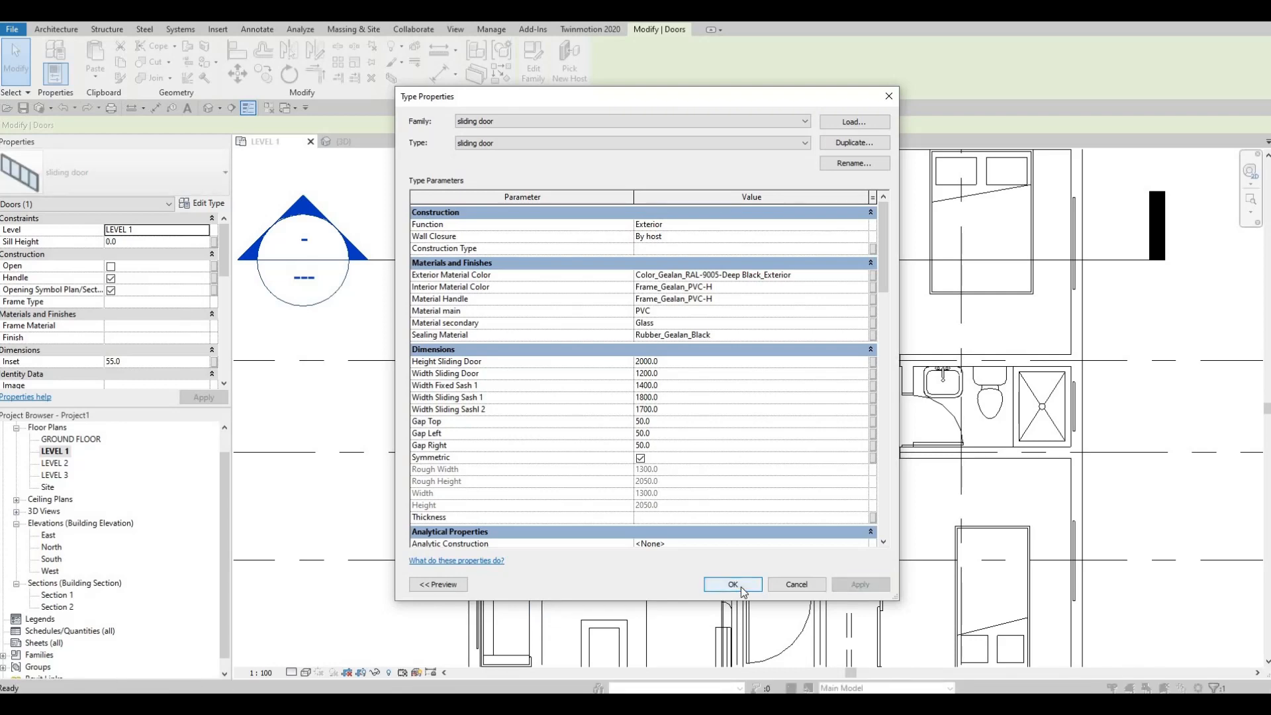
left_click(733, 585)
key("Escape")
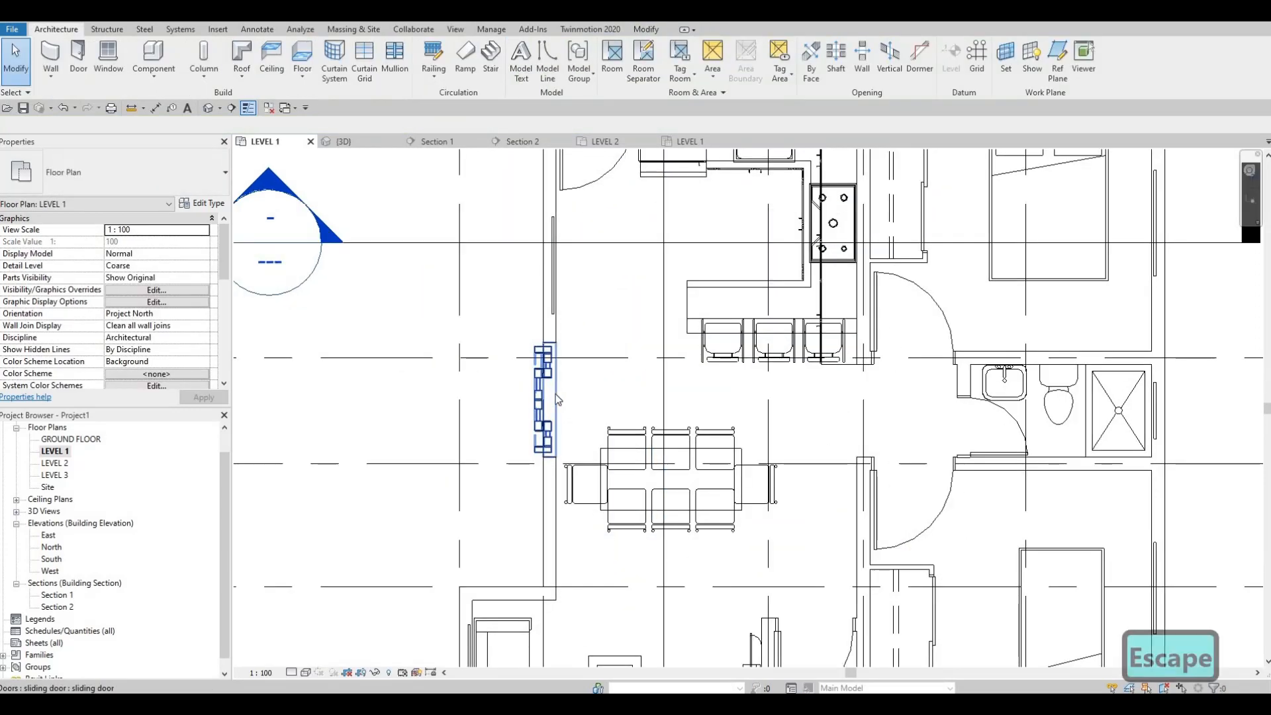
Open the 3D view and set the sliding door type's width to 3000 mm
scroll(547, 355, "up", 5)
scroll(557, 394, "up", 3)
scroll(552, 390, "down", 1)
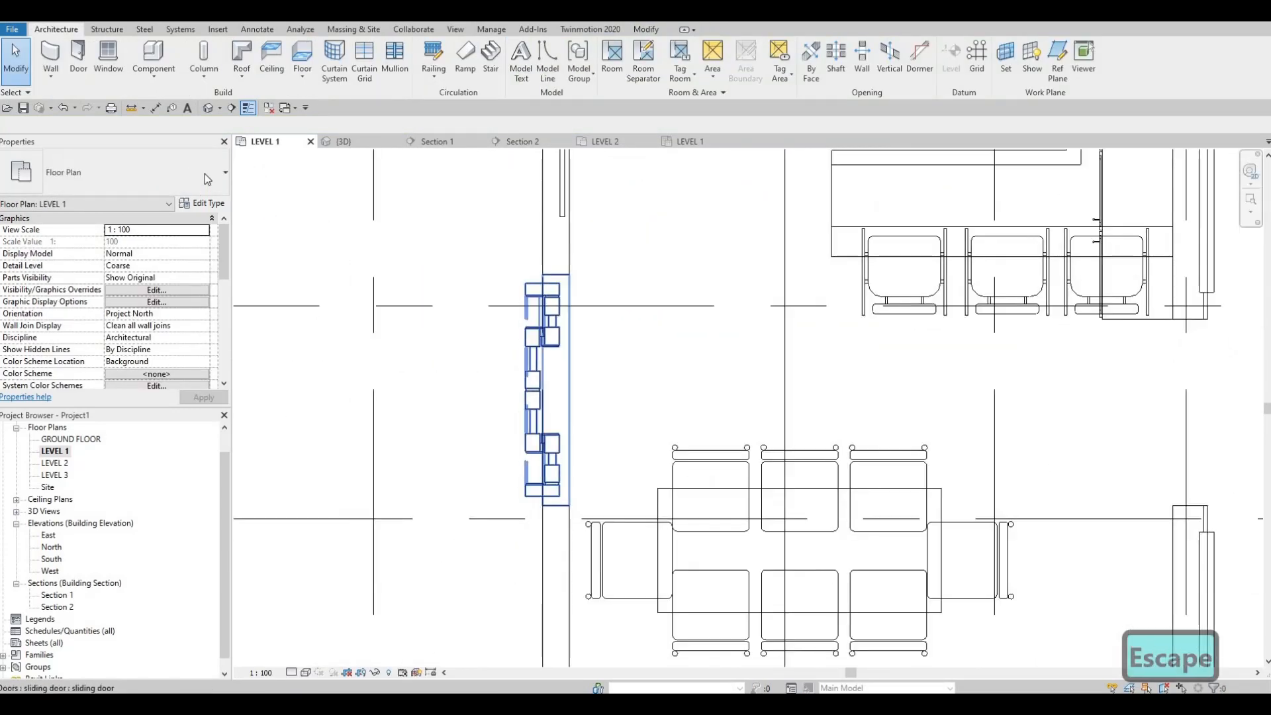
left_click(344, 141)
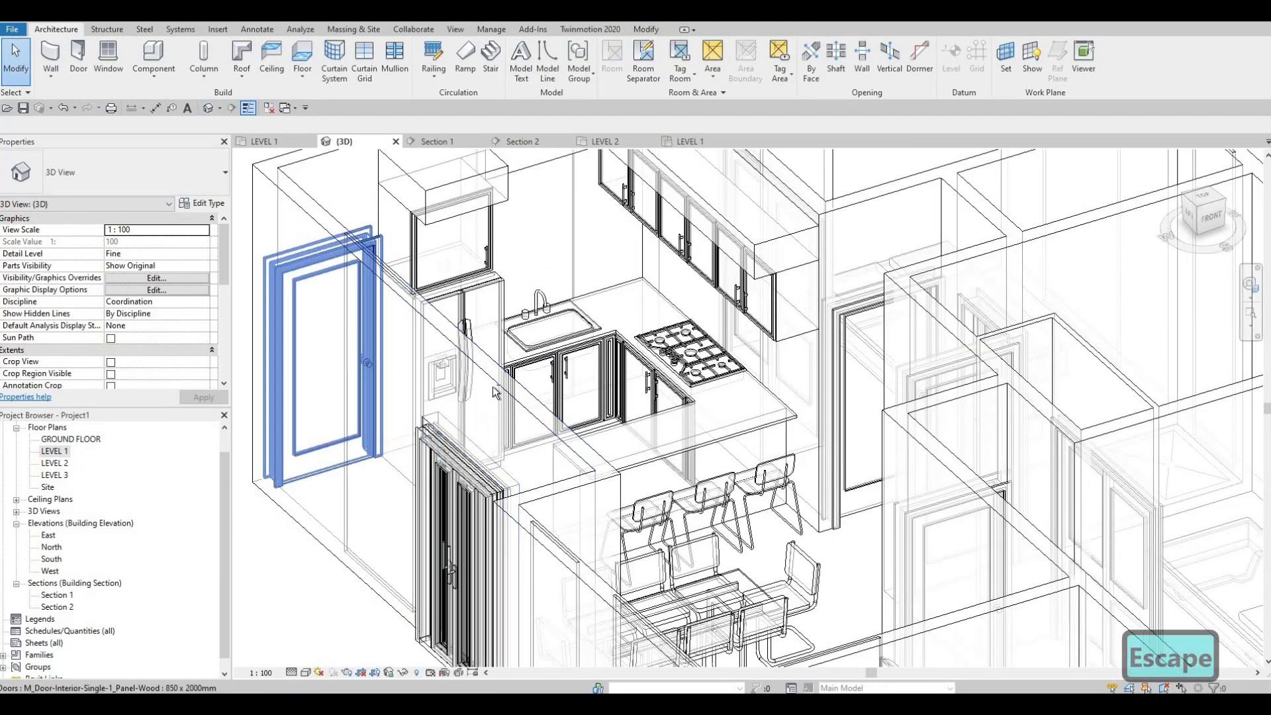
scroll(707, 400, "up", 6)
left_click(707, 400)
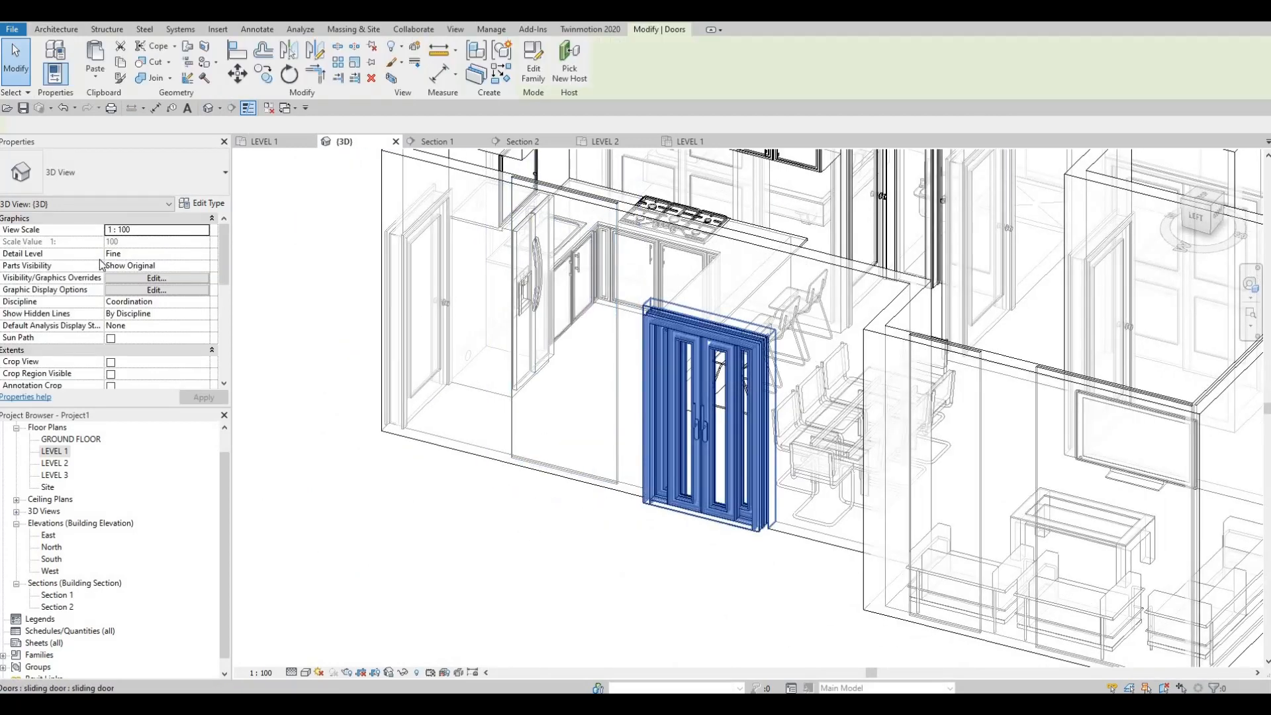
left_click(205, 203)
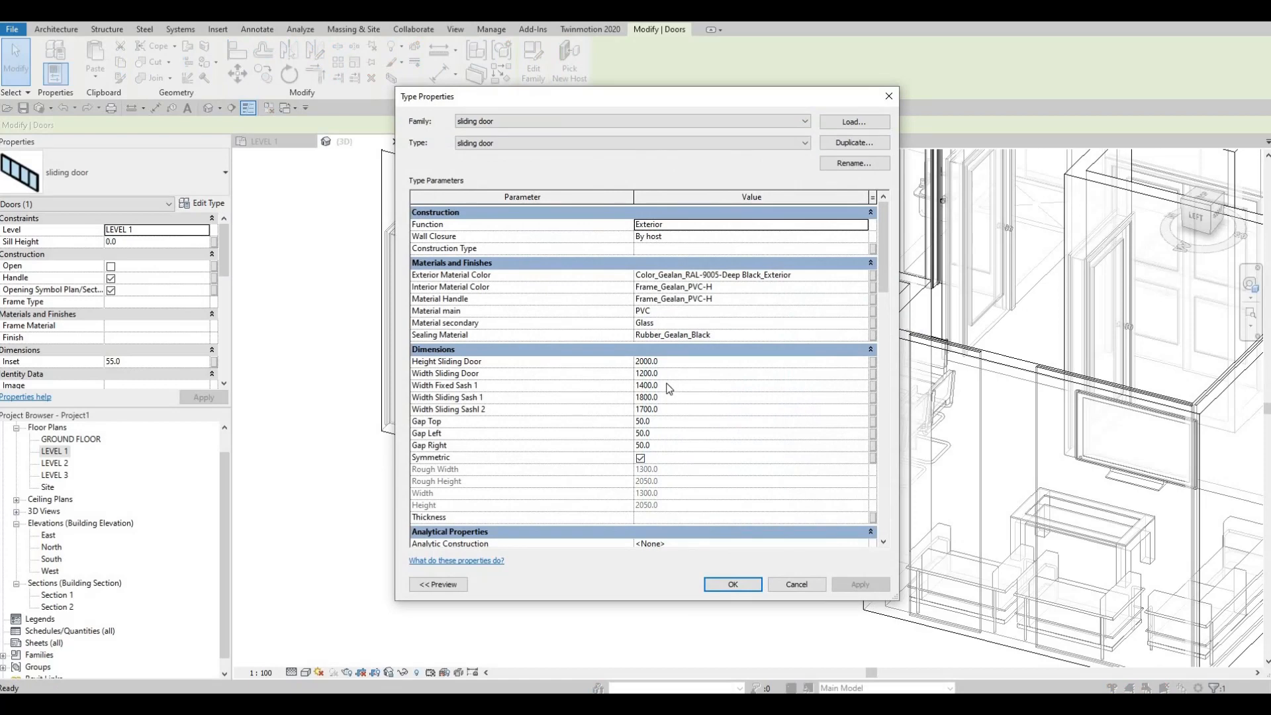
left_click(666, 374)
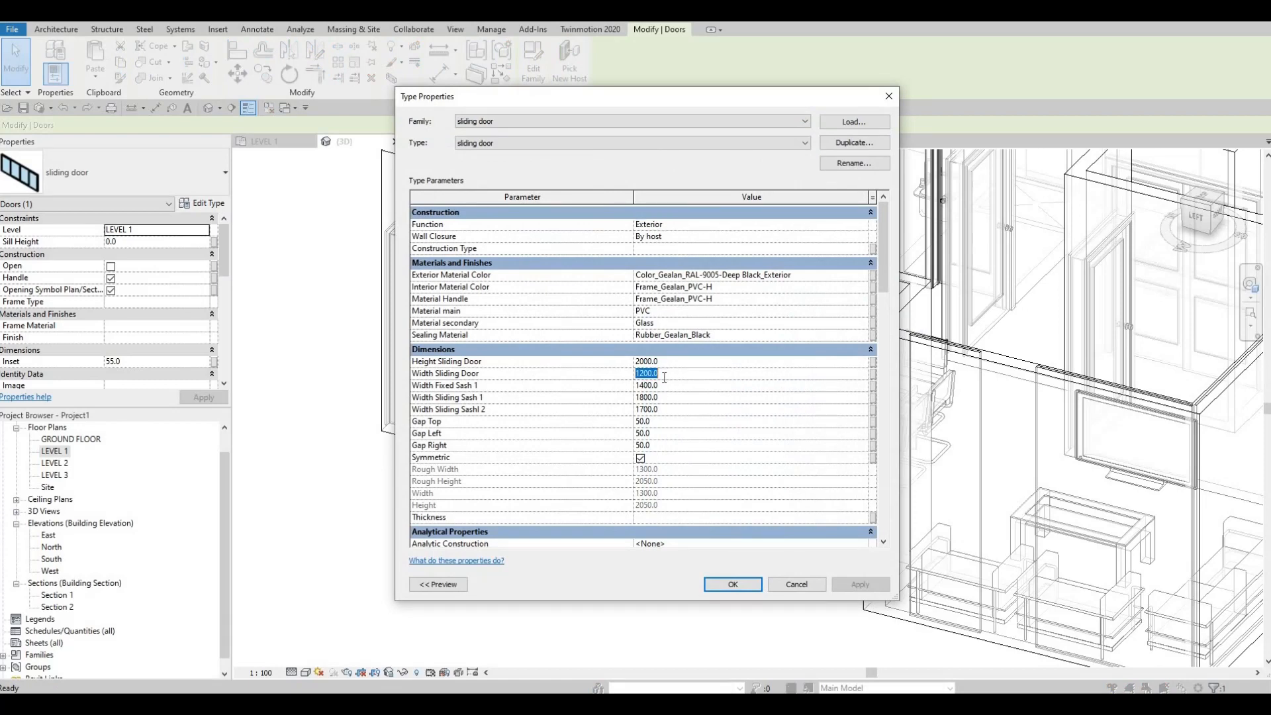
type("2")
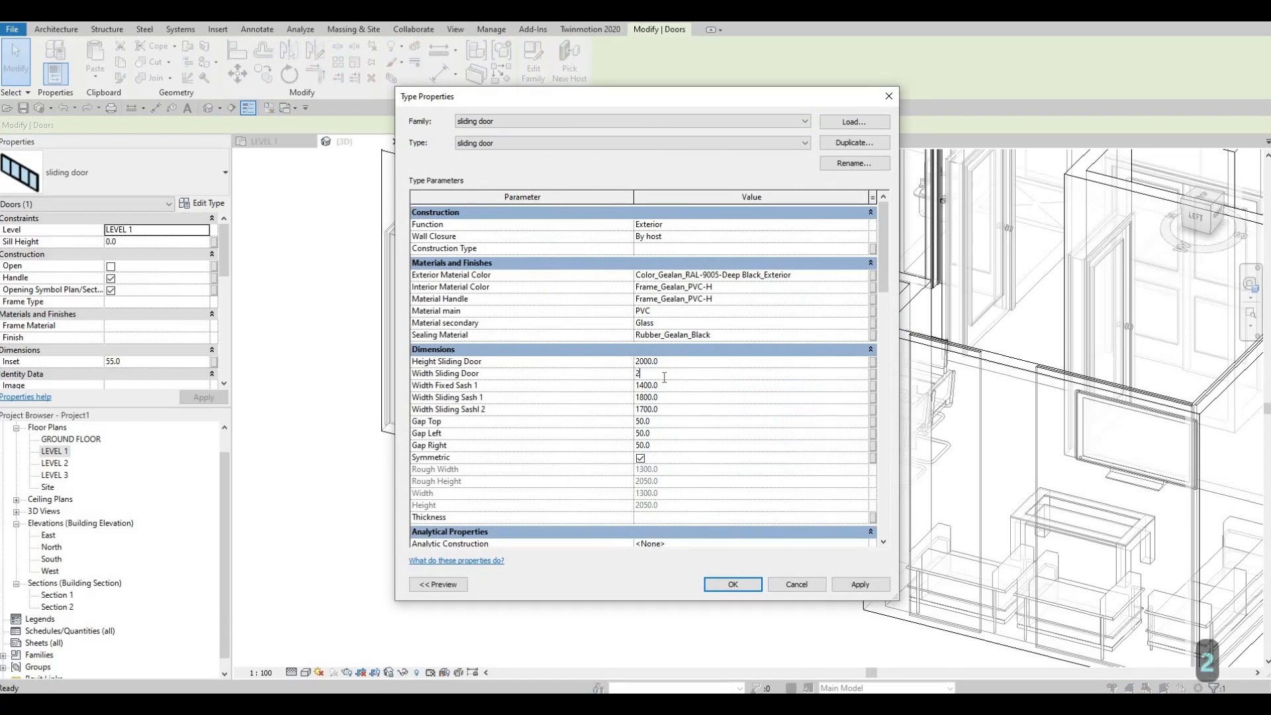
key("BackSpace")
type("300")
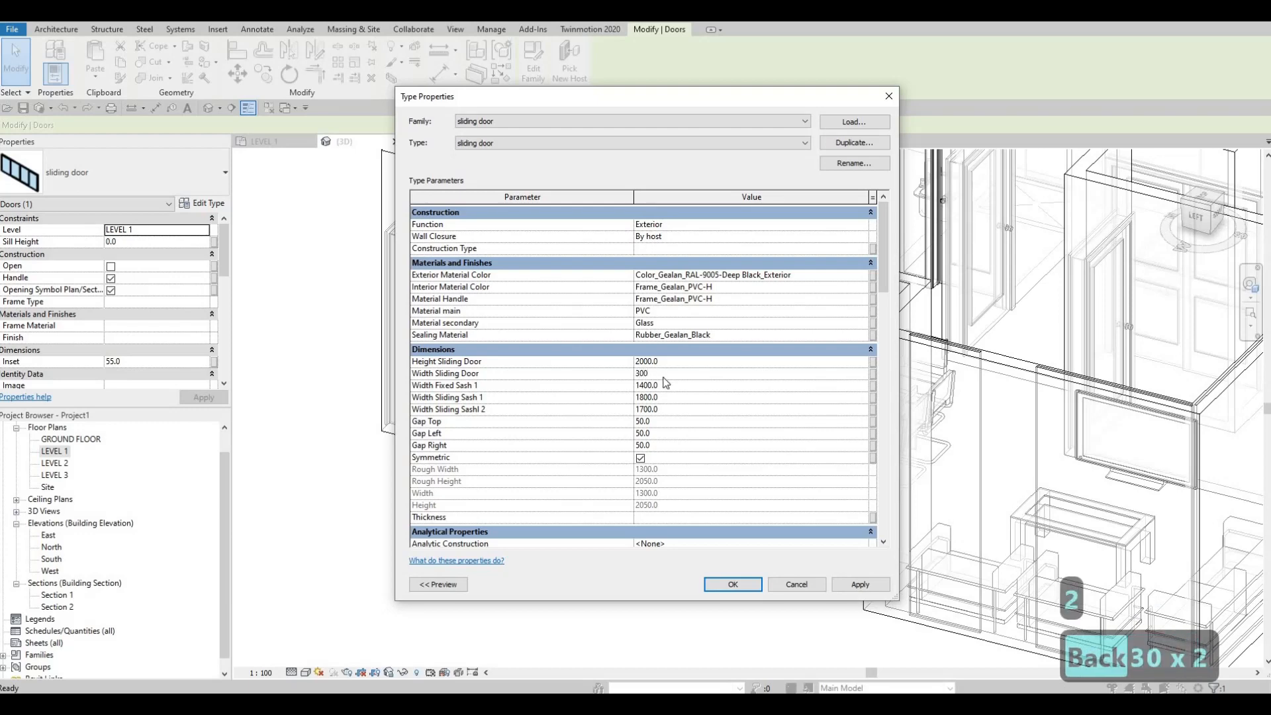
key("Tab")
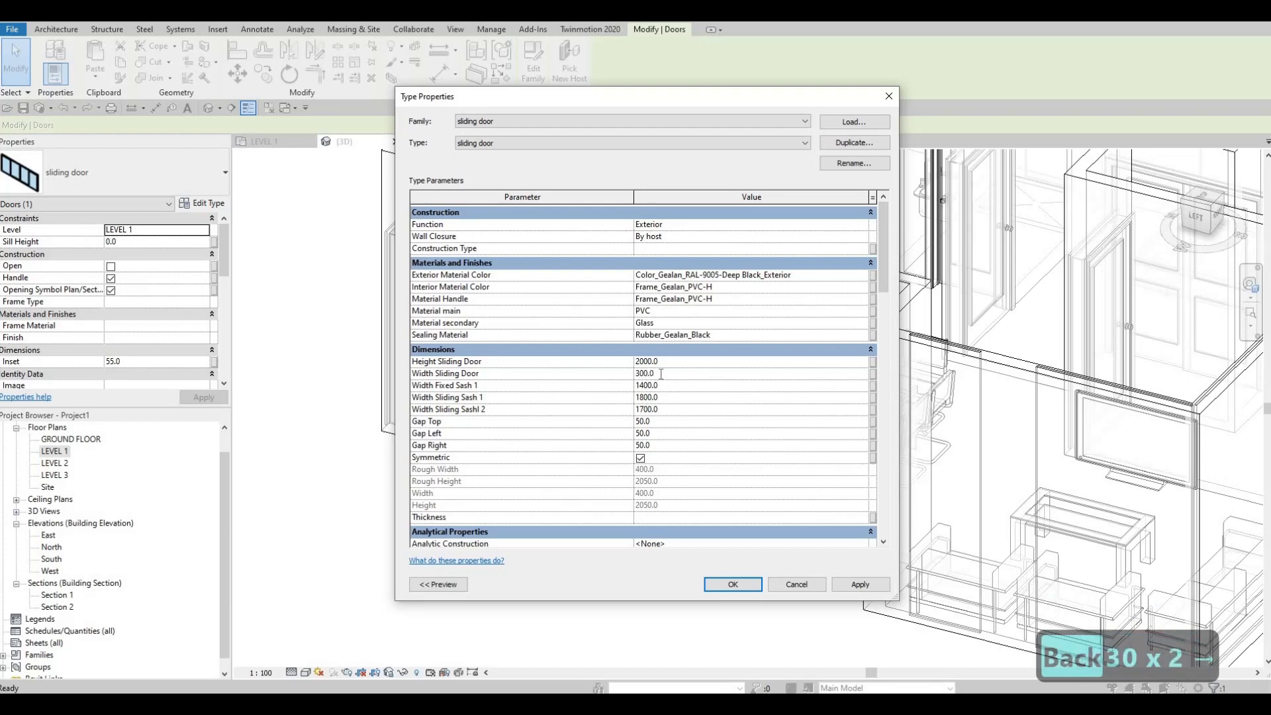
type("300")
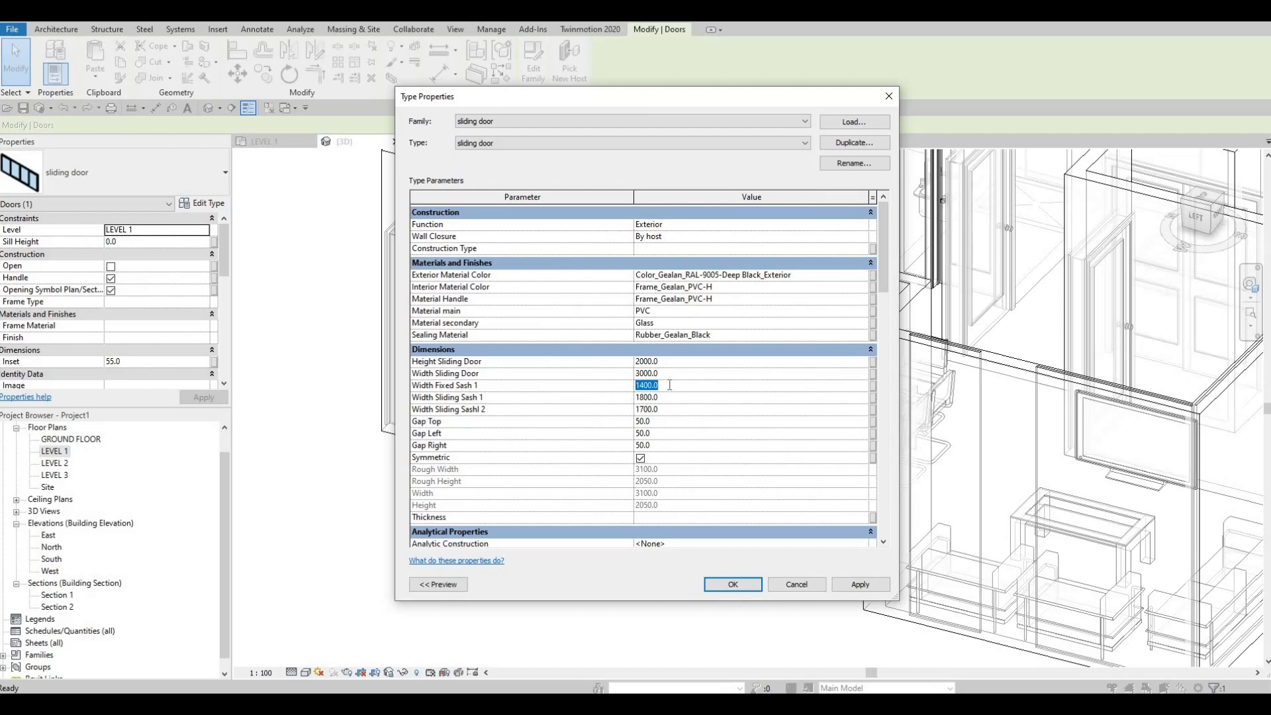
Set the sliding door type's fixed sash 1 and both sliding sash widths to 1000 mm and apply the changes
type("100")
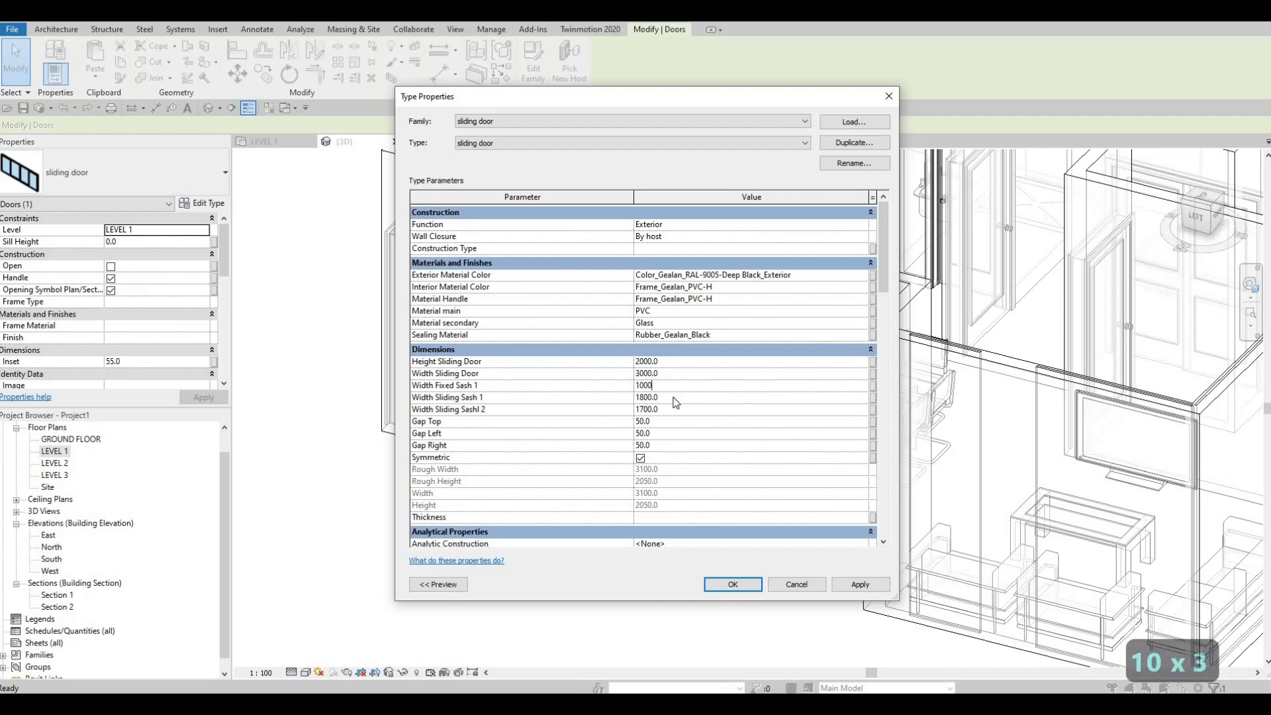
type("100")
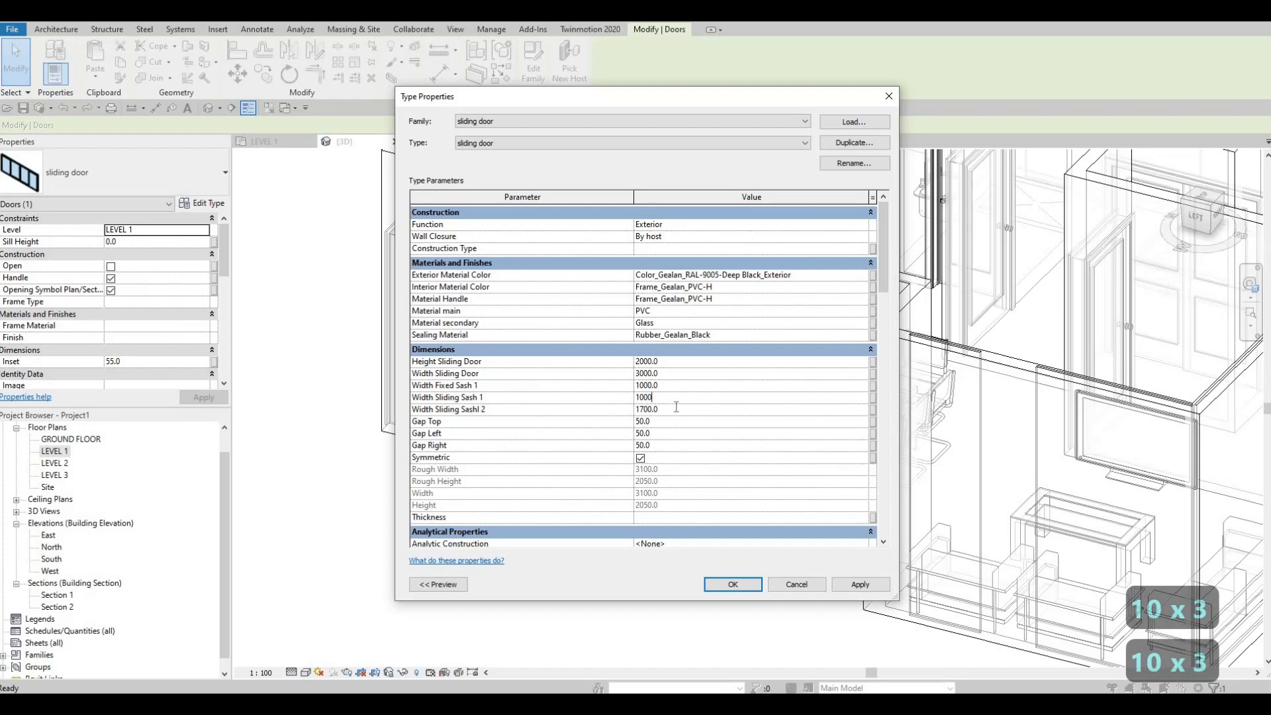
key("Tab")
type("100")
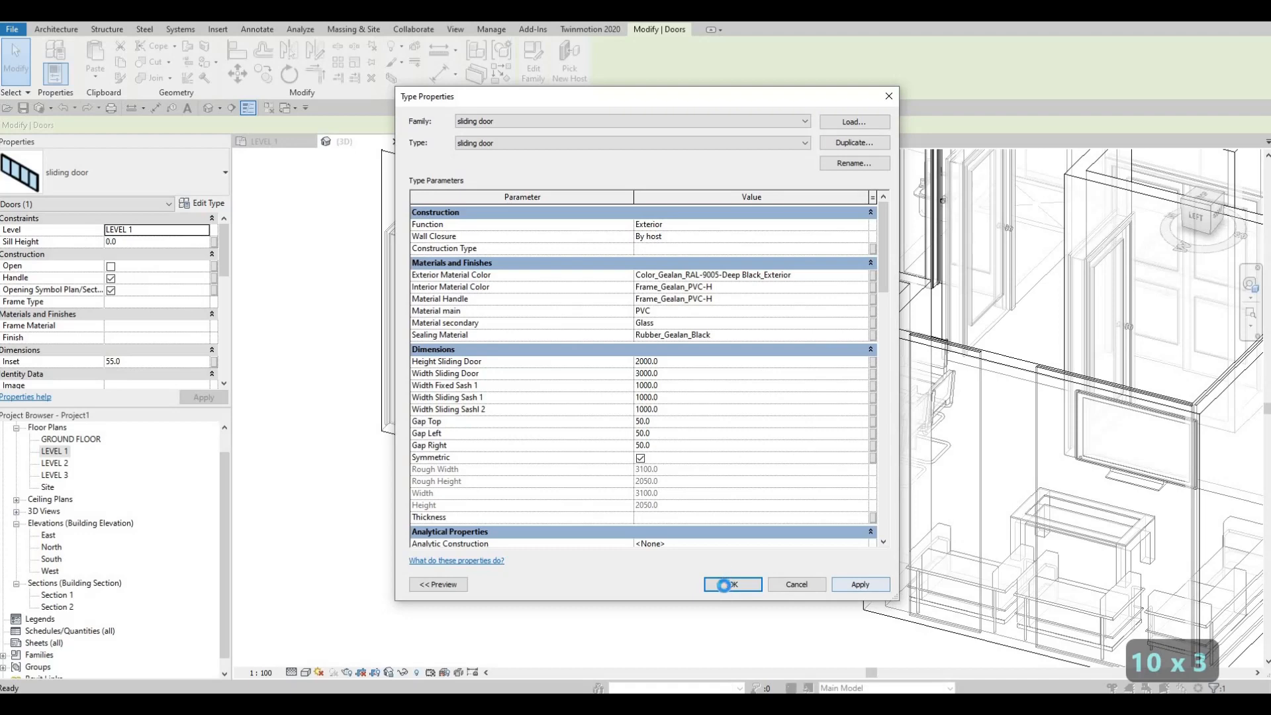
left_click(717, 583)
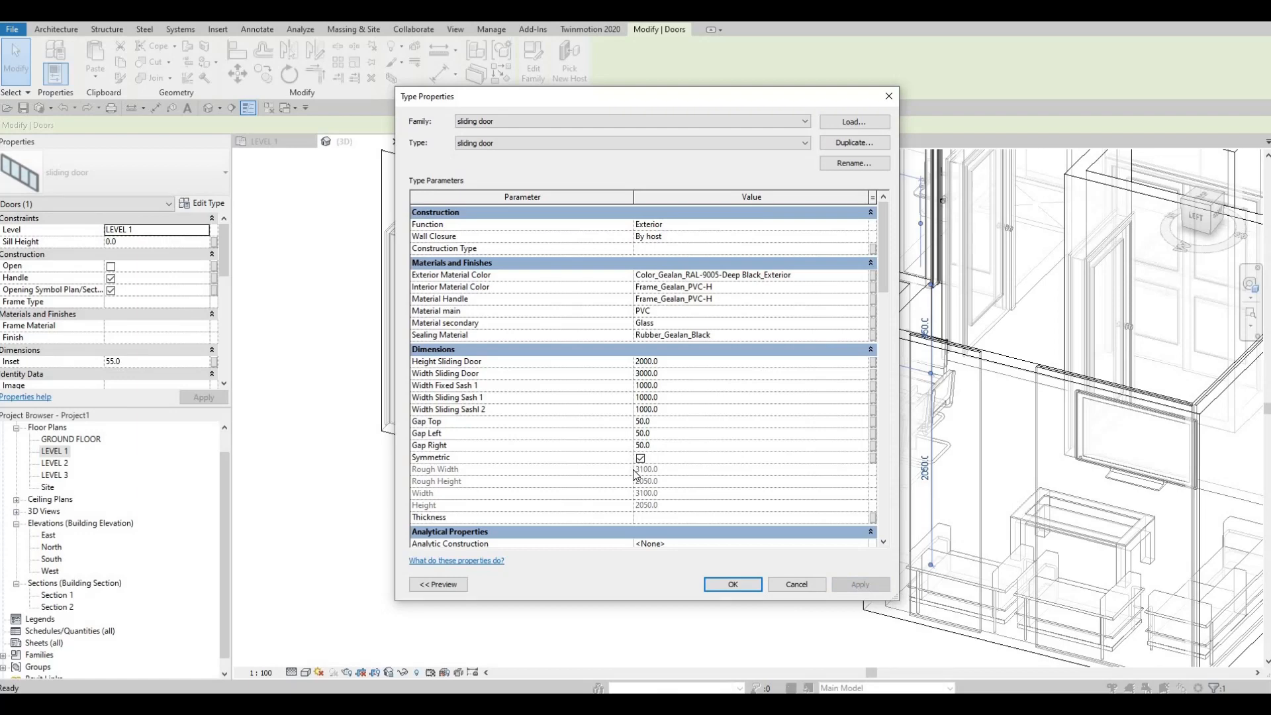
scroll(683, 456, "down", 1)
scroll(697, 511, "up", 1)
left_click(730, 584)
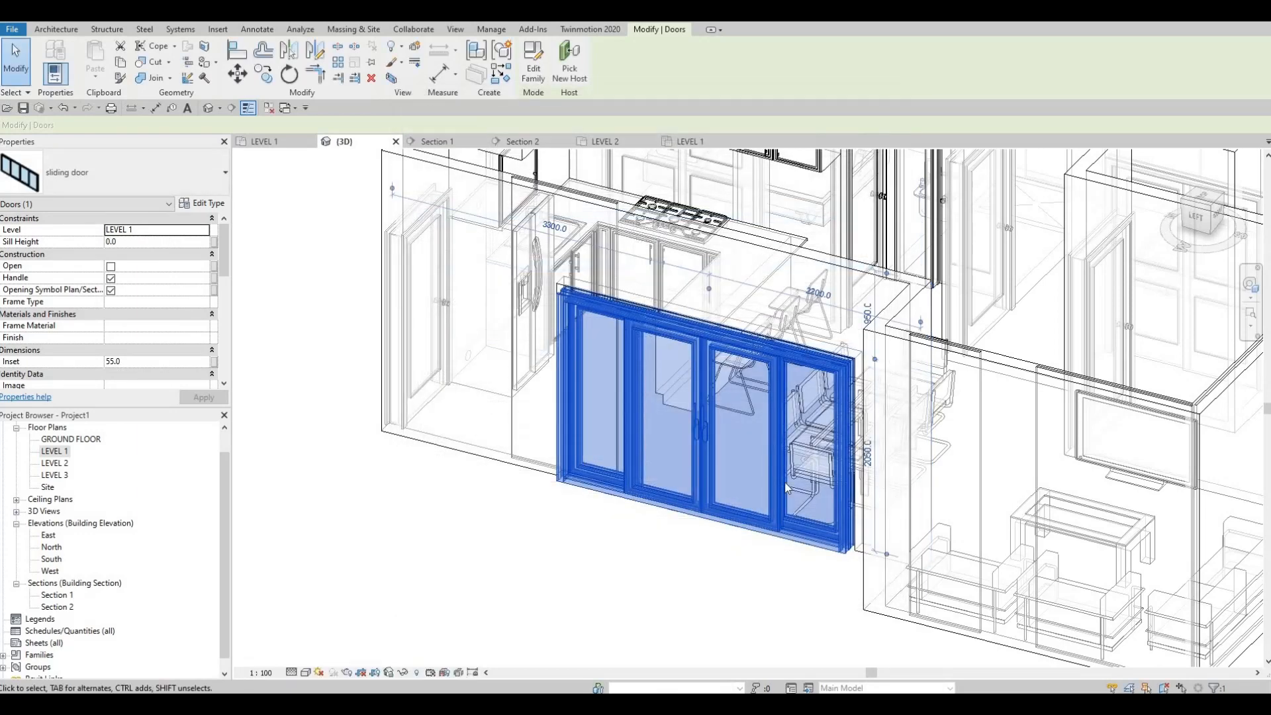
Select the sliding door from inside the dining area and review its instance properties for placement within the wall
key("Escape")
middle_click_drag(854, 404, 537, 556, "shift")
middle_click_drag(837, 477, 582, 401, "shift")
left_click(585, 403)
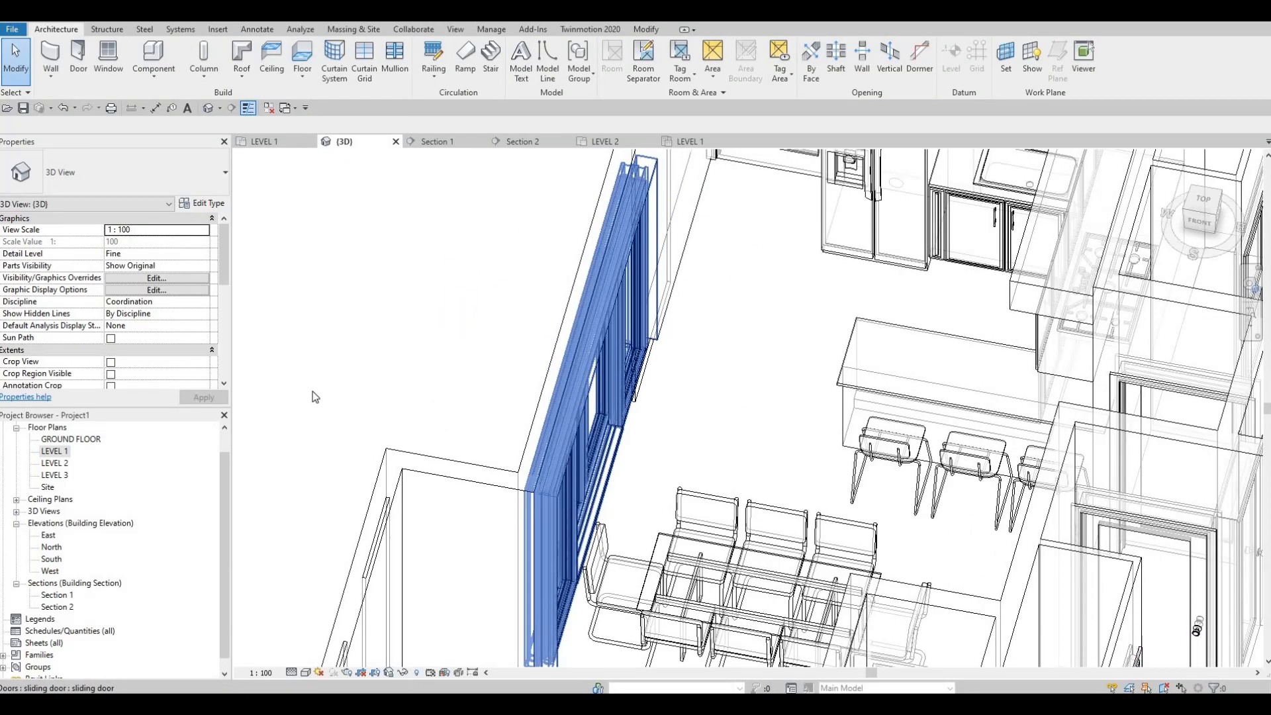
scroll(99, 352, "down", 1)
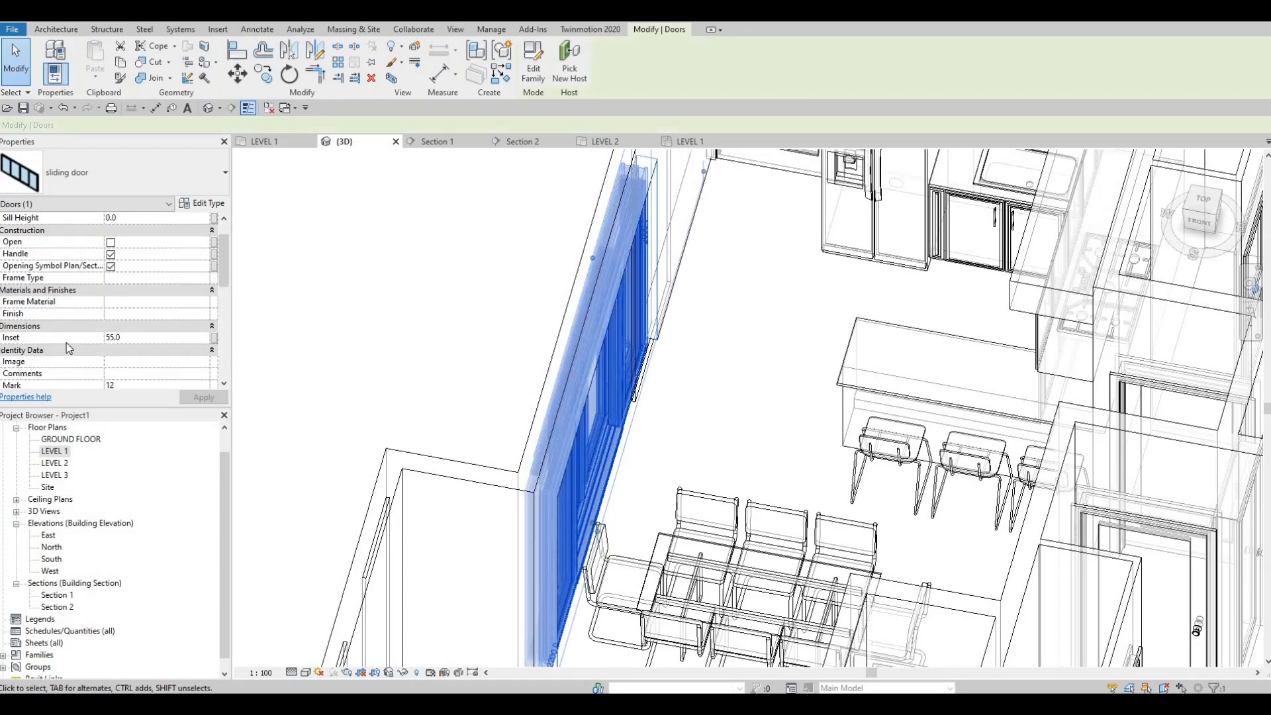
scroll(105, 339, "down", 3)
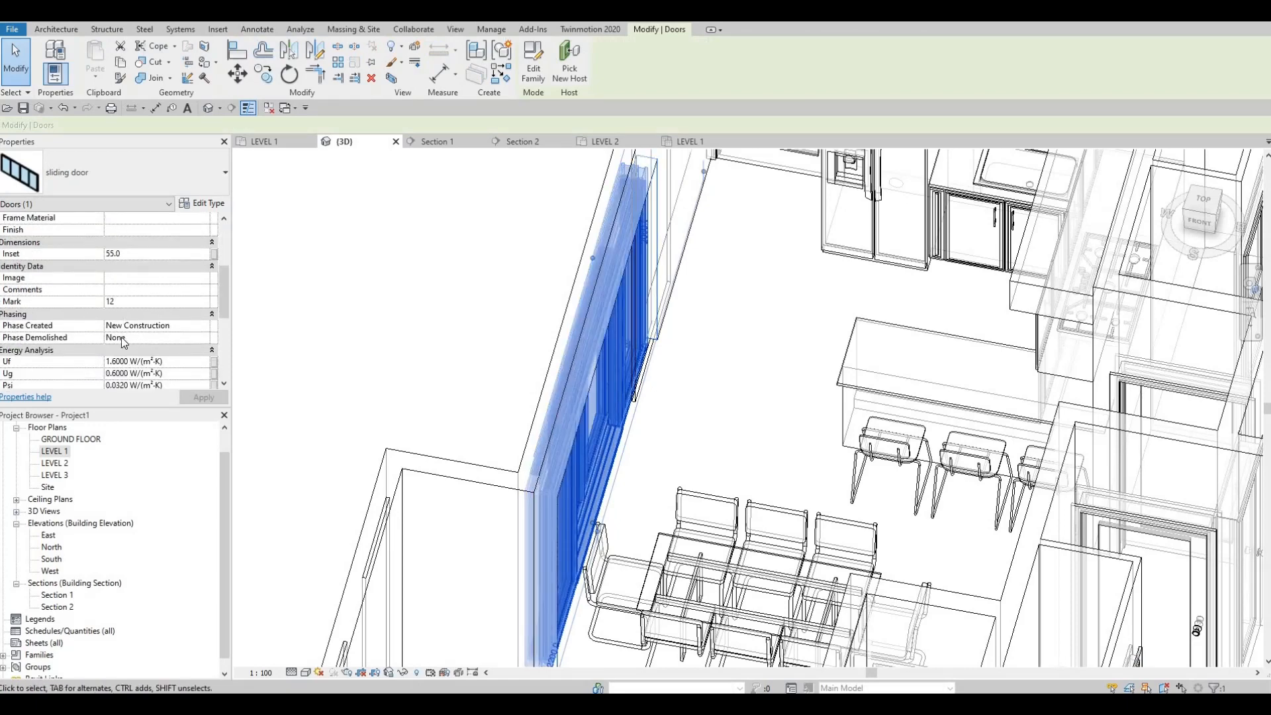
scroll(120, 336, "up", 3)
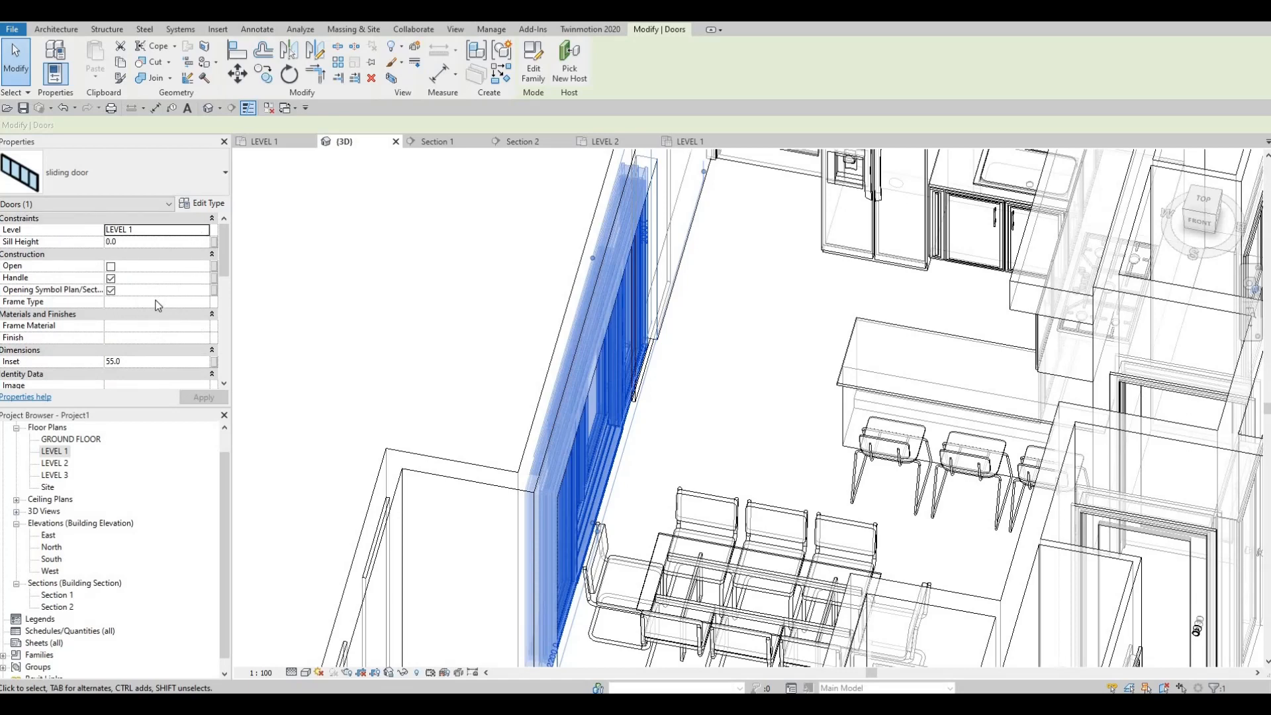
scroll(159, 311, "down", 5)
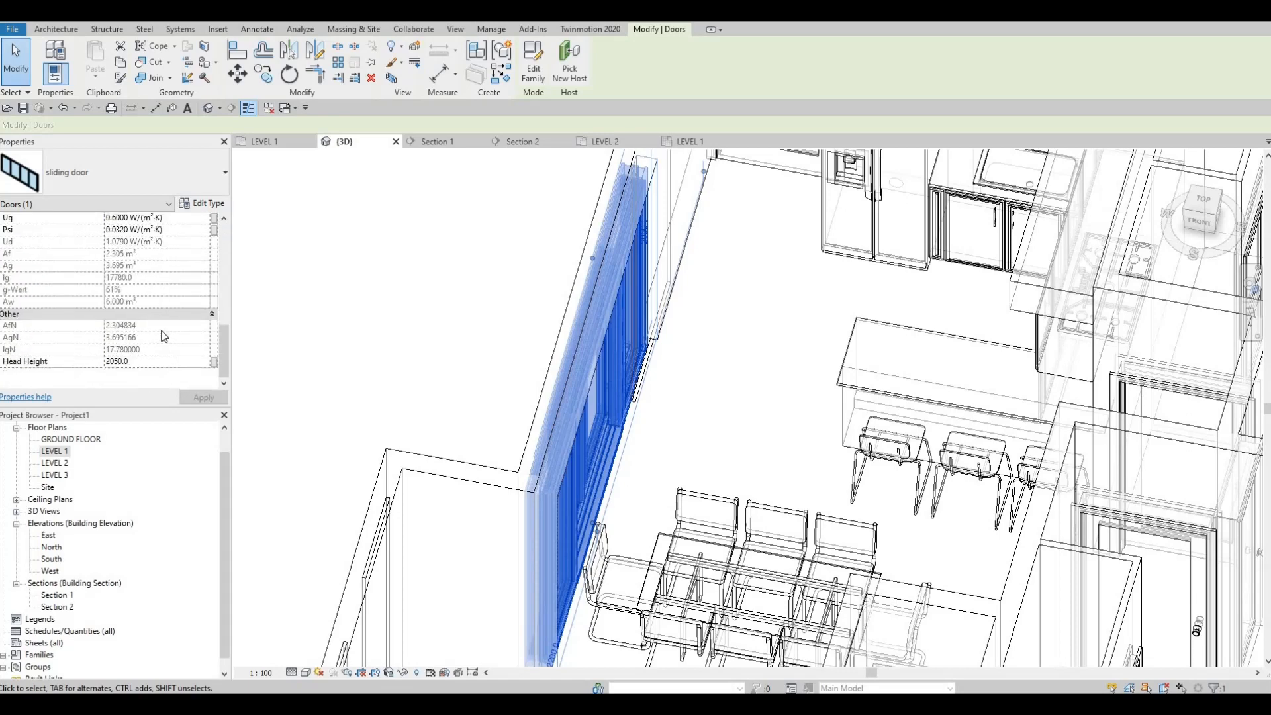
scroll(164, 337, "up", 2)
scroll(159, 339, "down", 2)
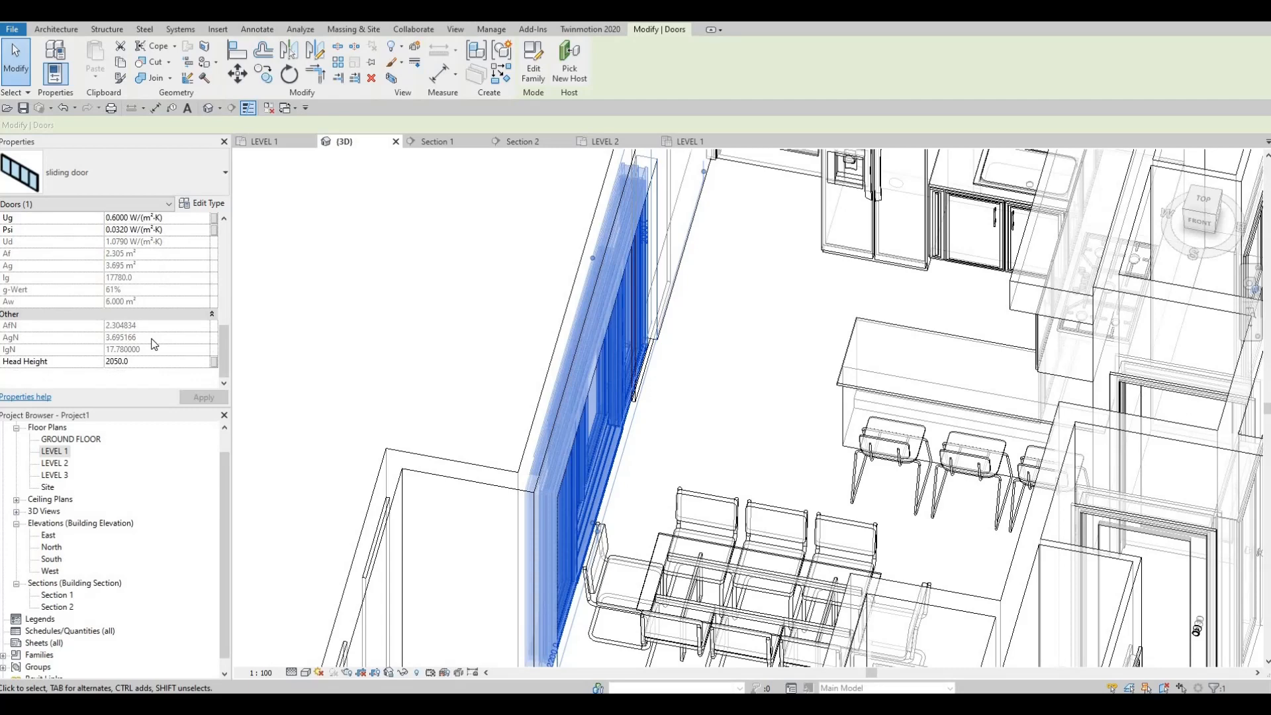
Open the sliding door's type properties and review its construction, dimension, identity and general parameters
left_click(203, 203)
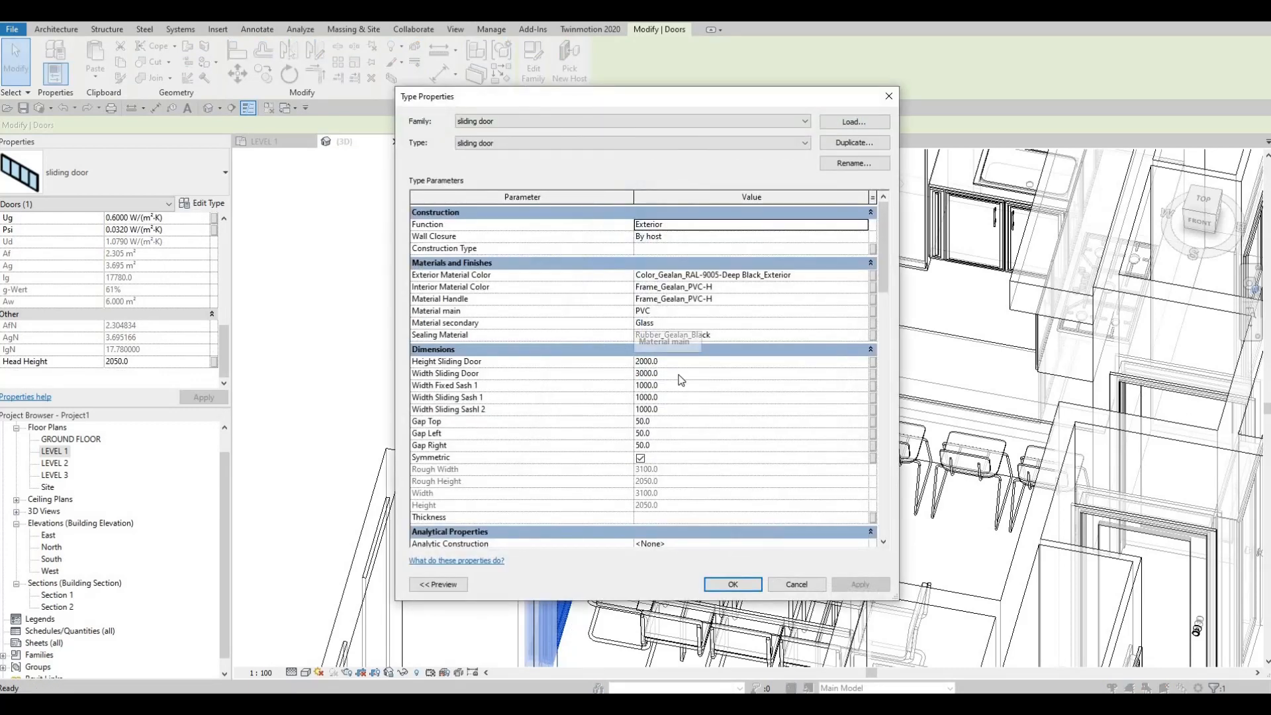
scroll(636, 371, "down", 2)
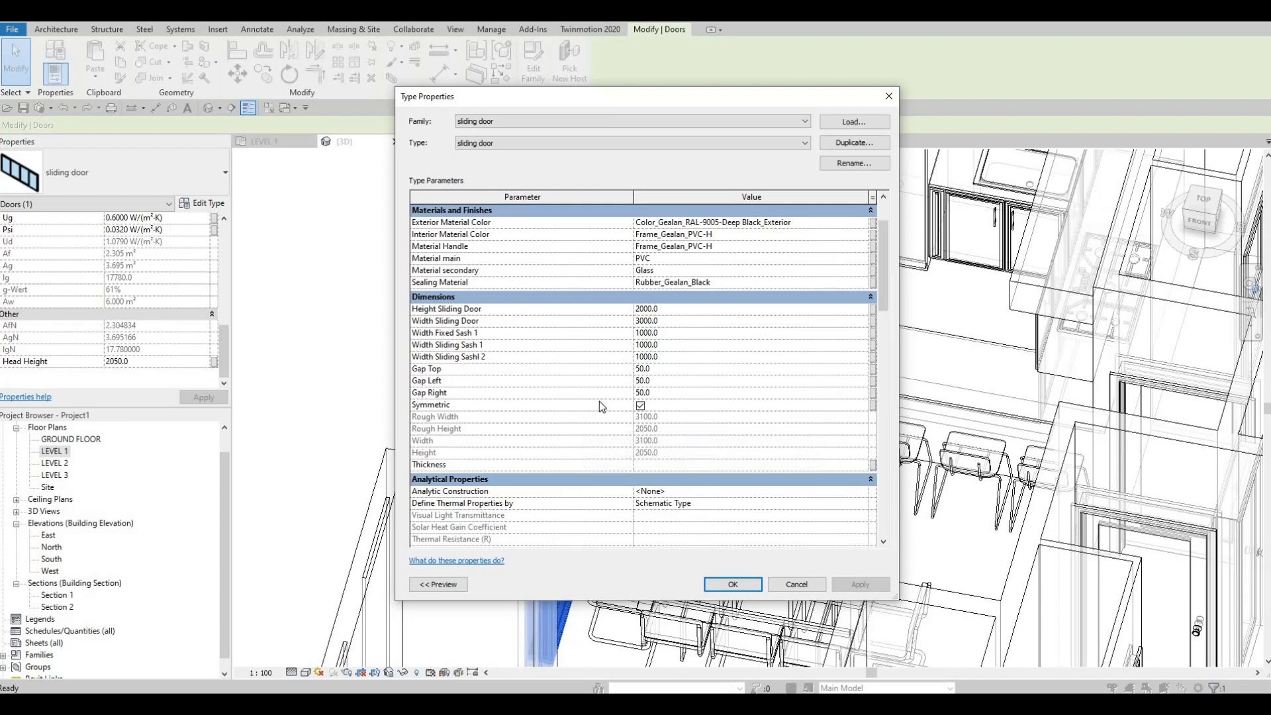
scroll(595, 374, "up", 1)
scroll(594, 374, "up", 1)
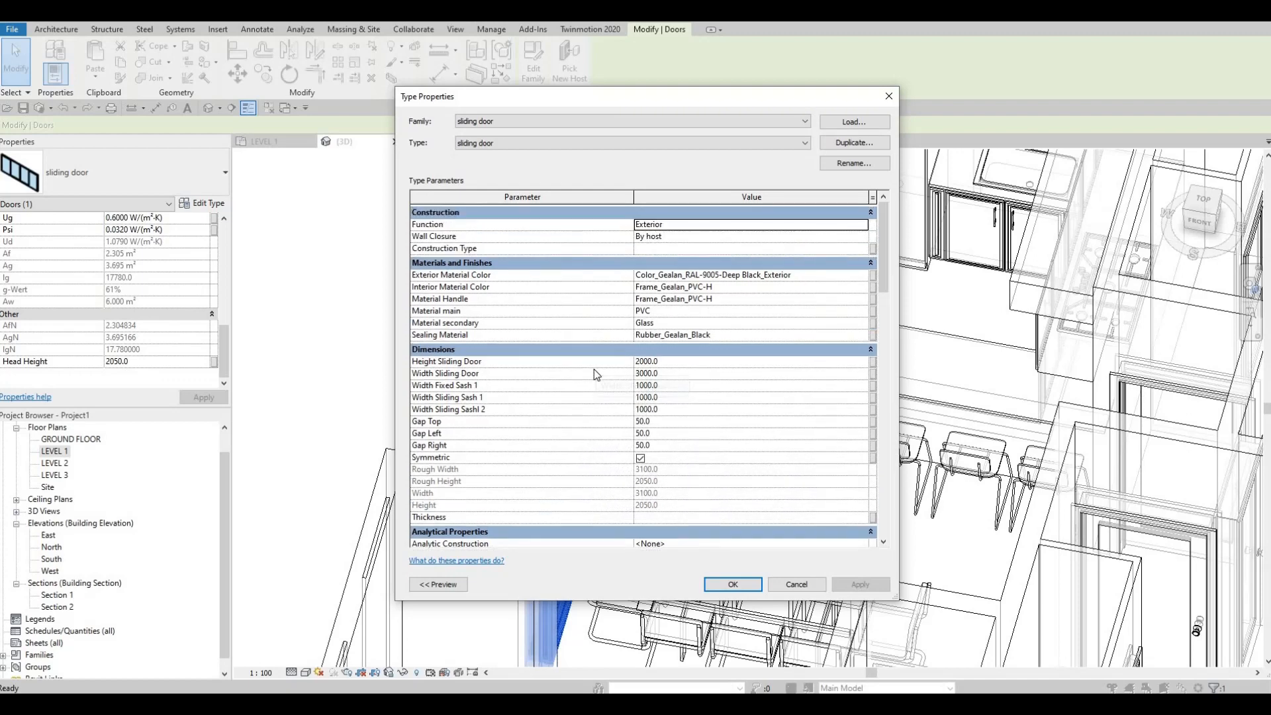
scroll(595, 375, "down", 7)
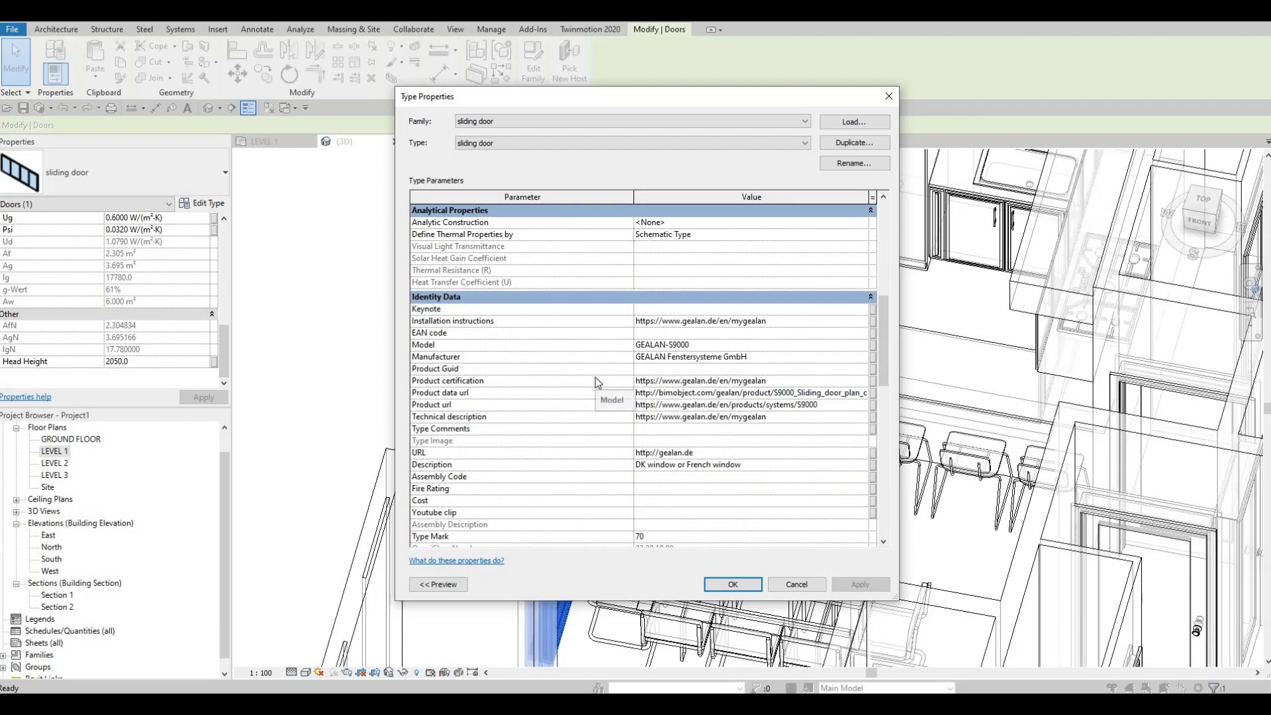
scroll(595, 377, "down", 15)
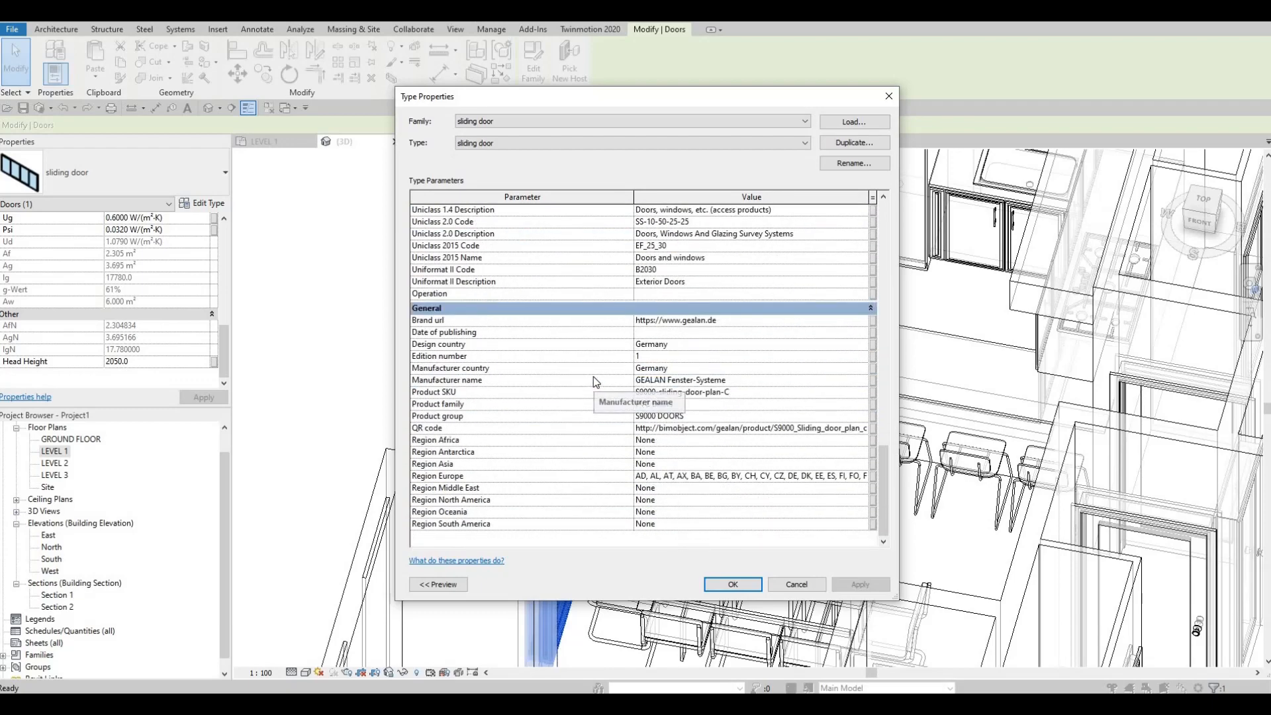
scroll(593, 378, "up", 15)
scroll(594, 370, "up", 3)
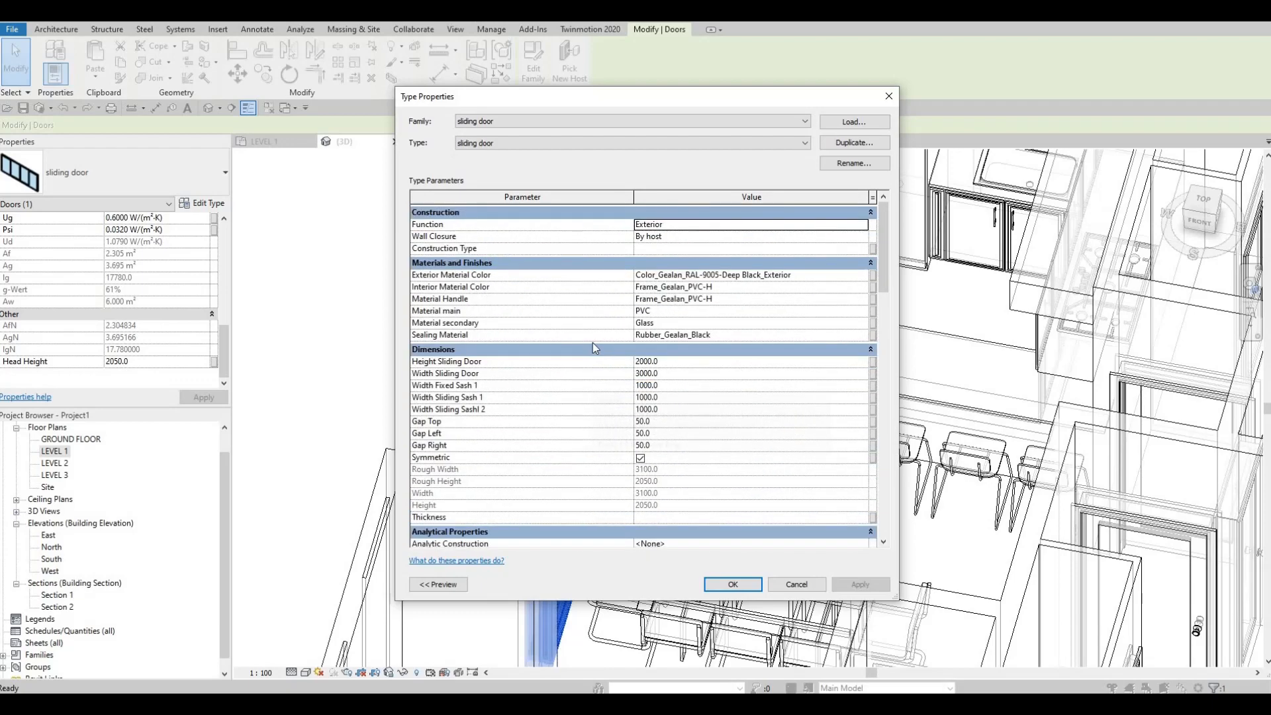
Set the sliding door type's top, left and right gaps to 0 and accept the changes
key("F1")
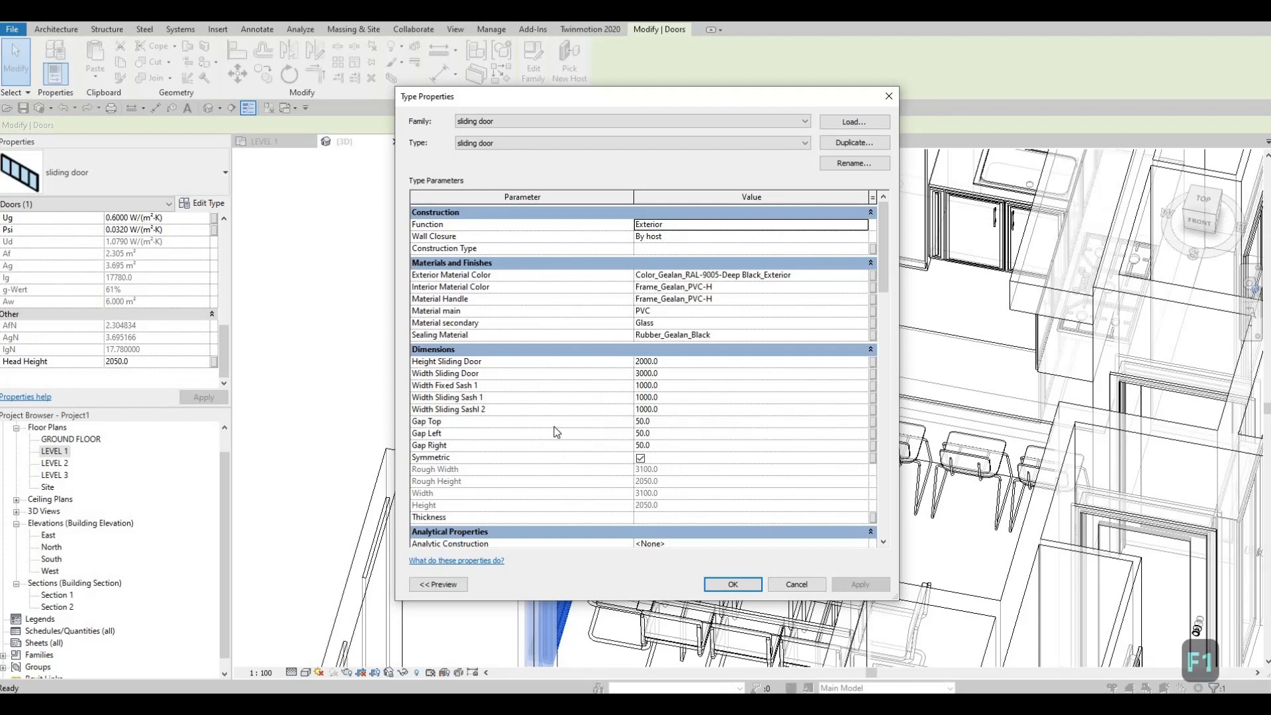
left_click(653, 424)
type("0")
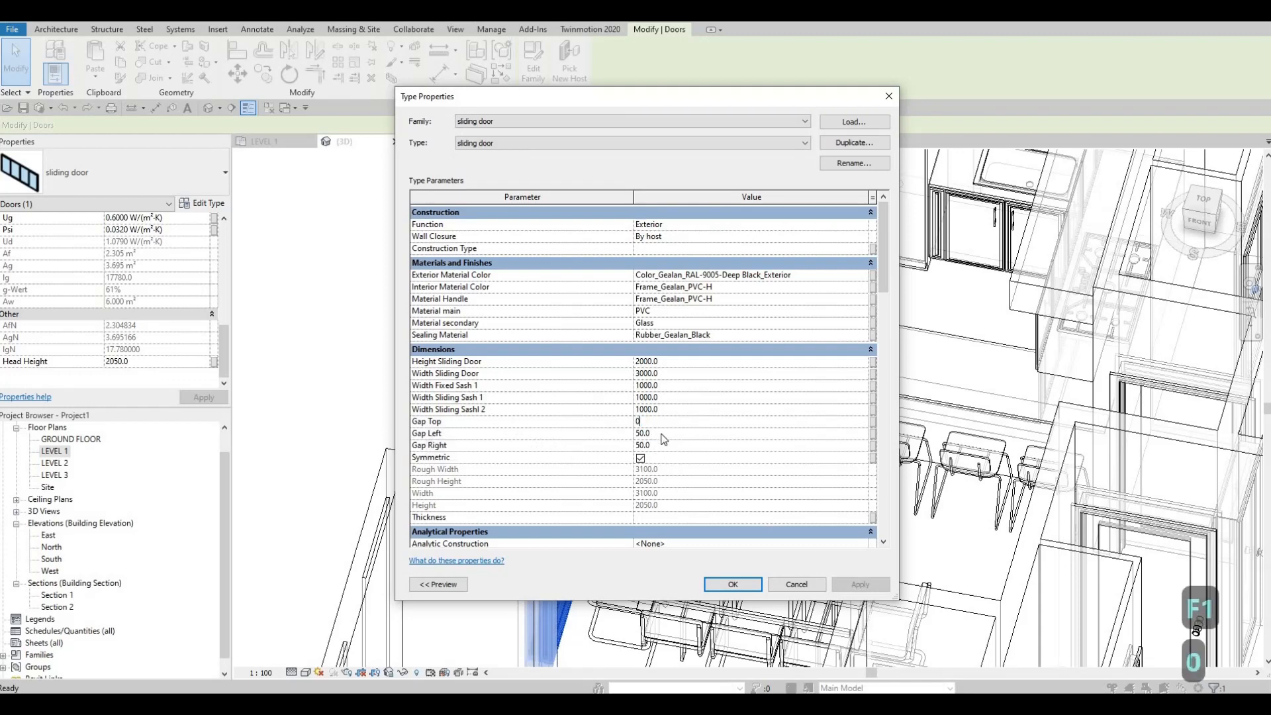
left_click(662, 434)
type("0")
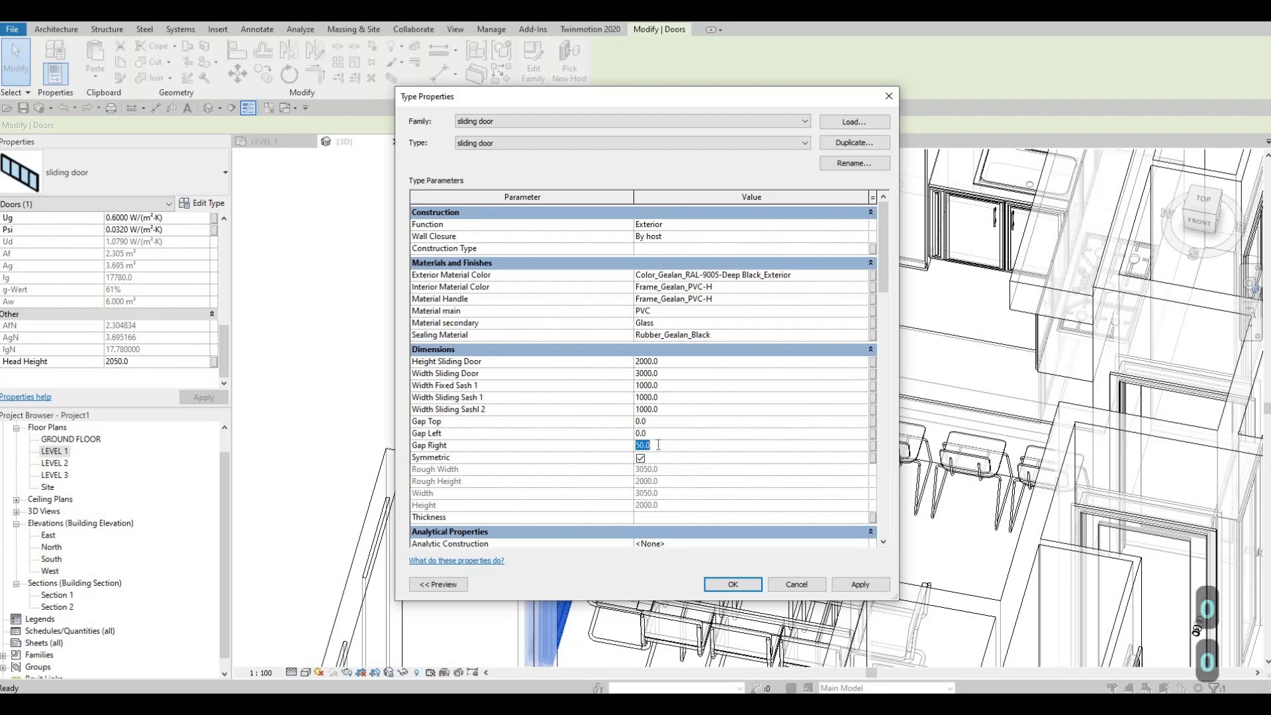
type("0")
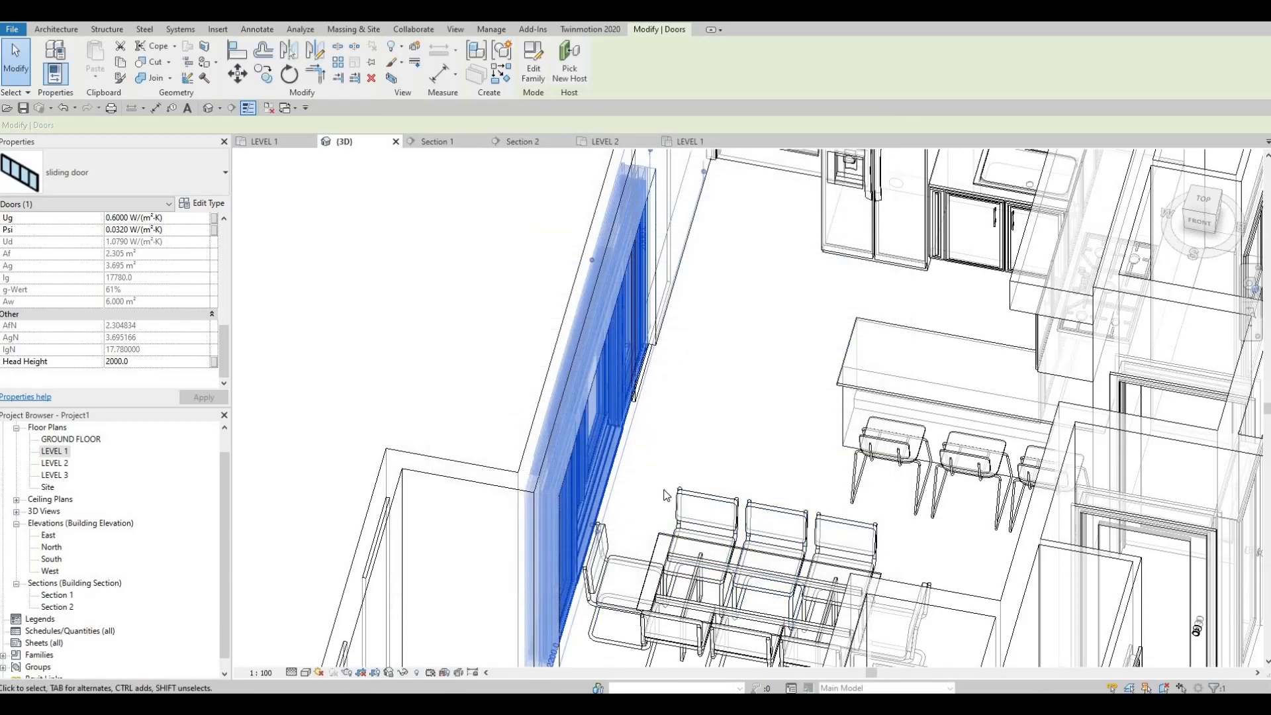
key("Escape")
key("Escape")
key("Escape")
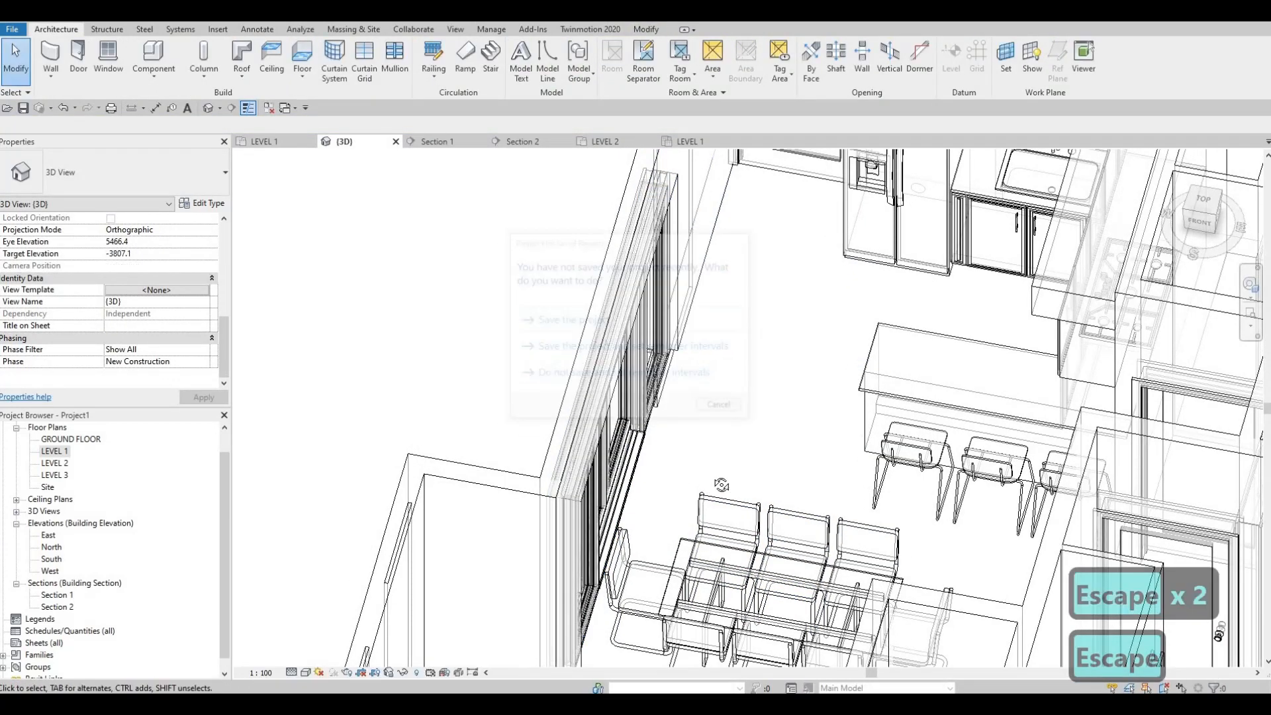
Set the 3D view's model transparency to 0 in the graphic display options
scroll(728, 510, "up", 5)
middle_click_drag(805, 512, 517, 562, "shift")
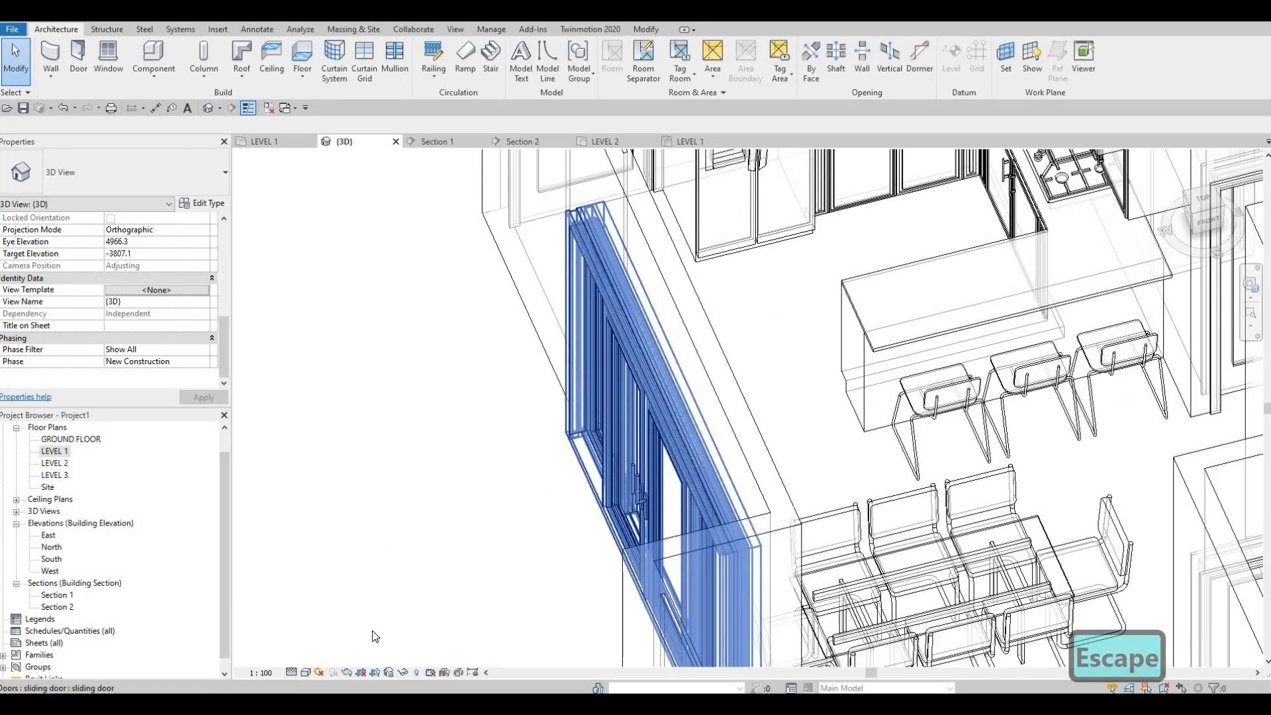
left_click(306, 672)
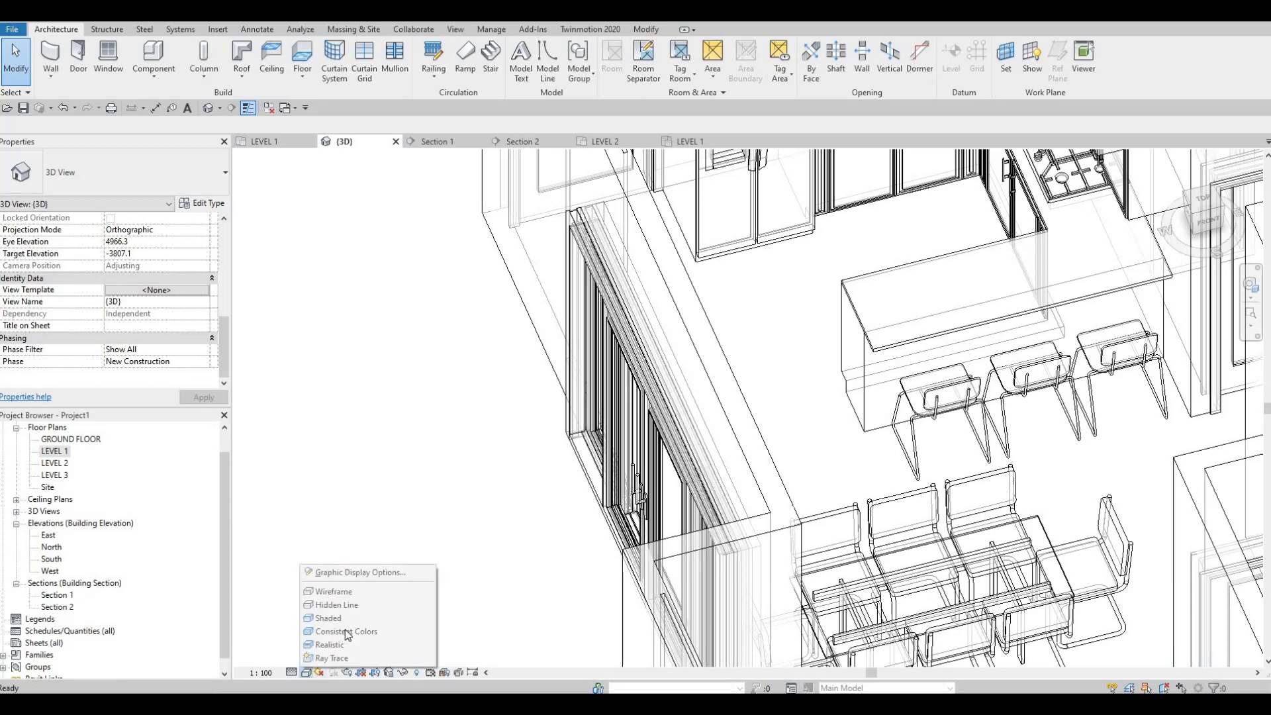
left_click(361, 572)
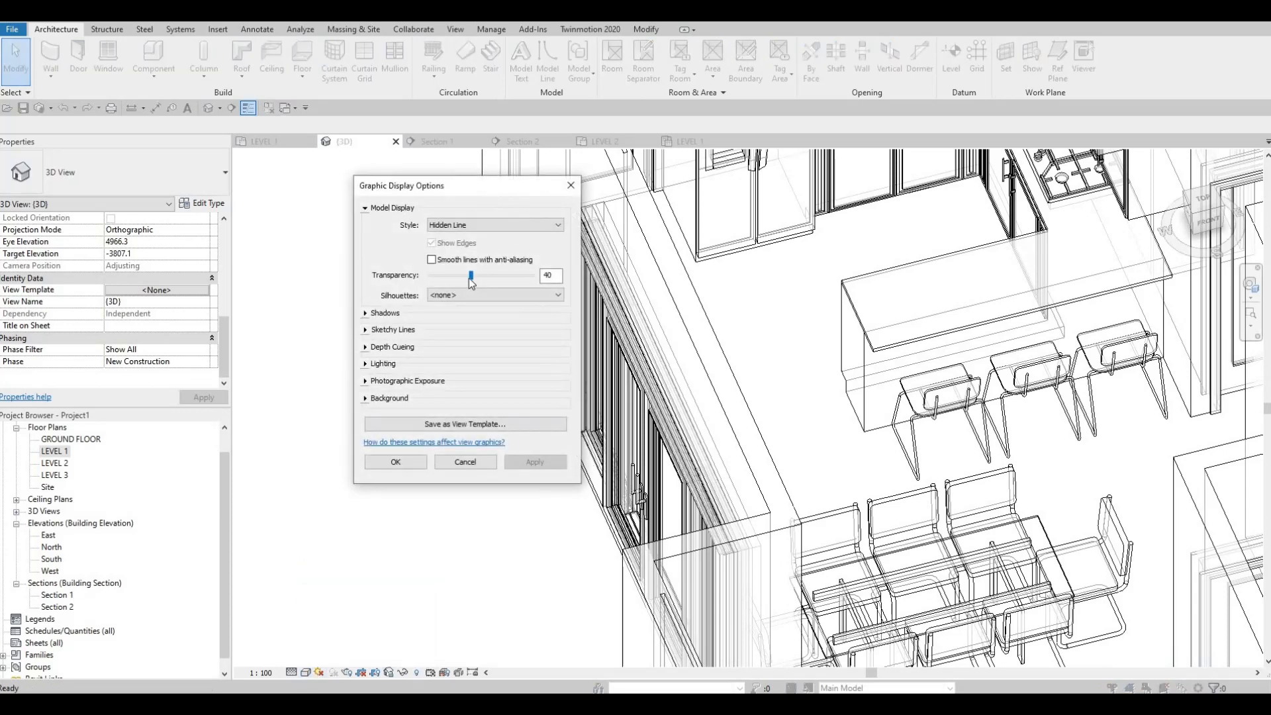
left_click_drag(471, 281, 451, 282)
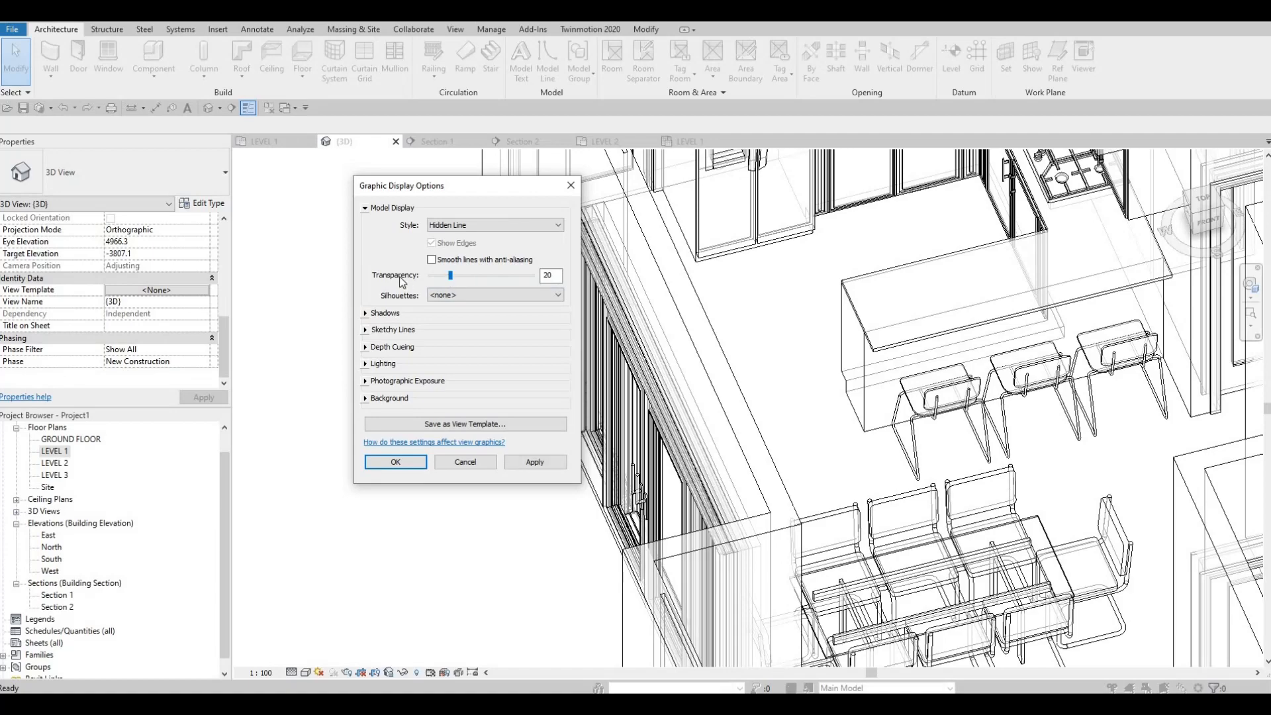
left_click(535, 461)
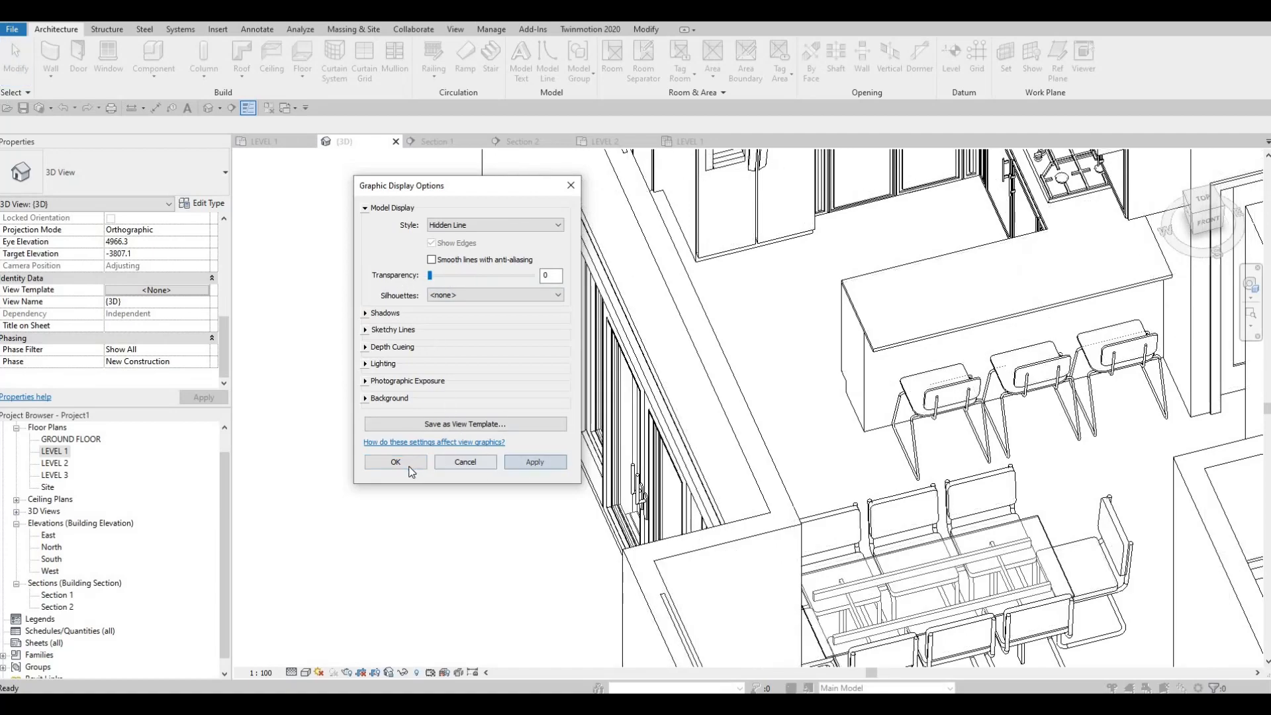
left_click(395, 461)
Set the sliding door's inset to 0 and apply the change
middle_click_drag(467, 588, 350, 562, "shift")
middle_click_drag(356, 456, 1032, 530, "shift")
middle_click_drag(450, 404, 490, 609)
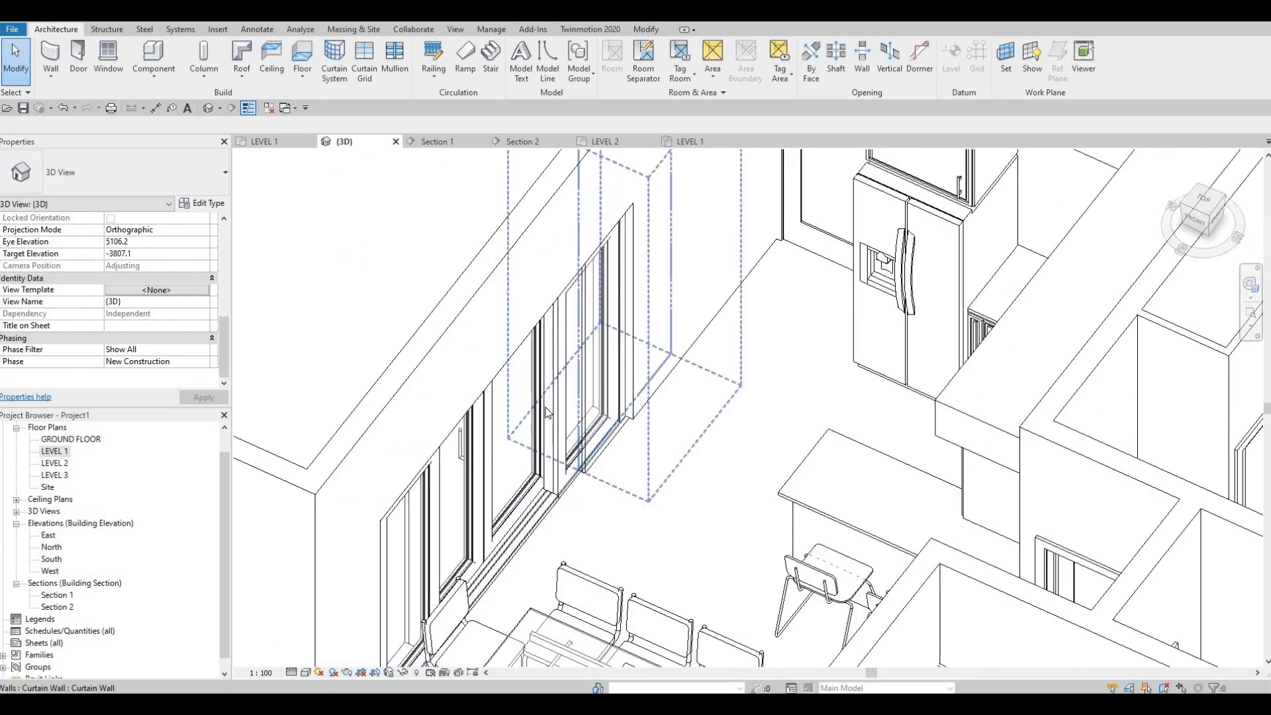
left_click(555, 428)
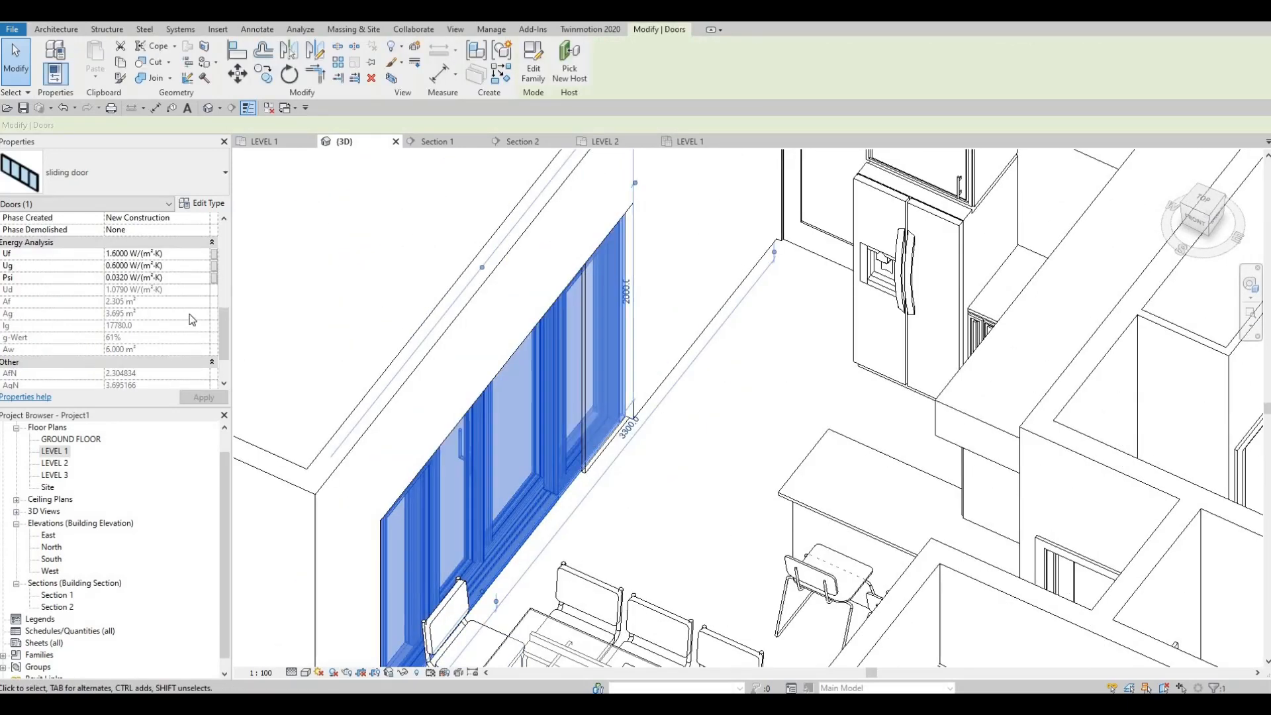
scroll(189, 314, "up", 3)
scroll(189, 314, "up", 3)
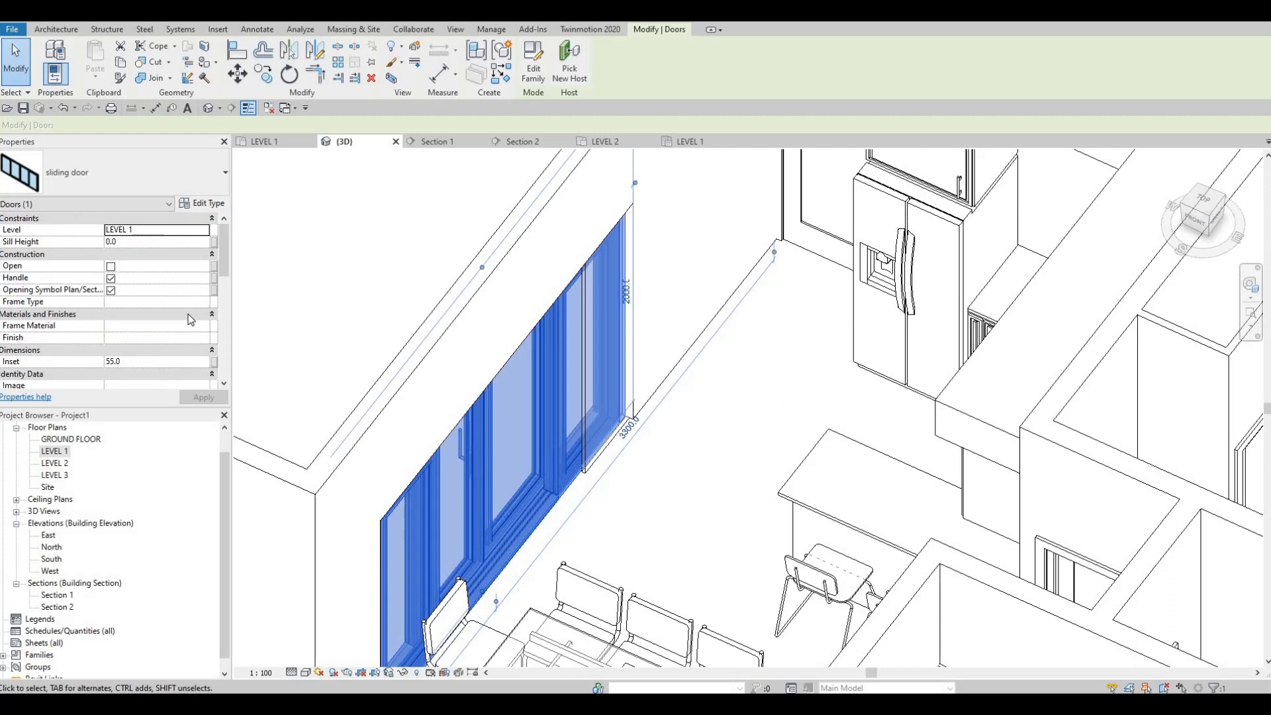
left_click(139, 363)
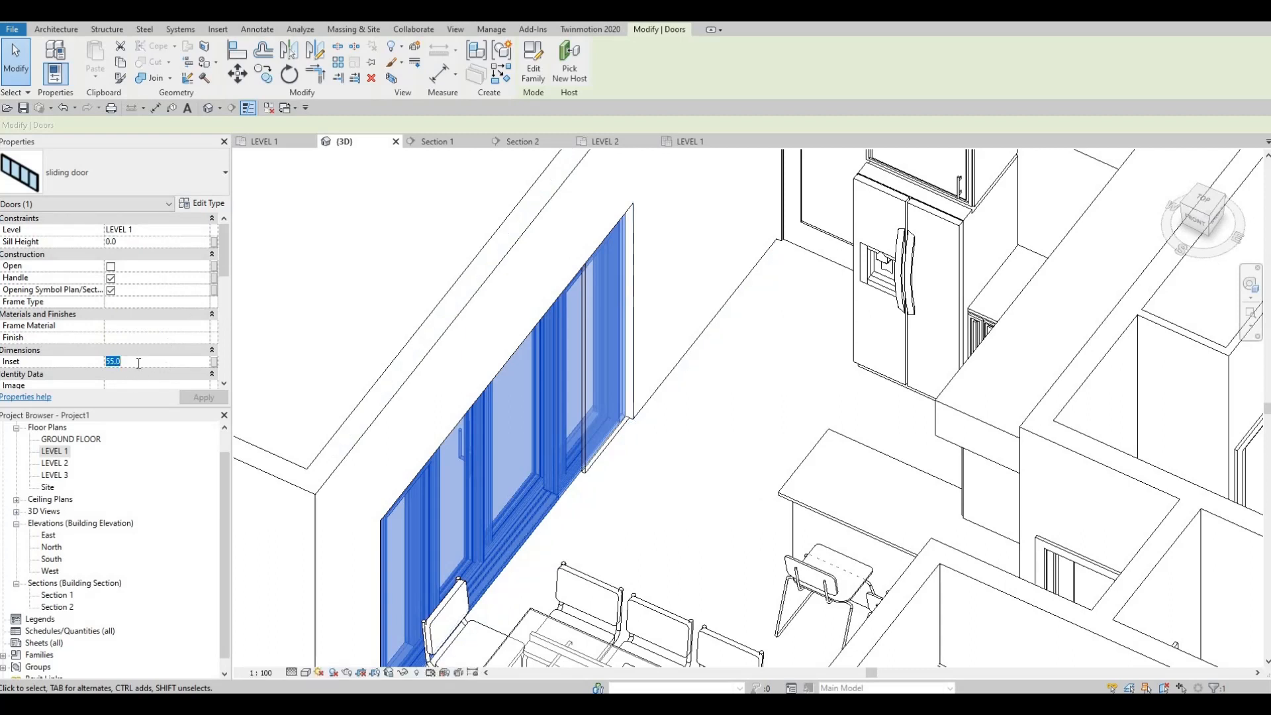
type("0")
left_click(203, 398)
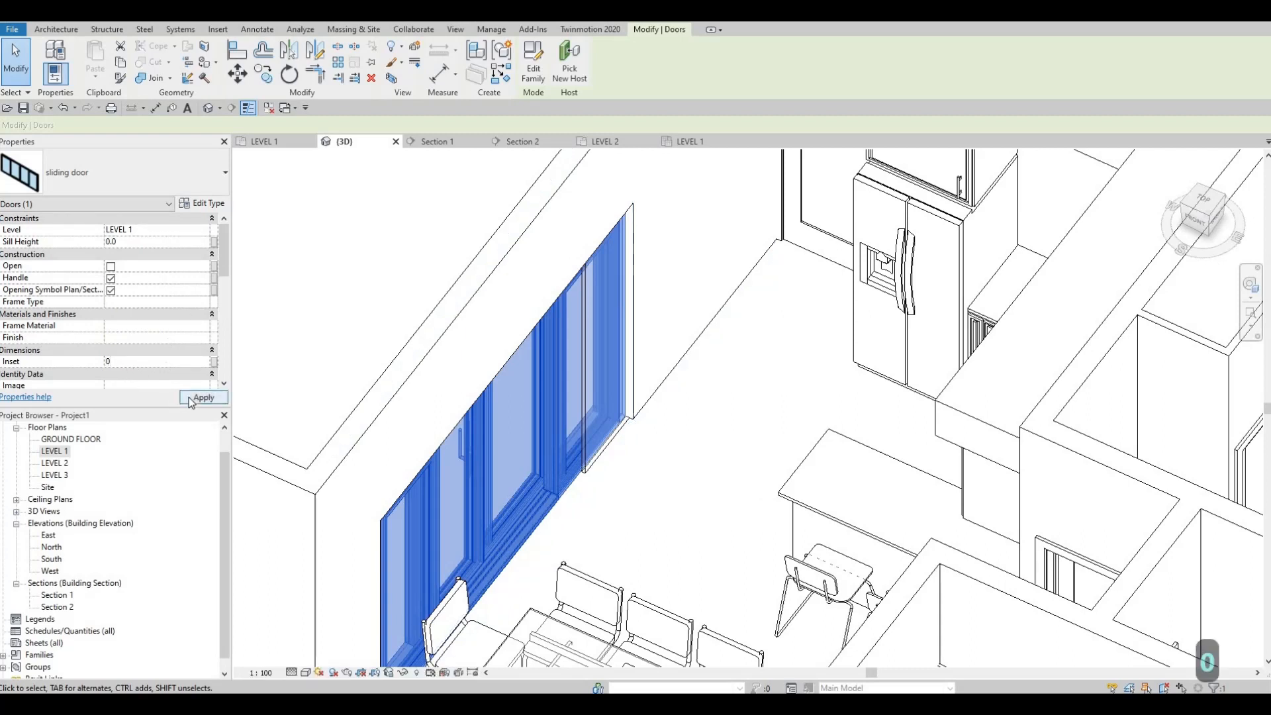
key("Escape")
Examine the sliding door's fit in the west exterior wall from outside and inside the building
middle_click_drag(898, 550, 522, 256, "shift")
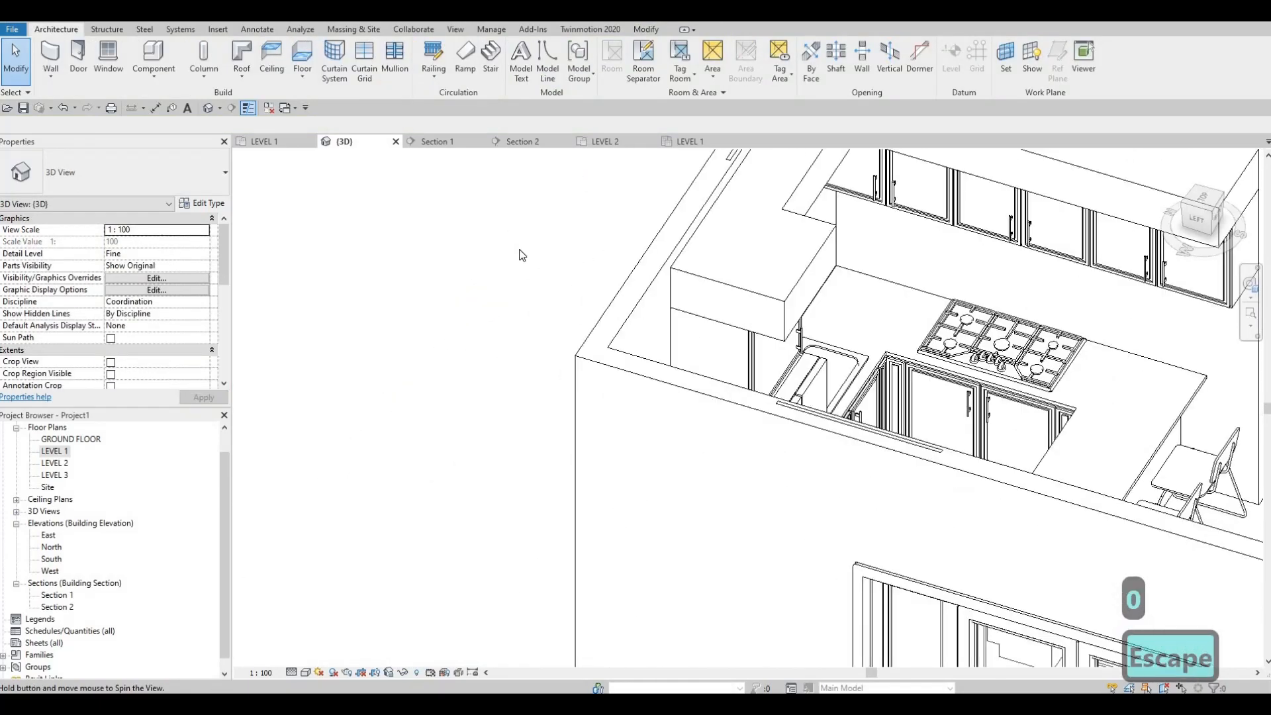
middle_click_drag(844, 500, 594, 320)
middle_click_drag(676, 391, 567, 292)
scroll(568, 298, "up", 1)
middle_click_drag(506, 388, 821, 397, "shift")
scroll(506, 387, "down", 1)
middle_click_drag(821, 397, 629, 429, "shift")
scroll(370, 370, "down", 1)
middle_click_drag(318, 339, 591, 346)
middle_click_drag(702, 357, 566, 311, "shift")
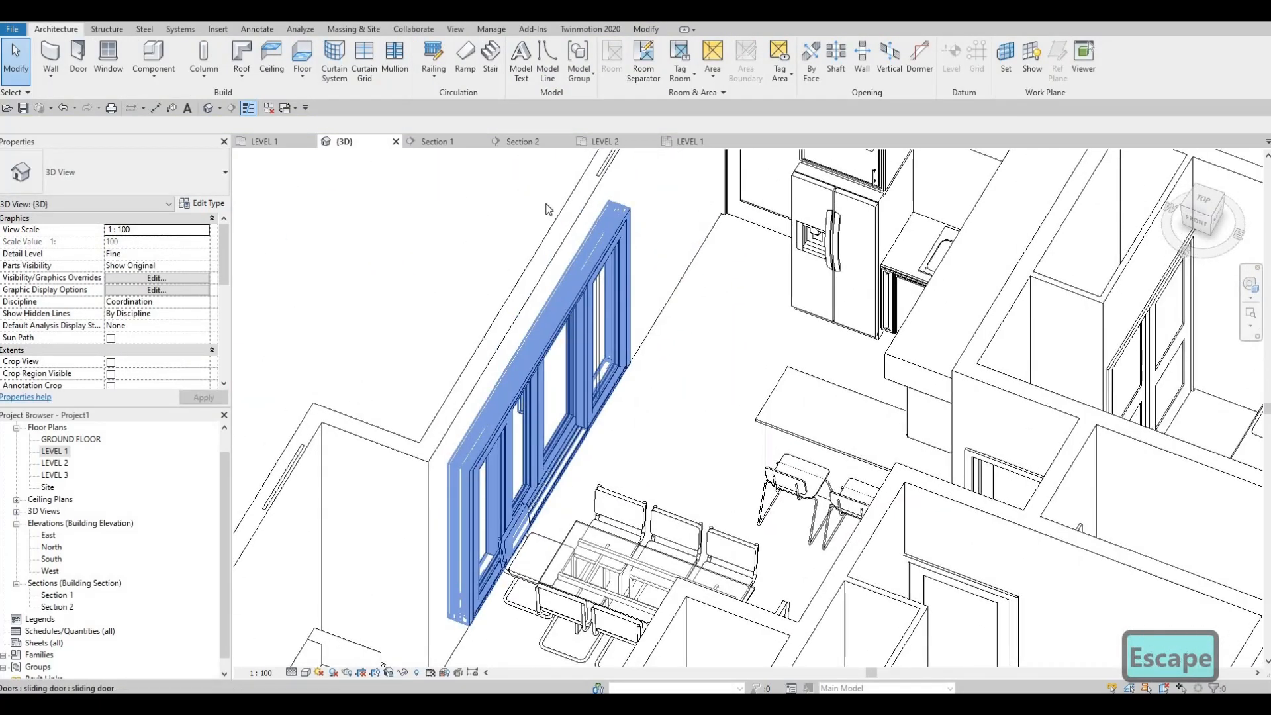
middle_click_drag(548, 219, 576, 318, "shift")
scroll(624, 276, "up", 1)
middle_click_drag(375, 348, 505, 391, "shift")
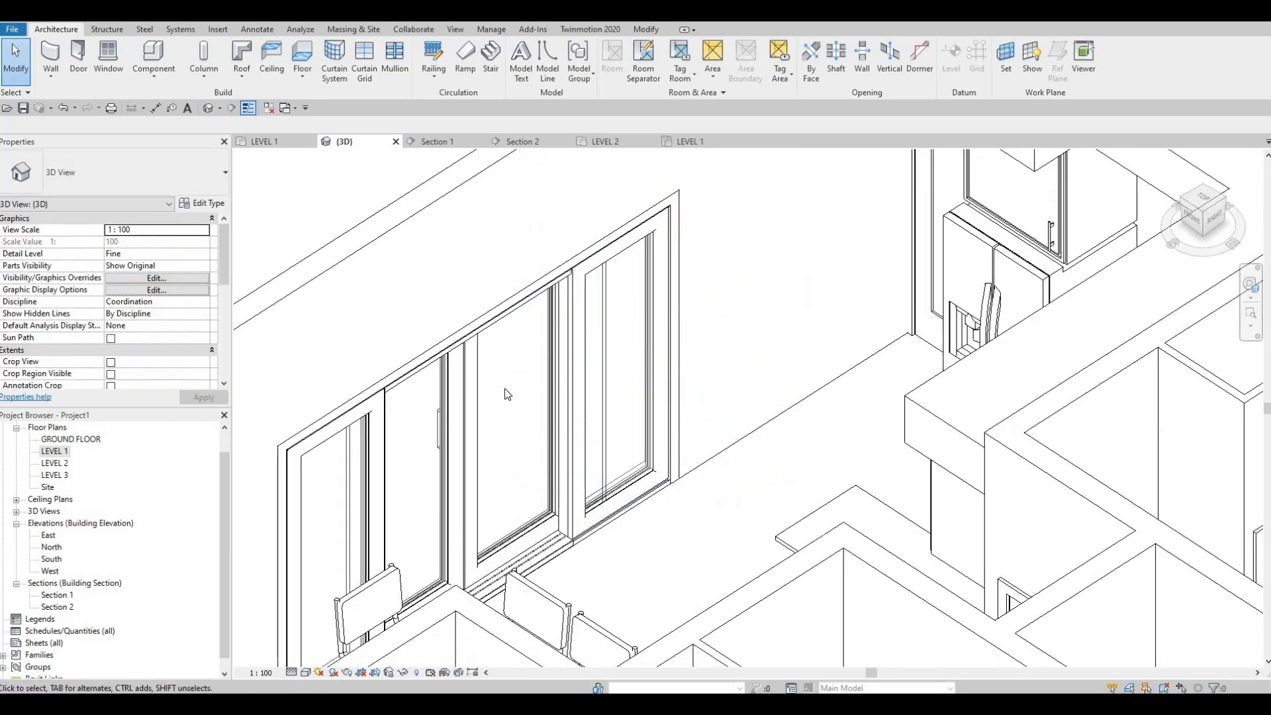
scroll(477, 398, "down", 3)
Enable the Open option for the sliding door in the west exterior wall and apply it
middle_click_drag(399, 473, 964, 421, "shift")
left_click(964, 421)
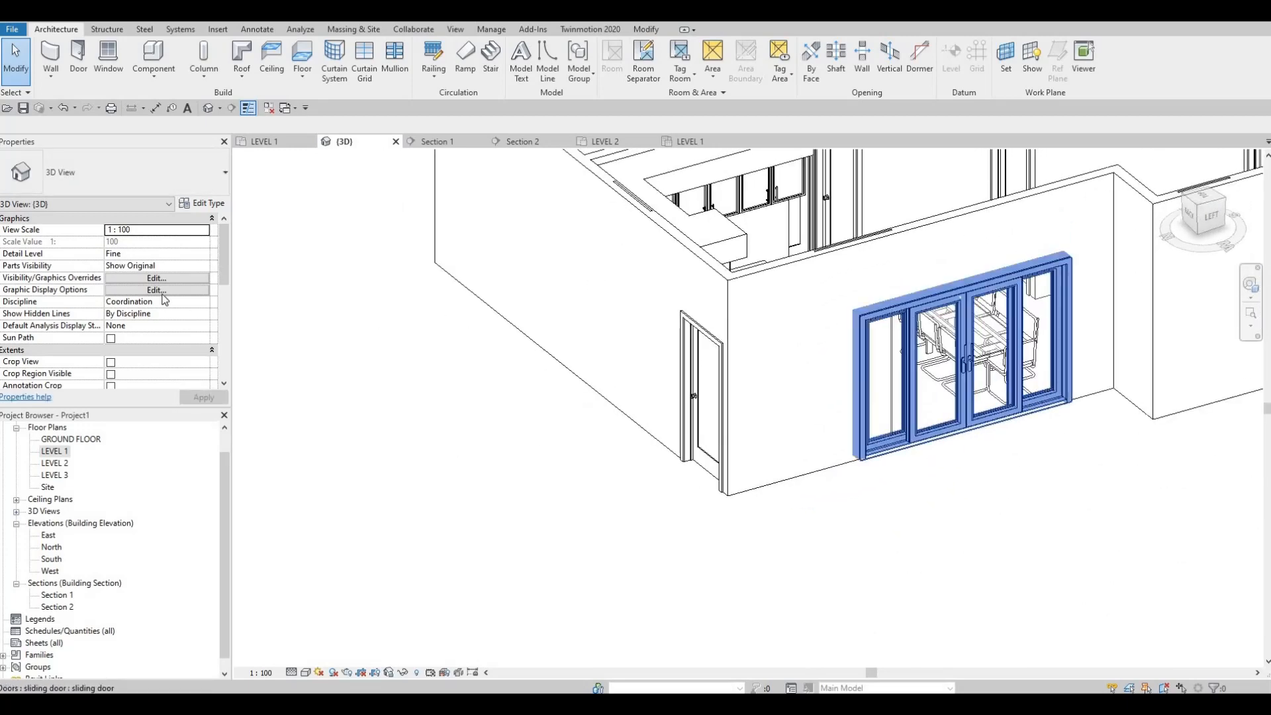
left_click(110, 266)
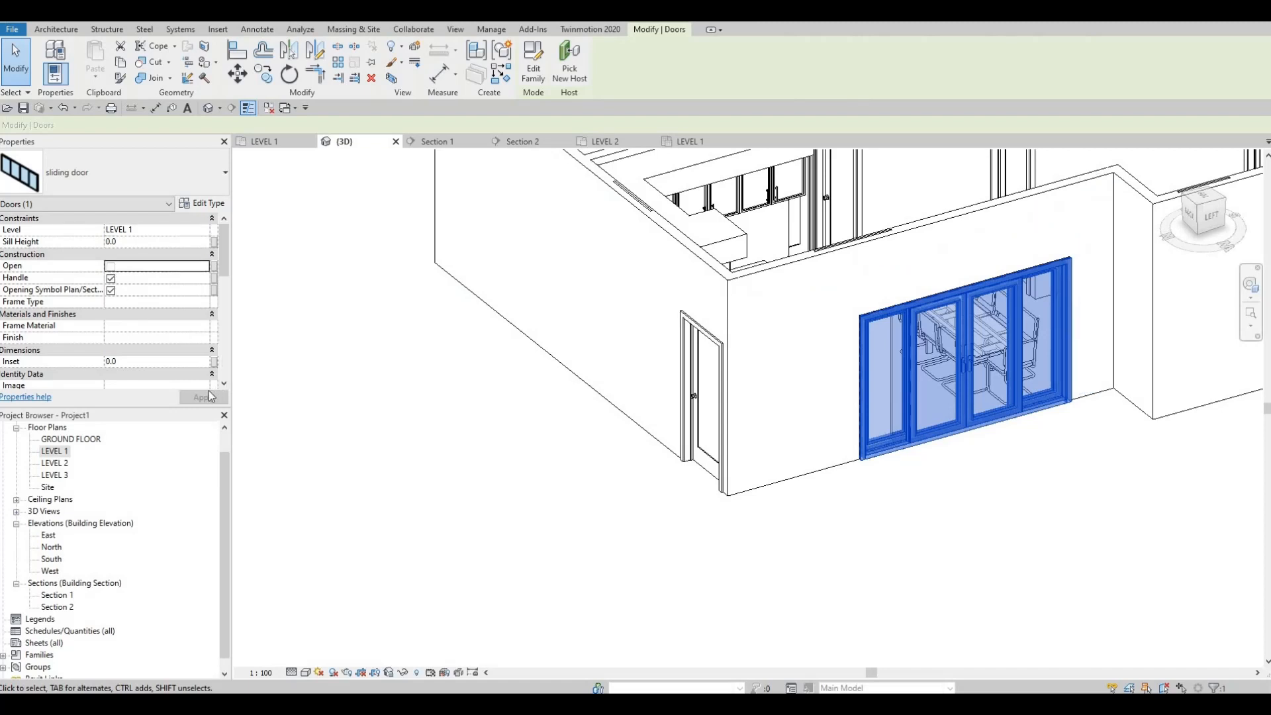
left_click(204, 397)
left_click(204, 397)
key("Escape")
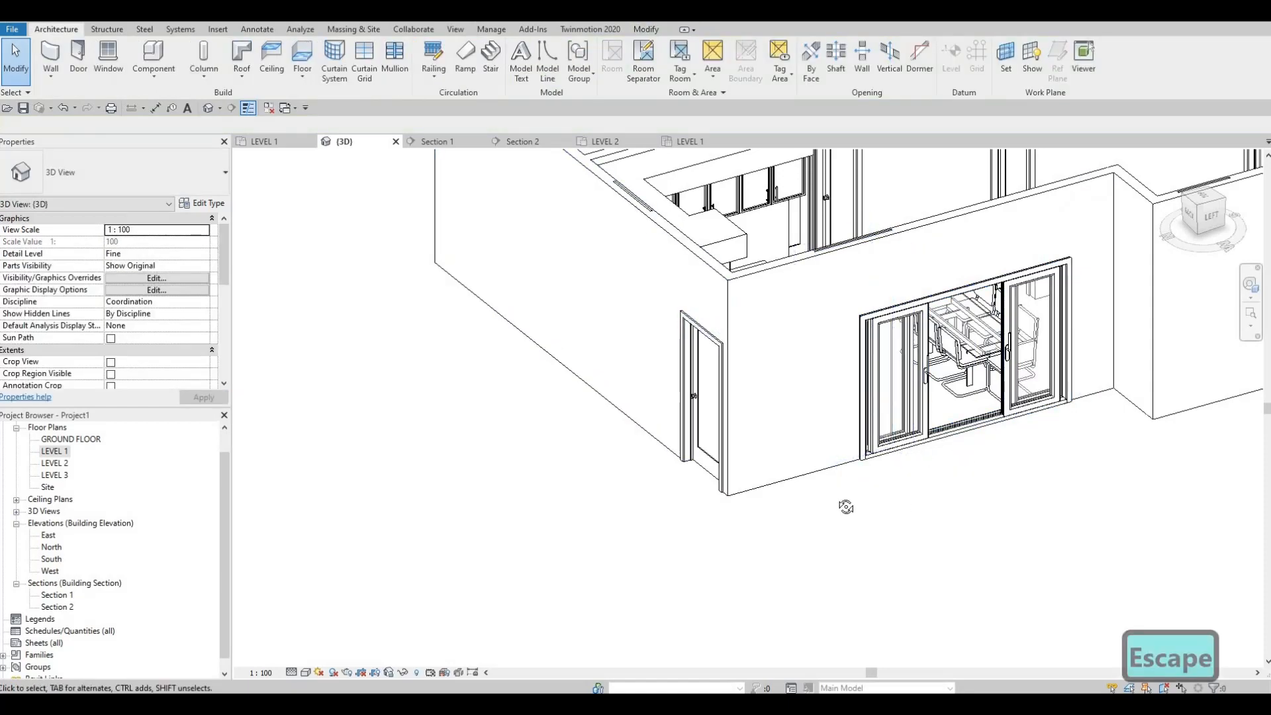
Examine the opened sliding door and the surrounding Level 1 rooms from different angles in the 3D view
middle_click_drag(846, 505, 625, 324, "shift")
scroll(659, 368, "down", 2)
middle_click_drag(666, 429, 836, 405)
scroll(758, 342, "up", 1)
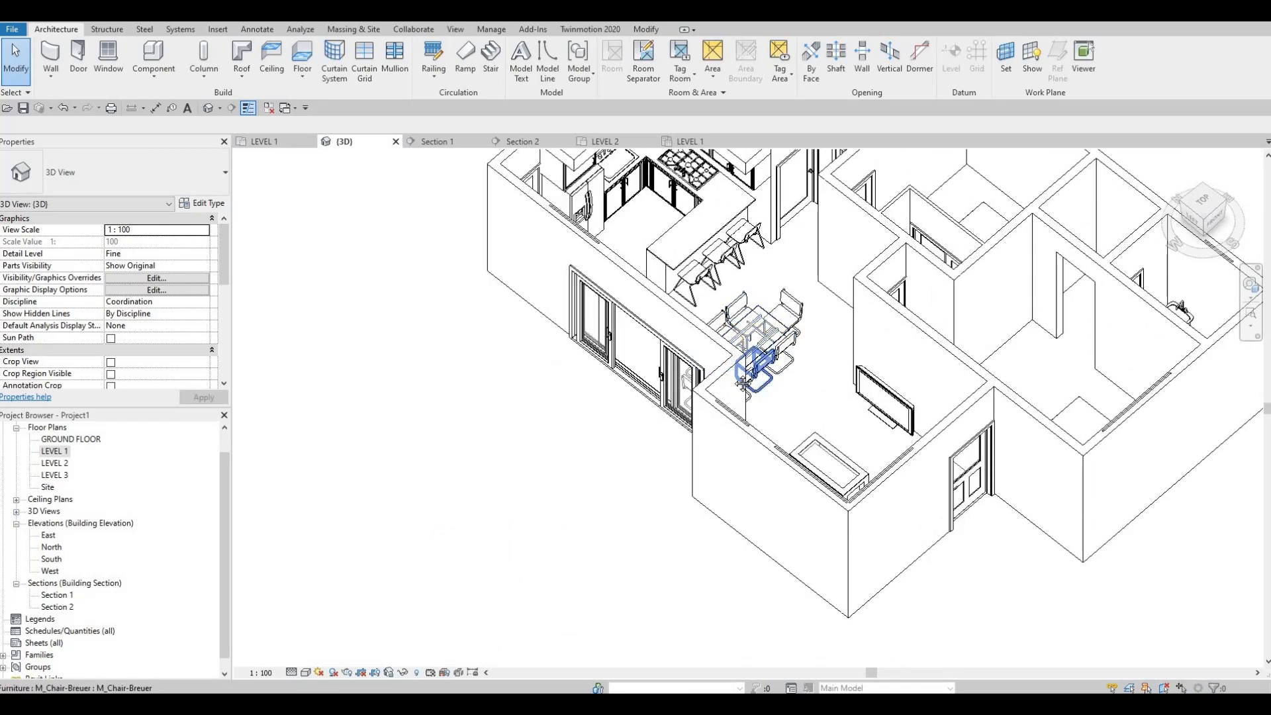
scroll(330, 225, "down", 2)
scroll(614, 331, "down", 1)
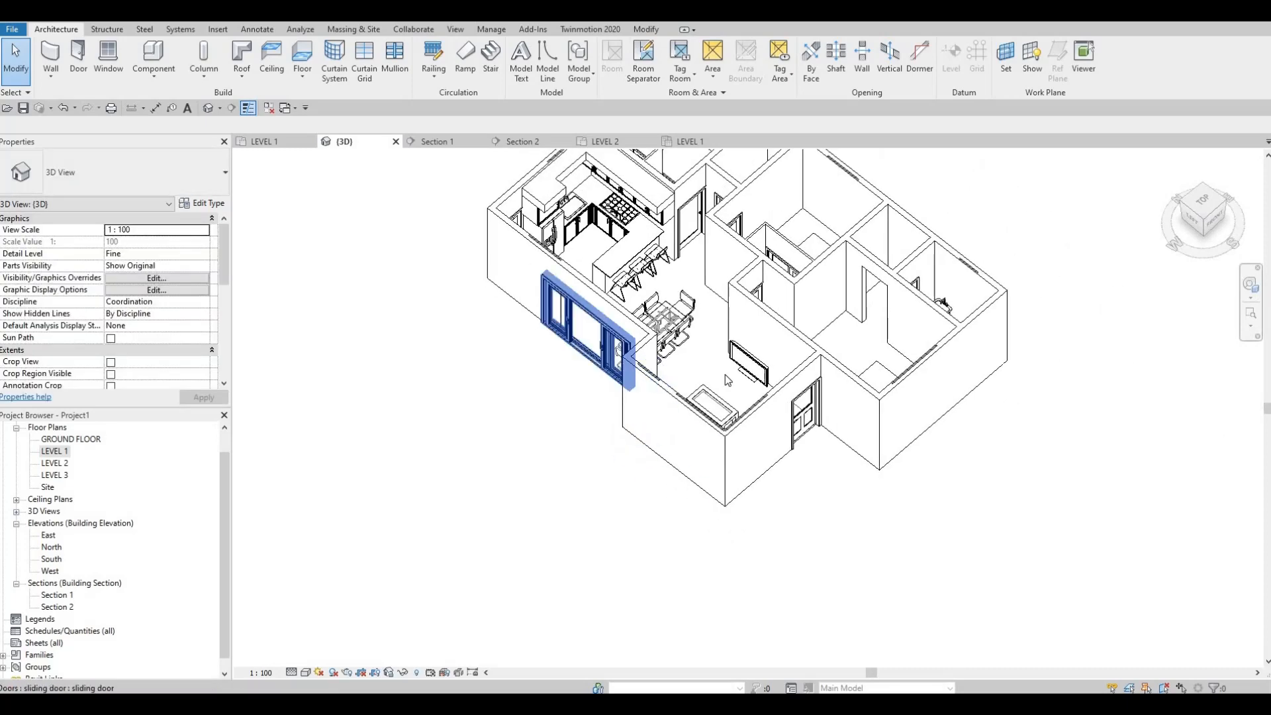
scroll(638, 349, "up", 4)
scroll(639, 350, "down", 2)
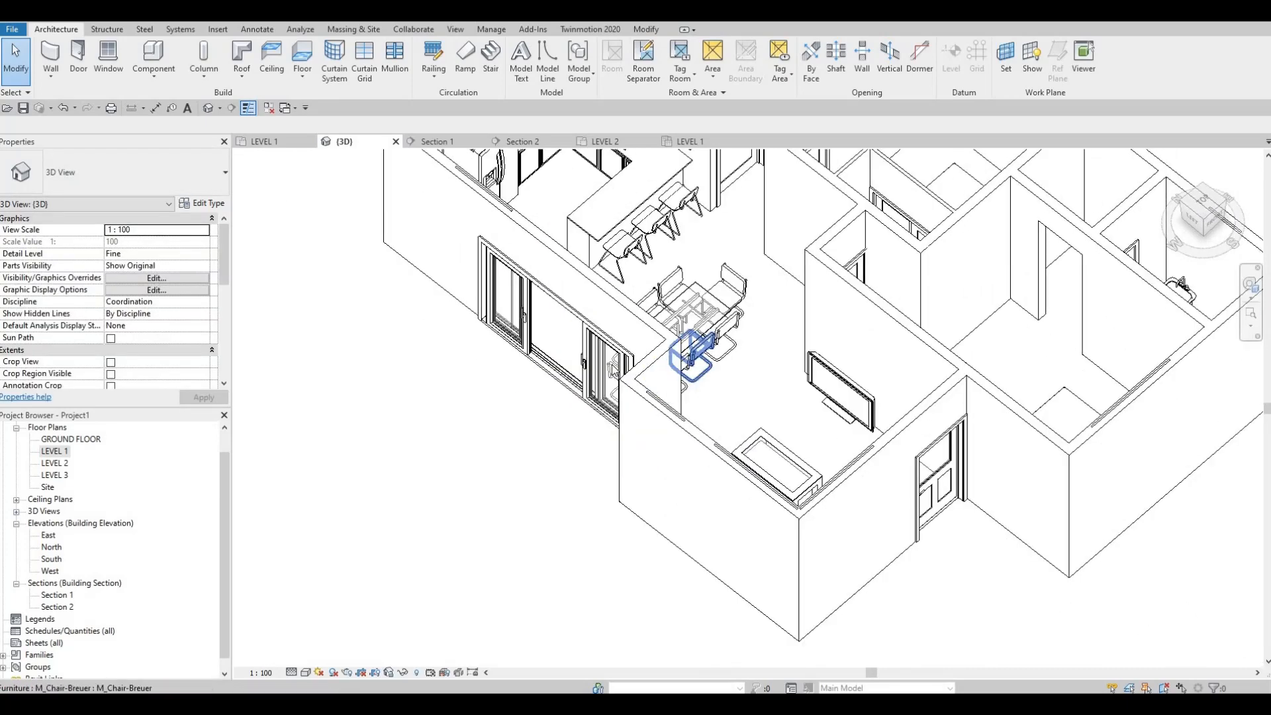
Cut the living room's west and south exterior walls with their three curtain walls using Cut Geometry
middle_click_drag(563, 302, 622, 384)
scroll(569, 337, "up", 3)
scroll(612, 376, "down", 2)
scroll(634, 389, "down", 2)
scroll(583, 370, "down", 3)
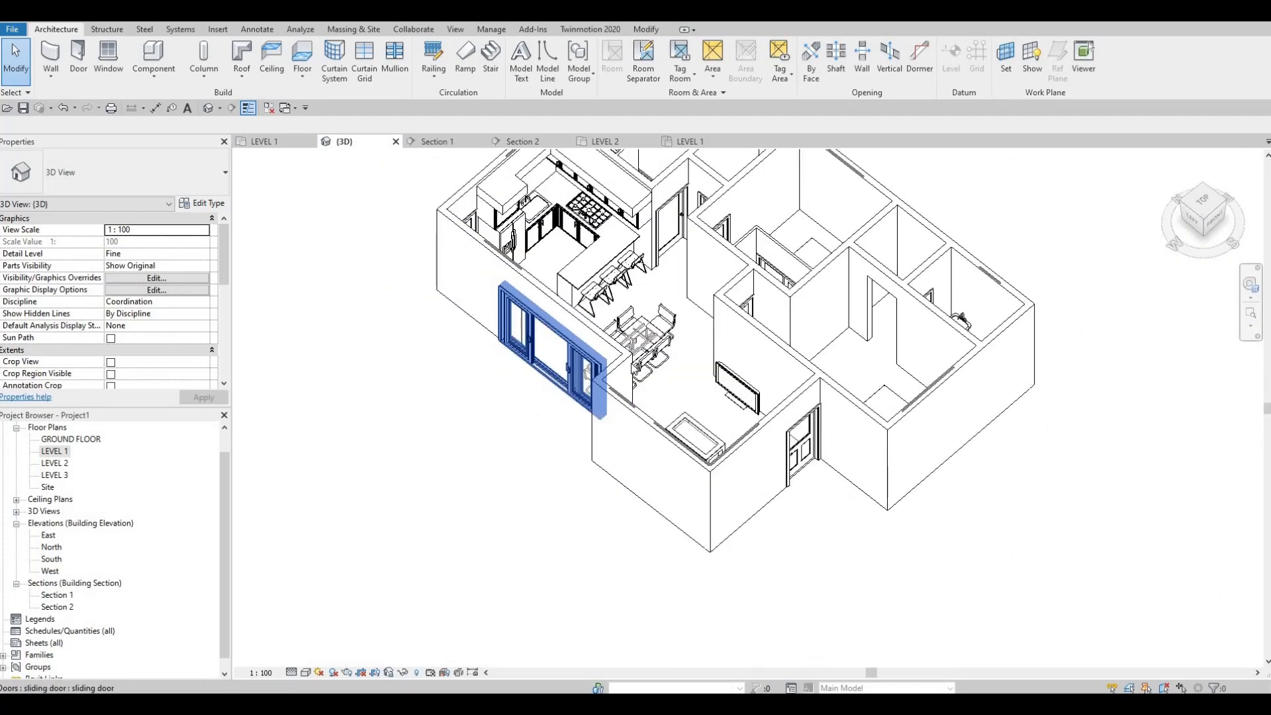
left_click(645, 29)
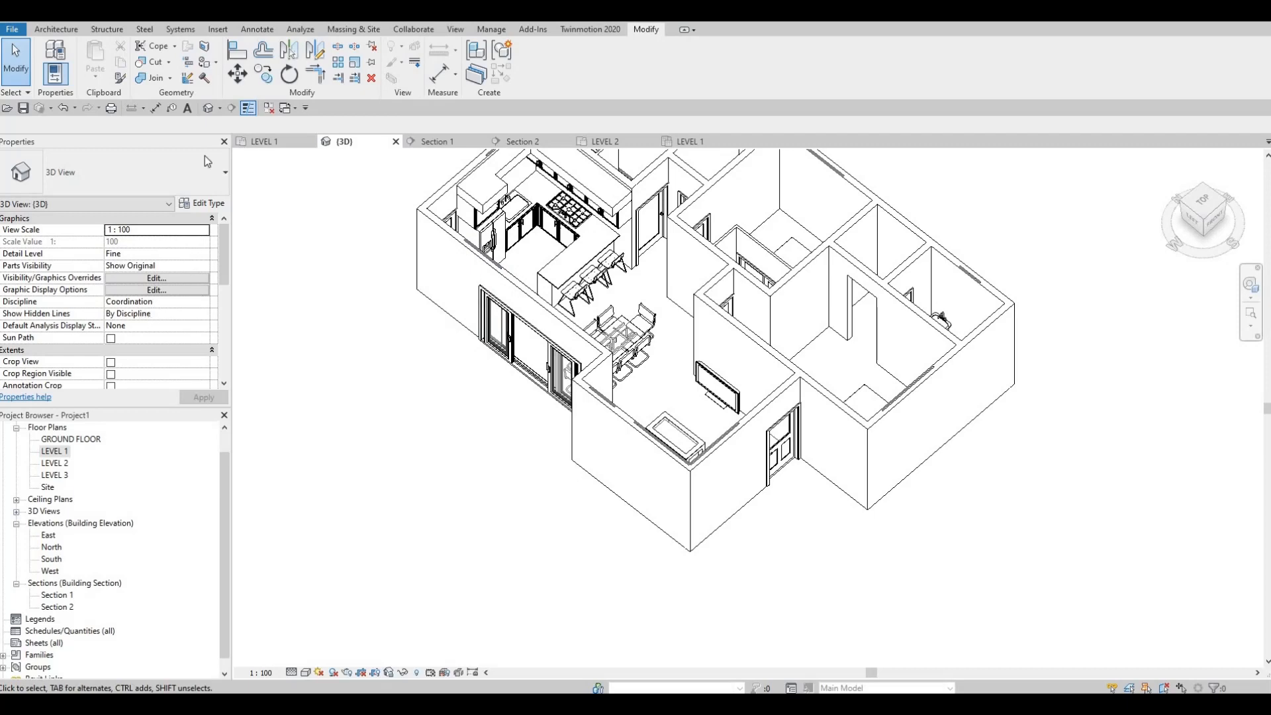
left_click(151, 61)
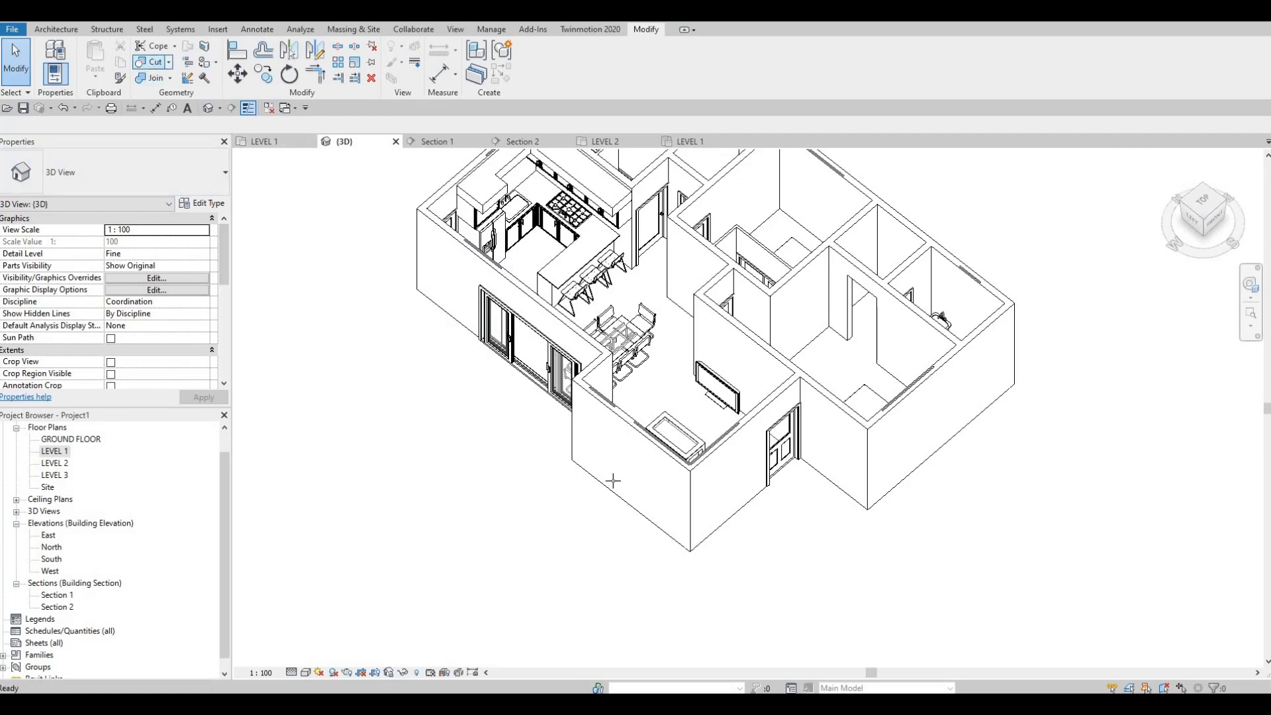
scroll(615, 473, "up", 1)
scroll(622, 344, "up", 3)
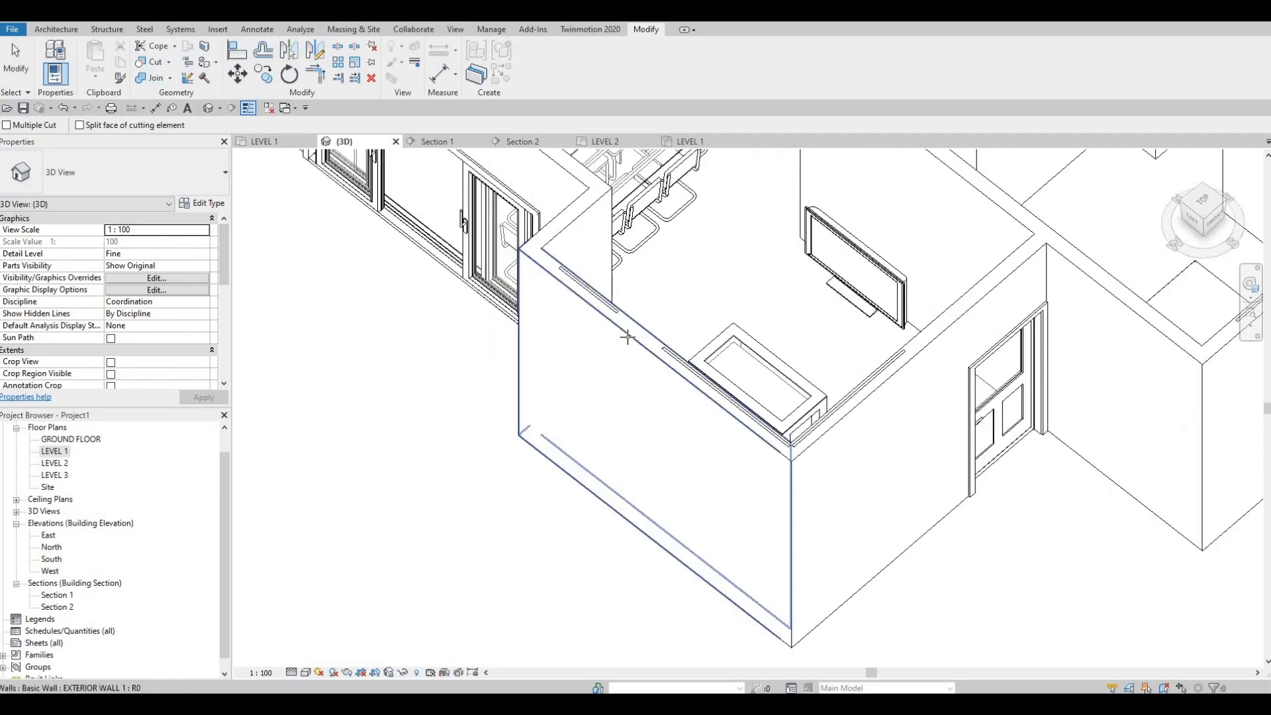
left_click(616, 319)
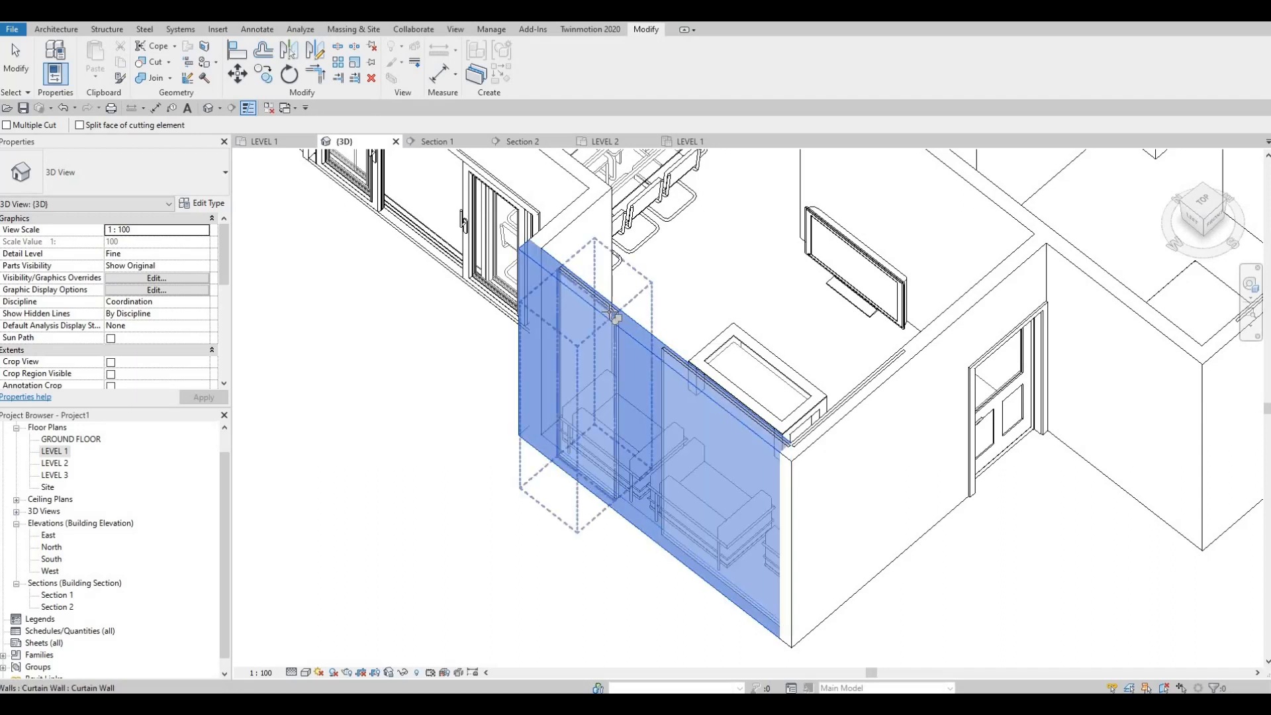
left_click(610, 311)
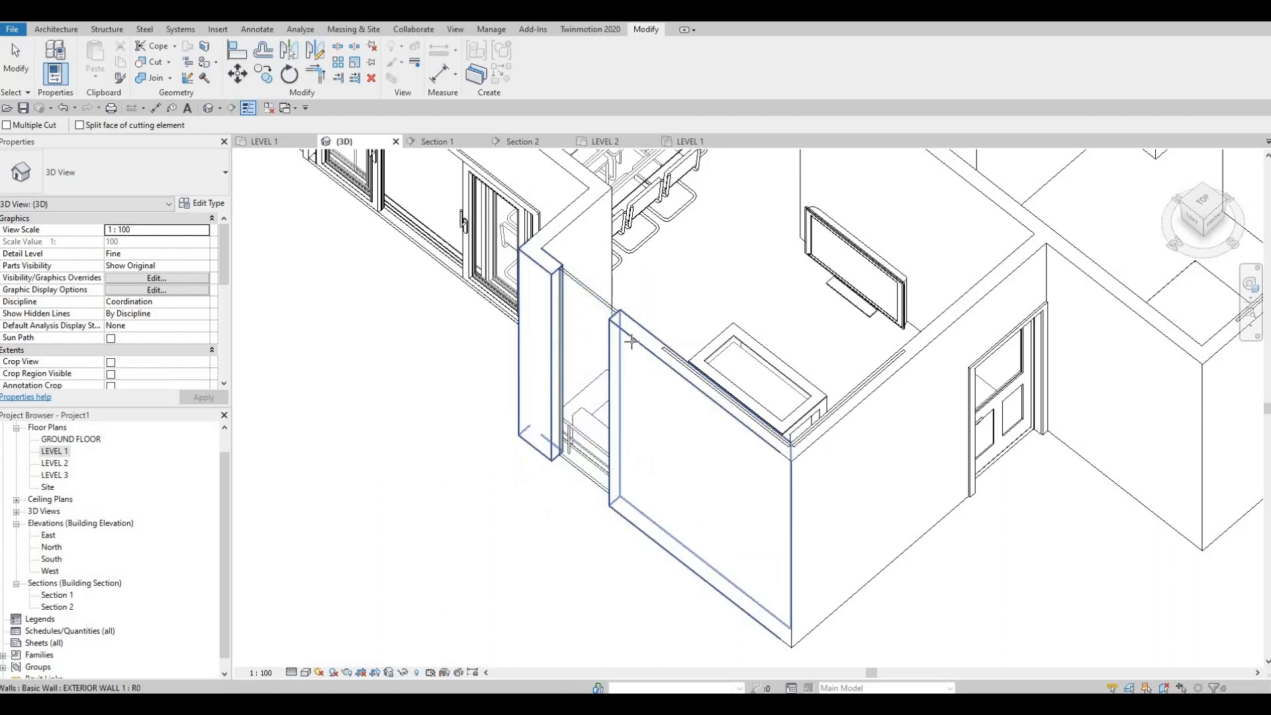
left_click(680, 353)
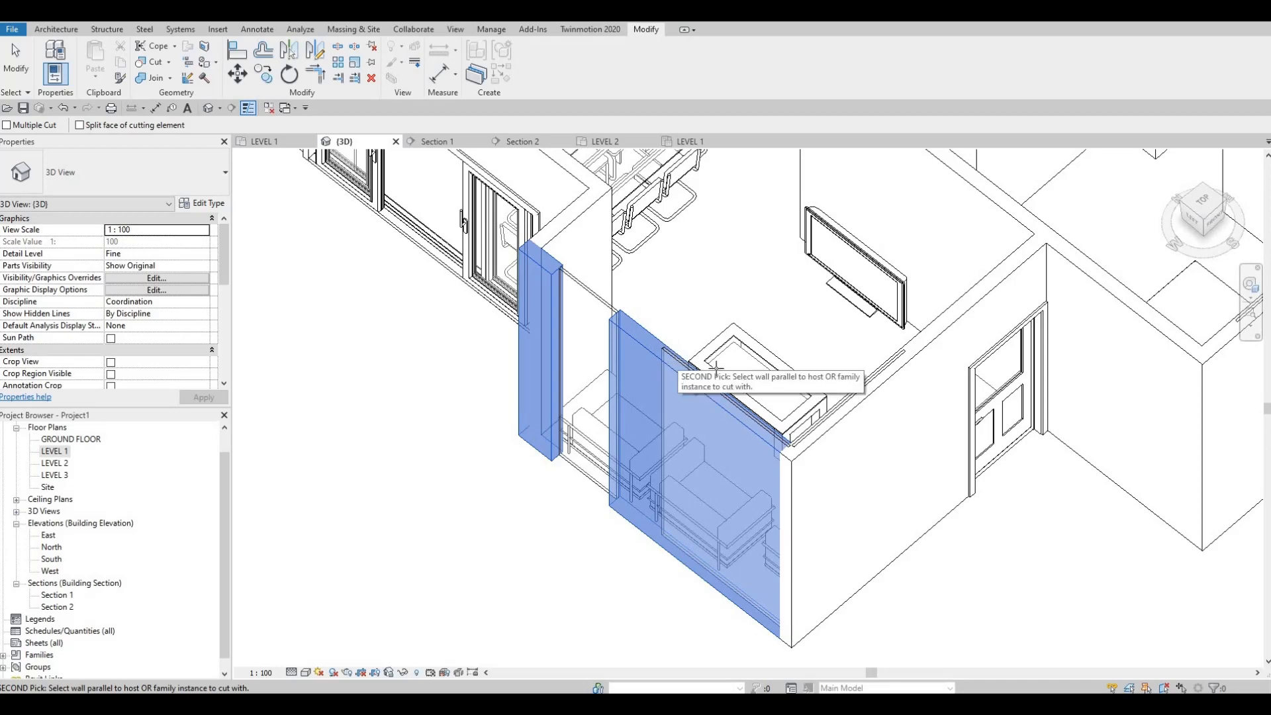
left_click(680, 365)
left_click(893, 367)
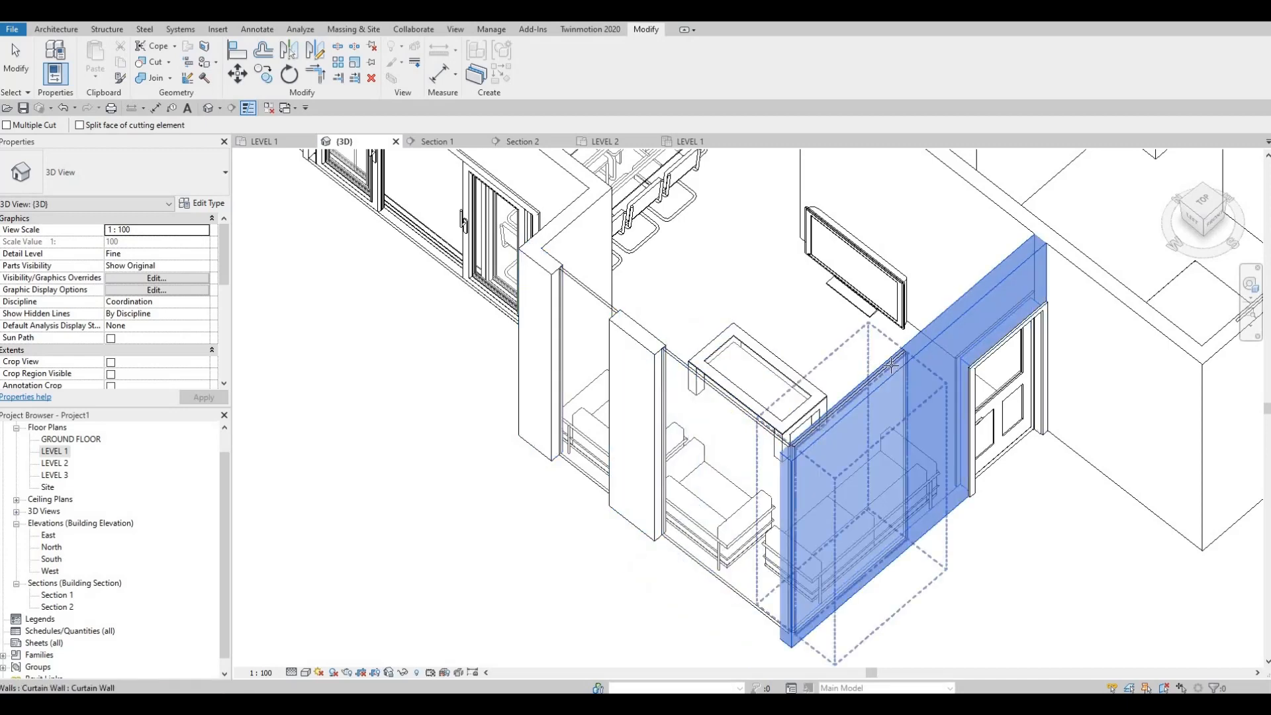
left_click(750, 443)
Cut the front bedroom's curtain wall out of the south exterior wall and the corner bathroom's out of the east exterior wall
scroll(781, 413, "down", 4)
middle_click_drag(781, 413, 775, 423)
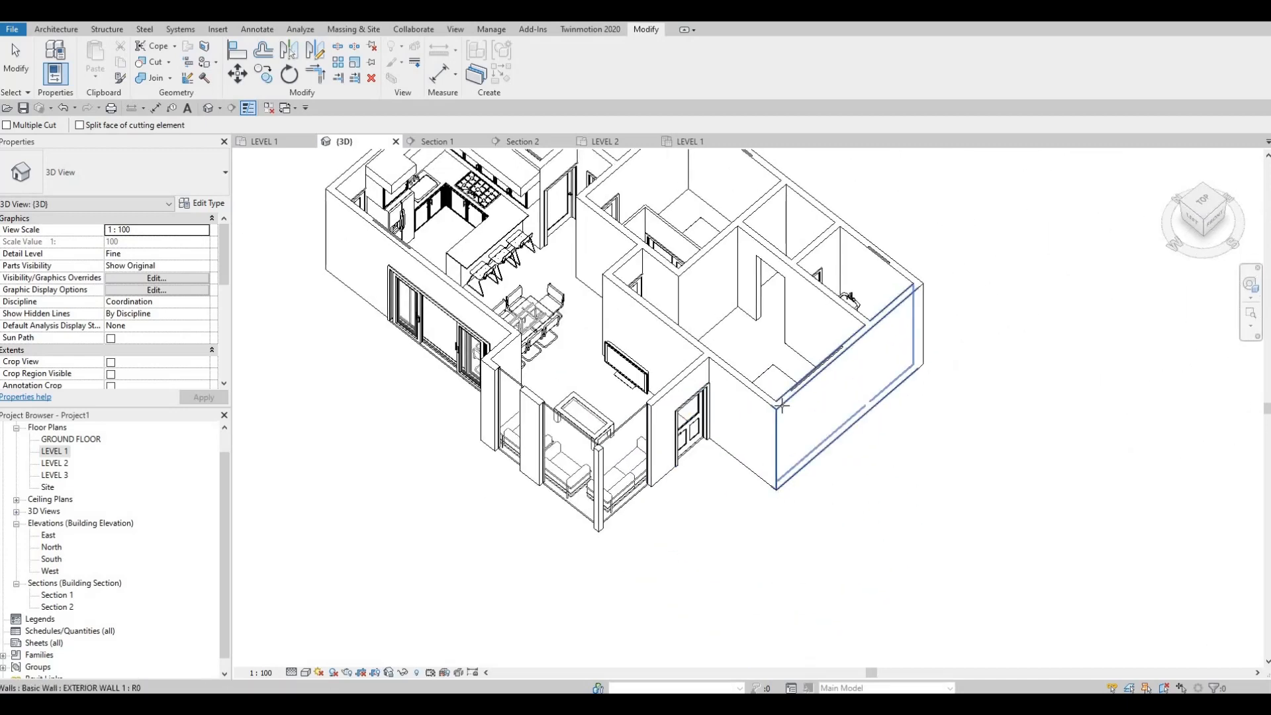
left_click(811, 383)
left_click(878, 284)
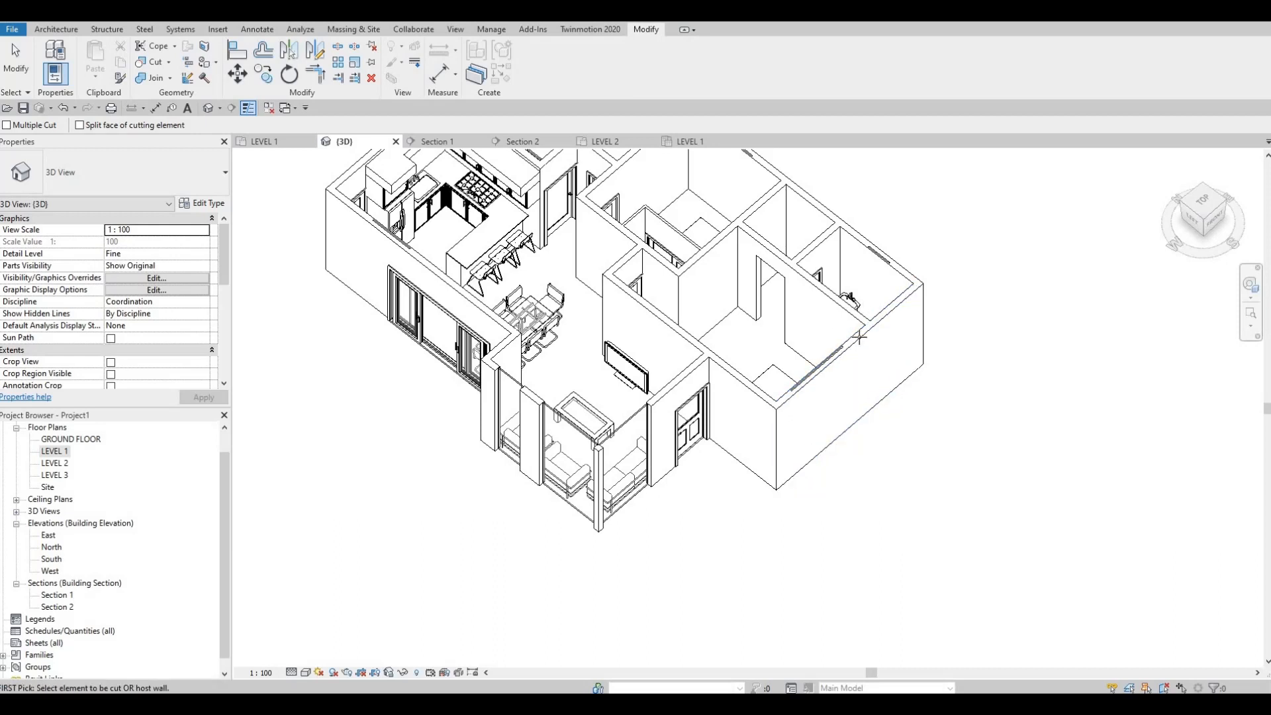
left_click(854, 343)
left_click(898, 274)
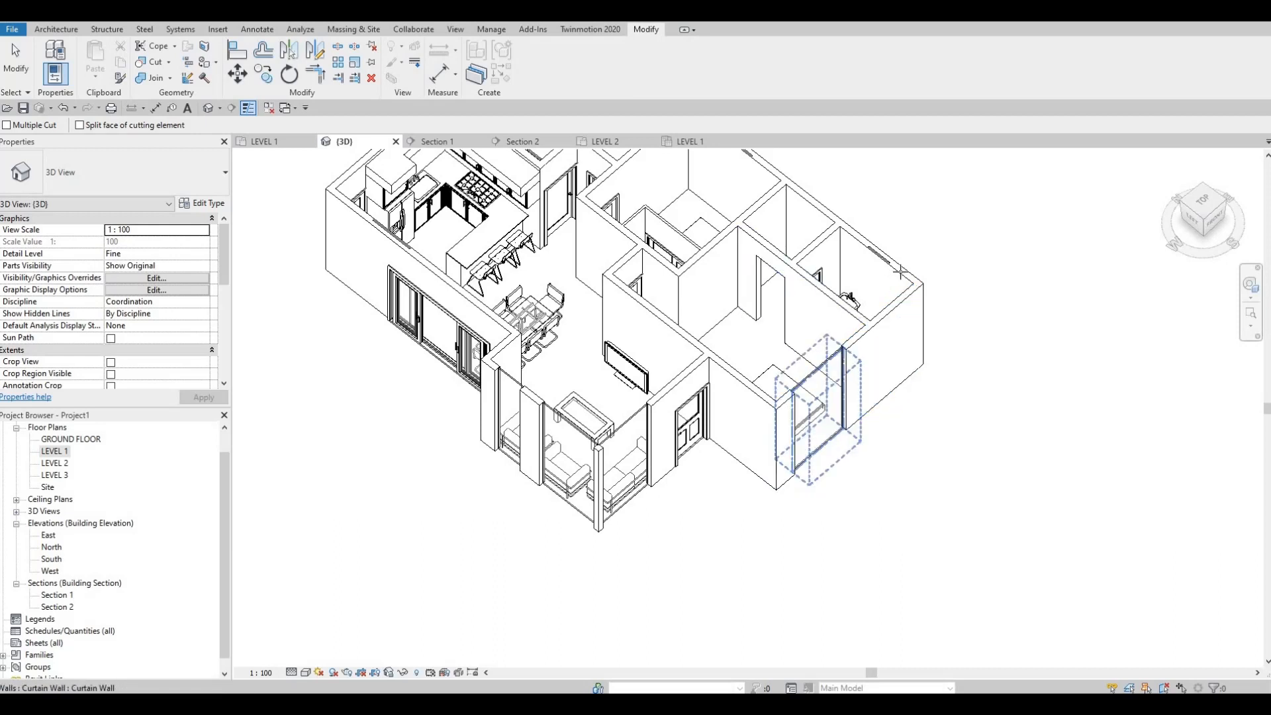
left_click(897, 271)
left_click(874, 264)
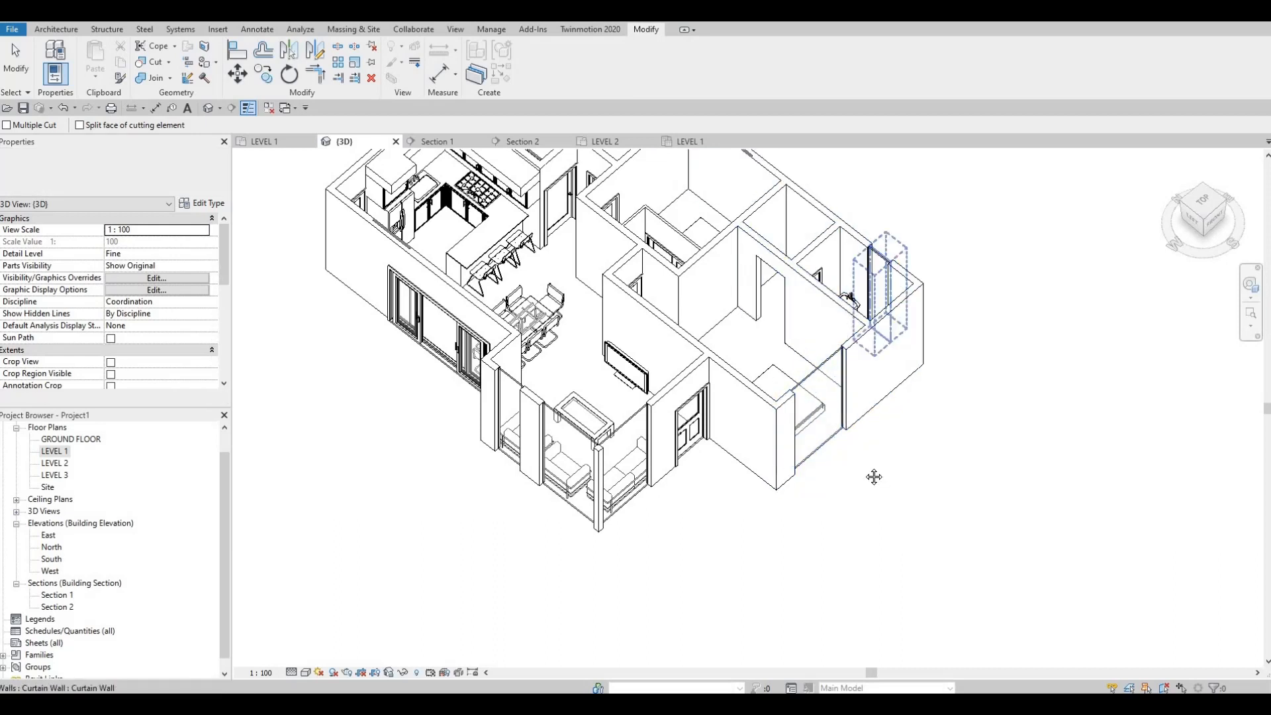
Cut the remaining curtain walls out of the east exterior wall and the kitchen's curtain wall out of the north exterior wall
middle_click_drag(807, 330, 870, 528)
scroll(820, 457, "up", 1)
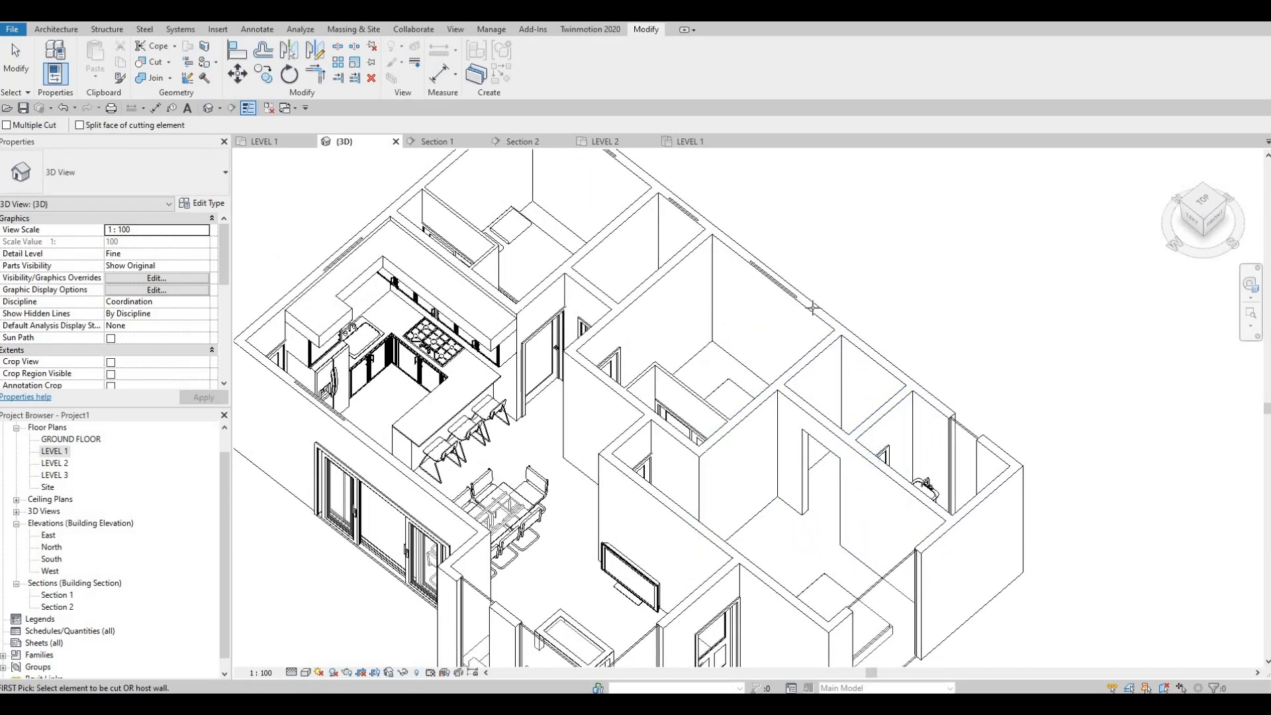
left_click(793, 293)
left_click(737, 442)
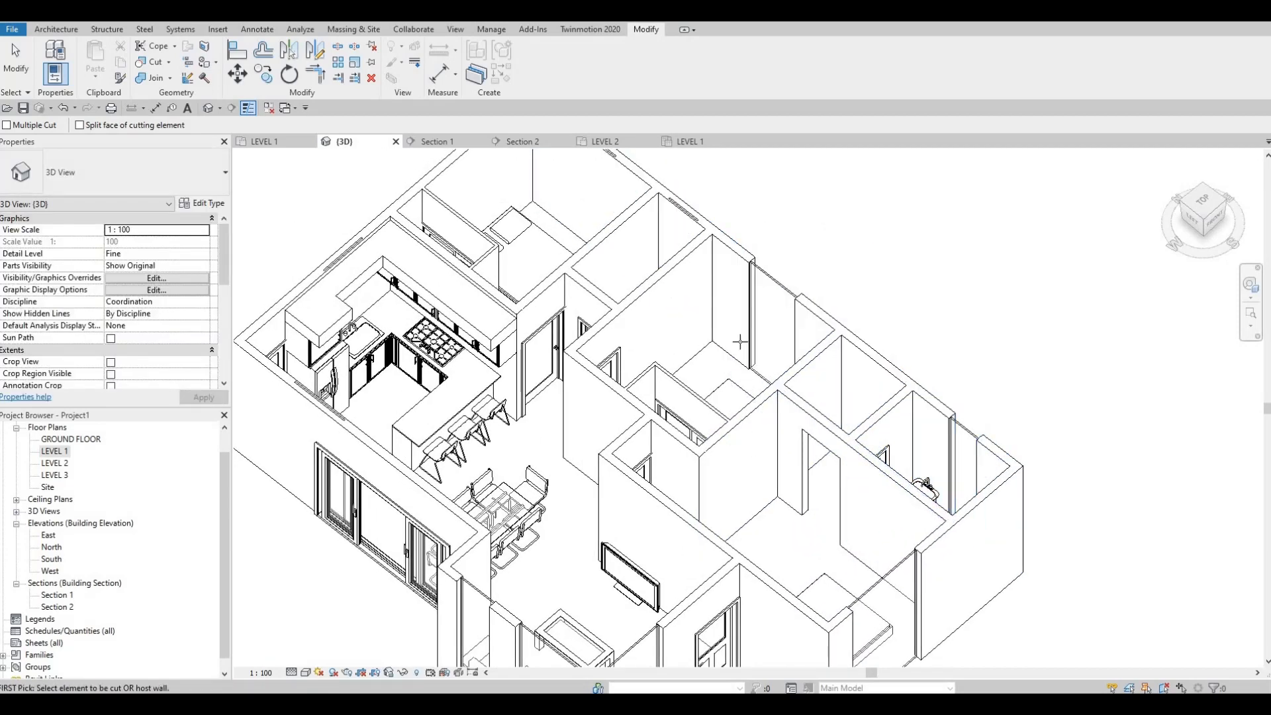
middle_click_drag(741, 343, 768, 465)
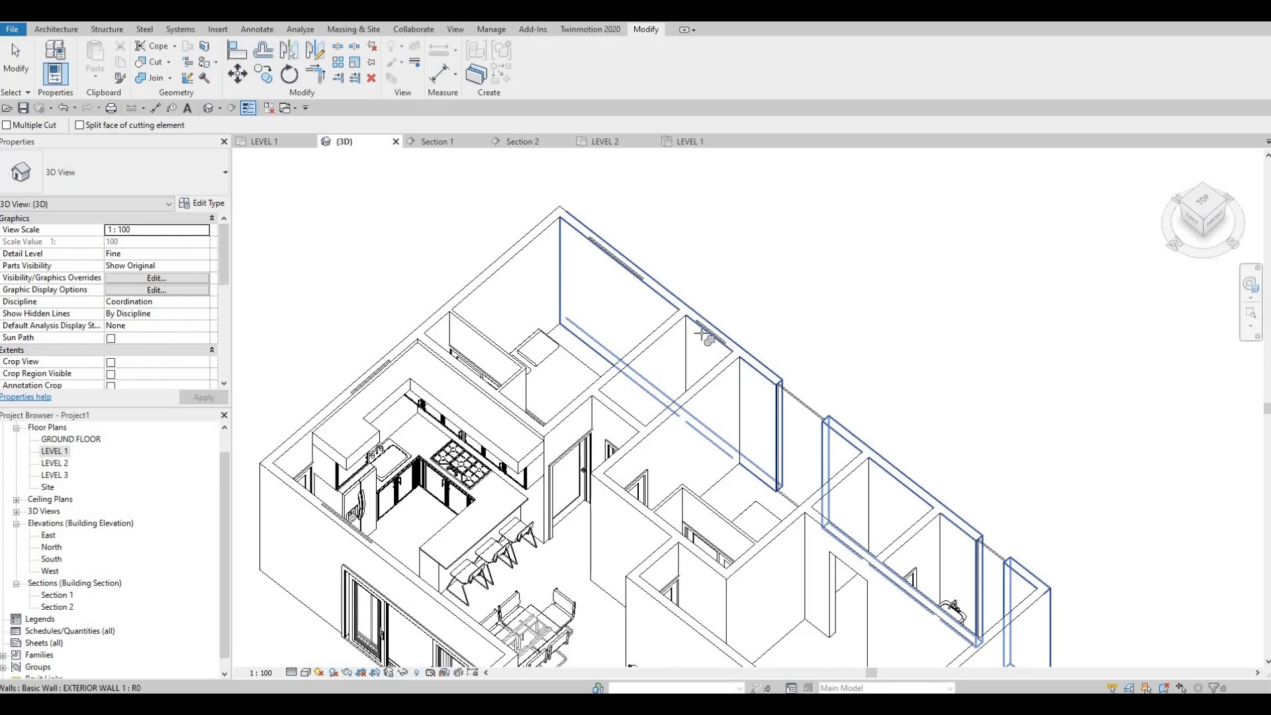
left_click(646, 283)
left_click(498, 315)
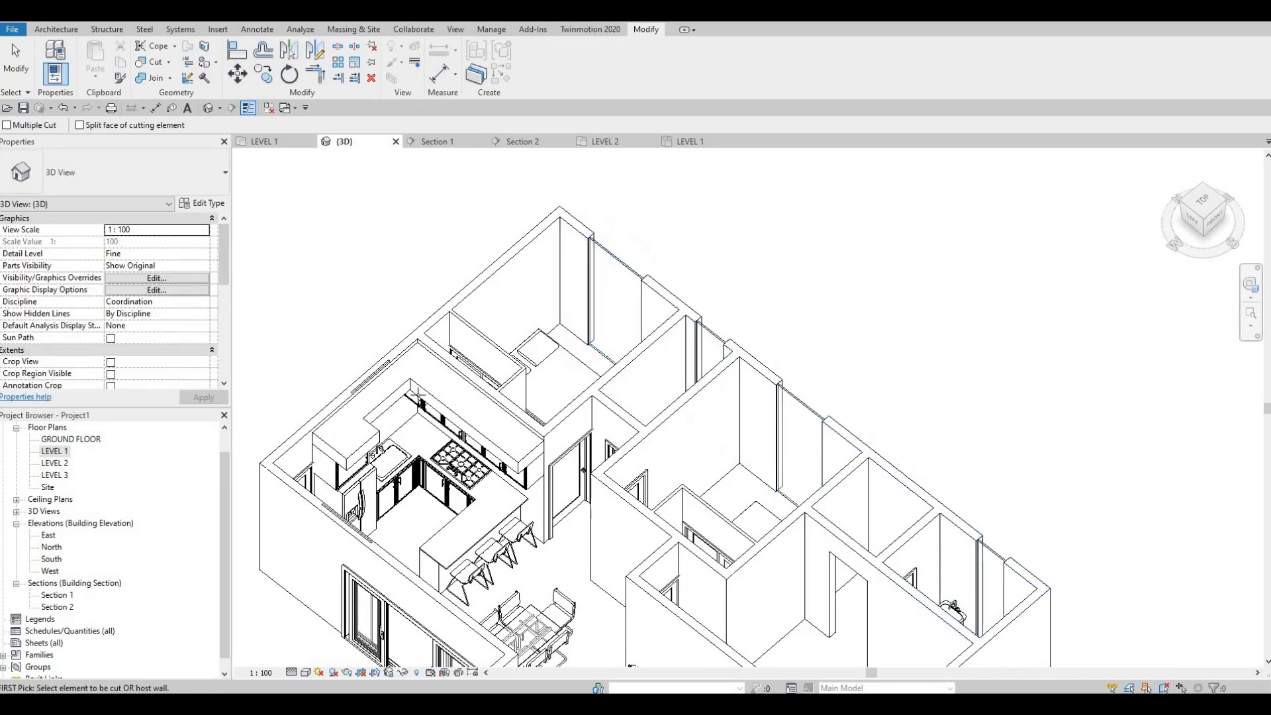
left_click(379, 376)
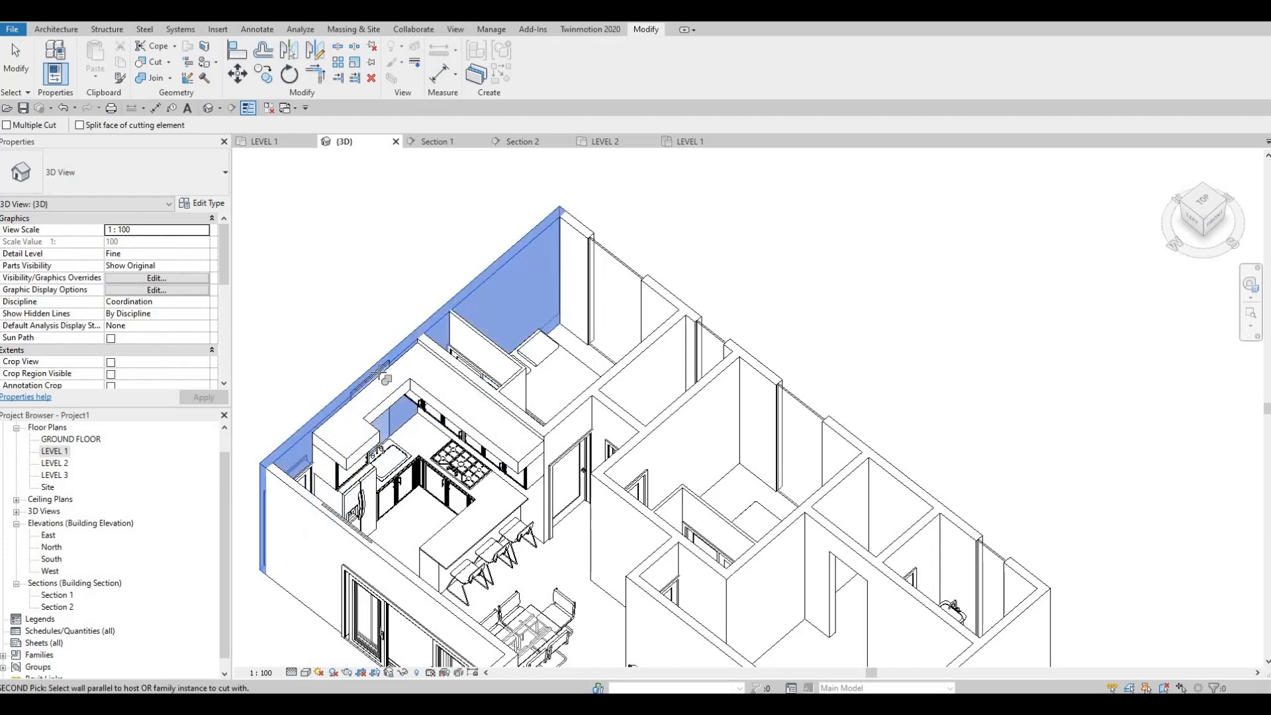
left_click(384, 372)
scroll(516, 547, "down", 1)
middle_click_drag(517, 547, 520, 411)
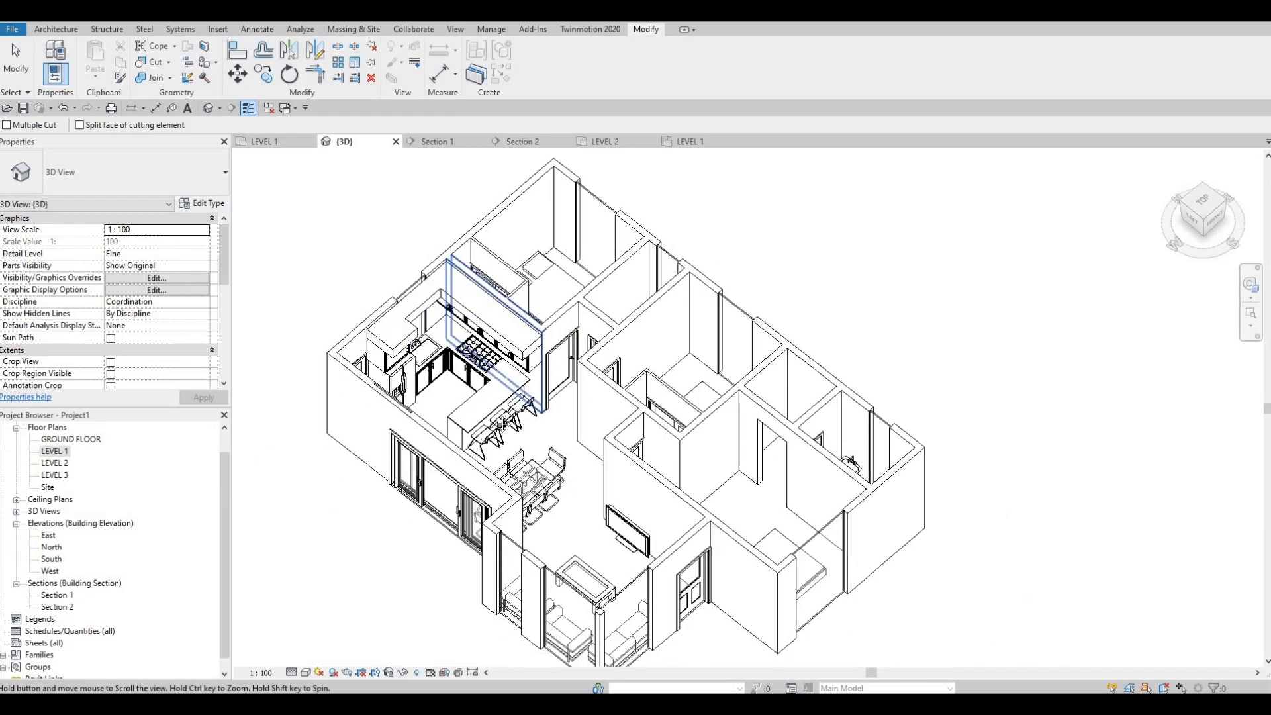
scroll(520, 411, "down", 1)
Lower the top of the middle bedroom's curtain wall in the east exterior wall to about 490 mm below LEVEL 2
key("Escape")
middle_click_drag(684, 486, 499, 411, "shift")
middle_click_drag(500, 410, 649, 417)
scroll(648, 415, "up", 3)
left_click(649, 414)
left_click_drag(649, 414, 648, 427)
middle_click_drag(899, 541, 652, 421, "shift")
left_click_drag(652, 421, 649, 428)
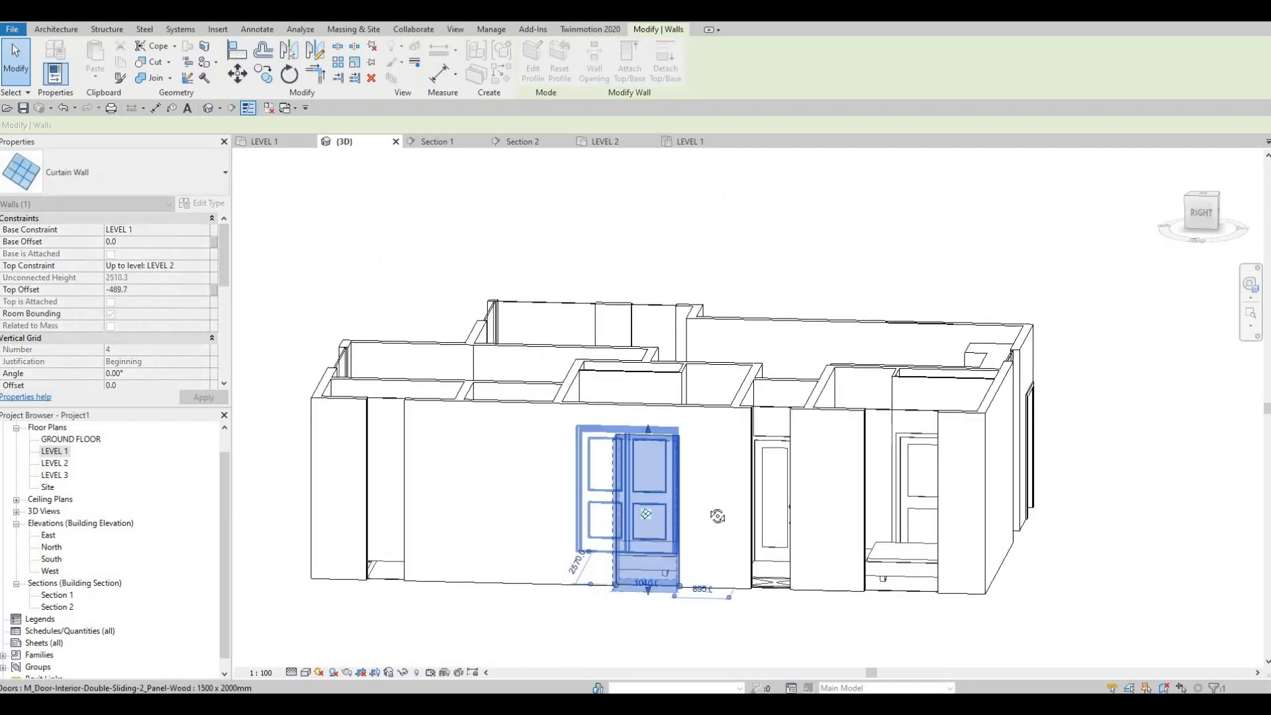
middle_click_drag(626, 508, 722, 566, "shift")
key("Escape")
key("Escape")
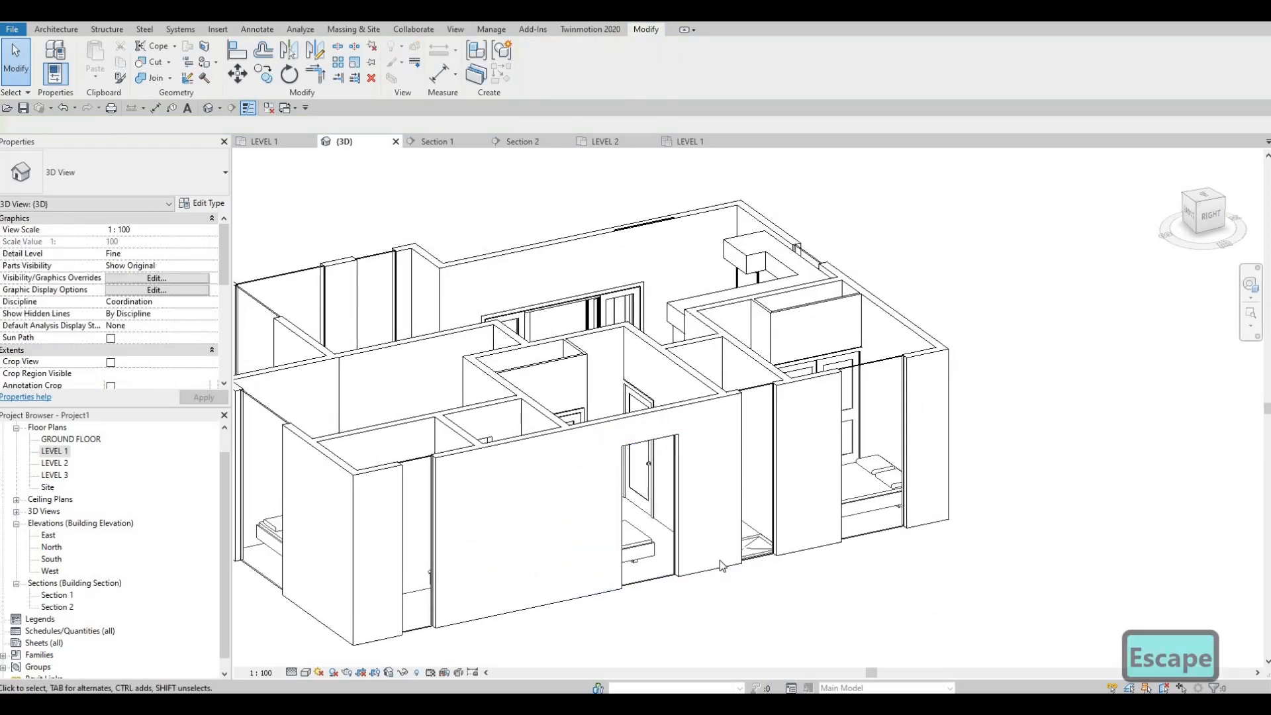
Align the tops of the narrow and rear bedroom curtain walls in the east exterior wall with the lowered middle bedroom curtain wall
key("a")
key("l")
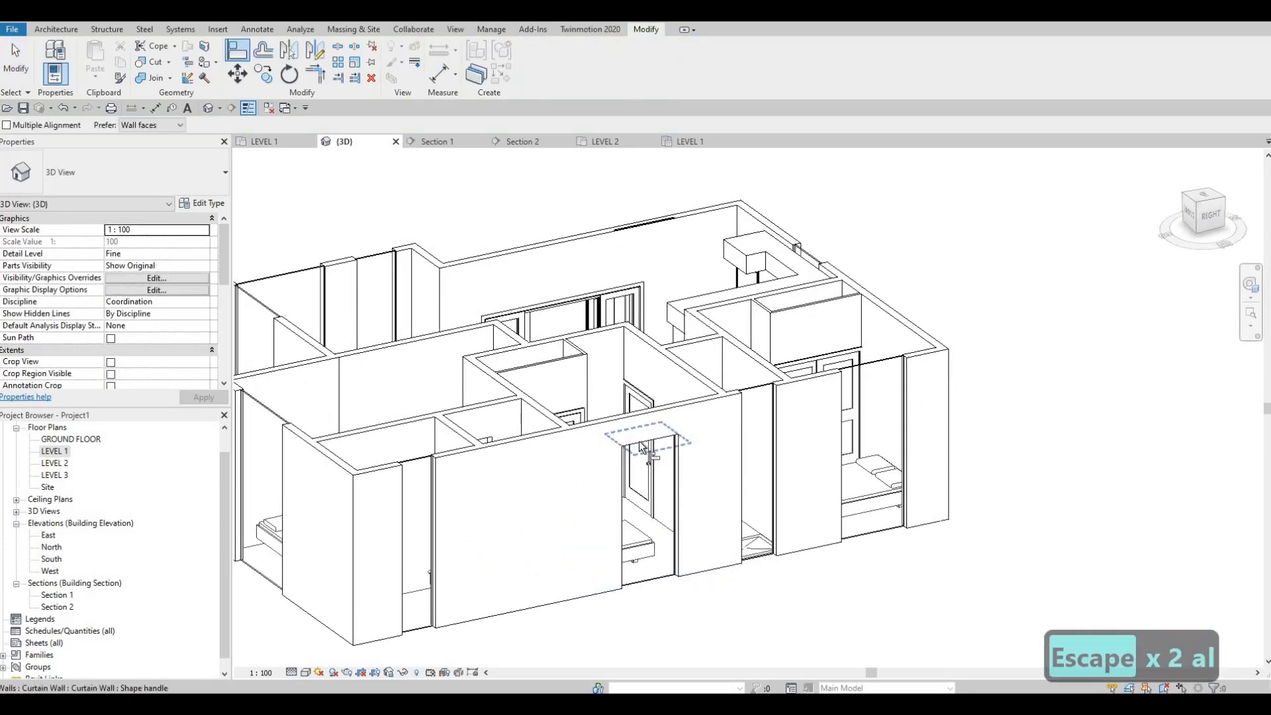
left_click(638, 443)
left_click(754, 421)
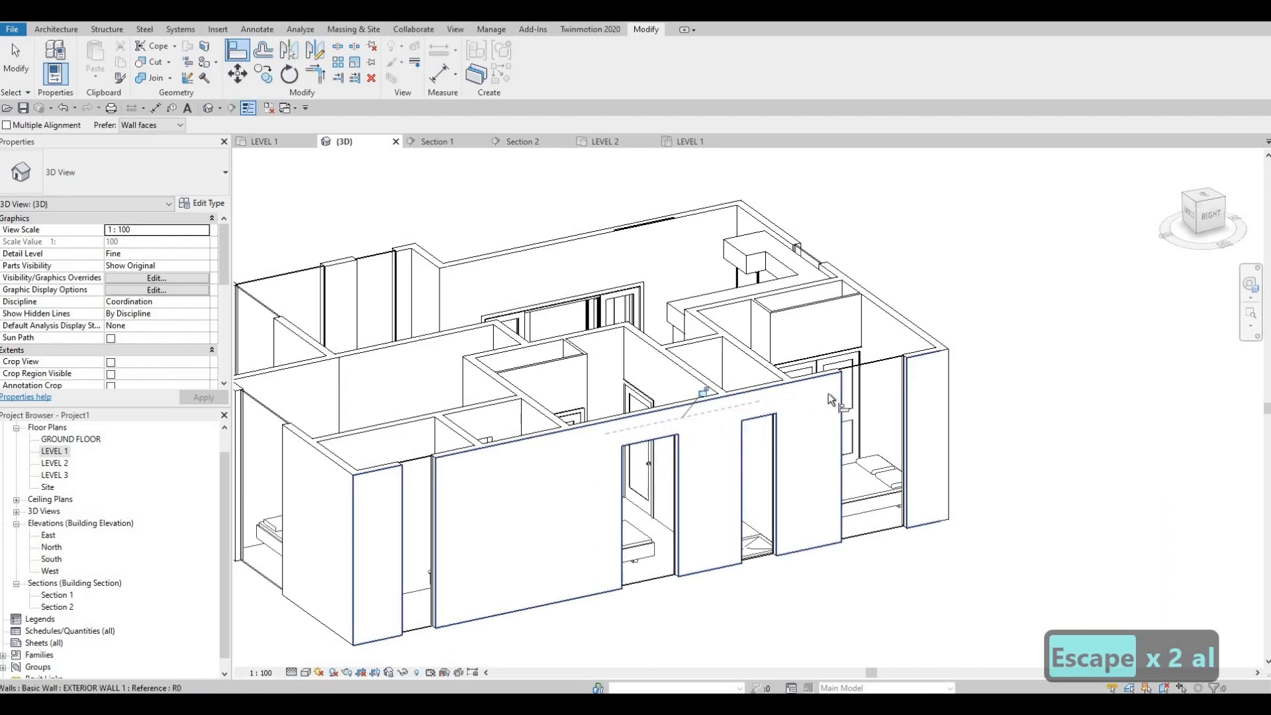
left_click(911, 417)
middle_click_drag(911, 417, 1079, 347, "shift")
left_click(1079, 347)
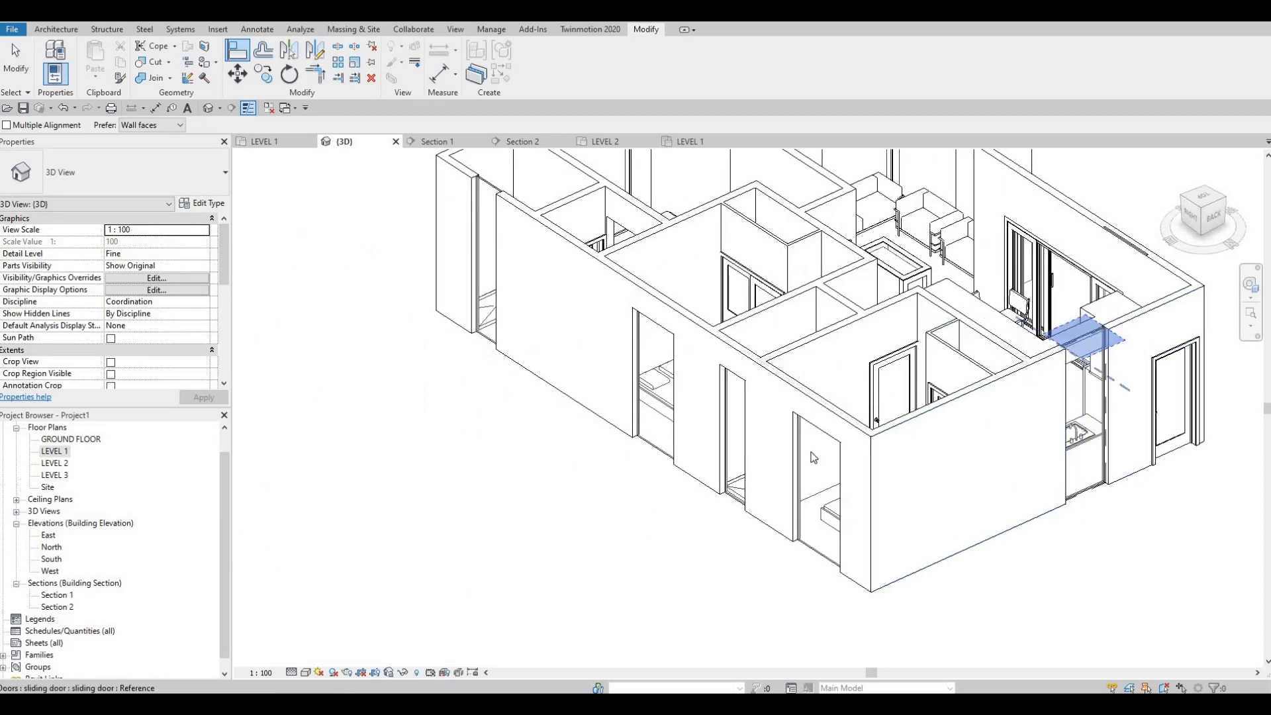
key("Escape")
Align the top of the kitchen's curtain wall in the north exterior wall with the top of the rear bedroom's curtain wall
key("a")
key("l")
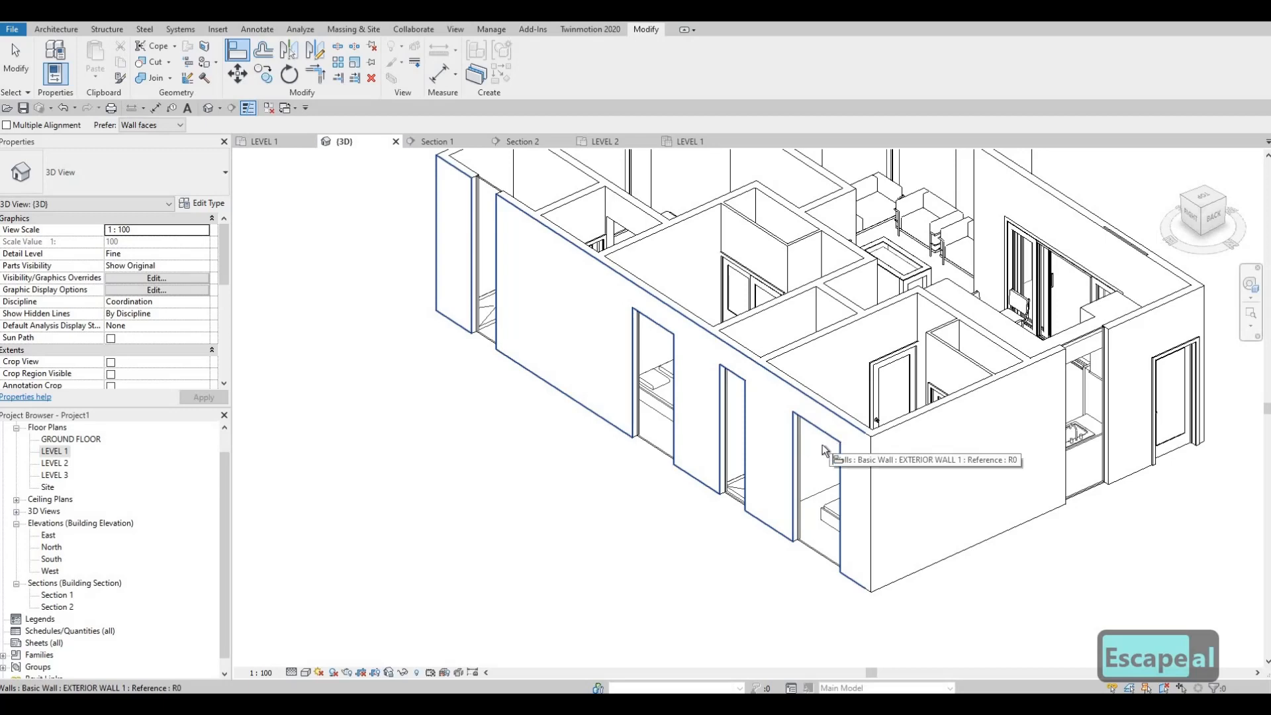
scroll(832, 435, "up", 2)
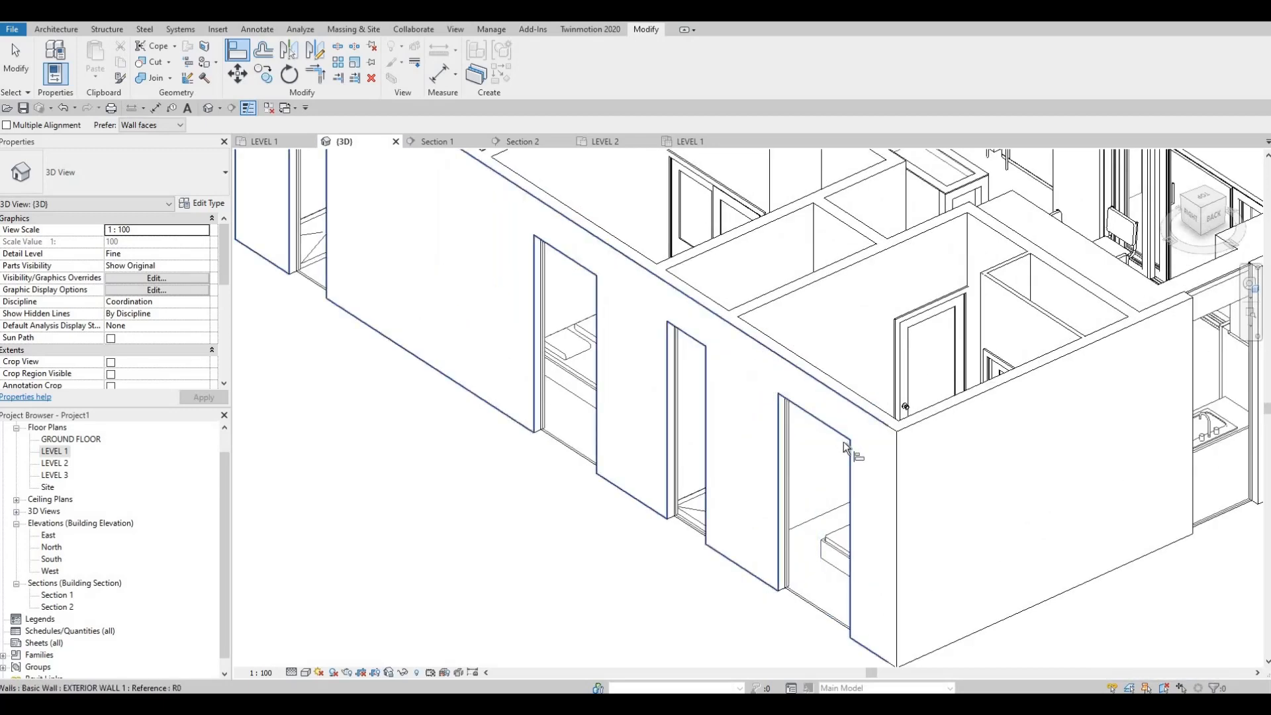
scroll(904, 416, "down", 4)
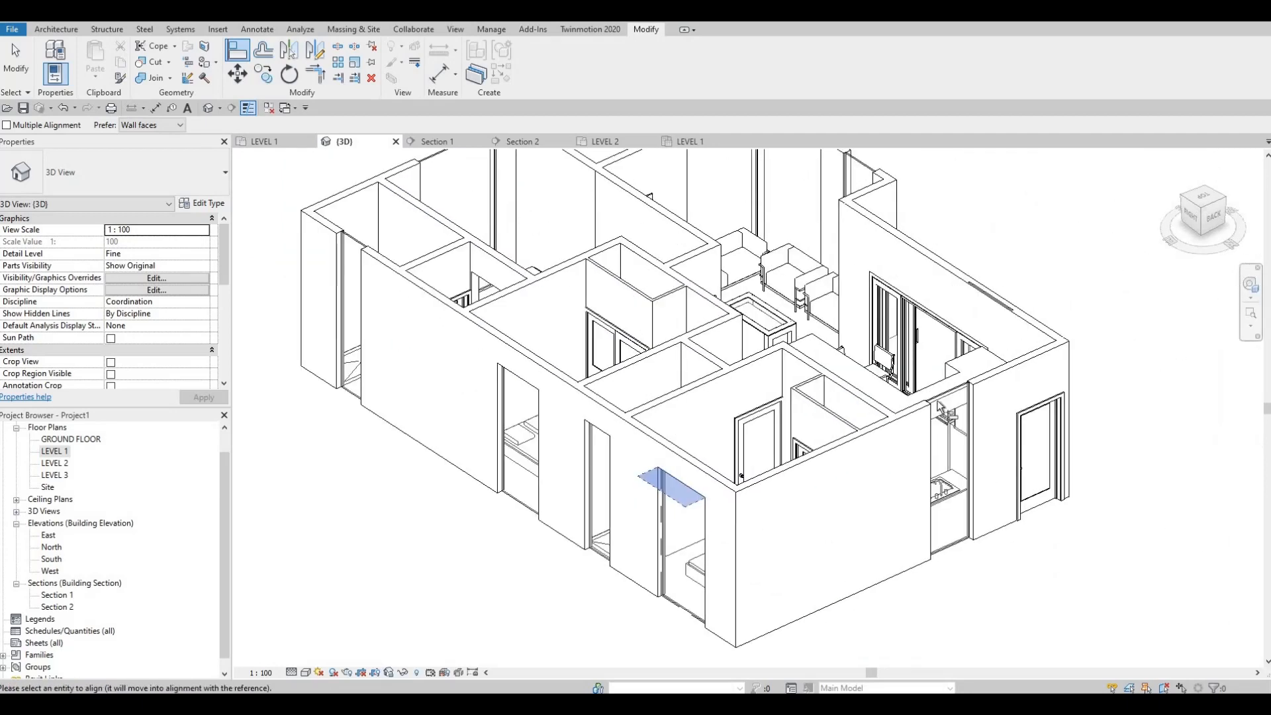
middle_click_drag(710, 498, 840, 533, "shift")
scroll(840, 533, "up", 3)
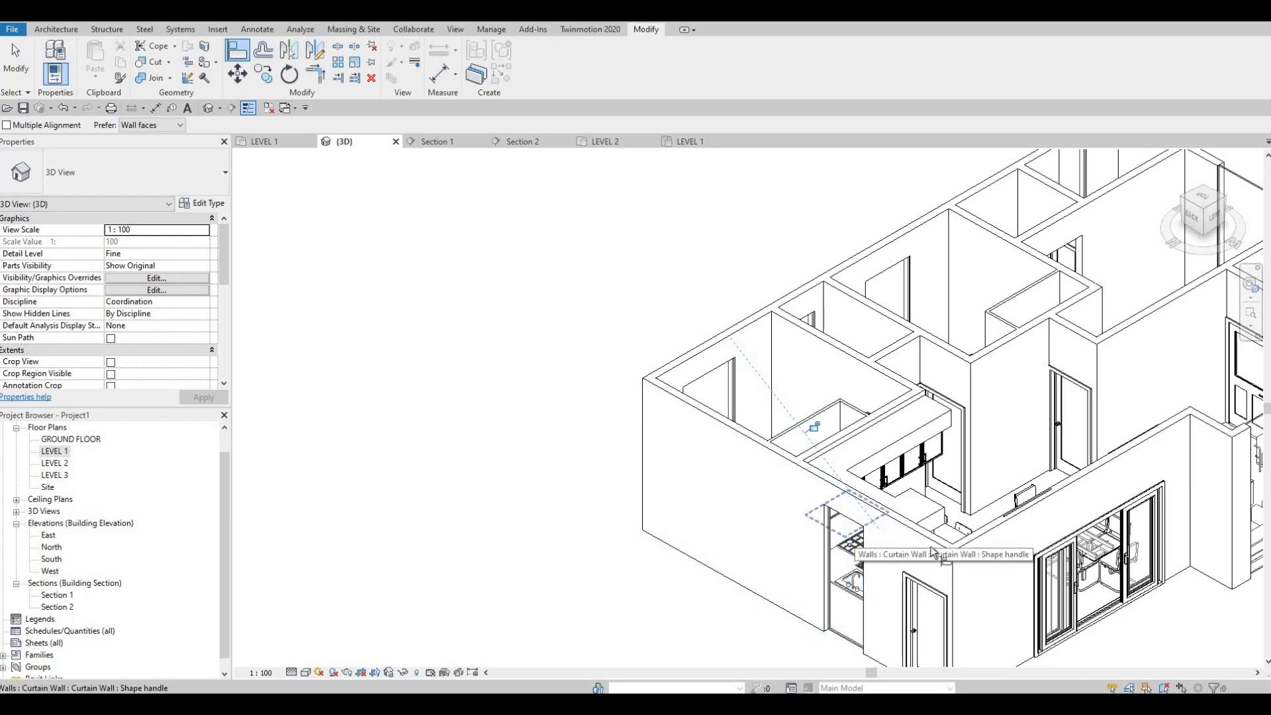
left_click(853, 534)
Align the tops of the living room's two west curtain walls with the top of the kitchen's curtain wall
middle_click_drag(699, 494, 350, 446)
middle_click_drag(917, 389, 747, 415)
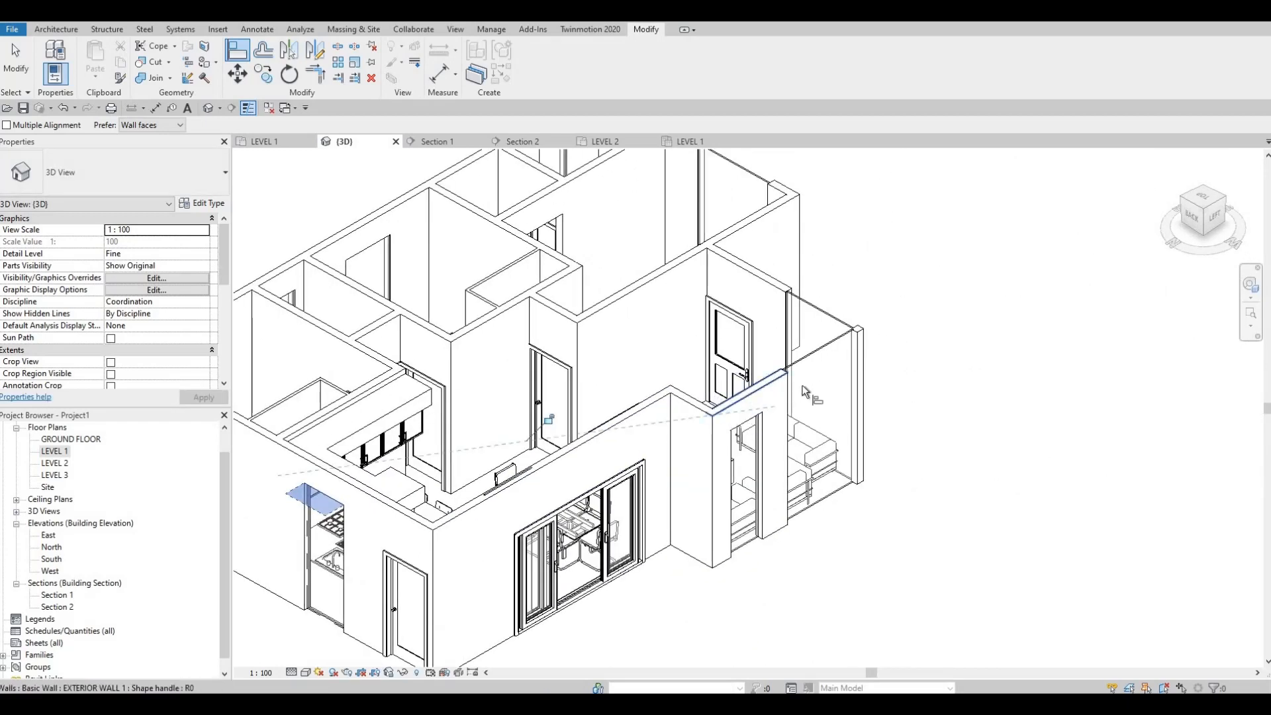
left_click(754, 419)
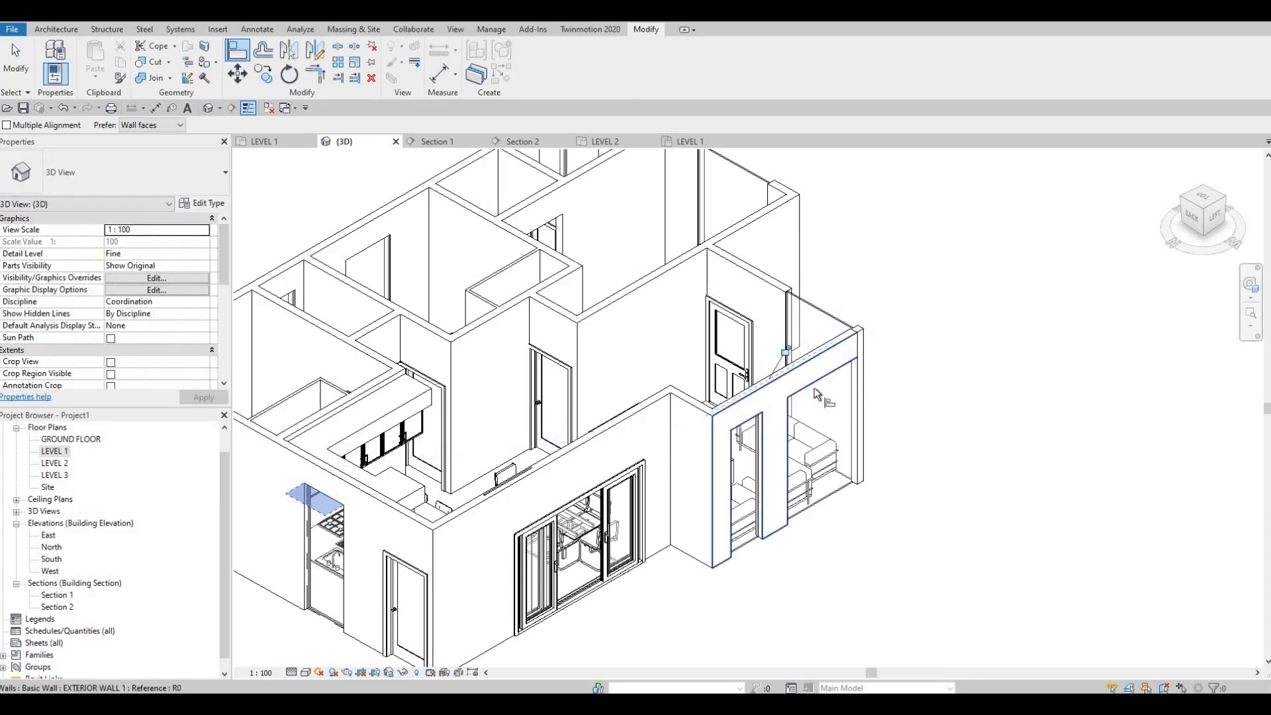
Align the tops of the living room's and front bedroom's south curtain walls with the lowered west curtain walls, and finish aligning
middle_click_drag(927, 434, 784, 395, "shift")
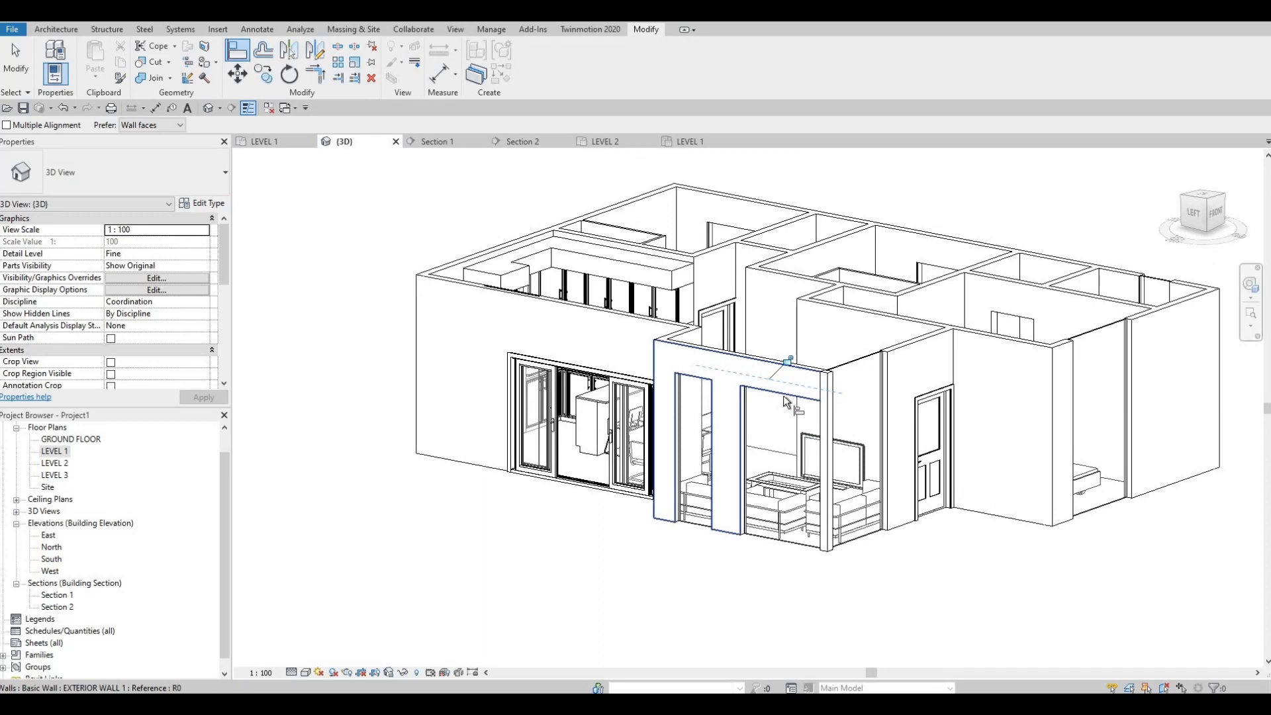
left_click(852, 394)
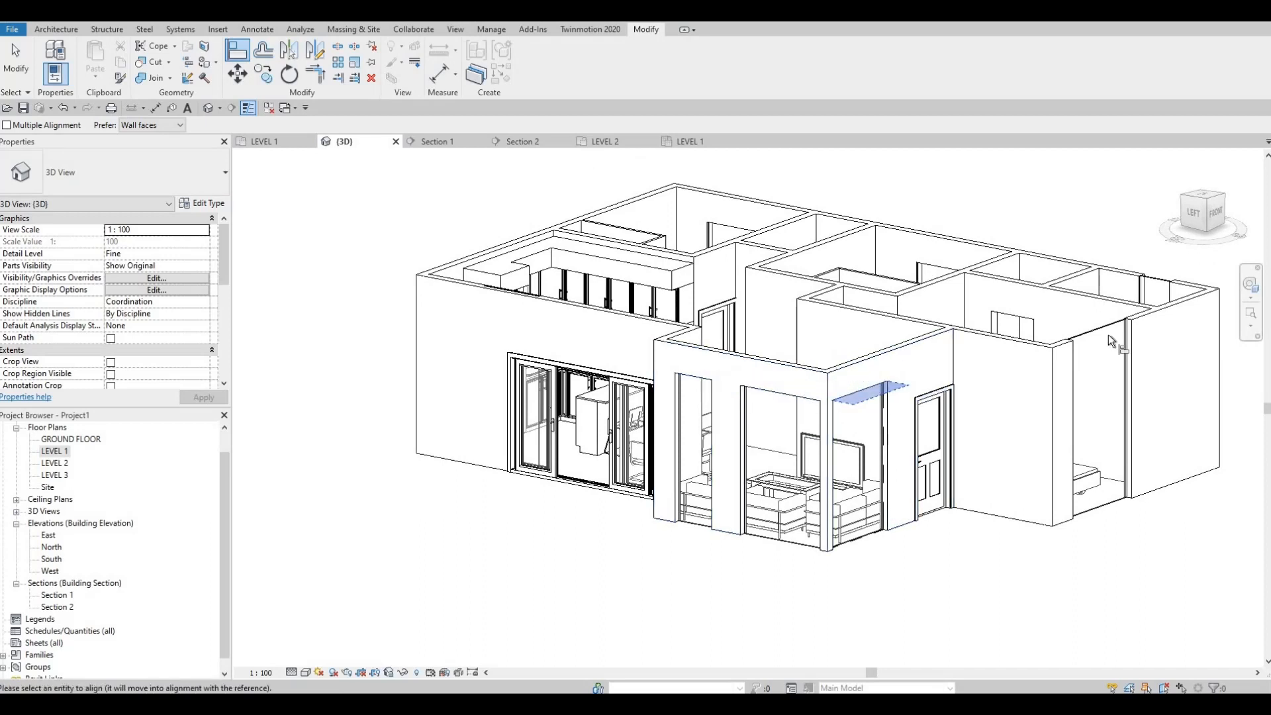
left_click(1107, 329)
middle_click_drag(617, 424, 619, 424)
key("Escape")
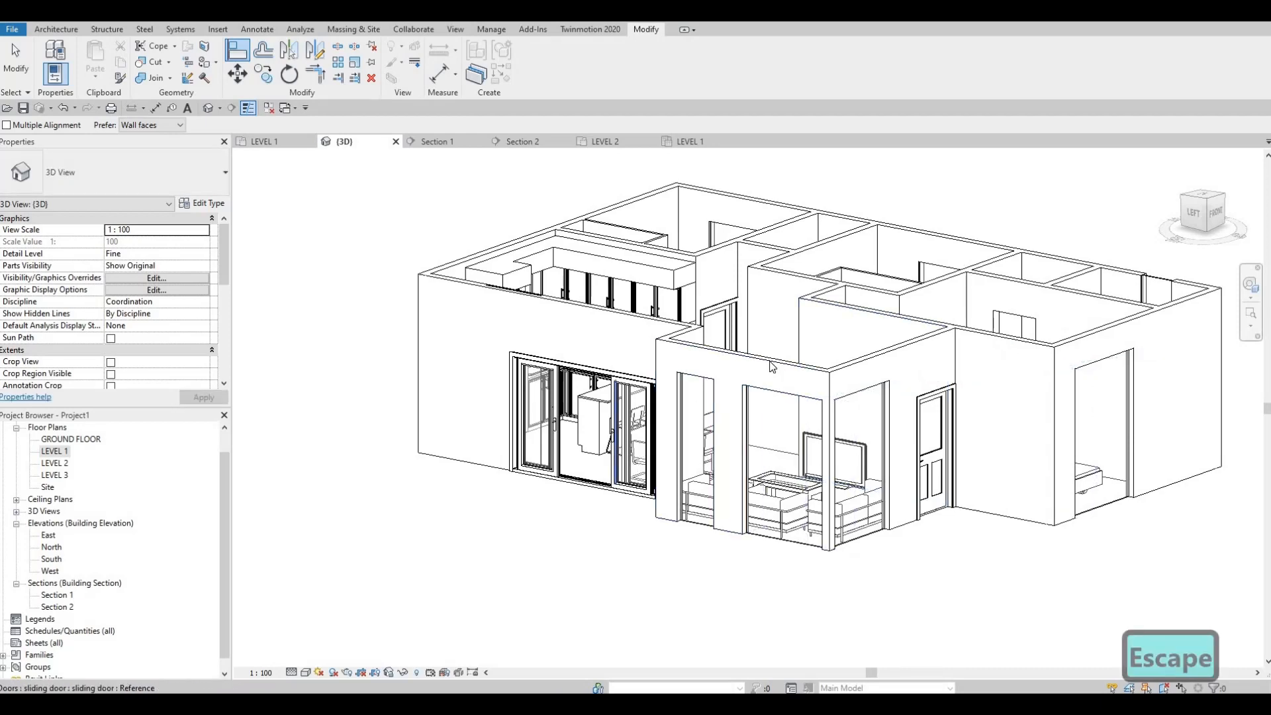
key("Escape")
key("Escape")
Check a living room curtain wall's height and set the sliding door type's Height Sliding Door to 2500
left_click(717, 397)
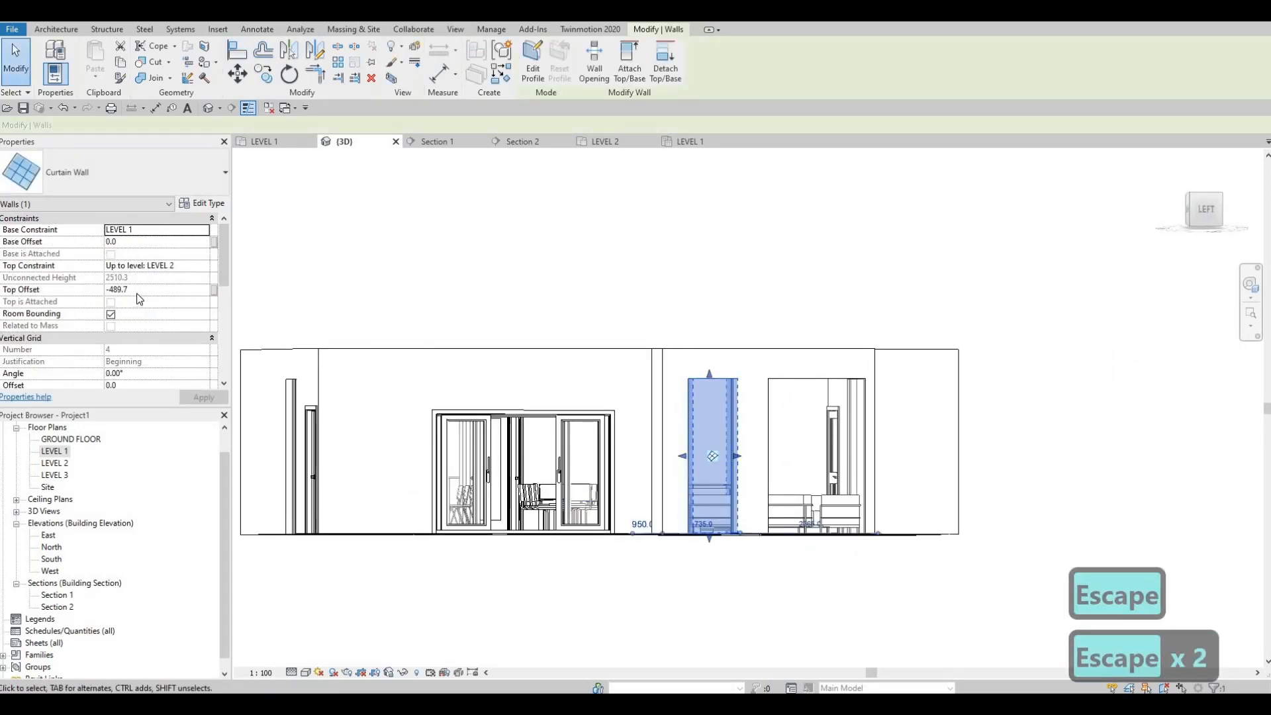
key("Escape")
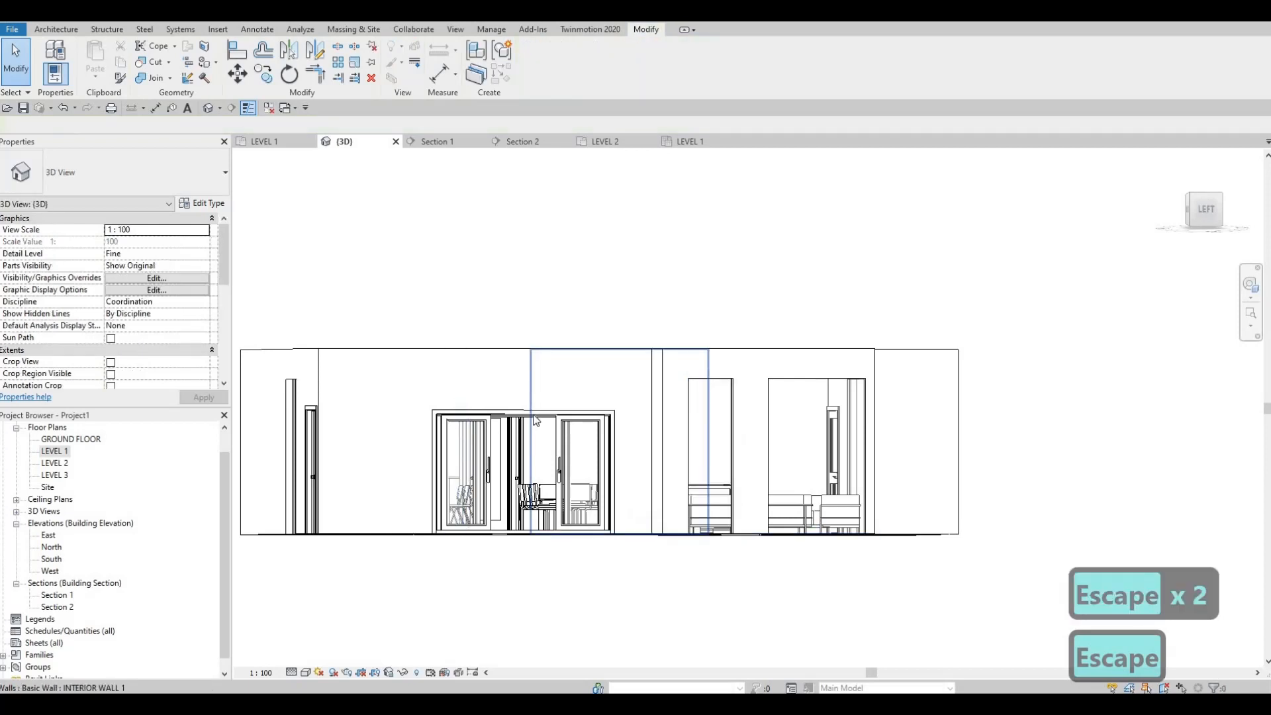
left_click(536, 424)
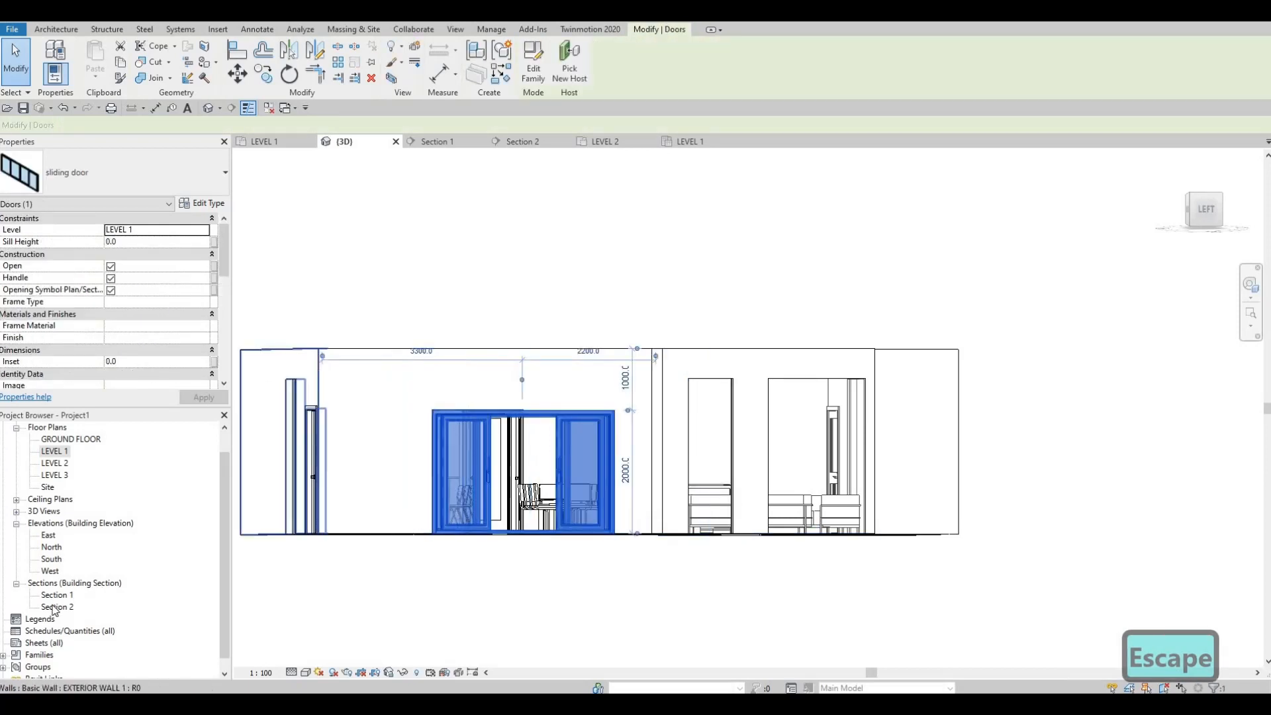
scroll(662, 417, "down", 2)
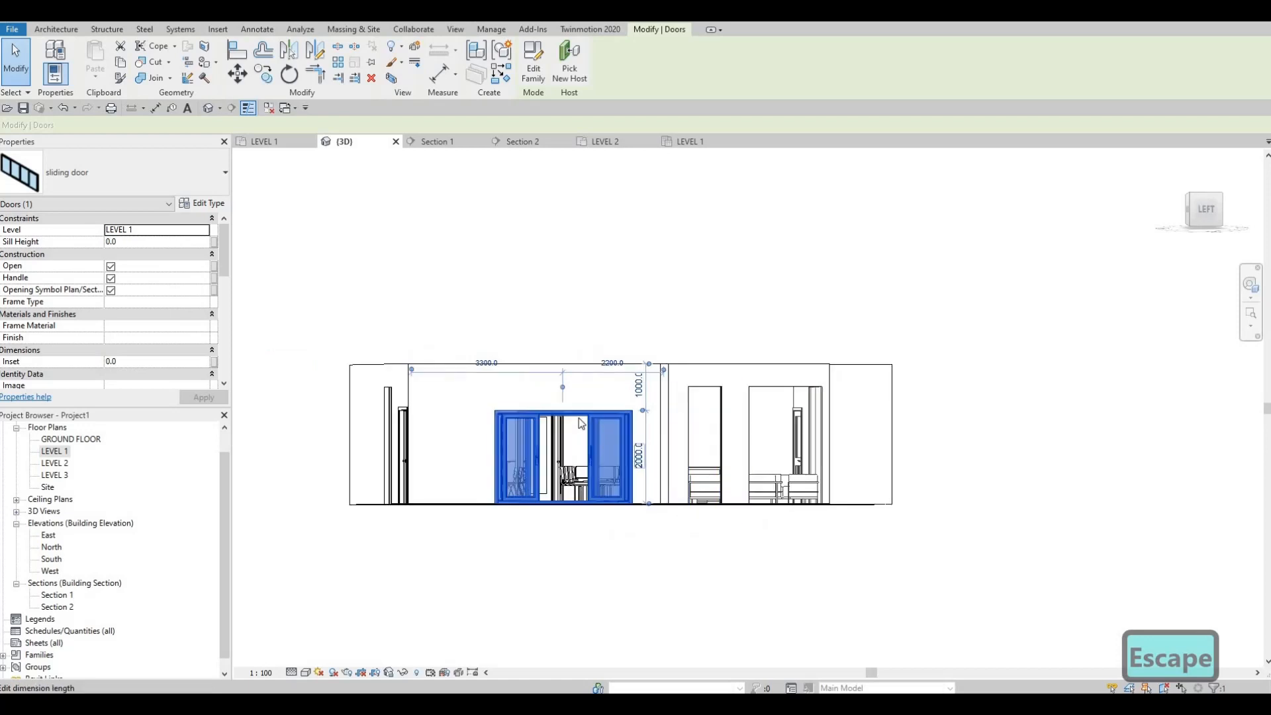
middle_click_drag(662, 417, 602, 414, "shift")
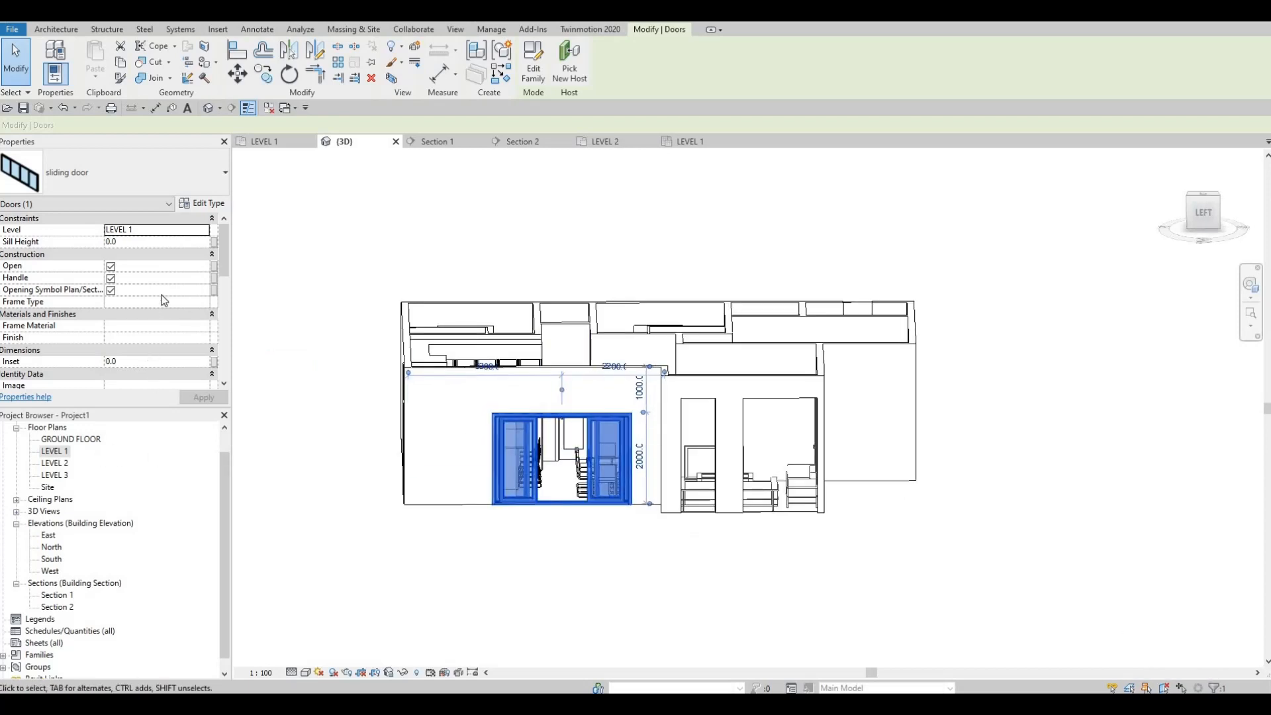
left_click(202, 202)
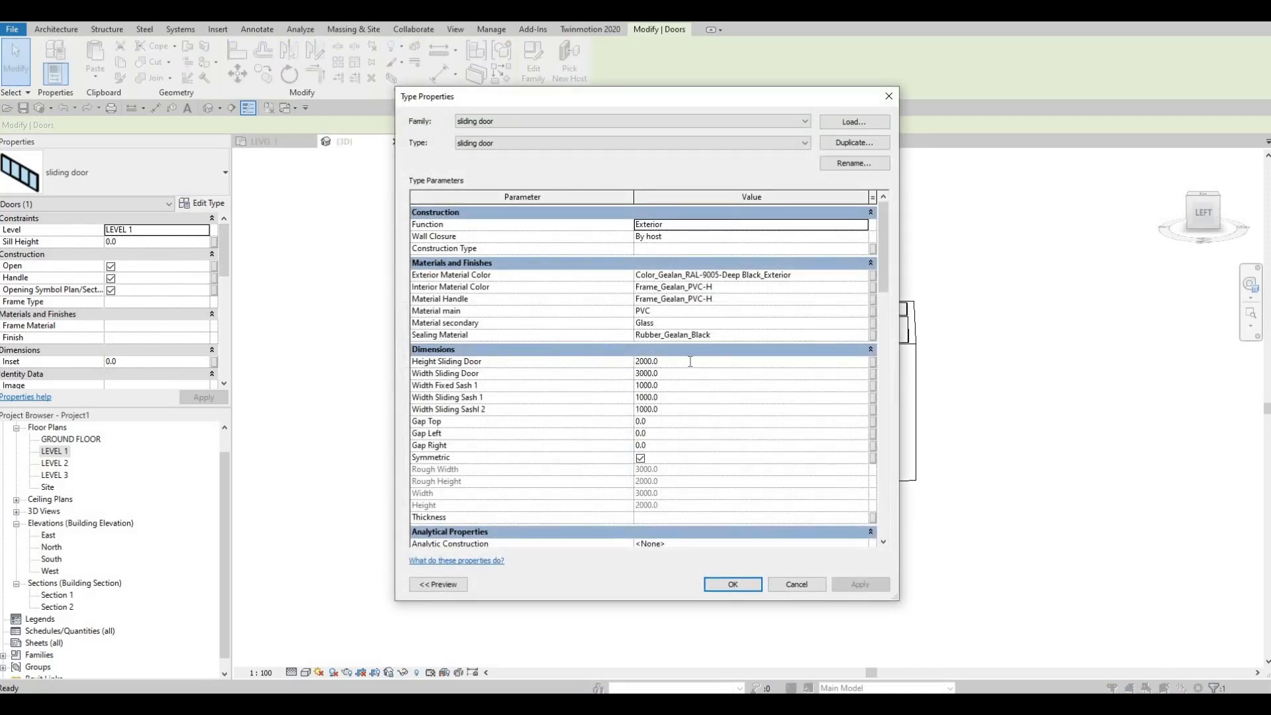
type("2500")
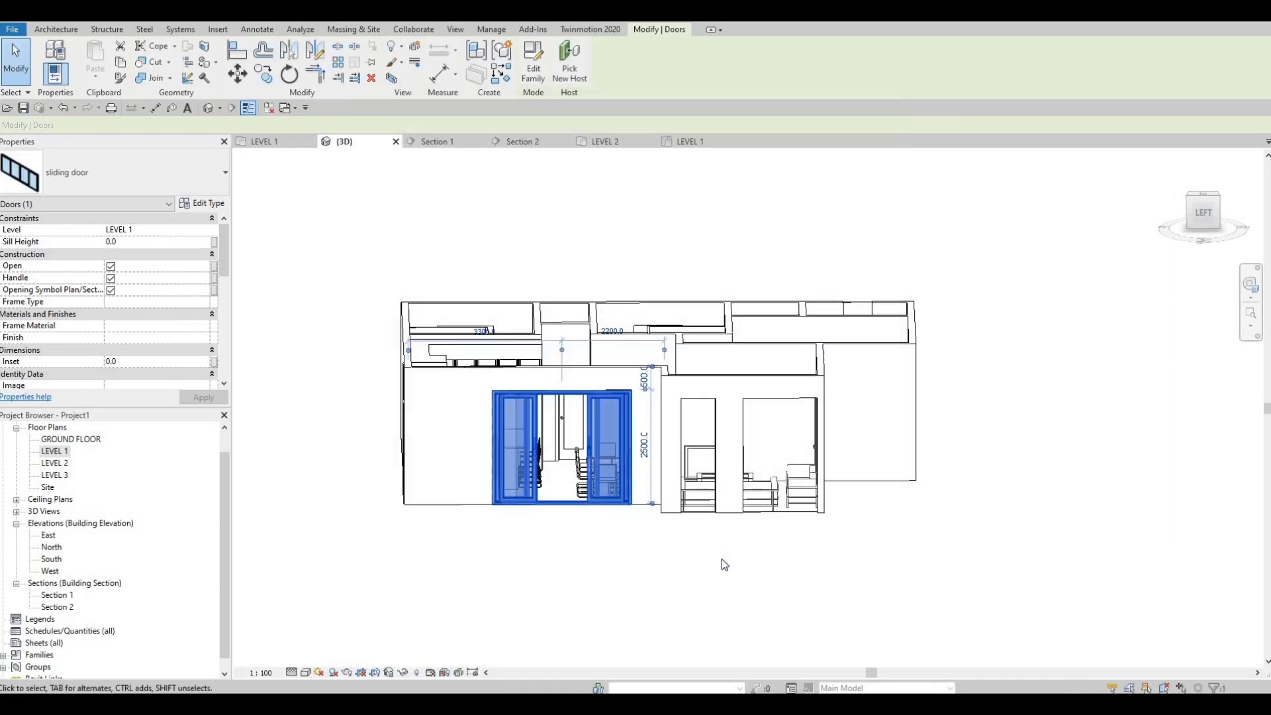
key("Escape")
key("Escape")
Align the top of the front bathroom's narrow curtain wall in the east exterior wall with the middle bedroom's curtain wall
middle_click_drag(814, 436, 713, 549, "shift")
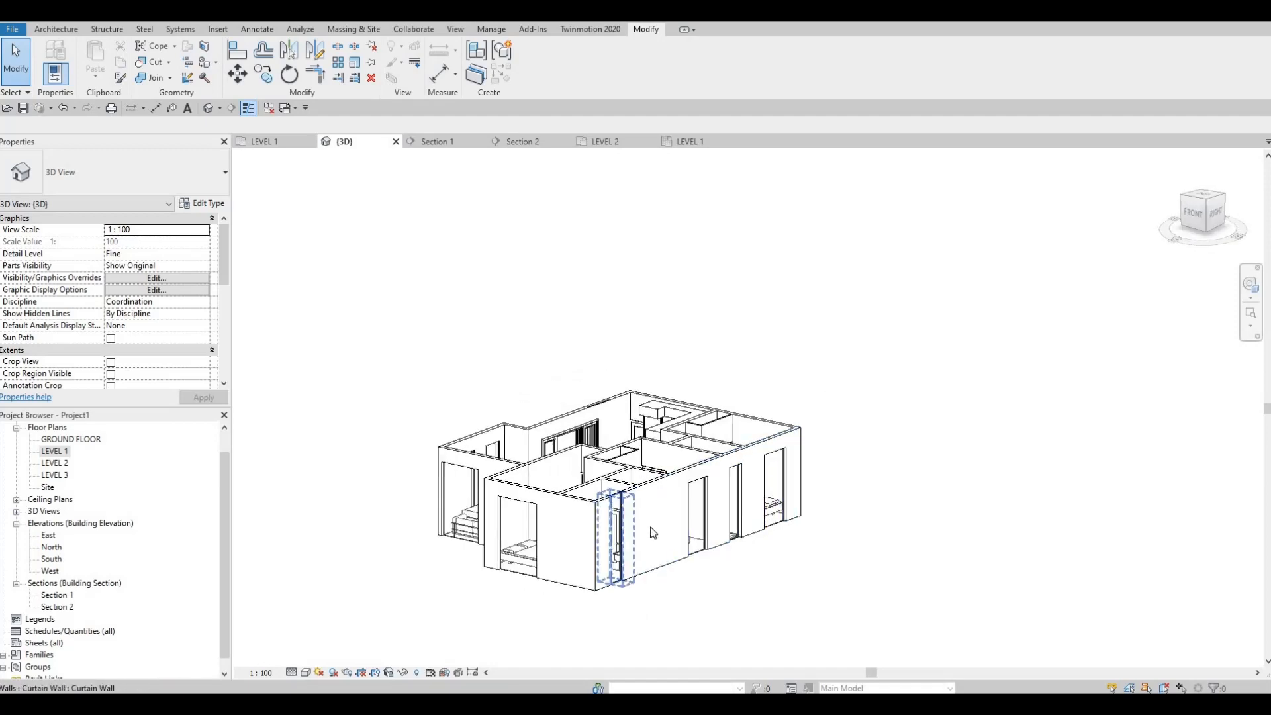
scroll(666, 536, "up", 4)
key("a")
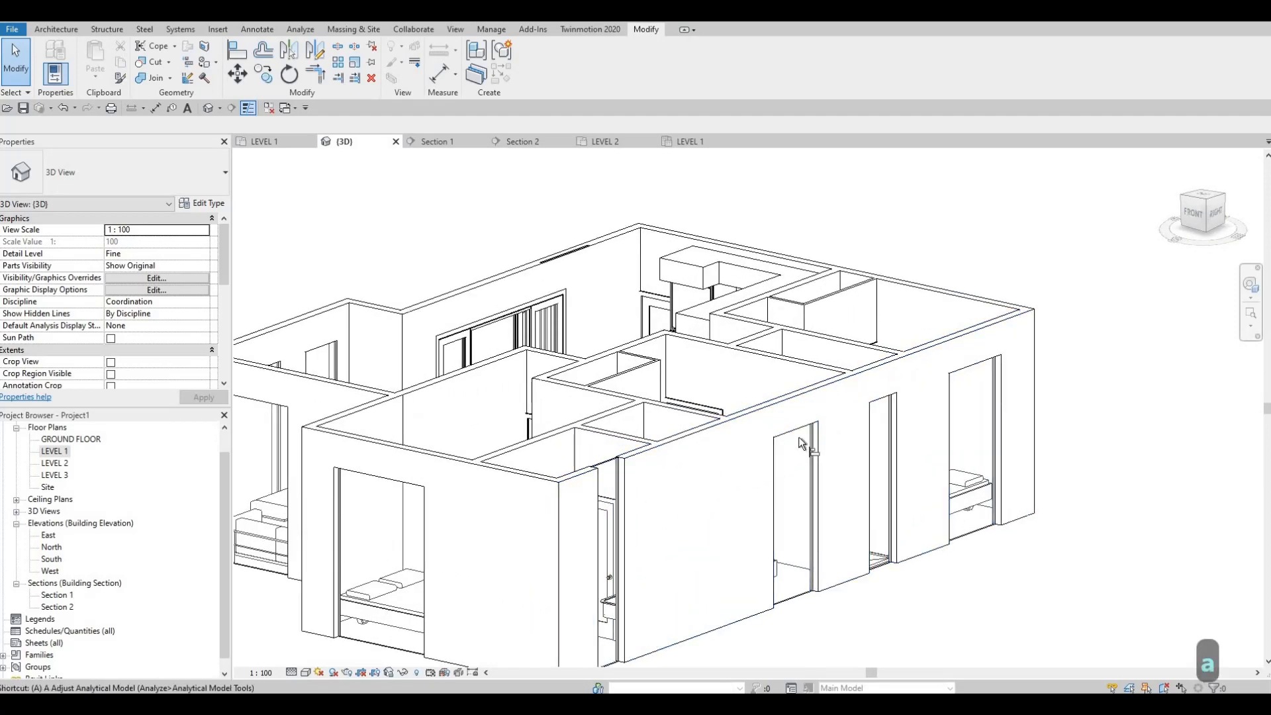
key("l")
left_click(606, 467)
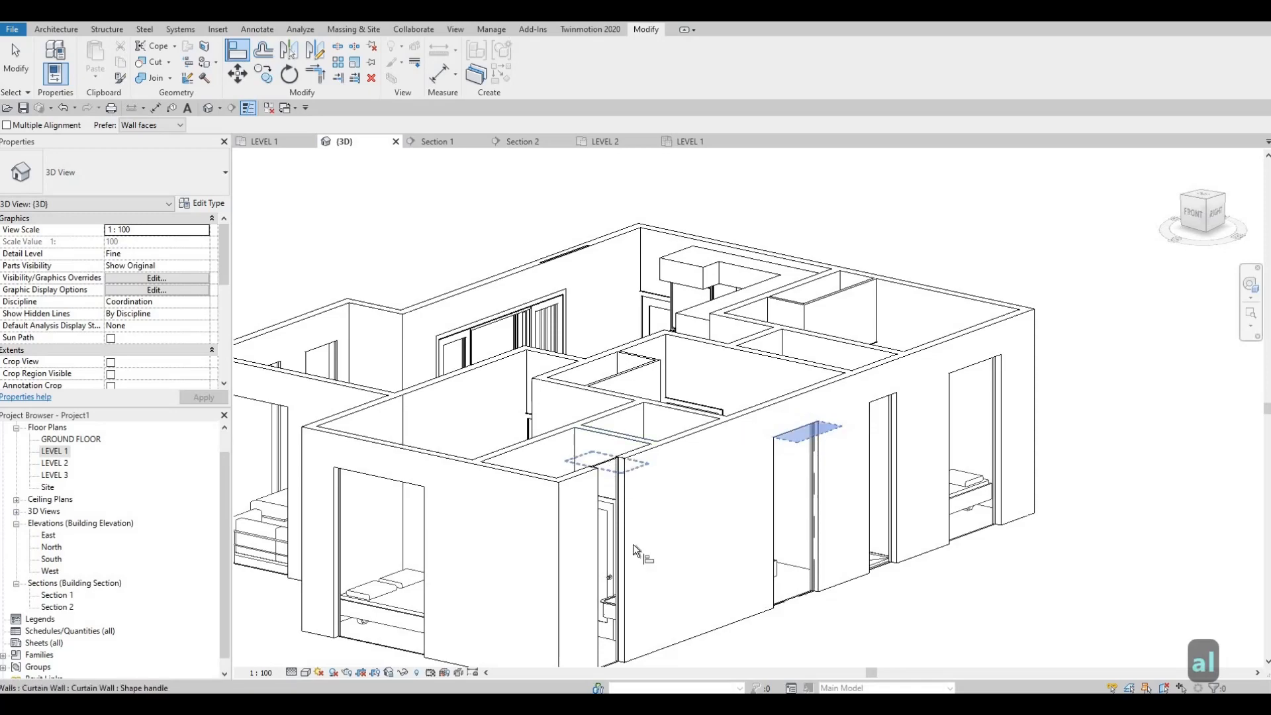
key("Escape")
scroll(633, 550, "down", 2)
middle_click_drag(569, 539, 440, 517, "shift")
scroll(439, 516, "up", 4)
key("Escape")
key("Escape")
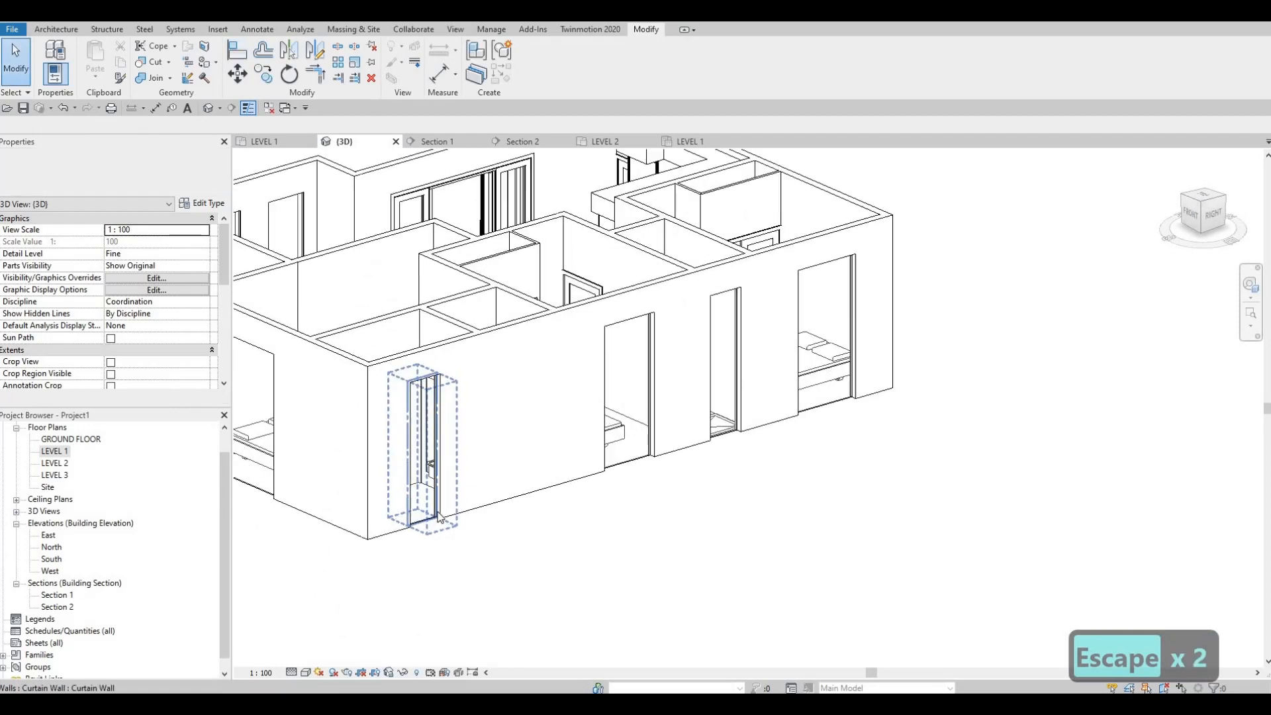
Raise the base of the front bathroom's narrow curtain wall to an offset of about 1755 mm, making it a high window
left_click(429, 528)
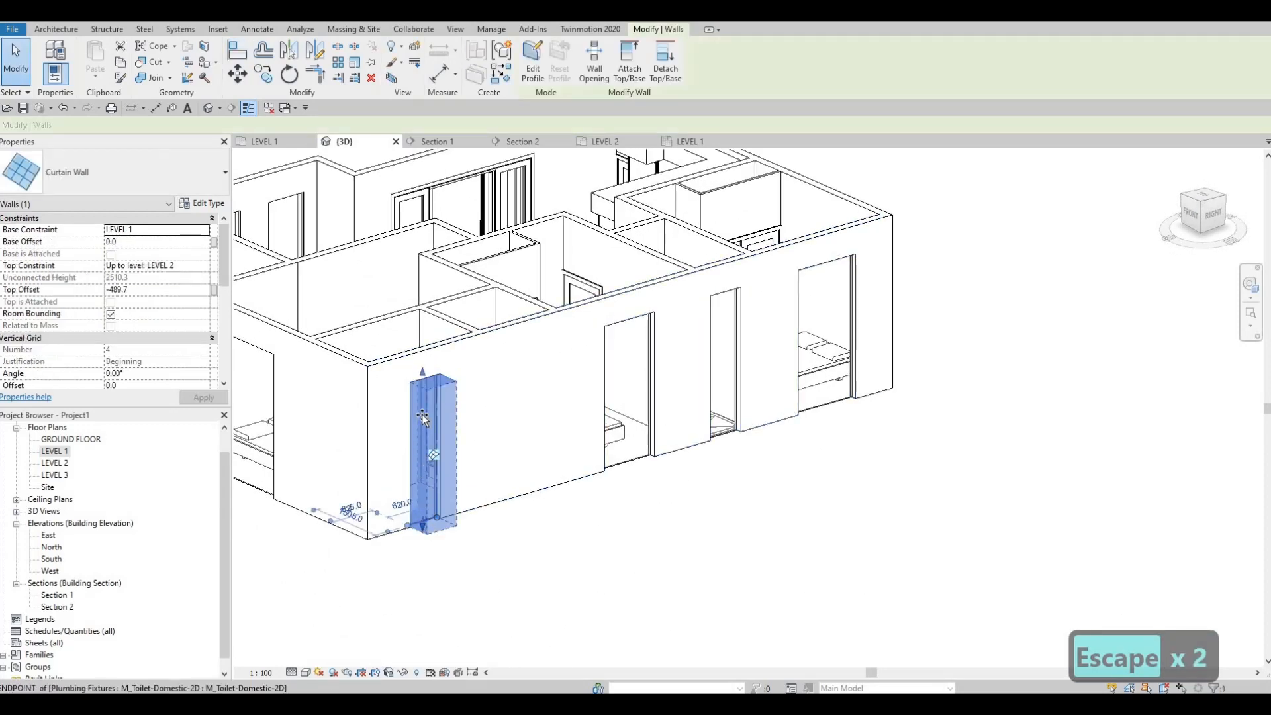
key("Escape")
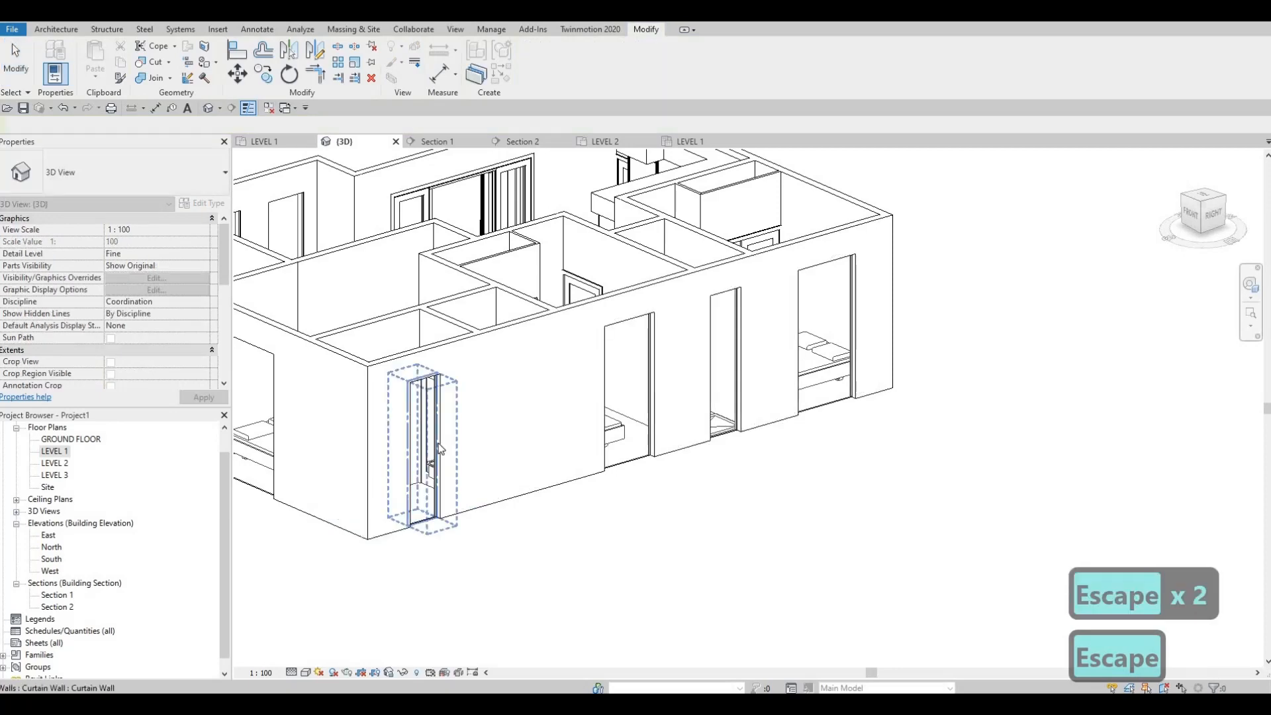
key("Escape")
key("Escape")
left_click(426, 526)
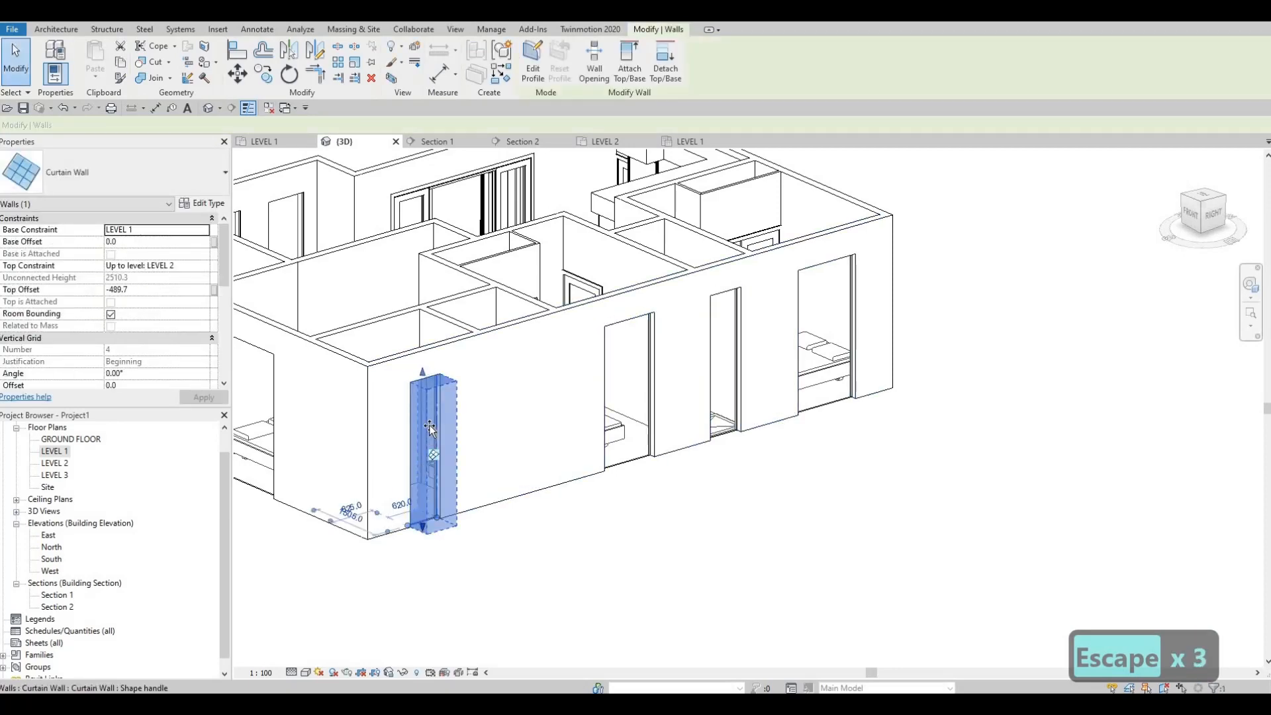
left_click_drag(427, 424, 424, 415)
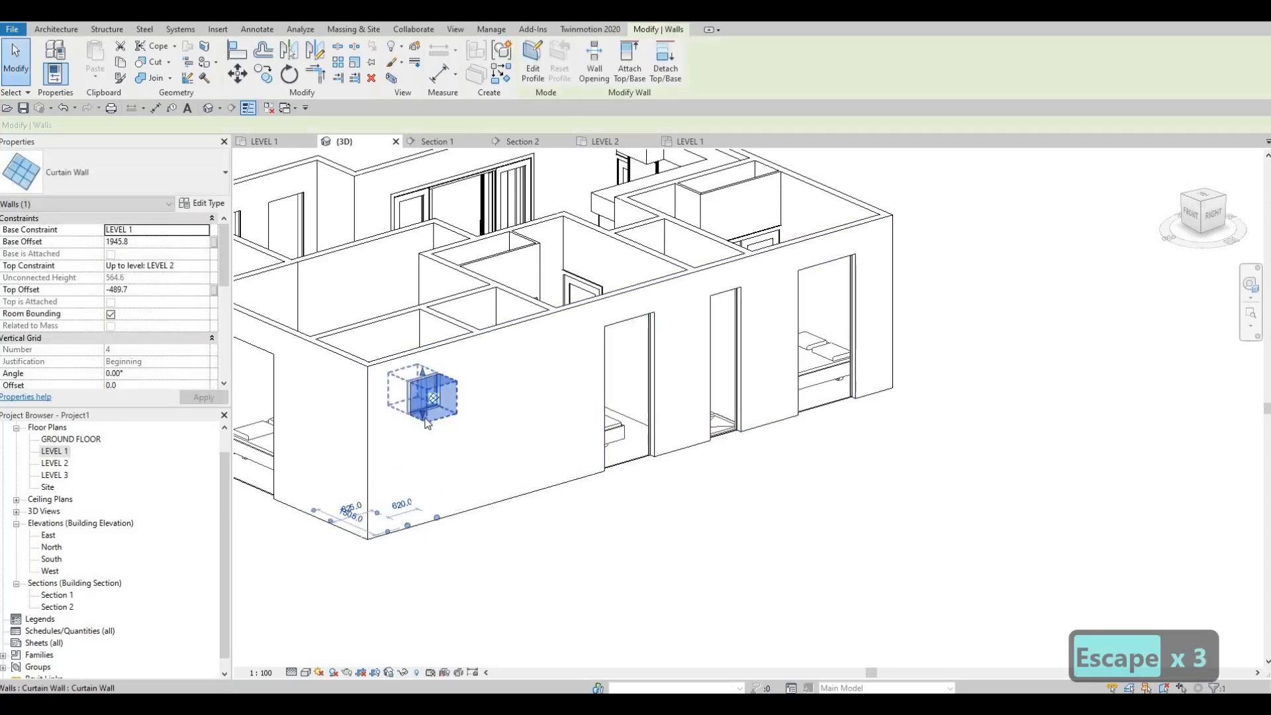
scroll(425, 416, "up", 2)
key("Escape")
key("Escape")
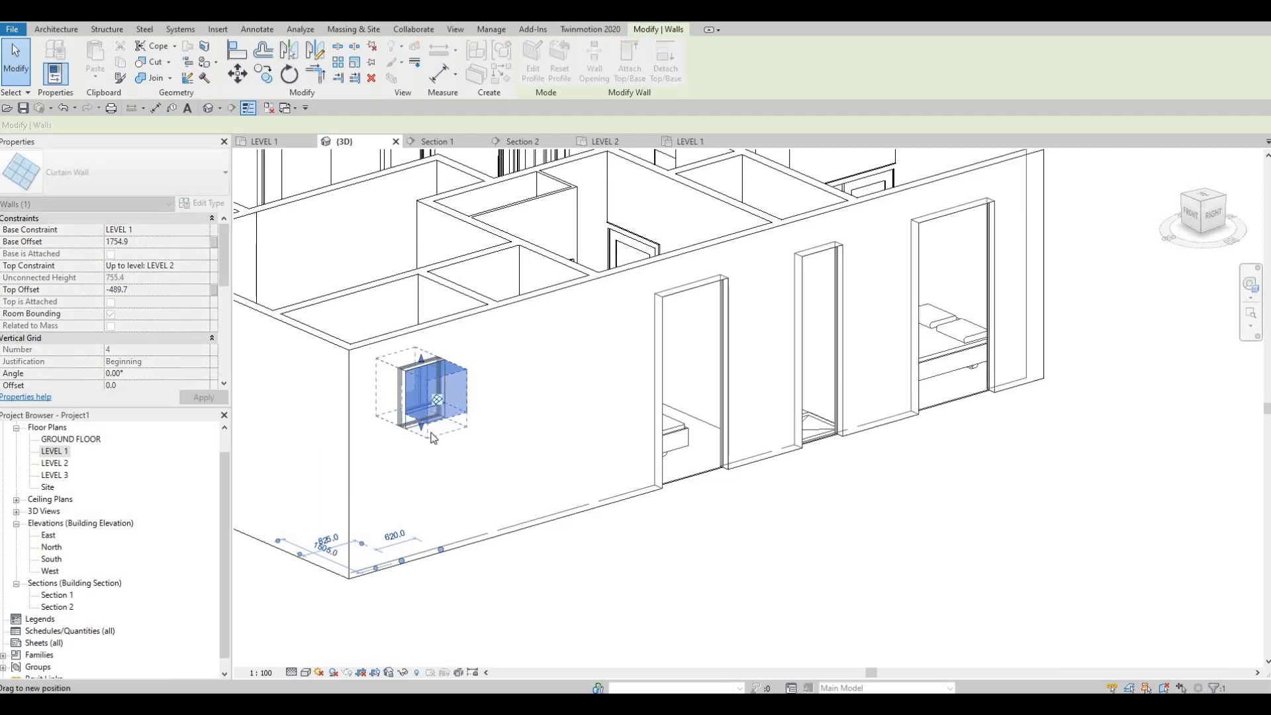
Align the base of the other narrow curtain wall in the east exterior wall with the raised base of the front bathroom's window
key("a")
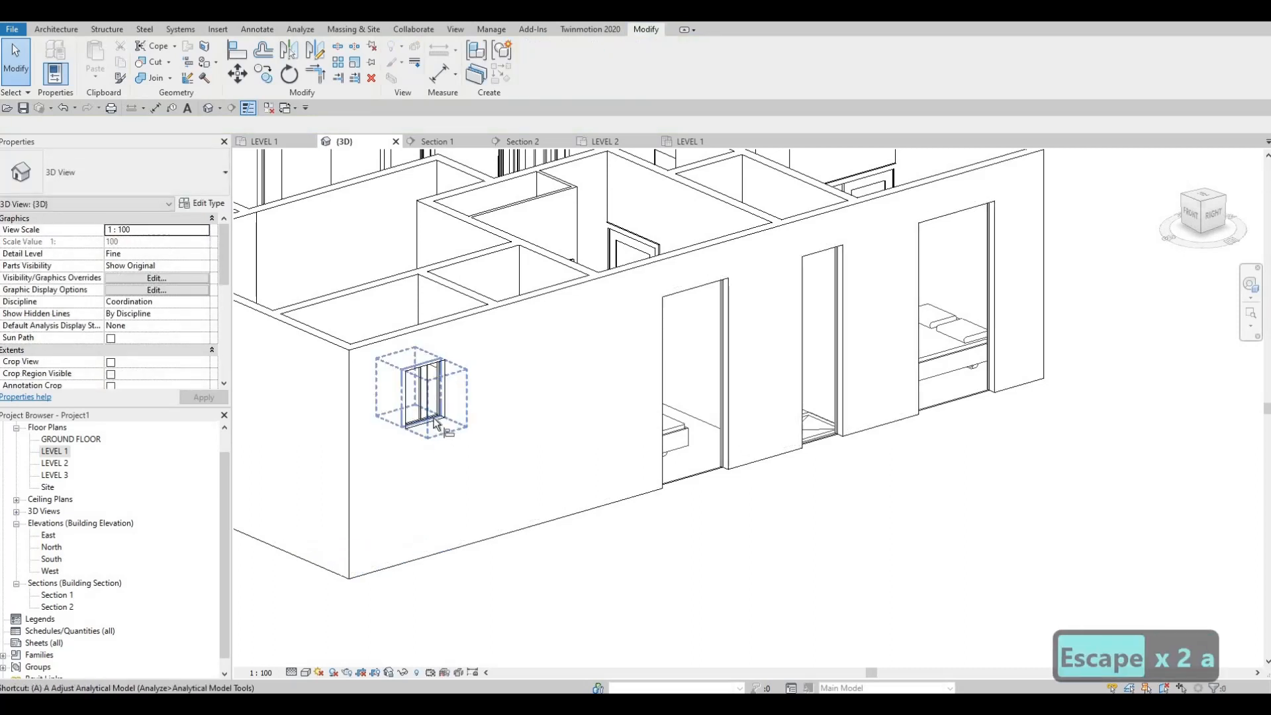
key("l")
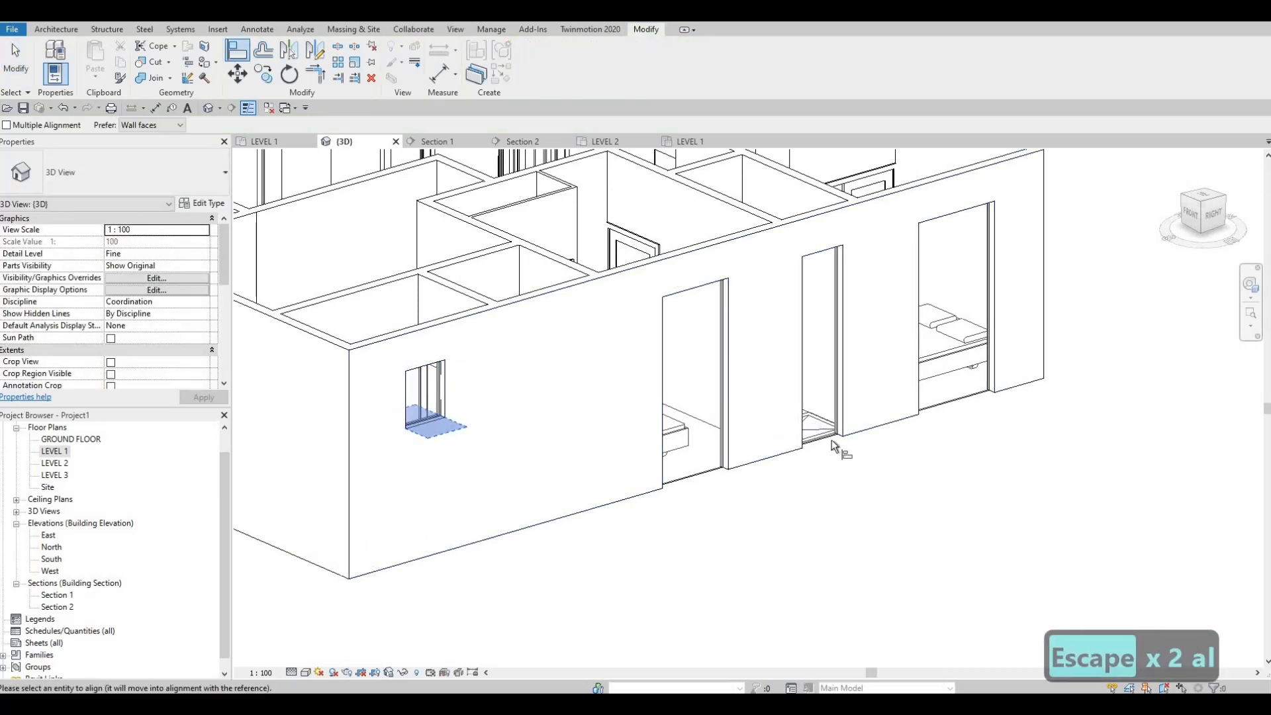
key("Escape")
middle_click_drag(979, 601, 806, 506, "shift")
scroll(807, 506, "down", 3)
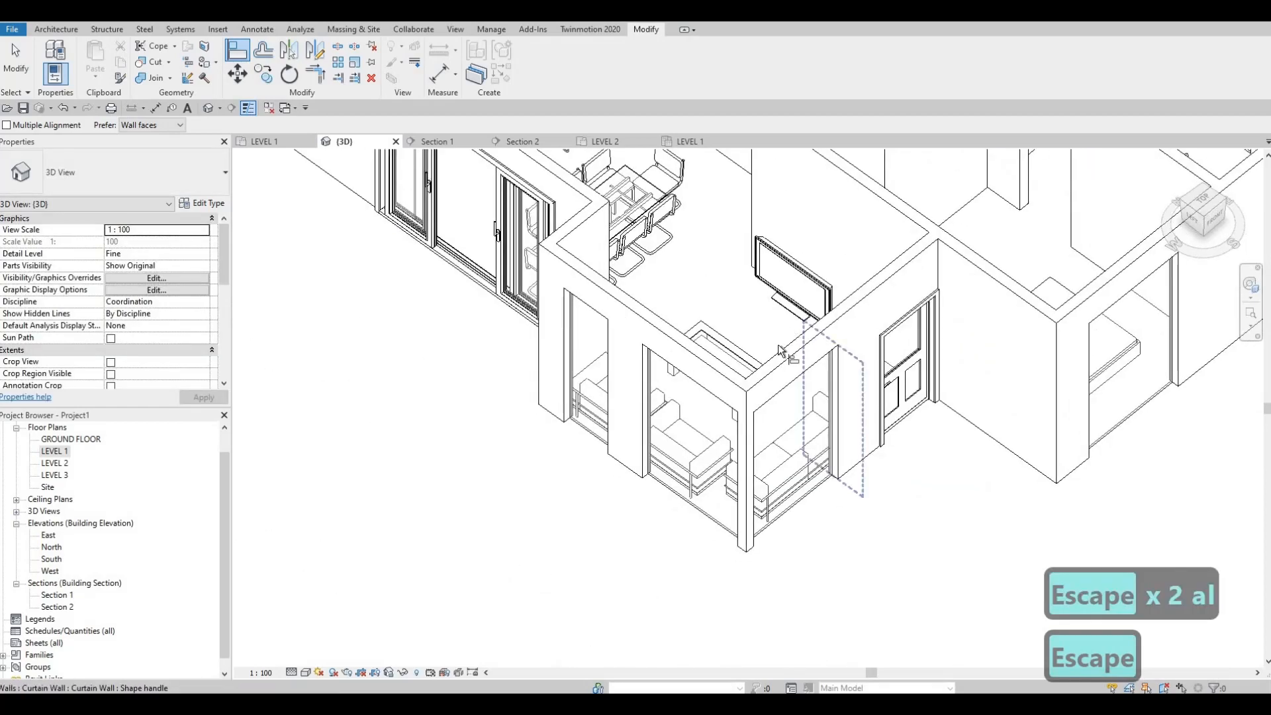
middle_click_drag(768, 412, 794, 216, "shift")
scroll(700, 295, "up", 3)
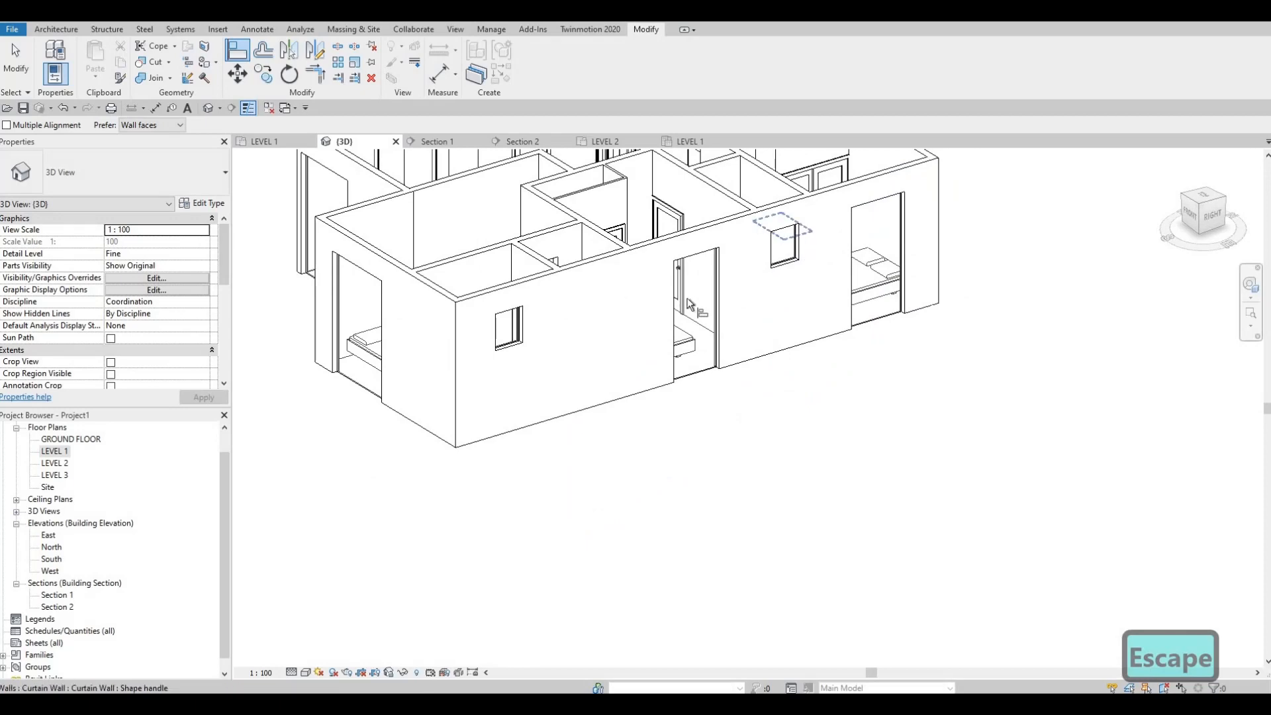
scroll(687, 298, "down", 2)
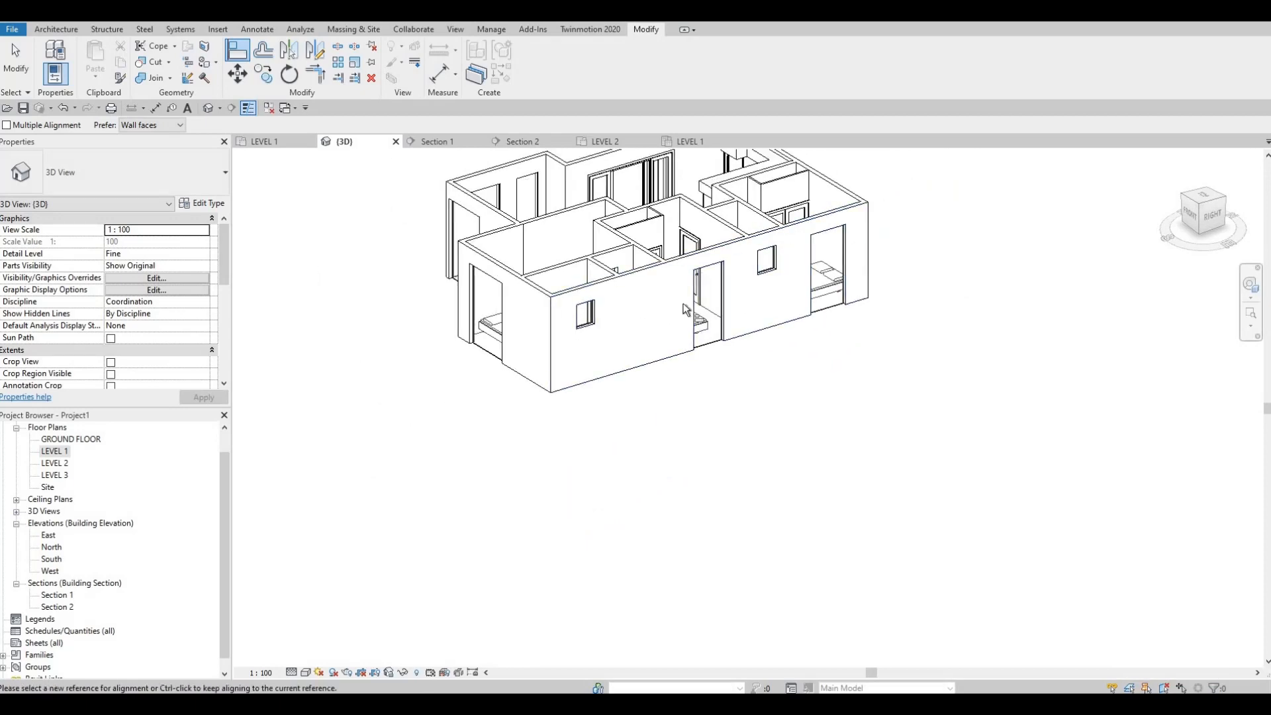
scroll(639, 311, "up", 2)
middle_click_drag(647, 329, 750, 341, "shift")
key("Escape")
Raise the base of the living room's south curtain wall beside the entrance door to an offset of about 800 mm
middle_click_drag(638, 344, 686, 333, "shift")
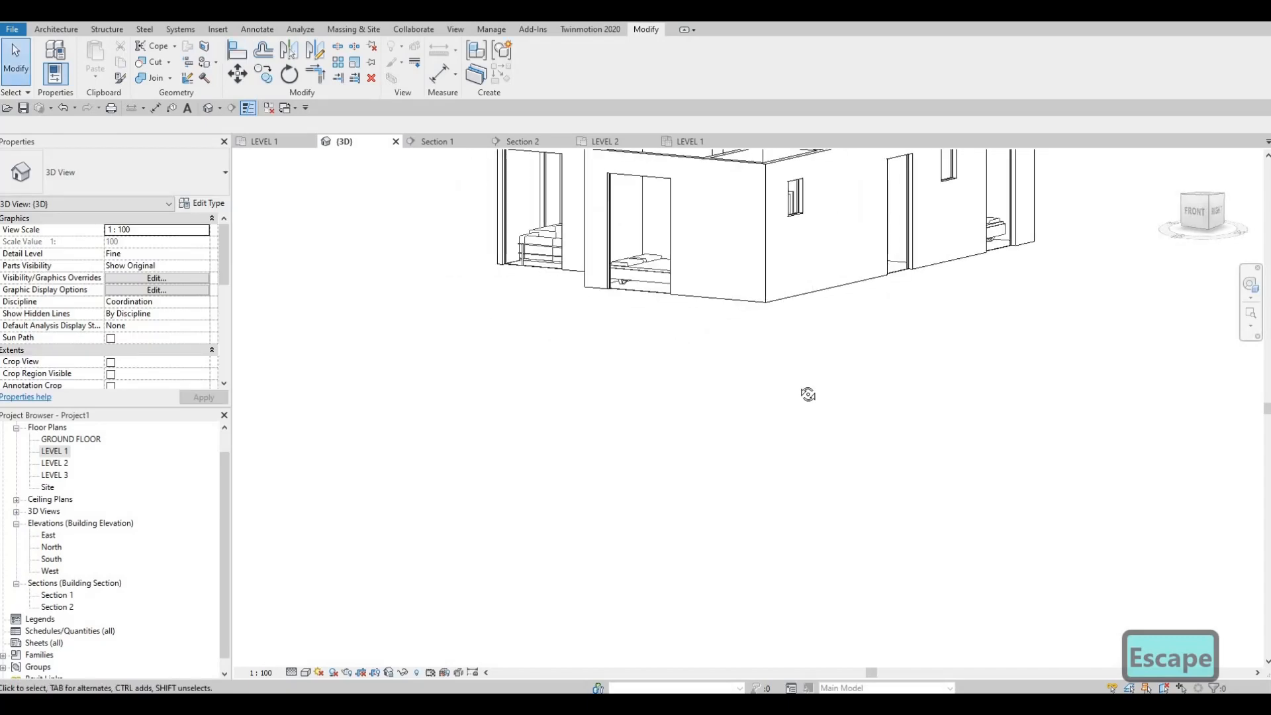
key("Escape")
middle_click_drag(774, 352, 800, 349, "shift")
scroll(800, 349, "up", 1)
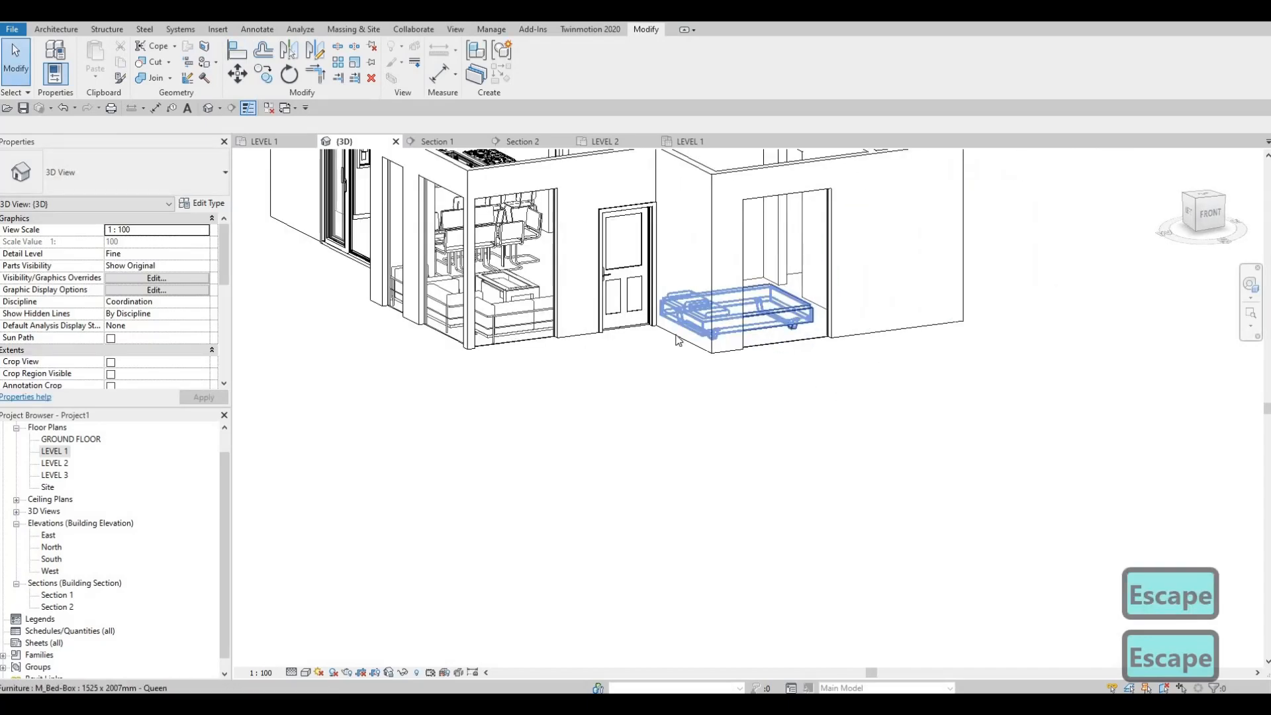
key("F1")
middle_click_drag(515, 432, 502, 442, "shift")
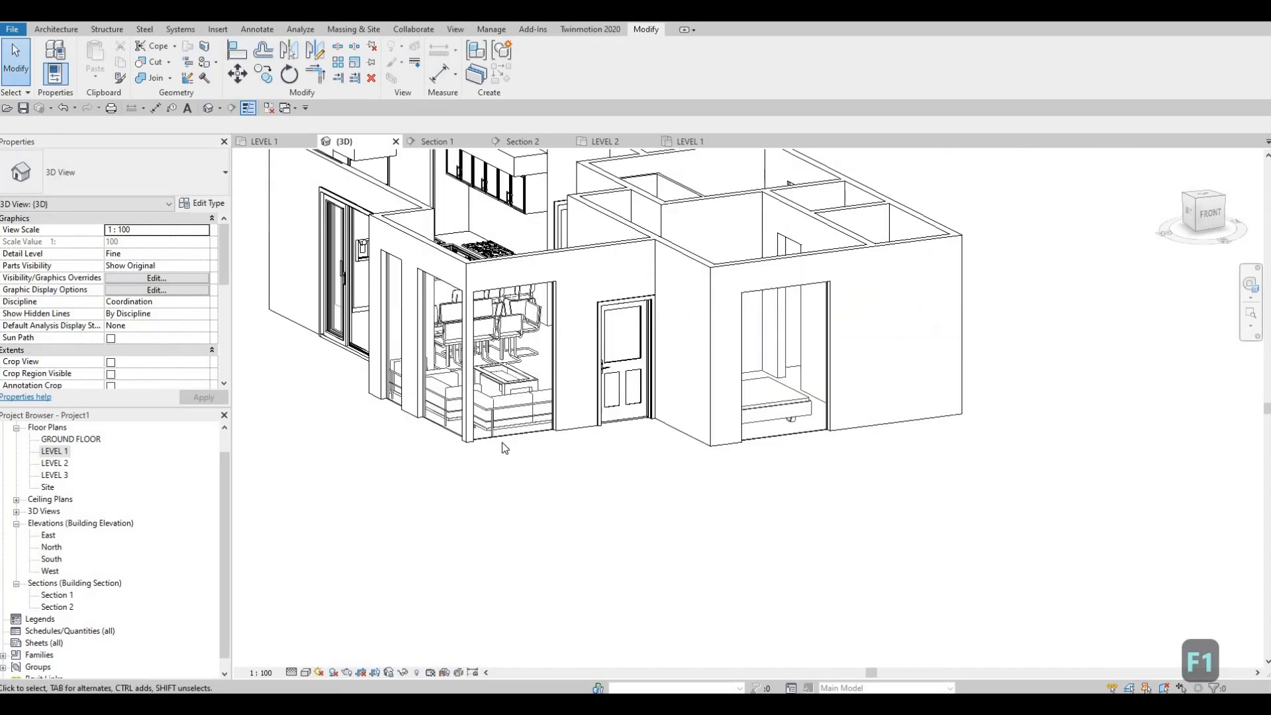
scroll(502, 443, "up", 2)
left_click(513, 433)
left_click_drag(512, 433, 506, 369)
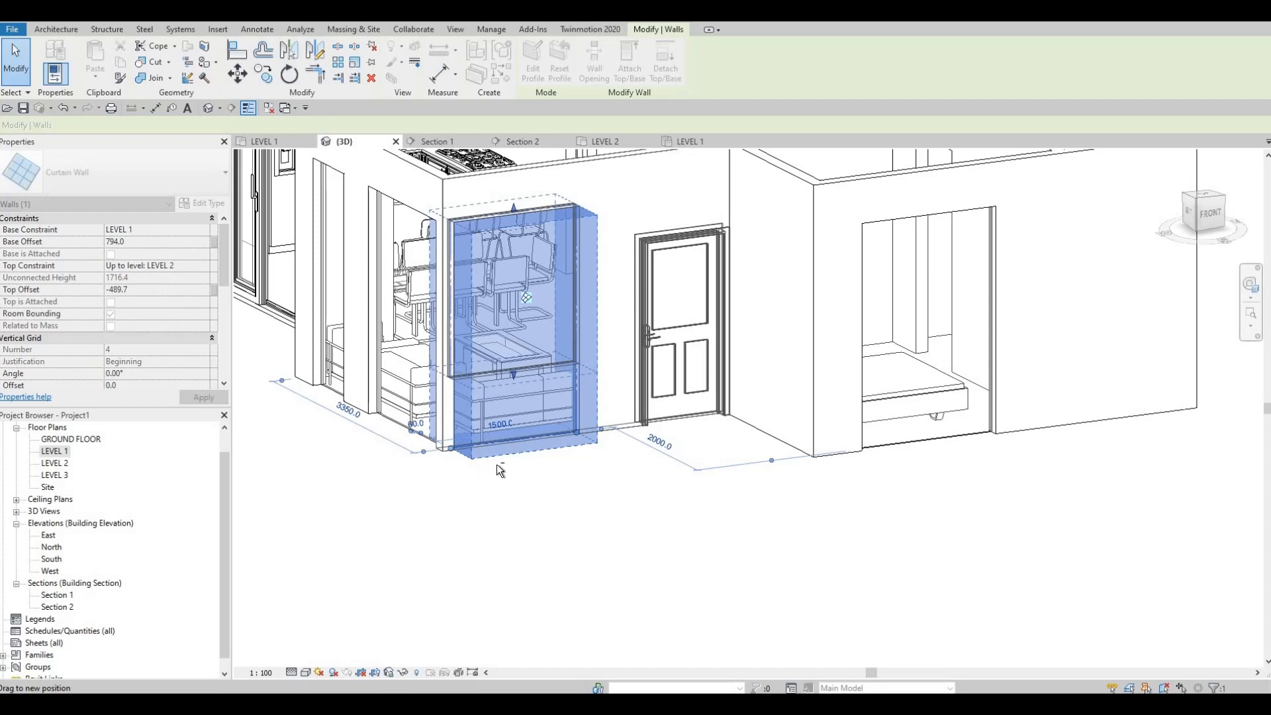
scroll(495, 467, "down", 2)
key("Escape")
Align the bases of the living room's two west curtain walls with the raised base of its south curtain wall
mouse_move(520, 511)
middle_mouse_down()
mouse_move(542, 505)
mouse_move(527, 506)
middle_mouse_up()
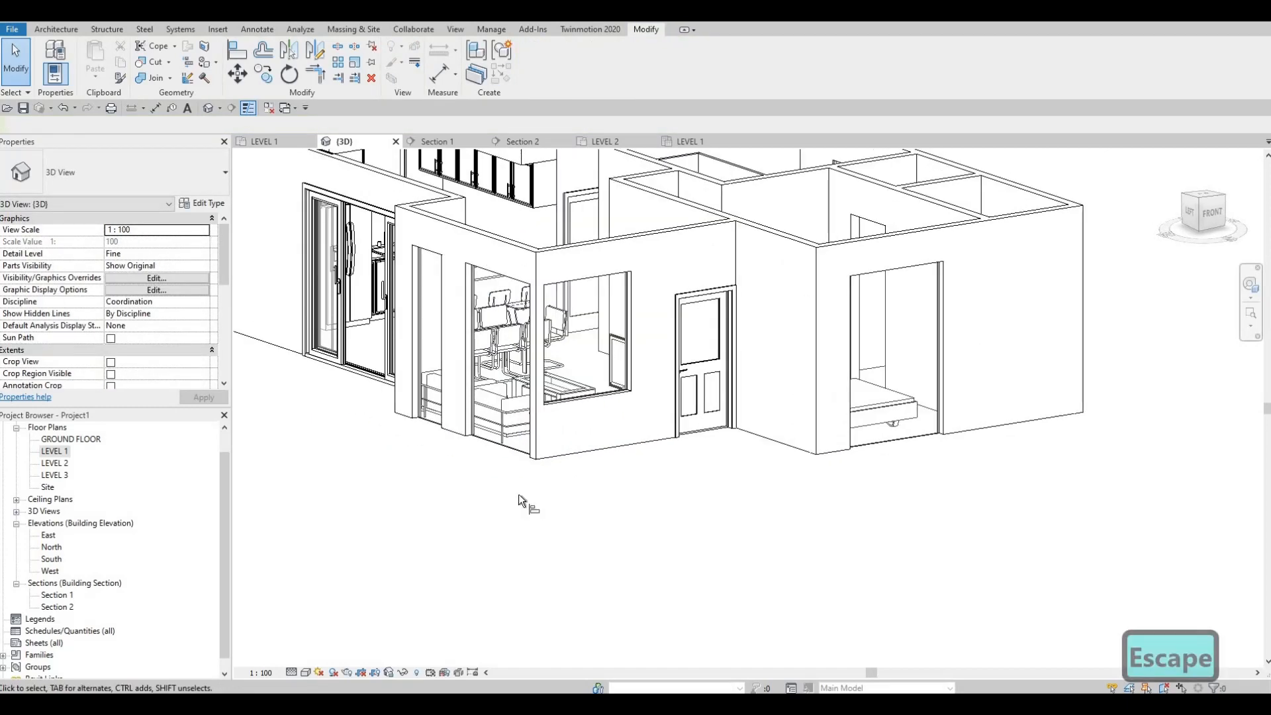
key("a")
key("l")
left_click(601, 396)
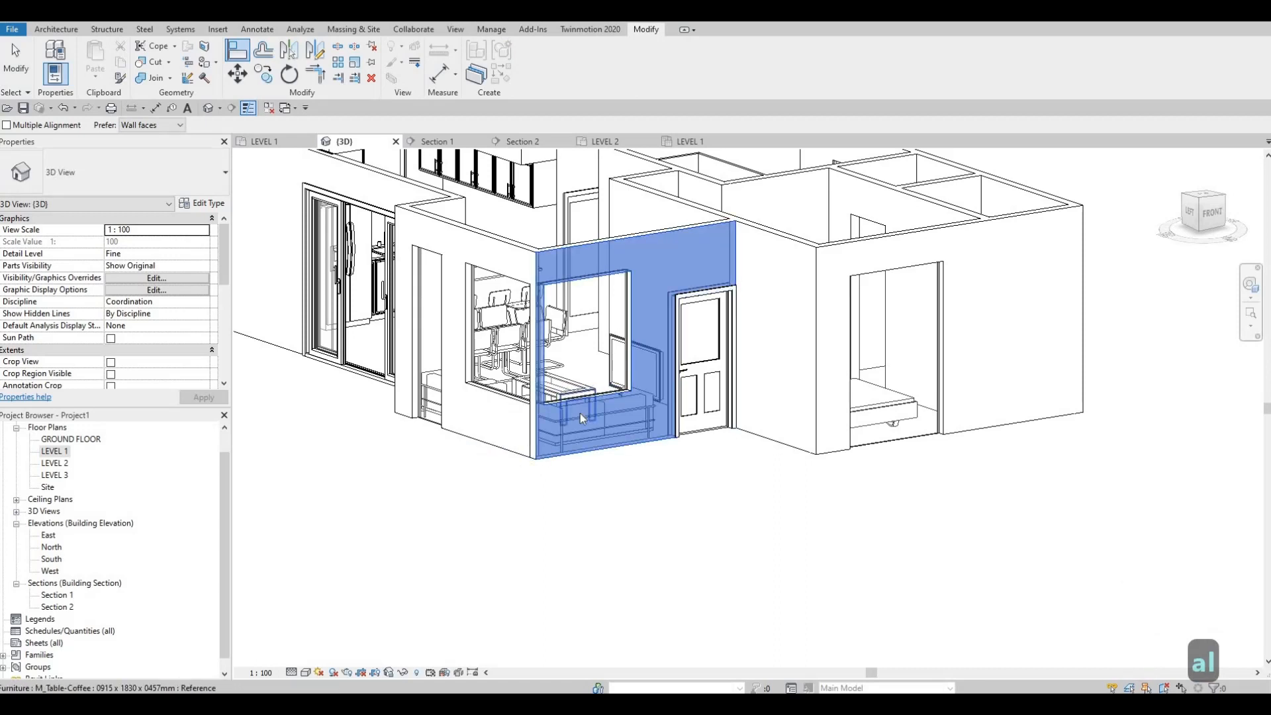
key("Escape")
key("Escape")
key("a")
key("l")
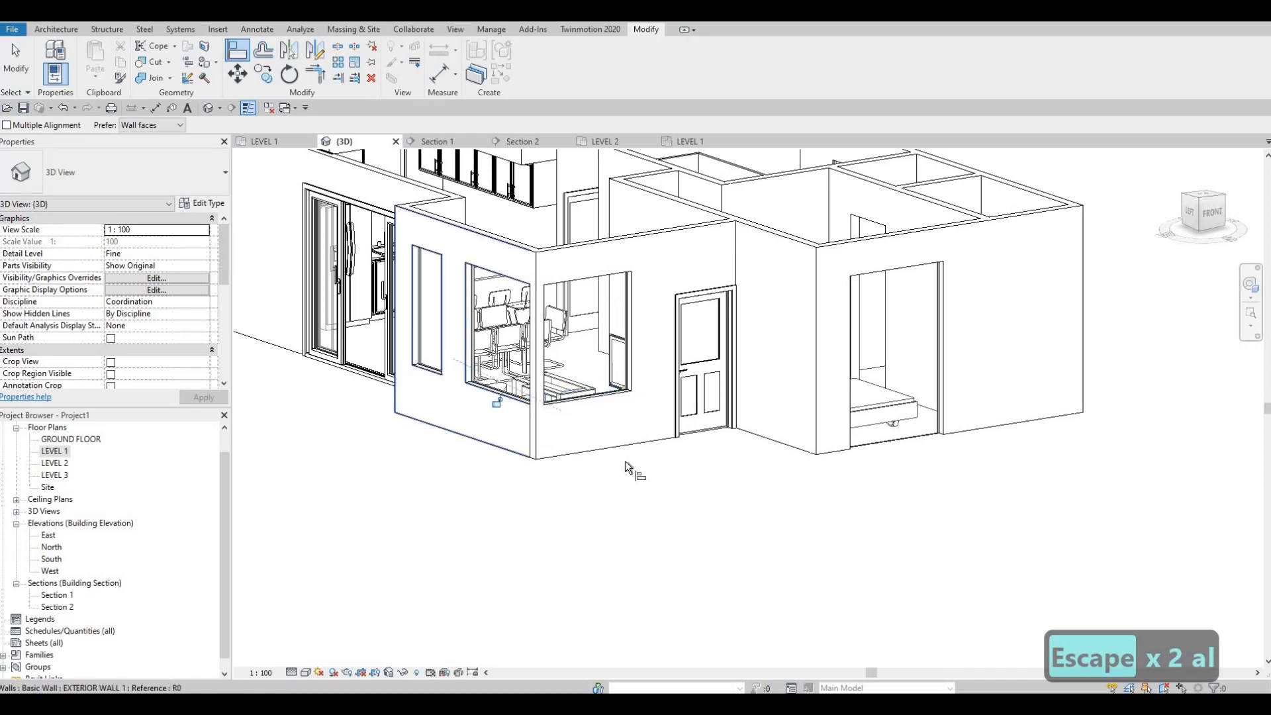
Align the bases of the front bedroom's south and the middle and rear bedrooms' east curtain walls with the living room's south curtain wall
middle_click_drag(625, 485, 480, 504)
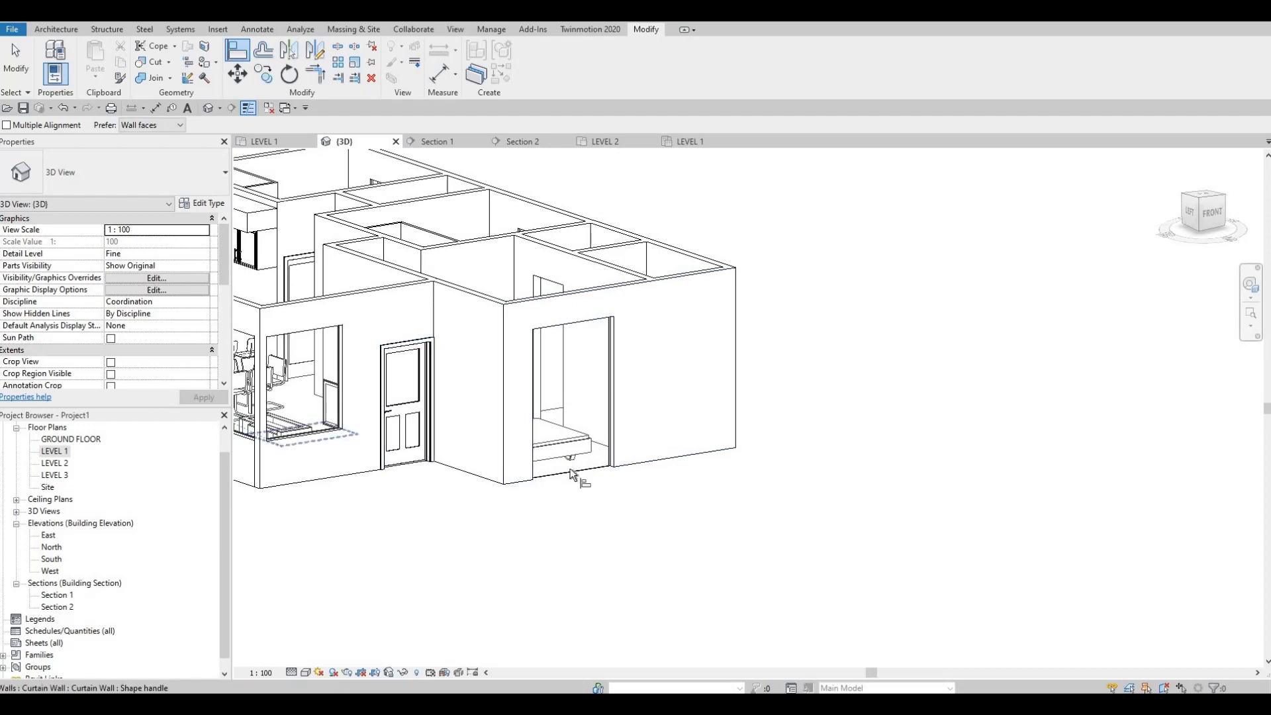
middle_click_drag(665, 517, 523, 495, "shift")
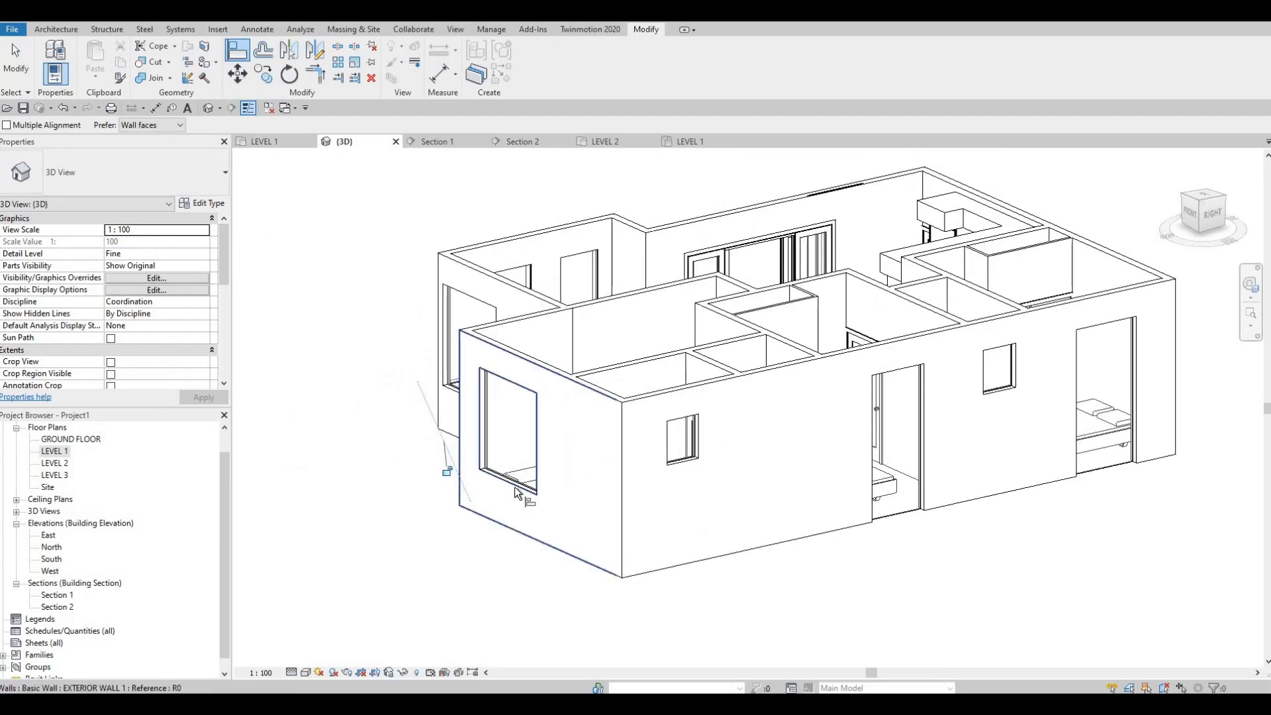
left_click(519, 489)
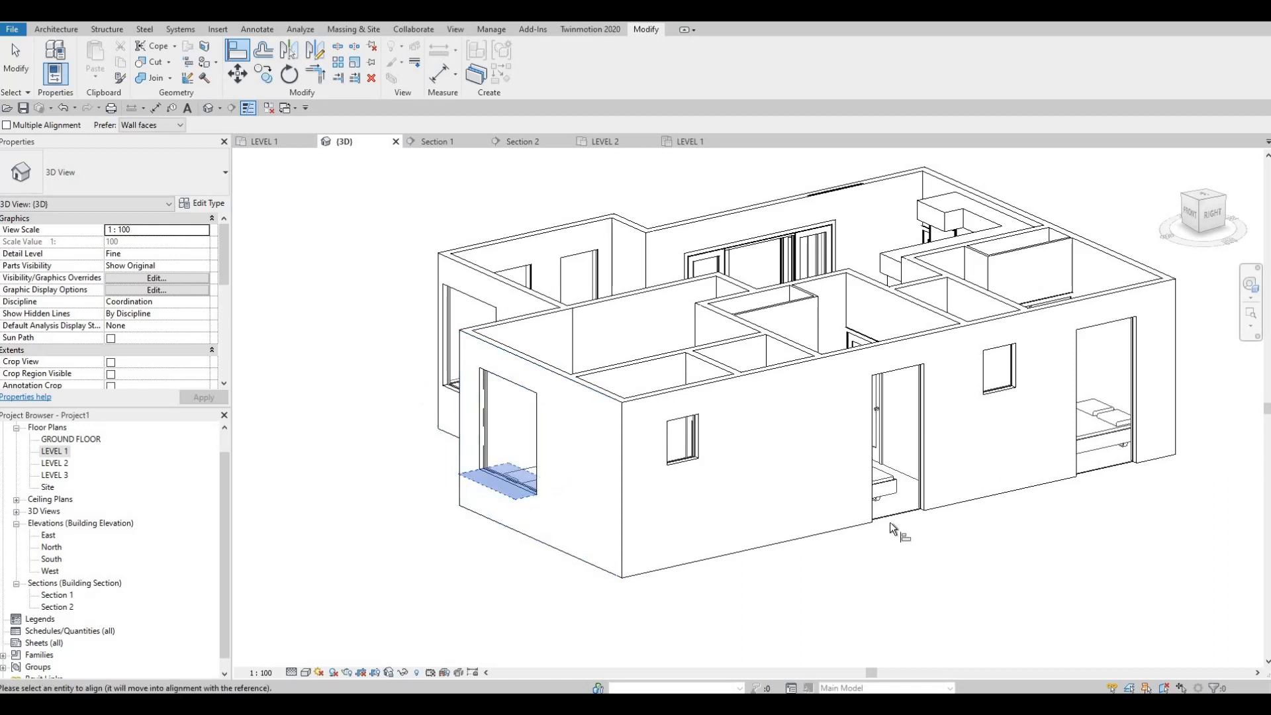
left_click(900, 515)
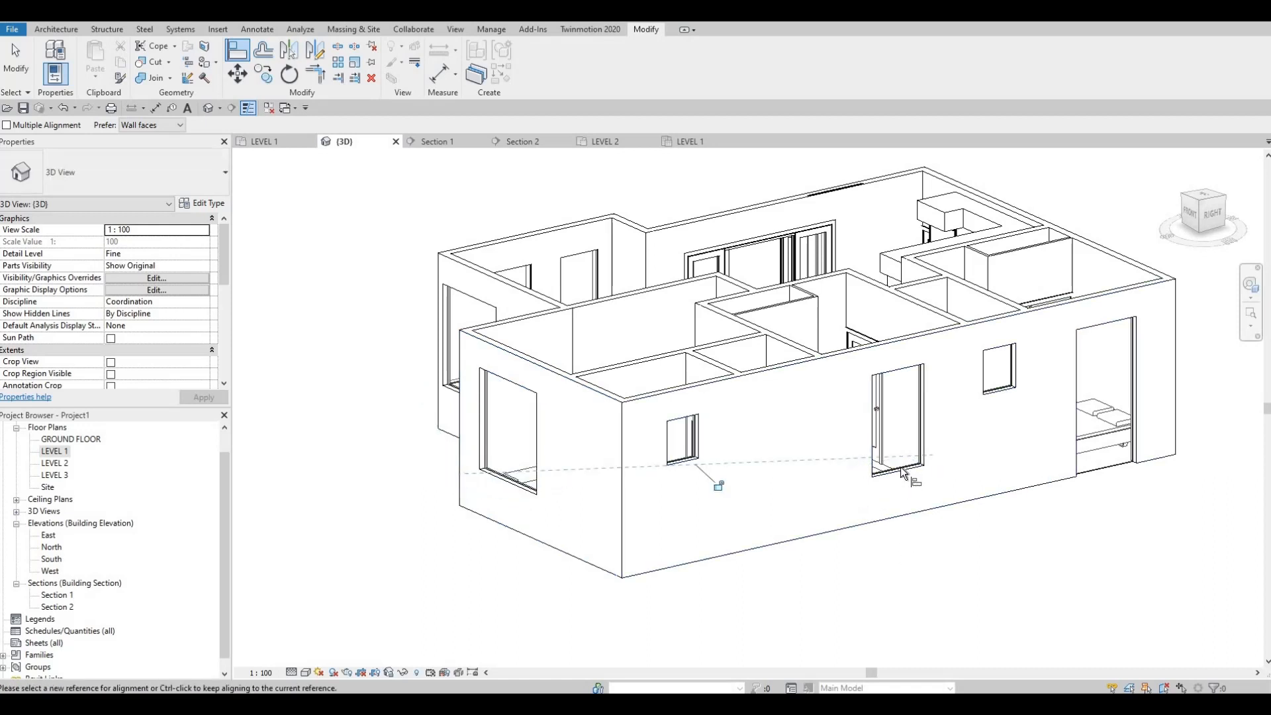
left_click(900, 471)
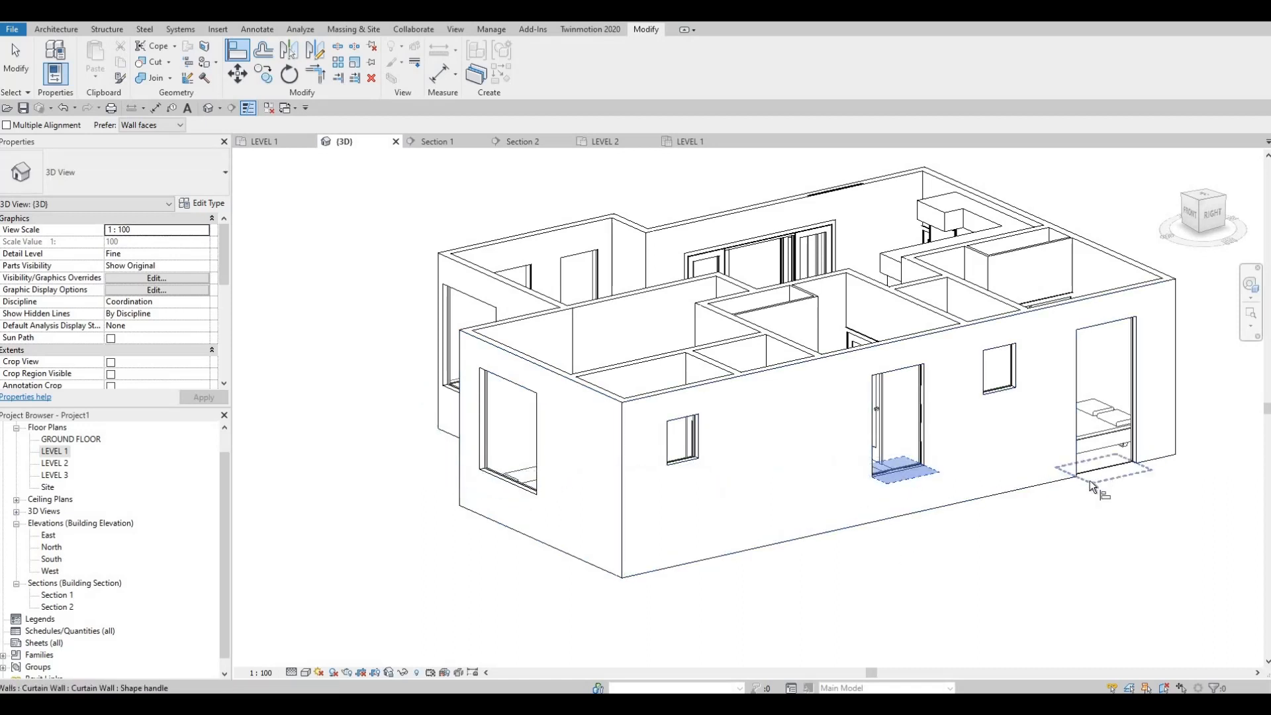
left_click(1090, 475)
middle_click_drag(809, 537, 745, 523, "shift")
left_click(735, 527)
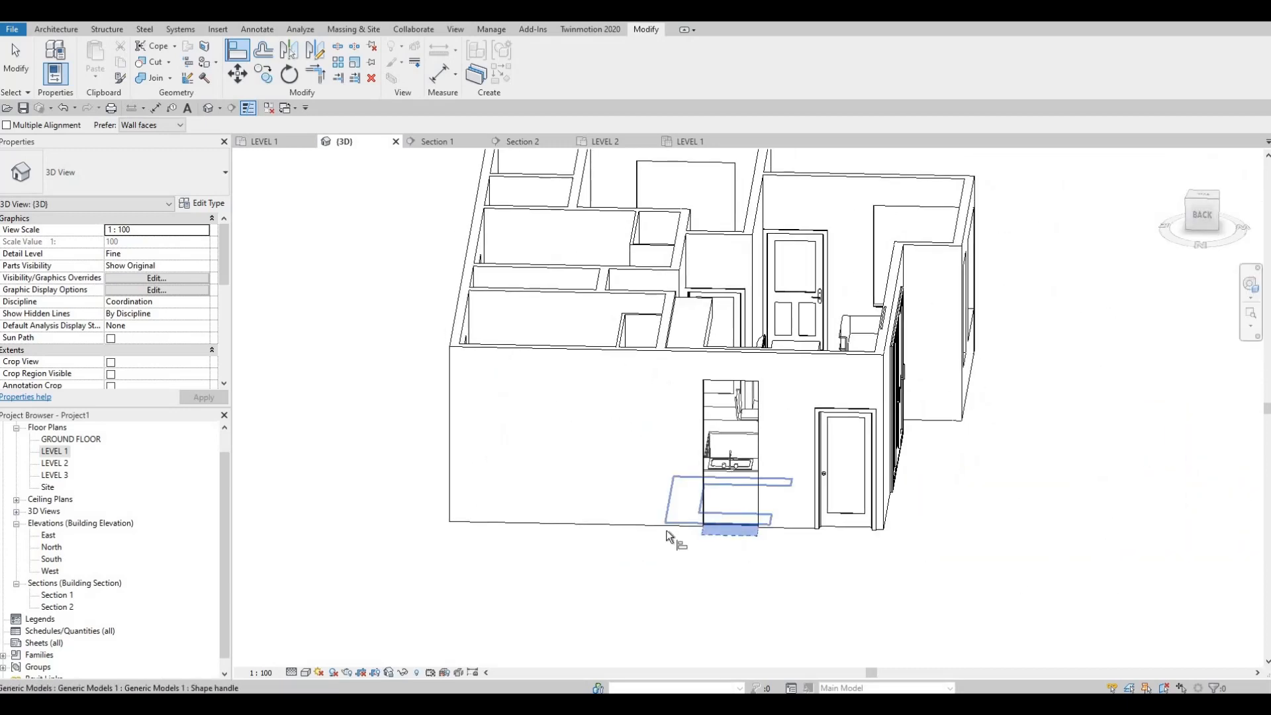
key("Escape")
middle_click_drag(695, 601, 779, 583, "shift")
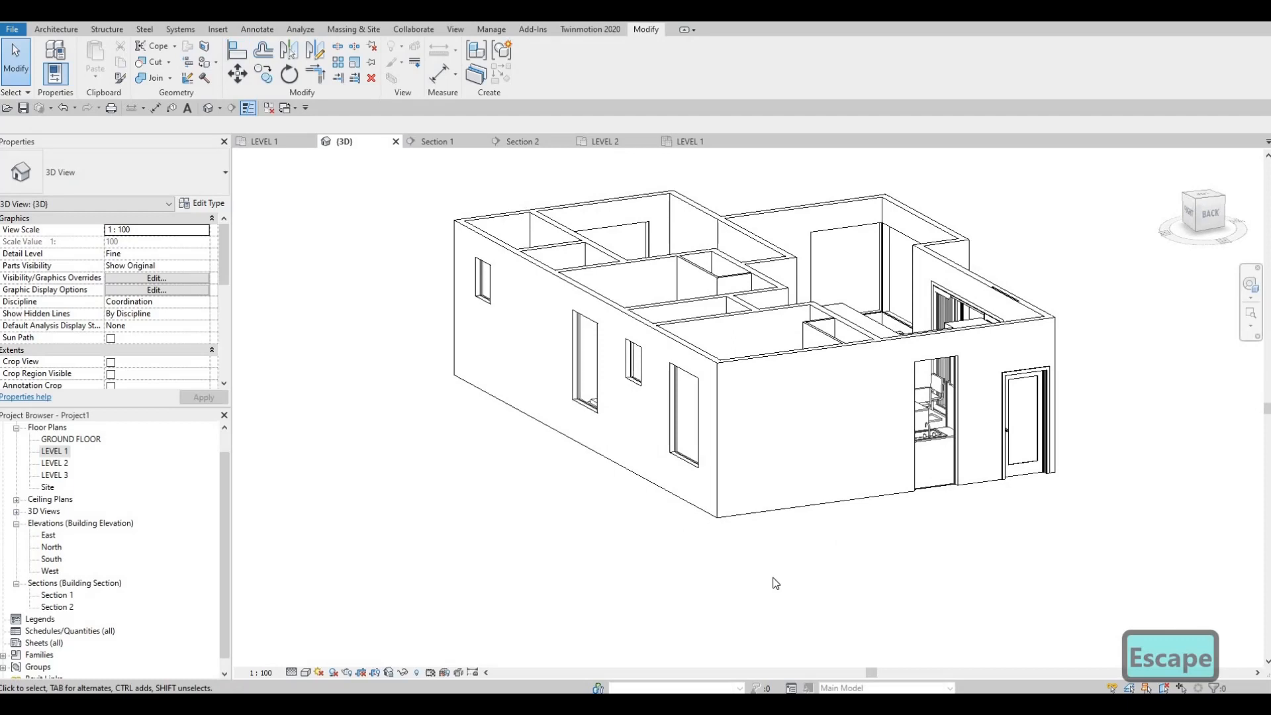
Align the base of the kitchen's north curtain wall with the raised base of the rear bedroom's east curtain wall
key("a")
key("l")
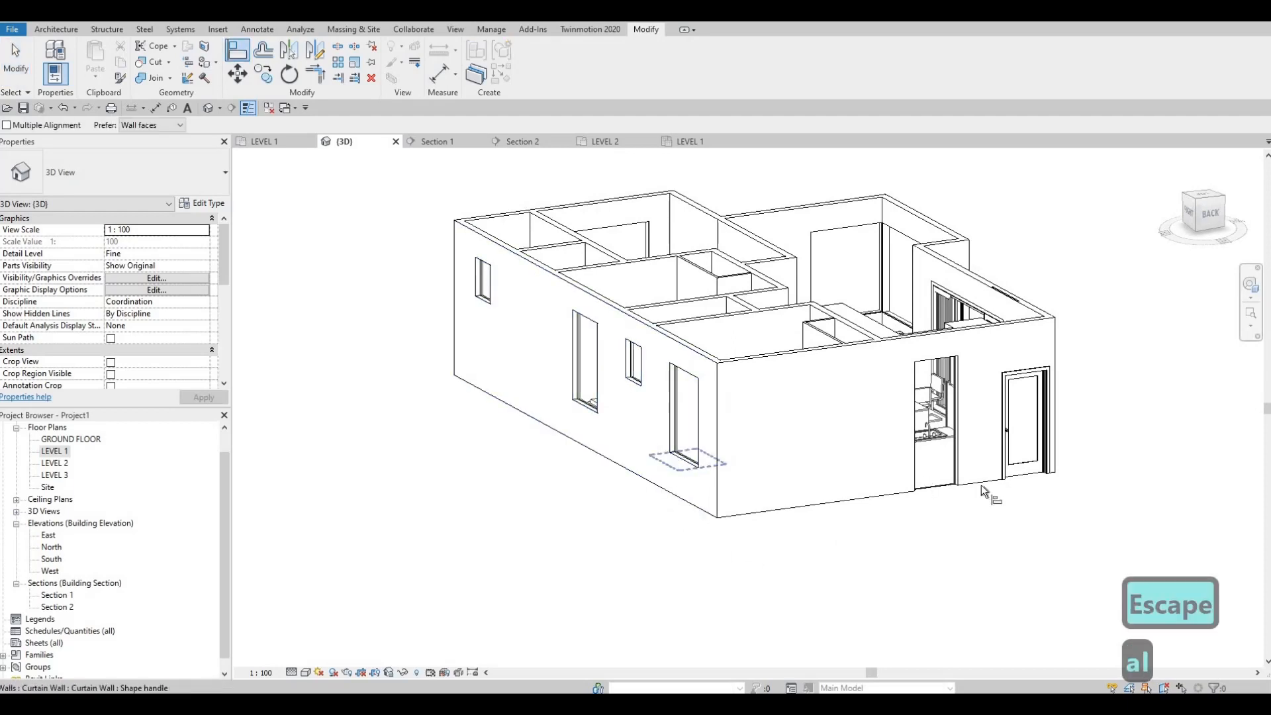
left_click(963, 495)
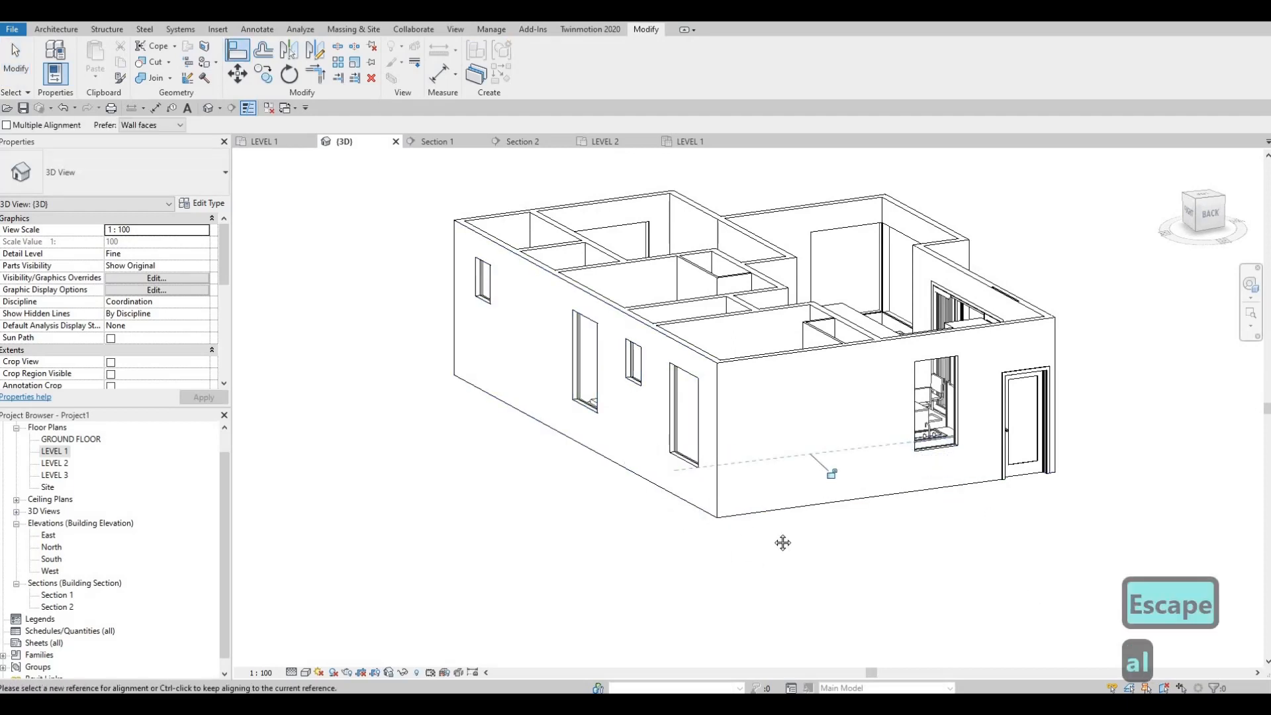
middle_click_drag(783, 543, 662, 602, "shift")
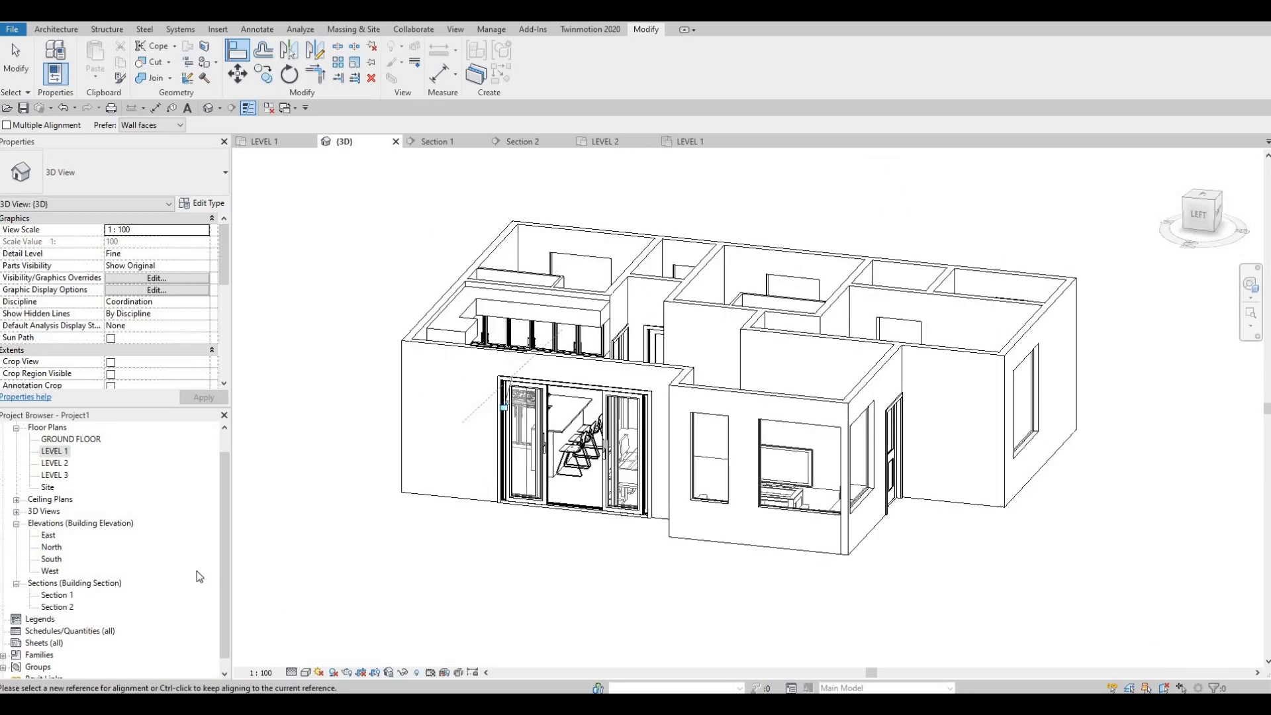
key("Escape")
key("Escape")
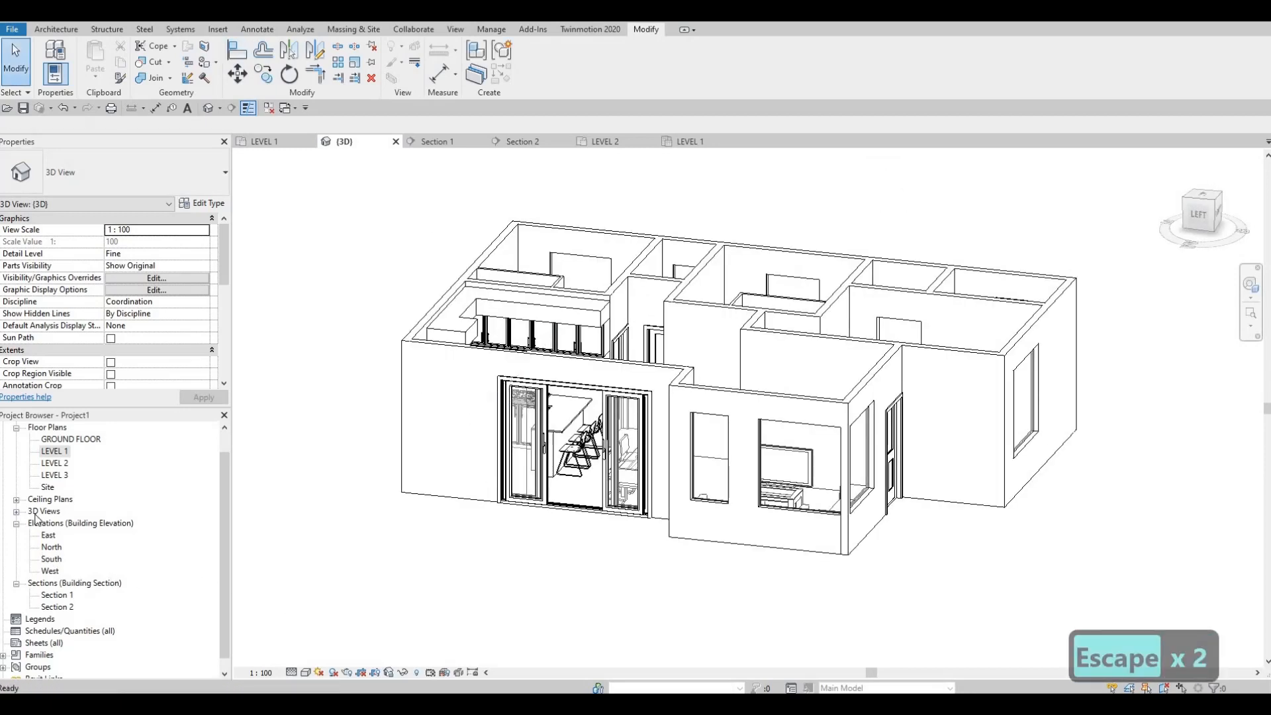
On the Level 1 plan, shorten the living room's southern west curtain wall by moving its north end southward
double_click(54, 450)
scroll(621, 376, "down", 3)
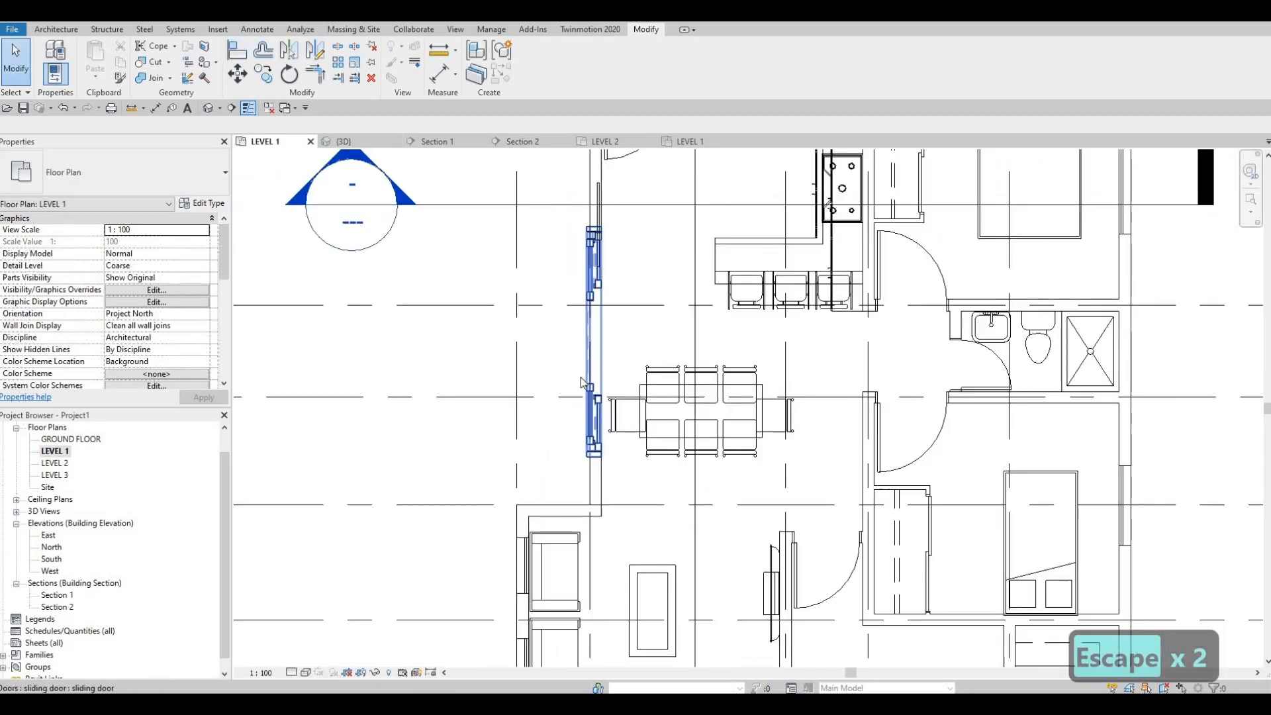
middle_click_drag(548, 571, 582, 340)
scroll(568, 414, "up", 2)
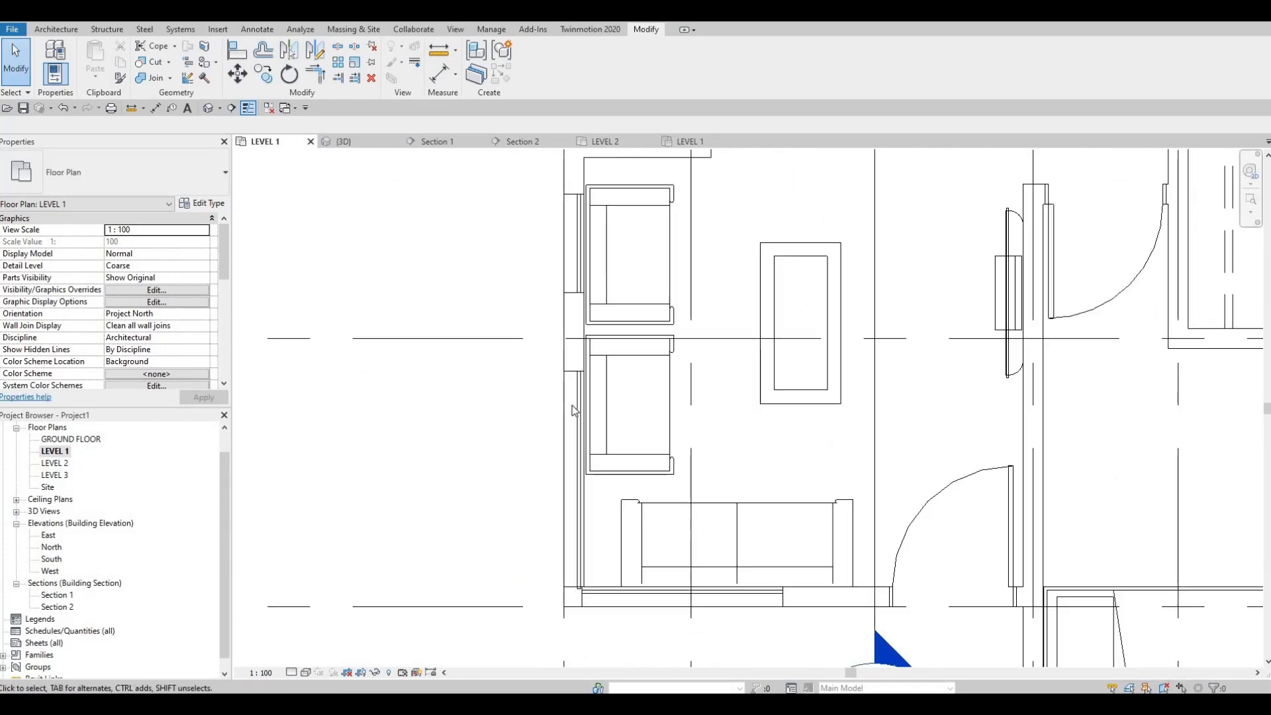
left_click(576, 381)
left_click_drag(574, 370, 556, 478)
key("Escape")
key("Escape")
middle_click_drag(574, 306, 553, 413)
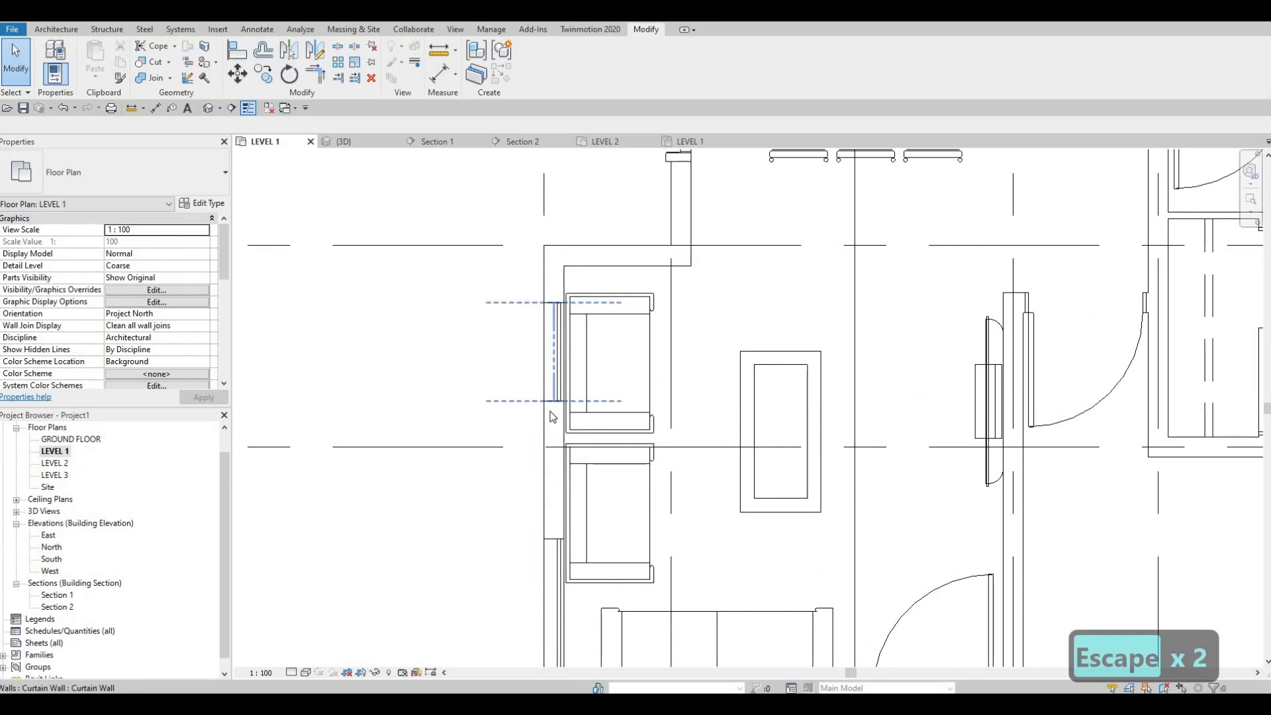
Shorten the living room's northern west curtain wall from its south end to about 360 mm long
left_click(555, 403)
left_click_drag(554, 401, 554, 351)
key("Escape")
scroll(546, 340, "up", 2)
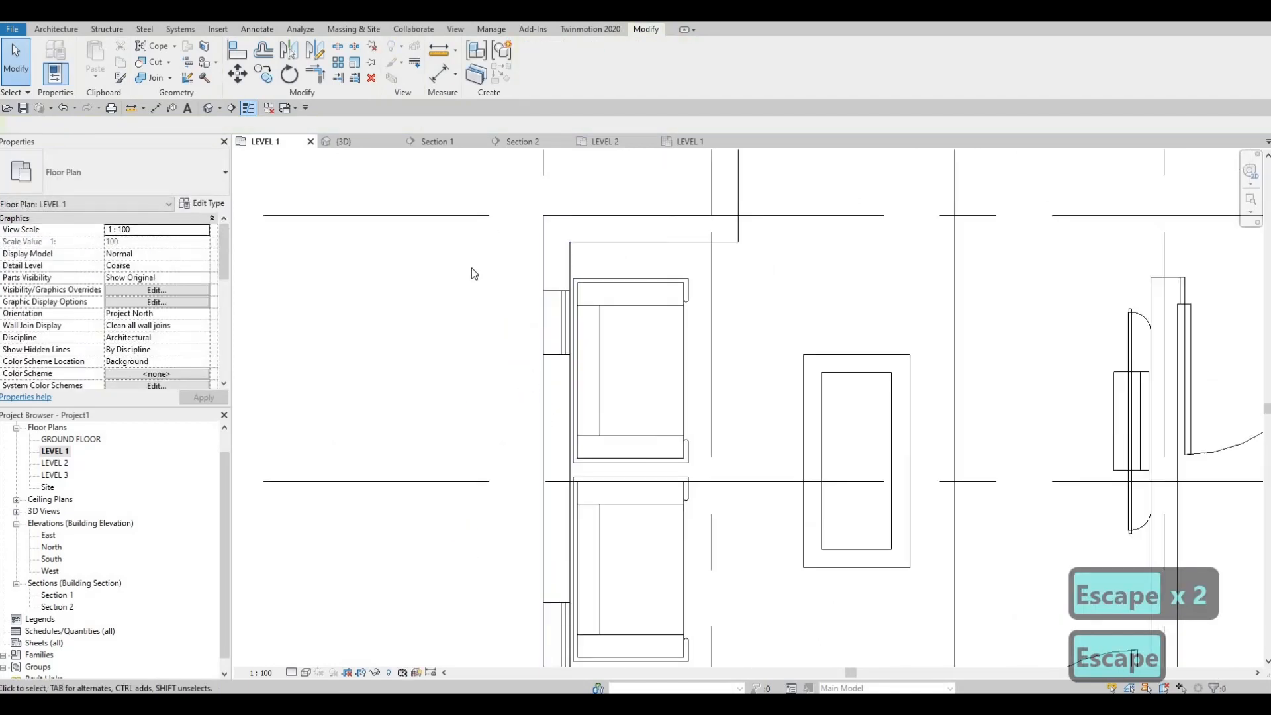
key("Escape")
key("Escape")
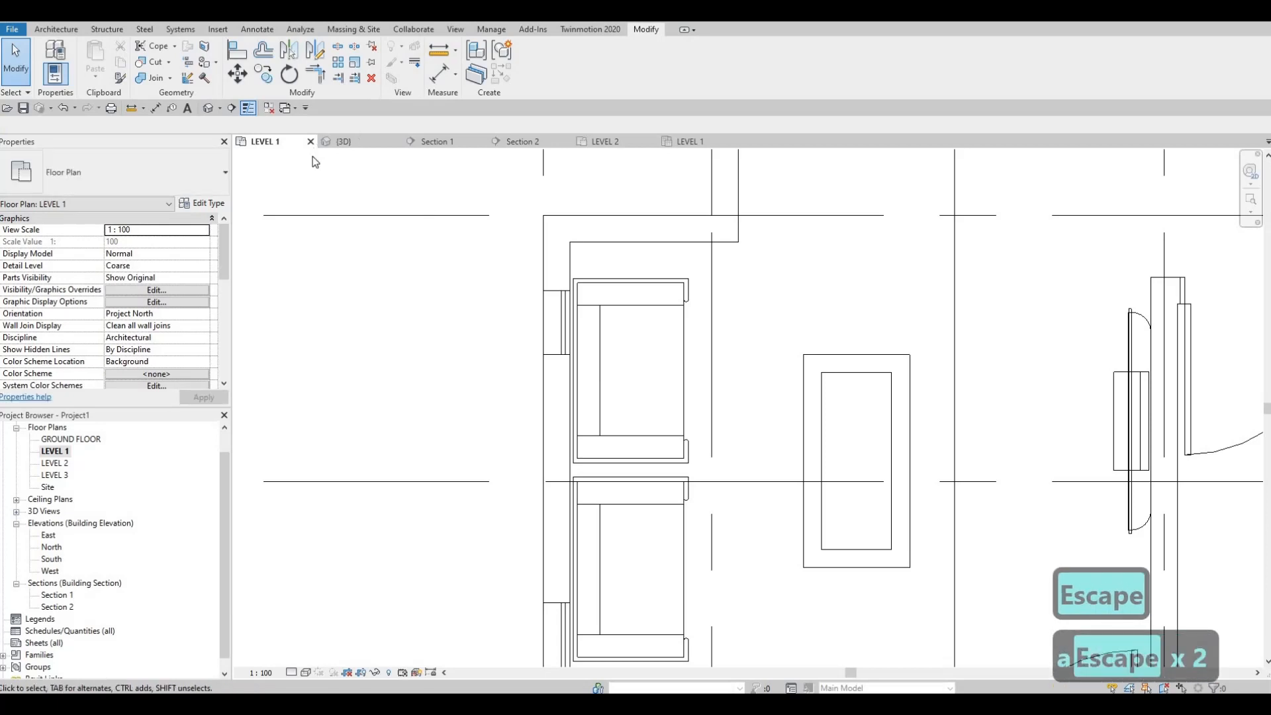
key("Escape")
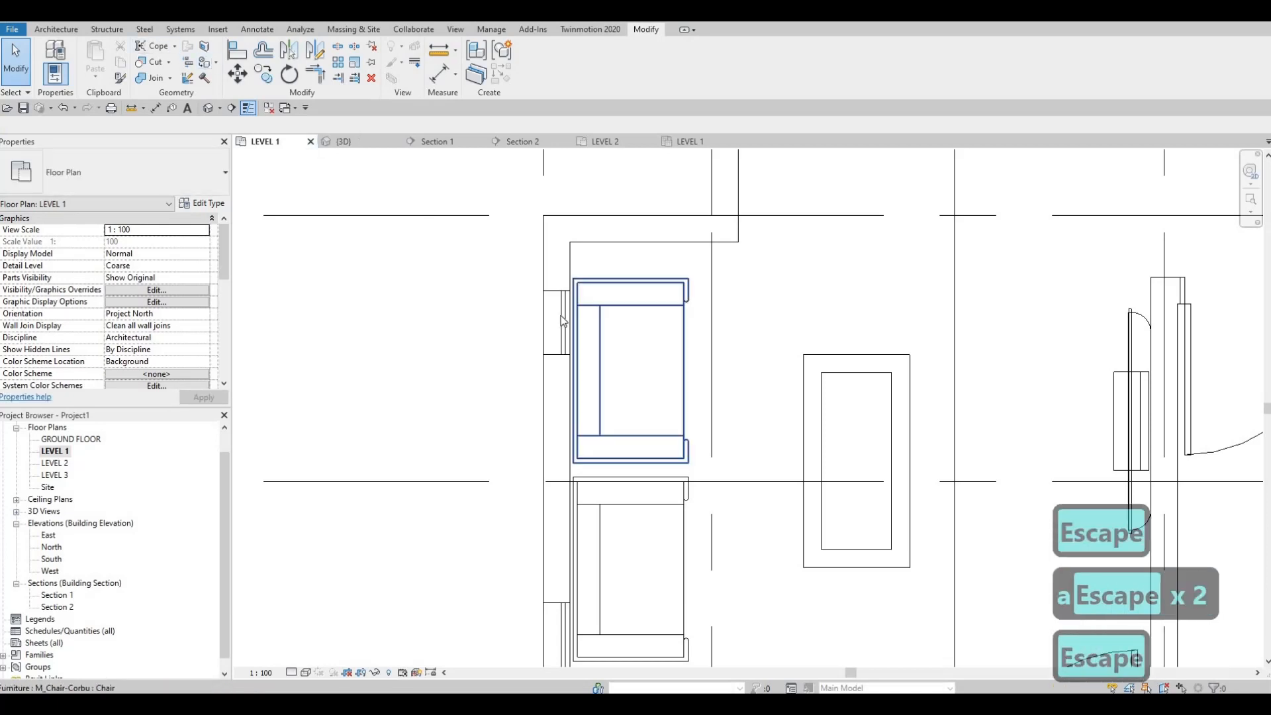
Draw a matching curtain wall about 360 mm long in the west exterior wall, just south of the narrow one
left_click(563, 322)
key("c")
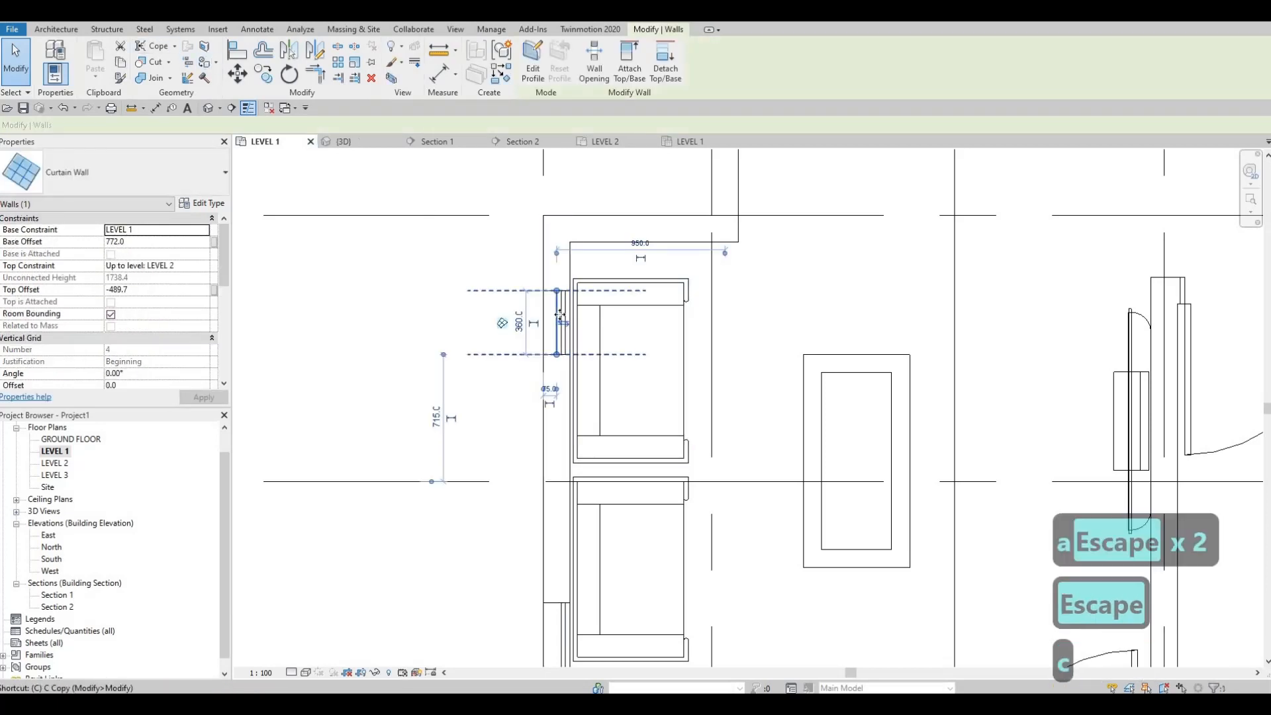
key("s")
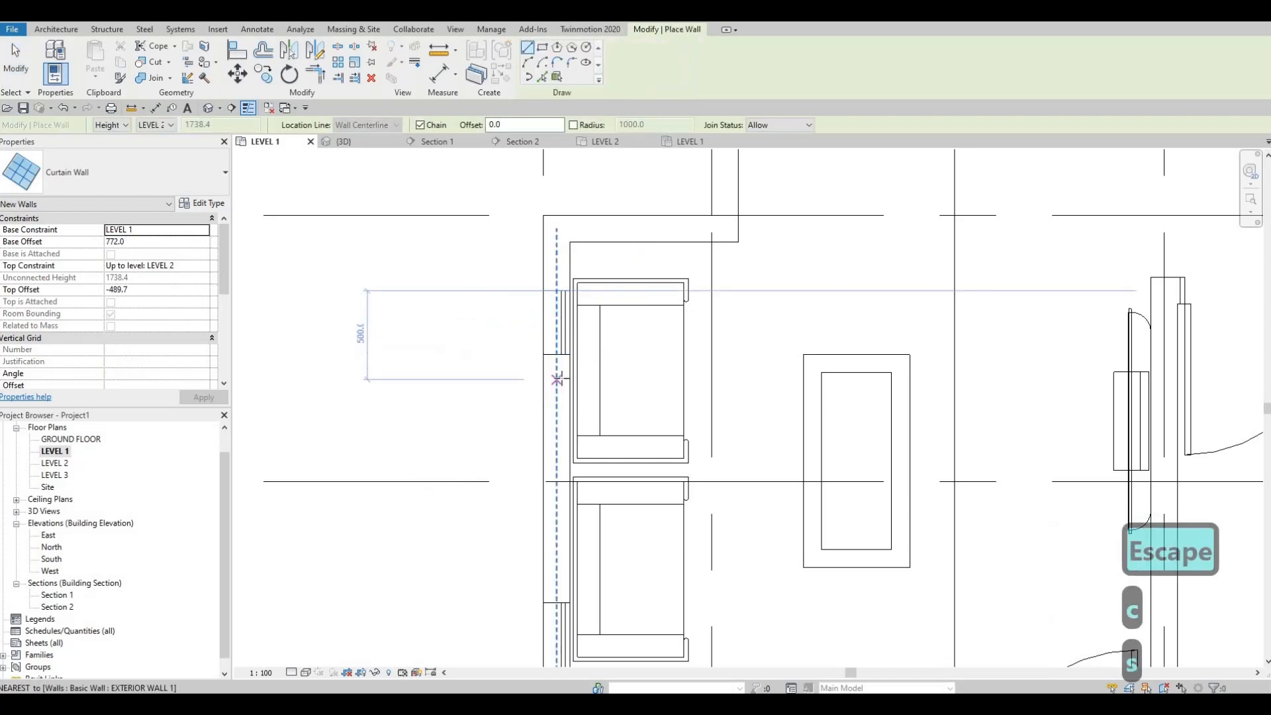
left_click(561, 379)
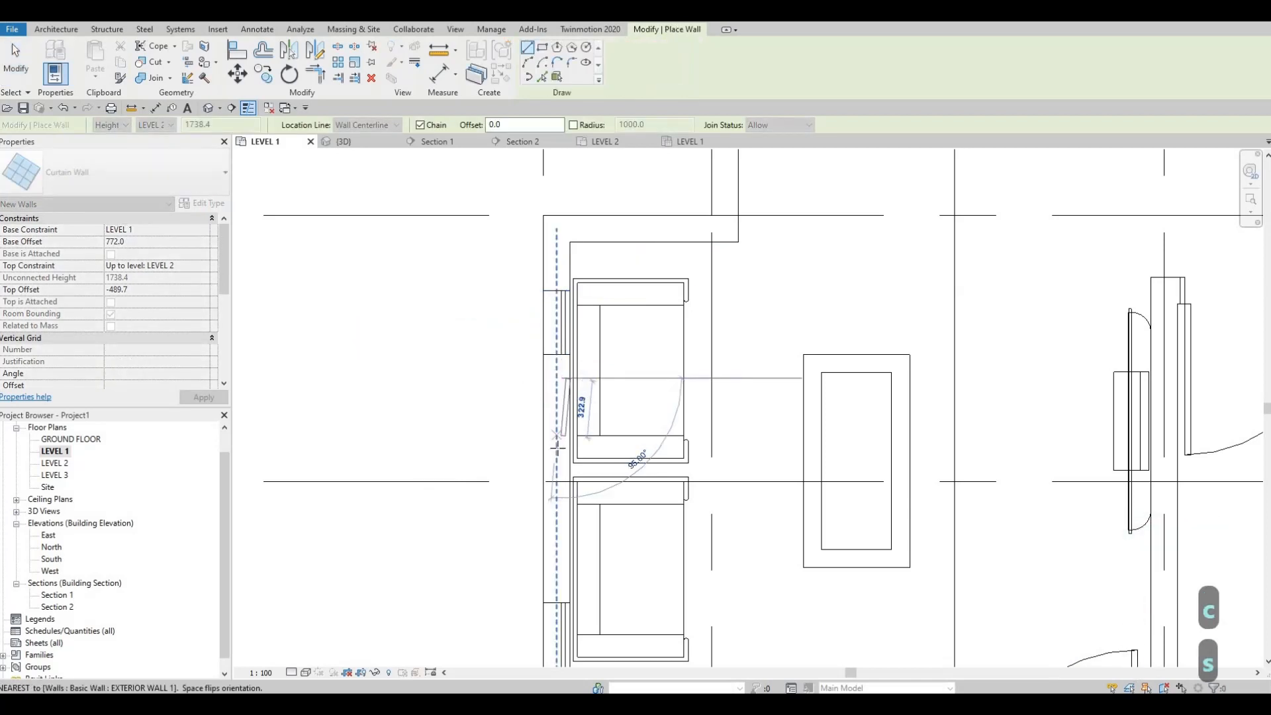
key("Escape")
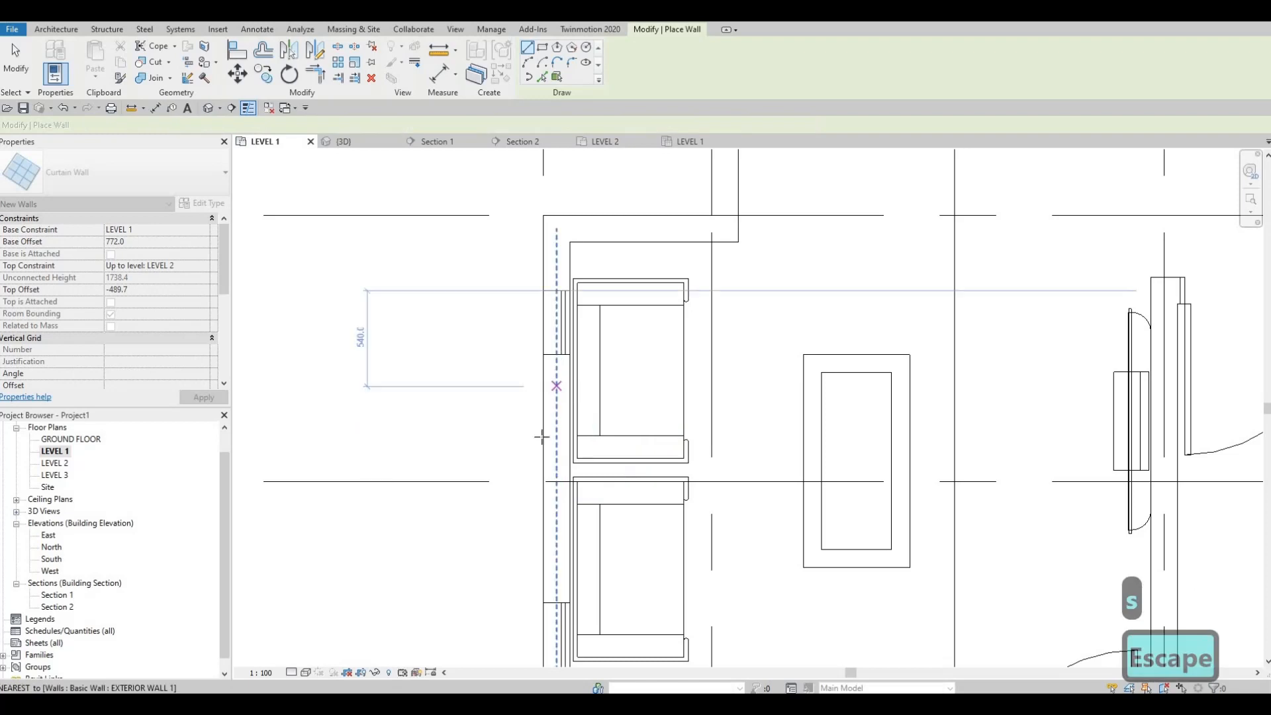
left_click(557, 382)
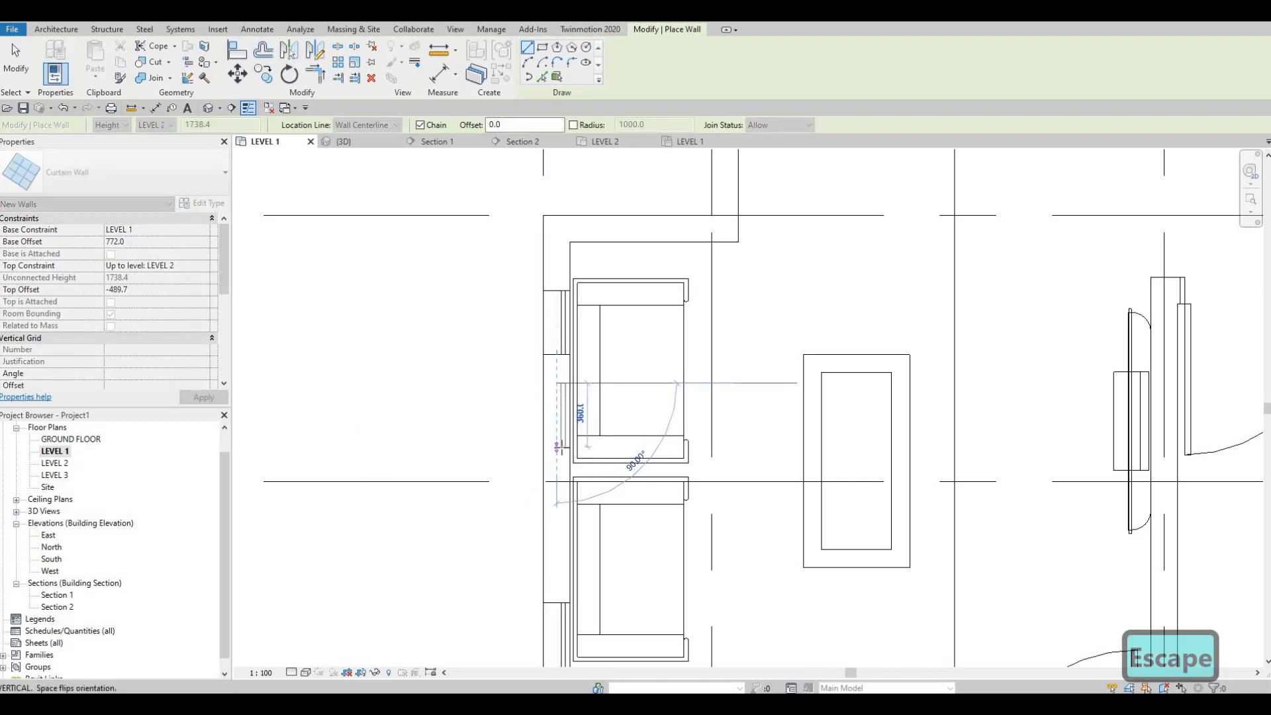
left_click(558, 448)
key("Escape")
key("Escape")
key("Escape")
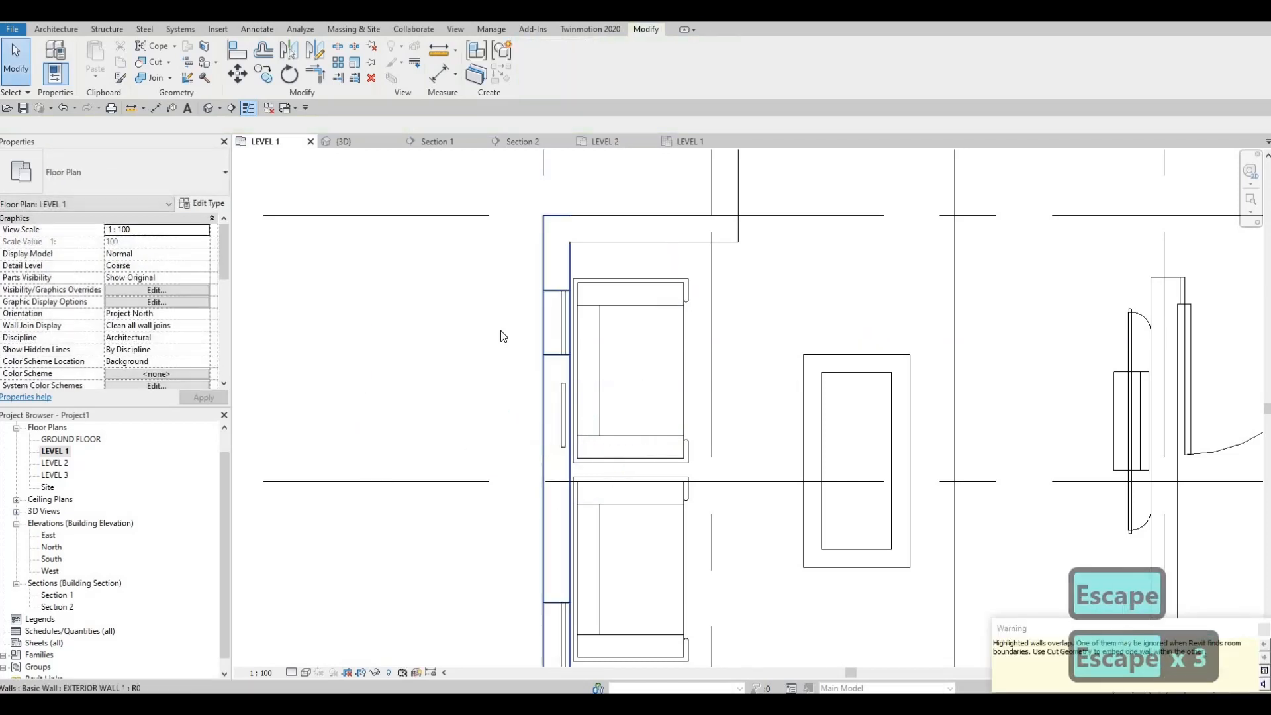
Cut the new narrow curtain wall's opening out of the living room's west exterior wall with Cut Geometry
key("a")
key("Escape")
key("Escape")
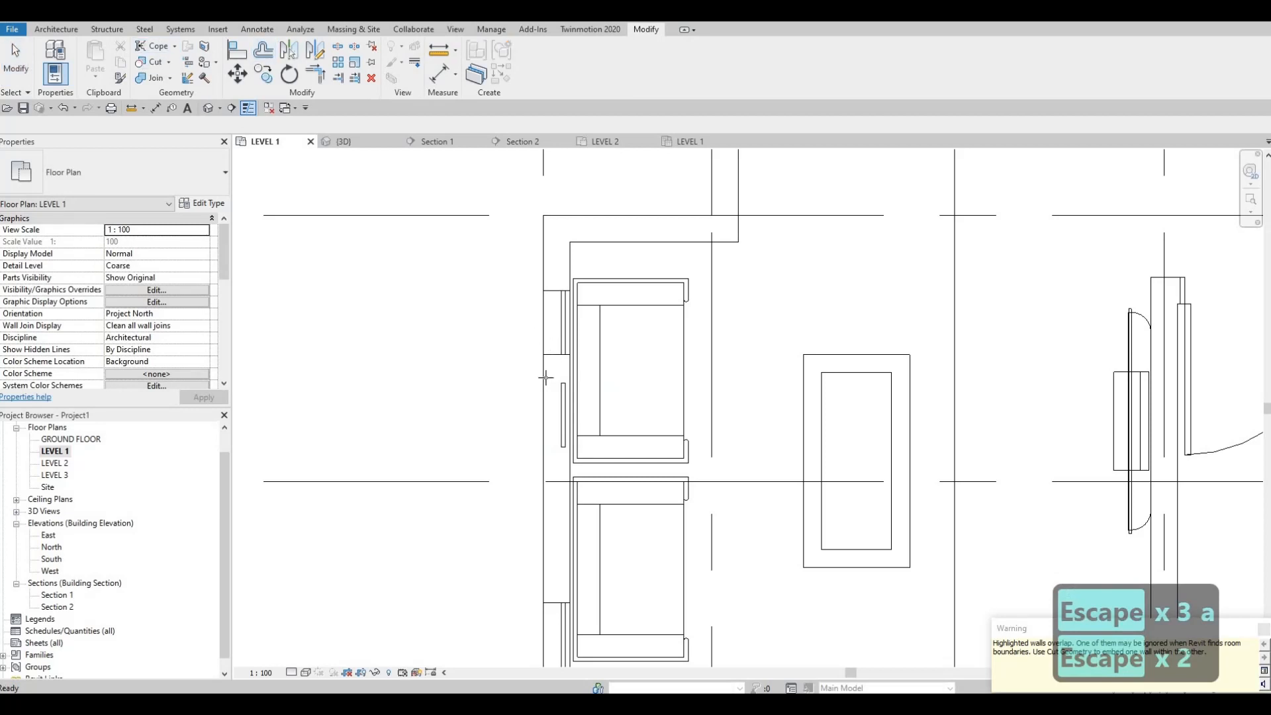
left_click(558, 397)
left_click(557, 402)
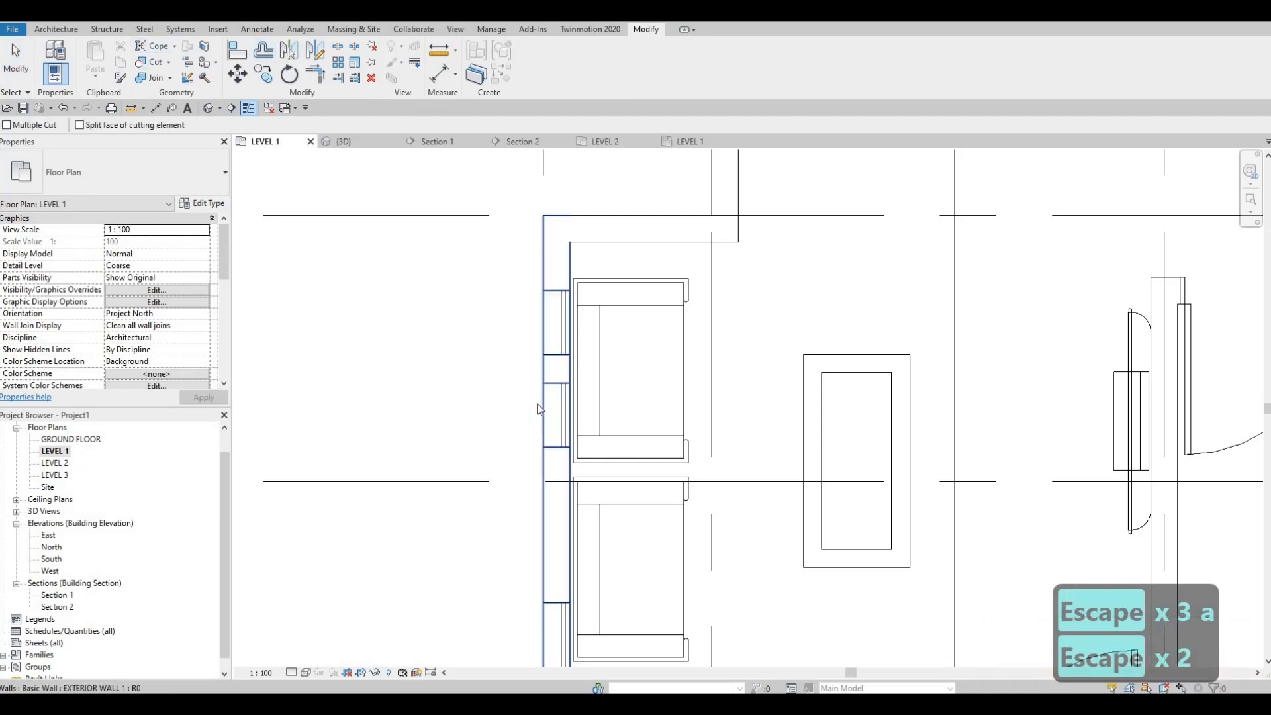
key("Escape")
key("Escape")
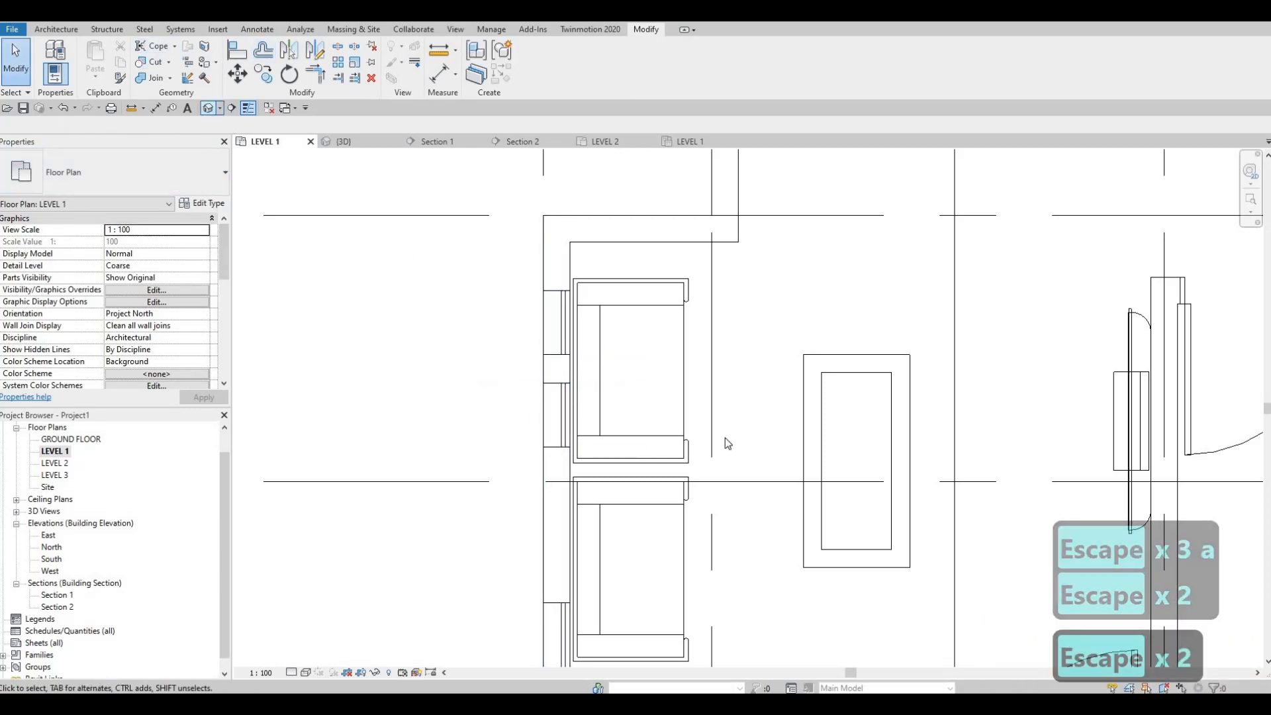
Examine the two narrow west windows and the living room's corner windows in 3D from several angles
key("ctrl+Tab")
scroll(692, 476, "up", 3)
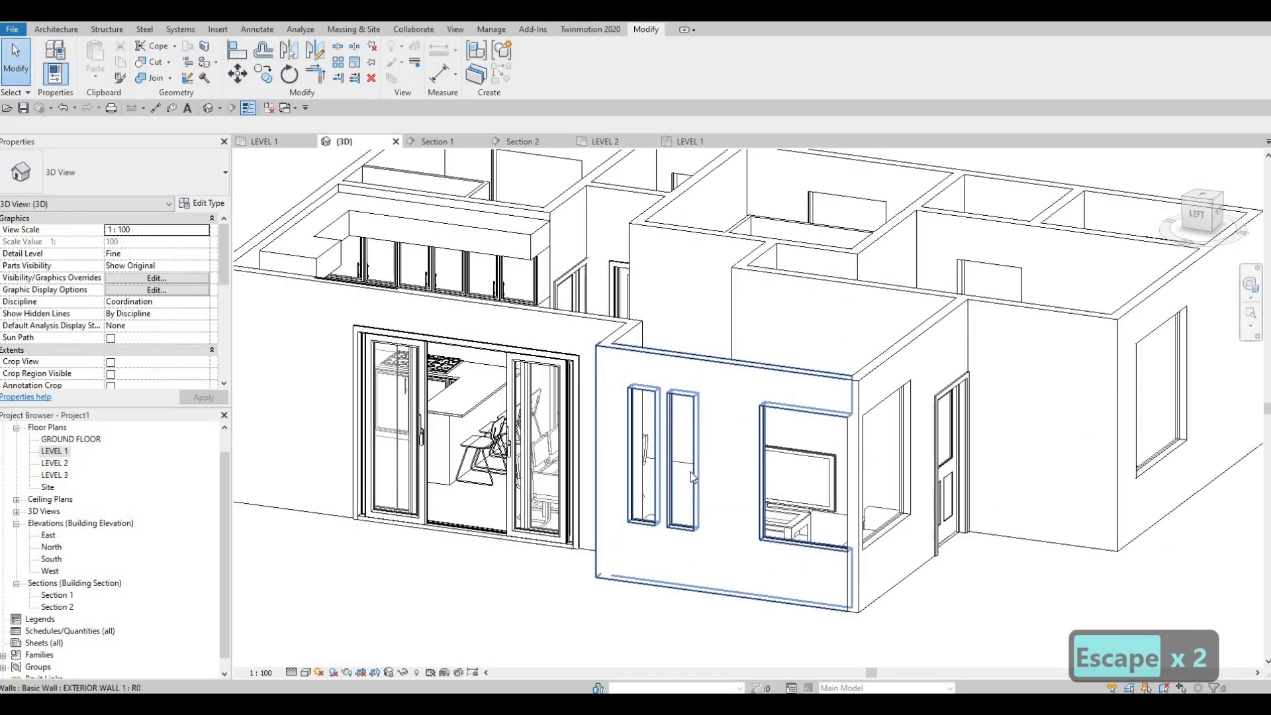
key("Escape")
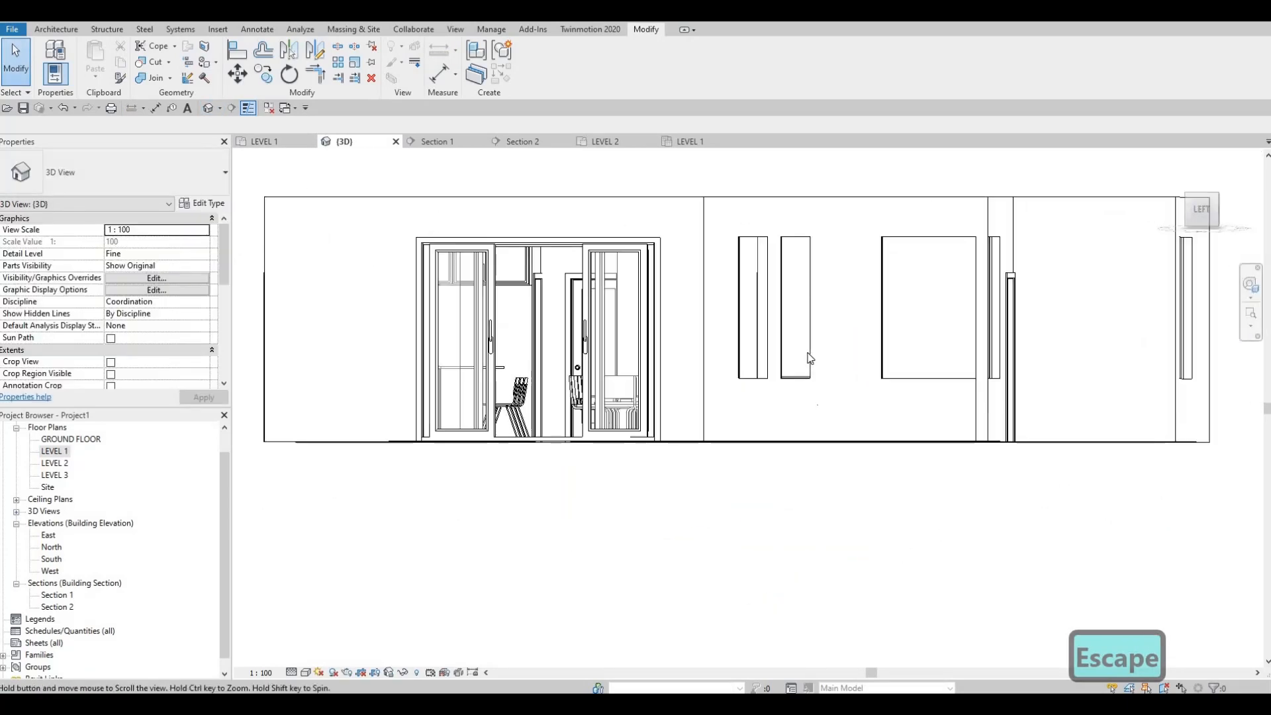
left_click(795, 344)
middle_click_drag(746, 468, 783, 344, "shift")
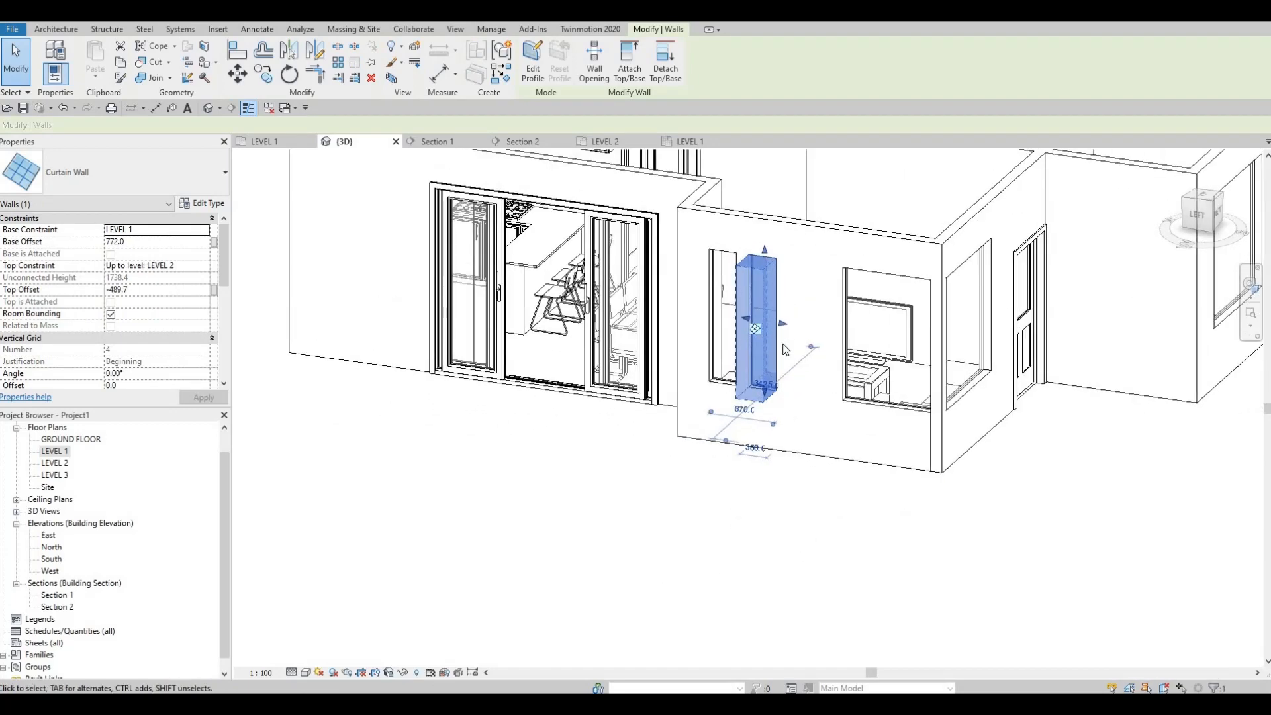
key("Escape")
key("Escape")
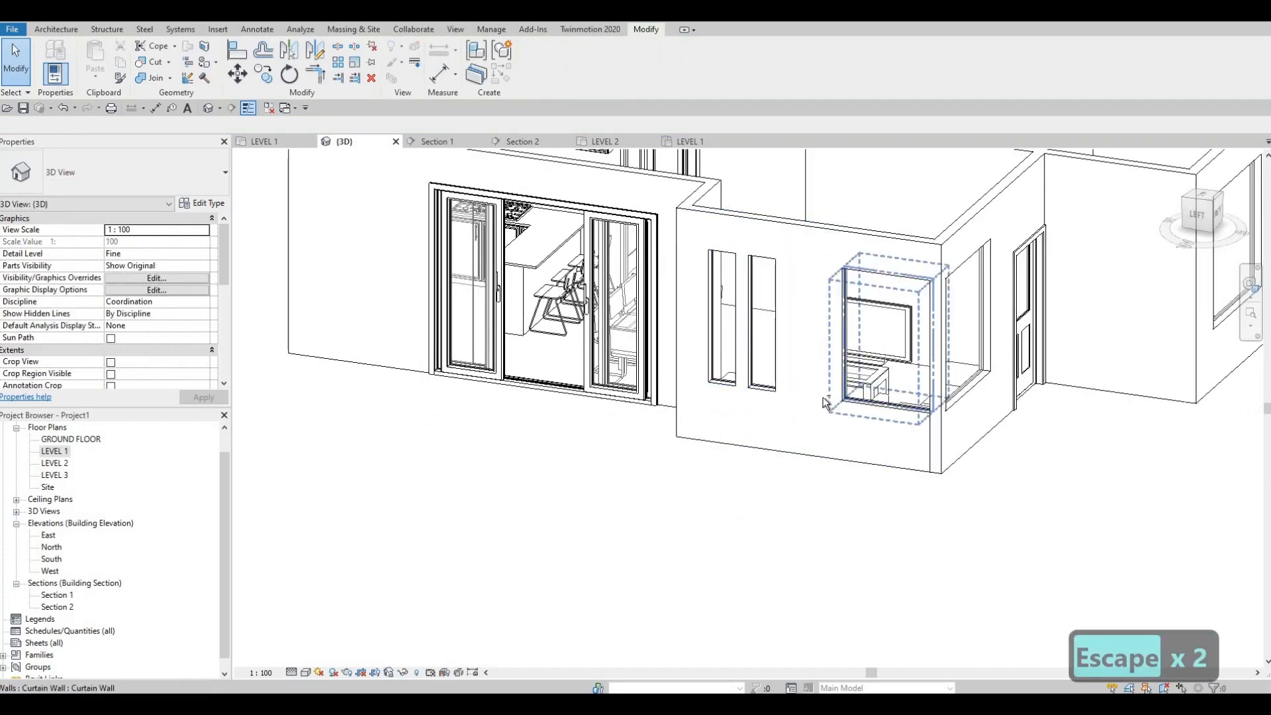
middle_click_drag(826, 402, 796, 400, "shift")
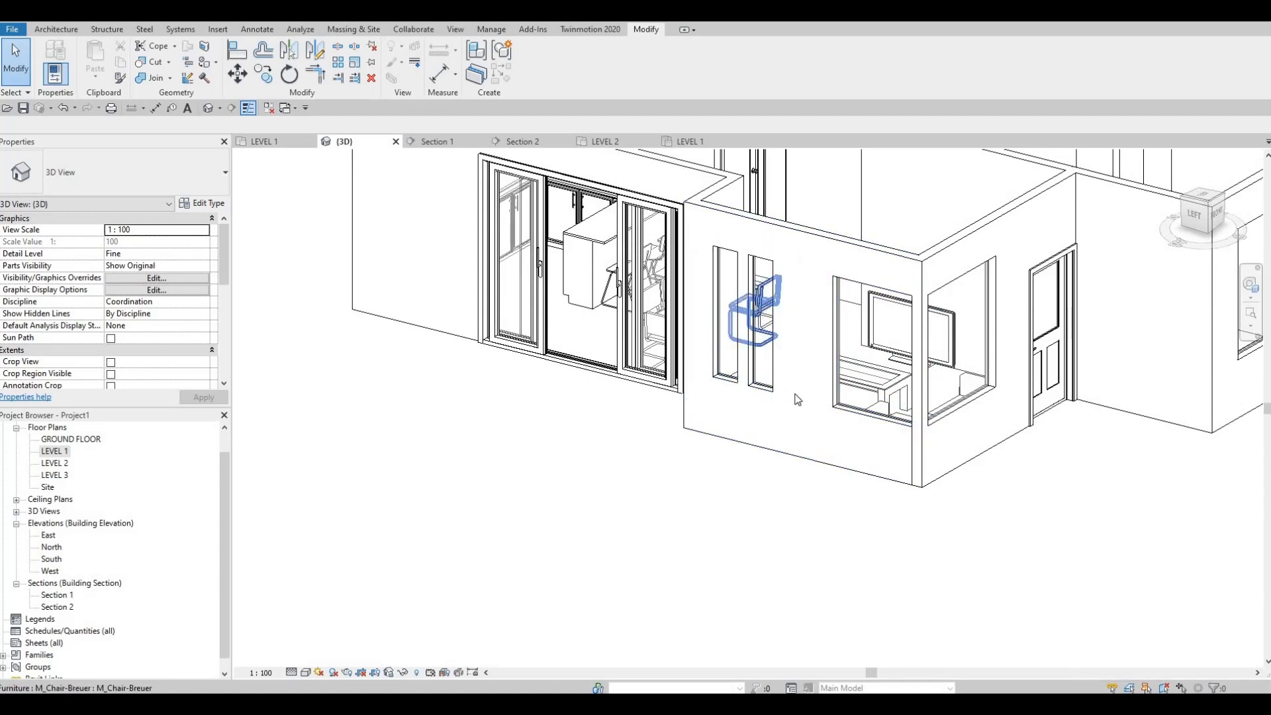
key("Escape")
left_click(768, 382)
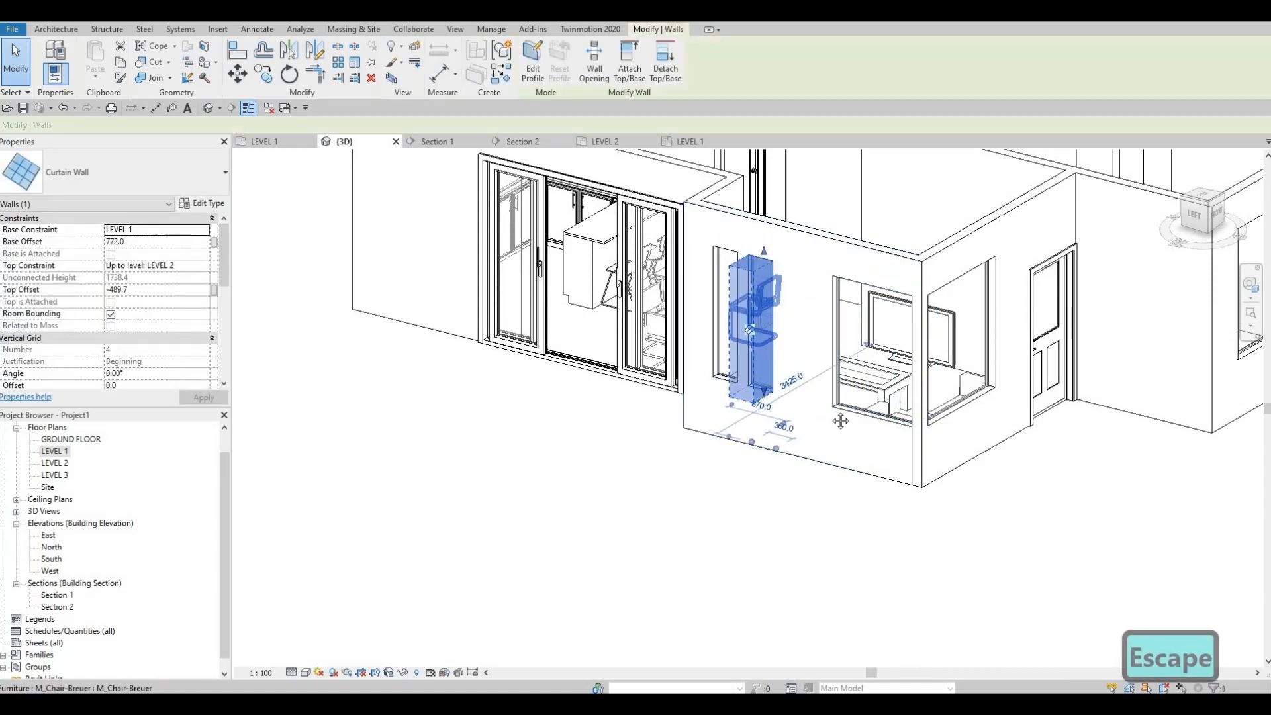
key("Escape")
middle_click_drag(816, 404, 724, 352)
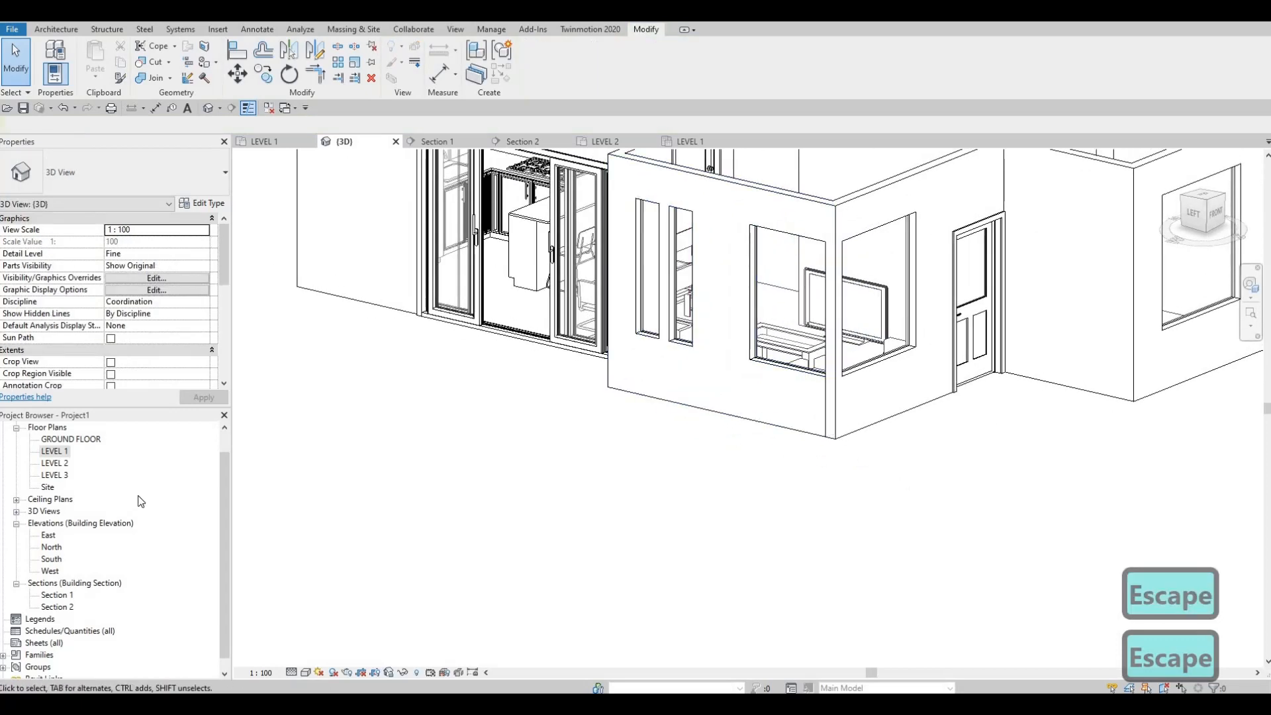
On the Level 1 plan, extend the west end of the living room's south curtain wall to the southwest corner
double_click(56, 450)
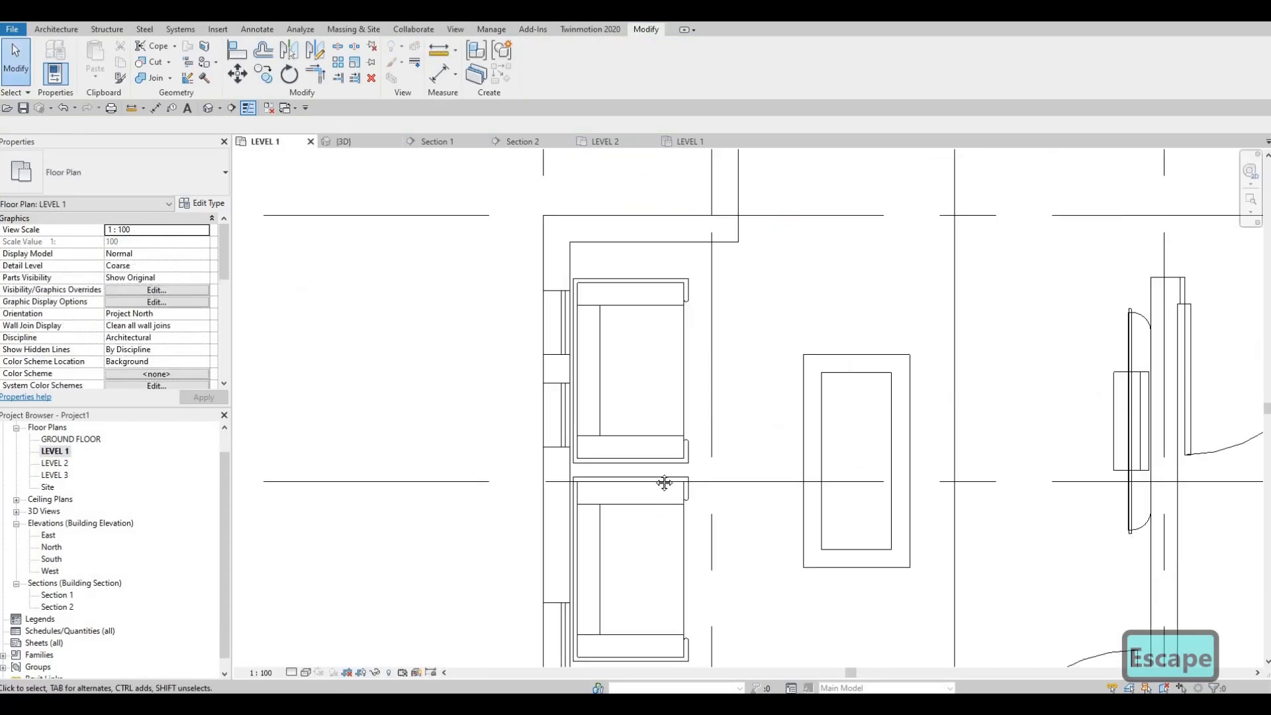
scroll(661, 483, "down", 3)
scroll(602, 452, "up", 4)
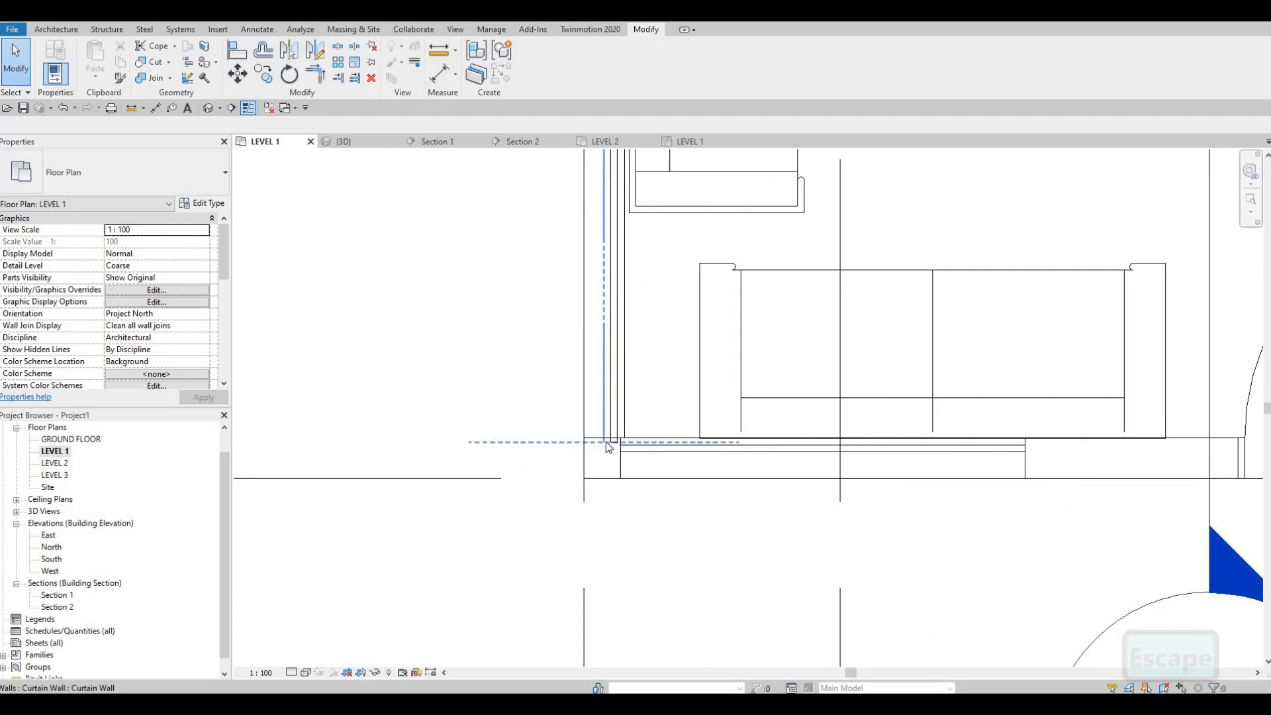
left_click(602, 452)
key("Escape")
scroll(645, 463, "up", 2)
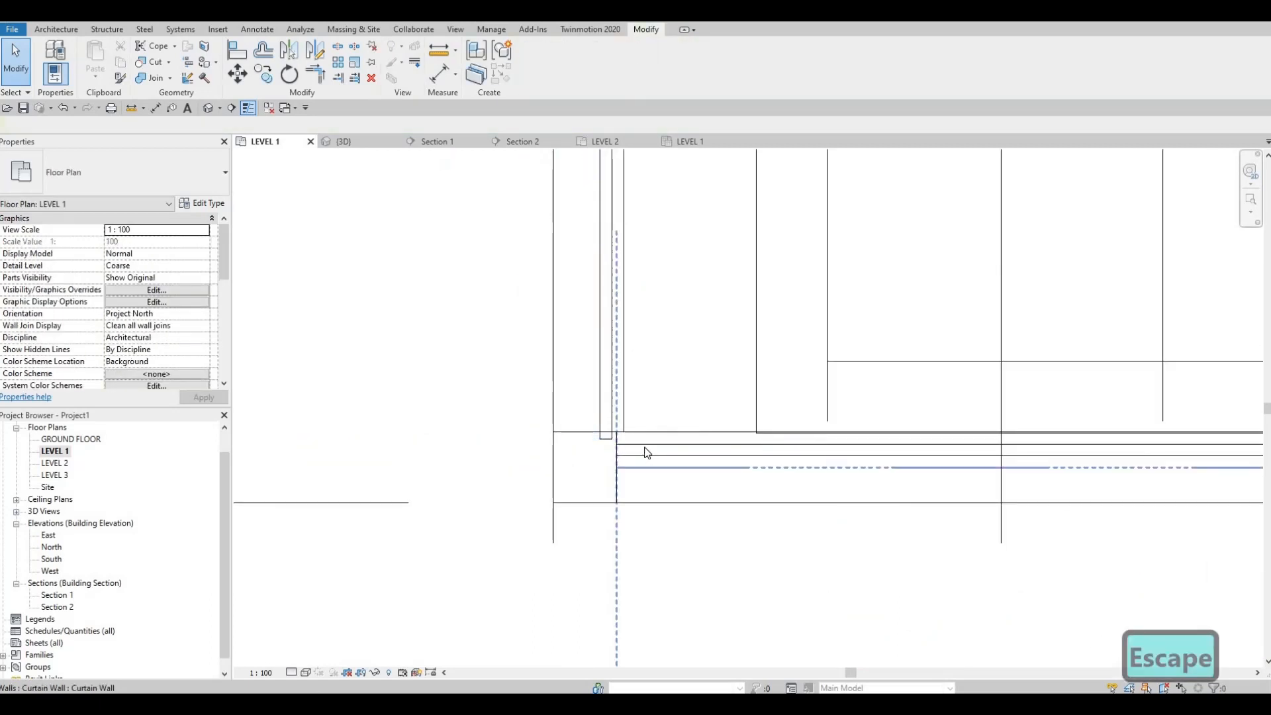
left_click(621, 467)
left_click_drag(616, 467, 588, 503)
key("Escape")
Try extending the large west curtain wall's south end to the south wall's outer face, check it in 3D and undo it
left_click(587, 438)
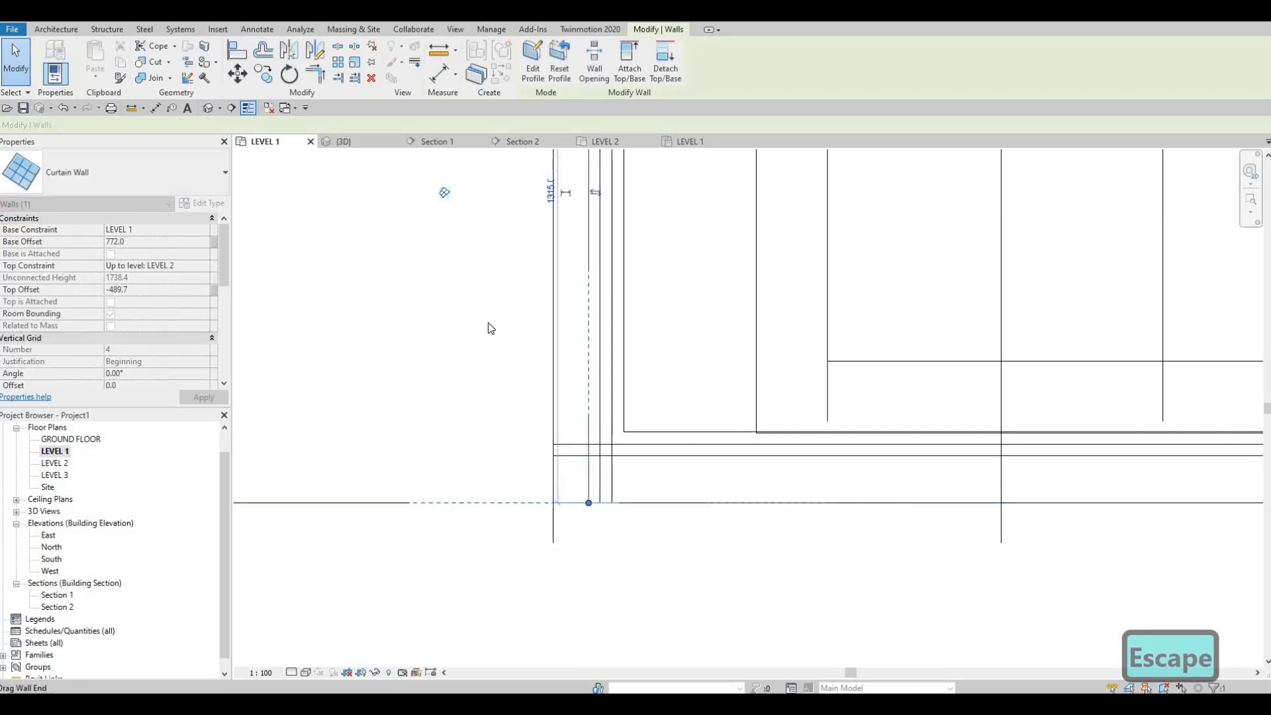
key("Escape")
key("Escape")
left_click(209, 109)
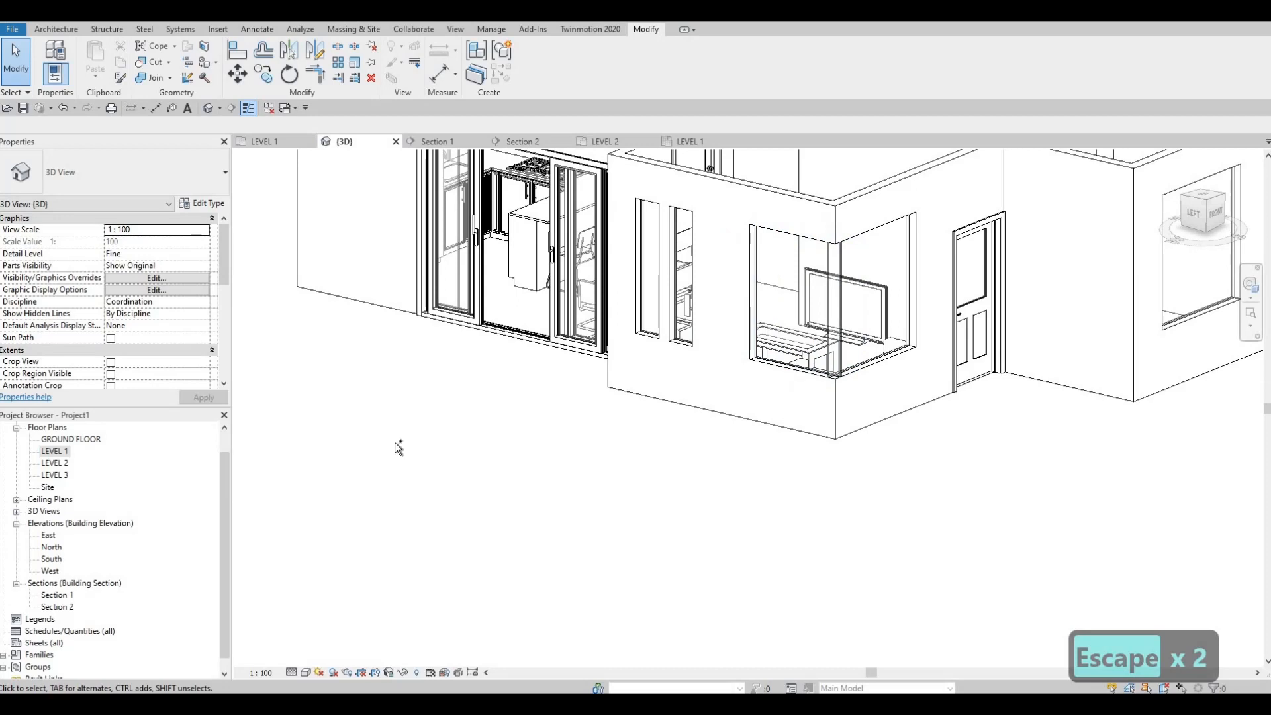
key("ctrl+z")
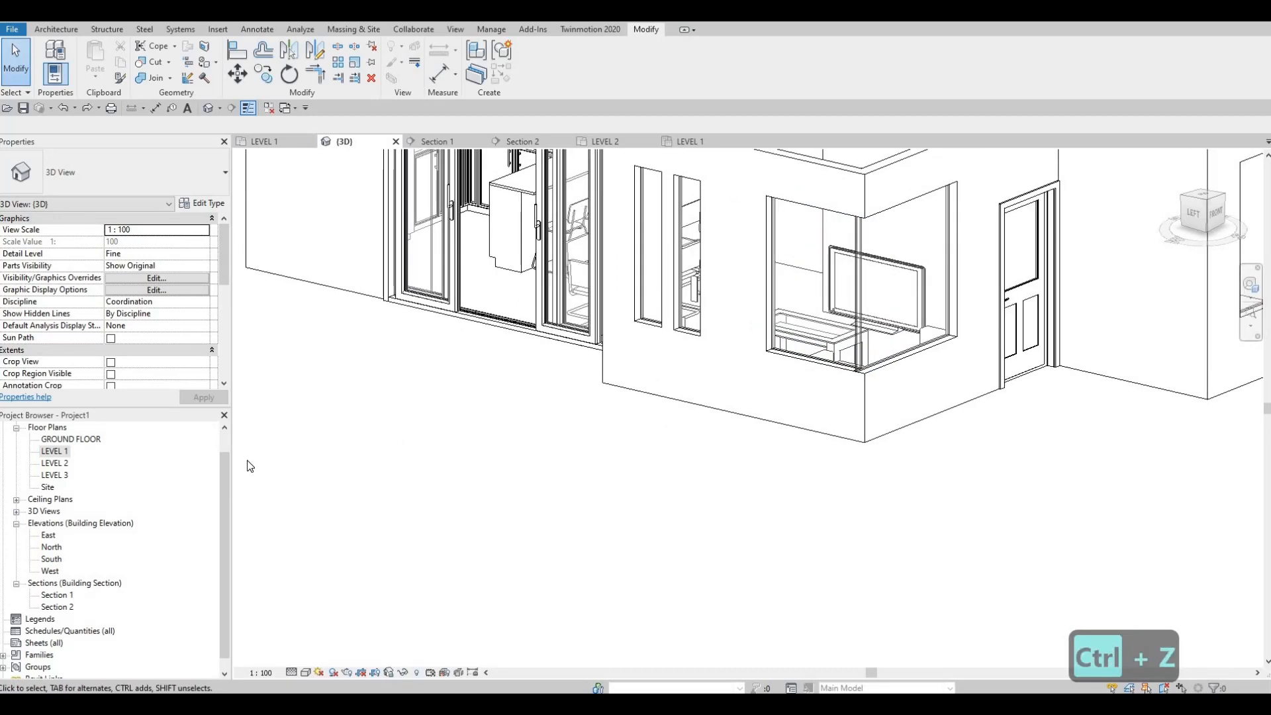
On the Level 1 plan, extend the large west curtain wall's south end to the inner edge of the south curtain wall
double_click(55, 451)
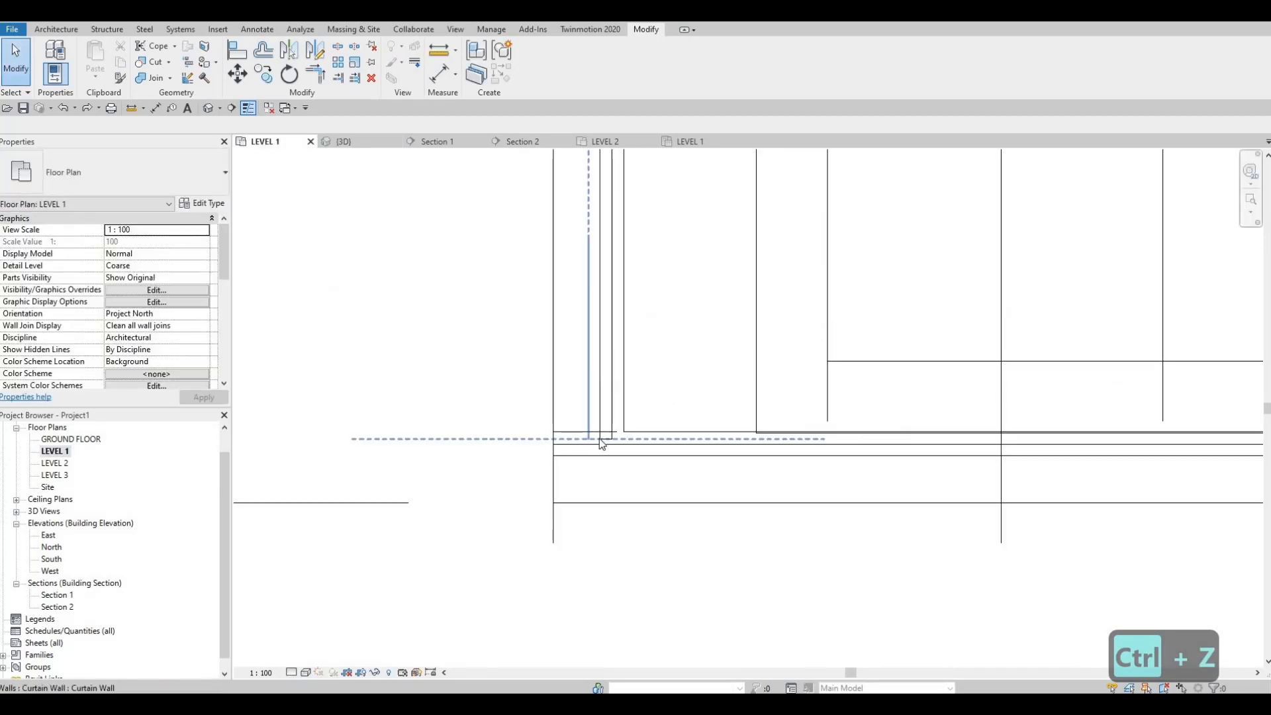
key("Escape")
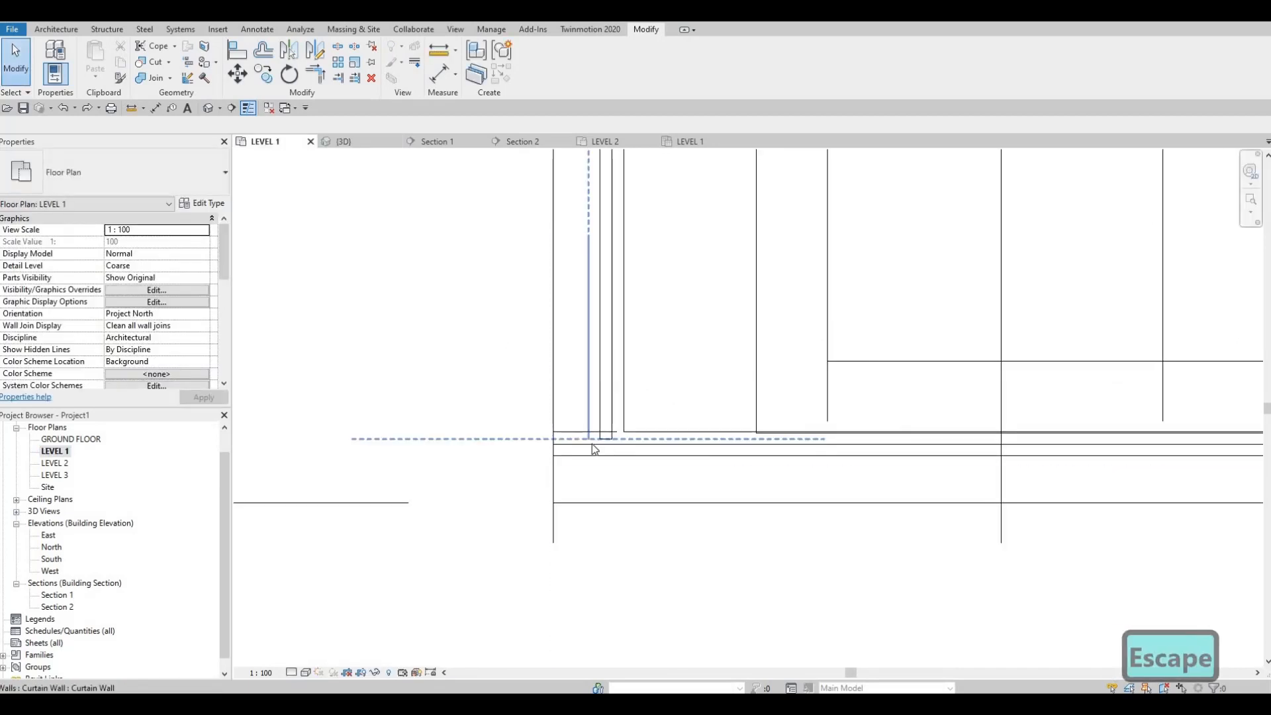
left_click(586, 438)
left_click_drag(586, 443, 588, 445)
key("Escape")
scroll(599, 439, "up", 1)
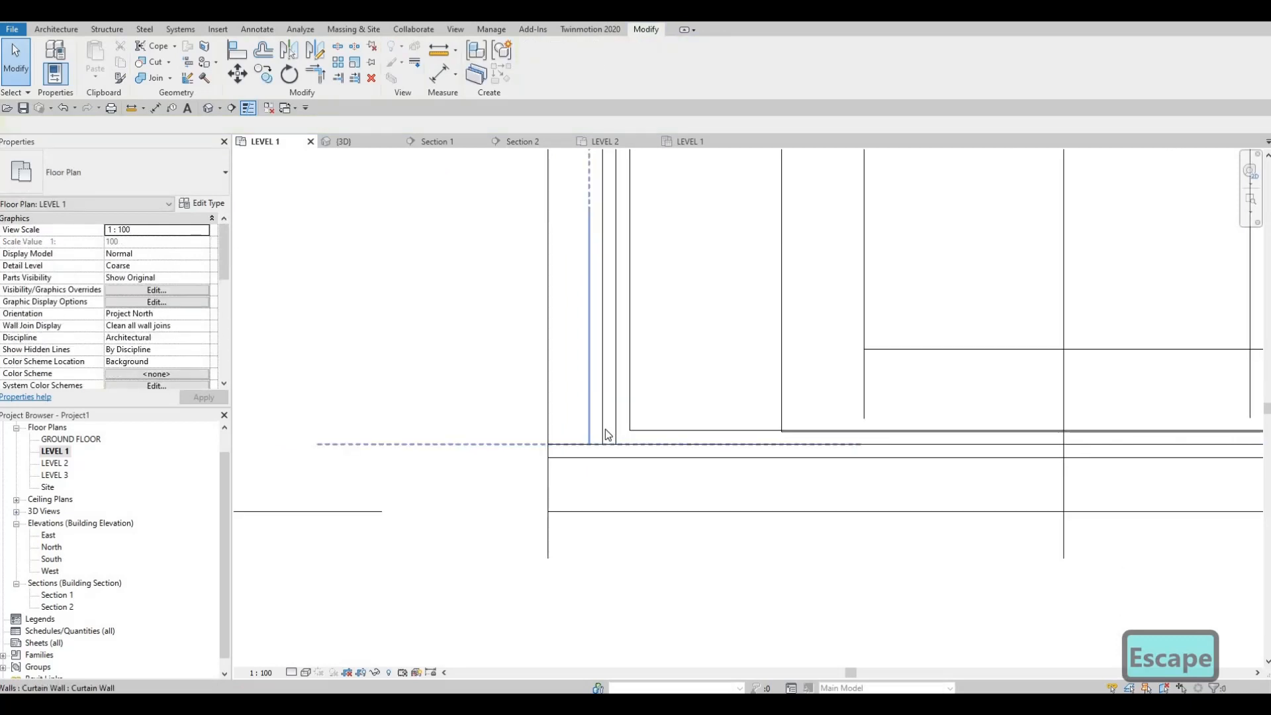
Nudge the large west curtain wall outward until its glazing lines up with the west wall's outer face
left_click(608, 435)
key("Left")
key("Left")
key("Left")
key("Left")
key("Left")
key("Left")
key("Left")
key("Left")
key("Left")
key("Left")
key("Left")
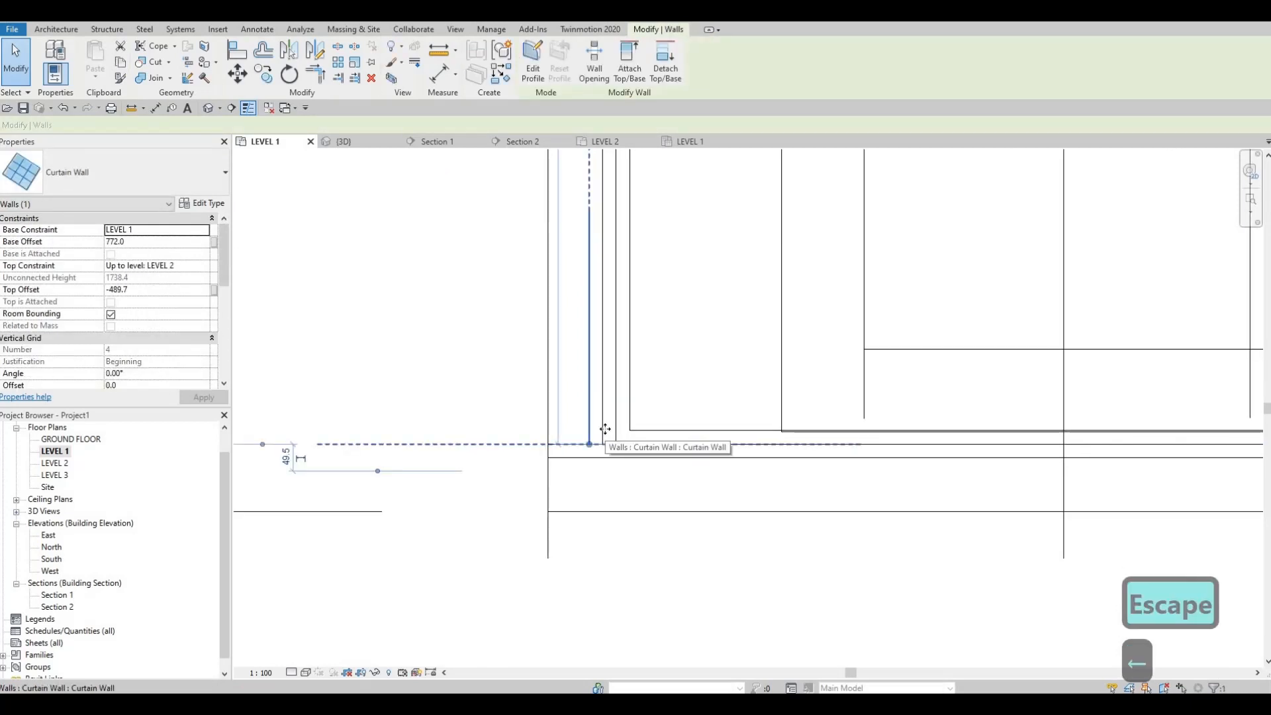
key("Left")
key("Left")
key("Left")
key("Left")
key("Left")
key("Left")
key("Left")
key("Left")
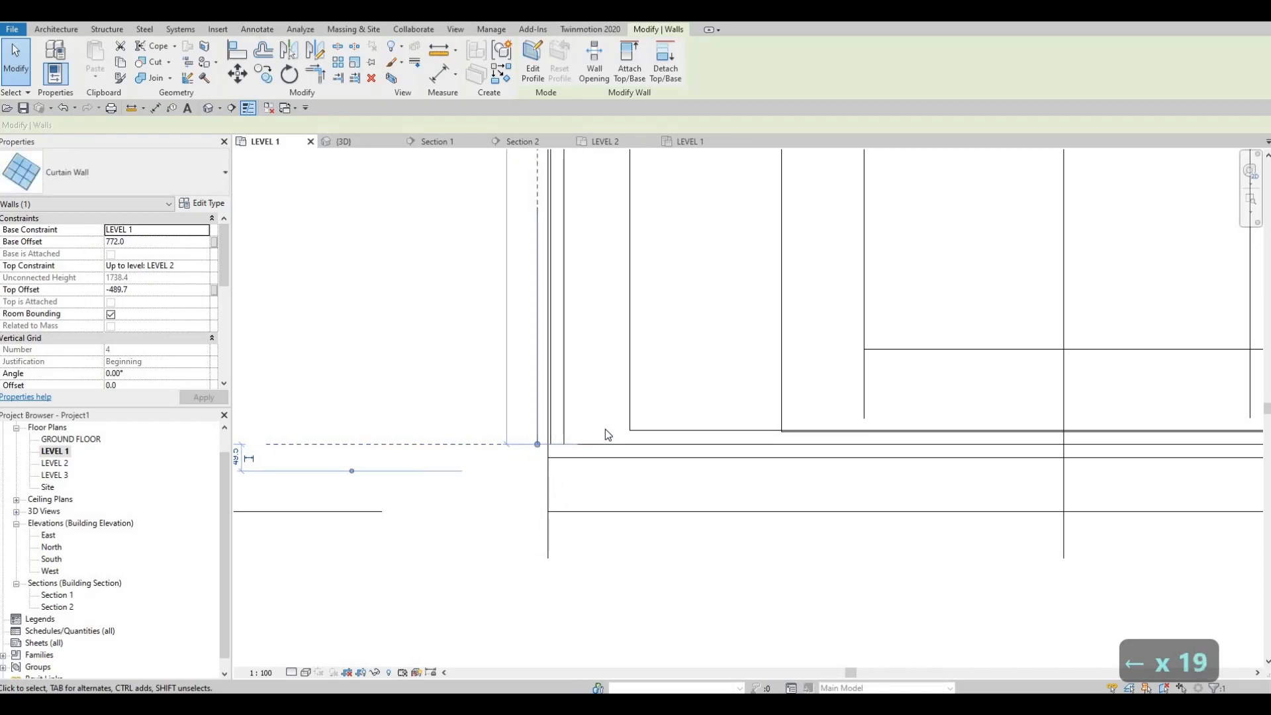
key("Left")
key("Escape")
key("Escape")
Nudge the living room's south curtain wall outward until its glazing reaches the south wall's outer face
scroll(606, 476, "down", 2)
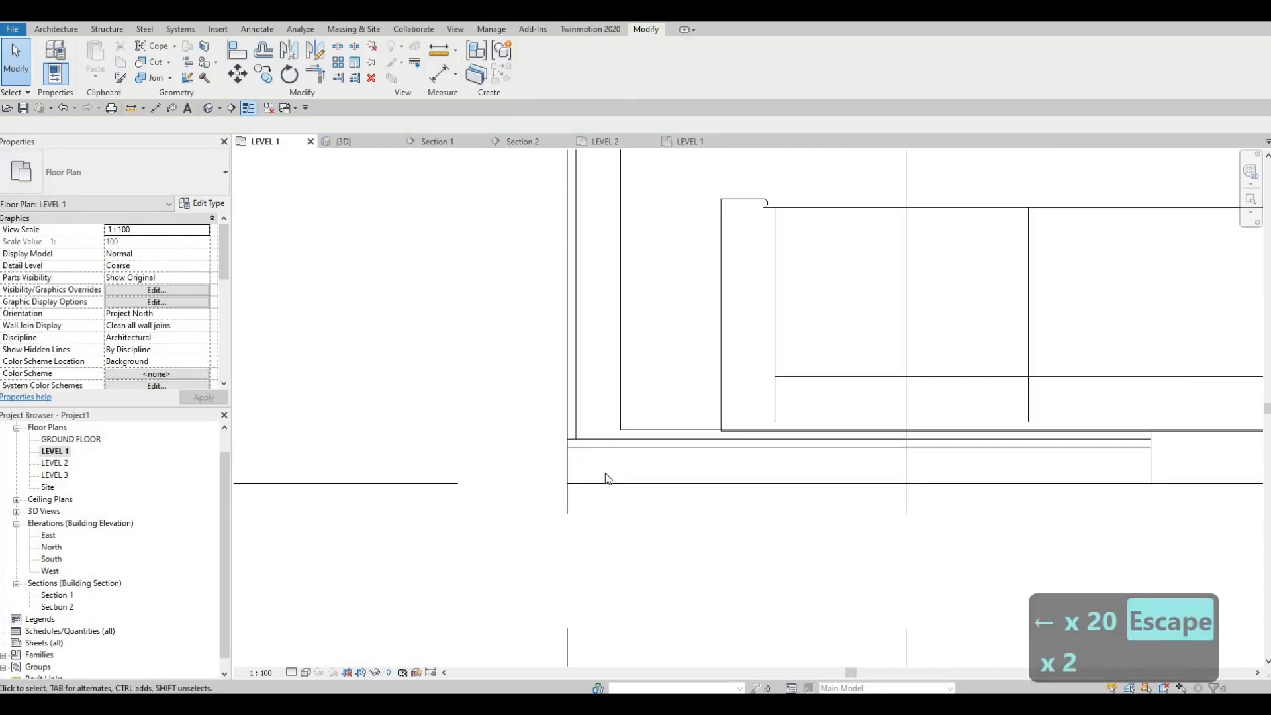
left_click(657, 450)
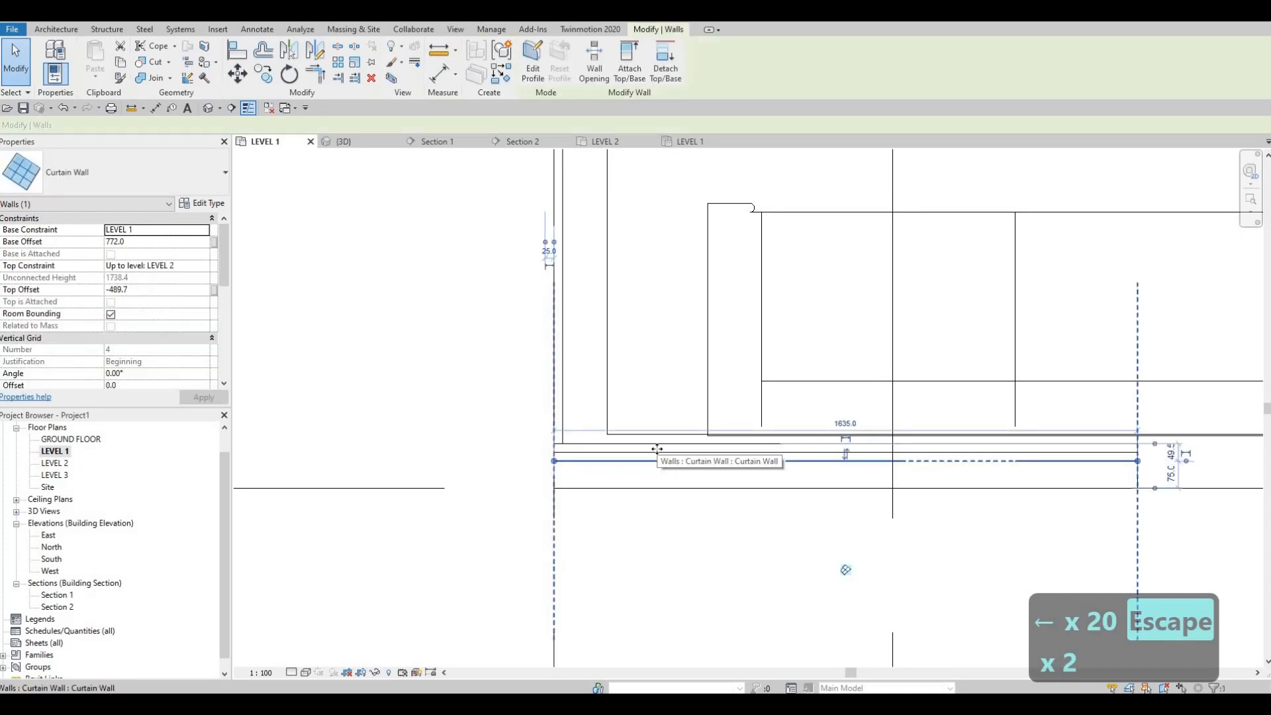
key("Down")
key("Down")
key("Down")
key("Down")
key("Down")
key("Down")
key("Down")
key("Down")
key("Down")
key("Down")
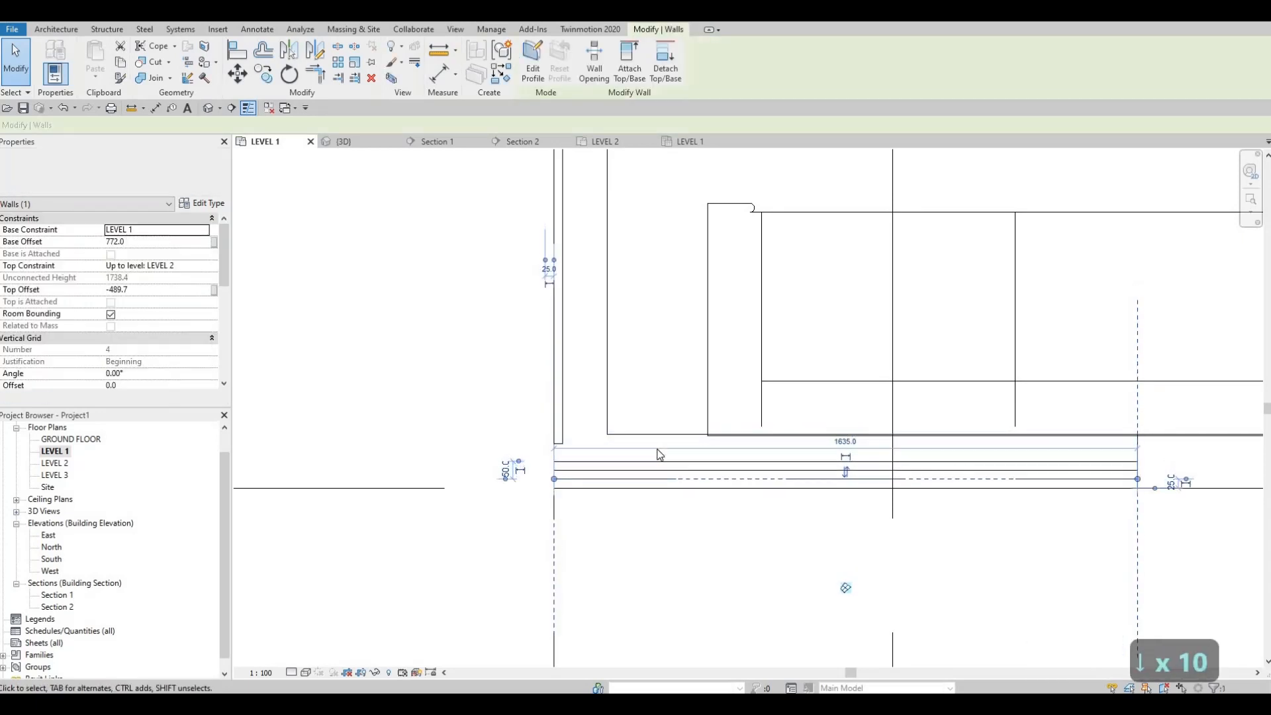
key("Down")
key("Down")
key("Down")
key("Down")
key("Down")
key("Down")
key("Down")
key("Down")
key("Down")
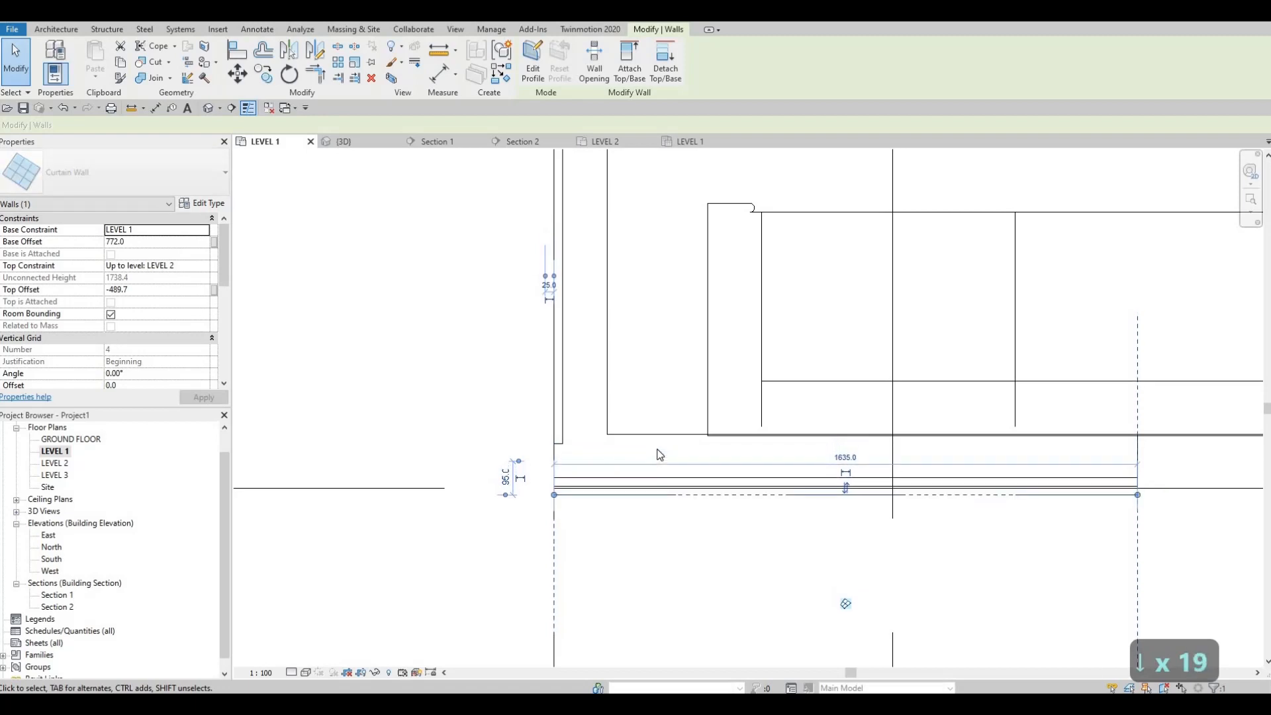
key("Down")
key("Escape")
key("Escape")
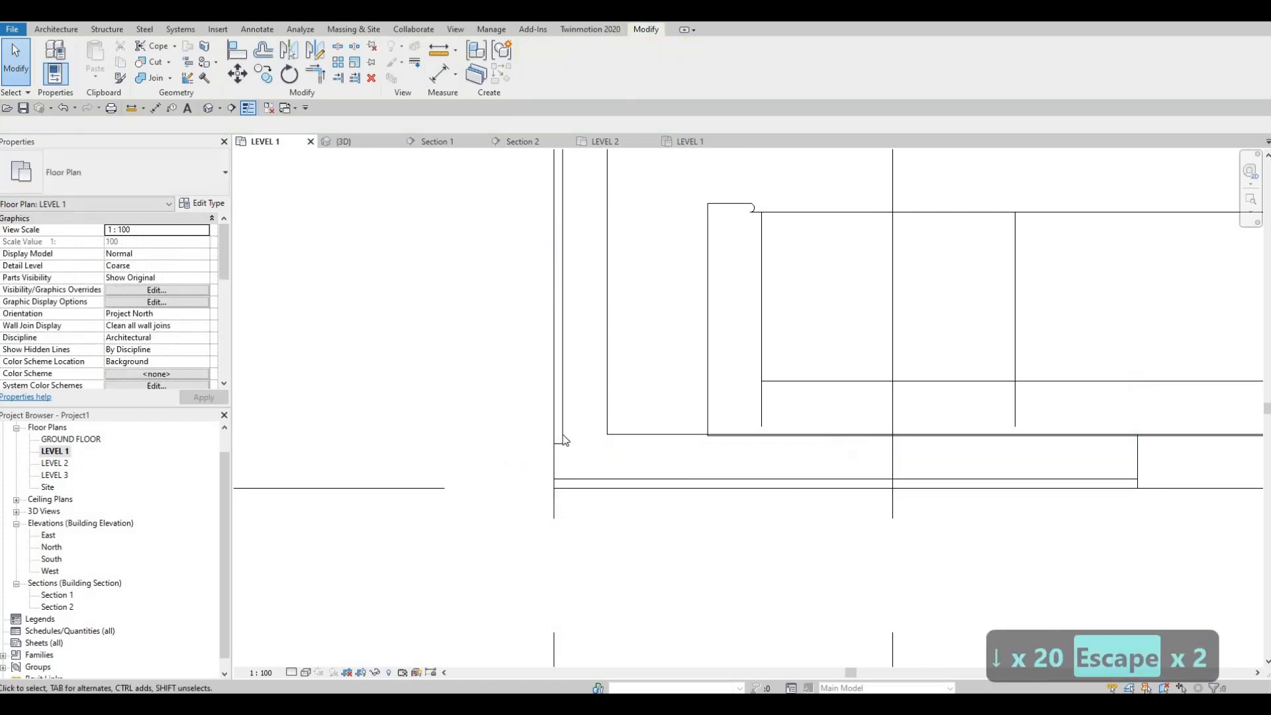
Extend the west curtain wall's south end down to meet the relocated south curtain wall, closing the glazed corner
left_click(555, 443)
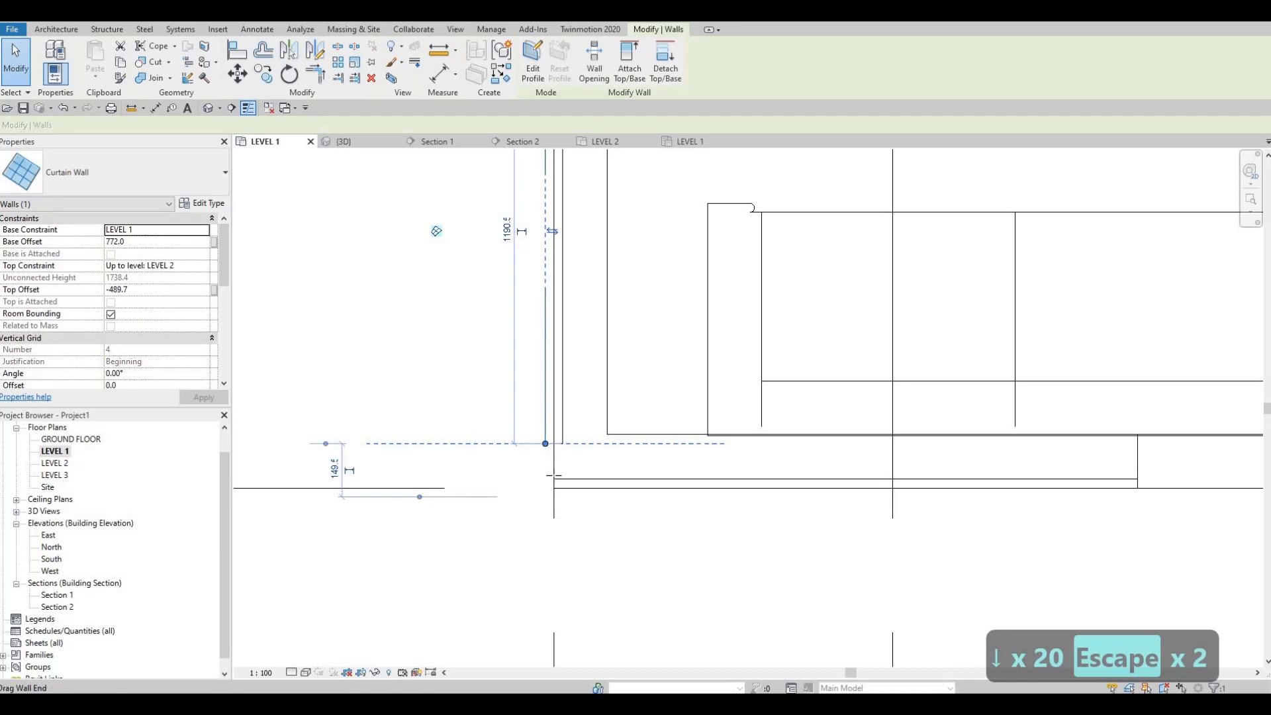
left_click_drag(554, 475, 554, 483)
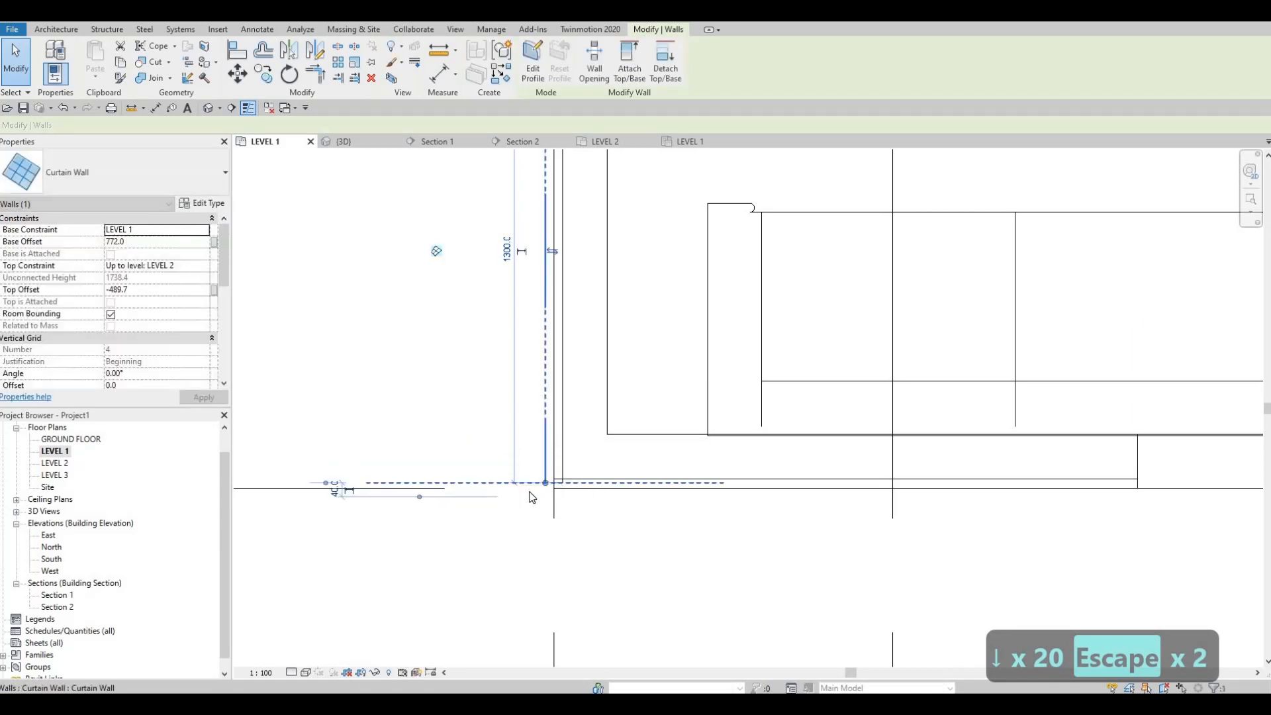
scroll(529, 496, "up", 3)
left_click_drag(523, 475, 524, 470)
key("Escape")
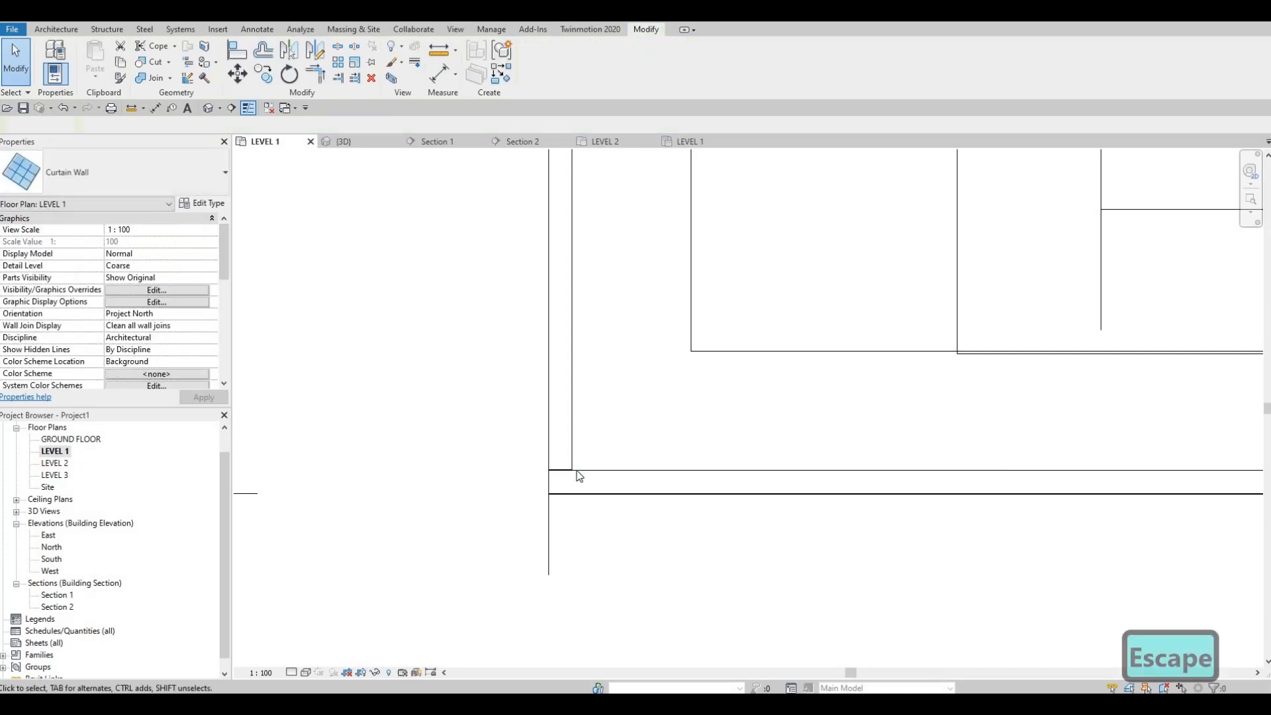
key("Escape")
scroll(500, 506, "up", 3)
scroll(540, 456, "up", 2)
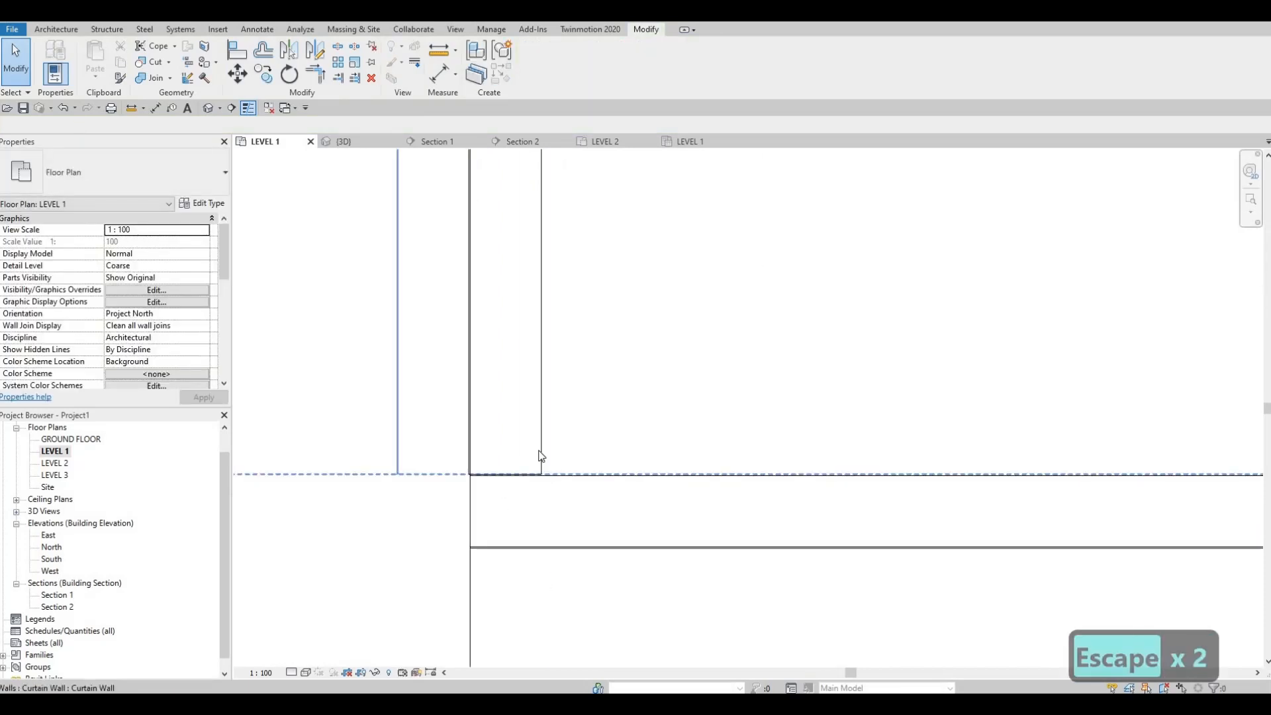
left_click(397, 475)
left_click_drag(397, 474, 398, 485)
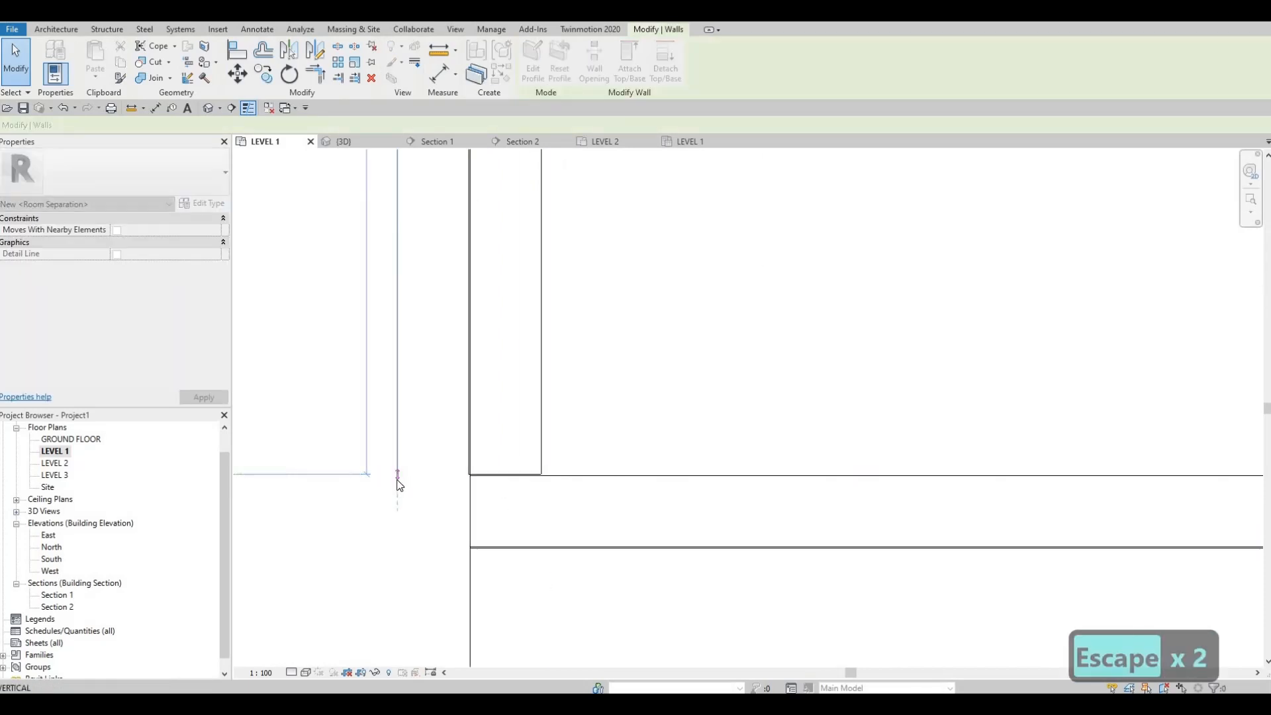
key("Escape")
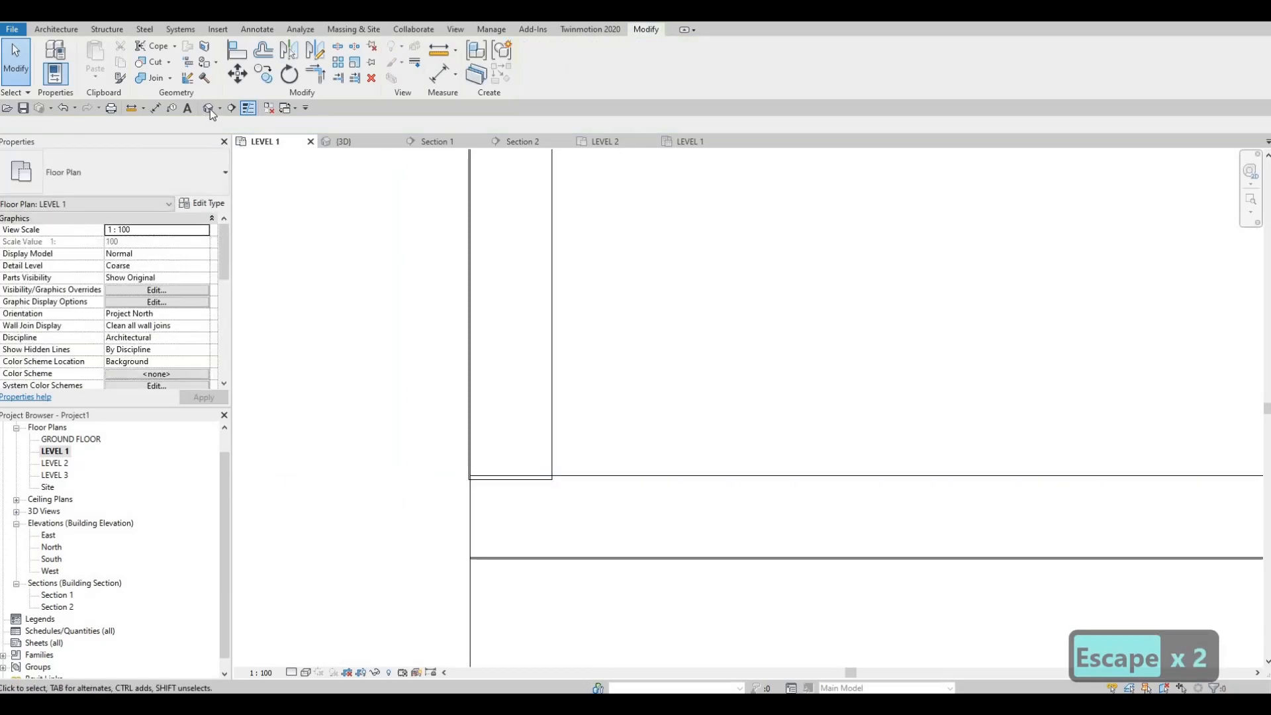
Examine the living room's glazed corner and the whole house in 3D from several angles
middle_click_drag(861, 398, 790, 448)
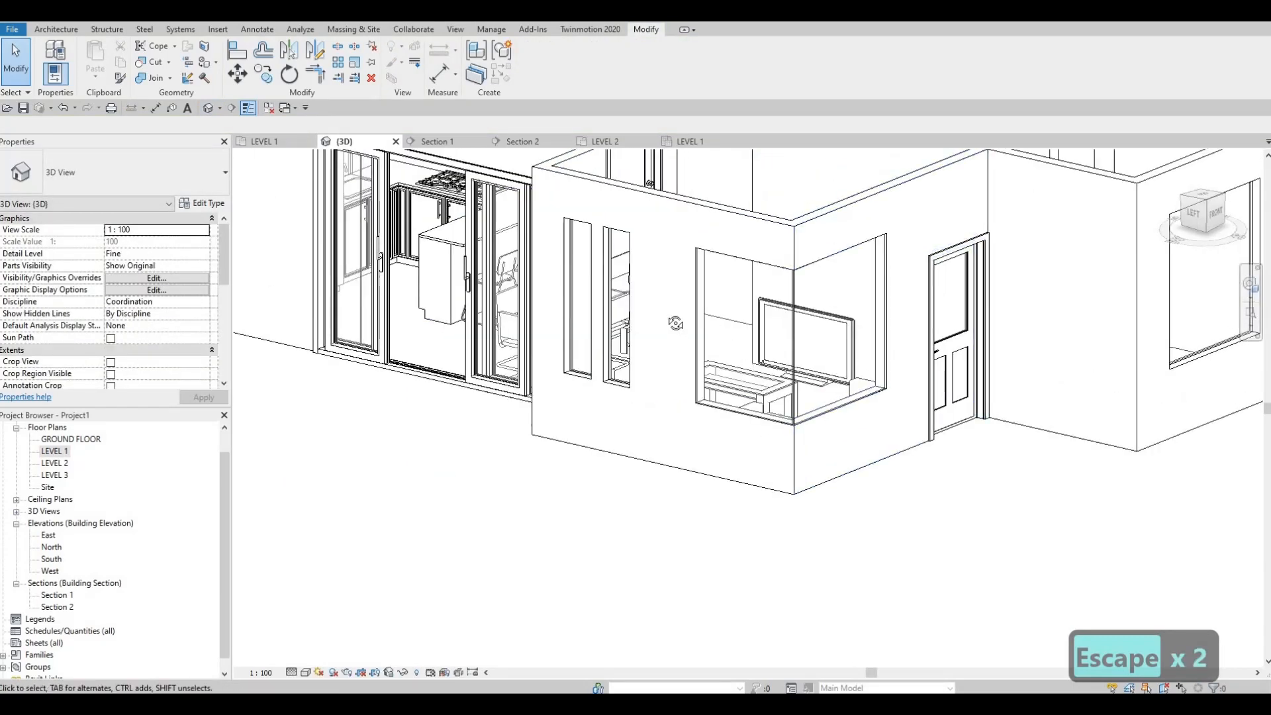
middle_click_drag(675, 323, 759, 422, "shift")
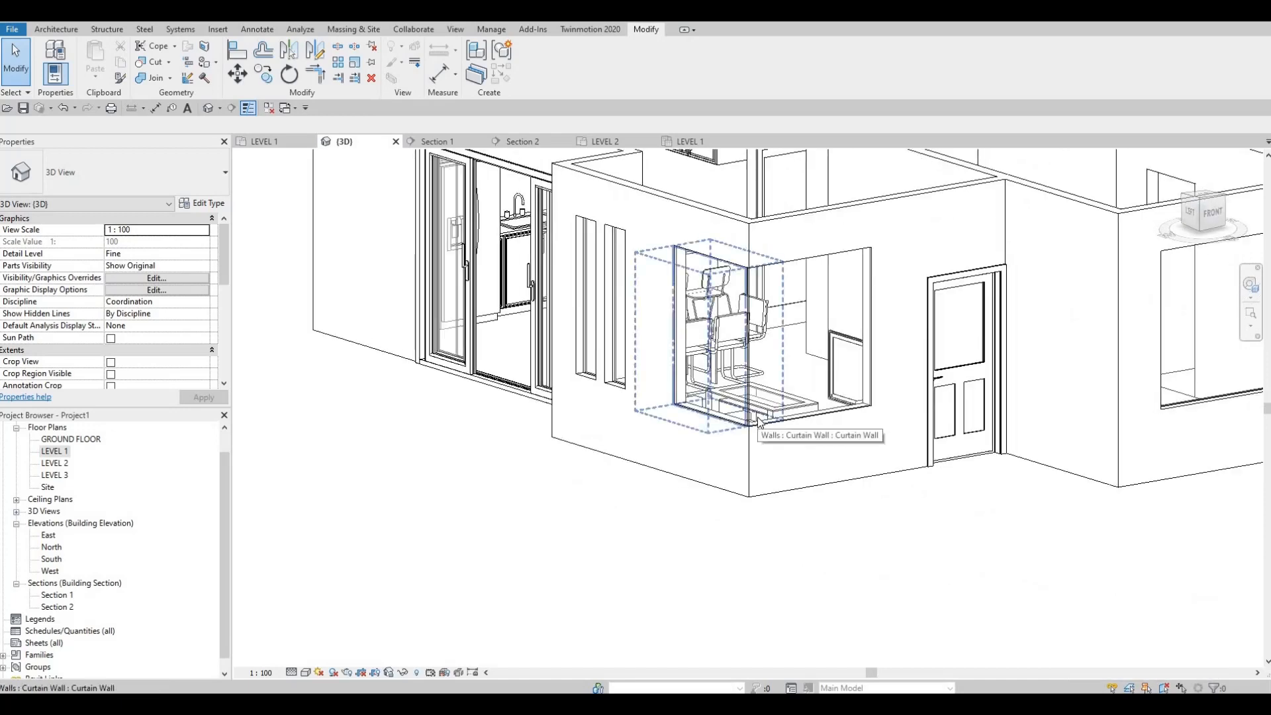
middle_click_drag(840, 399, 861, 412, "shift")
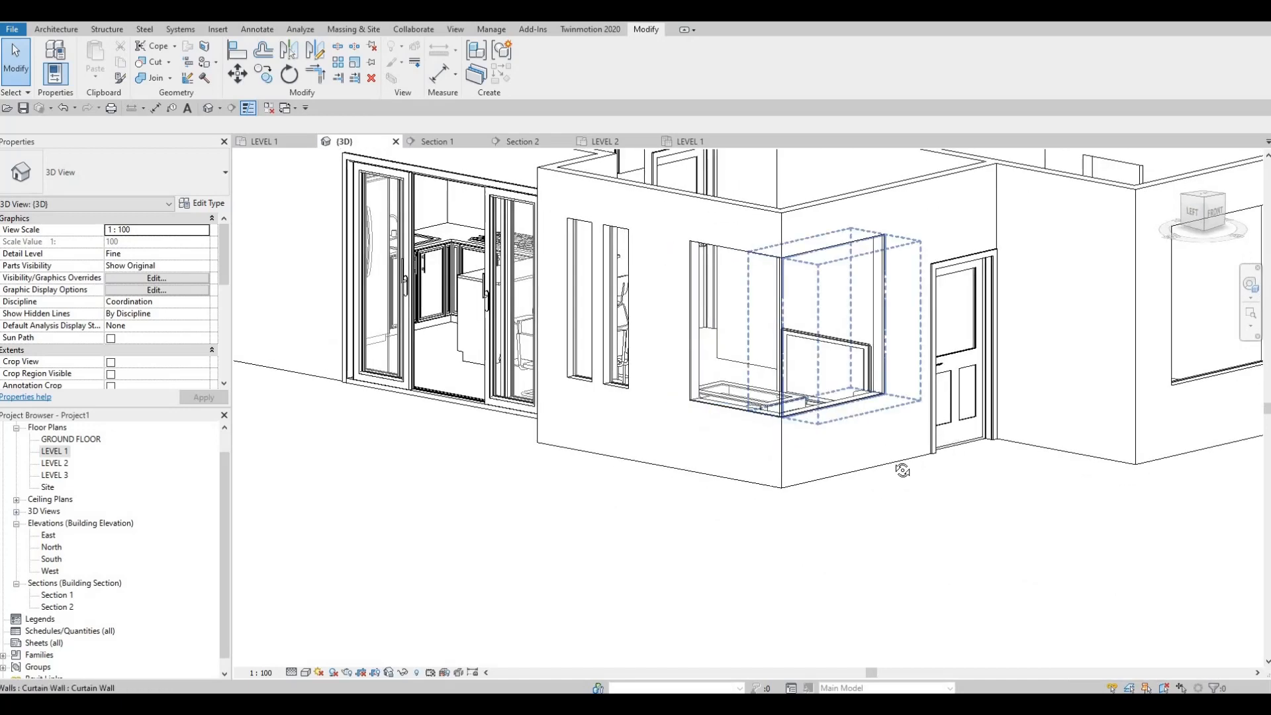
scroll(905, 475, "down", 3)
middle_click_drag(908, 479, 783, 519, "shift")
scroll(1000, 489, "down", 1)
scroll(777, 576, "up", 2)
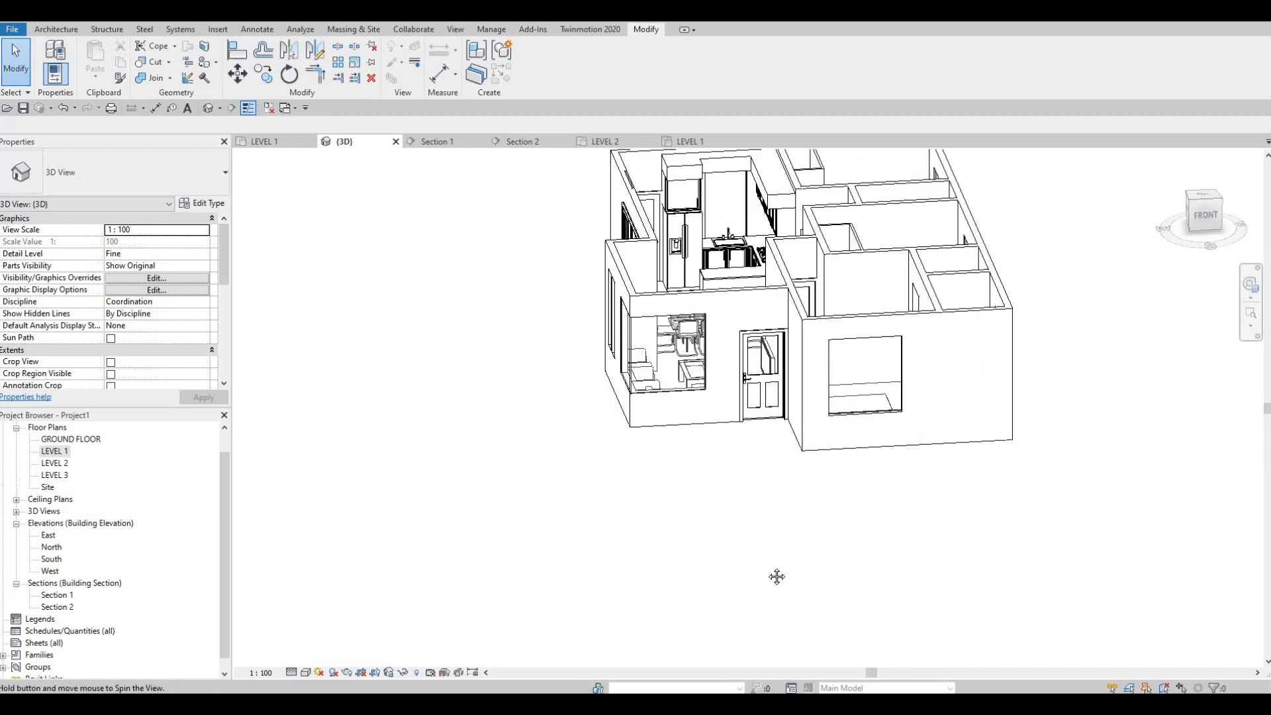
scroll(712, 483, "up", 1)
middle_click_drag(712, 482, 742, 501, "shift")
scroll(742, 502, "down", 3)
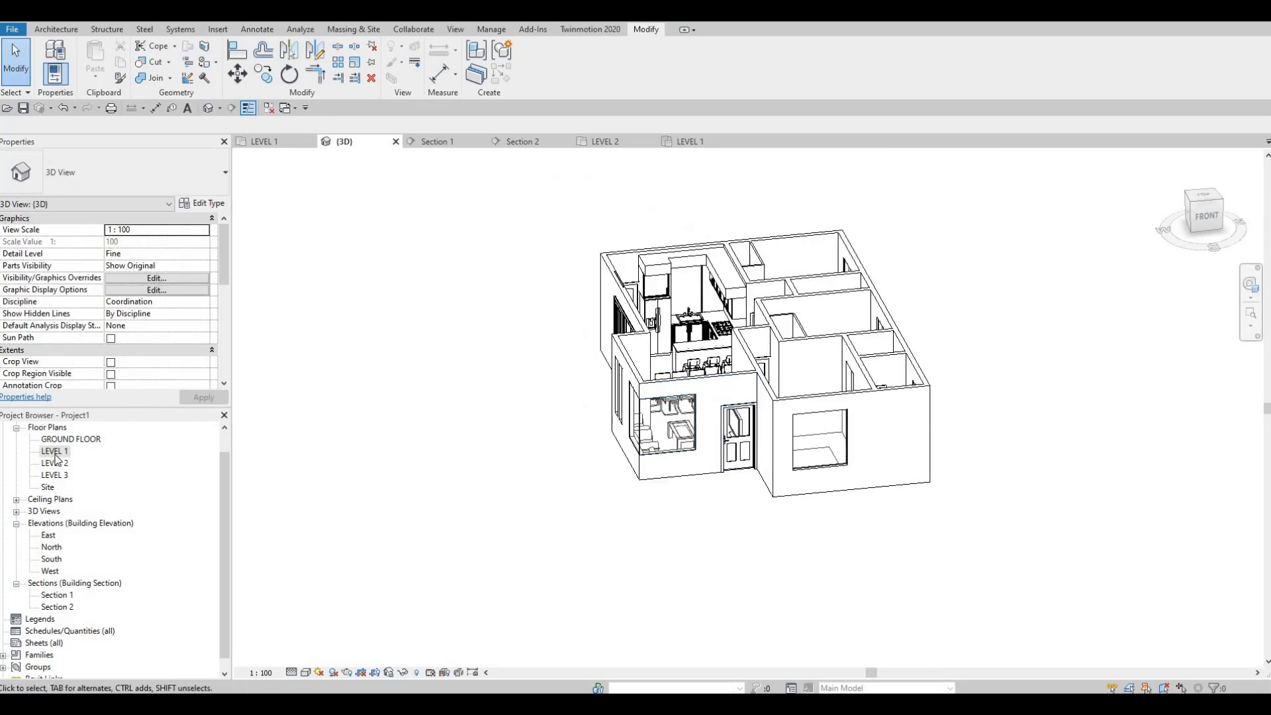
scroll(516, 377, "up", 1)
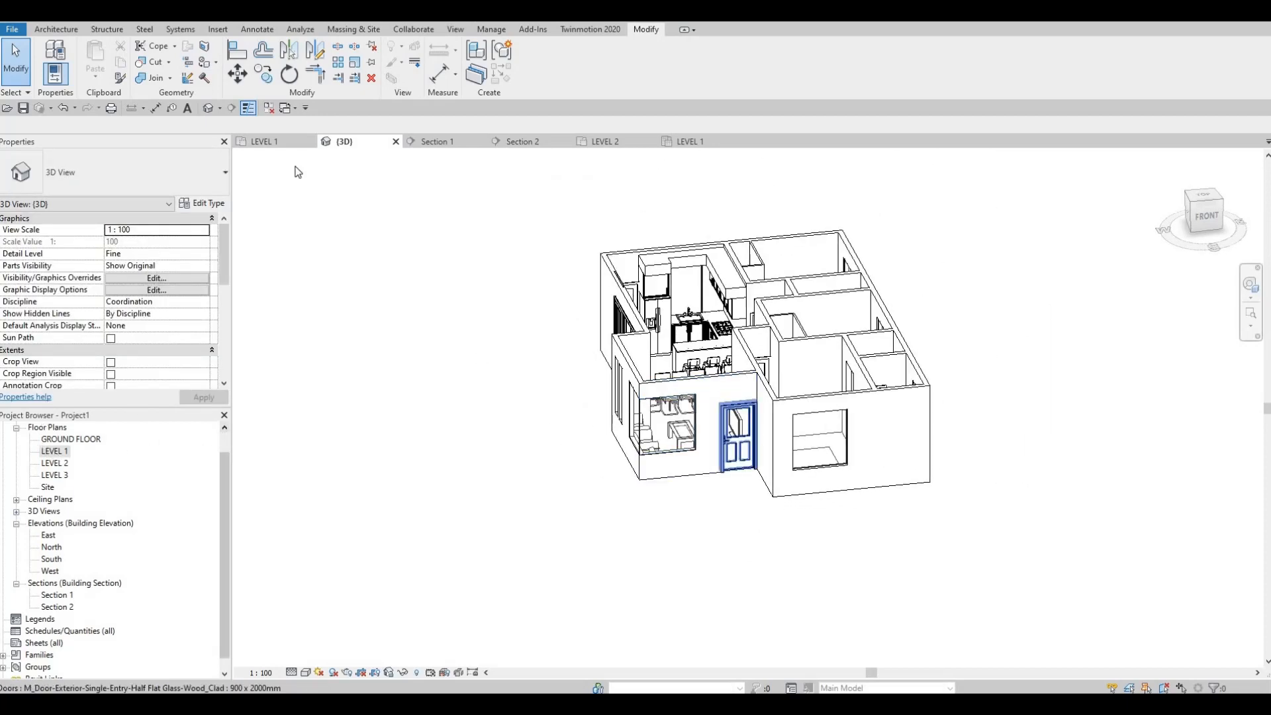
left_click(55, 29)
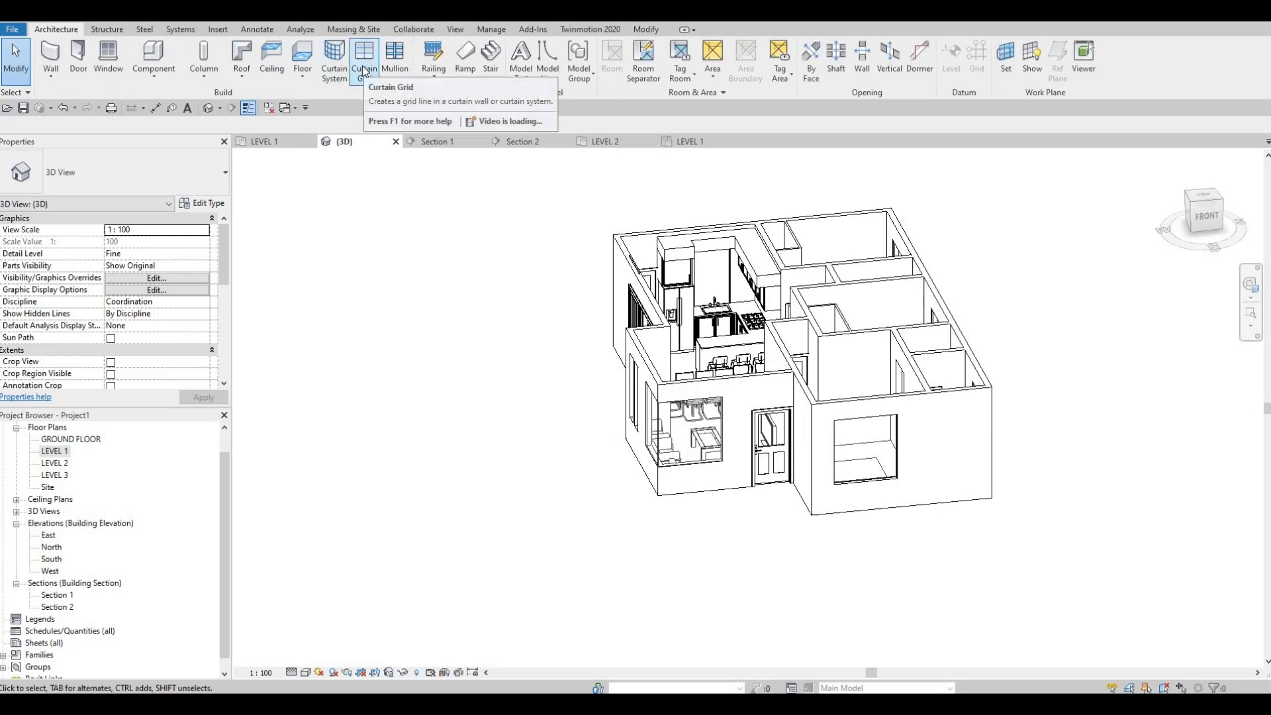
left_click(364, 71)
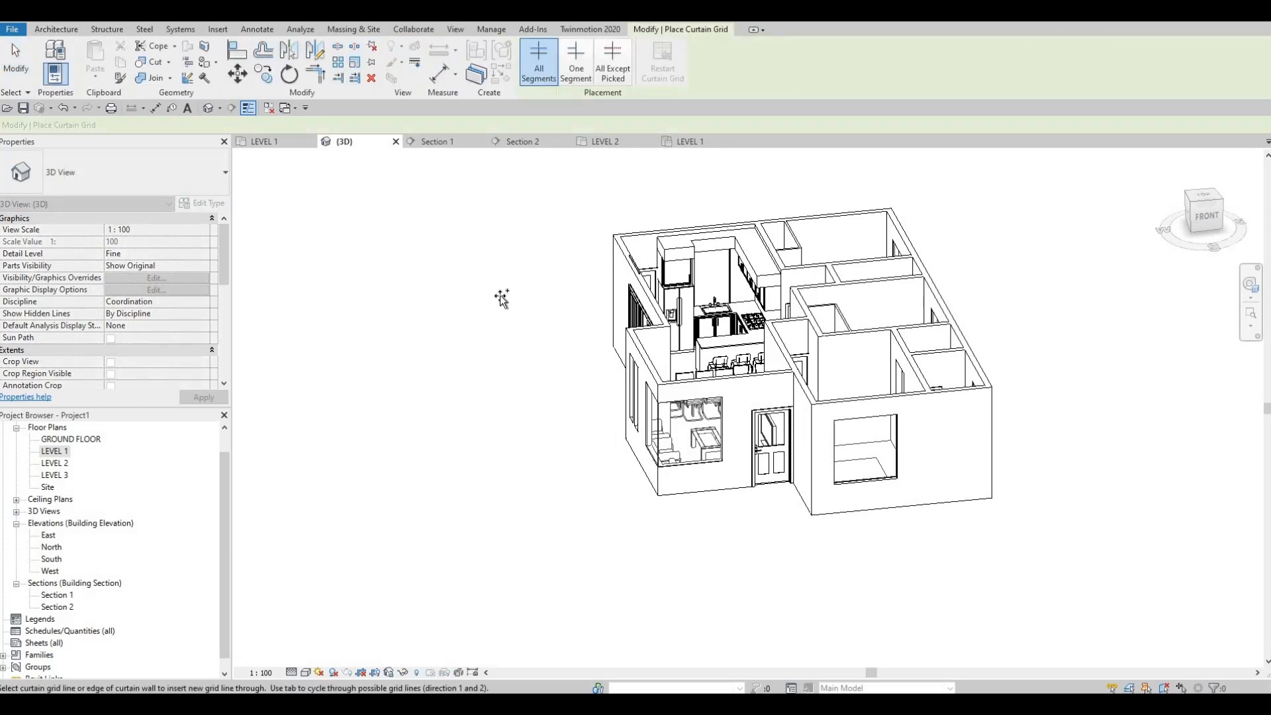
middle_click_drag(720, 367, 601, 347)
scroll(600, 346, "down", 1)
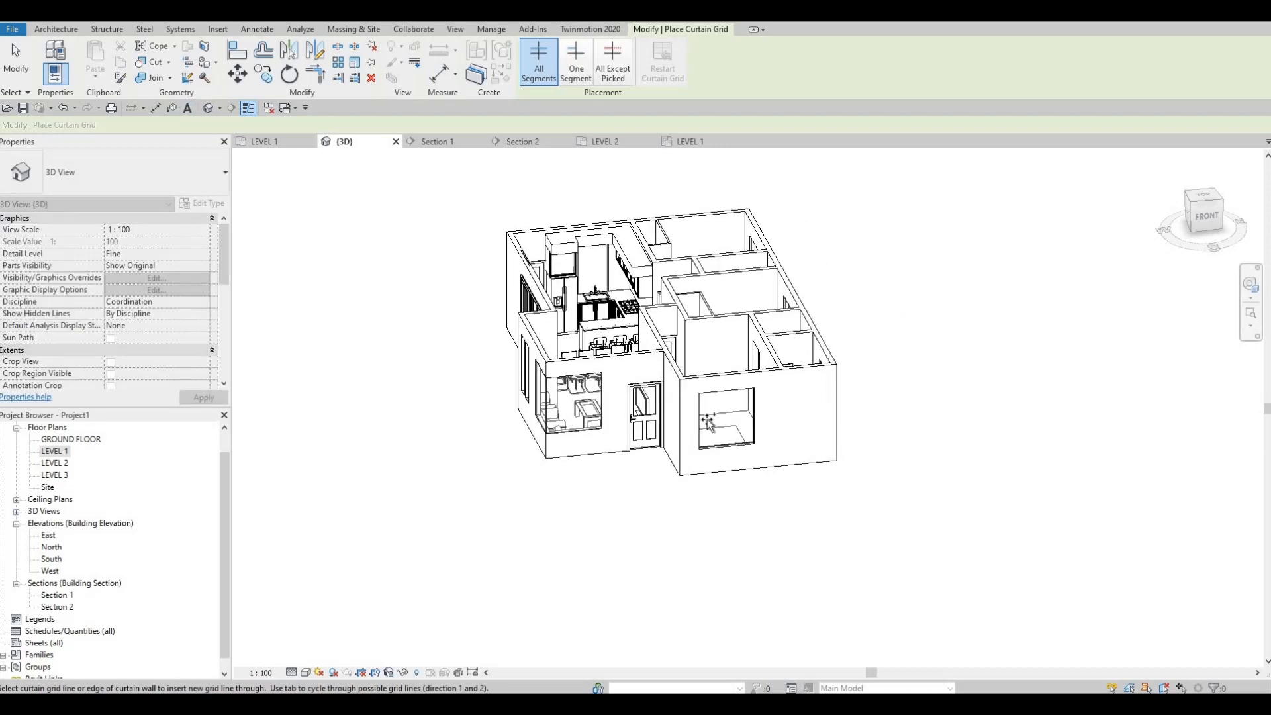
scroll(736, 429, "up", 3)
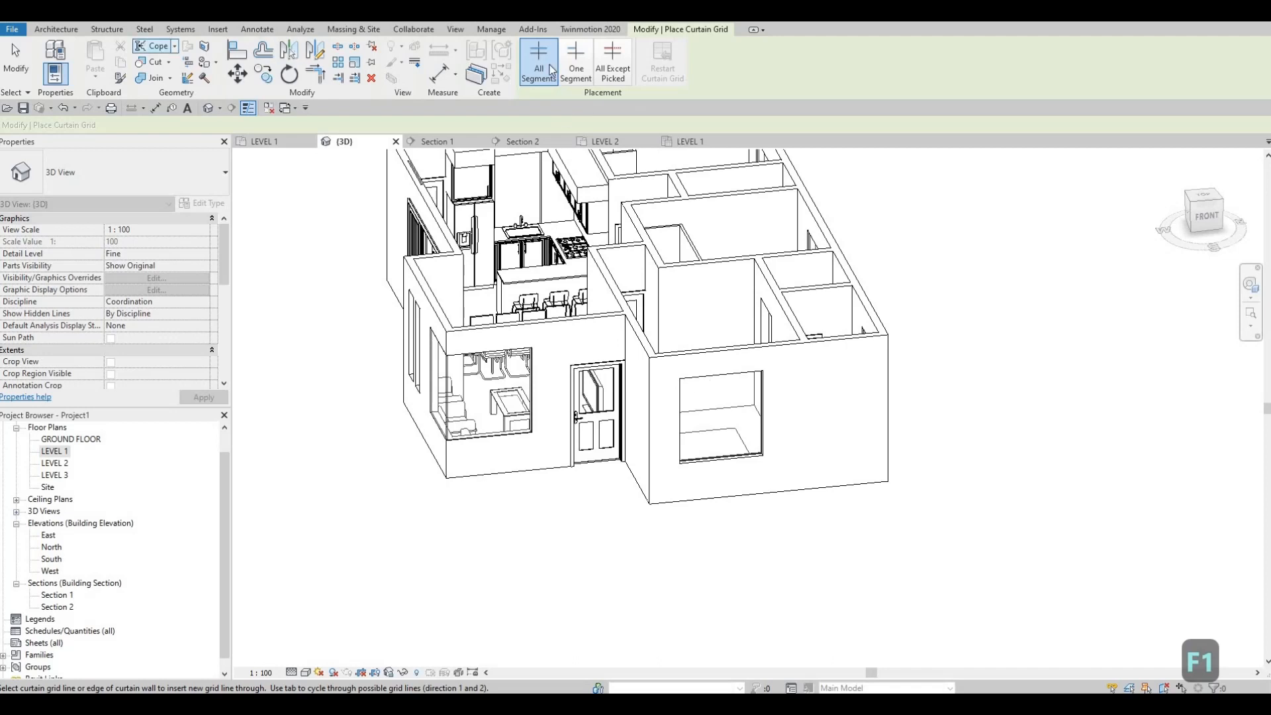
key("Escape")
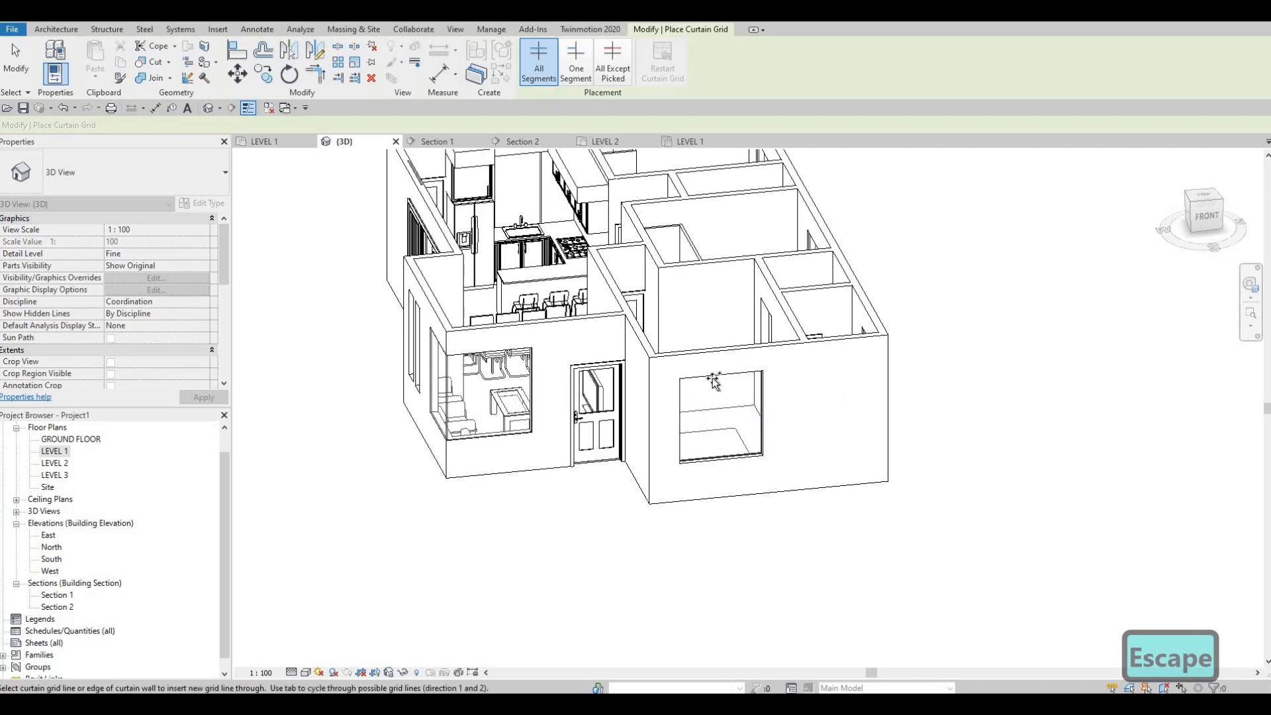
key("Escape")
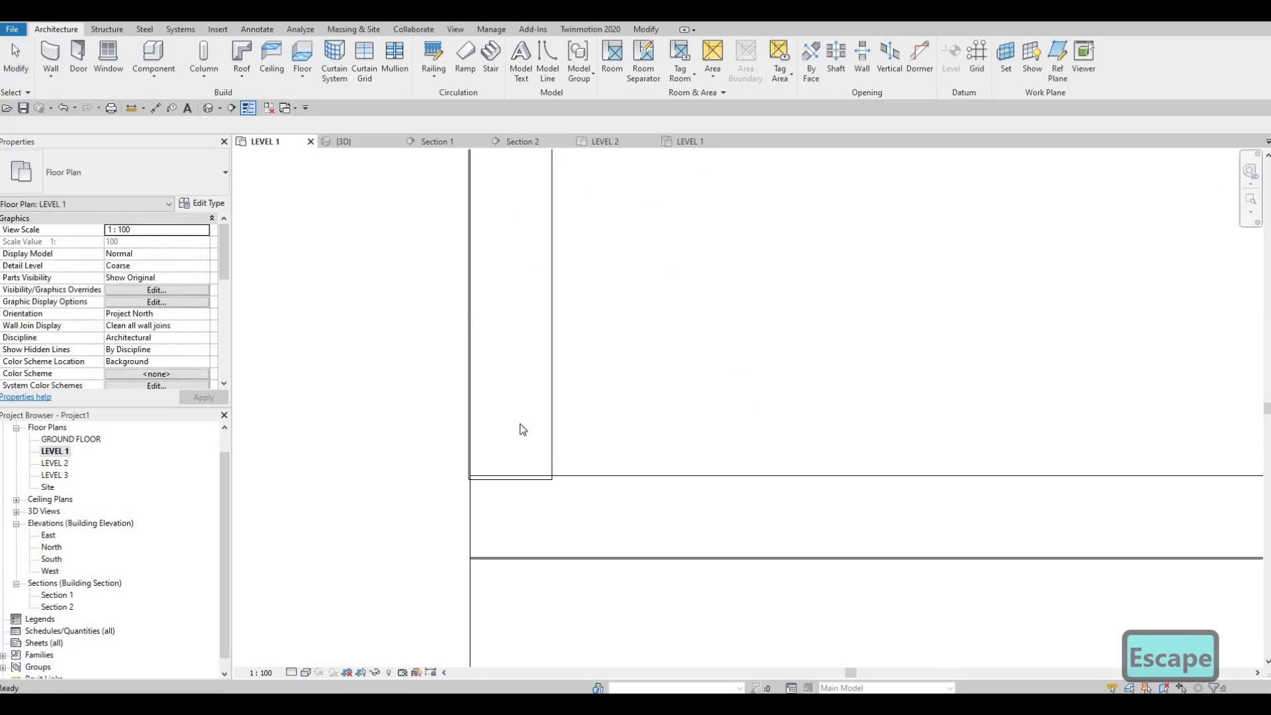
On the Level 1 plan, create a 360 mm curtain wall like the narrow west window in the south wall, just west of the entry door
middle_click_drag(519, 431, 618, 408)
key("Escape")
scroll(618, 408, "down", 4)
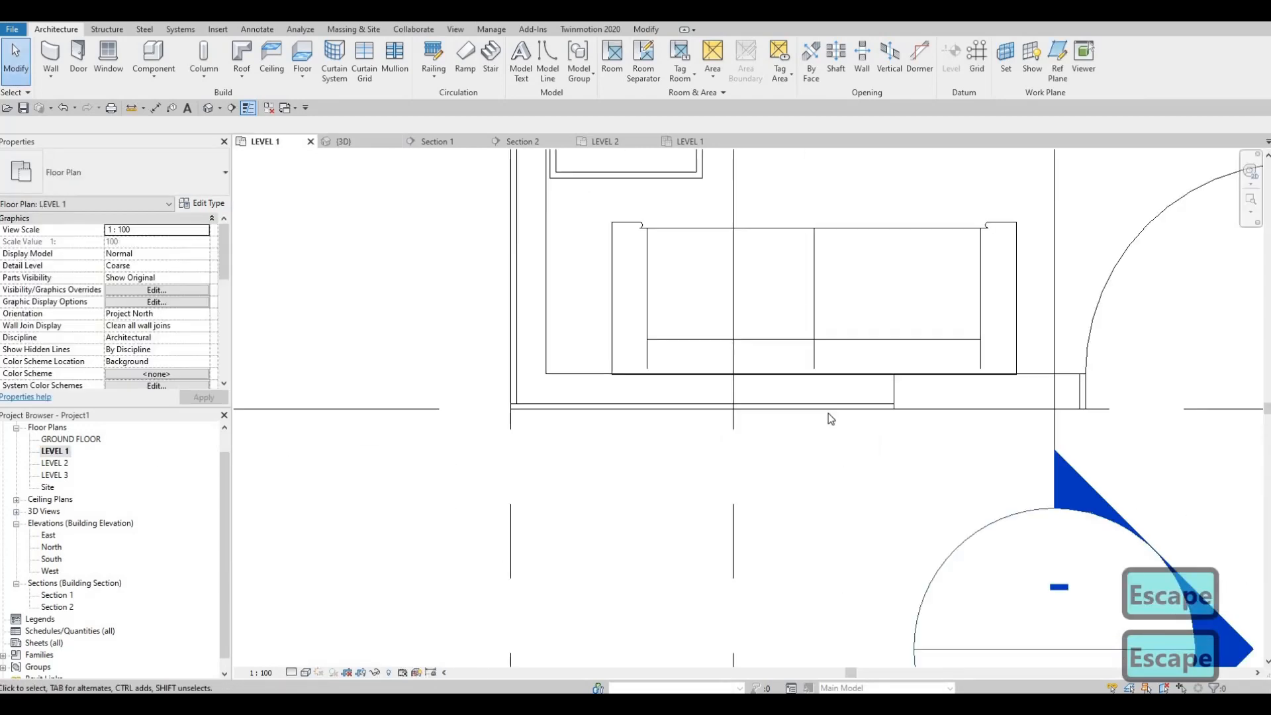
scroll(772, 423, "down", 1)
middle_click_drag(828, 413, 689, 484)
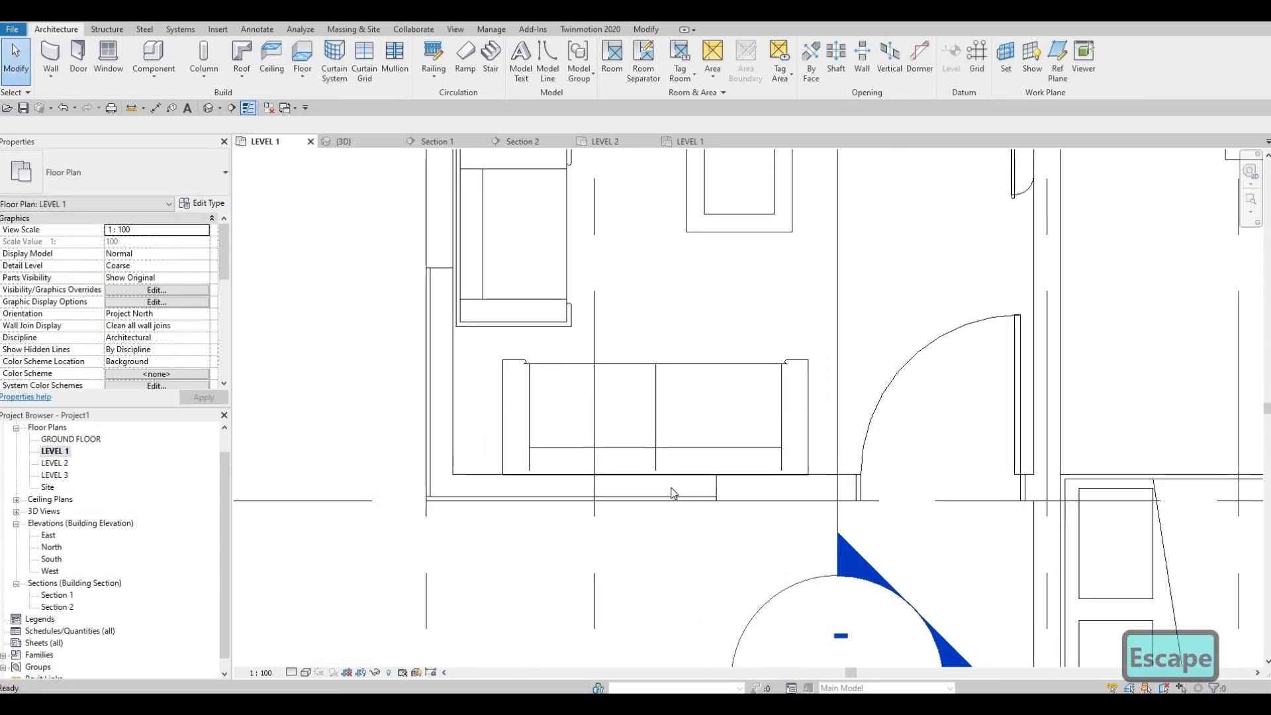
scroll(670, 491, "down", 2)
middle_click_drag(682, 433, 633, 488)
middle_click_drag(546, 347, 520, 370)
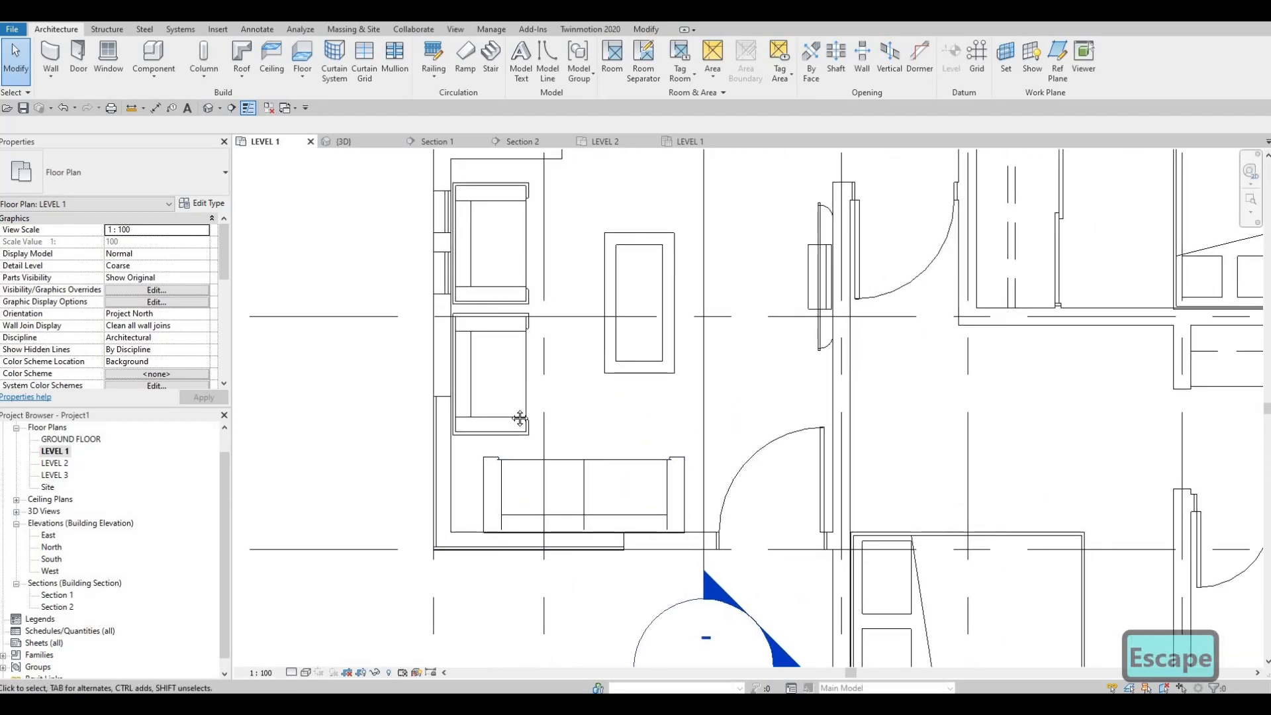
middle_click_drag(520, 418, 515, 444)
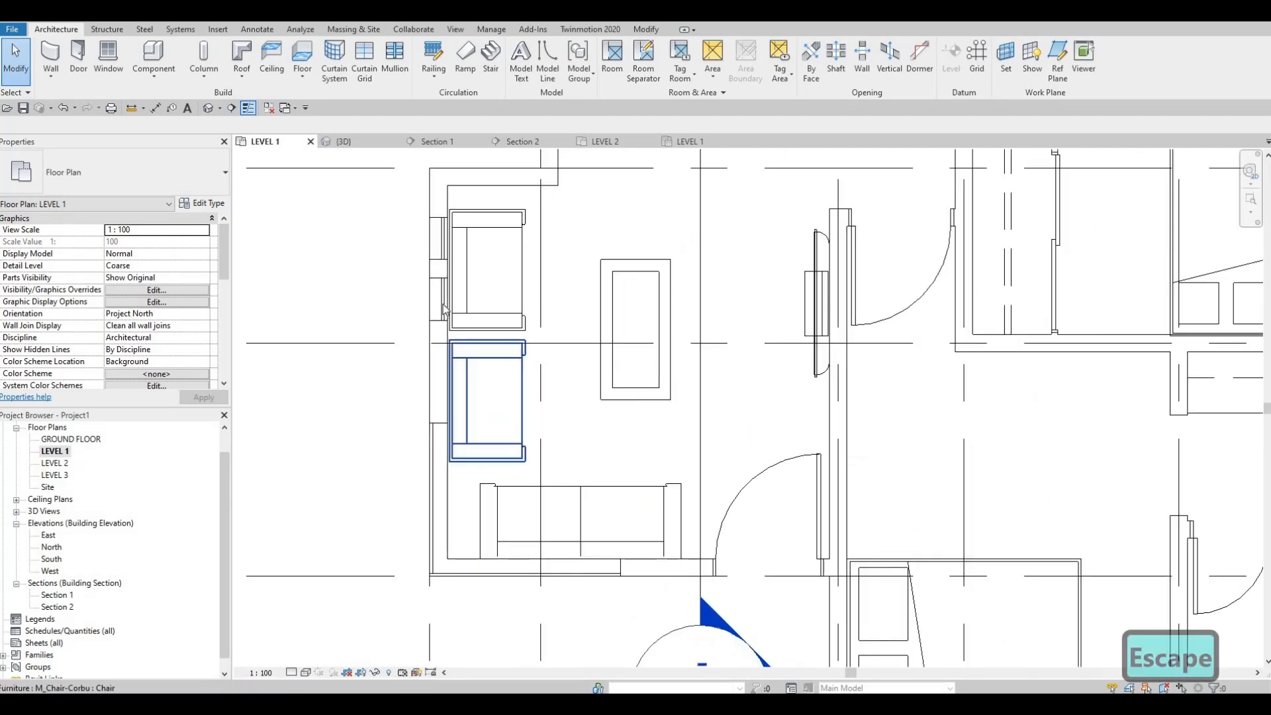
scroll(432, 265, "up", 2)
left_click(441, 255)
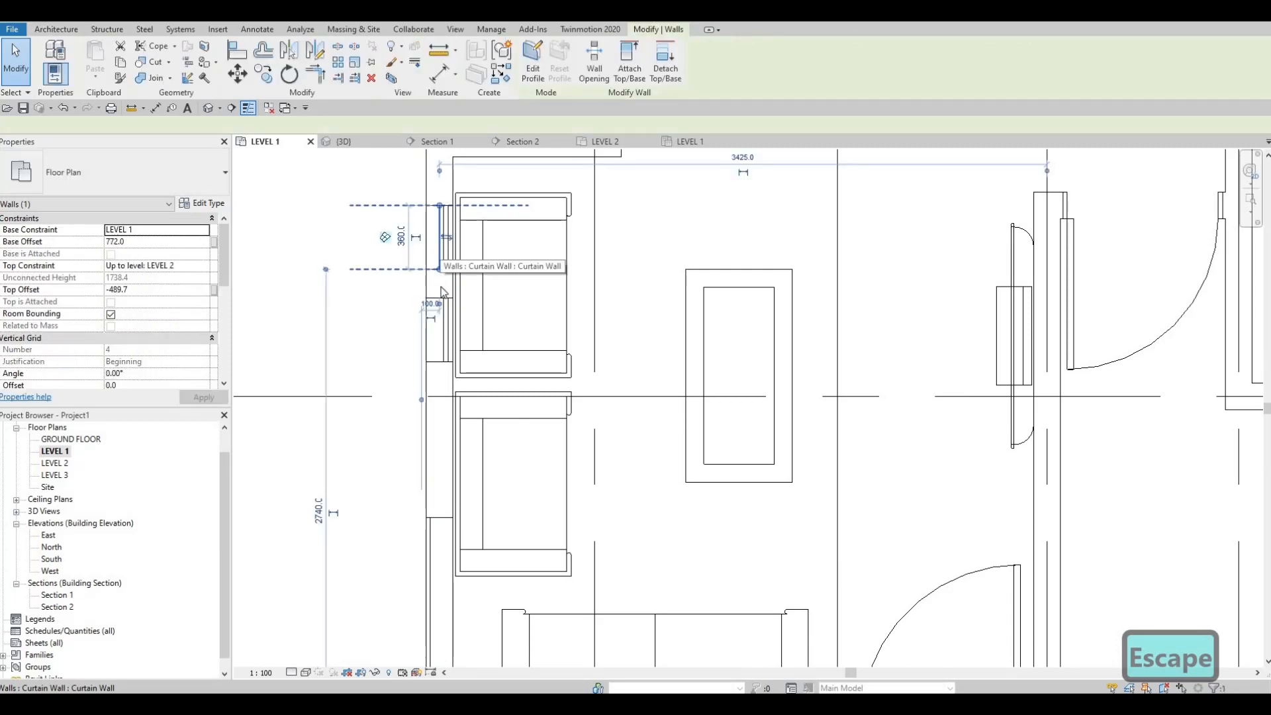
key("c")
key("s")
scroll(678, 419, "down", 2)
middle_click_drag(677, 556, 546, 405)
scroll(629, 454, "up", 2)
scroll(597, 469, "up", 1)
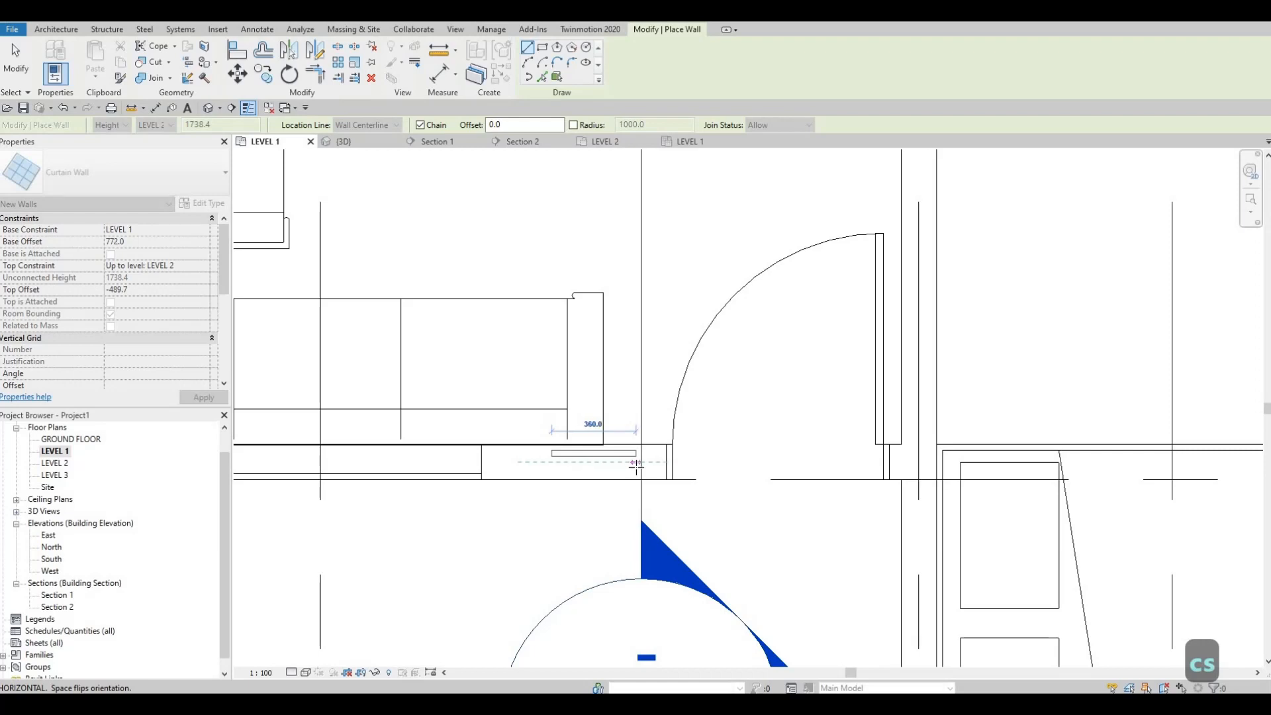
left_click(637, 465)
key("Escape")
key("Escape")
key("Escape")
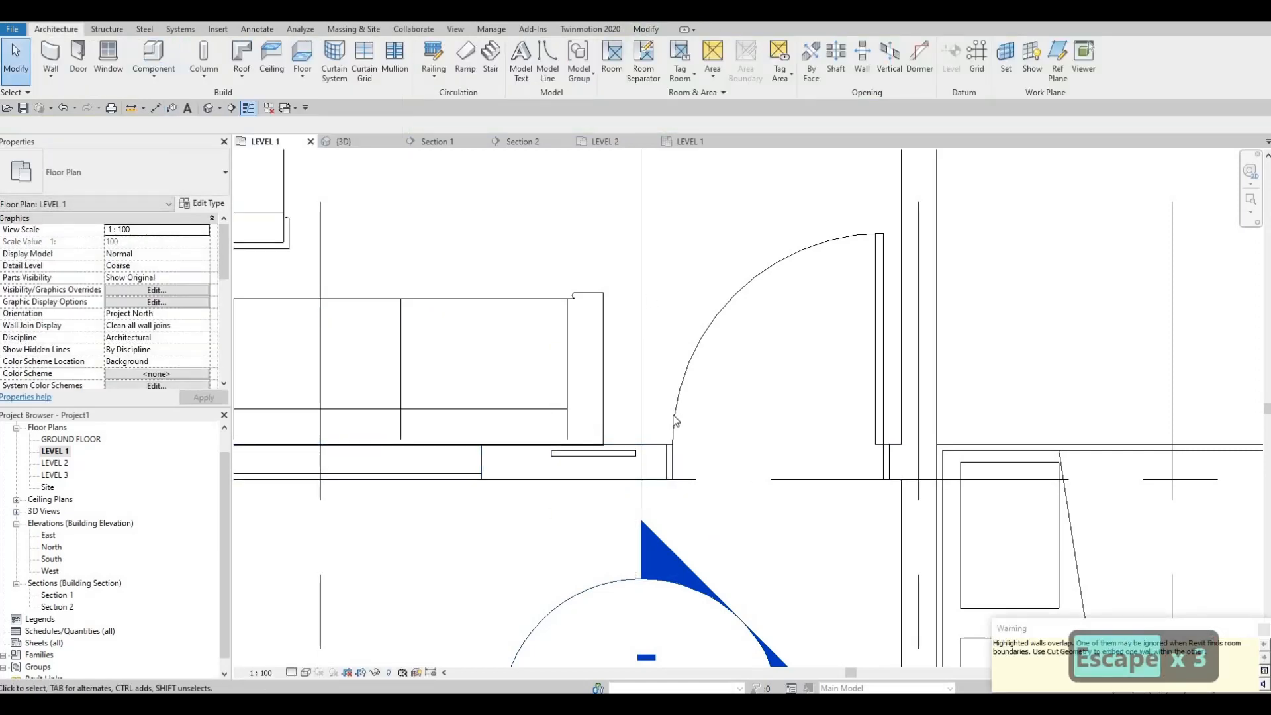
Create a similar curtain wall about 1030 mm long along the south wall's centerline, spanning the entry door opening
scroll(590, 417, "down", 2)
key("w")
key("n")
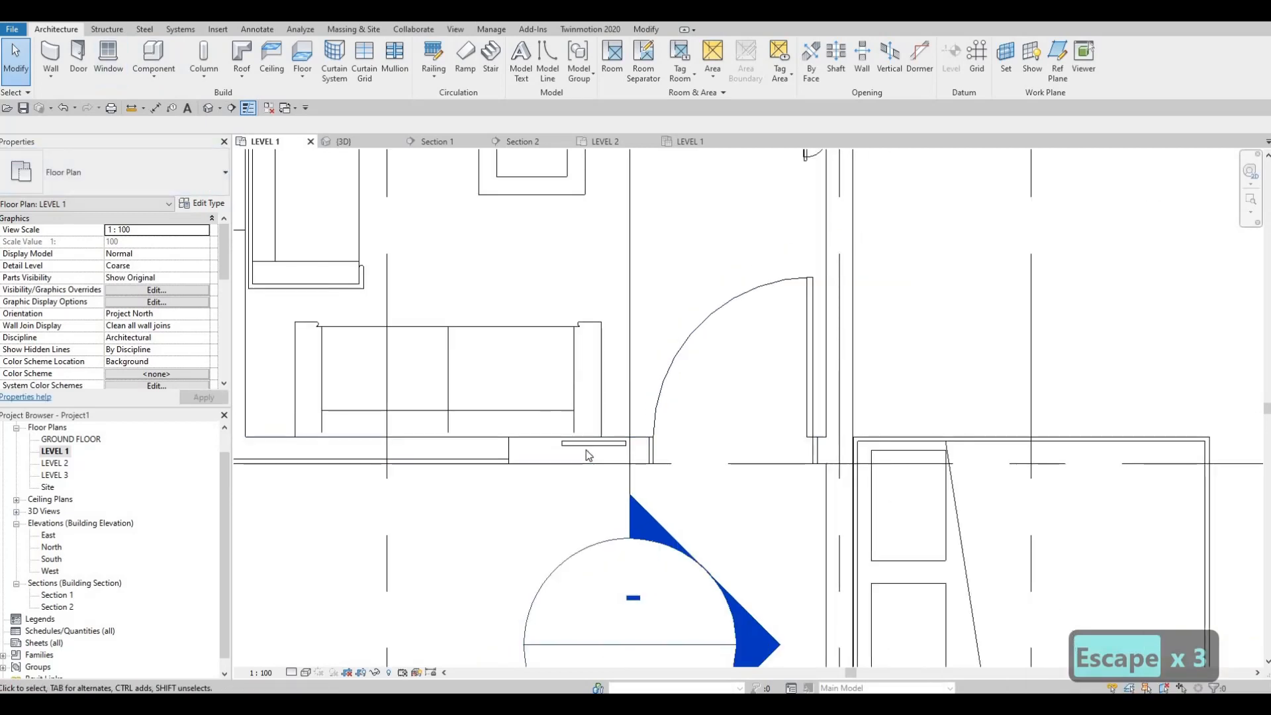
left_click(585, 451)
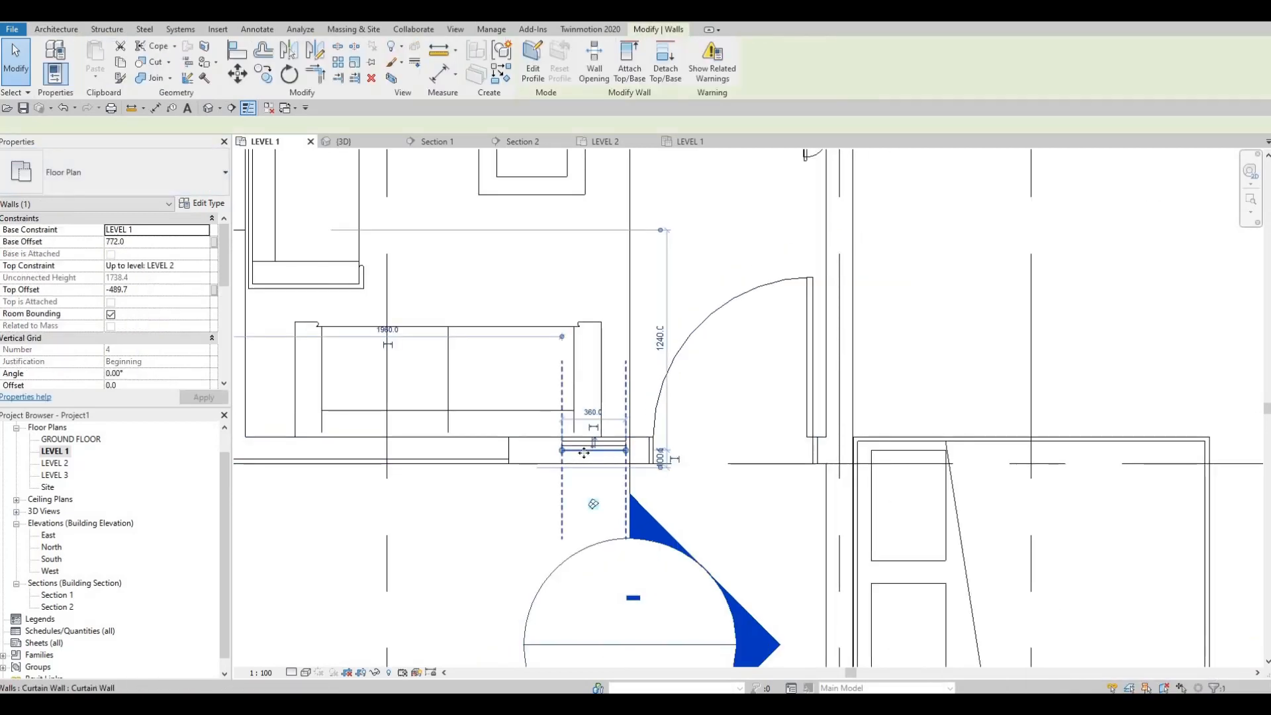
scroll(643, 449, "up", 2)
key("c")
key("s")
left_click(643, 442)
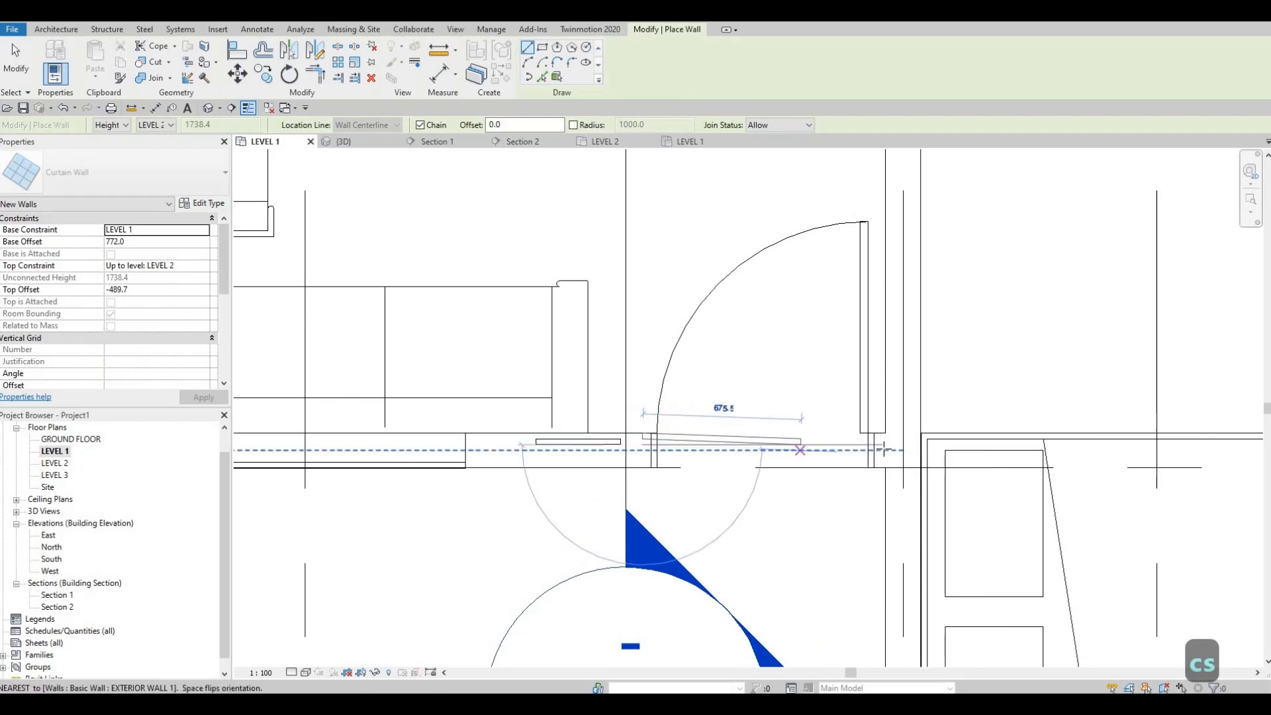
key("Escape")
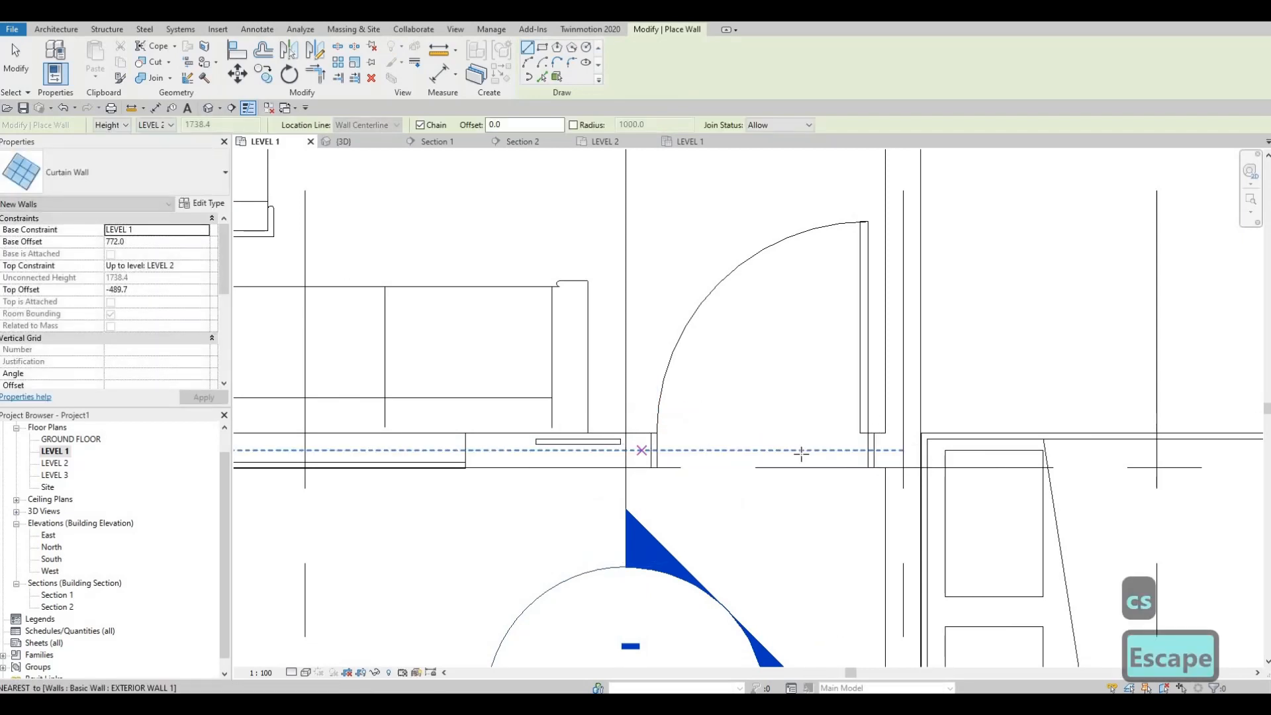
left_click(644, 450)
left_click(886, 450)
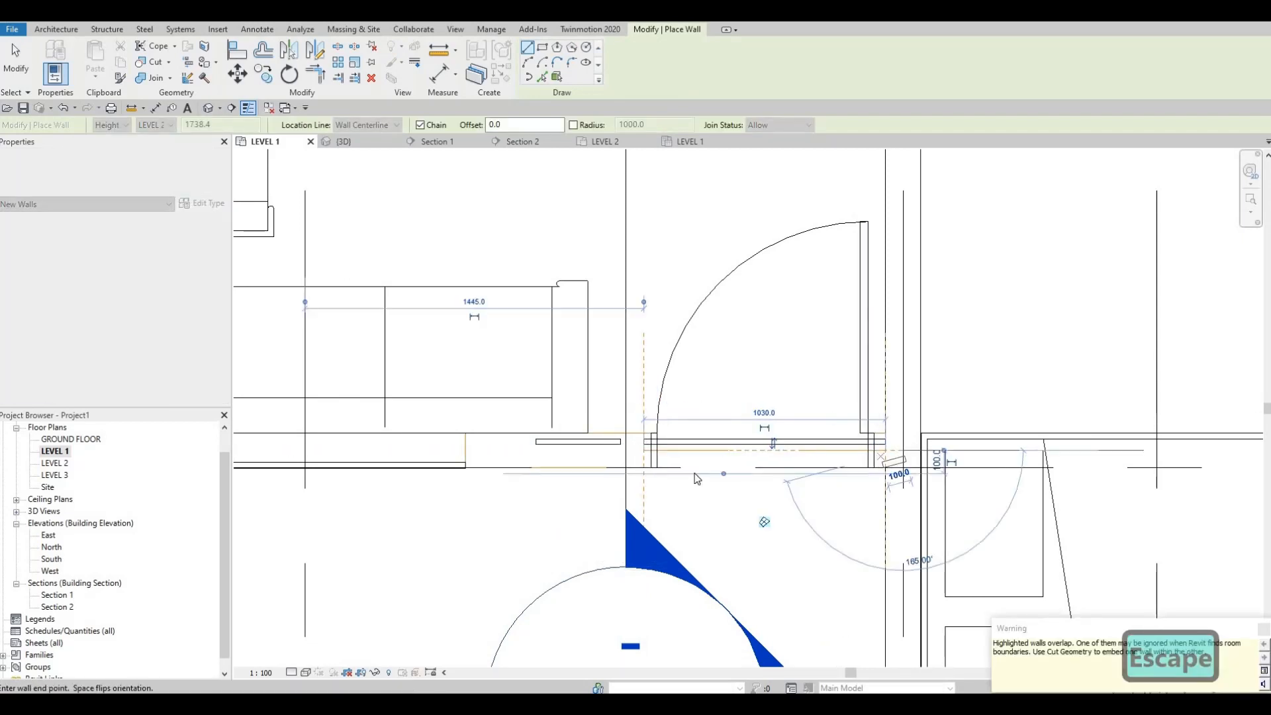
key("Escape")
key("Escape")
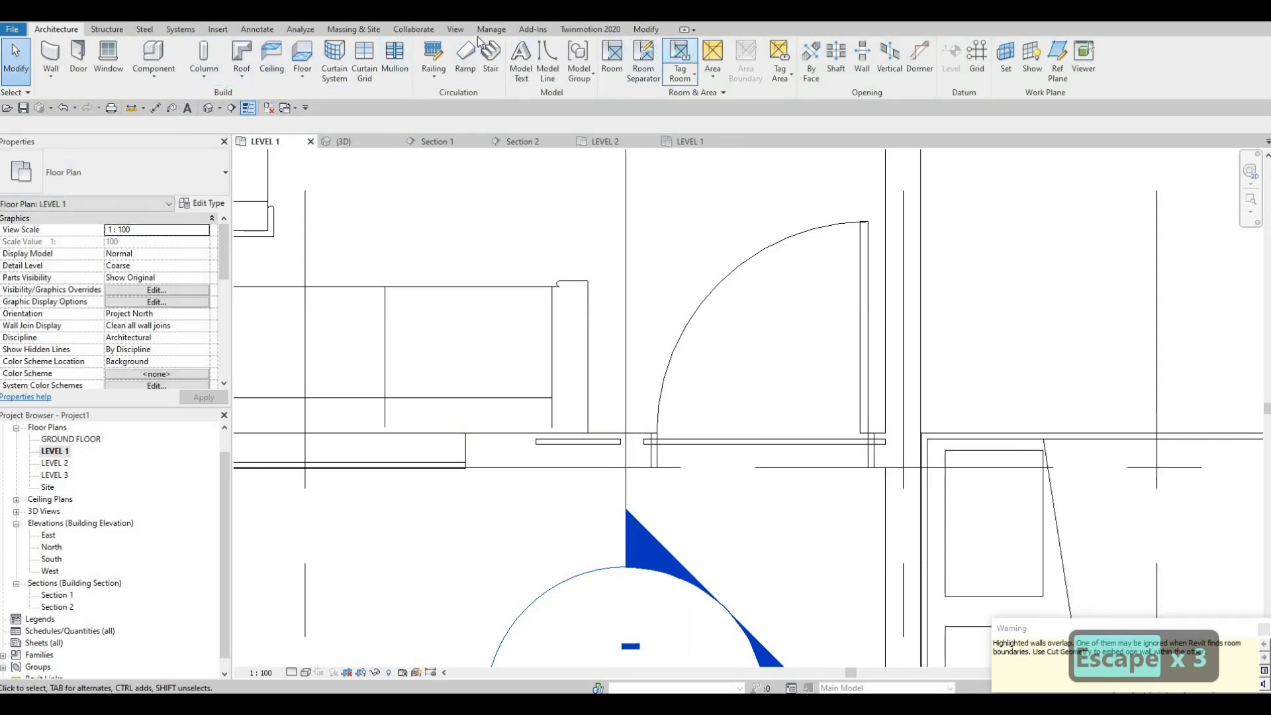
Embed the 360 mm curtain wall in the south exterior wall with Cut Geometry
left_click(646, 29)
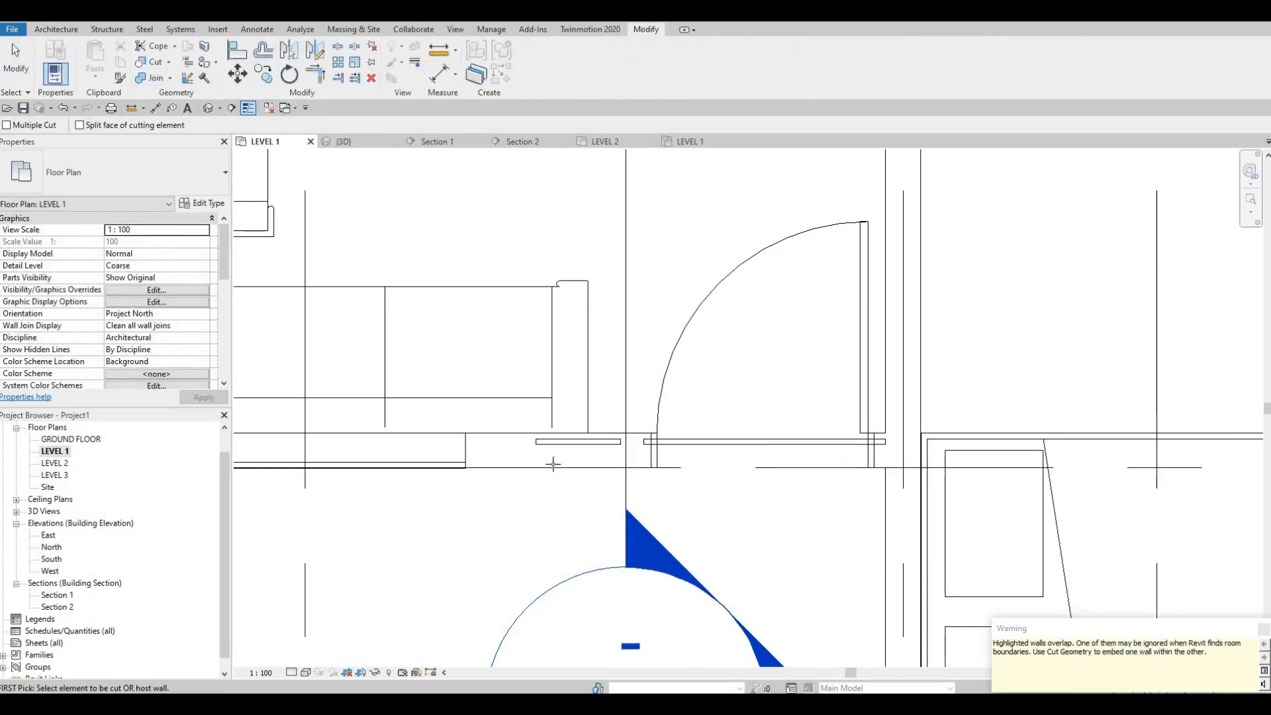
left_click(573, 443)
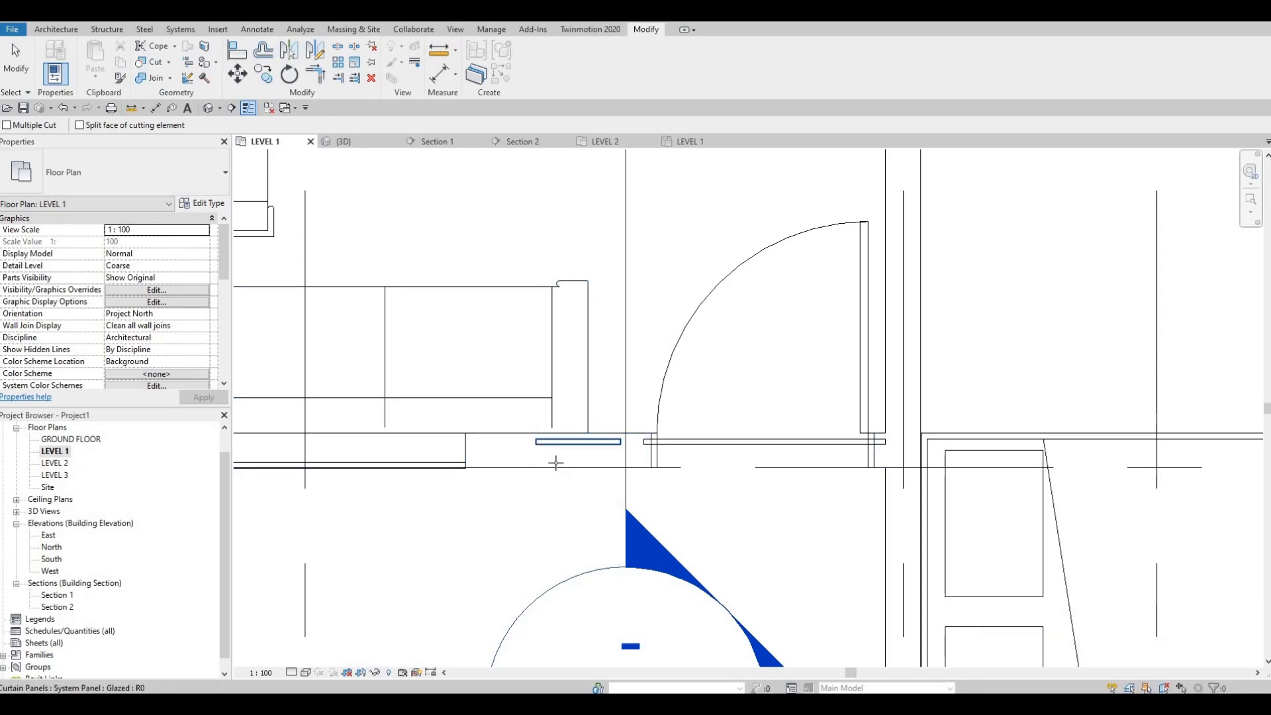
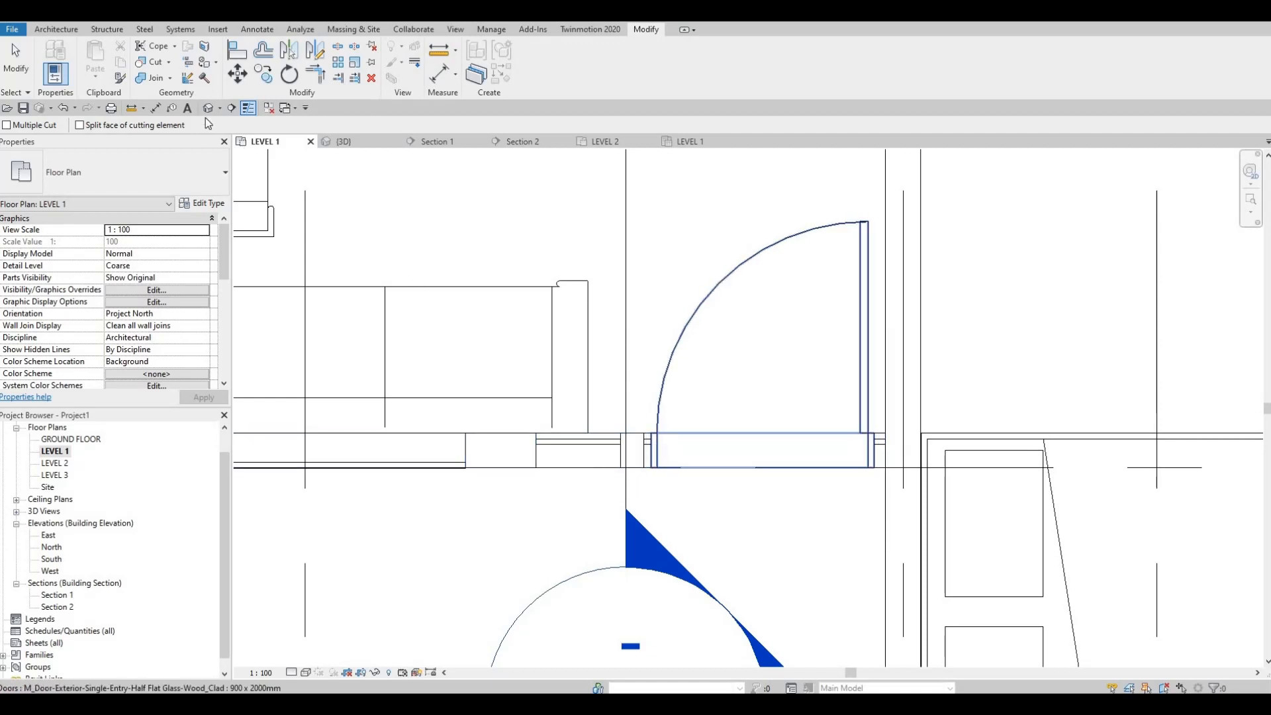
In the 3D view, raise the bottom of the curtain wall above the entry door to a base offset of about 2200 mm
key("Escape")
key("Escape")
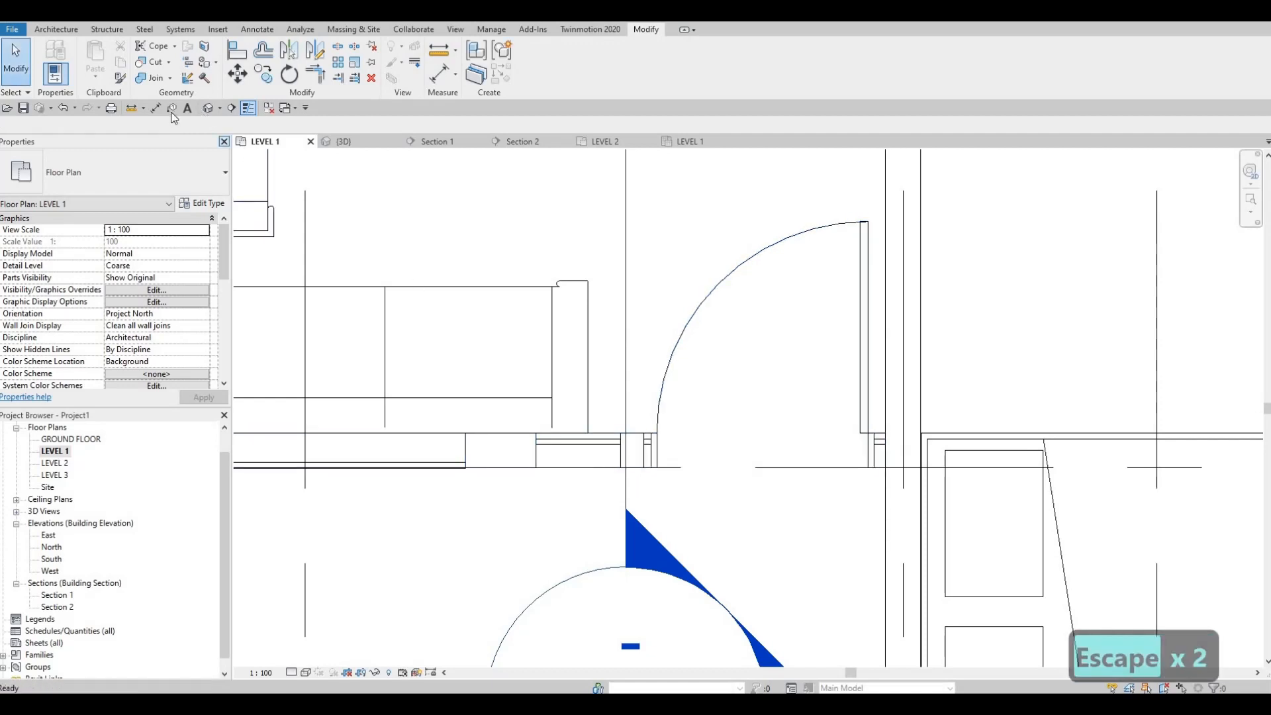
left_click(208, 108)
scroll(576, 416, "up", 3)
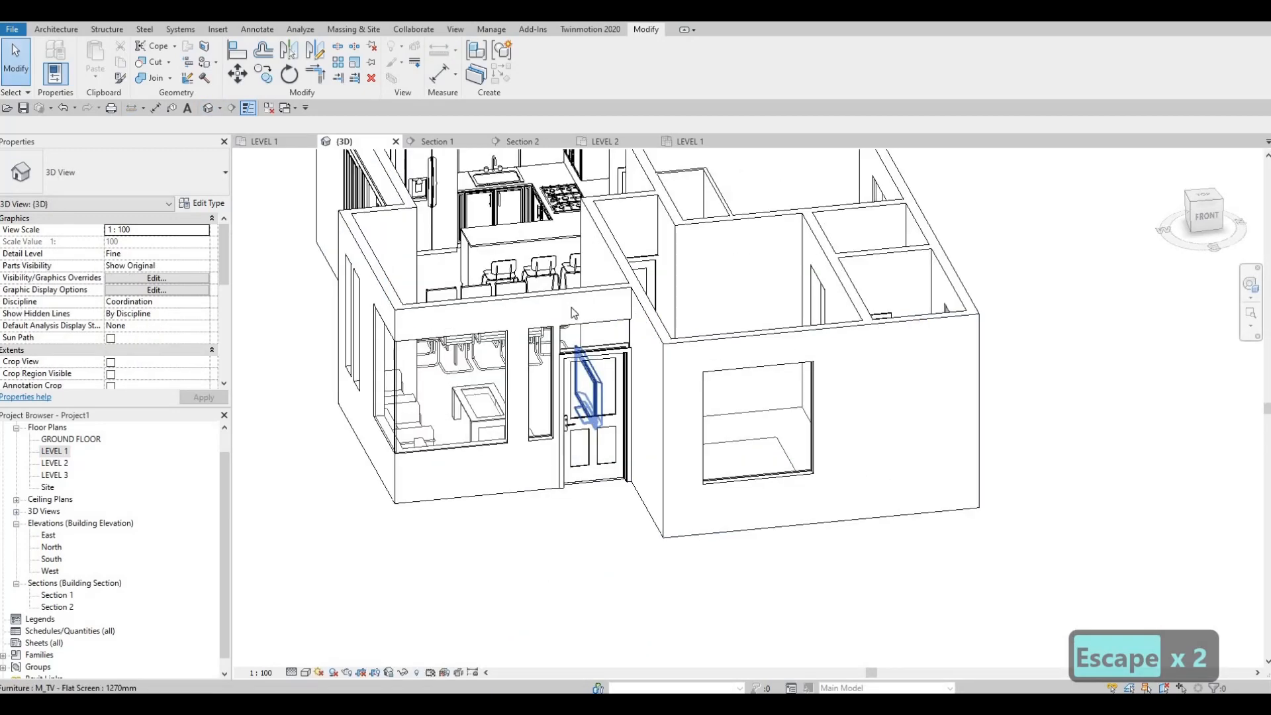
left_click(604, 463)
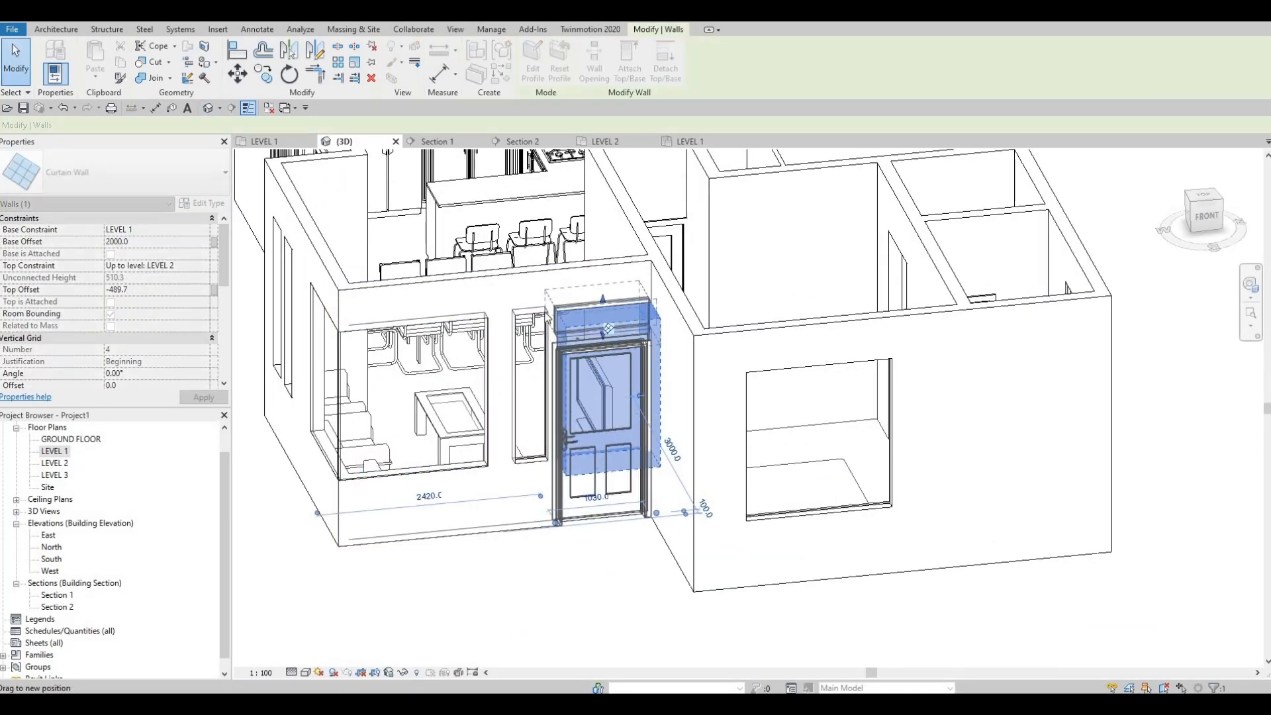
key("Escape")
scroll(576, 341, "up", 4)
scroll(548, 346, "down", 2)
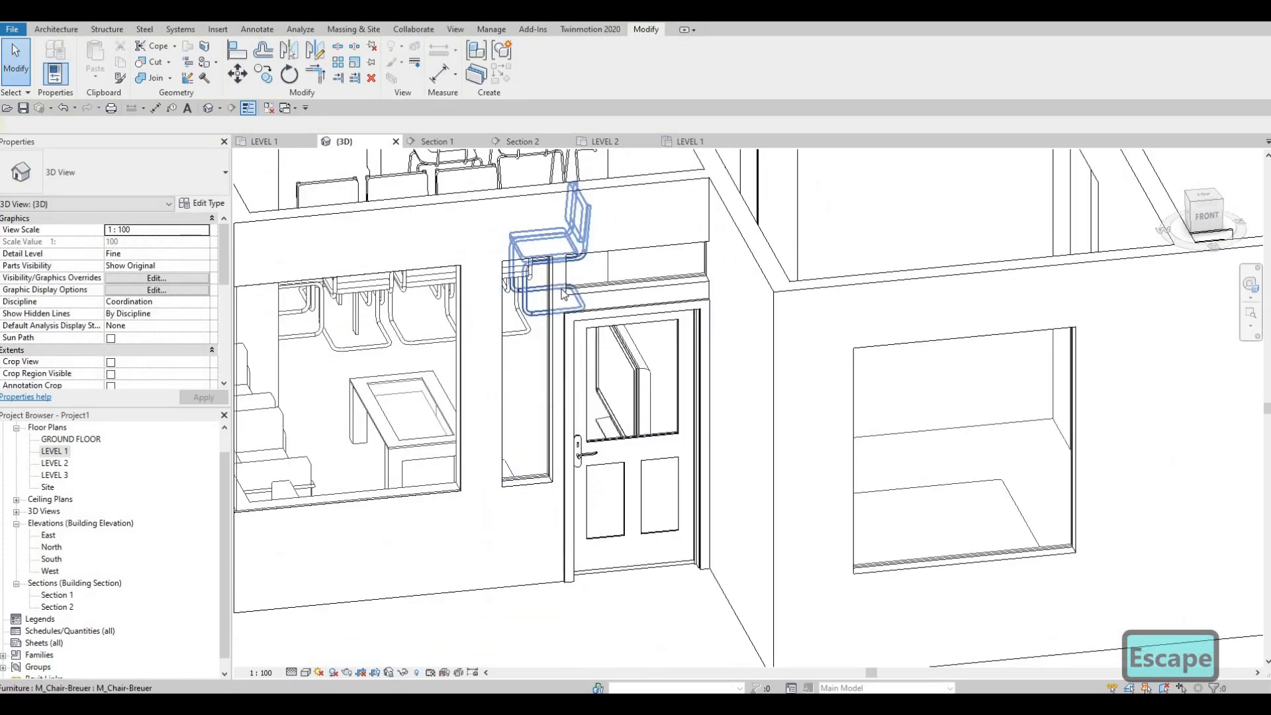
scroll(533, 271, "up", 2)
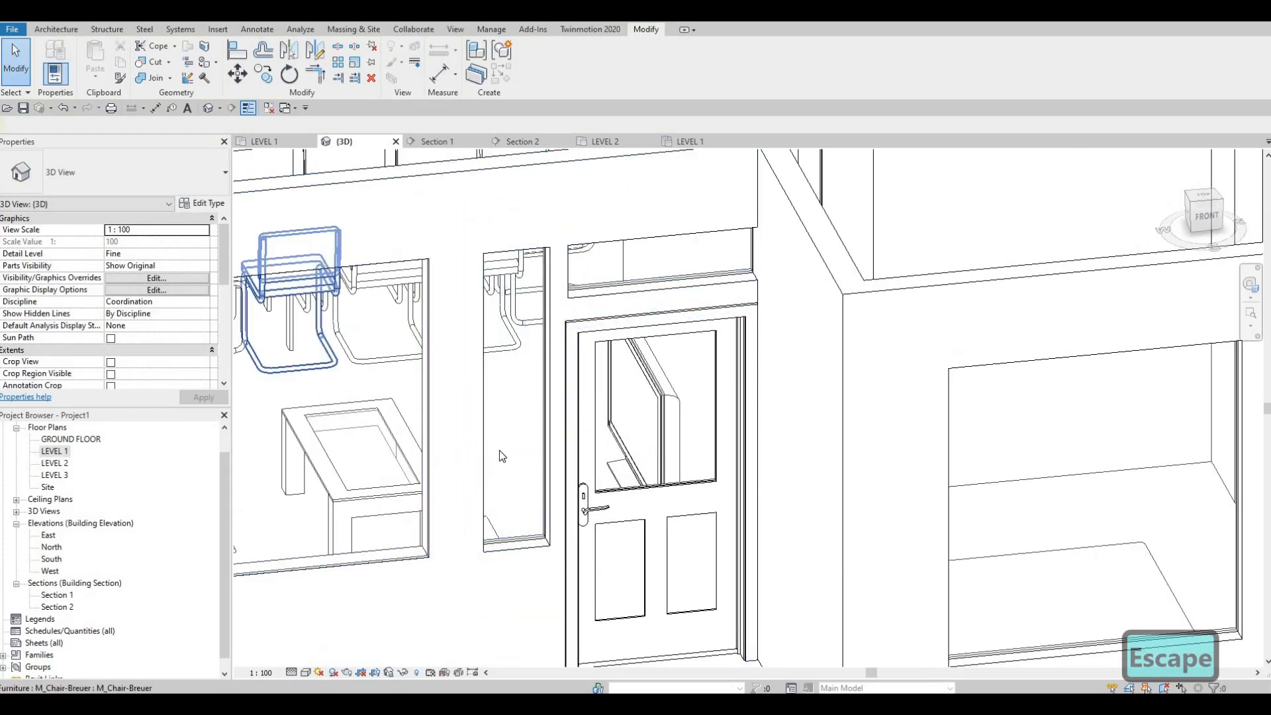
In the South elevation, extend the west end of the curtain wall above the entry door to meet the narrow curtain wall beside it
key("ctrl+Tab")
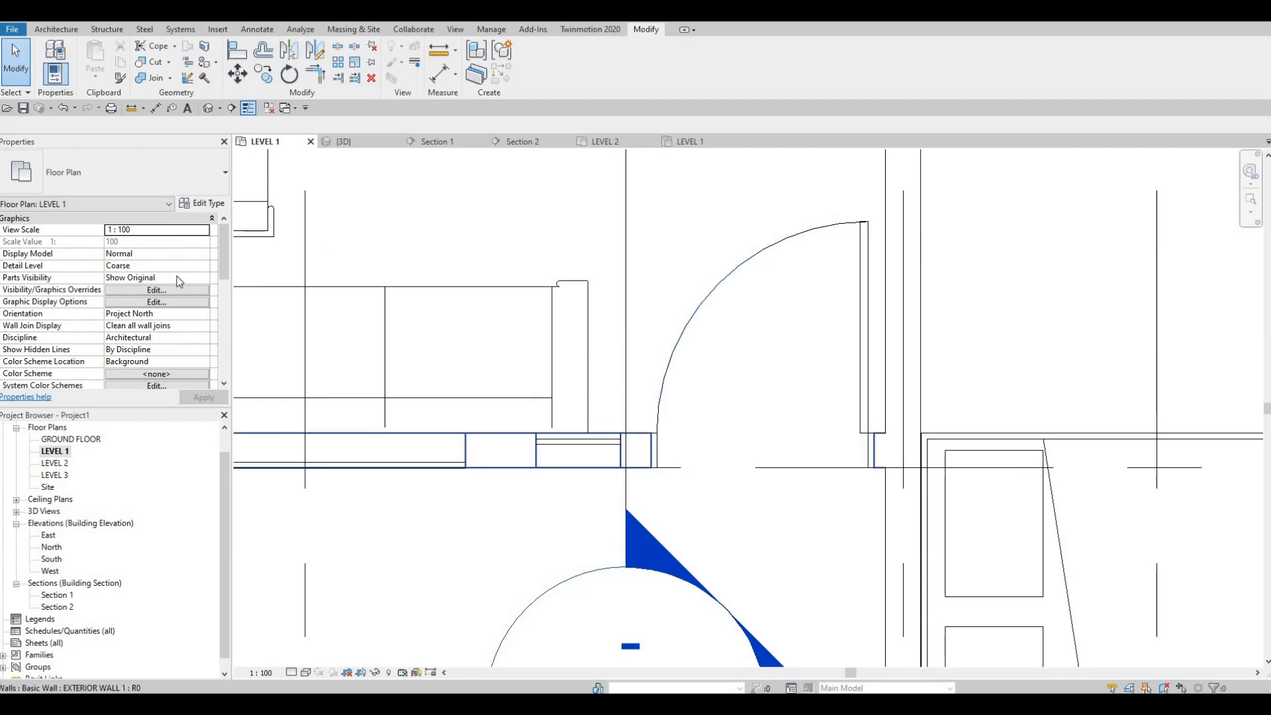
key("Escape")
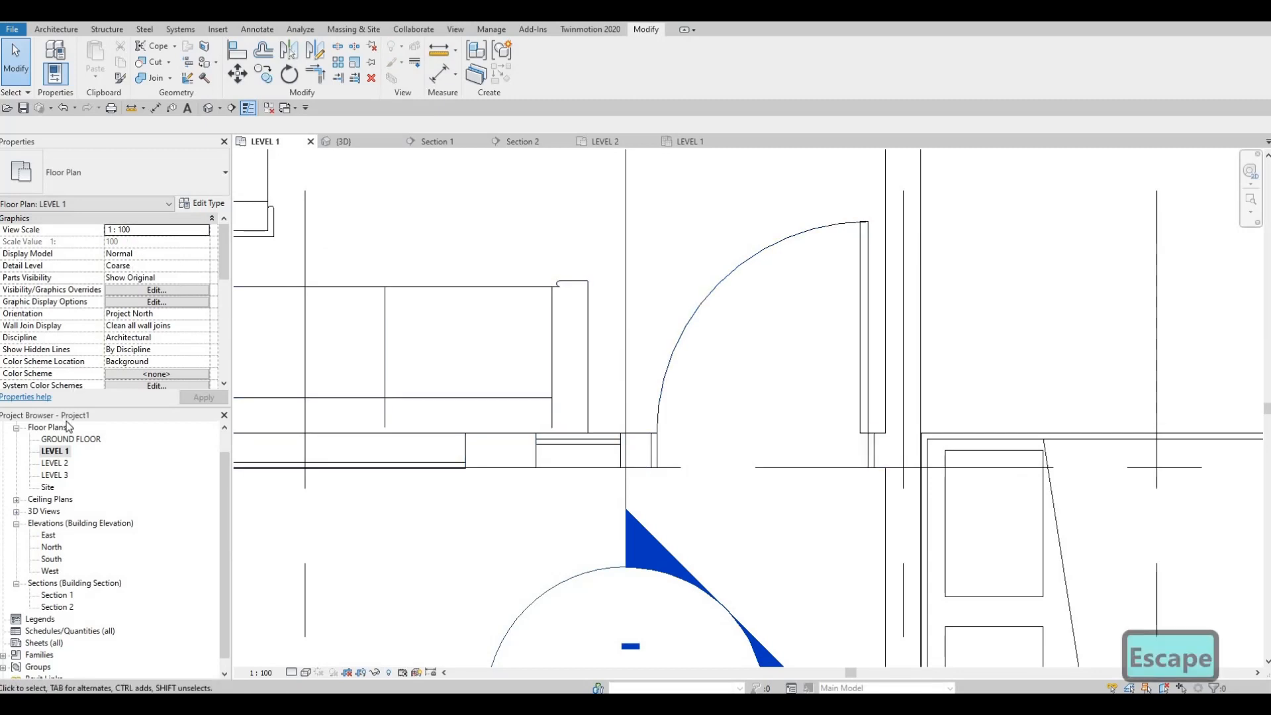
double_click(53, 559)
scroll(603, 401, "up", 10)
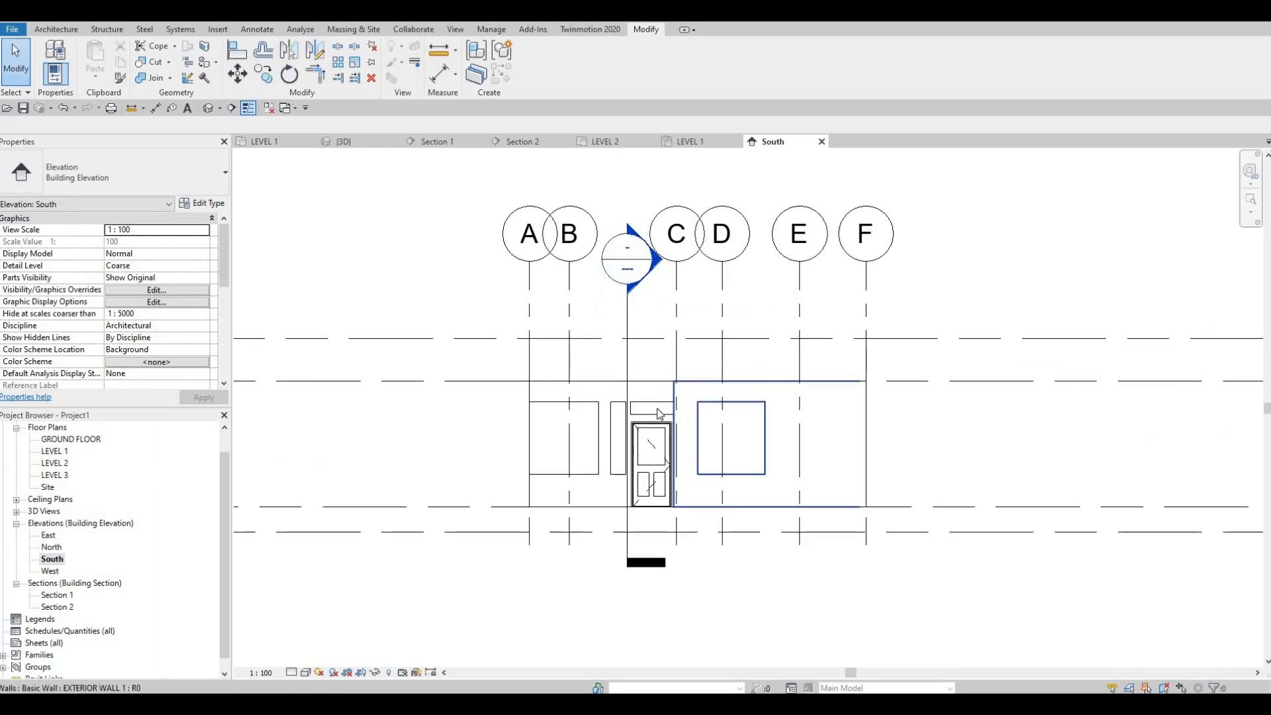
key("Escape")
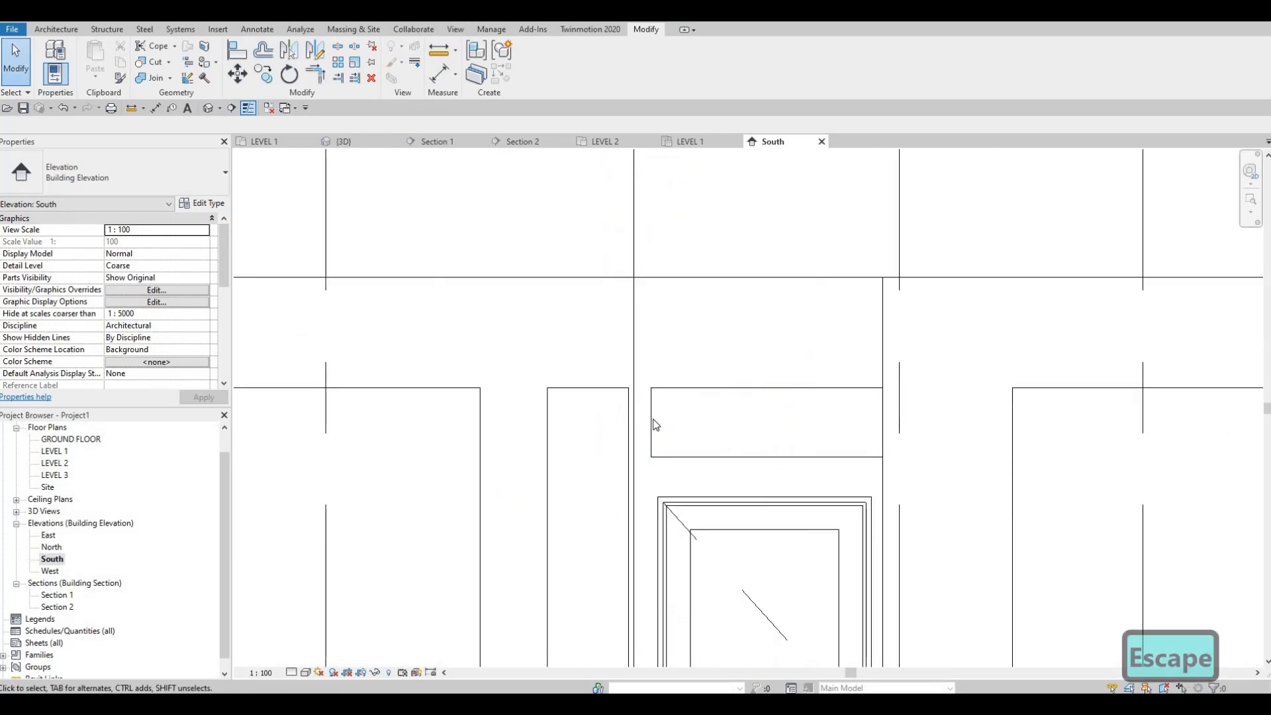
left_click(656, 424)
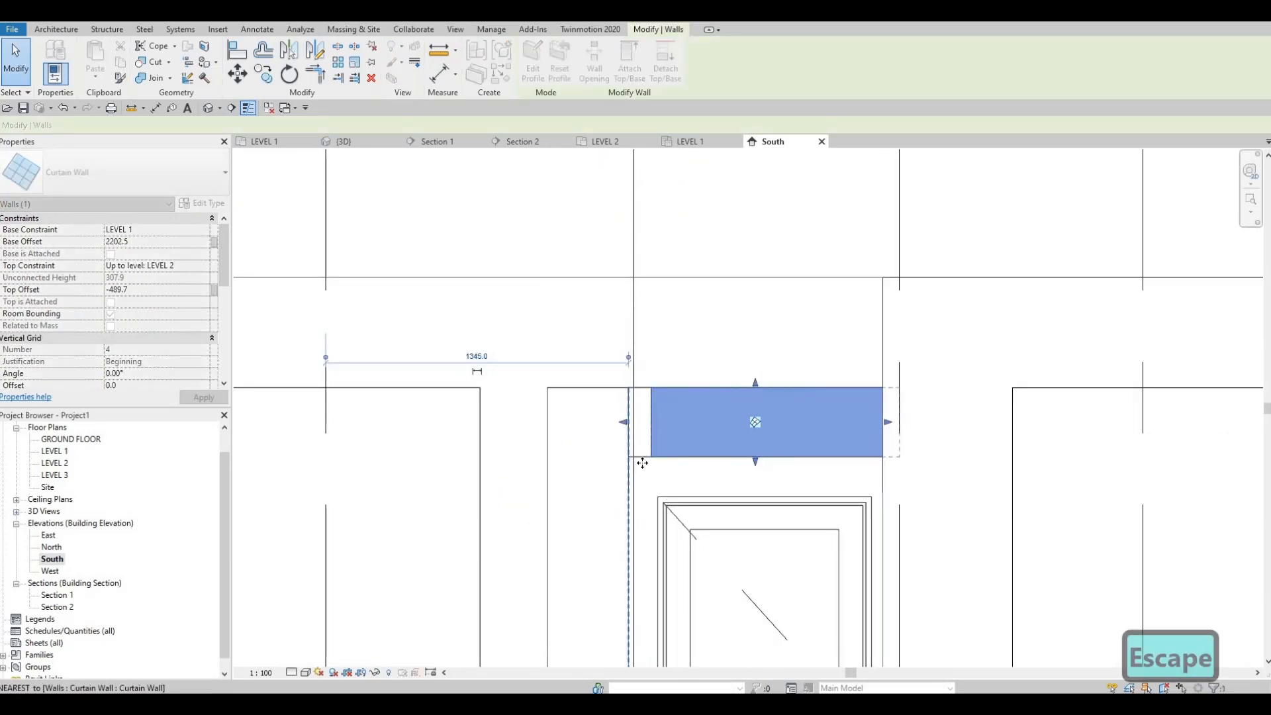
key("Escape")
scroll(636, 463, "down", 1)
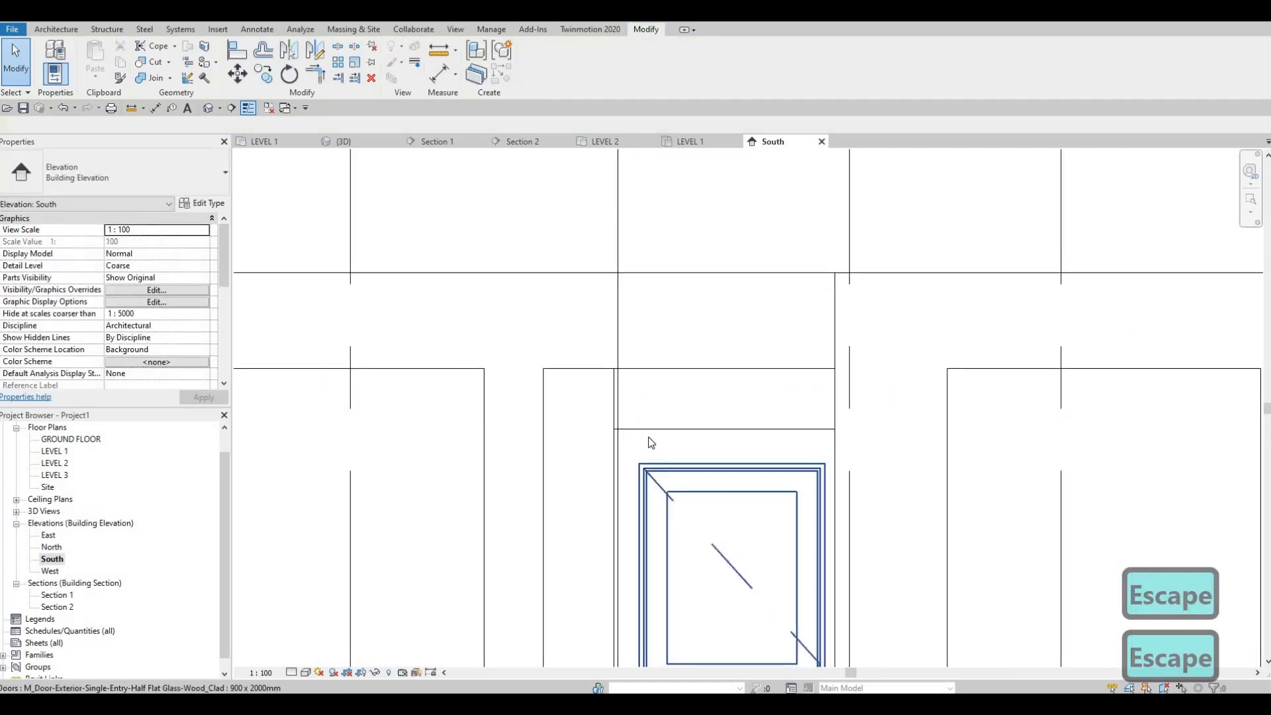
scroll(652, 443, "down", 3)
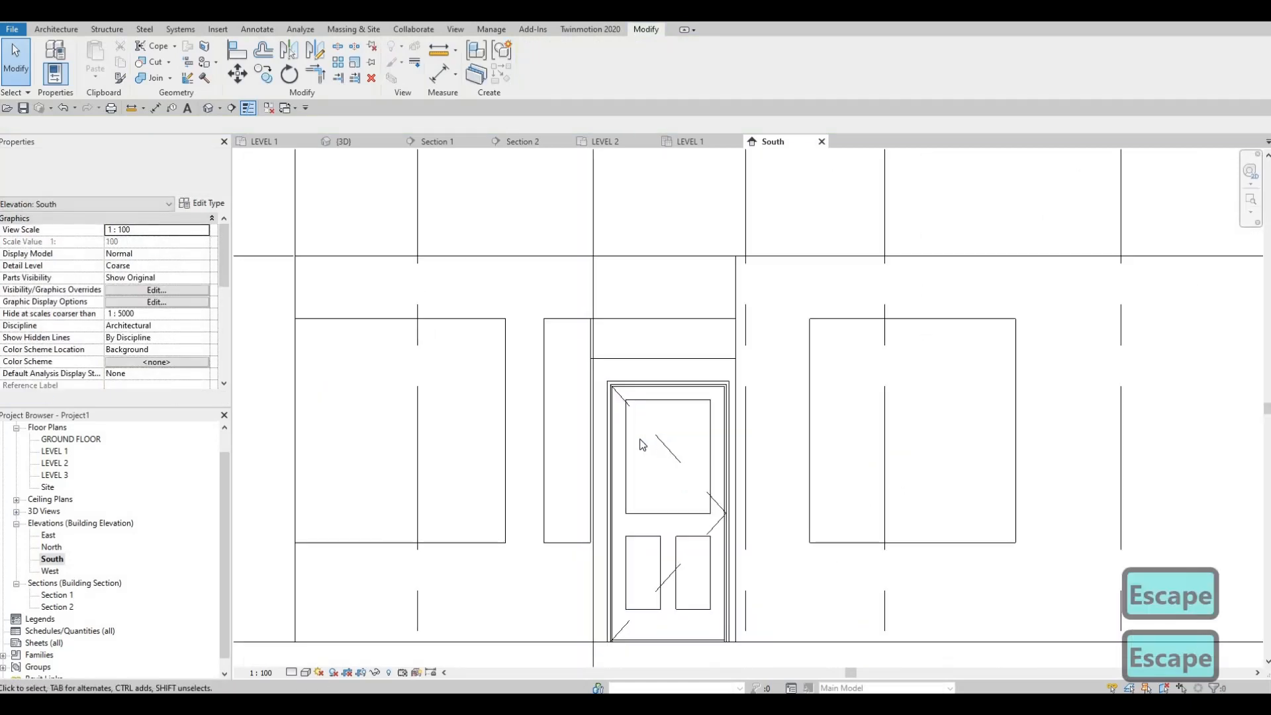
scroll(641, 445, "down", 3)
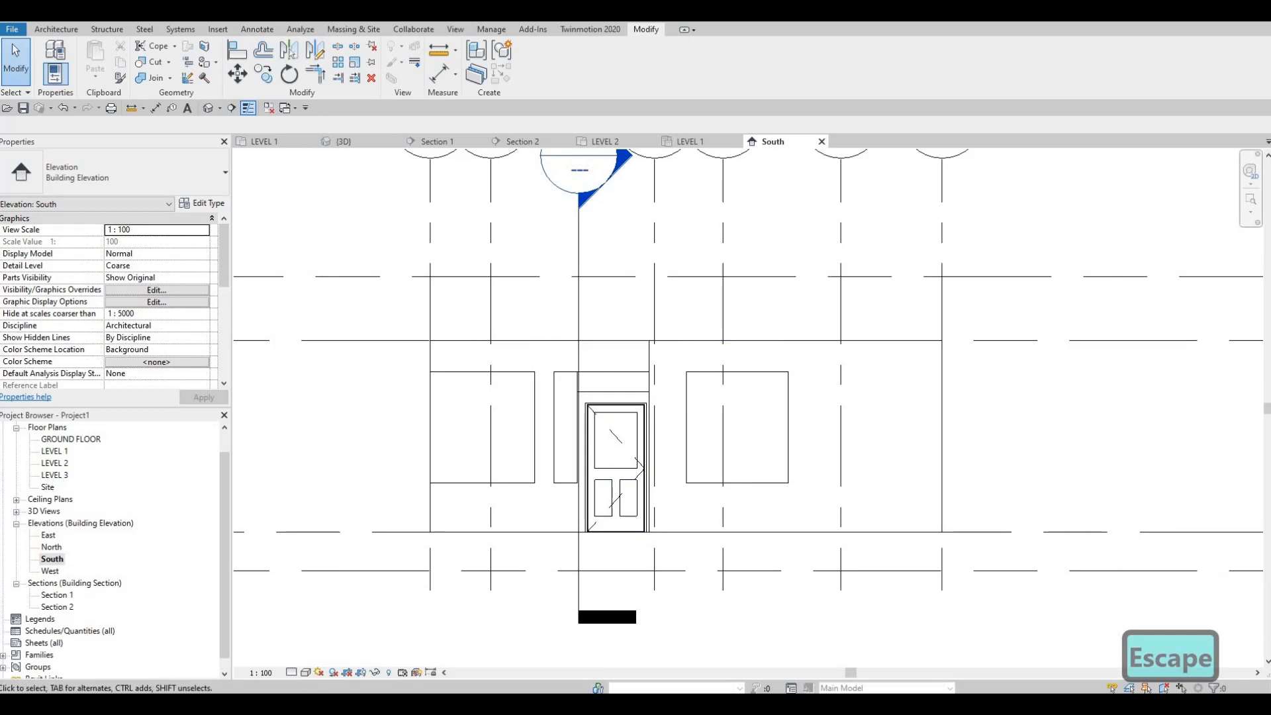
On the Level 1 plan, widen the south bedroom's curtain wall window at both ends to about 2260 mm
double_click(57, 452)
scroll(593, 413, "down", 4)
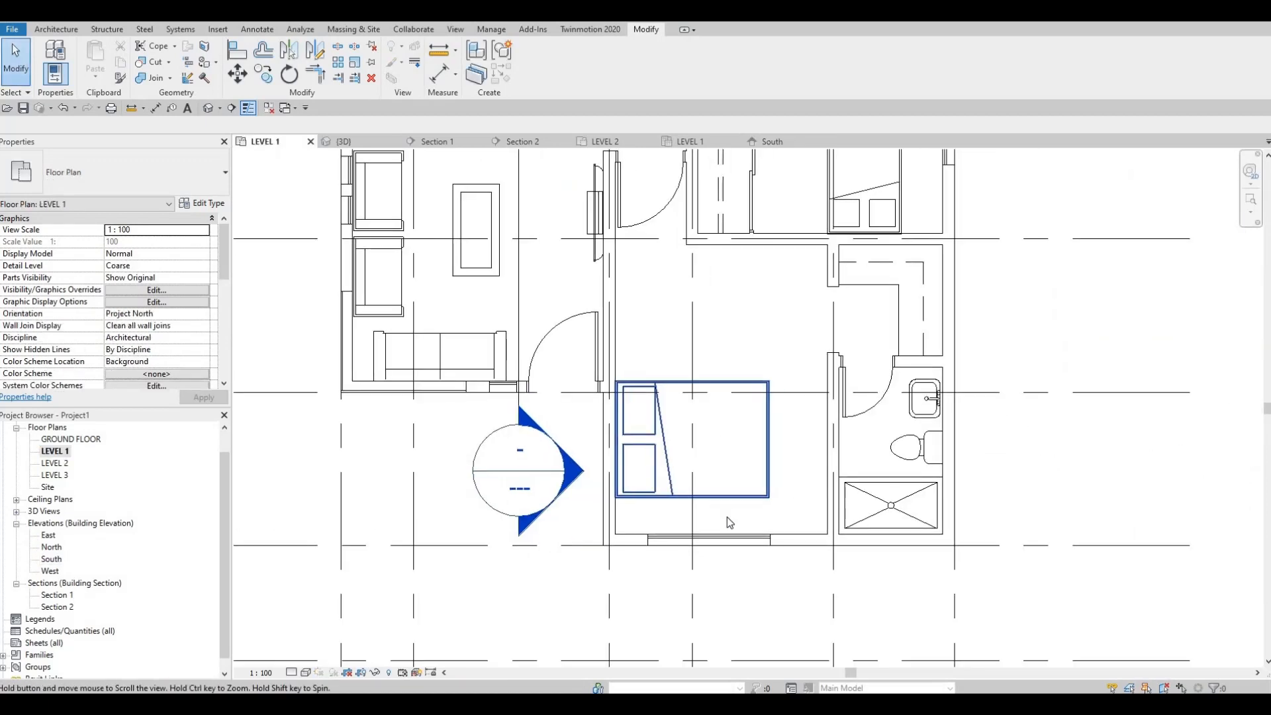
scroll(734, 516, "up", 4)
left_click(785, 511)
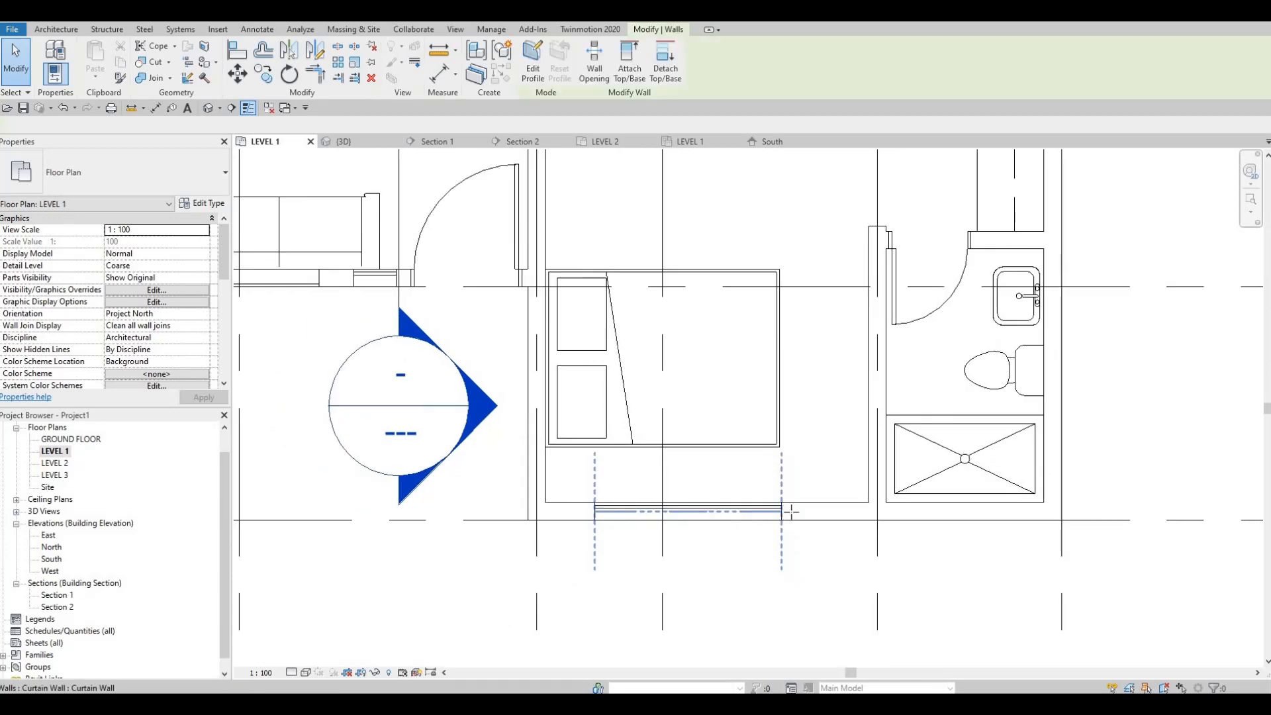
left_click_drag(782, 511, 835, 511)
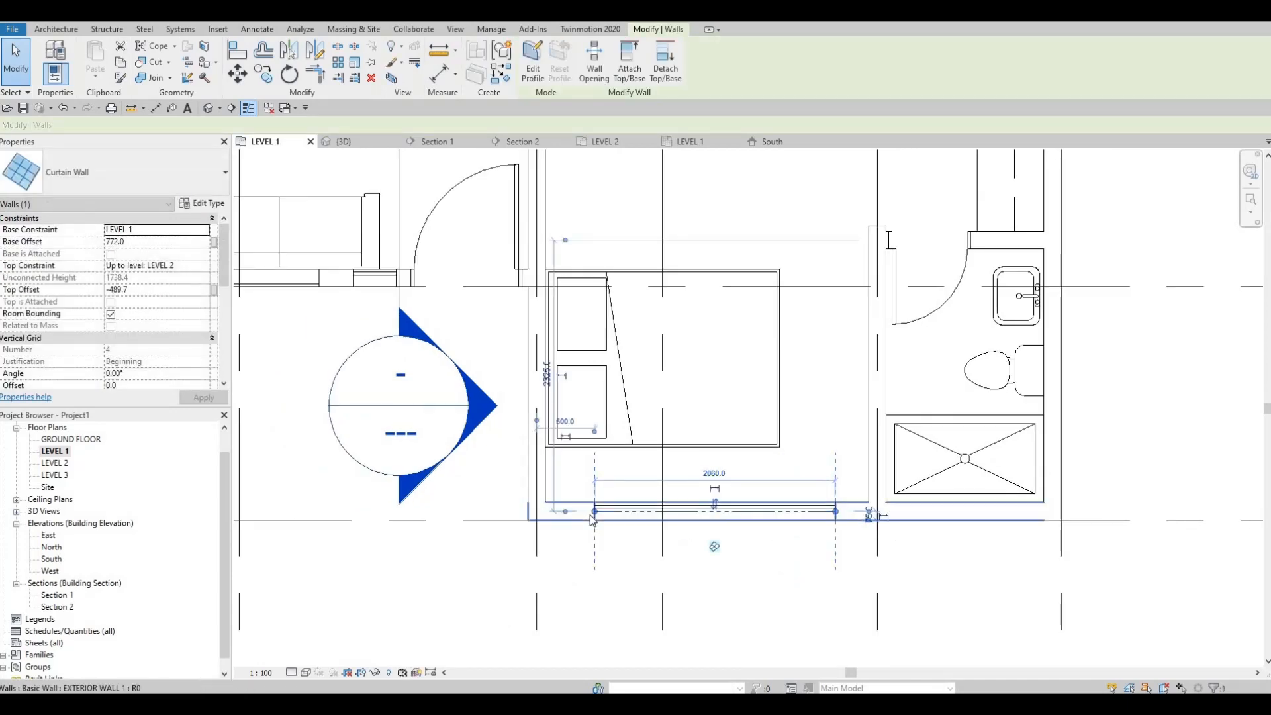
left_click_drag(594, 512, 572, 512)
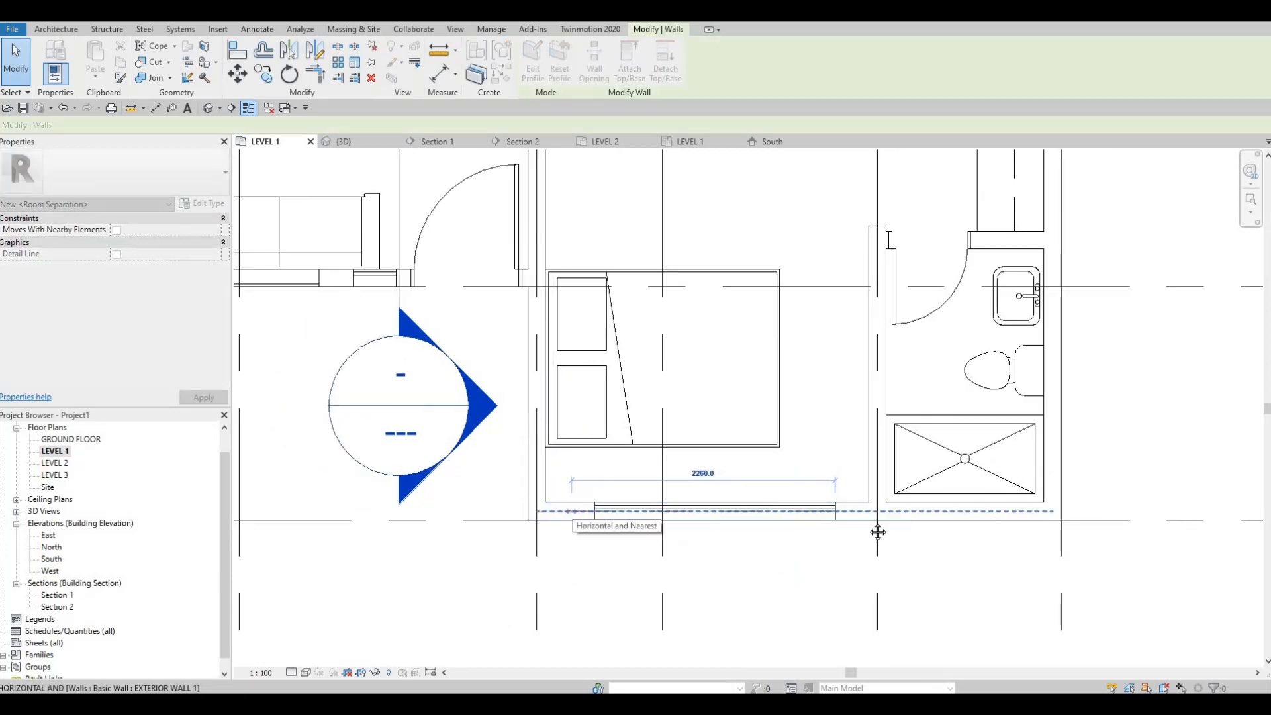
key("Escape")
scroll(779, 544, "down", 2)
Shorten the south bedroom's curtain wall window at its west end to about 2220 mm
middle_click_drag(808, 409, 765, 503)
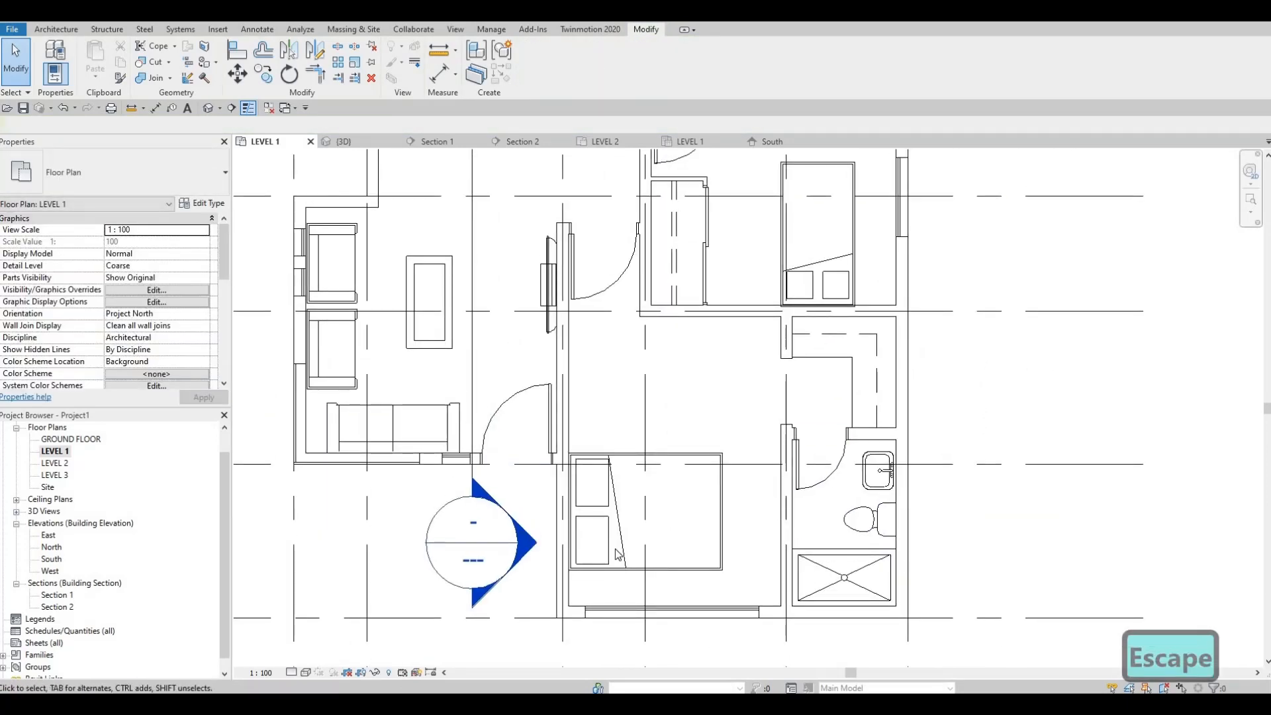
scroll(584, 554, "up", 2)
left_click(578, 556)
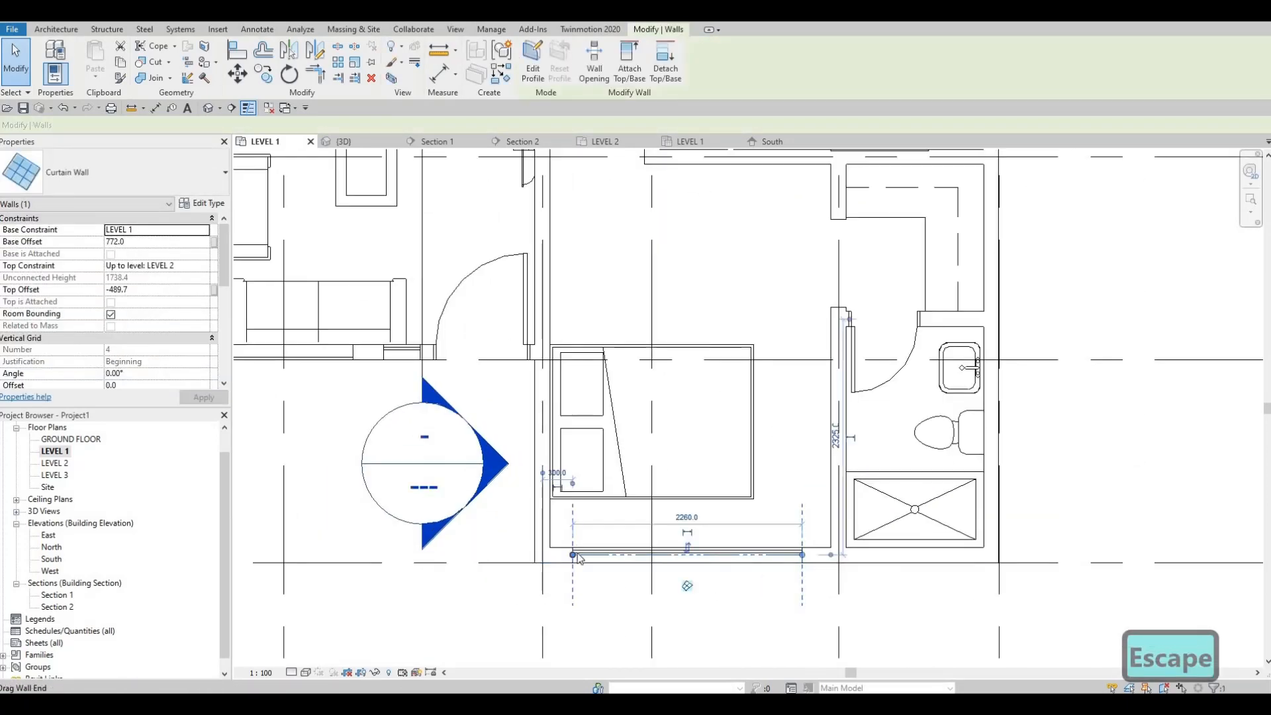
left_click_drag(578, 556, 581, 557)
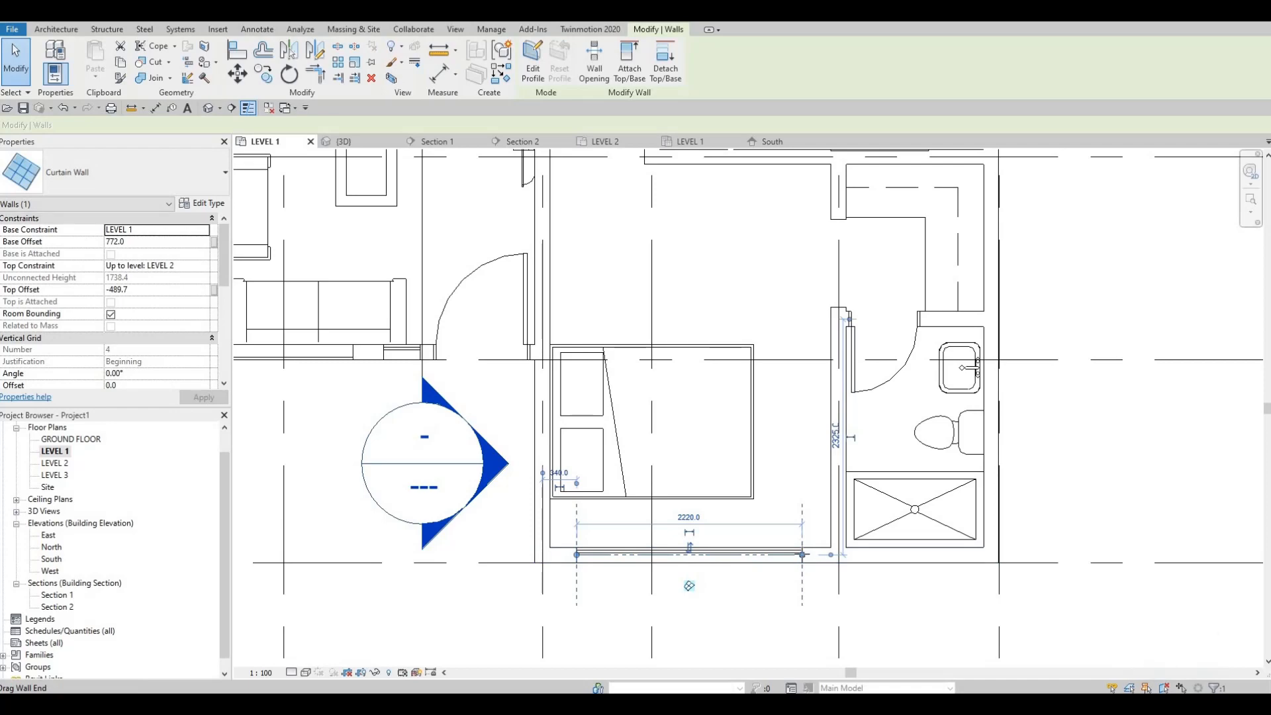
left_click_drag(802, 555, 804, 540)
key("Escape")
Review the windows around the Level 1 floor plan and open the South elevation
scroll(816, 473, "down", 2)
middle_click_drag(817, 473, 763, 653)
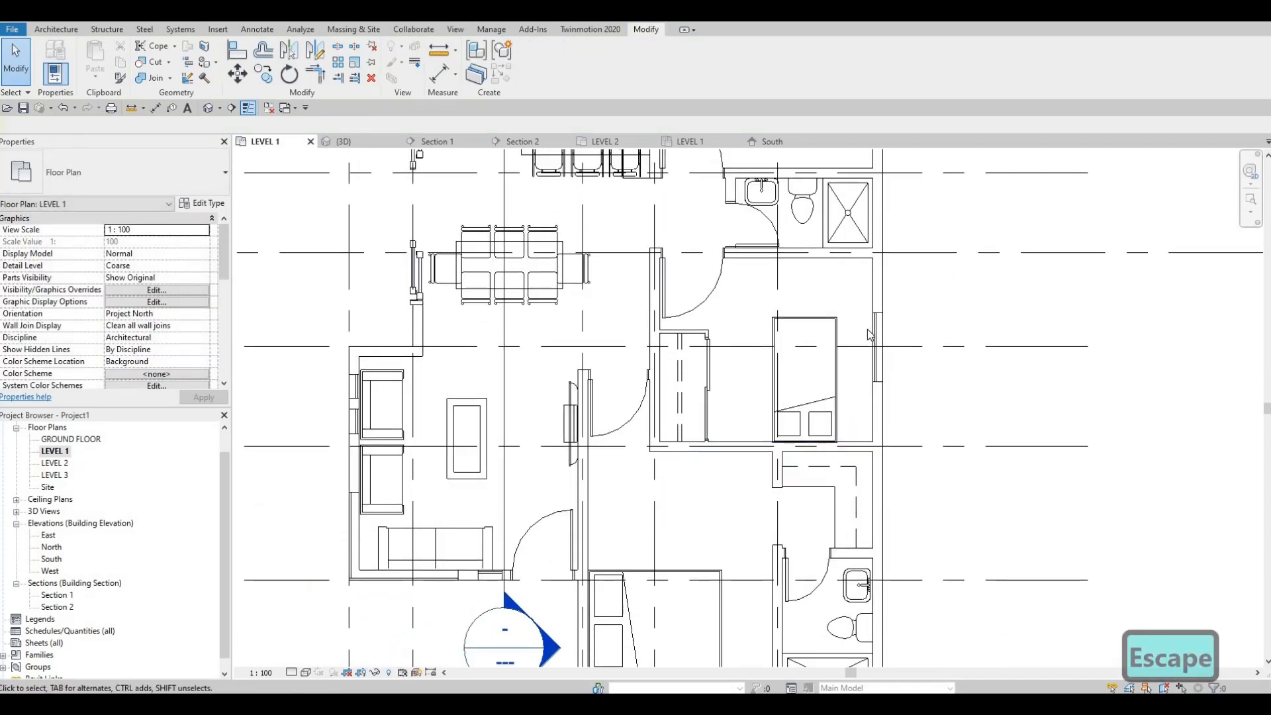
scroll(869, 334, "up", 2)
scroll(842, 357, "up", 1)
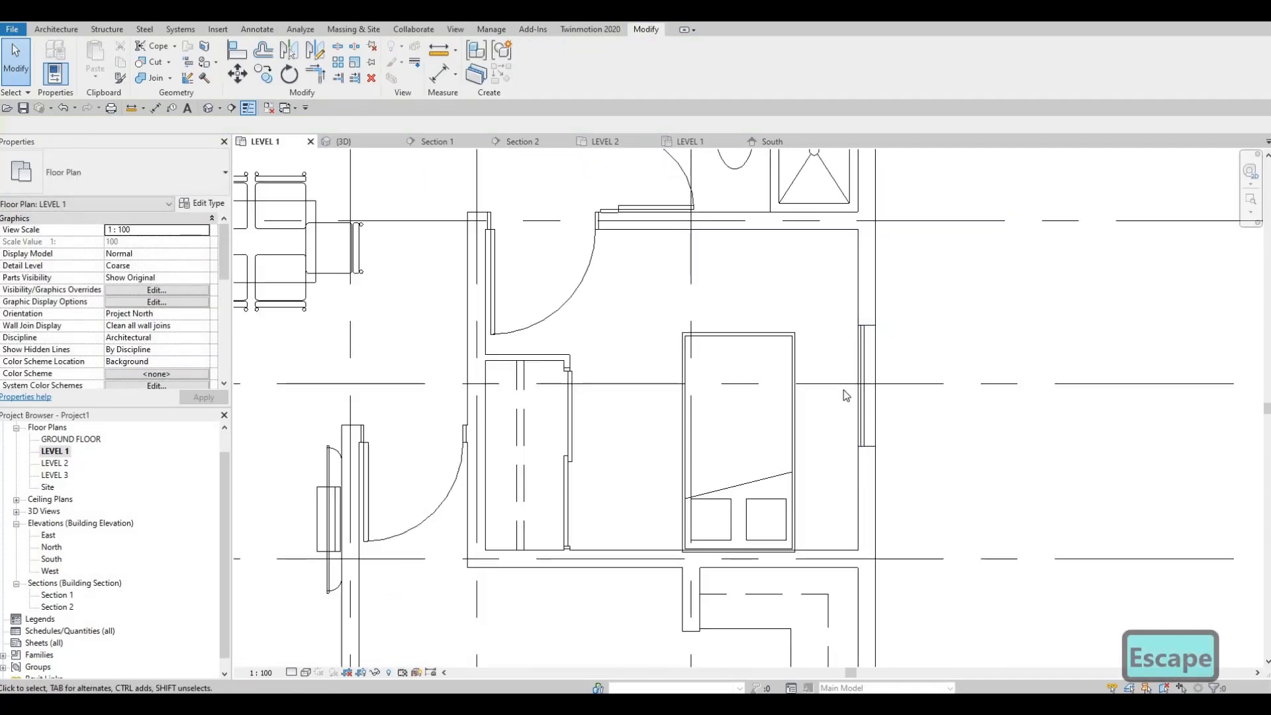
scroll(844, 390, "down", 4)
middle_click_drag(846, 384, 856, 421)
middle_click_drag(540, 363, 549, 361)
middle_click_drag(671, 493, 694, 452)
scroll(561, 407, "up", 2)
scroll(567, 443, "up", 1)
middle_click_drag(563, 457, 576, 371)
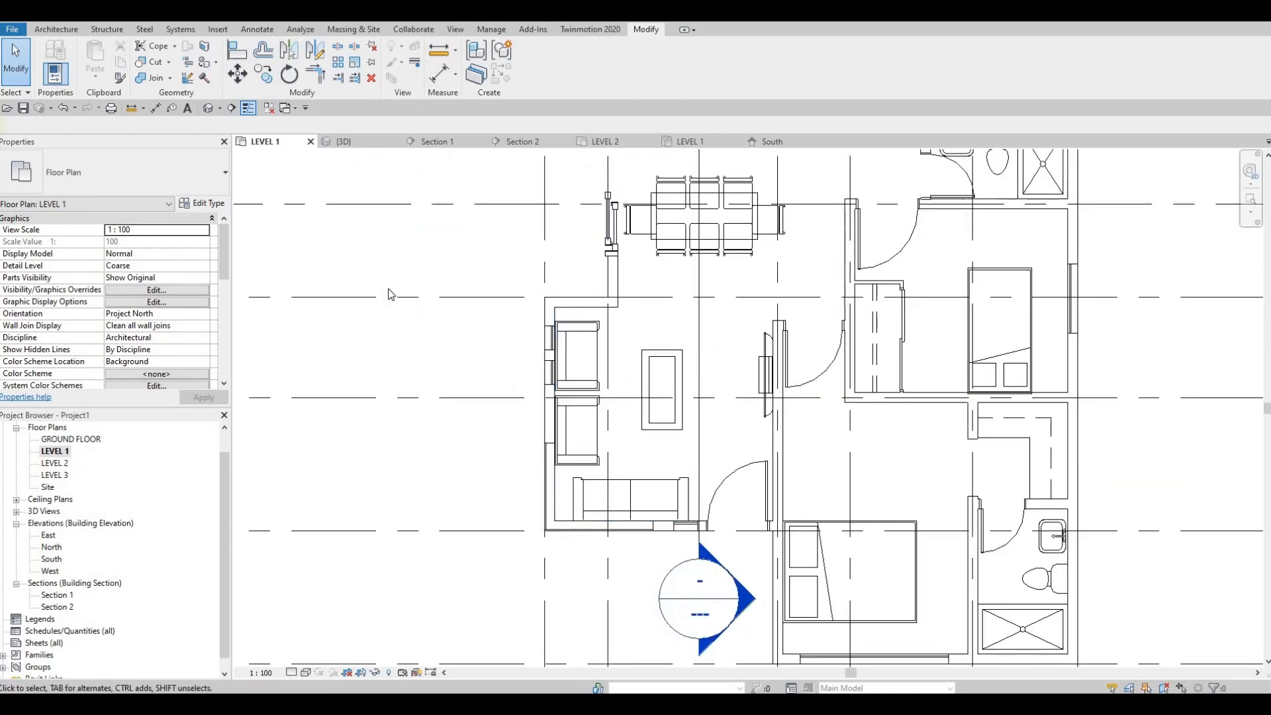
scroll(585, 494, "up", 2)
middle_click_drag(585, 494, 520, 421)
scroll(339, 257, "down", 3)
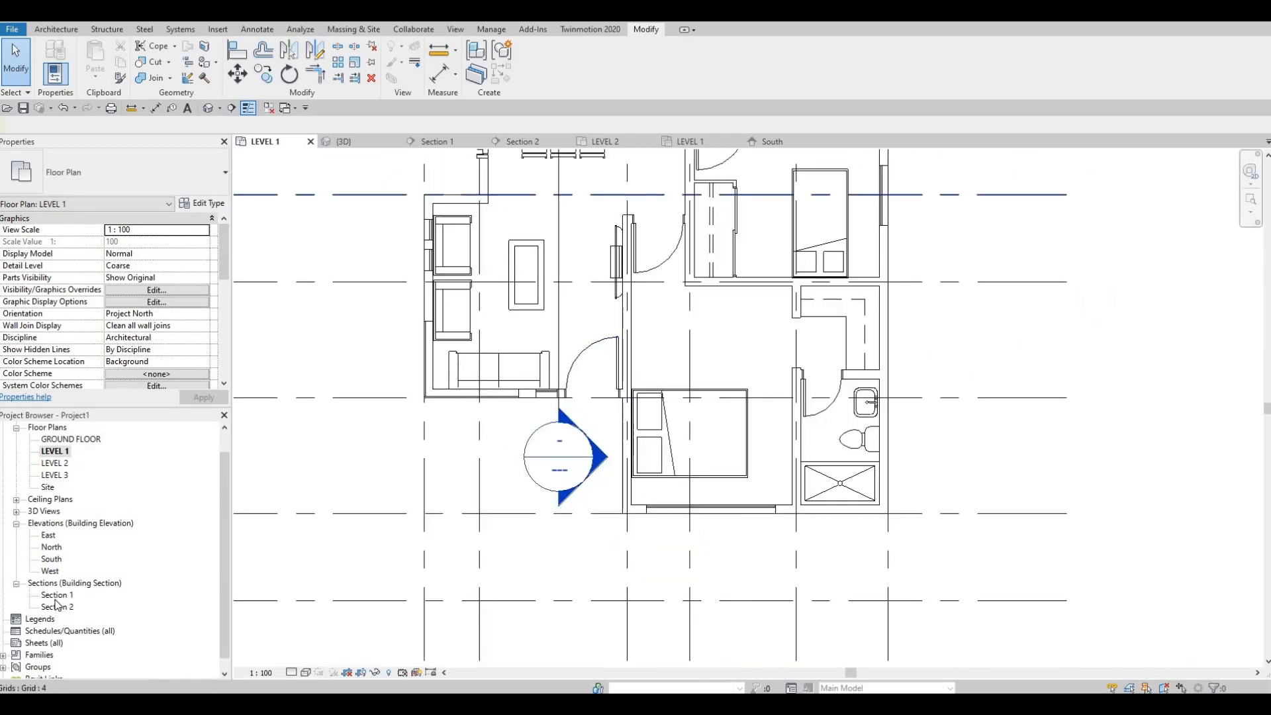
double_click(51, 560)
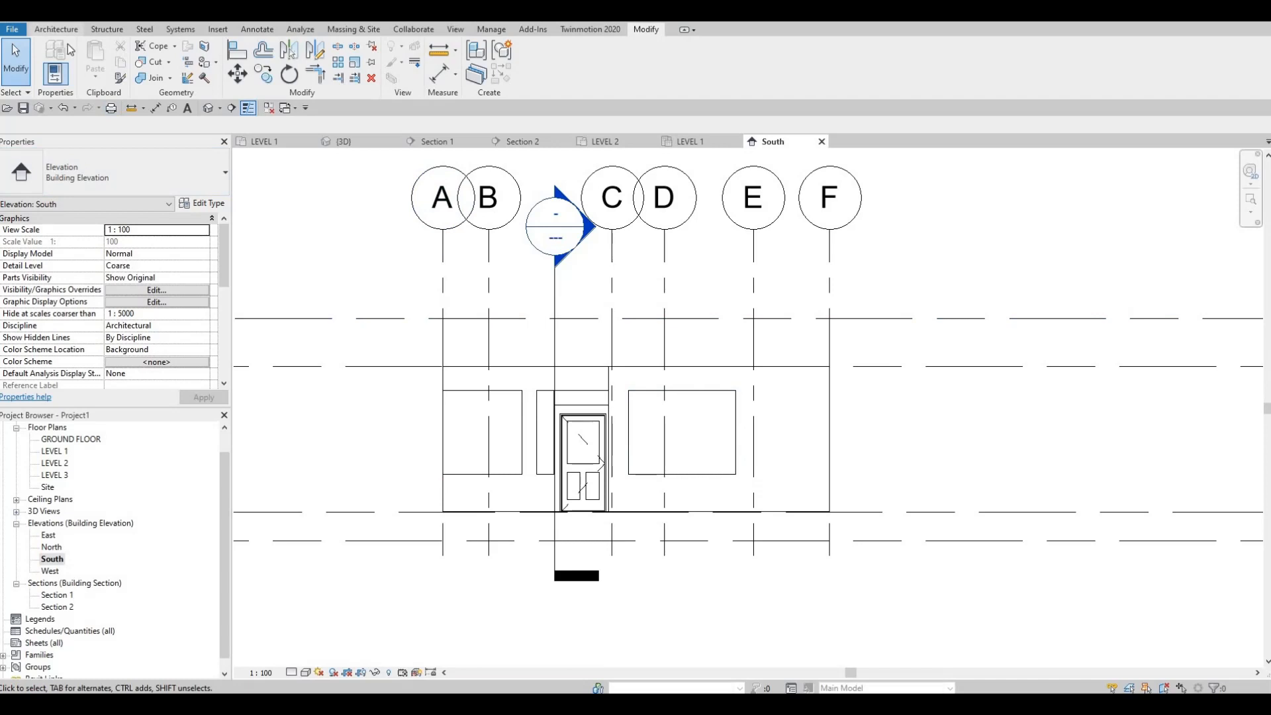
Try a vertical curtain grid line 600 mm from the west edge of the south bedroom window and delete it
left_click(56, 30)
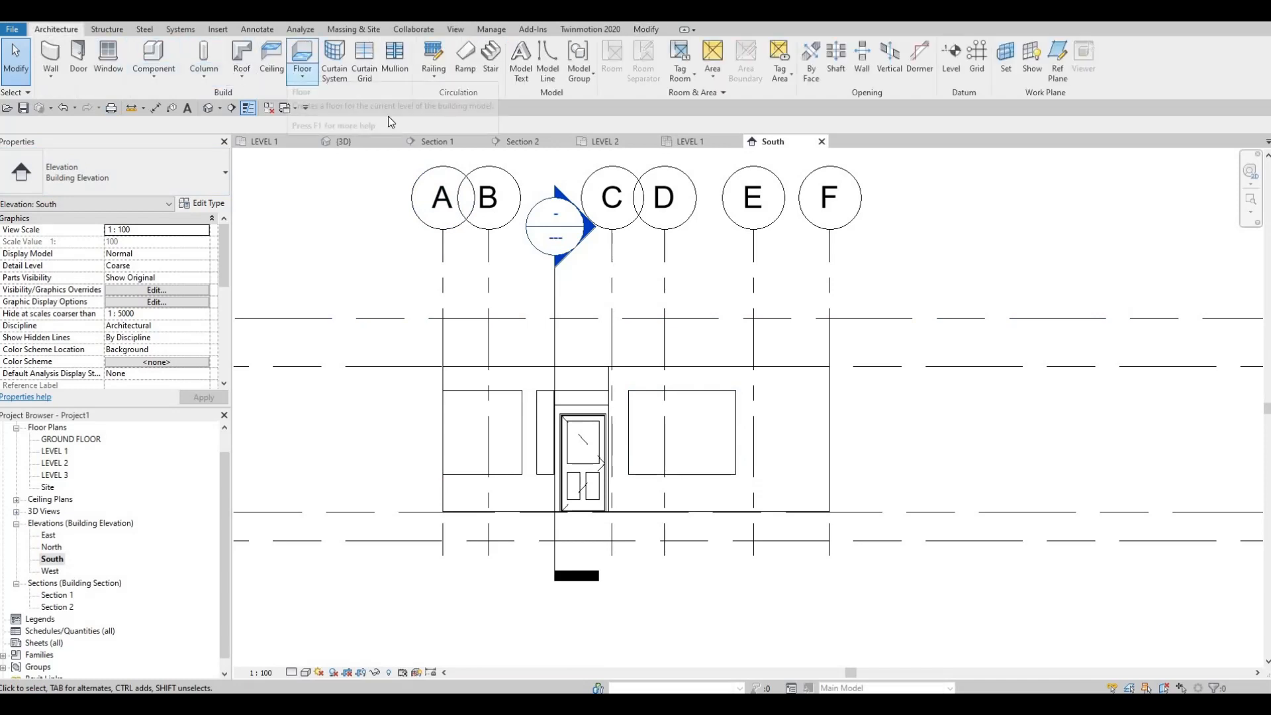
scroll(659, 501, "up", 2)
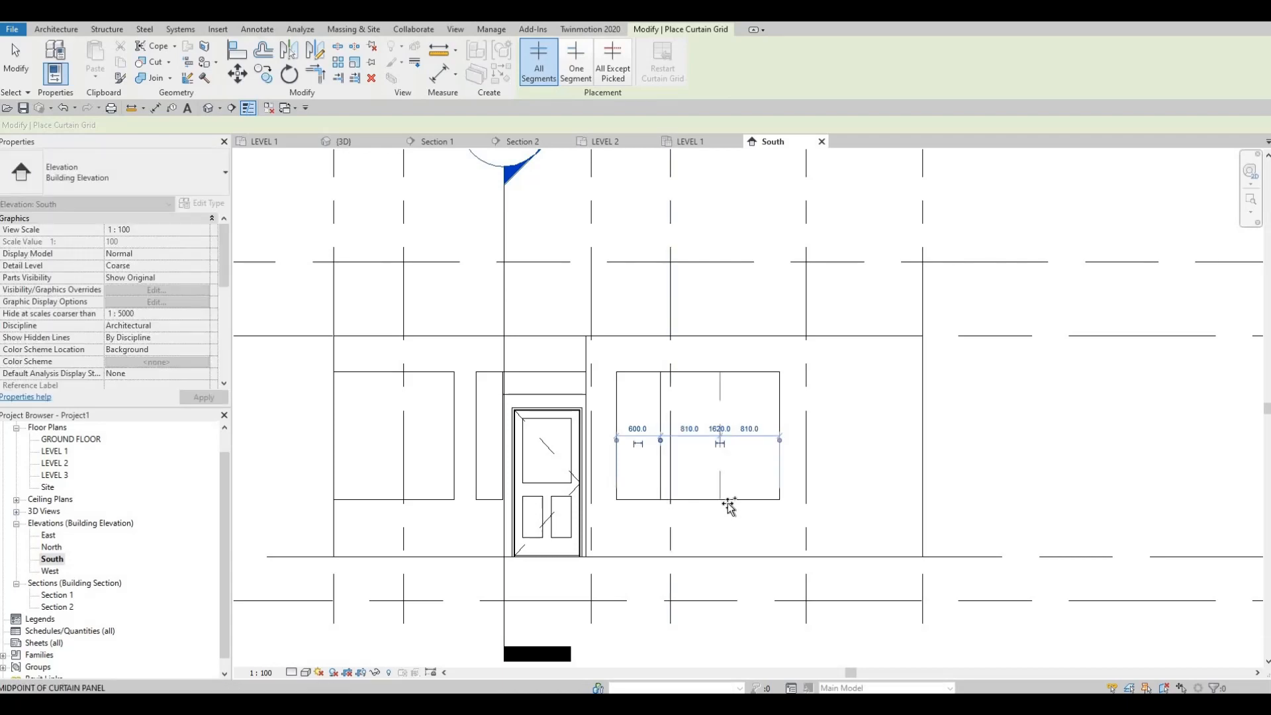
key("Escape")
key("Escape")
left_click(721, 463)
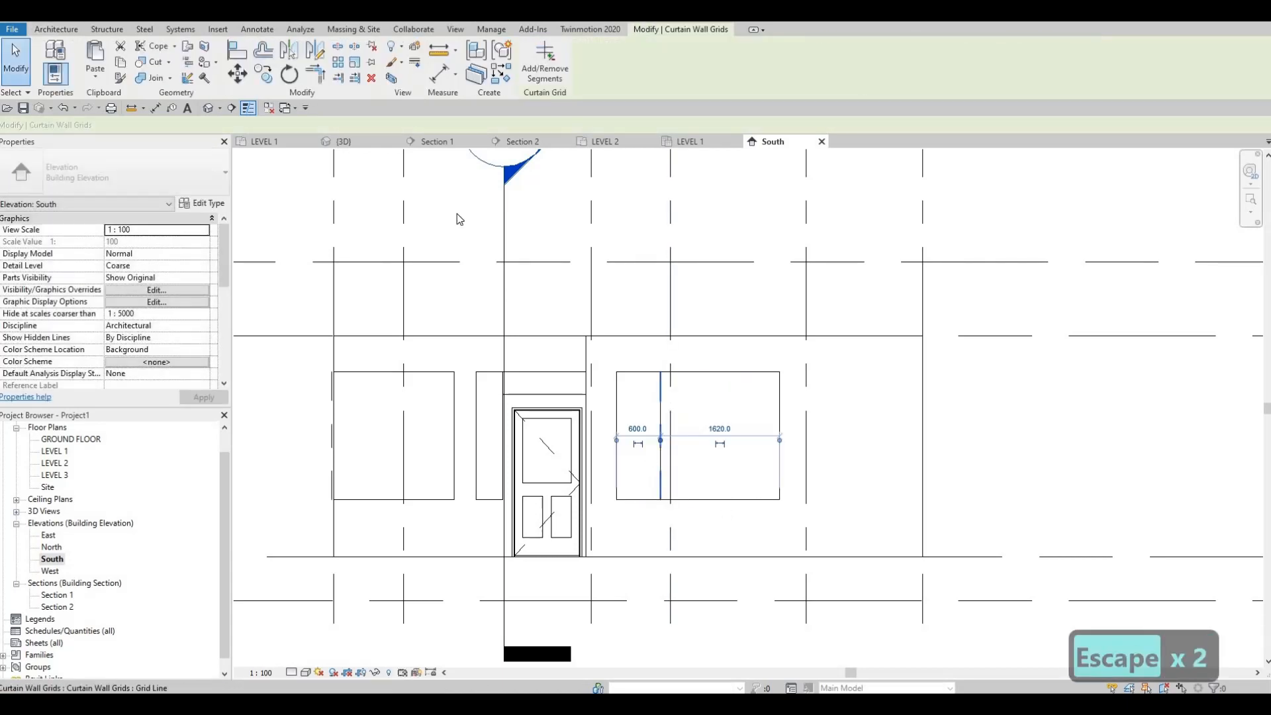
key("Delete")
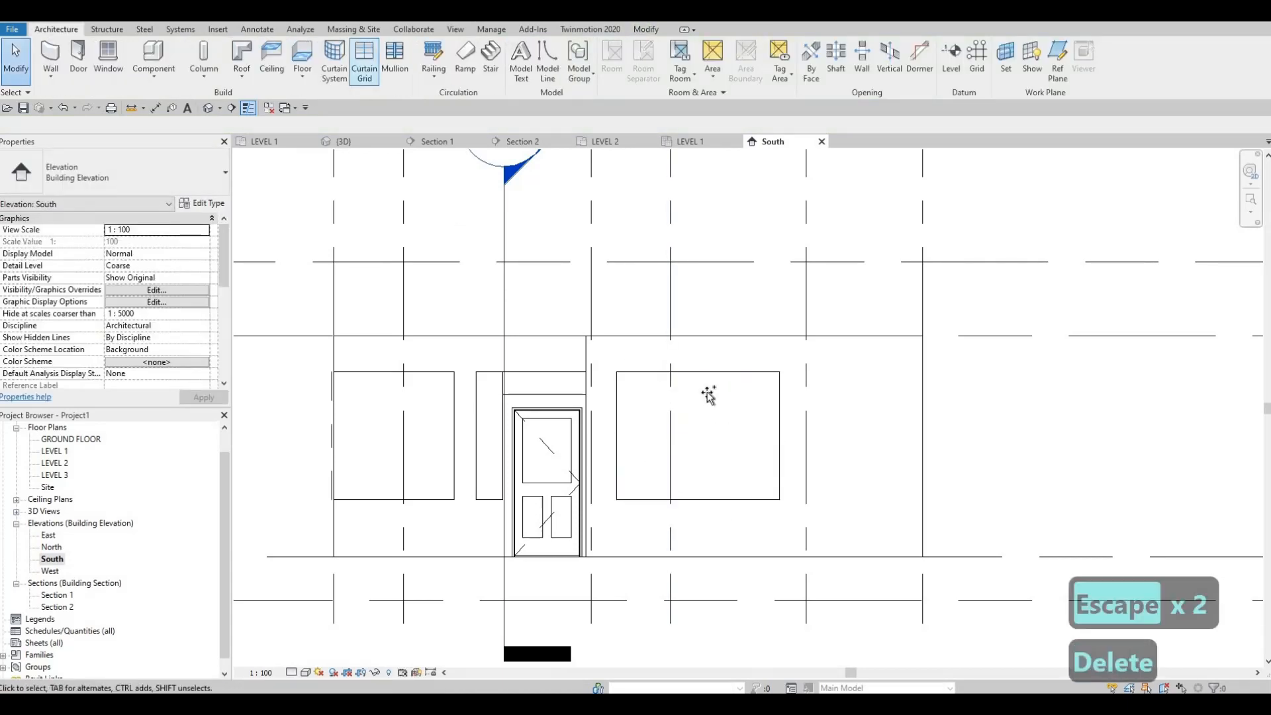
Divide the south bedroom window into three equal 740 mm panels with two vertical curtain grid lines
key("c")
key("g")
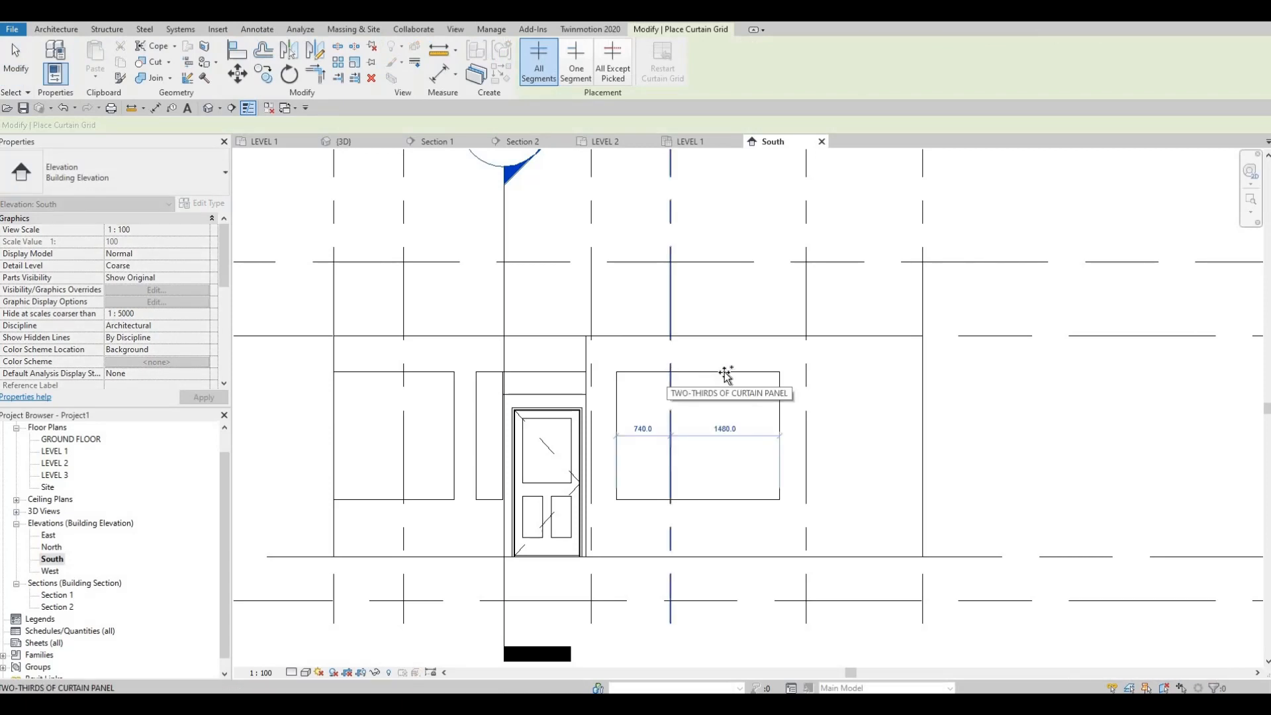
left_click(688, 369)
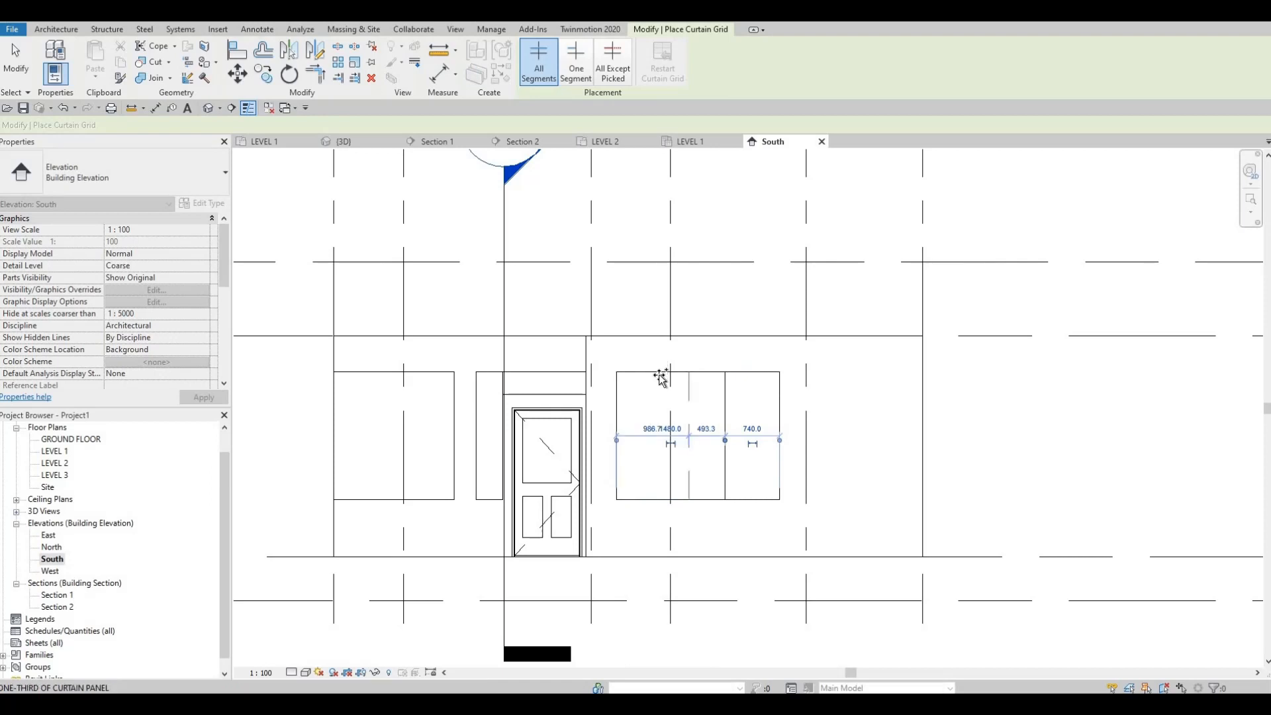
scroll(675, 372, "up", 2)
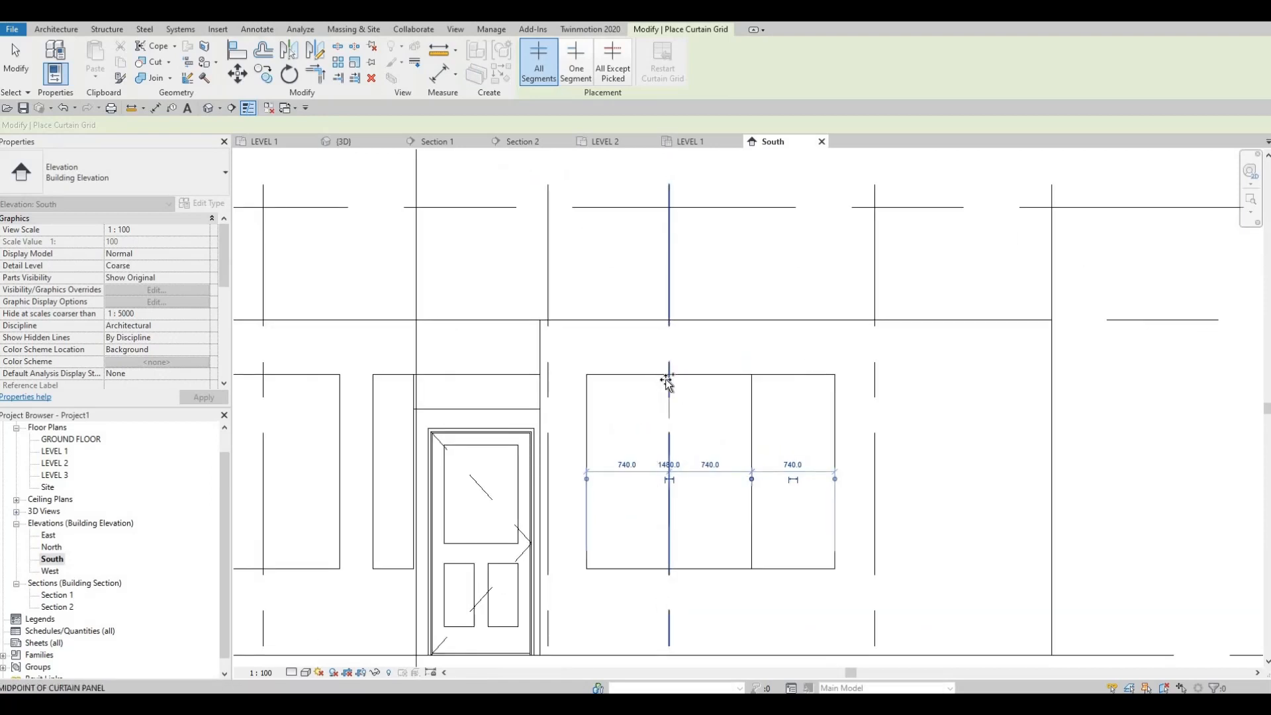
left_click(667, 382)
scroll(709, 440, "down", 1)
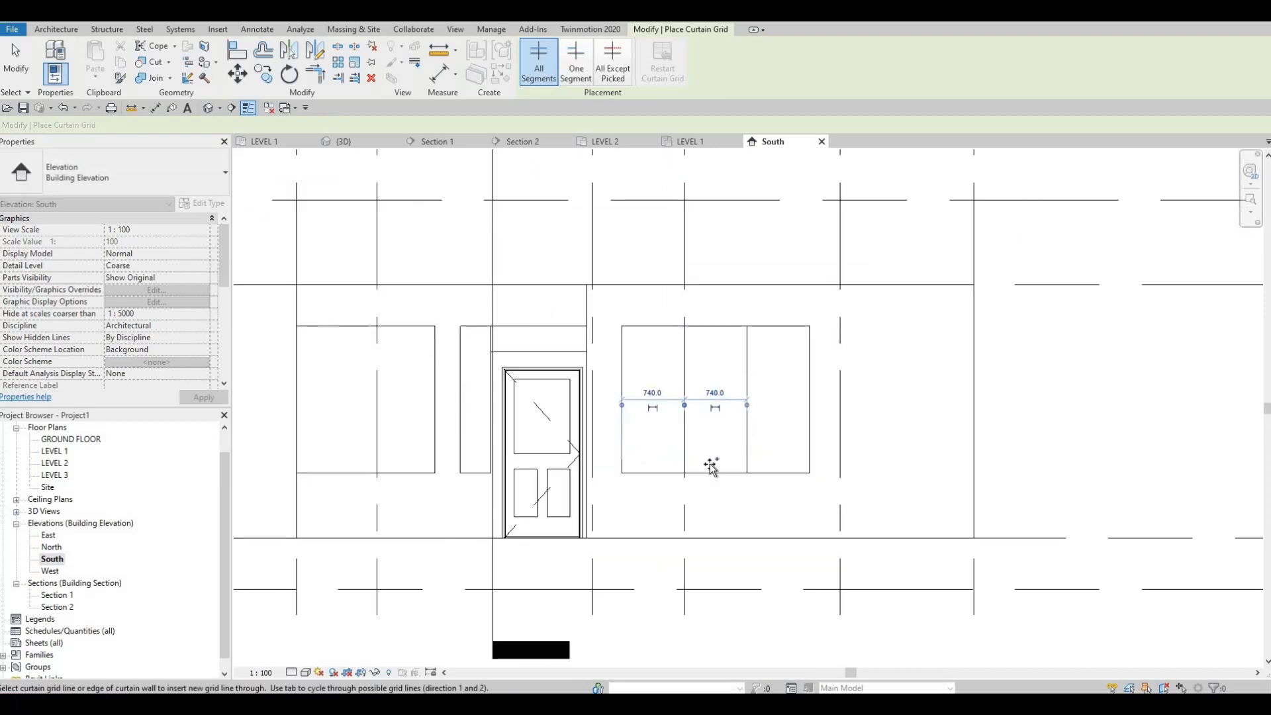
Add a horizontal curtain grid line across the whole south bedroom window, 500 mm above its bottom edge
middle_click_drag(704, 500, 682, 533)
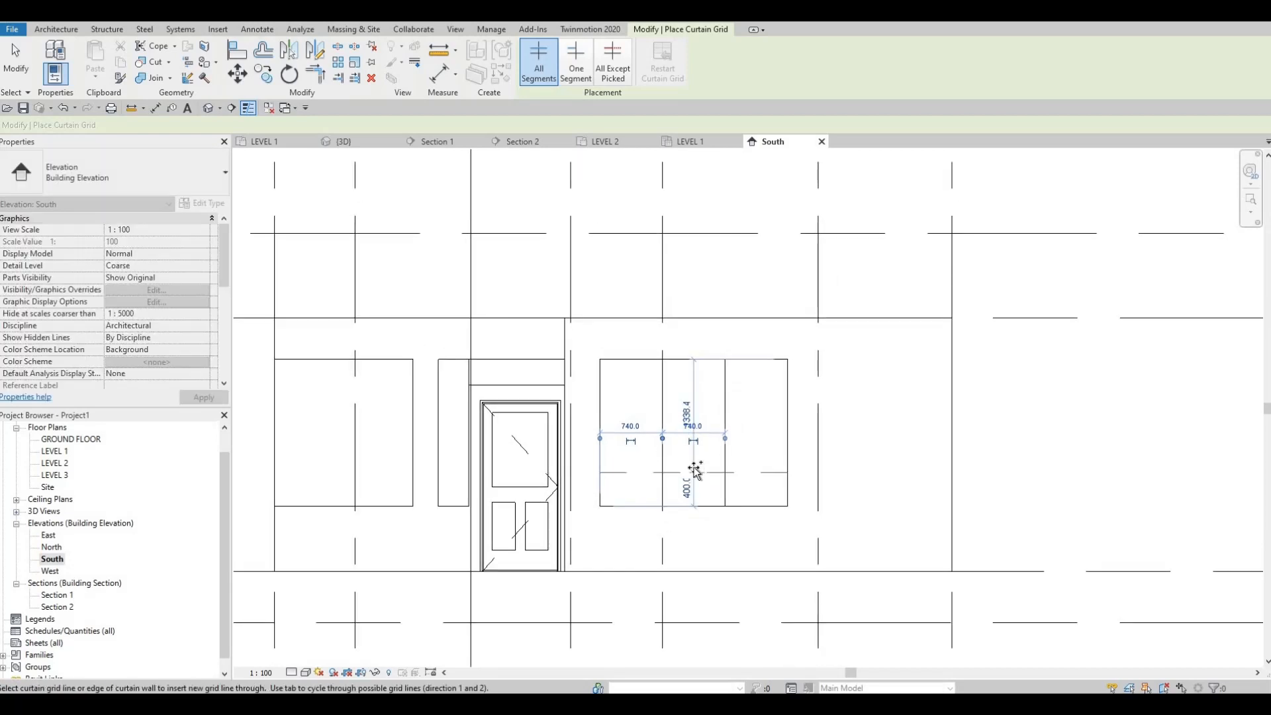
scroll(634, 359, "up", 1)
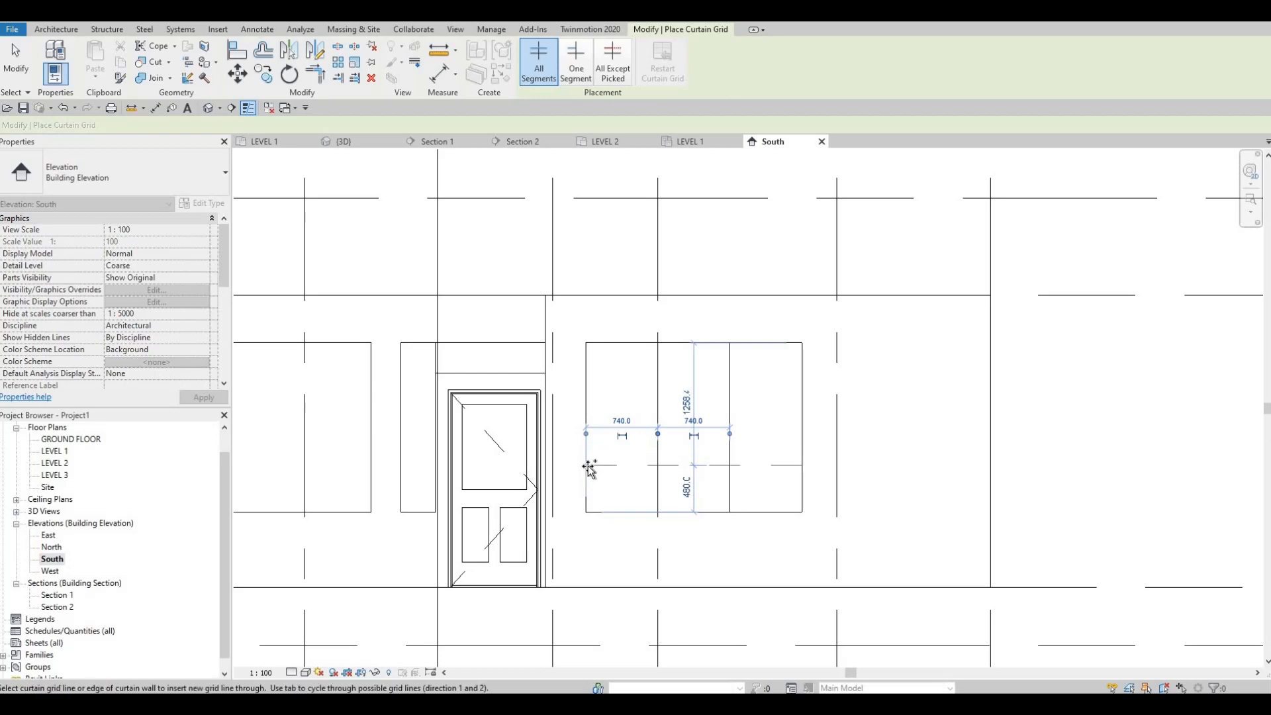
left_click(686, 473)
key("Escape")
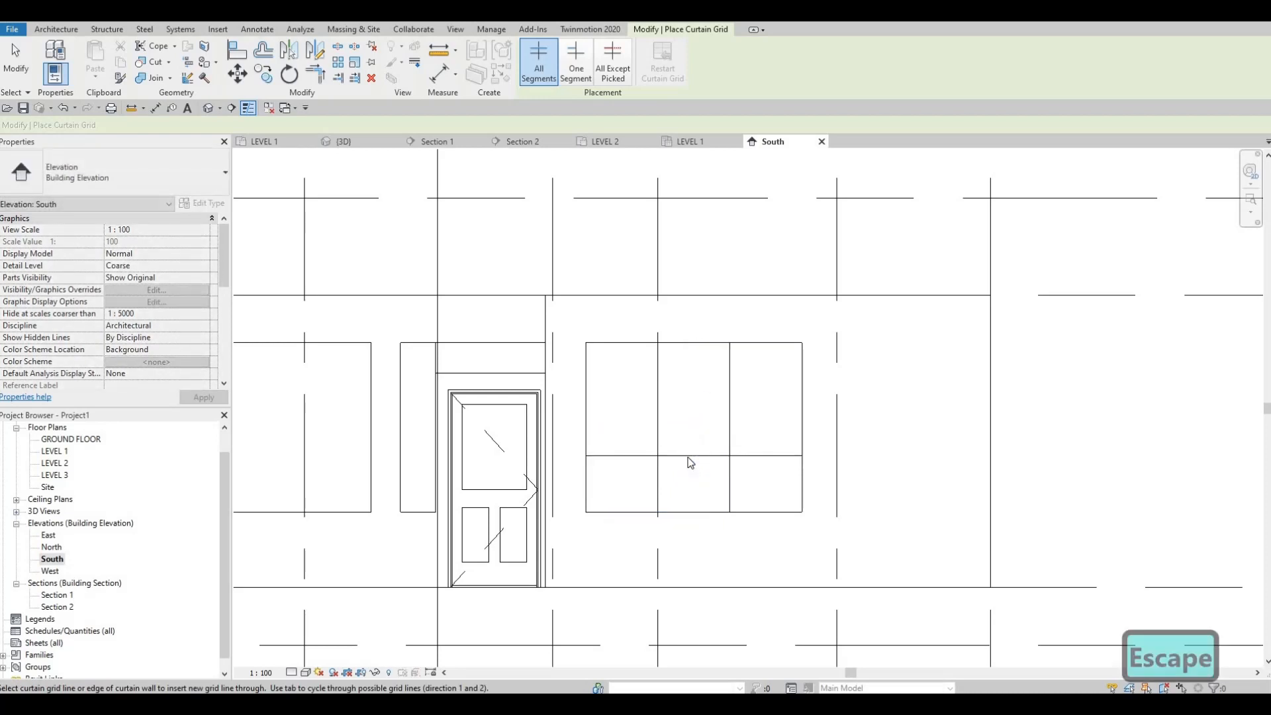
key("Escape")
key("Escape")
left_click(689, 482)
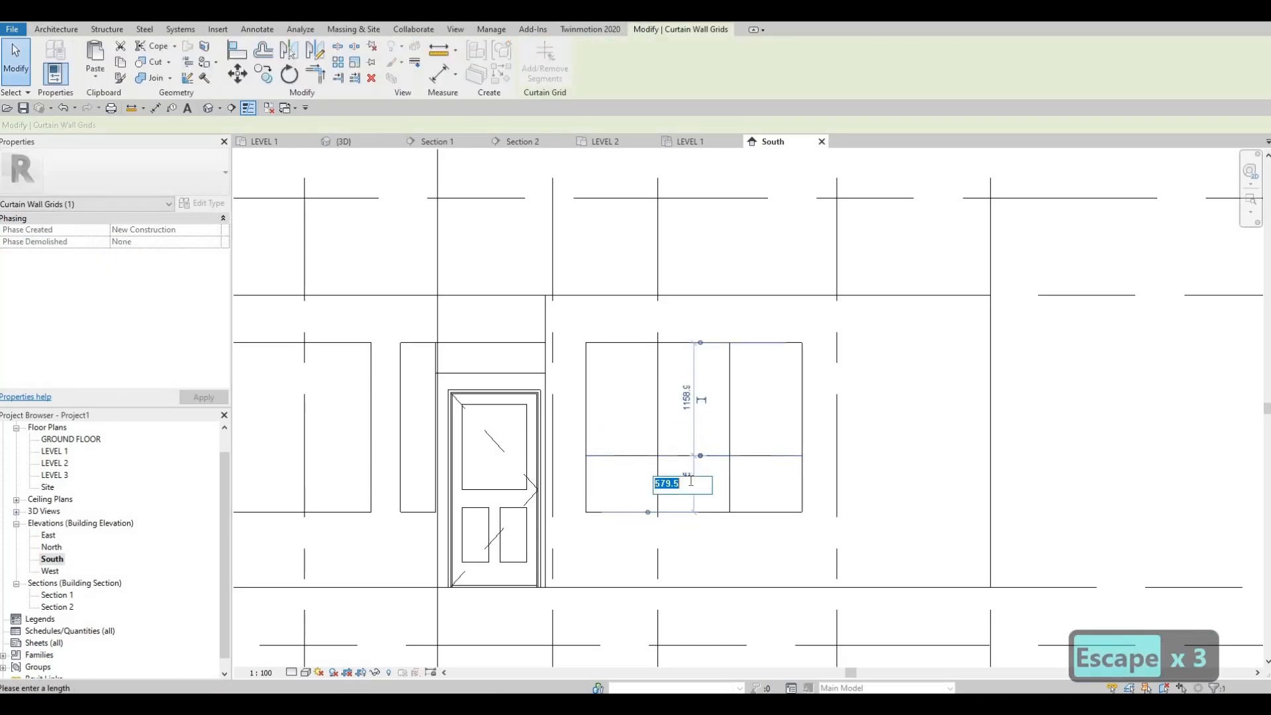
type("500")
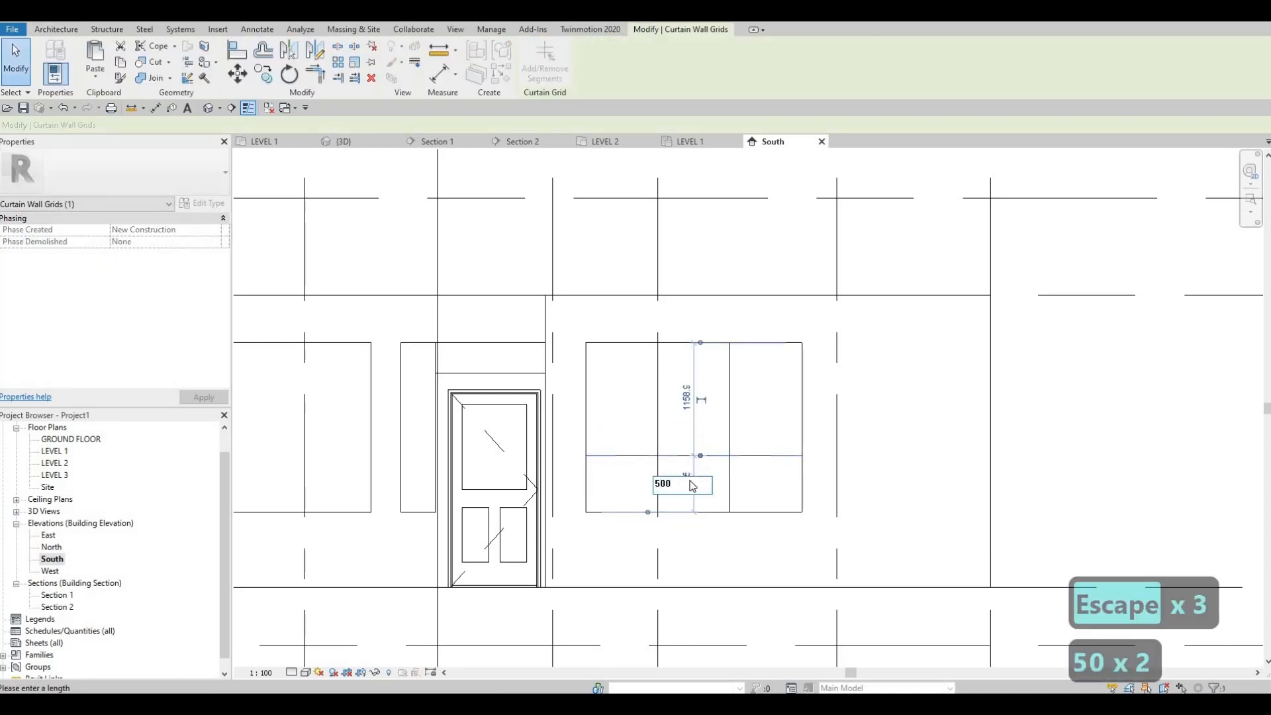
key("Return")
key("Escape")
key("Escape")
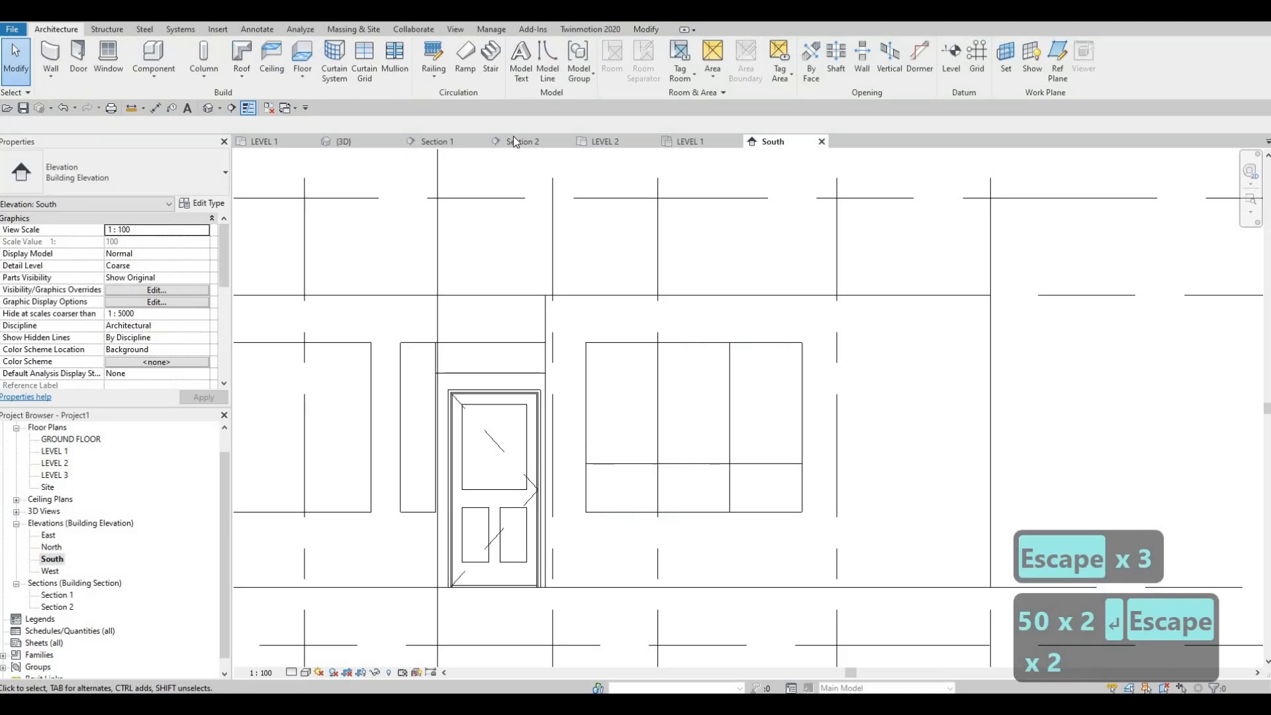
Split each of the three upper panels of the south bedroom window into 370 mm halves with one-segment vertical curtain grid lines
left_click(371, 60)
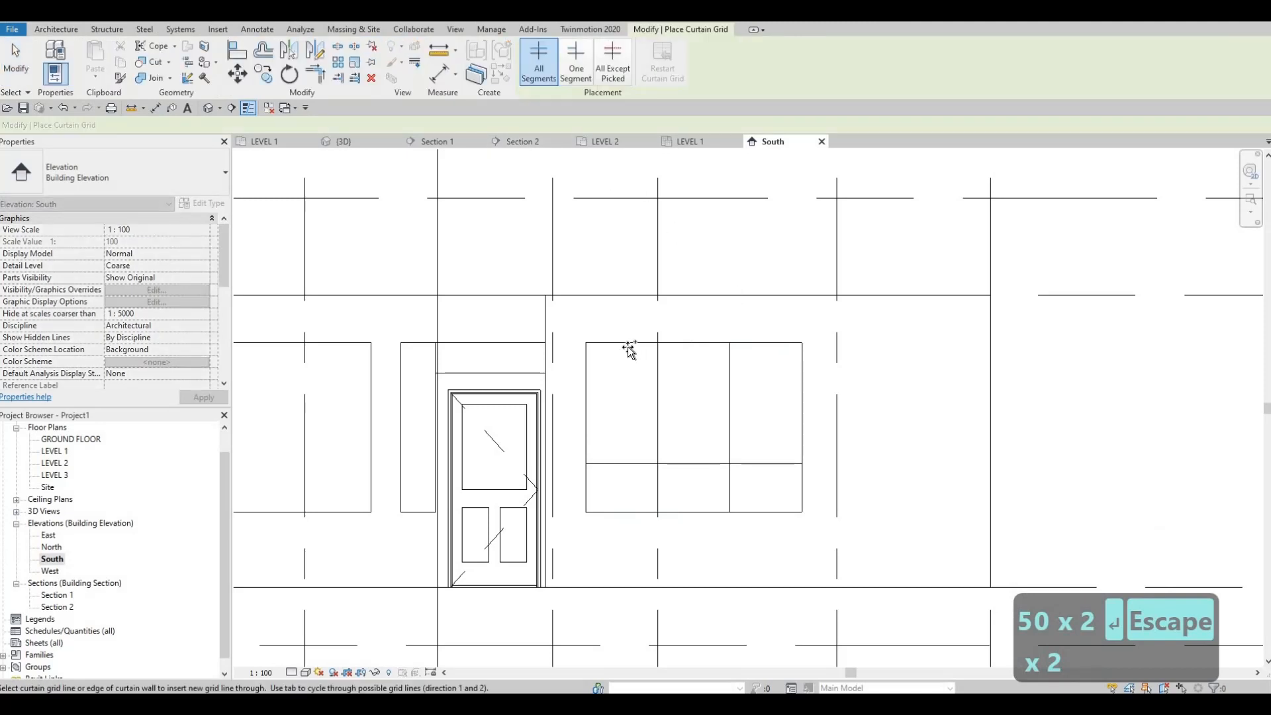
left_click(576, 63)
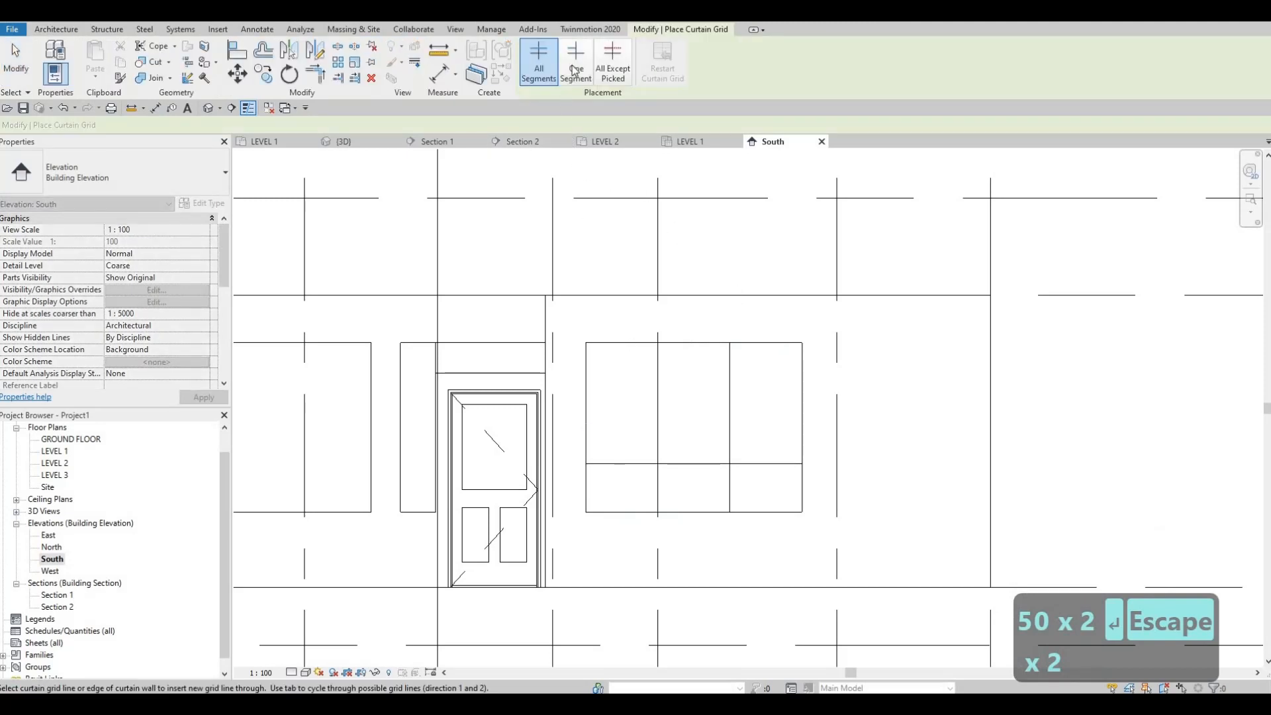
left_click(629, 347)
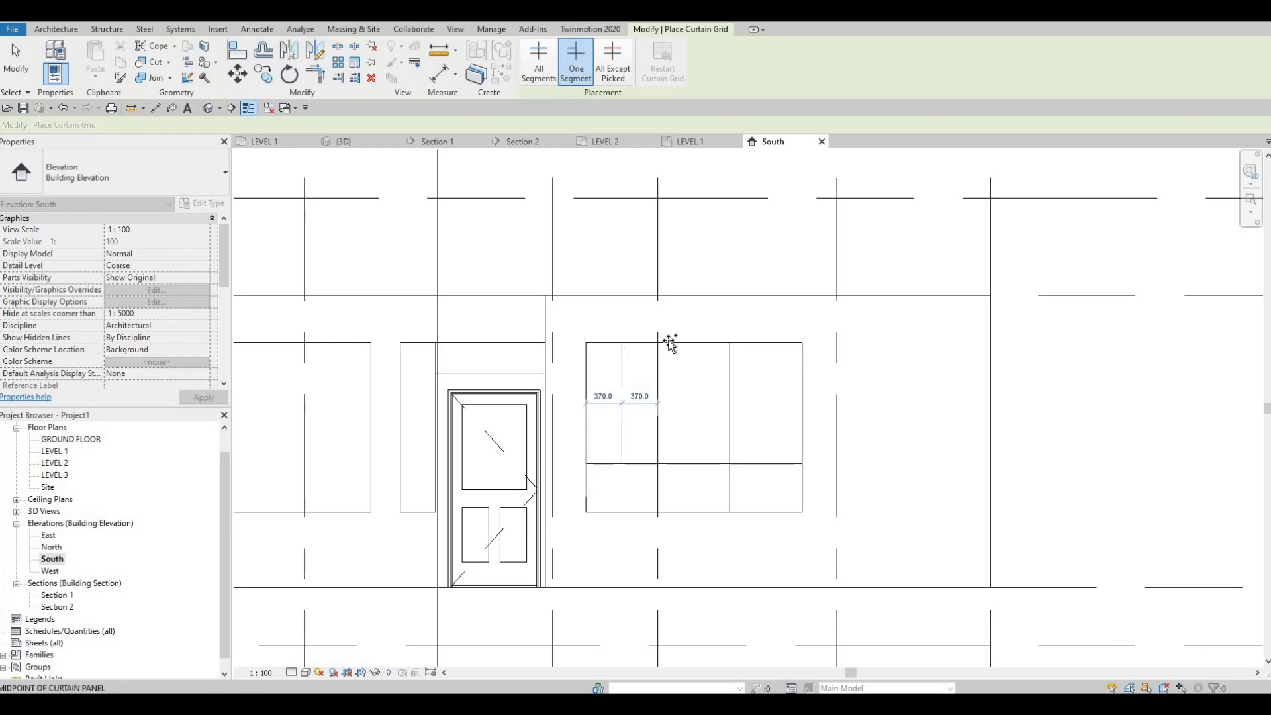
left_click(768, 348)
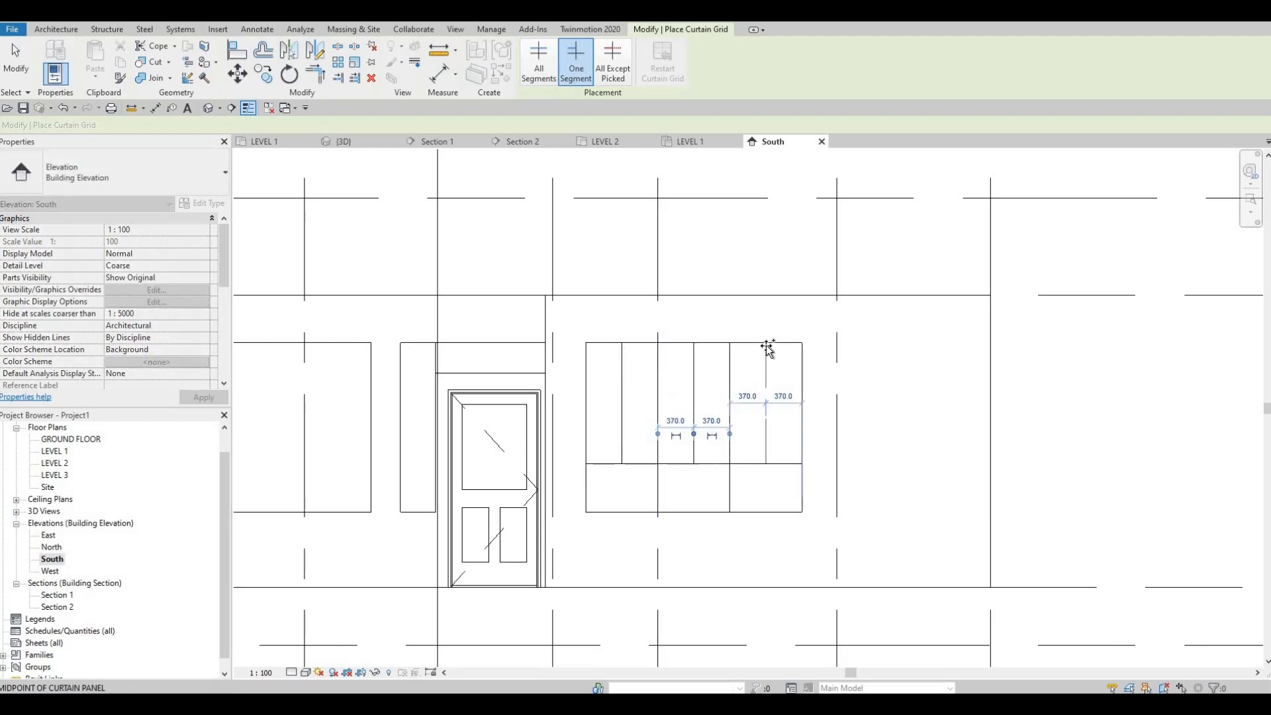
left_click(765, 430)
key("Escape")
key("Escape")
scroll(744, 471, "down", 3)
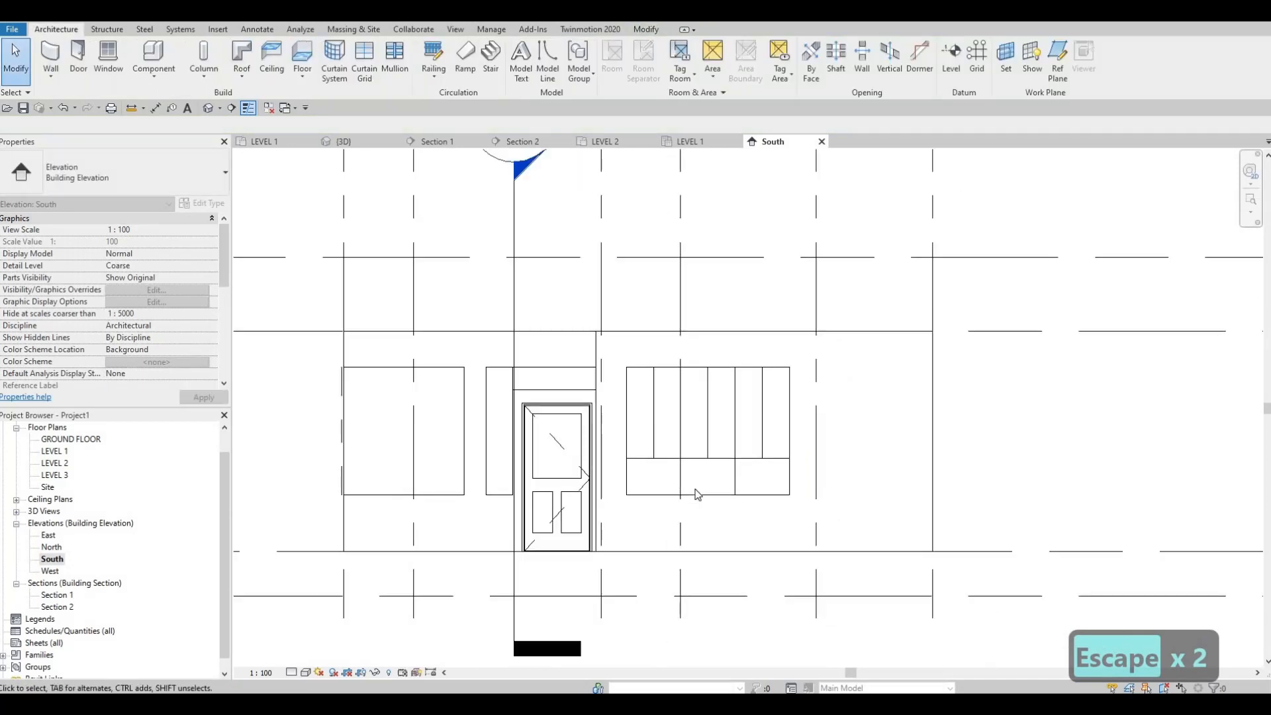
Divide the south face of the southwest corner window into three equal 579.5 mm rows with two horizontal curtain grid lines
middle_click_drag(592, 502, 721, 483)
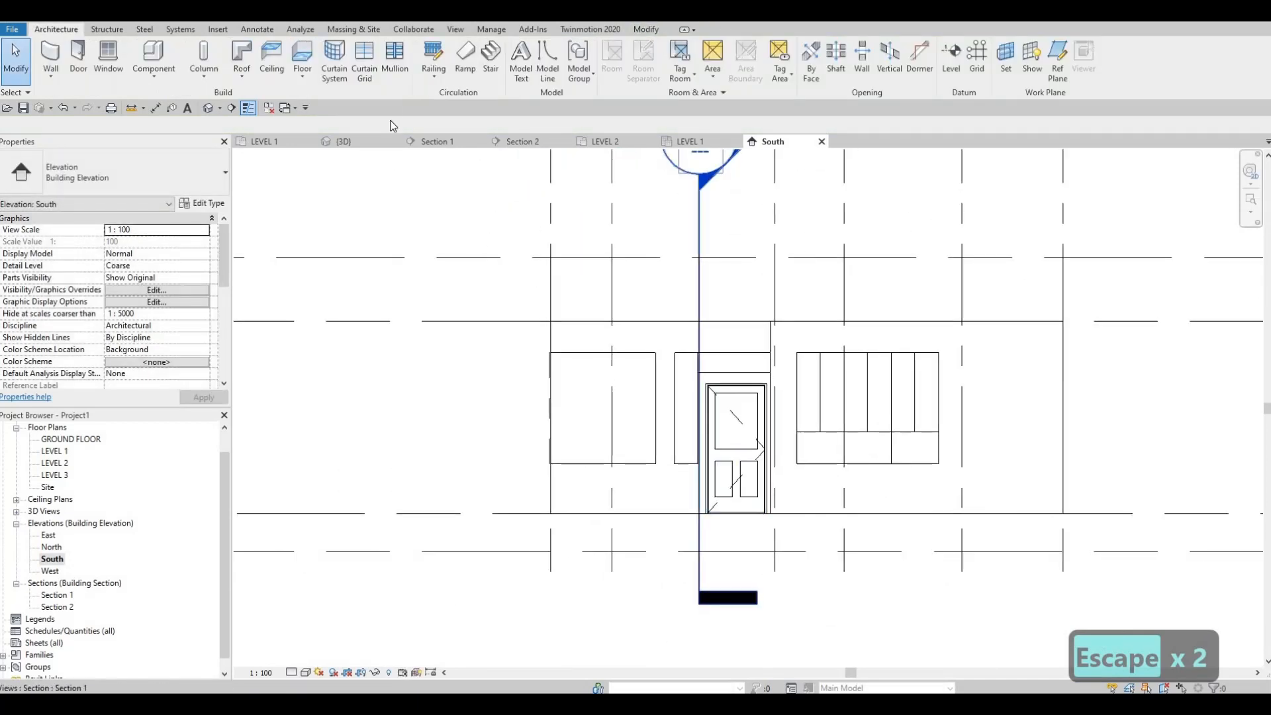
left_click(364, 66)
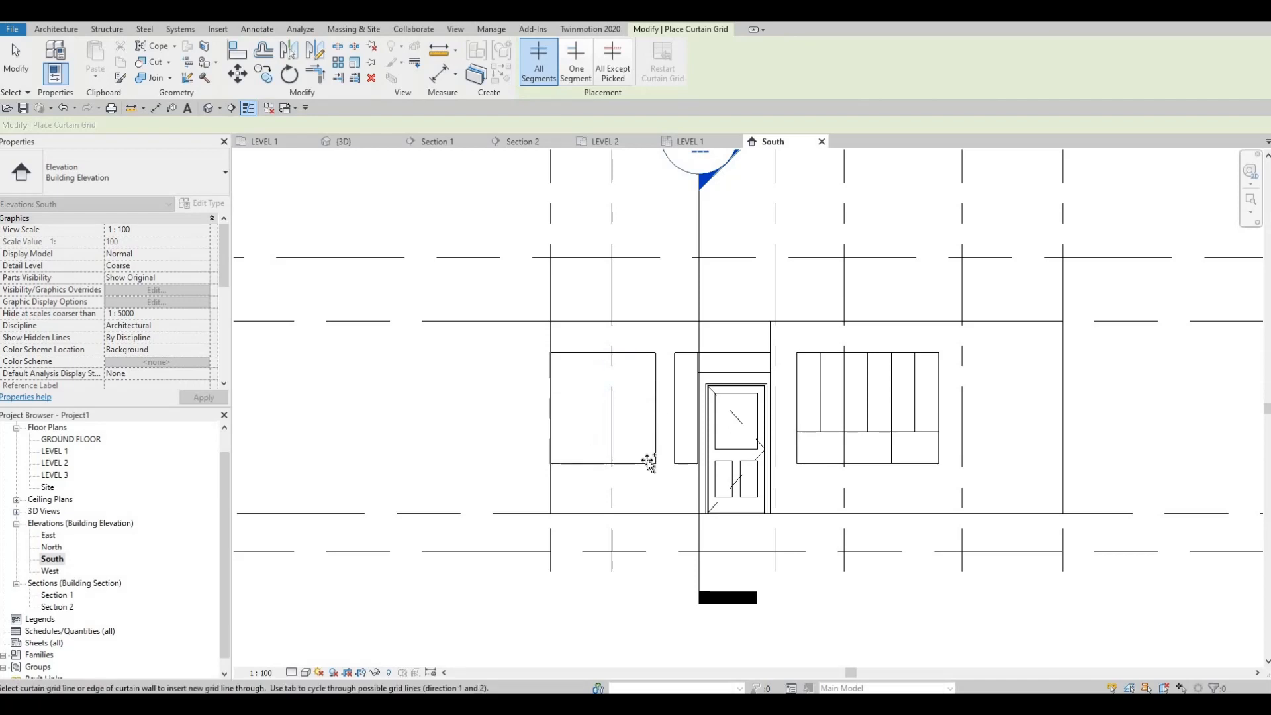
left_click(654, 426)
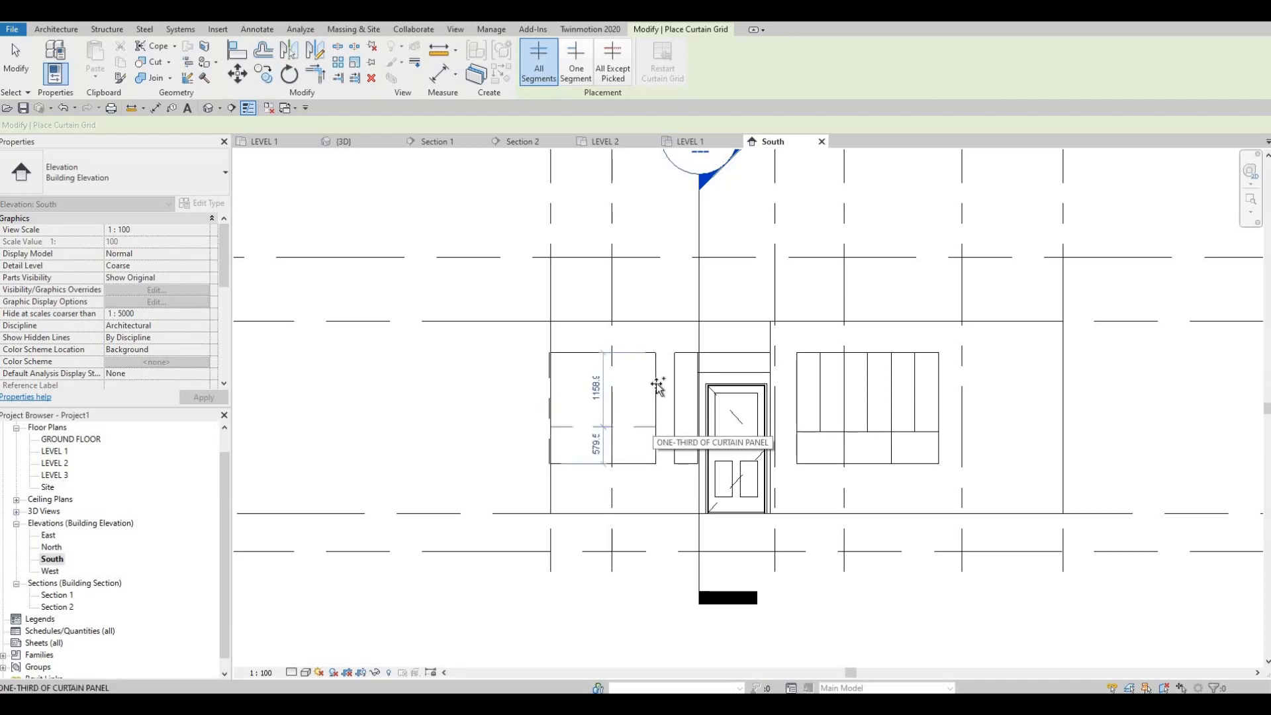
left_click(657, 389)
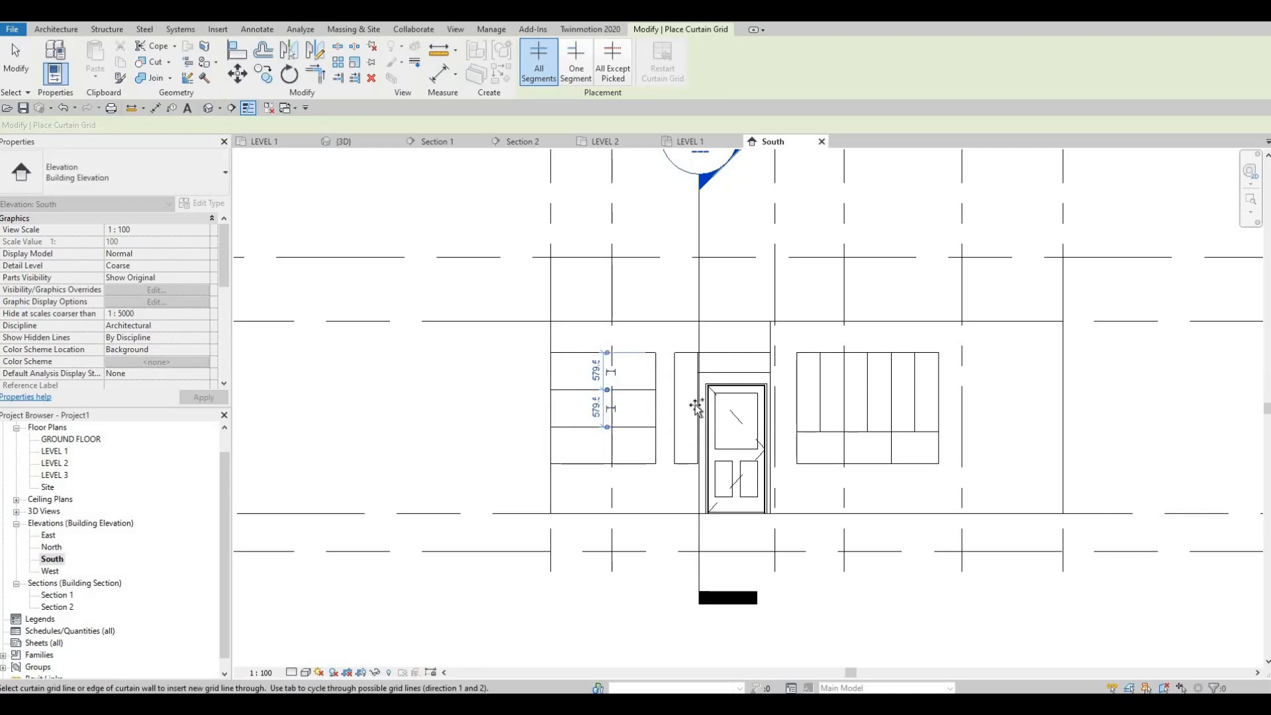
Divide the narrow window beside the entry door into three equal rows and halve the top row with horizontal curtain grid lines
scroll(688, 405, "up", 1)
scroll(670, 378, "up", 1)
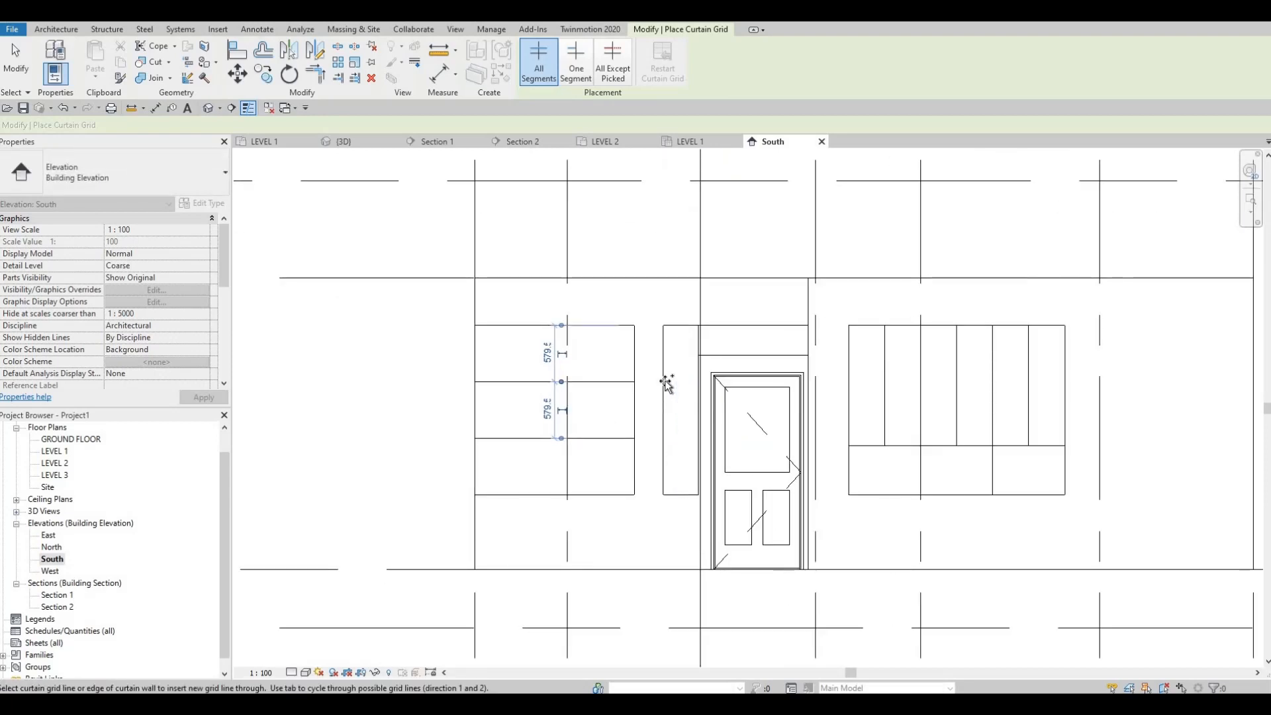
left_click(666, 383)
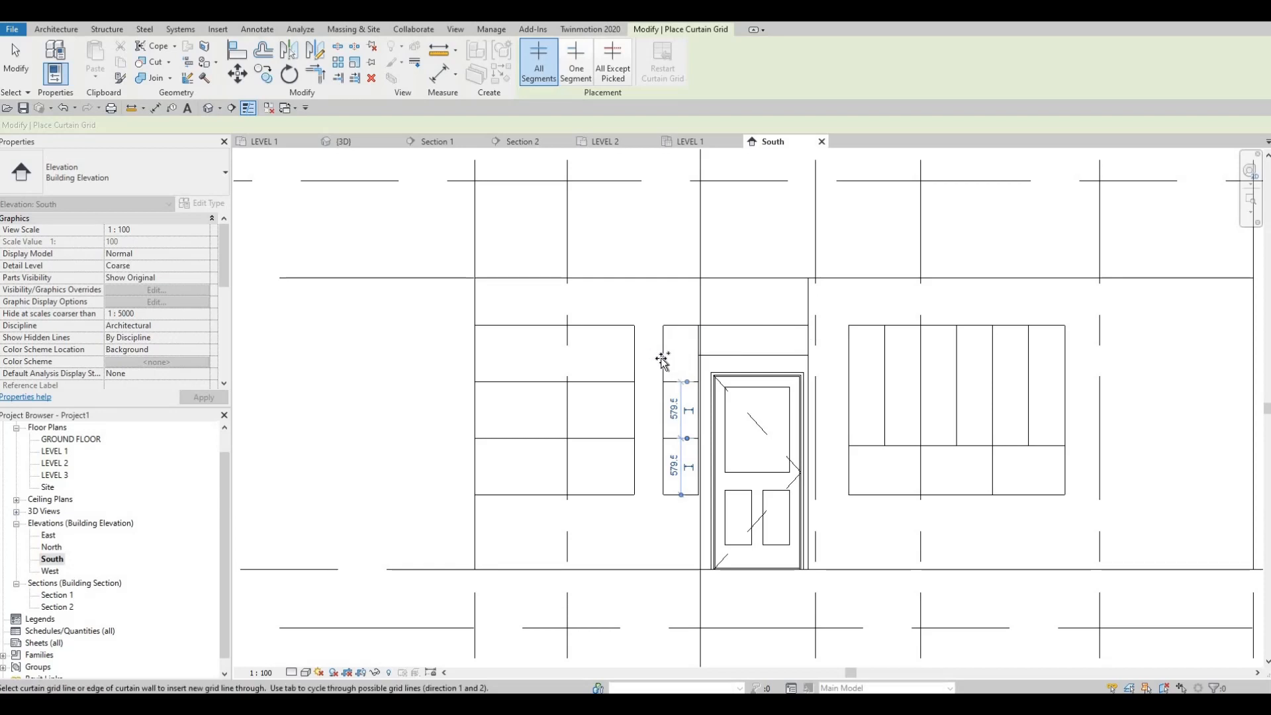
scroll(669, 361, "up", 2)
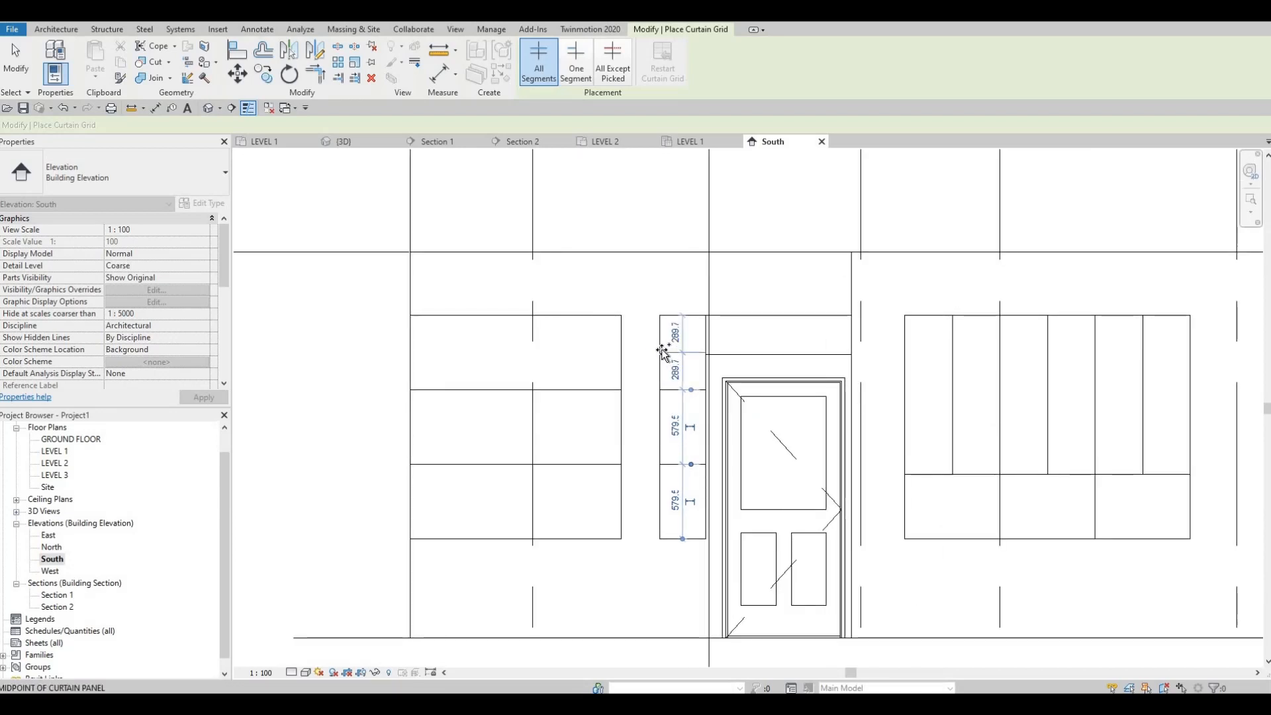
left_click(663, 352)
scroll(661, 417, "up", 1)
key("Escape")
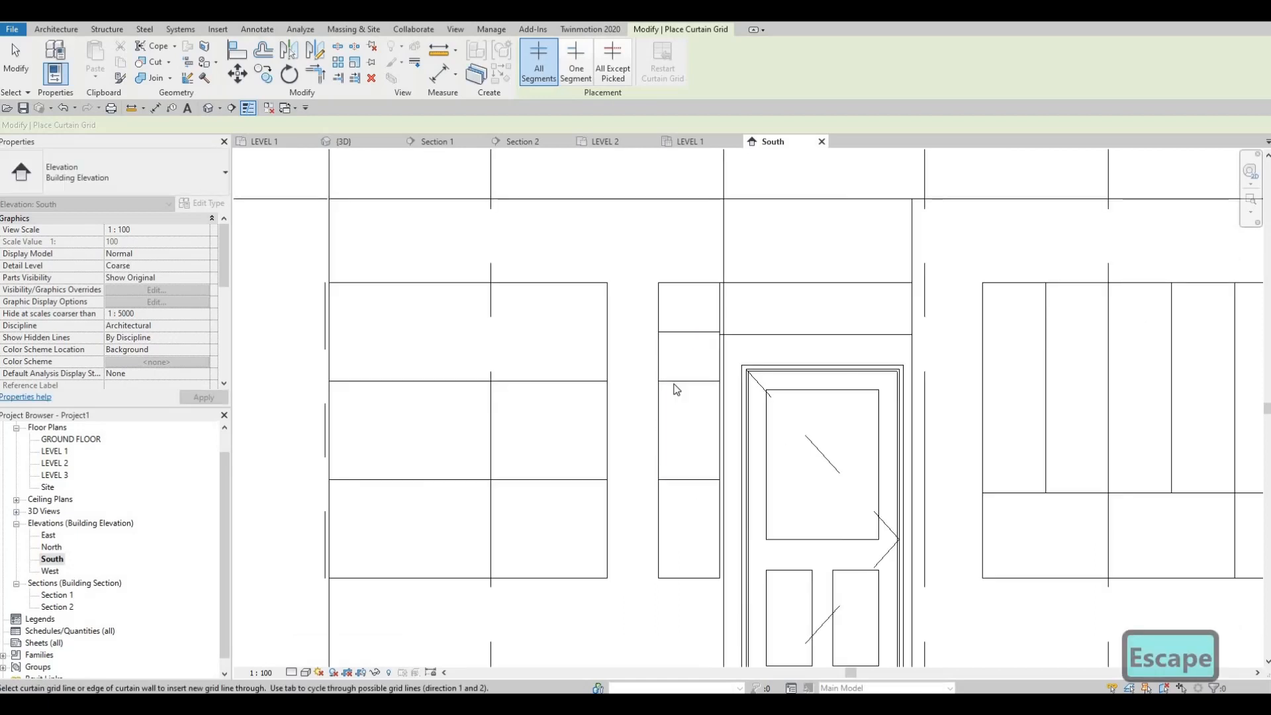
key("Escape")
Align the uppermost grid line of the narrow window with the bottom edge of the glazing above the entry door
scroll(709, 348, "up", 2)
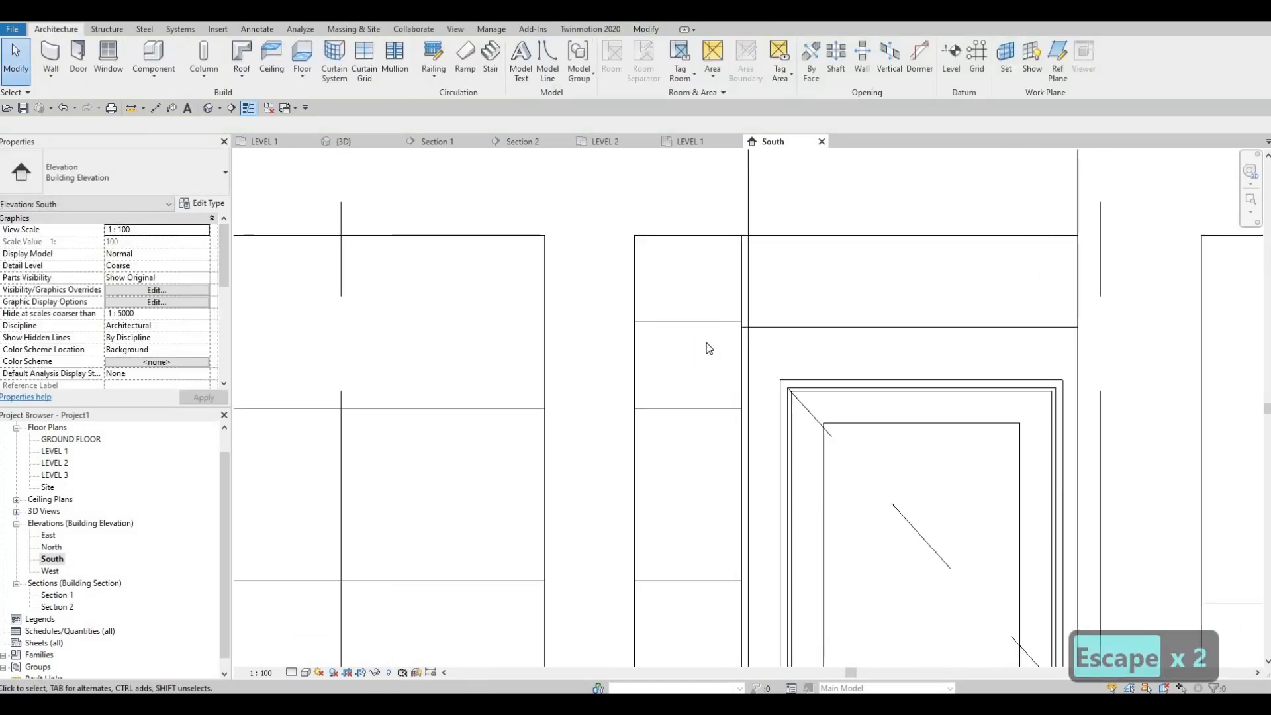
key("a")
key("l")
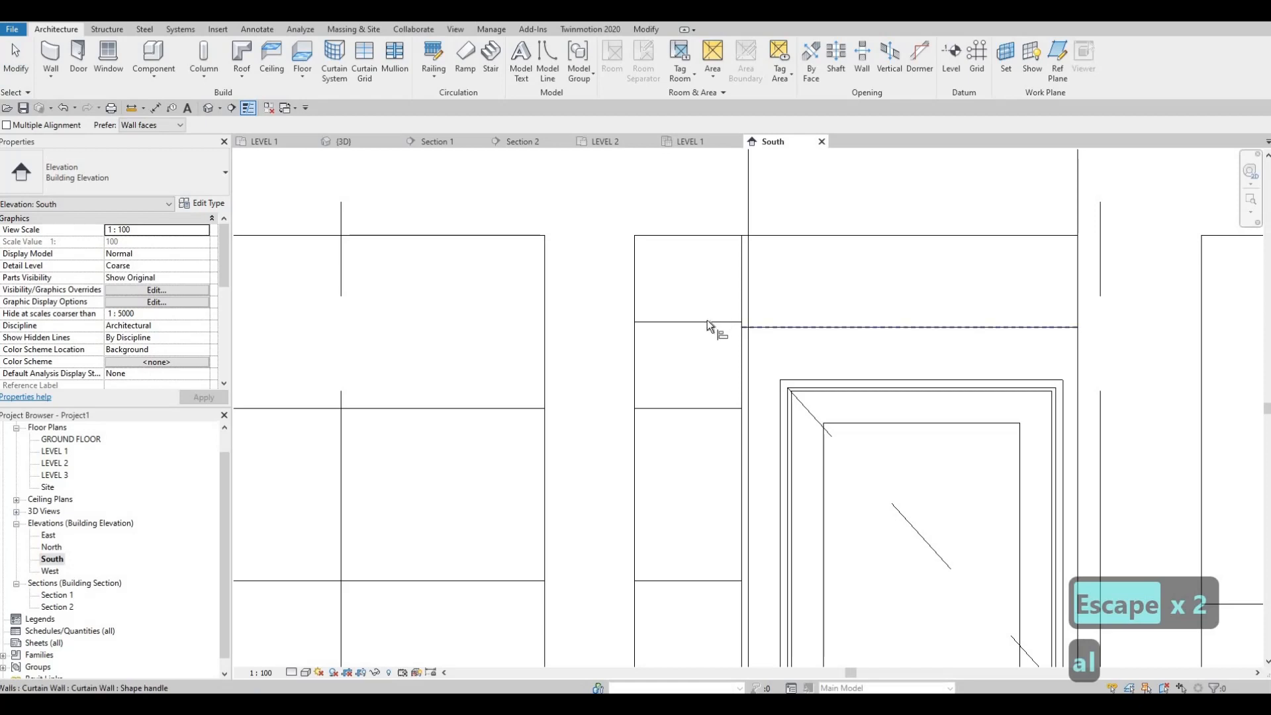
key("Escape")
key("Escape")
scroll(701, 410, "down", 3)
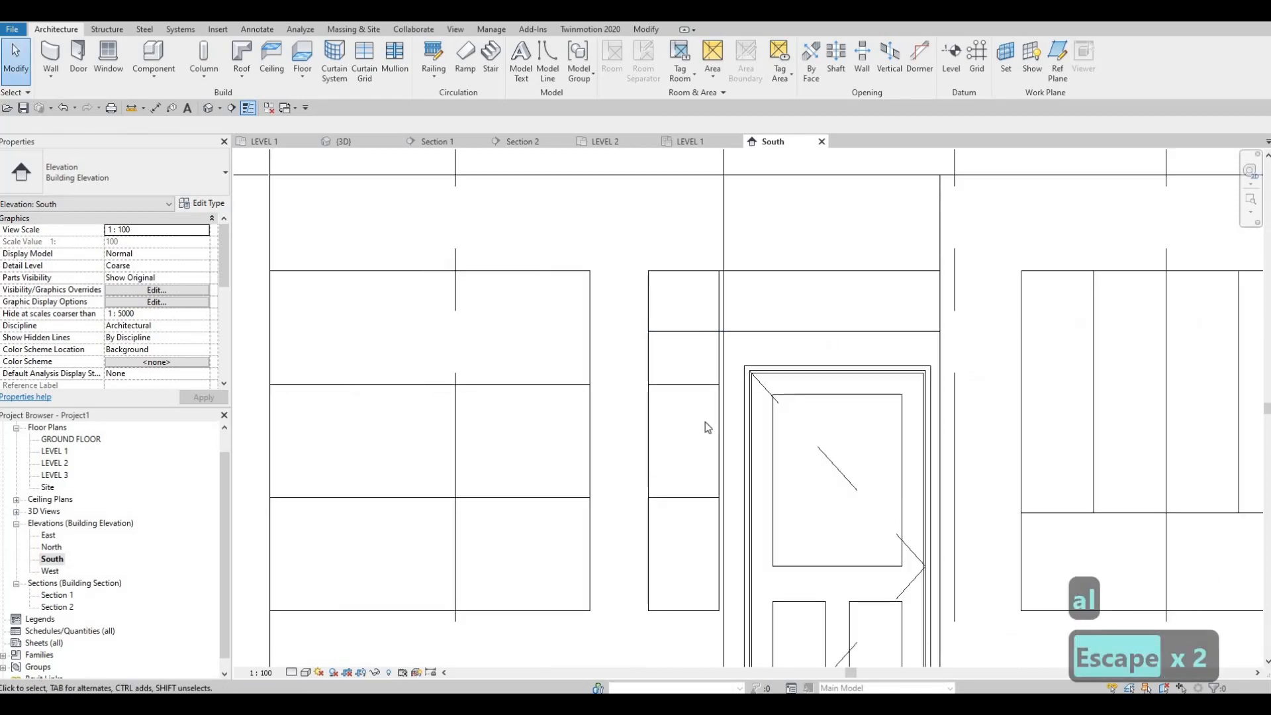
key("Escape")
key("Escape")
Halve the middle and bottom rows of the narrow window beside the entry door with horizontal curtain grid lines
scroll(678, 404, "up", 2)
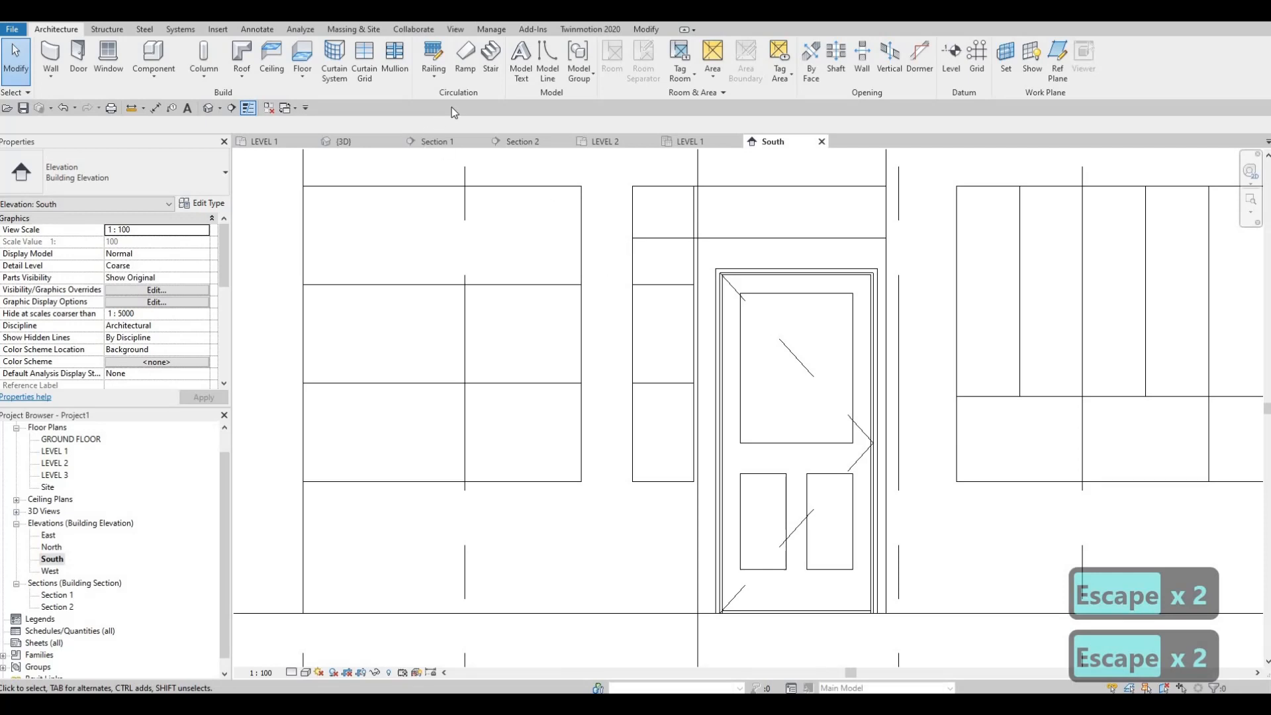
left_click(371, 67)
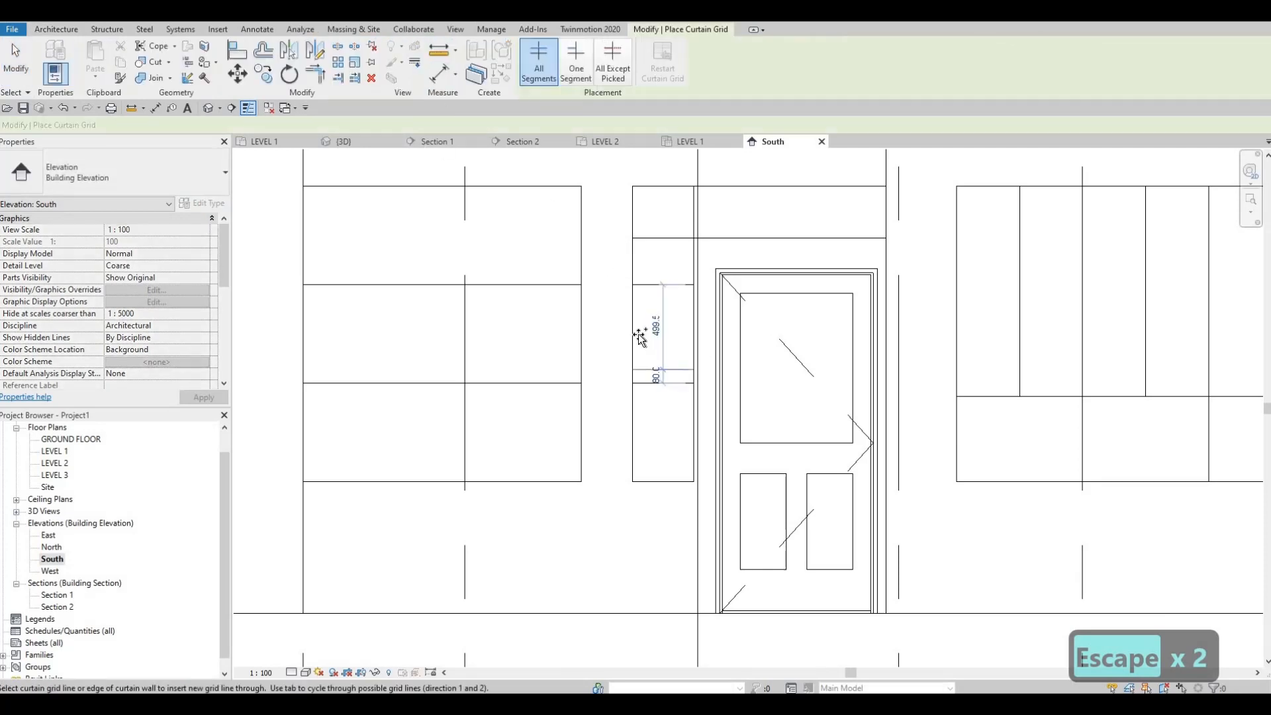
left_click(631, 431)
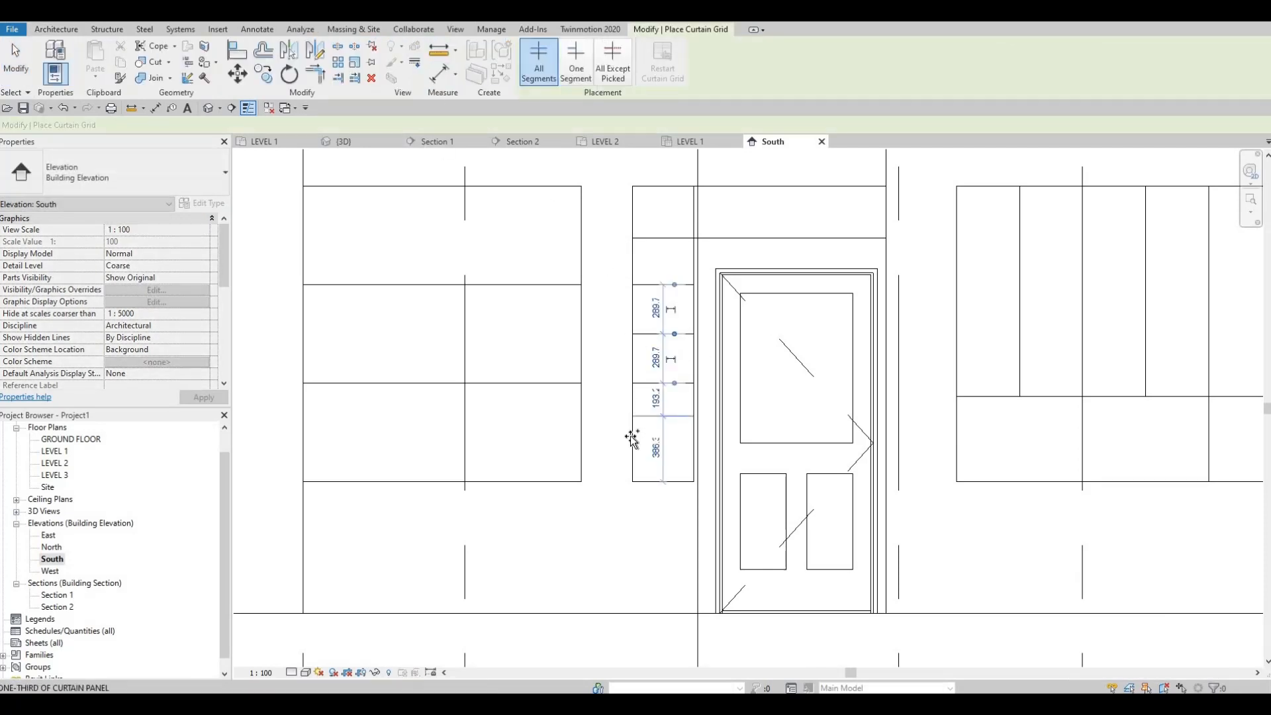
key("Escape")
key("Escape")
scroll(738, 364, "down", 3)
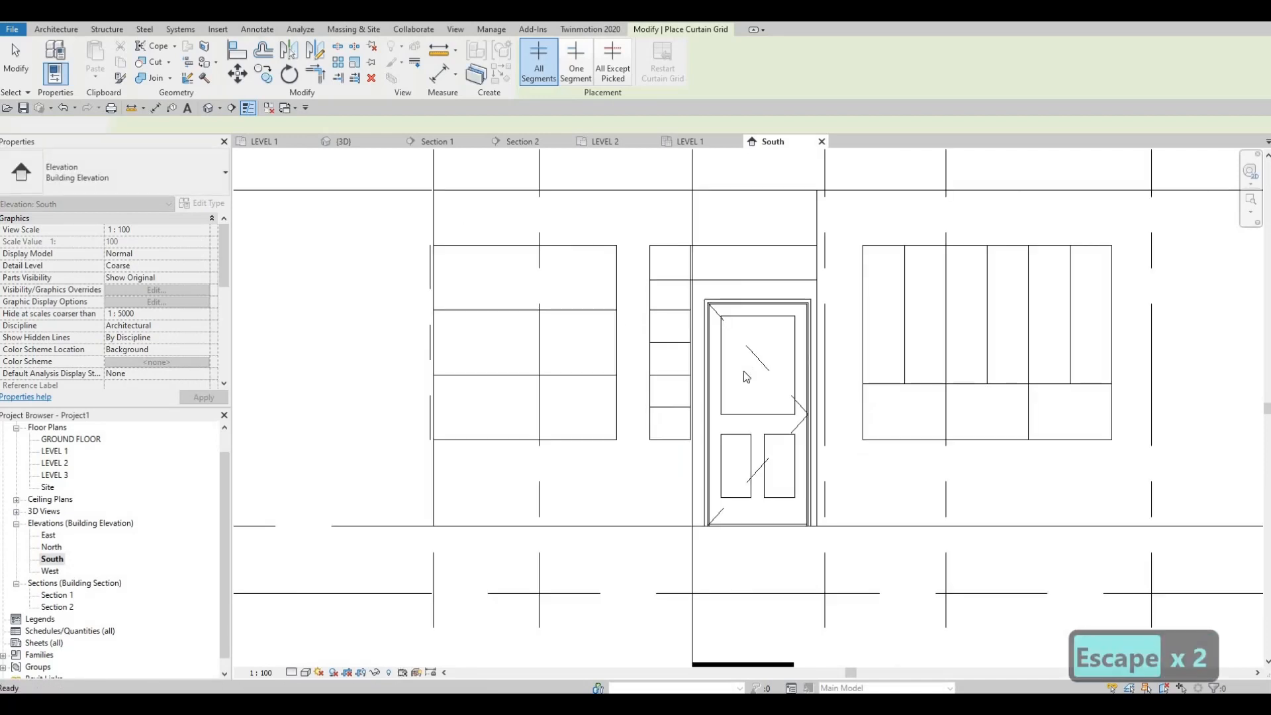
In the 3D view, divide the west face of the corner window into three equal 579.5 mm rows with horizontal curtain grid lines
scroll(701, 445, "down", 2)
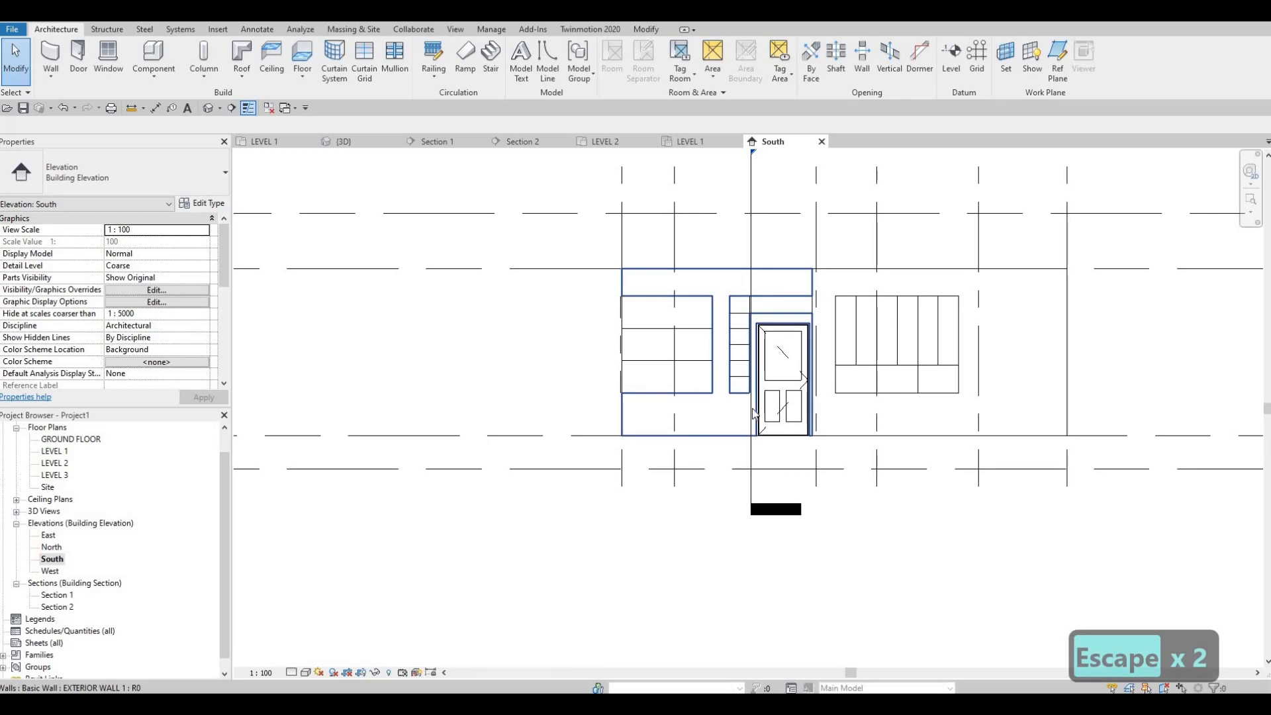
middle_click_drag(767, 409, 770, 396)
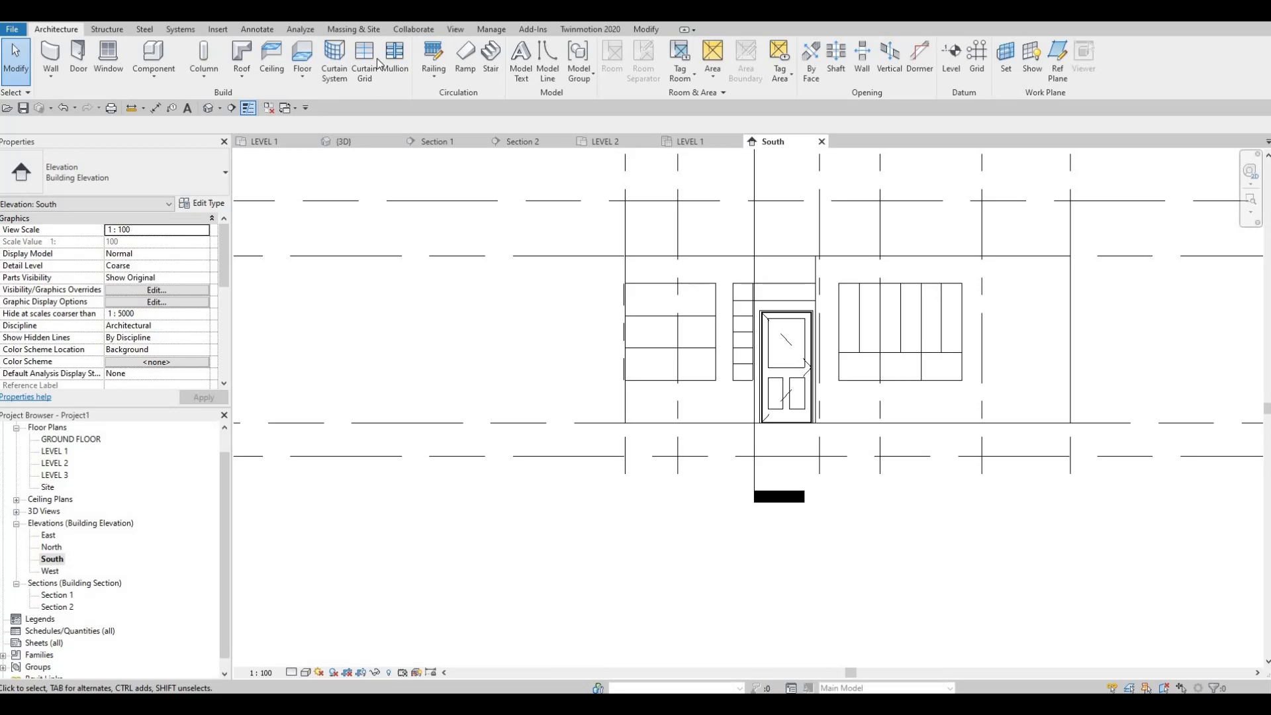
left_click(360, 143)
middle_click_drag(810, 400, 503, 285, "shift")
key("c")
key("g")
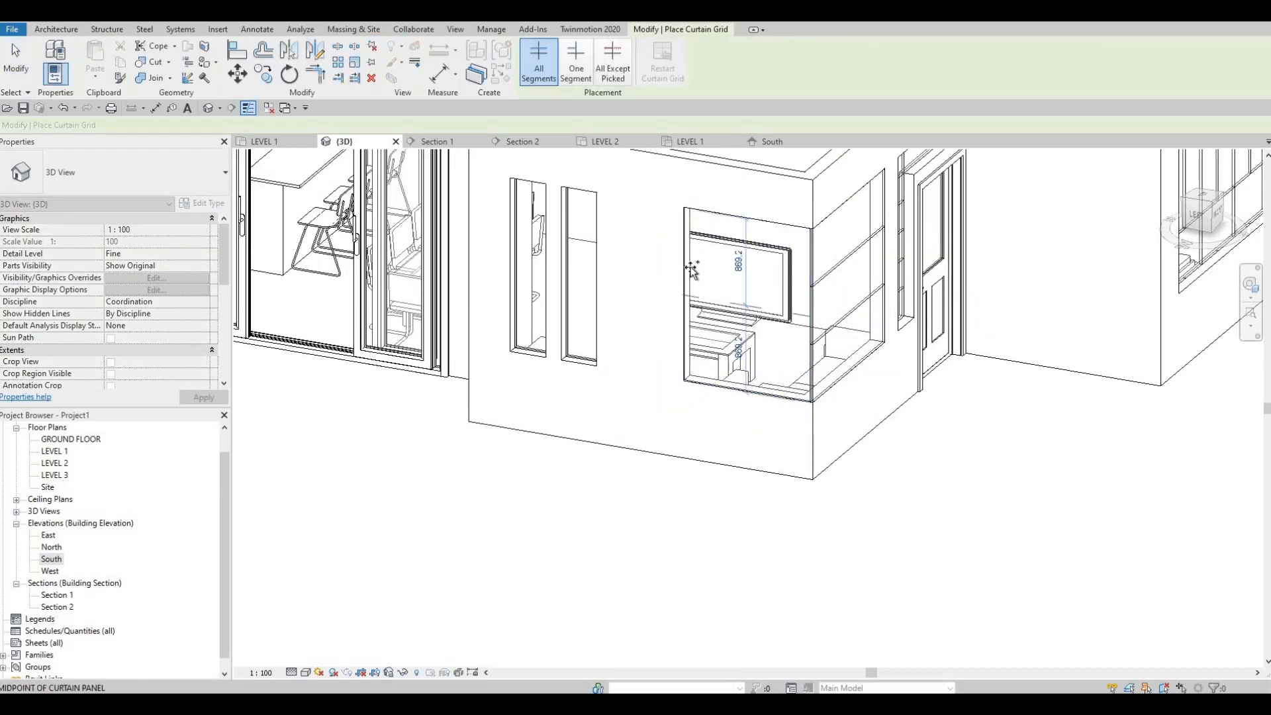
left_click(682, 275)
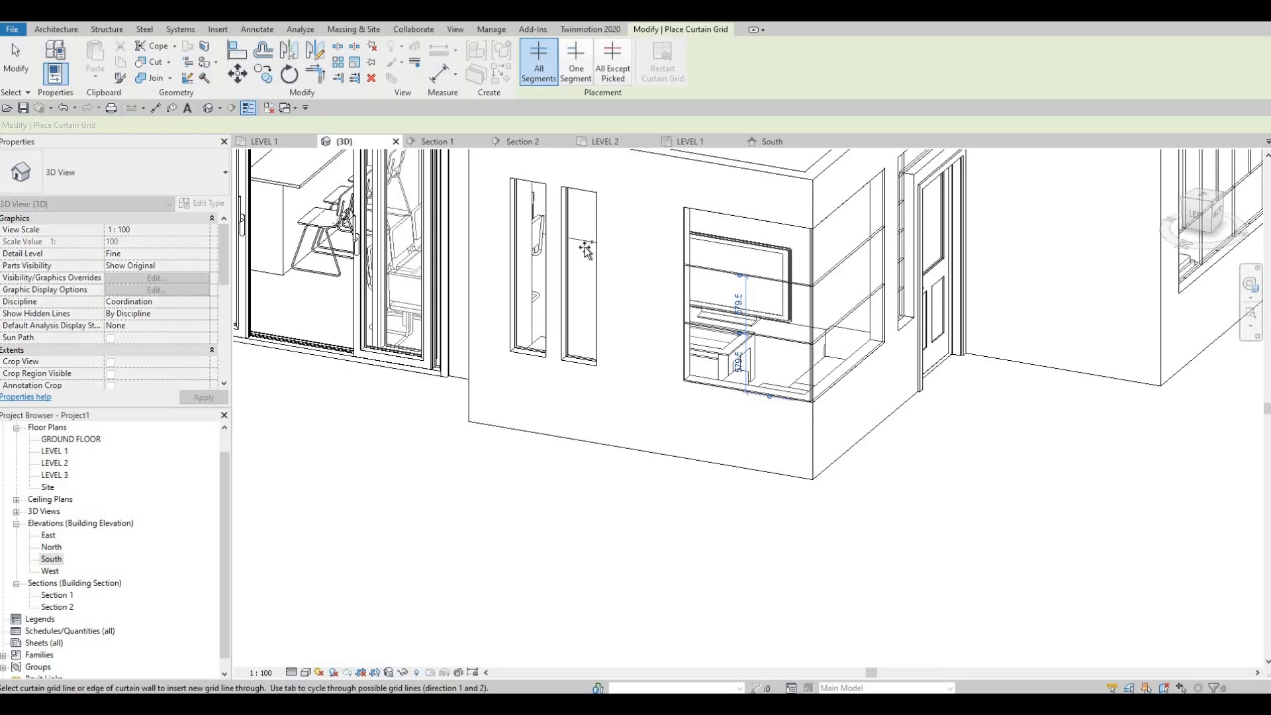
Divide both narrow windows on the west wall into three equal 579.5 mm rows with horizontal curtain grid lines
left_click(572, 279)
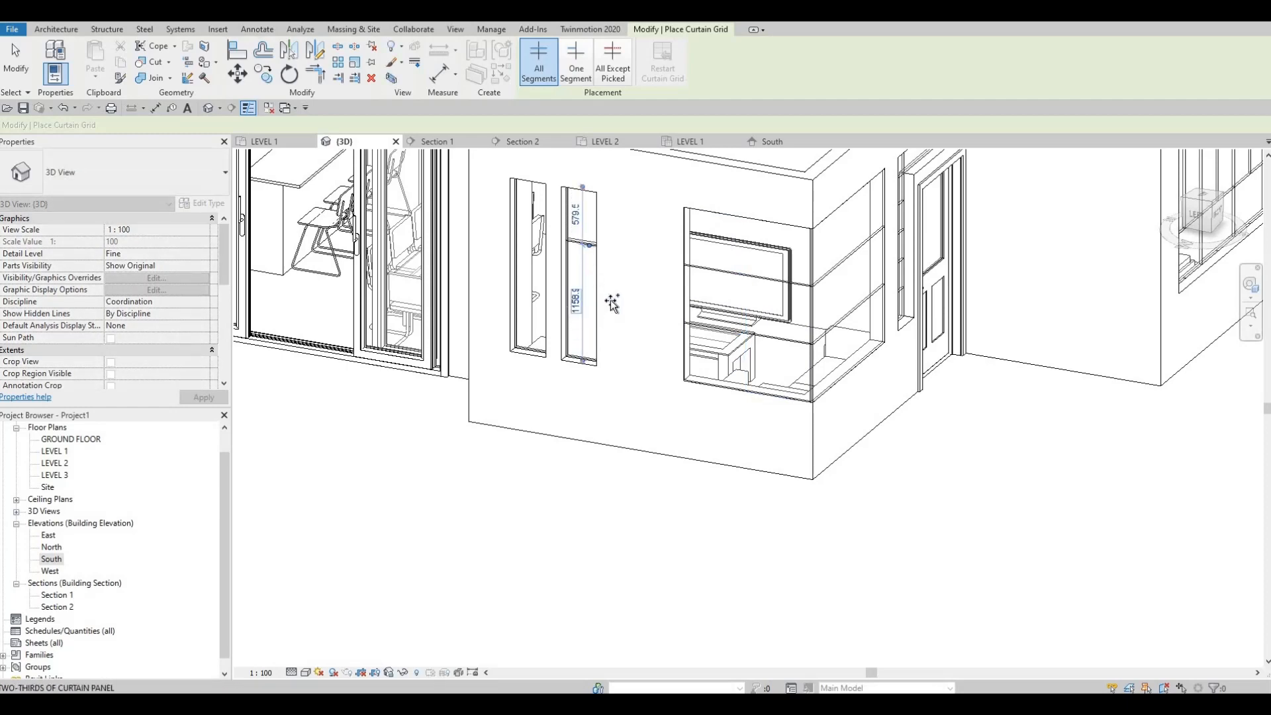
scroll(613, 304, "up", 2)
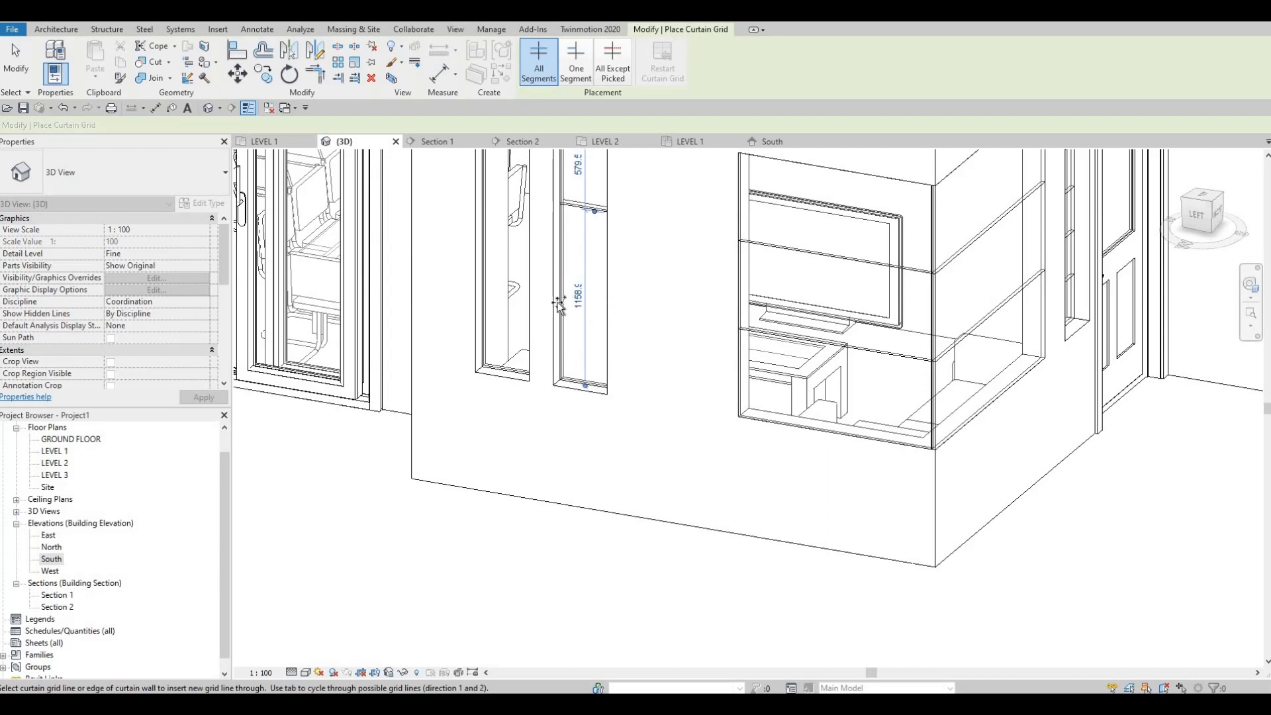
left_click(483, 294)
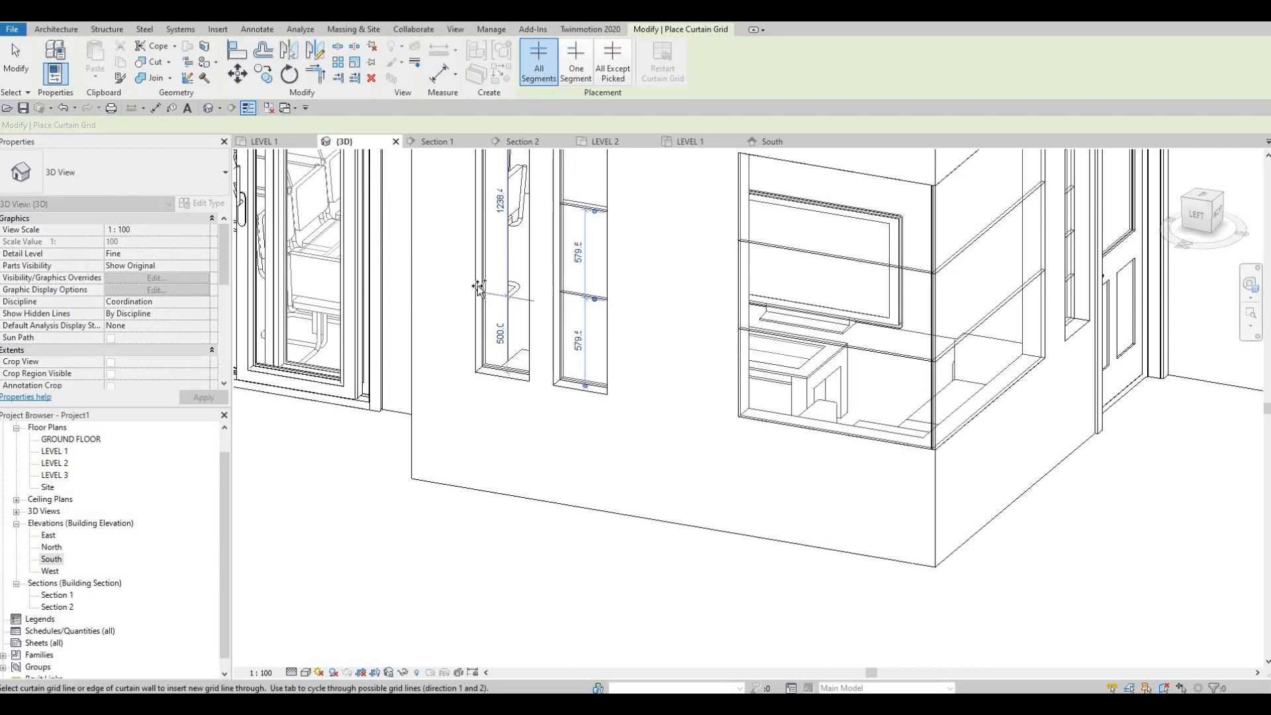
middle_click_drag(479, 192, 475, 265)
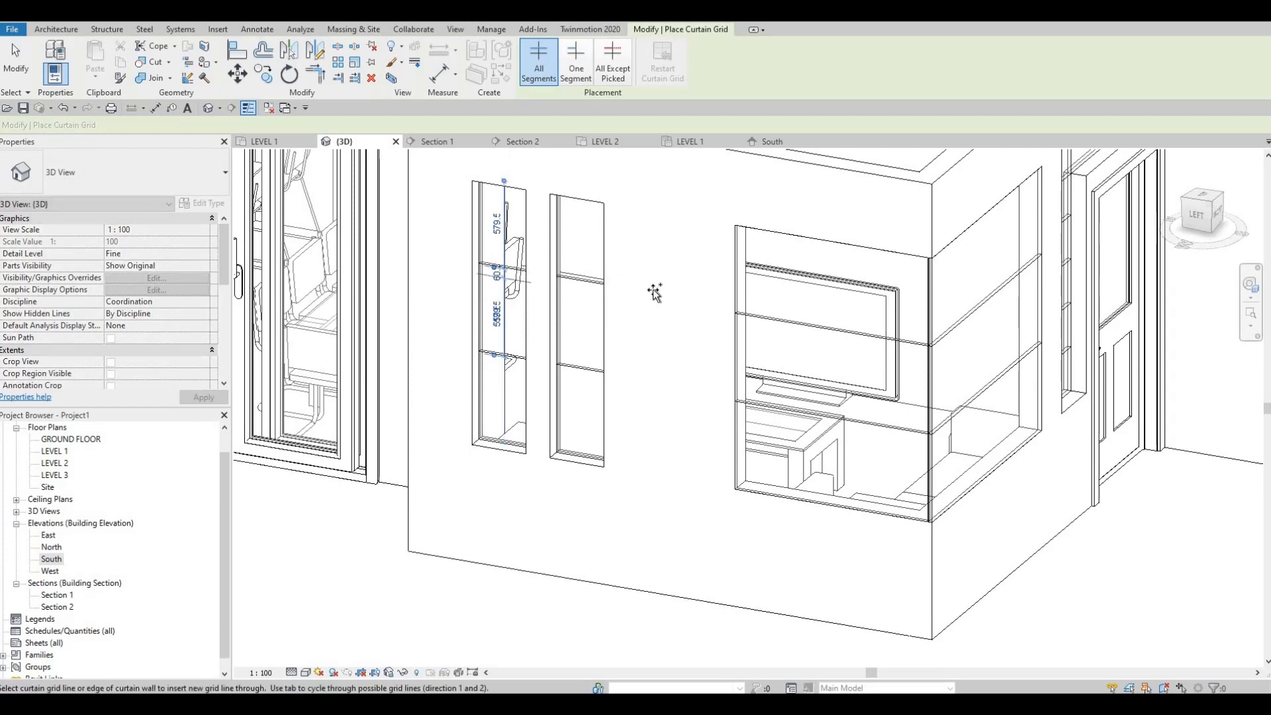
Halve the southern small and tall middle east windows with vertical curtain grid lines and add a horizontal line one third up the tall one
scroll(654, 284, "down", 4)
middle_click_drag(696, 362, 580, 346, "shift")
scroll(580, 345, "up", 3)
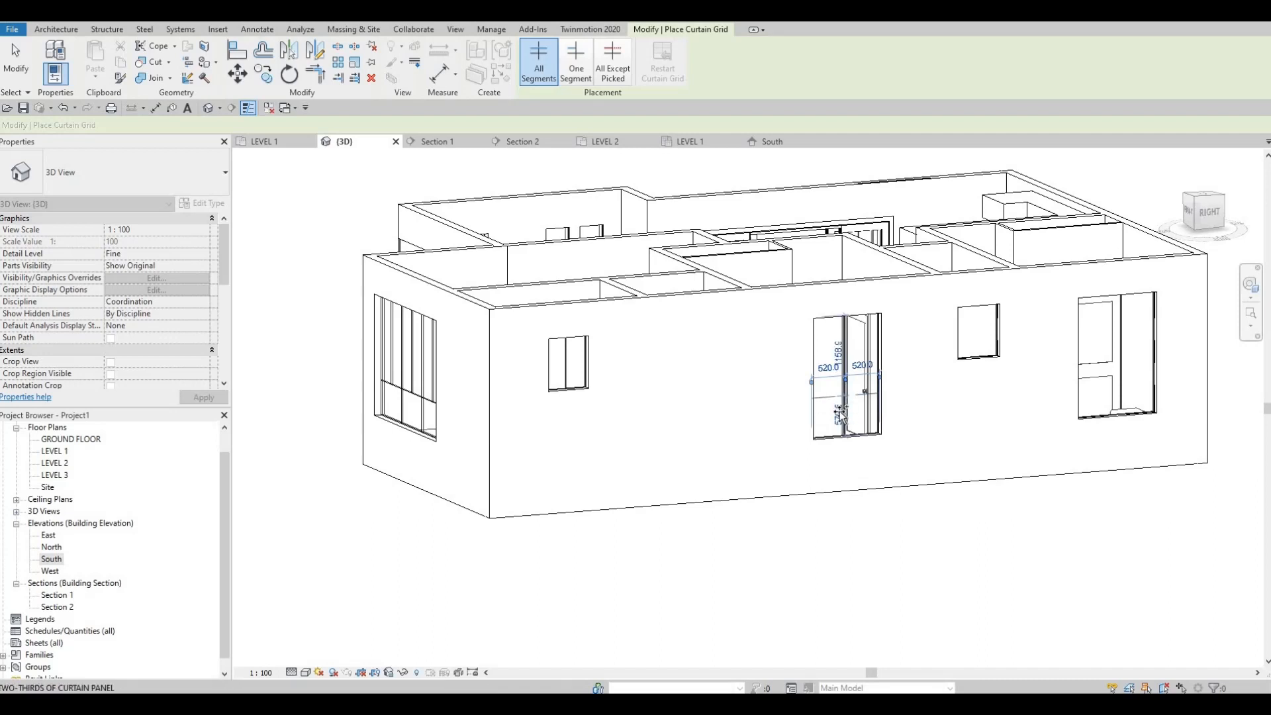
left_click(841, 414)
Set the bottom row of the tall middle window on the east wall to 500 mm high
key("Escape")
key("Escape")
left_click(841, 397)
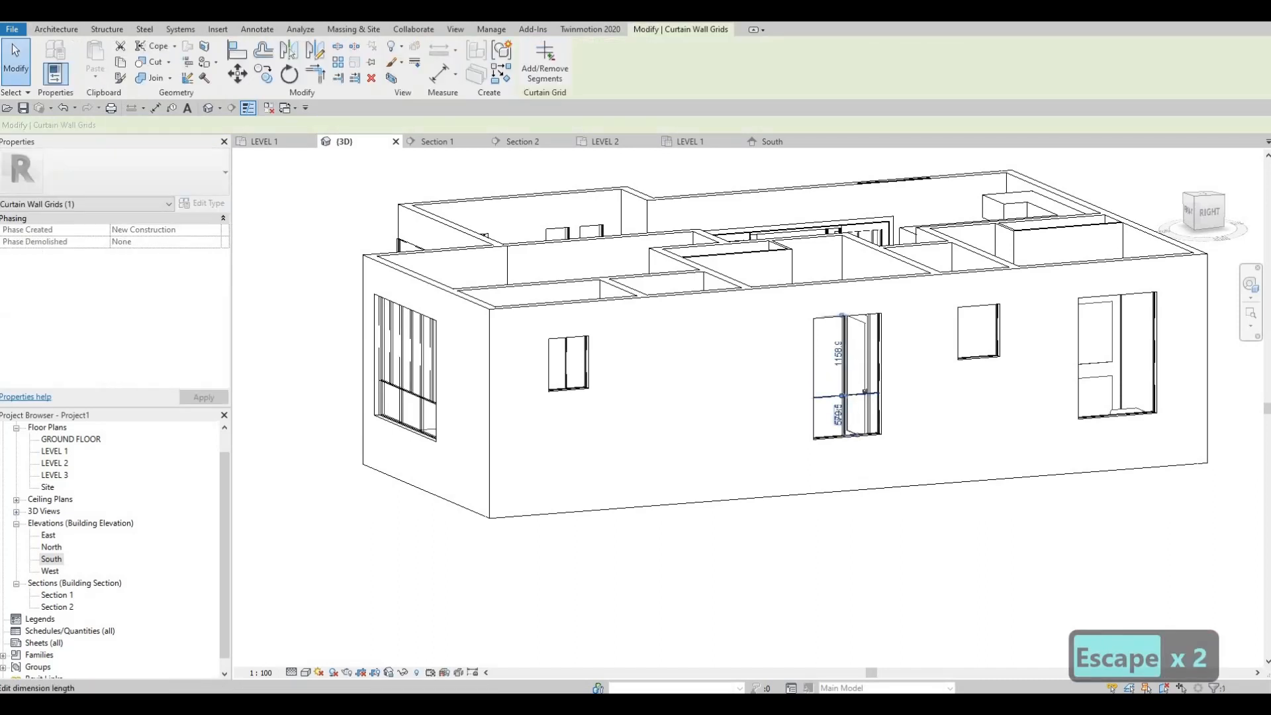
type("500")
key("Return")
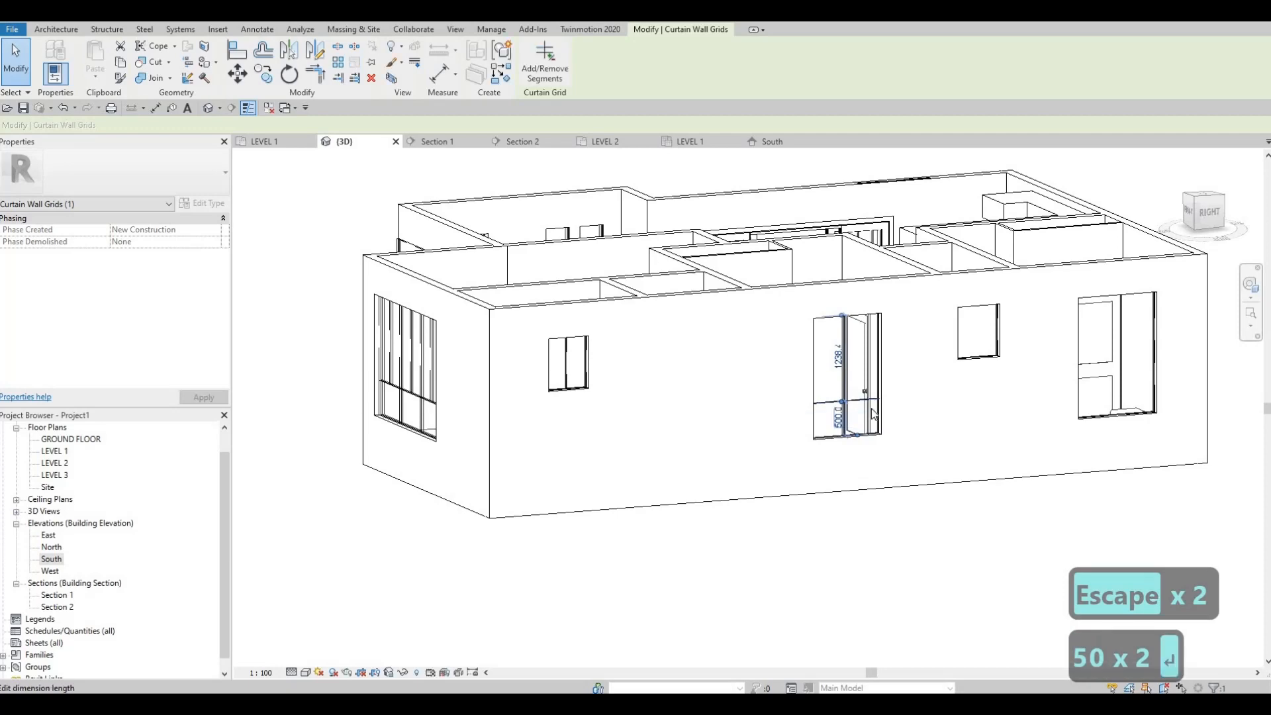
key("Escape")
key("Escape")
Halve the two northern east-wall windows with vertical curtain grid lines and add a horizontal line about 400 mm above the tall one's sill
scroll(783, 397, "down", 2)
middle_click_drag(781, 393, 562, 402)
scroll(752, 371, "up", 1)
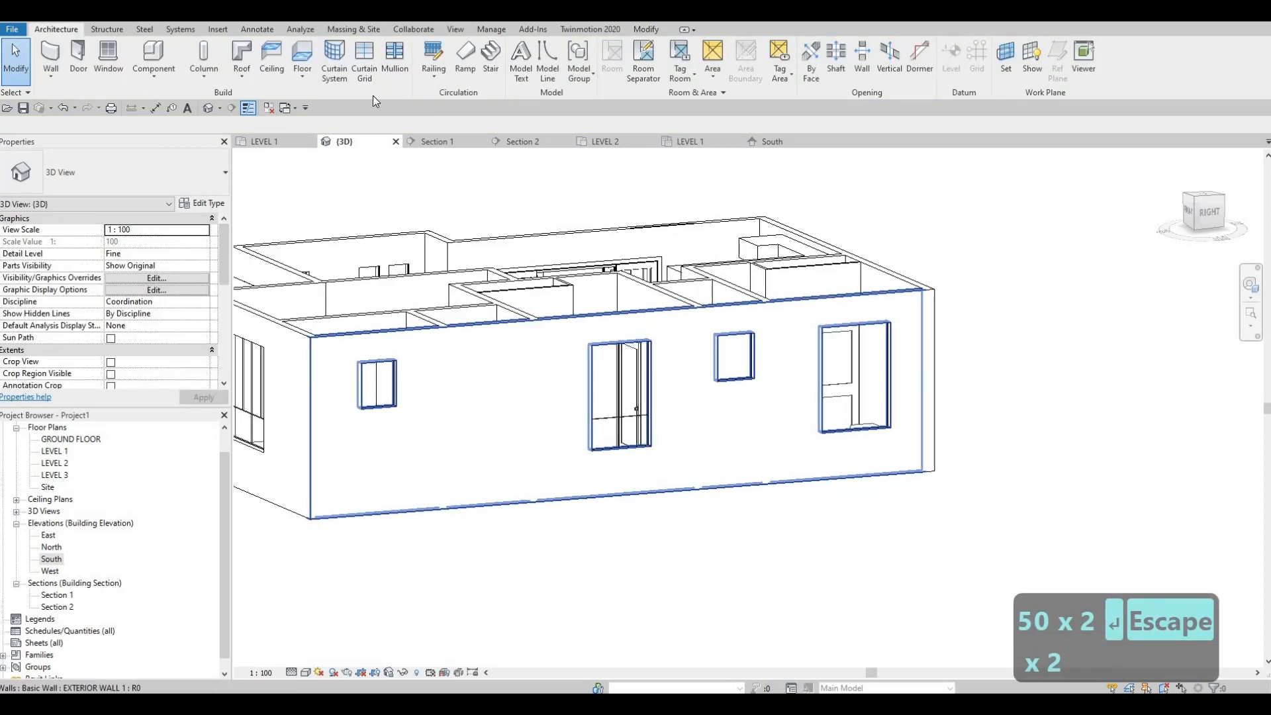
key("c")
key("g")
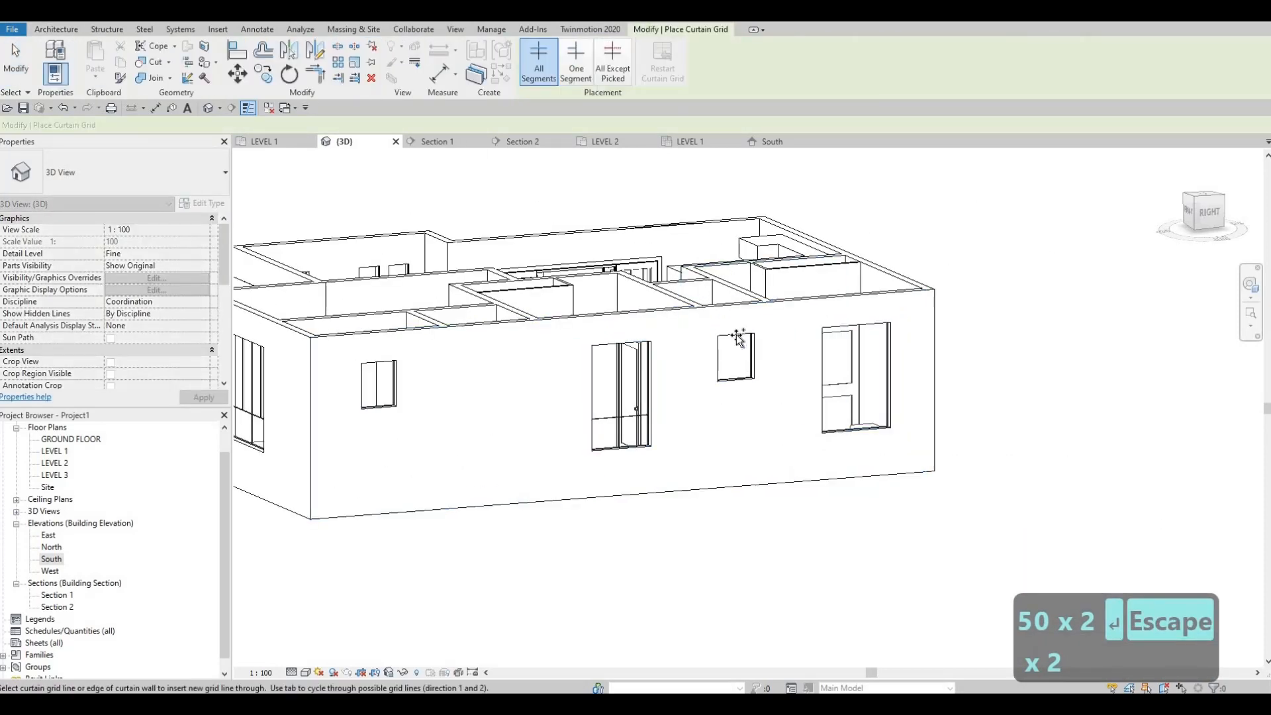
left_click(753, 360)
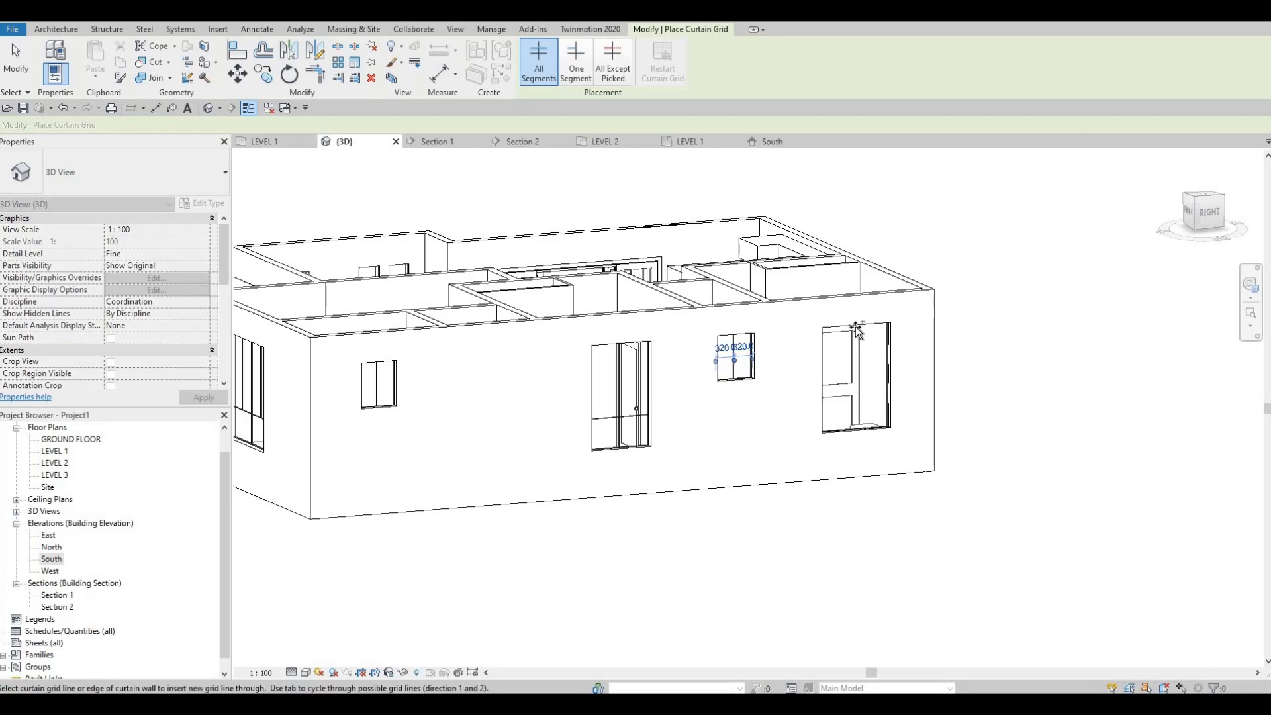
left_click(828, 407)
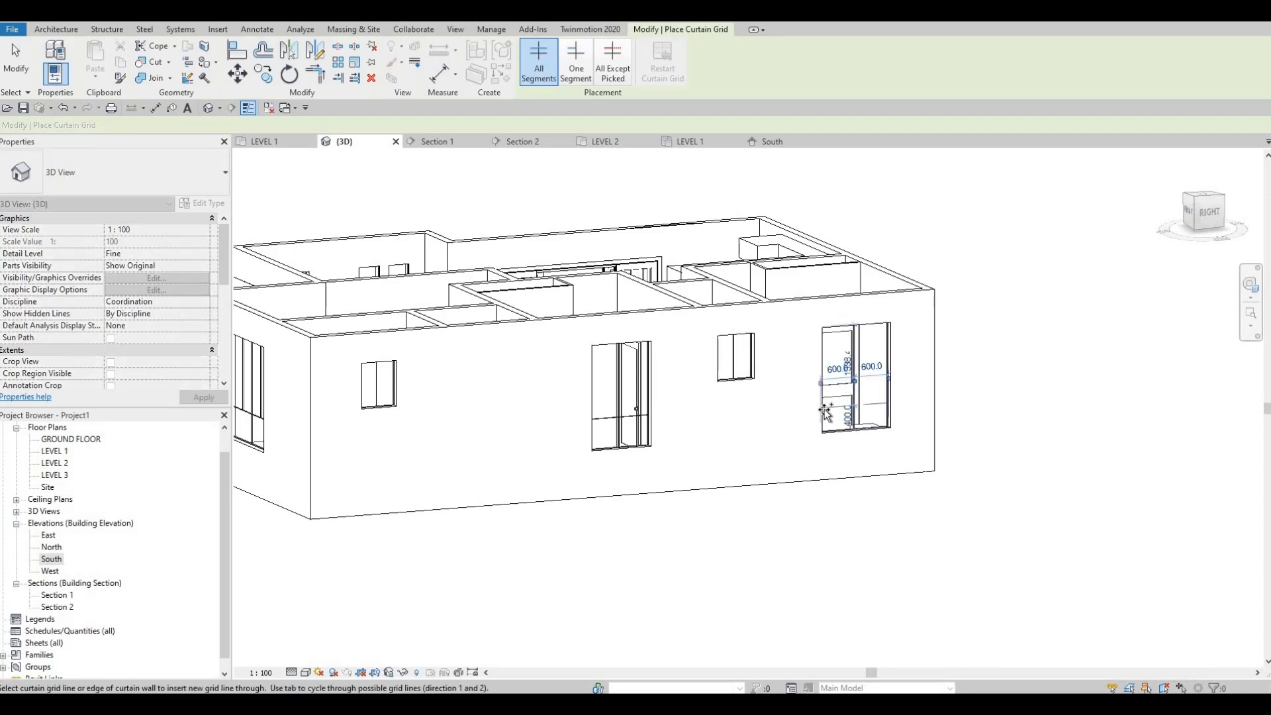
Set the bottom row of the northernmost tall window on the east wall to 500 mm high
key("Escape")
key("Escape")
left_click(851, 406)
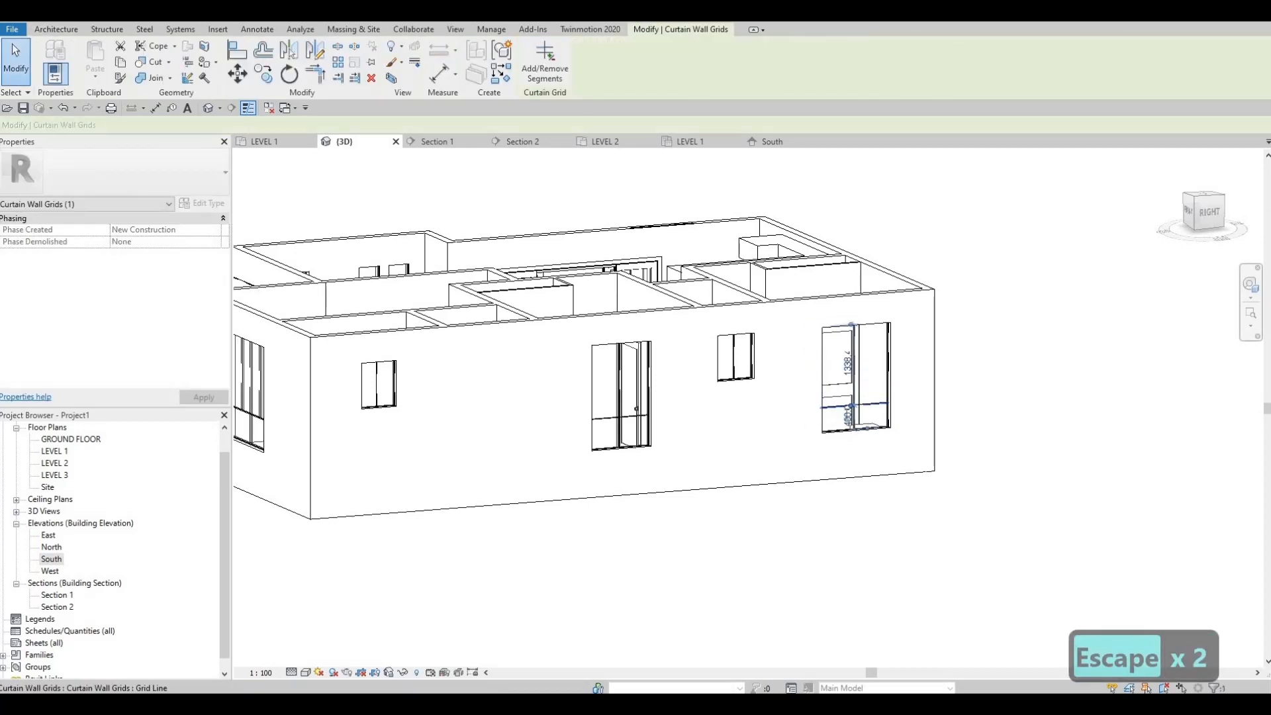
type("500")
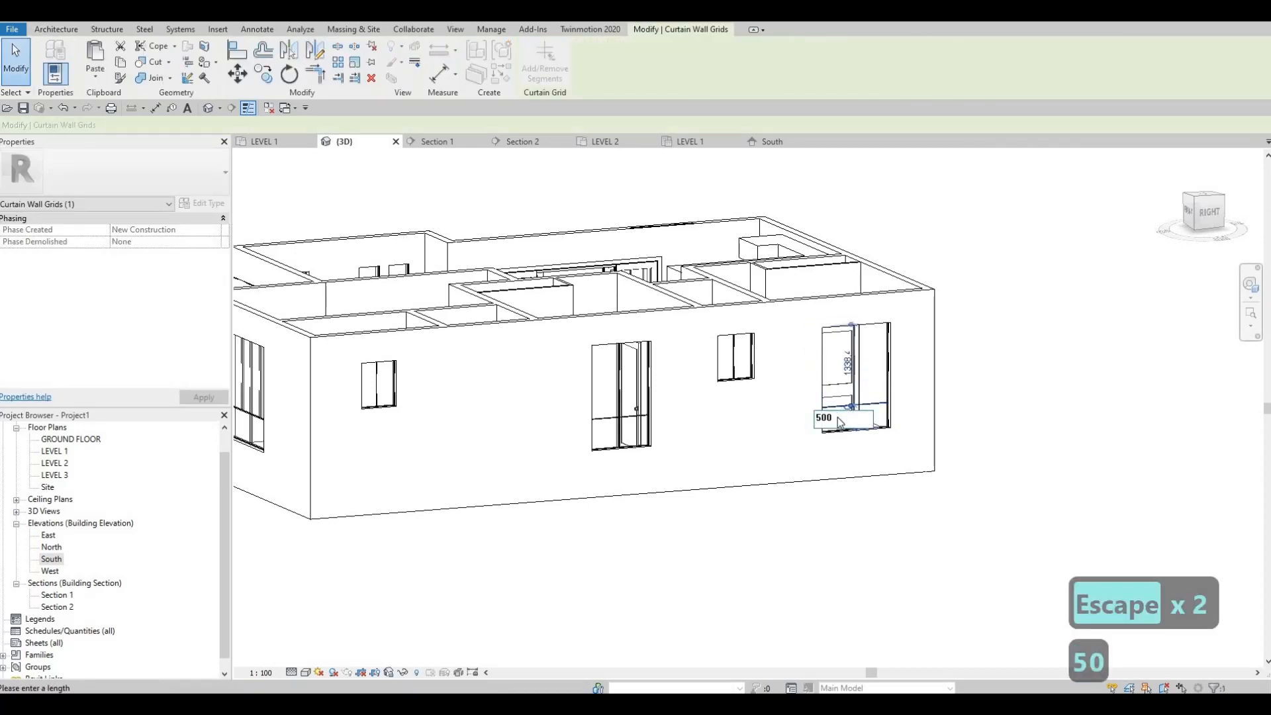
key("Return")
key("Escape")
key("Escape")
Divide the north wall window with a centred vertical curtain grid line and a horizontal line 579.5 mm above its sill
middle_click_drag(780, 434, 633, 409, "shift")
scroll(633, 410, "up", 3)
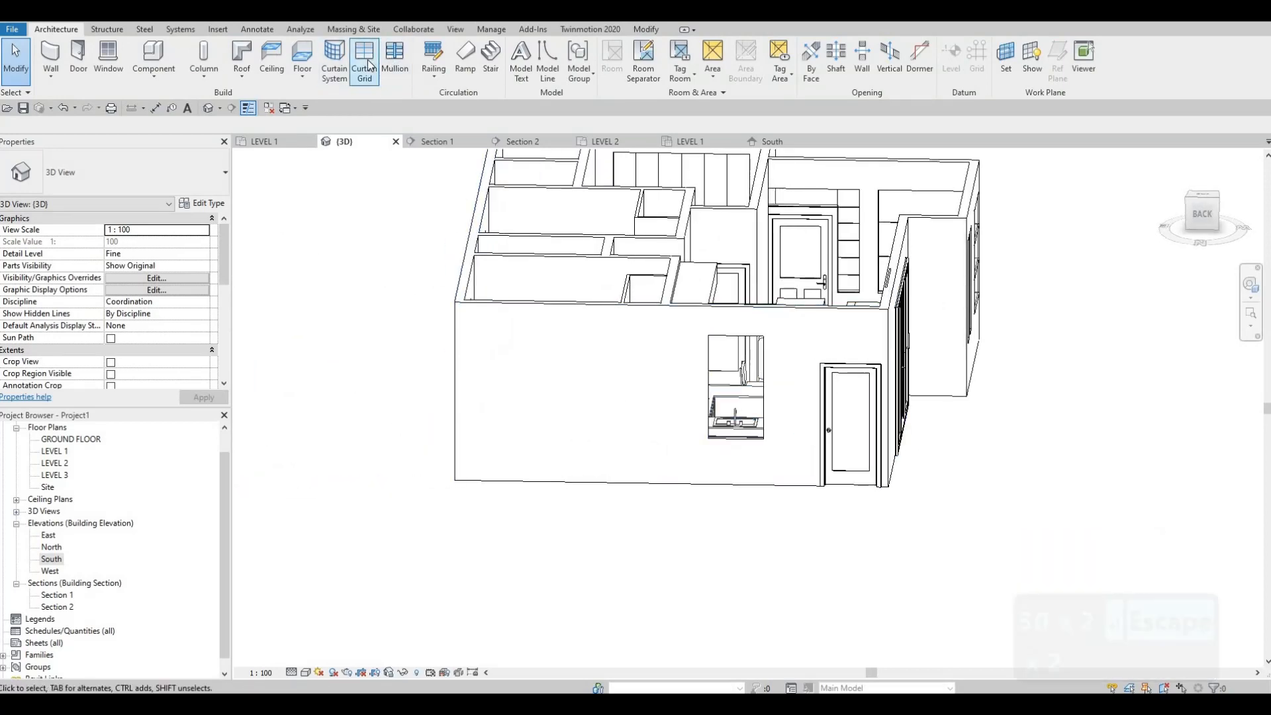
left_click(365, 58)
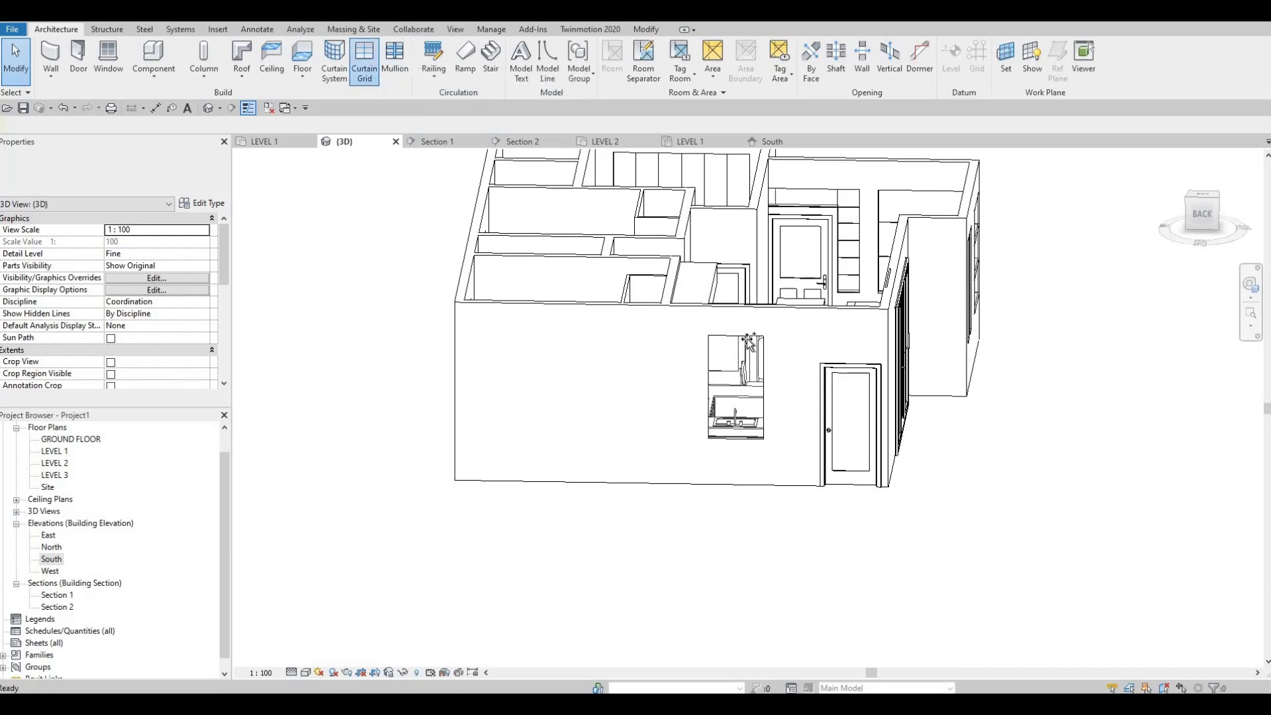
scroll(699, 298, "up", 1)
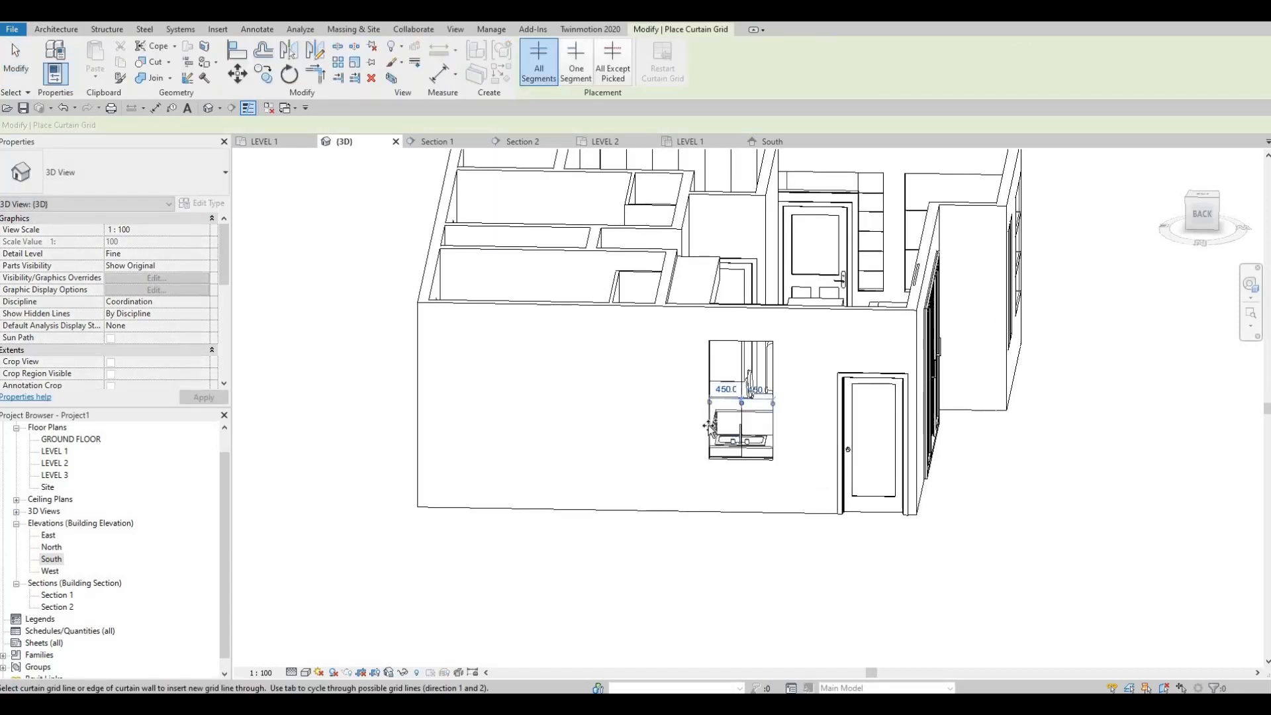
scroll(709, 427, "up", 1)
key("Escape")
key("Escape")
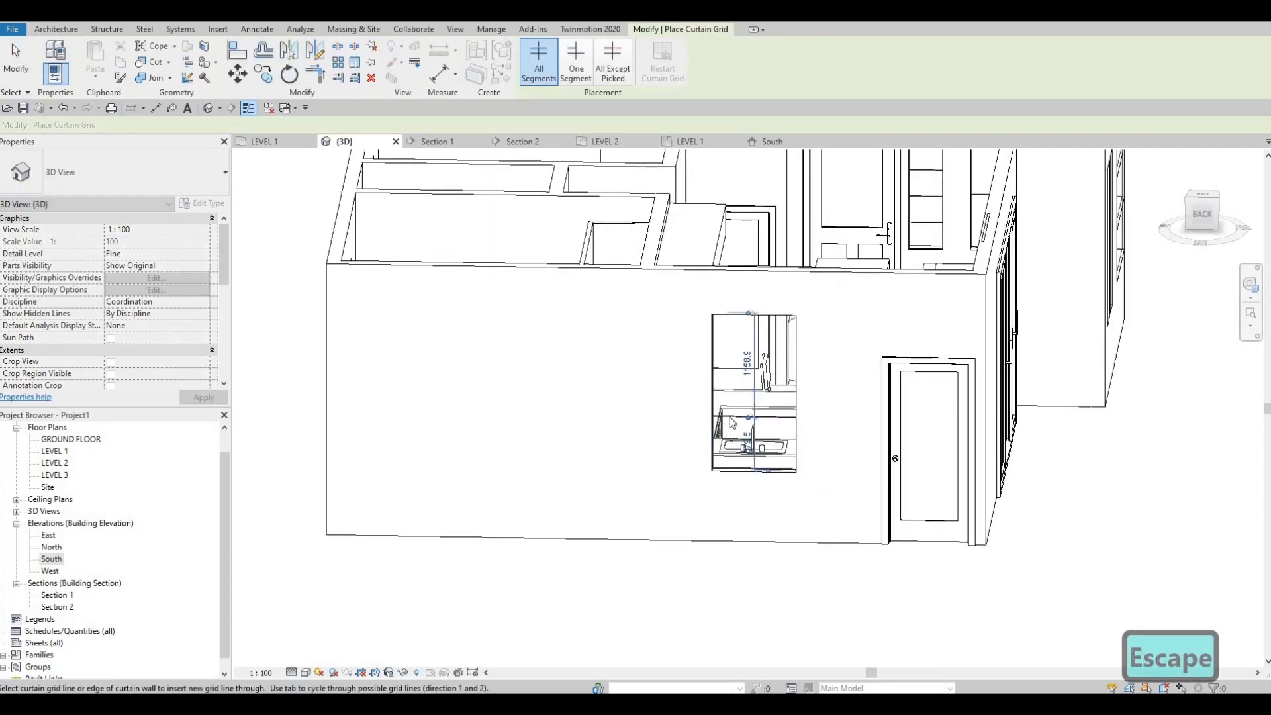
Set the bottom row of the north wall window to 500 mm high
left_click(745, 444)
left_click(743, 441)
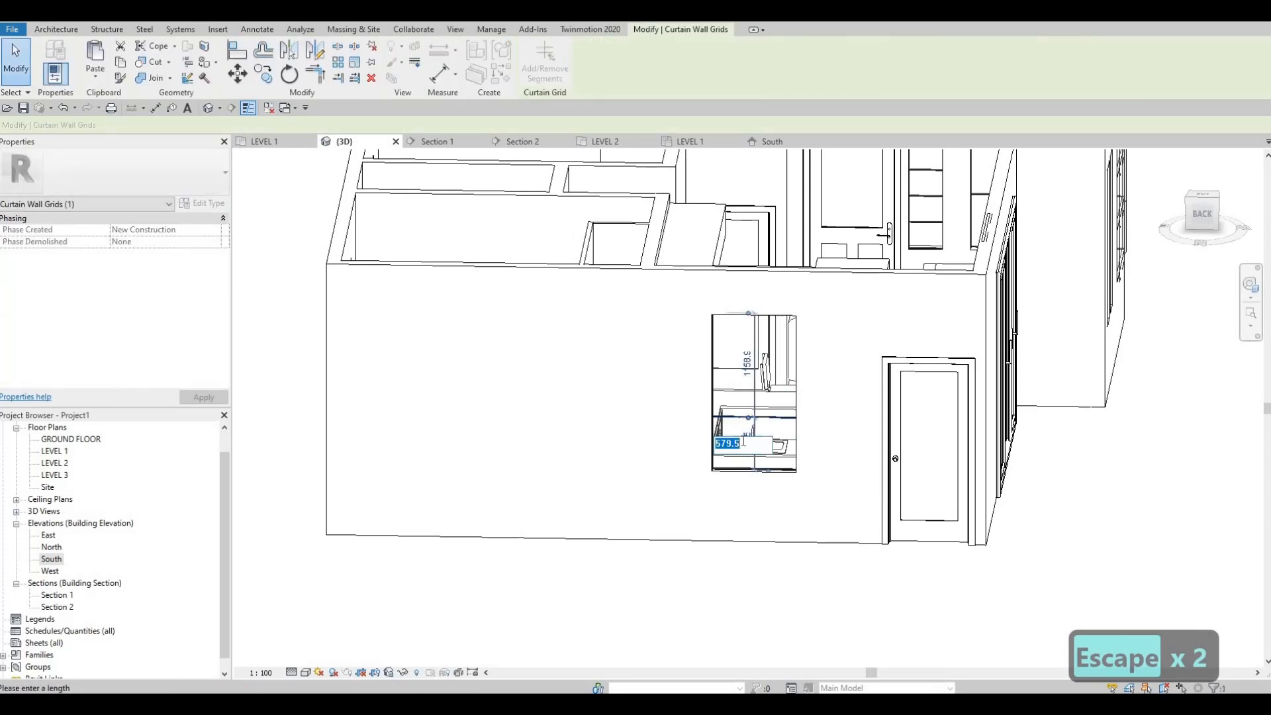
type("500")
key("Return")
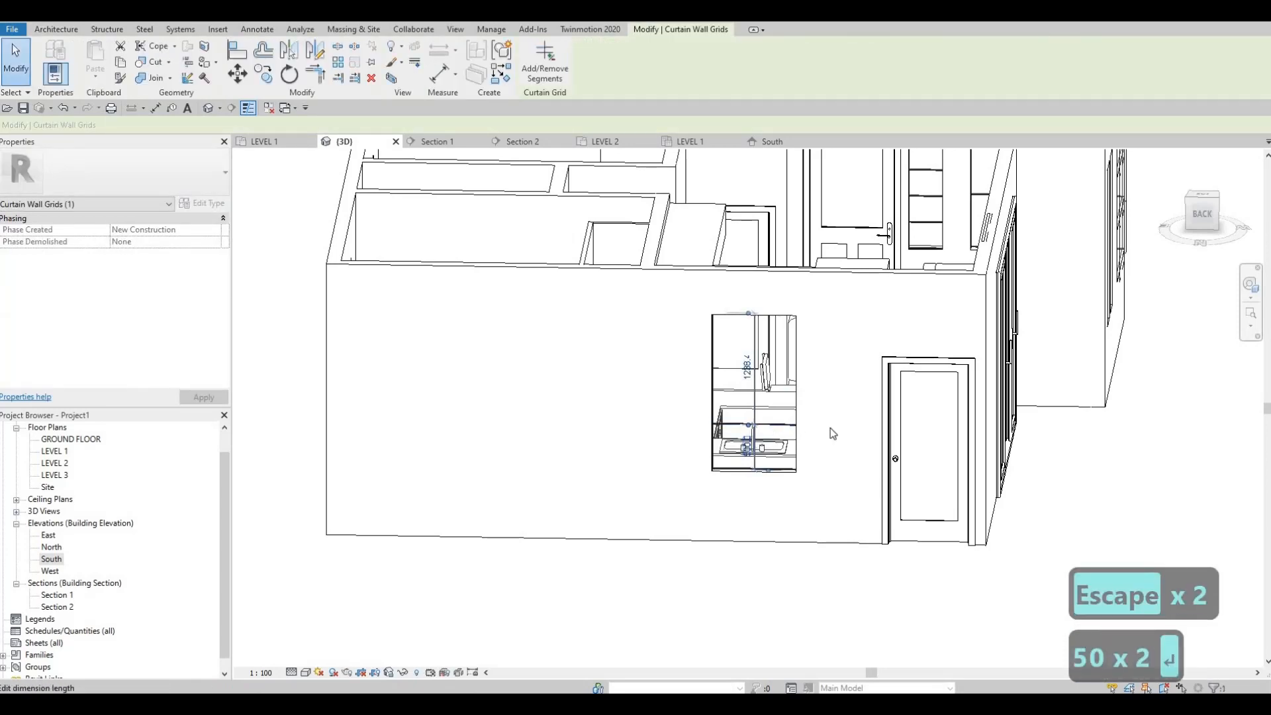
key("Escape")
key("Escape")
Place 50mm x 65mm rectangular mullions on all grid lines of the narrow west windows, the narrow entry window and the glazing above the door
scroll(808, 433, "down", 1)
middle_click_drag(815, 392, 955, 424, "shift")
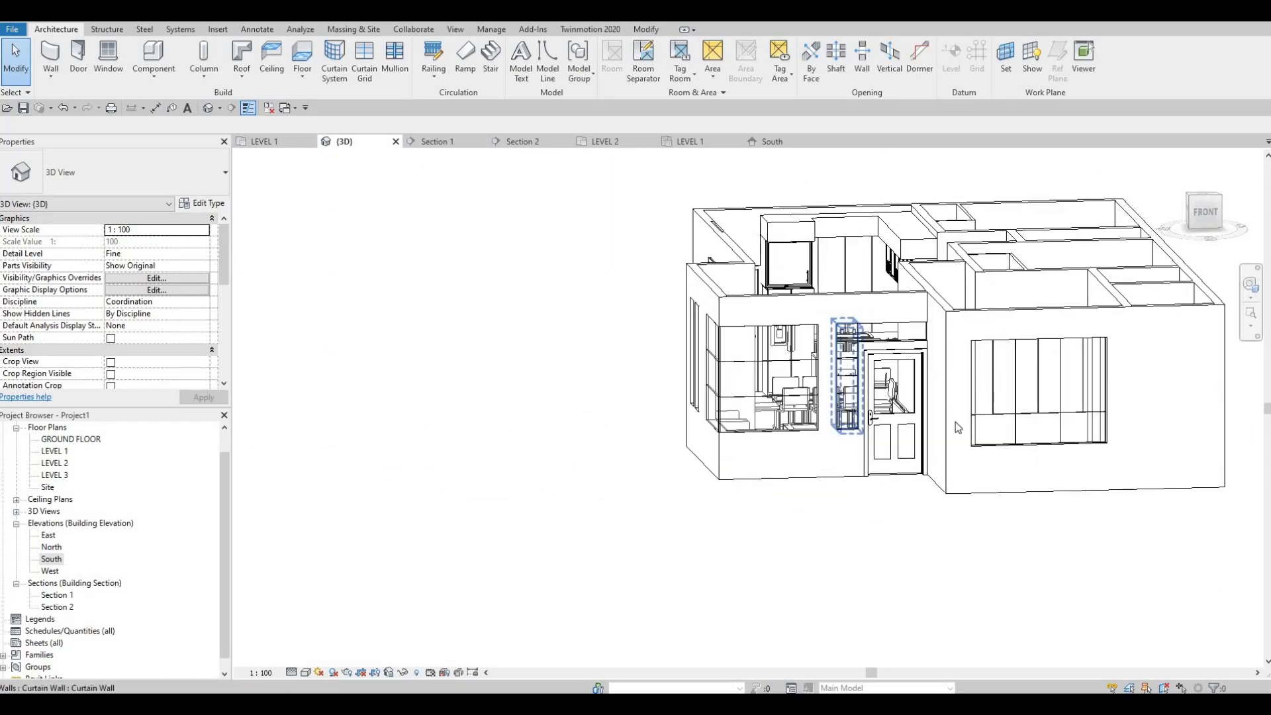
scroll(953, 422, "down", 2)
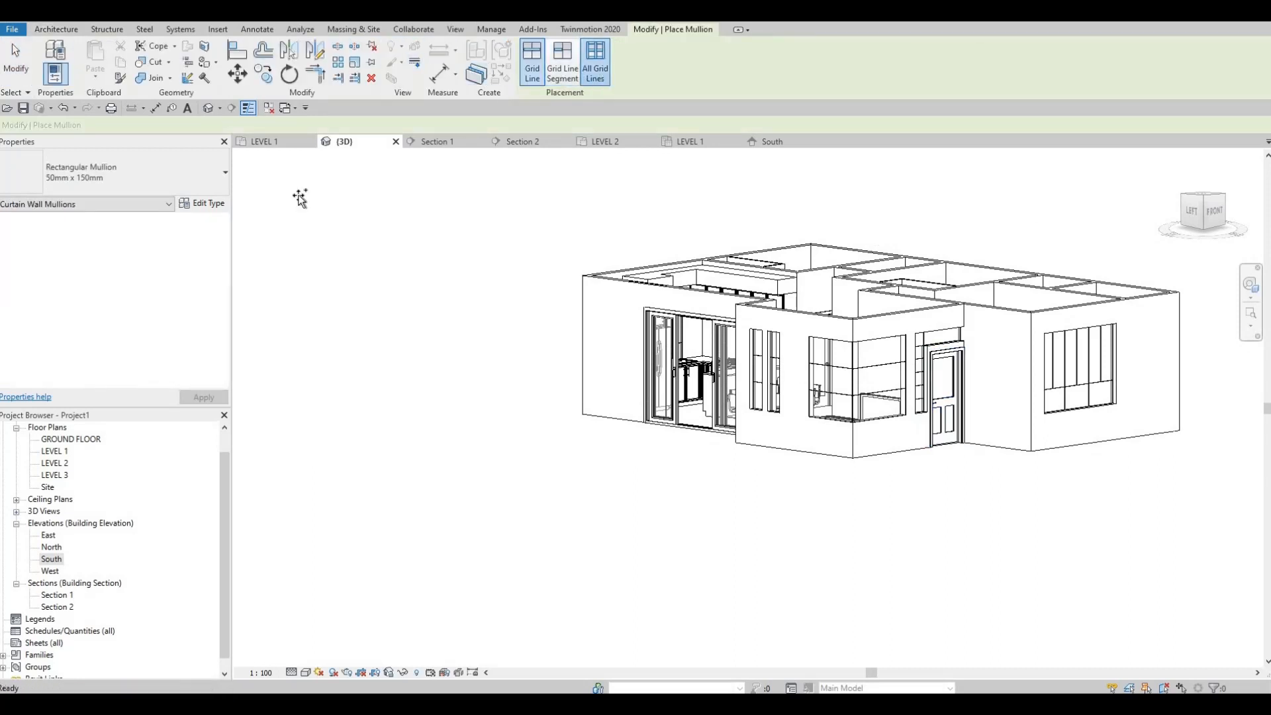
left_click(200, 182)
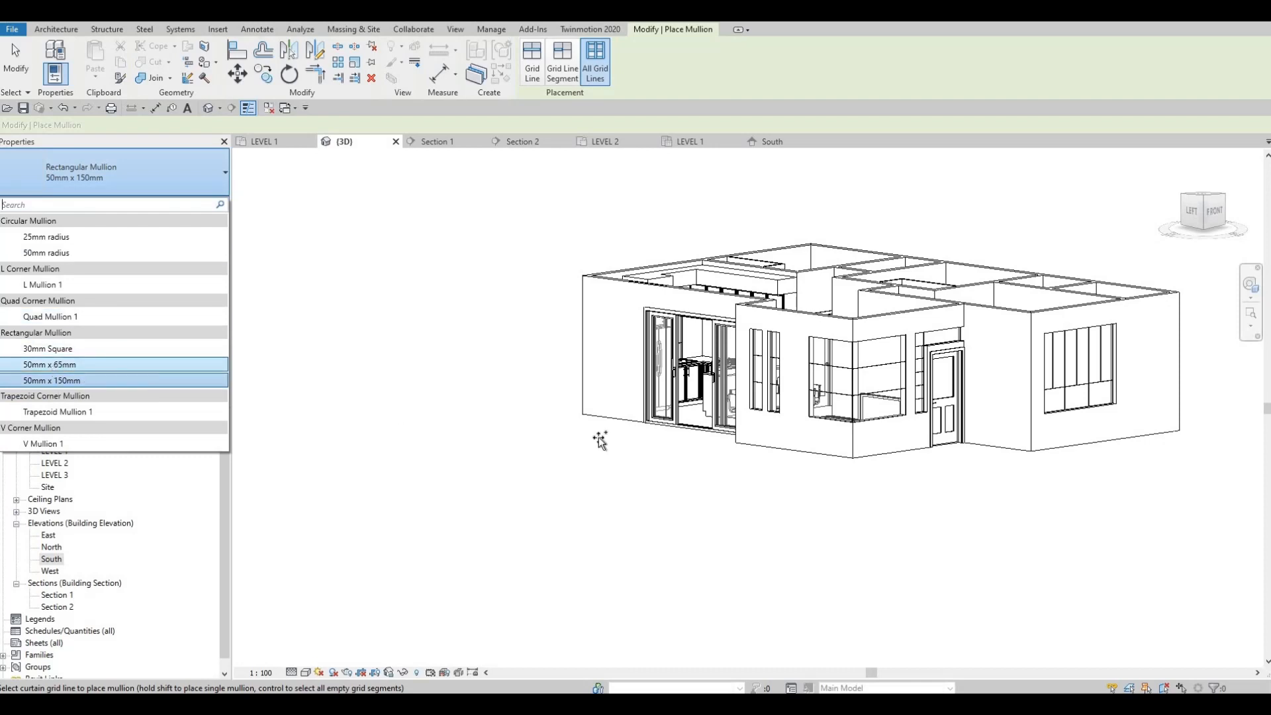
scroll(632, 390, "up", 2)
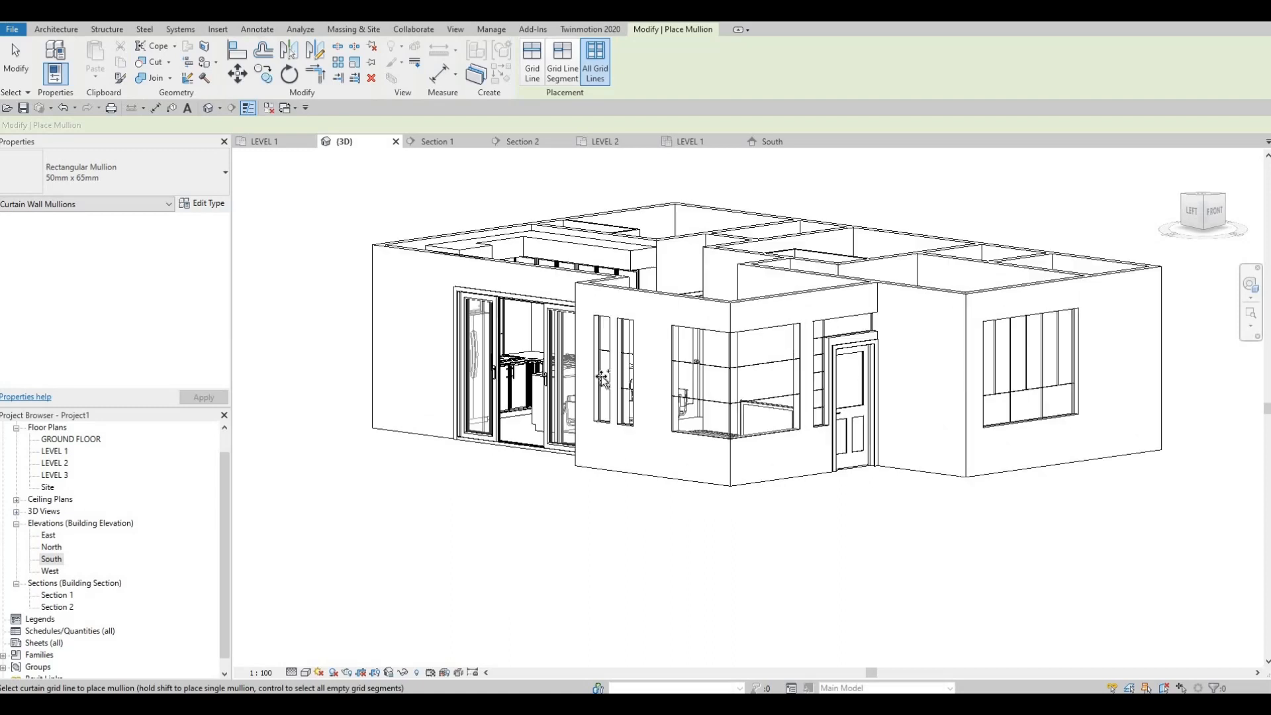
scroll(602, 377, "up", 1)
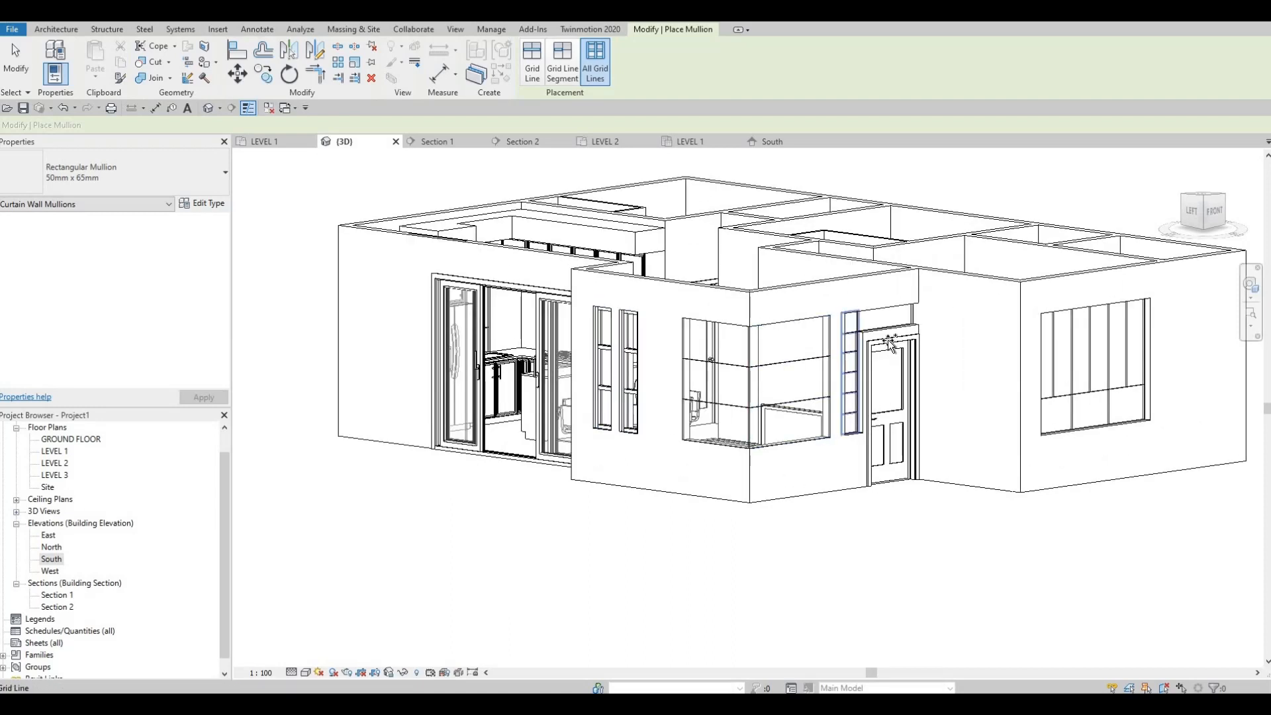
left_click(856, 401)
left_click(887, 326)
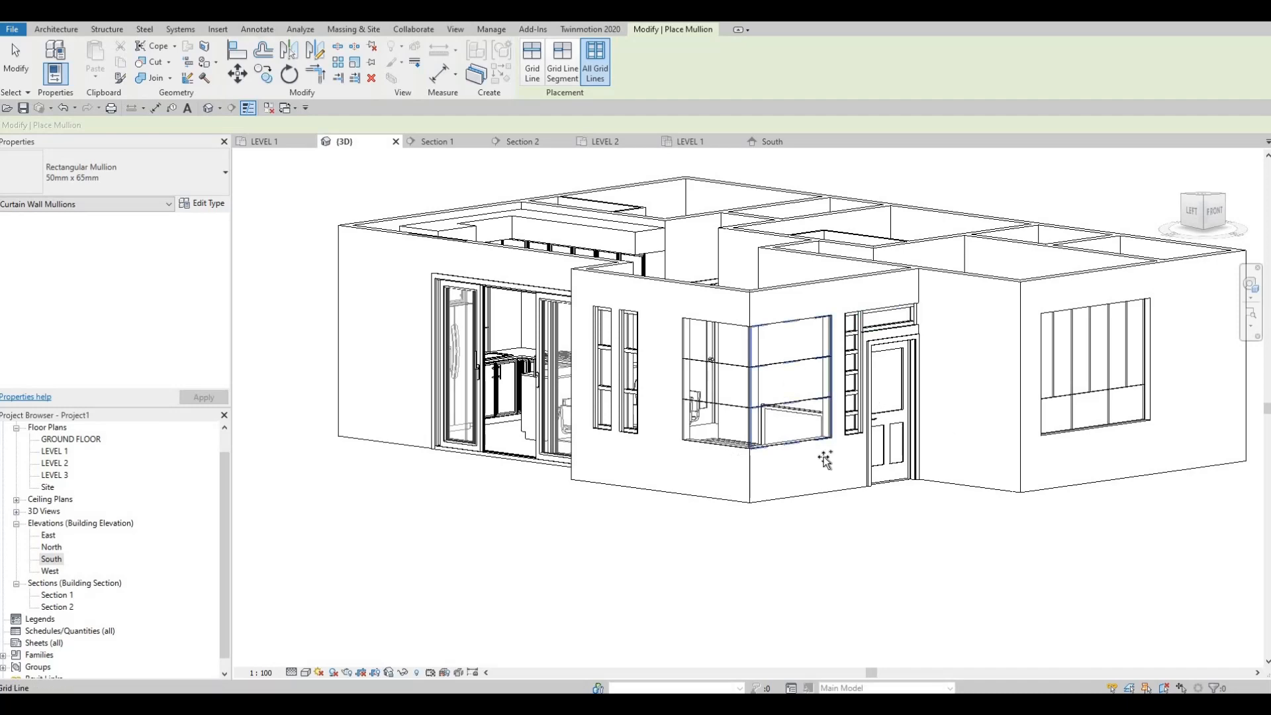
Place 50mm x 65mm mullions on all grid lines of the large south window, the four east windows and the north window
middle_click_drag(1049, 409, 833, 441)
left_click(832, 437)
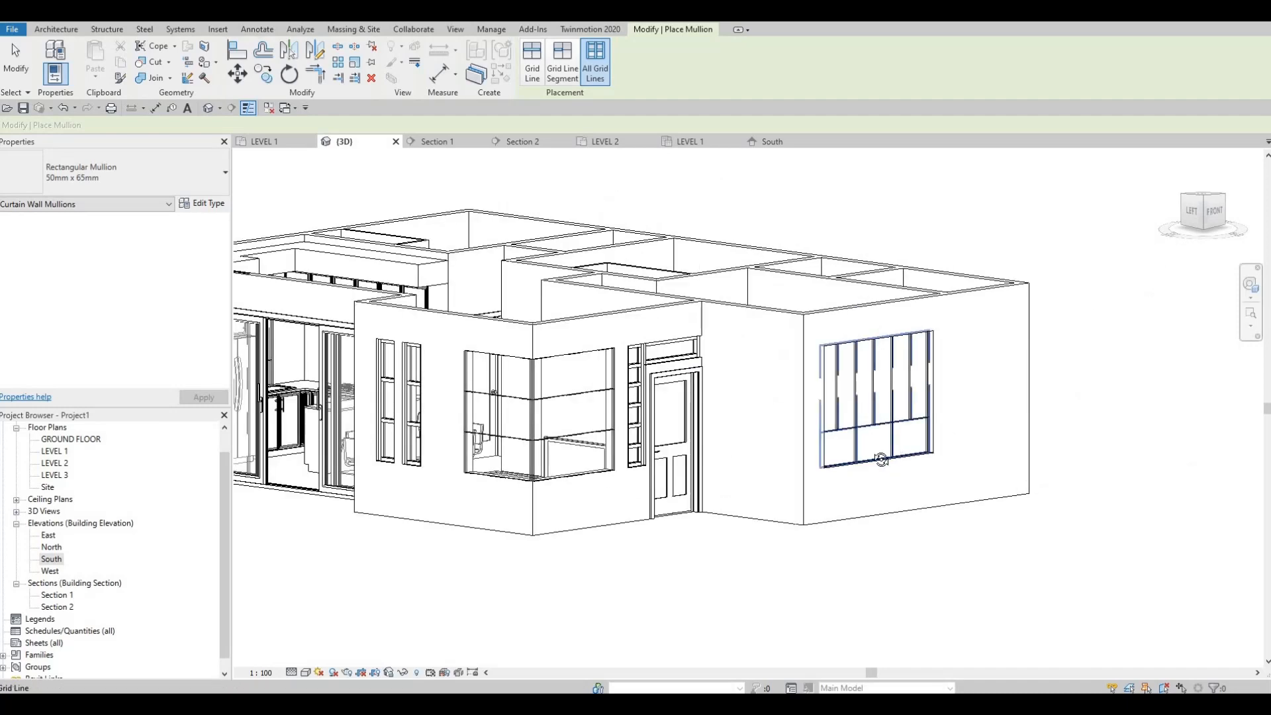
middle_click_drag(718, 514, 801, 488, "shift")
left_click(801, 487)
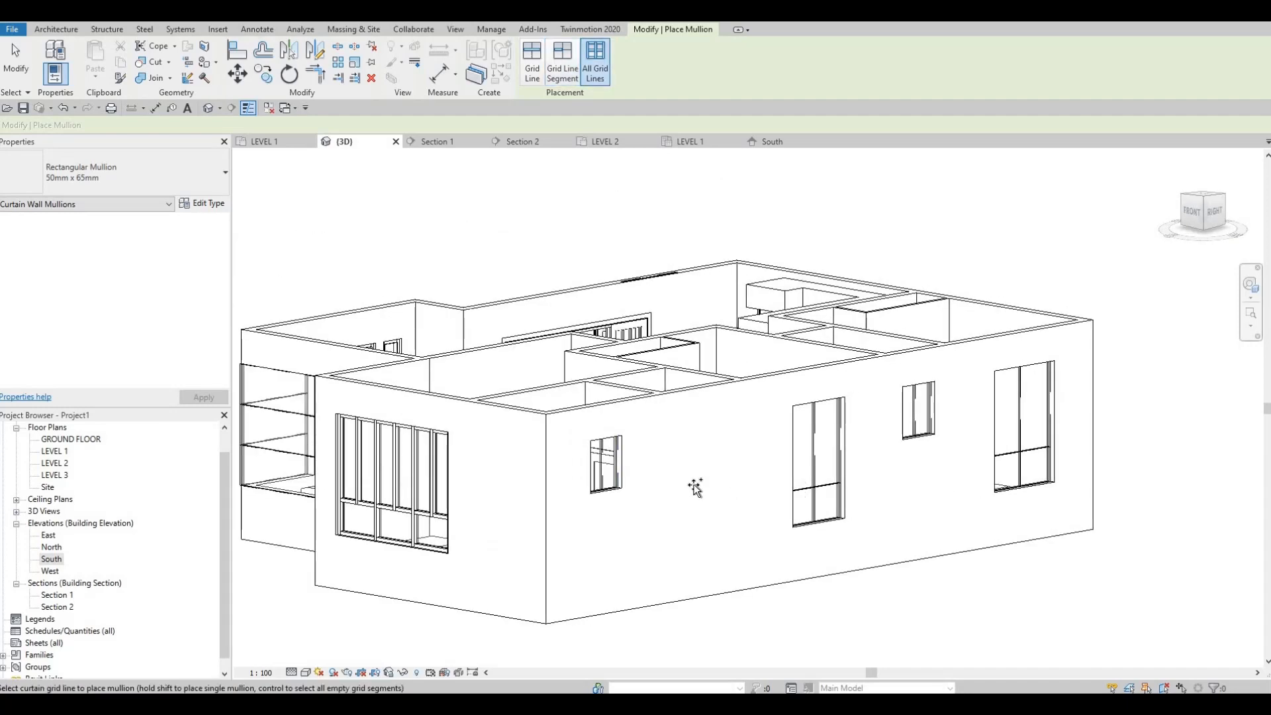
left_click(613, 470)
left_click(934, 437)
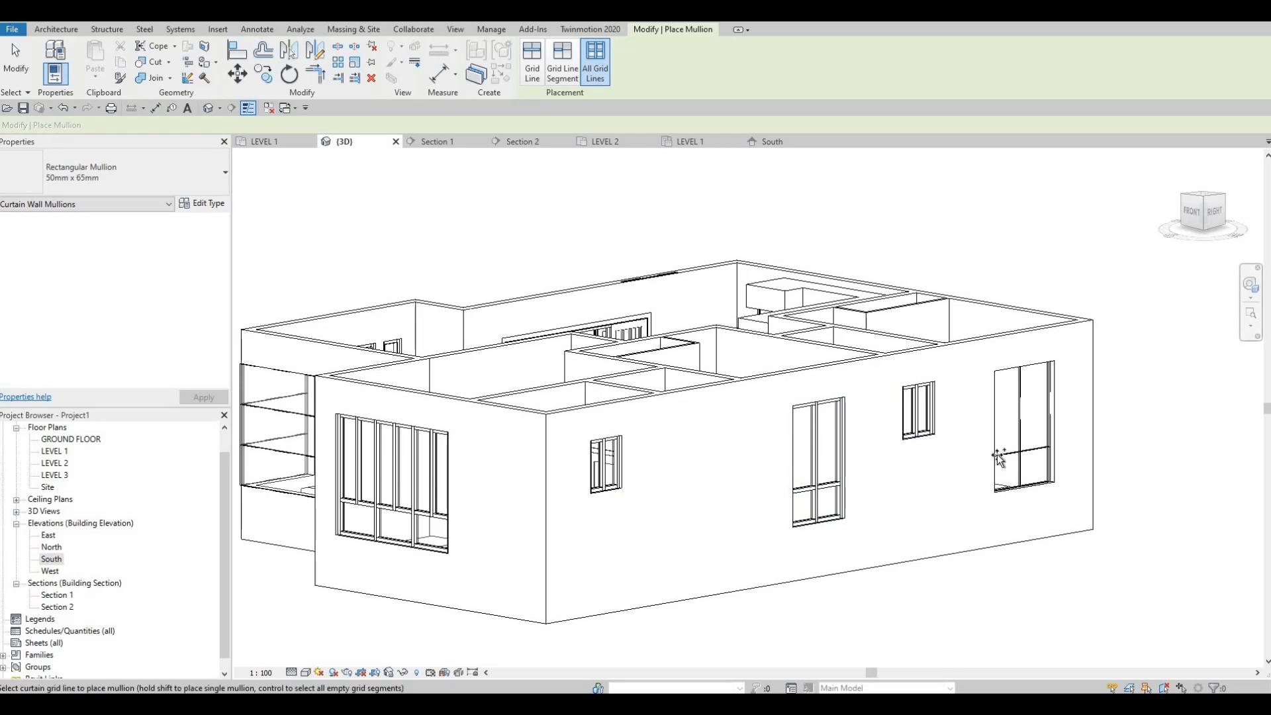
left_click(1014, 473)
middle_click_drag(717, 499, 910, 427, "shift")
left_click(897, 432)
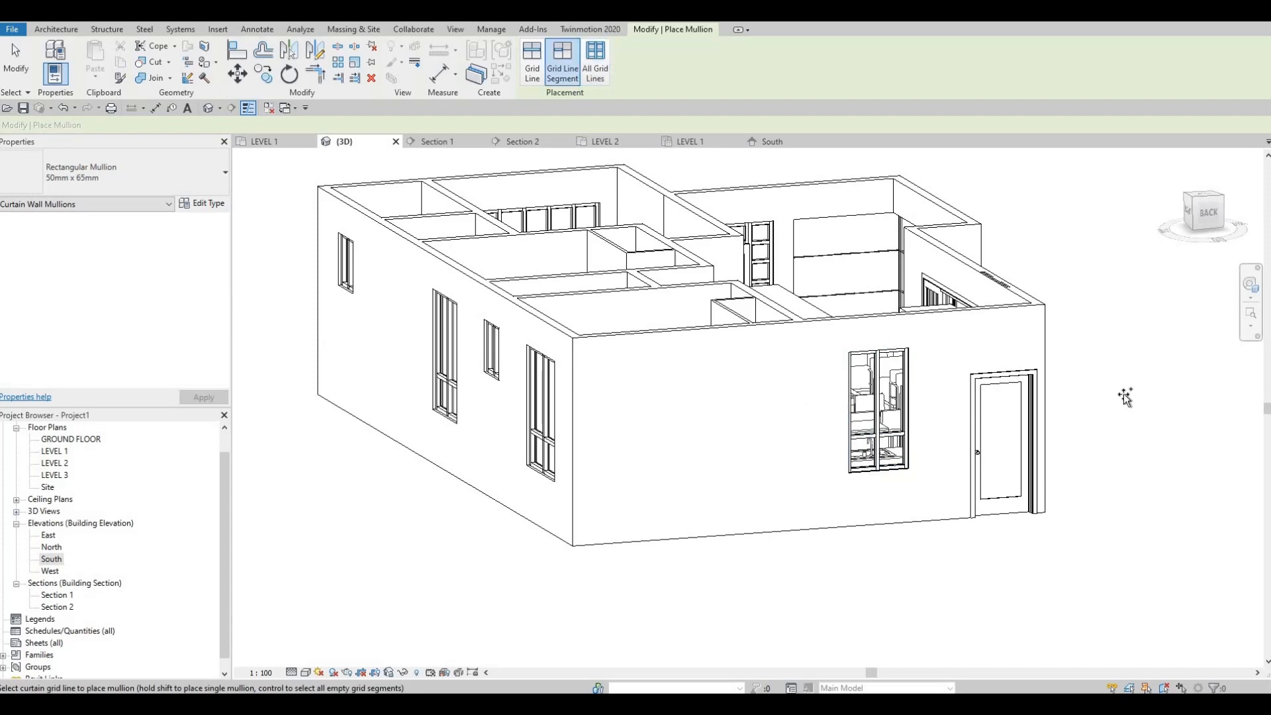
Using Grid Line placement, add mullions along the top and outer vertical edges of both corner window faces and the west face's bottom edge
middle_click_drag(1125, 397, 837, 237, "shift")
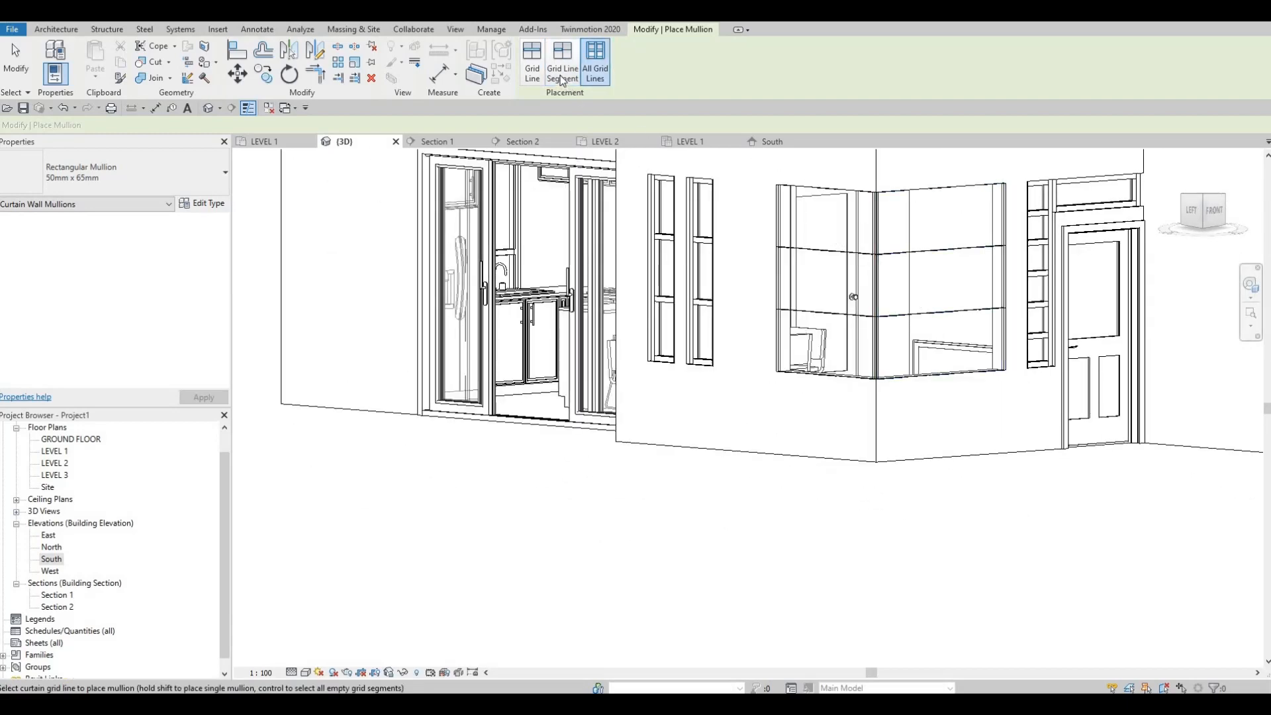
left_click(534, 69)
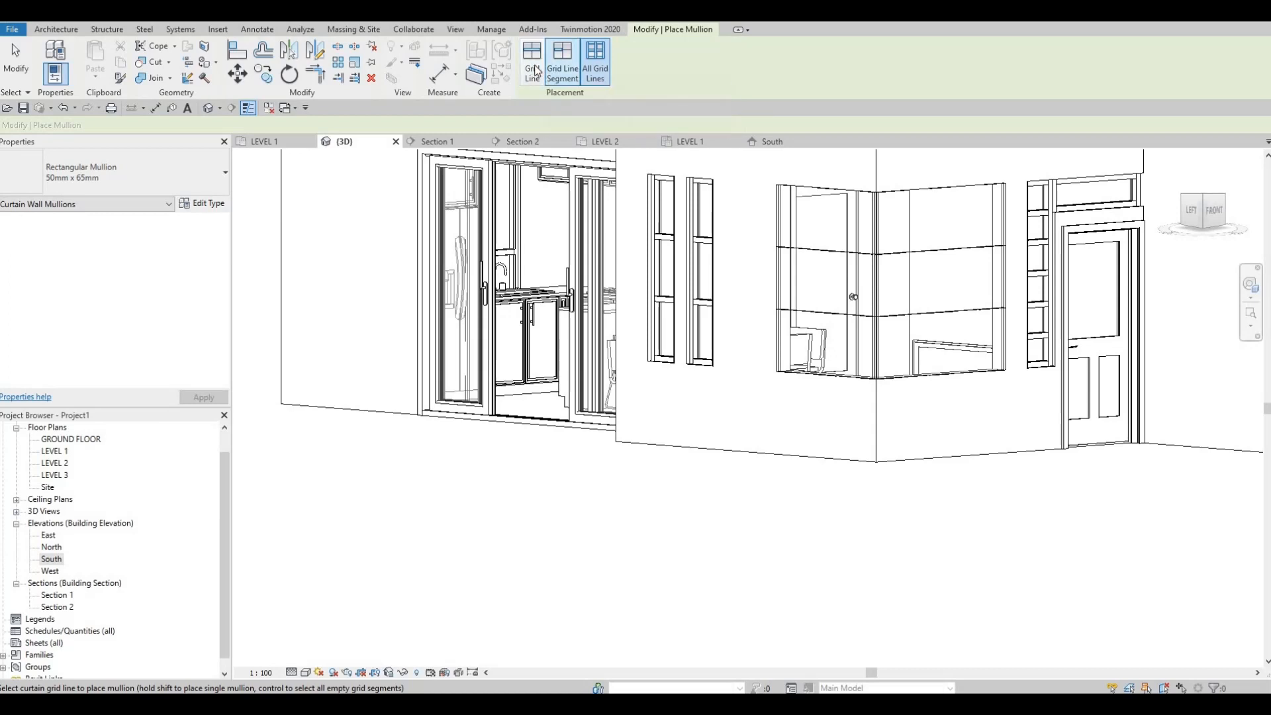
left_click(954, 189)
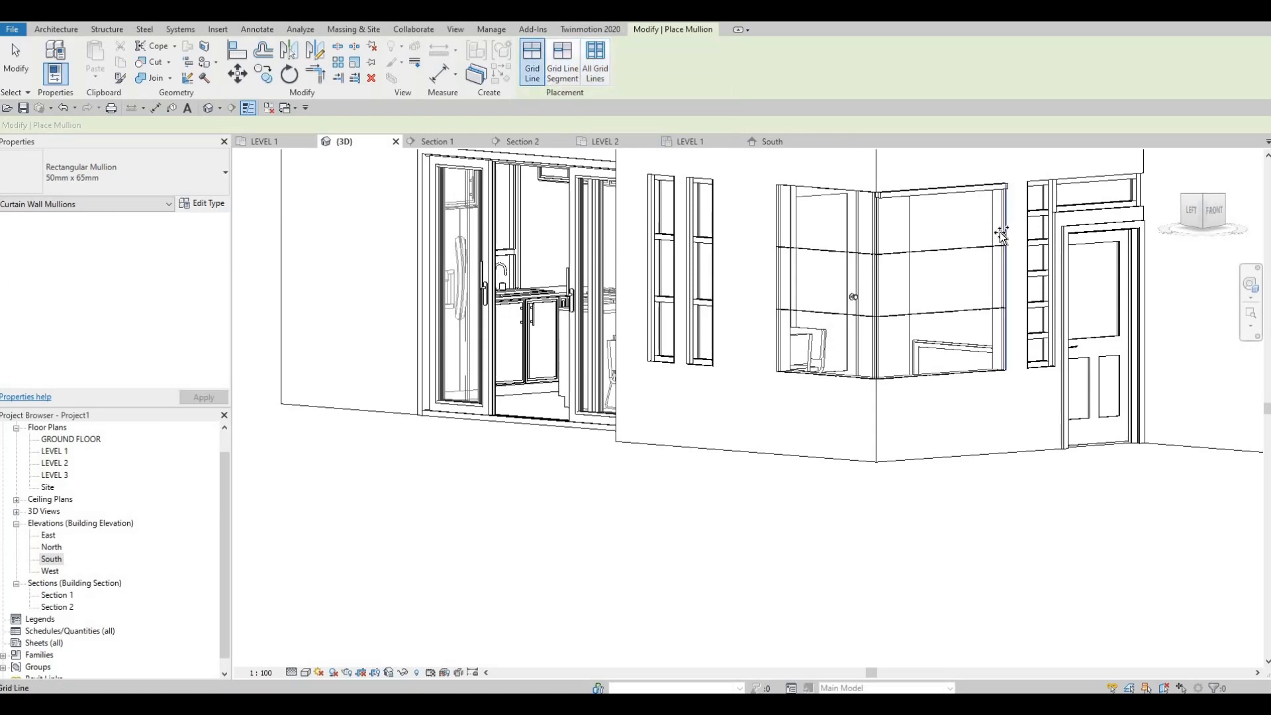
left_click(1000, 232)
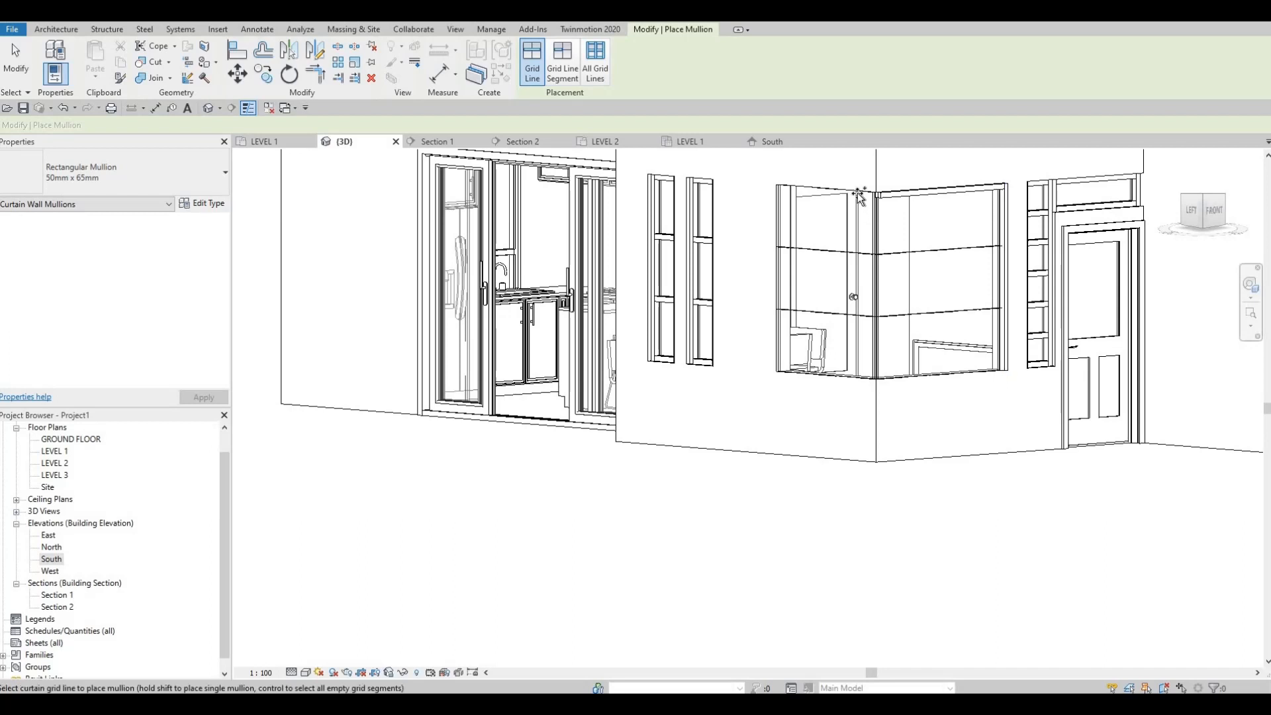
left_click(788, 233)
left_click(786, 238)
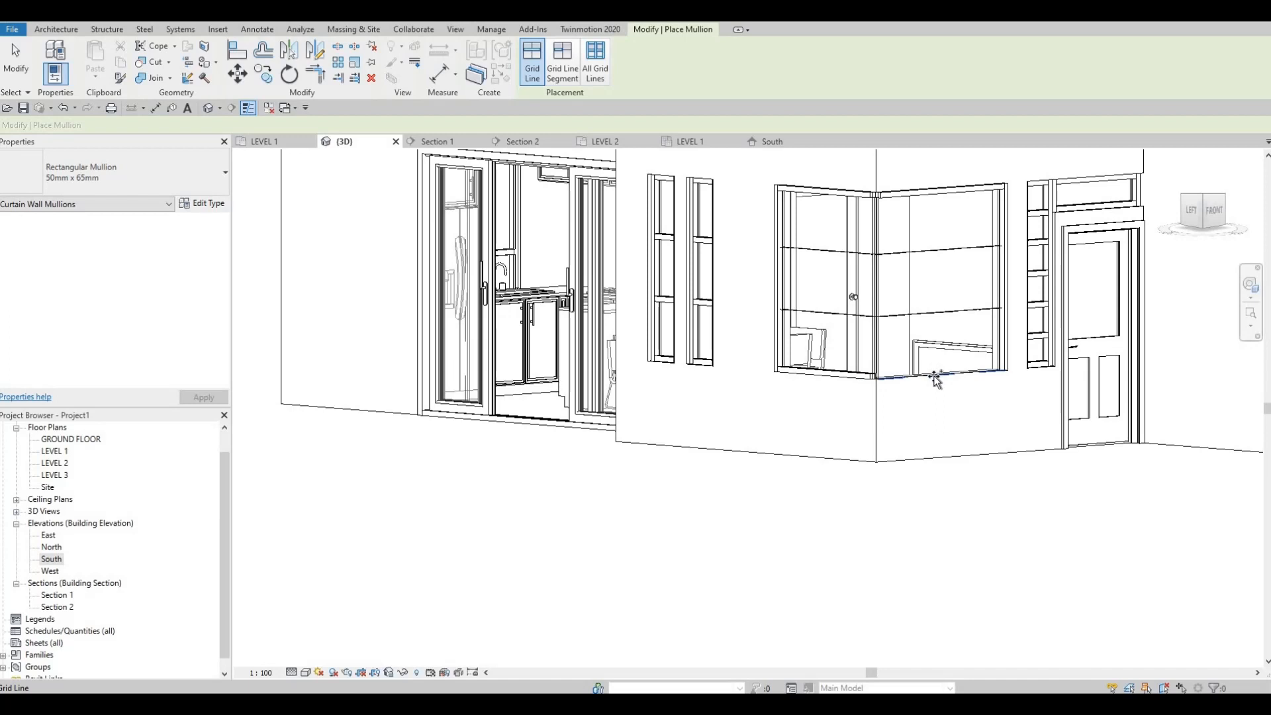
Add mullions along the south face's bottom edge and the intermediate horizontal grid lines on both faces of the corner window
left_click(946, 330)
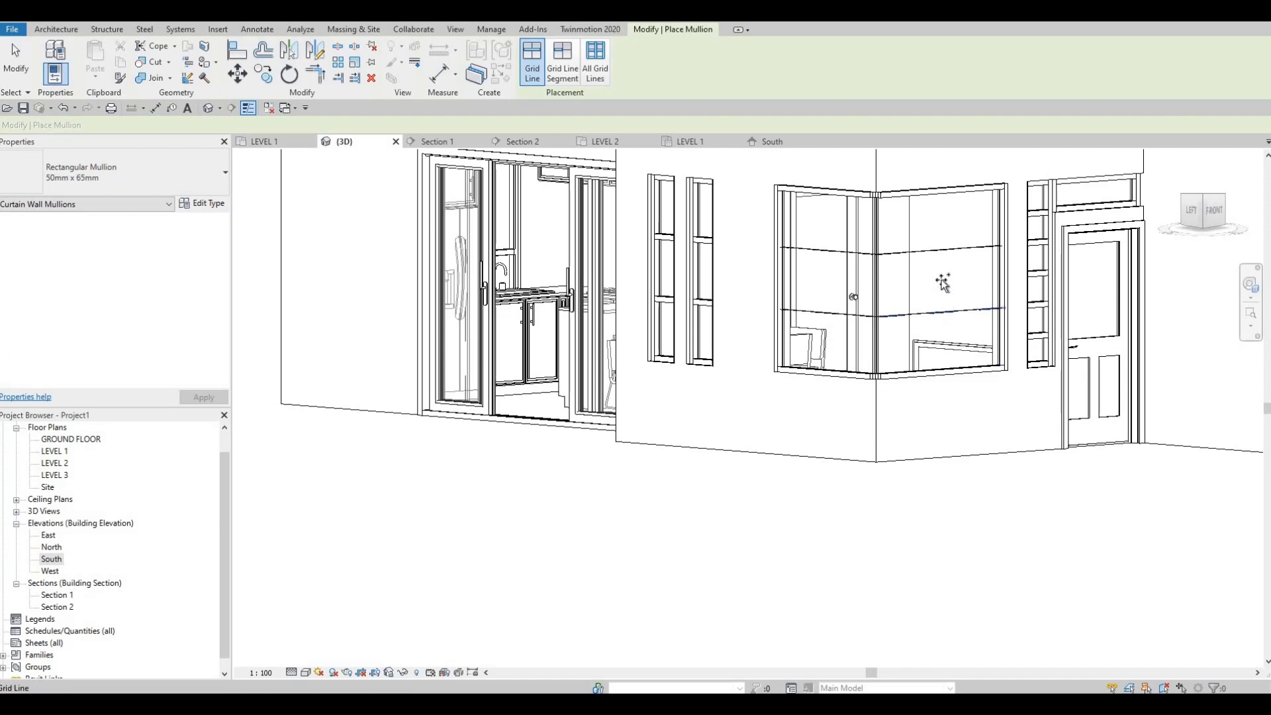
left_click(942, 283)
left_click(932, 253)
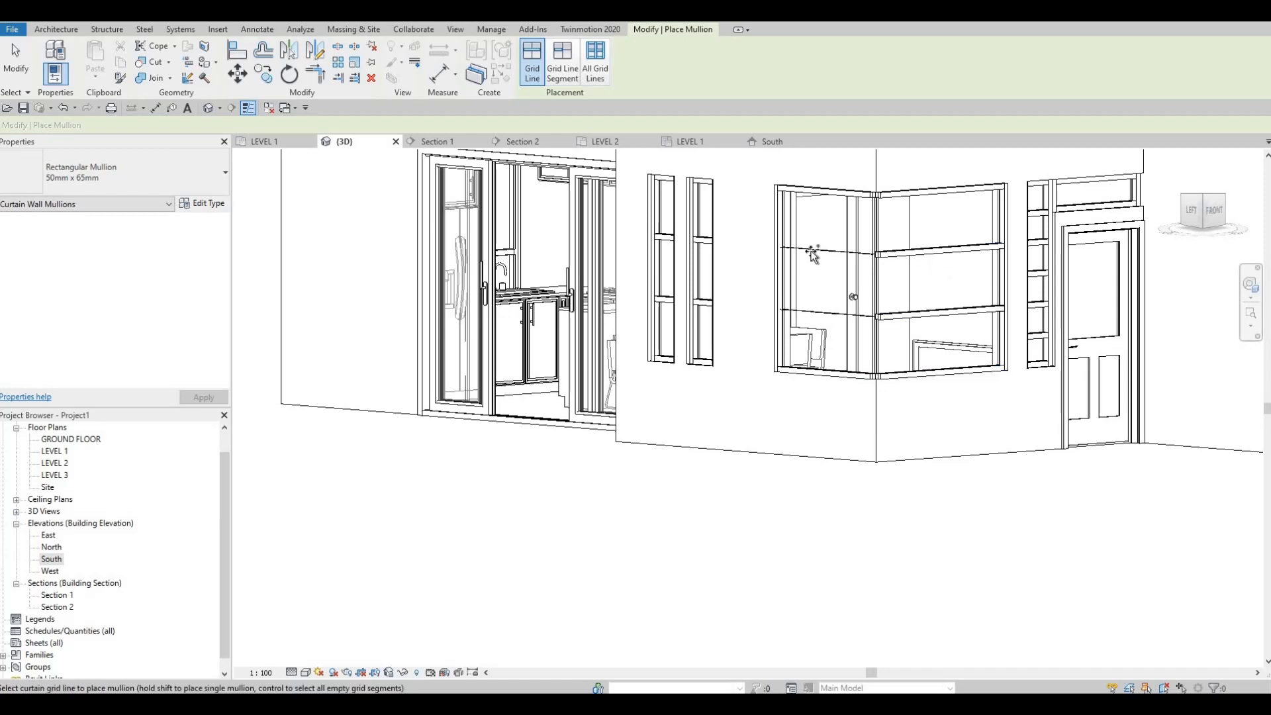
left_click(849, 355)
middle_click_drag(897, 394, 1019, 440, "shift")
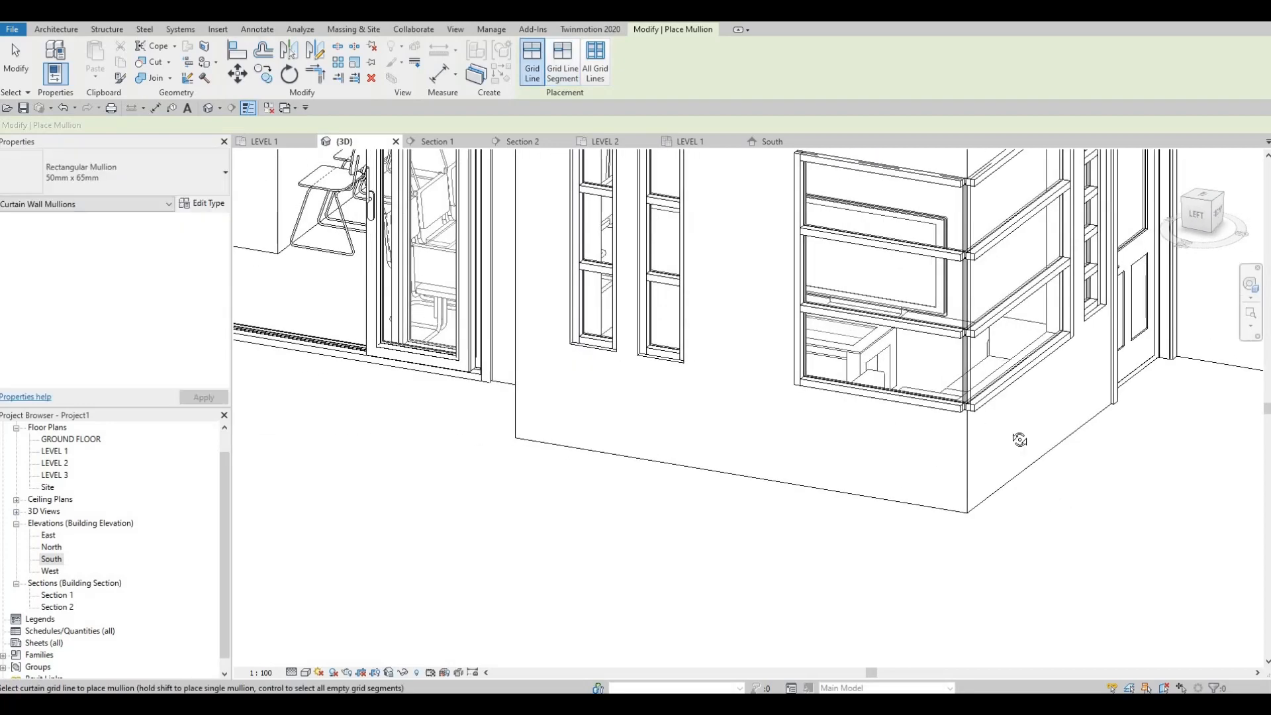
middle_click_drag(878, 439, 851, 431, "shift")
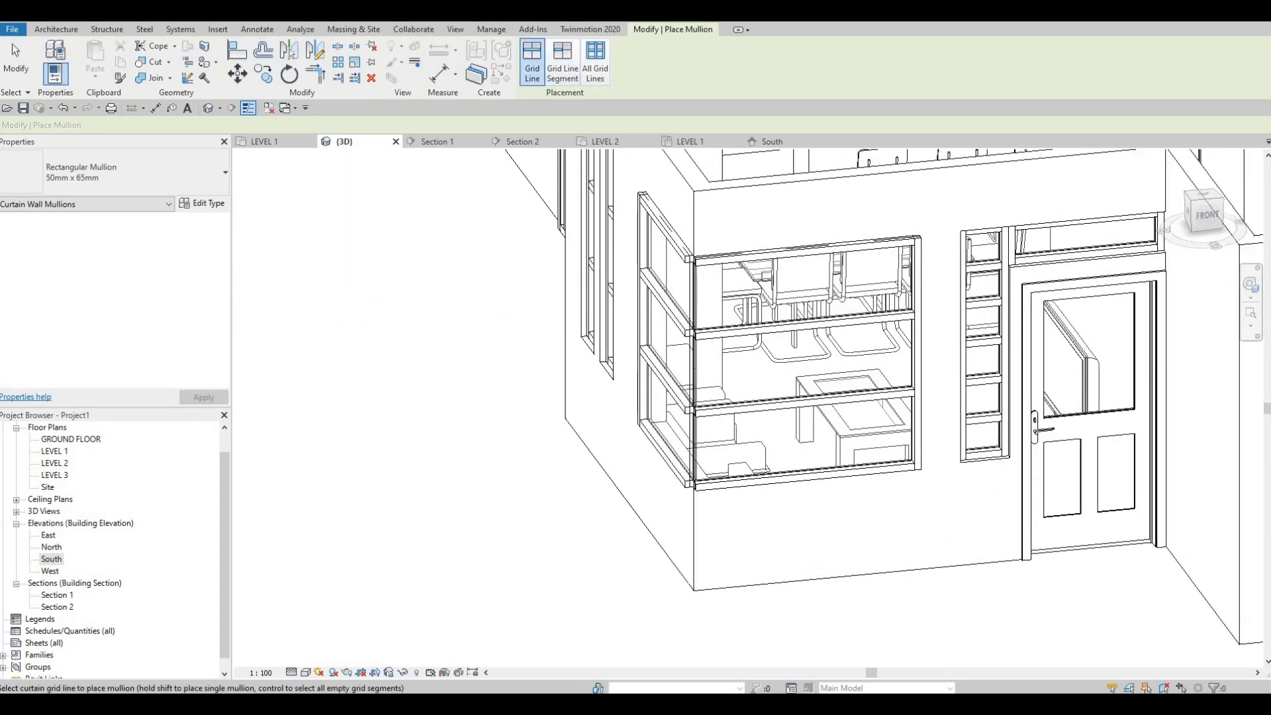
middle_click_drag(760, 325, 799, 300, "shift")
key("Escape")
key("Escape")
scroll(799, 300, "up", 3)
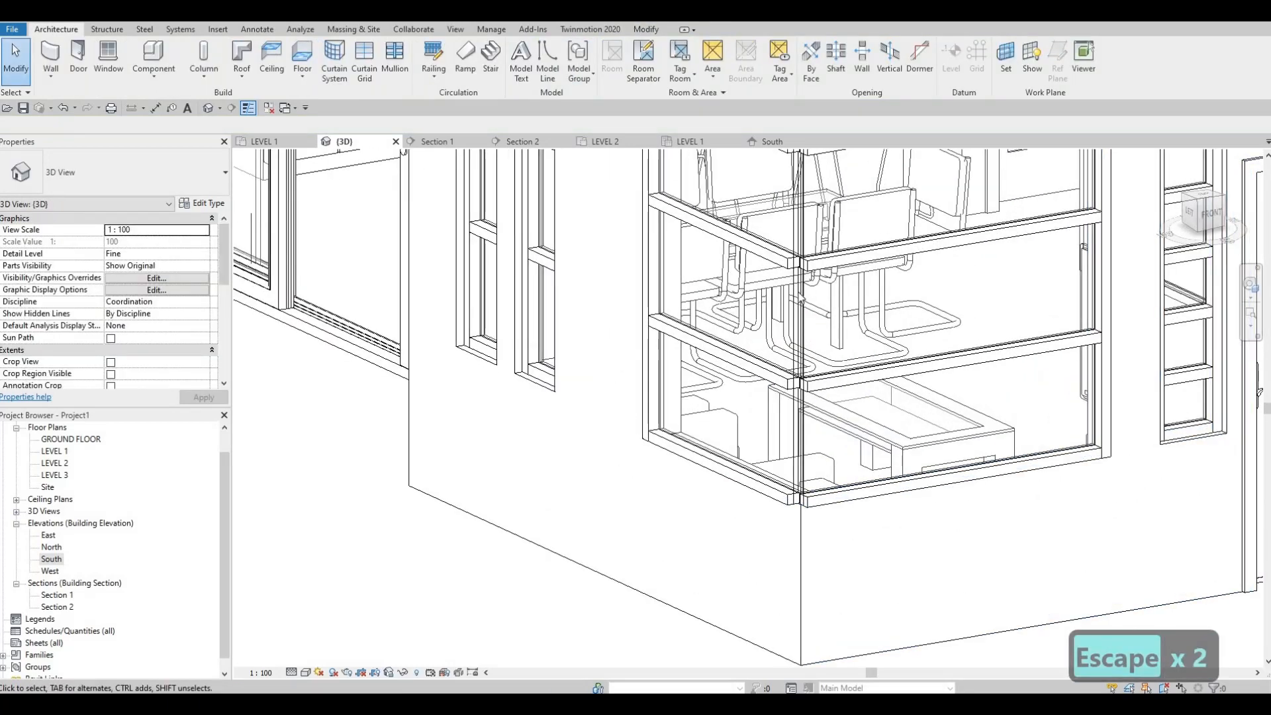
Examine how the 50mm x 65mm mullions meet at the corner window, using the south face's intermediate horizontal mullion as reference
scroll(800, 300, "up", 2)
left_click(828, 317)
key("Escape")
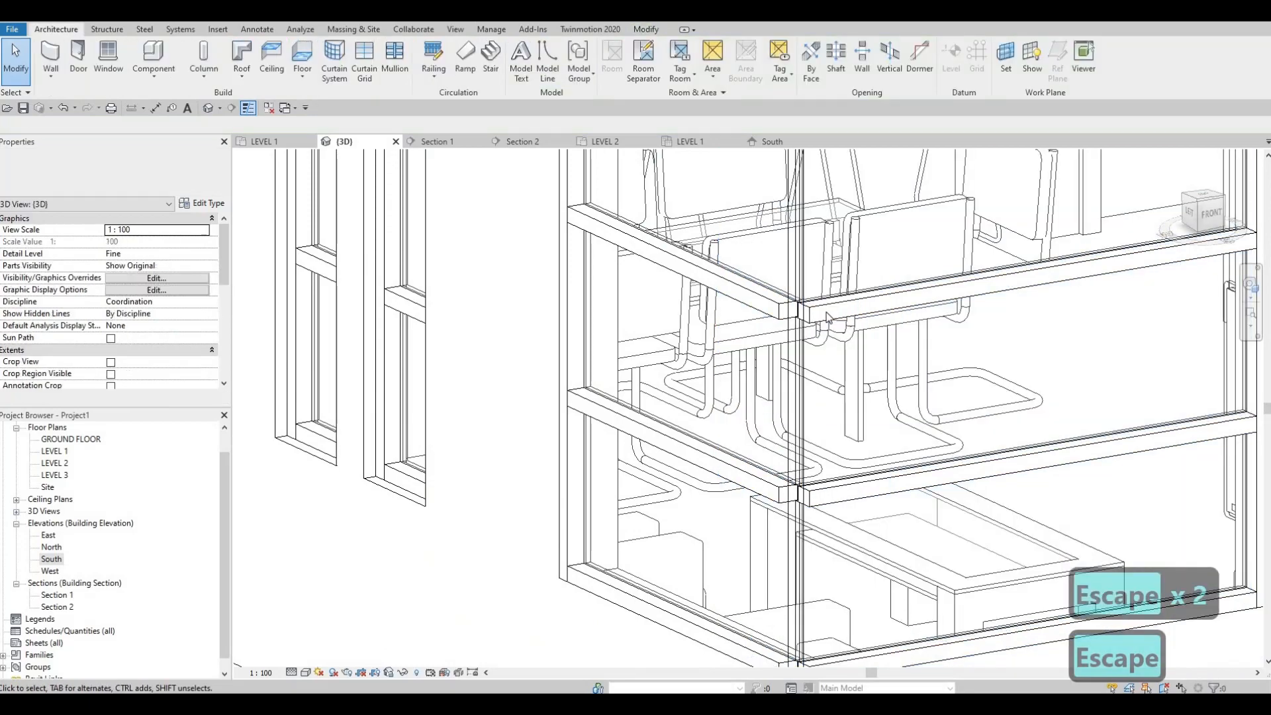
key("Escape")
left_click(831, 309)
scroll(829, 308, "up", 3)
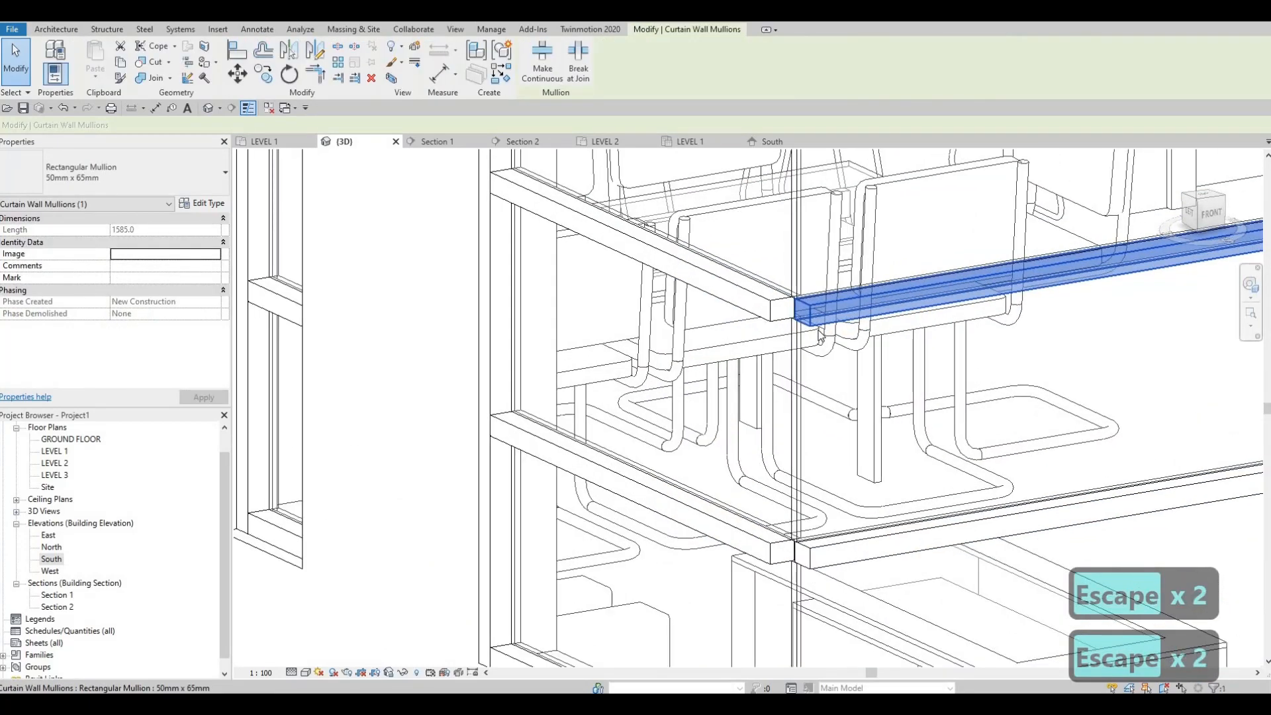
scroll(761, 306, "down", 5)
mouse_move(762, 305)
middle_mouse_down("shift")
mouse_move(853, 301)
mouse_move(909, 346)
mouse_move(903, 210)
mouse_move(779, 176)
mouse_move(775, 411)
mouse_move(815, 510)
mouse_move(837, 511)
mouse_move(809, 355)
mouse_move(745, 319)
middle_mouse_up("shift")
scroll(785, 346, "up", 2)
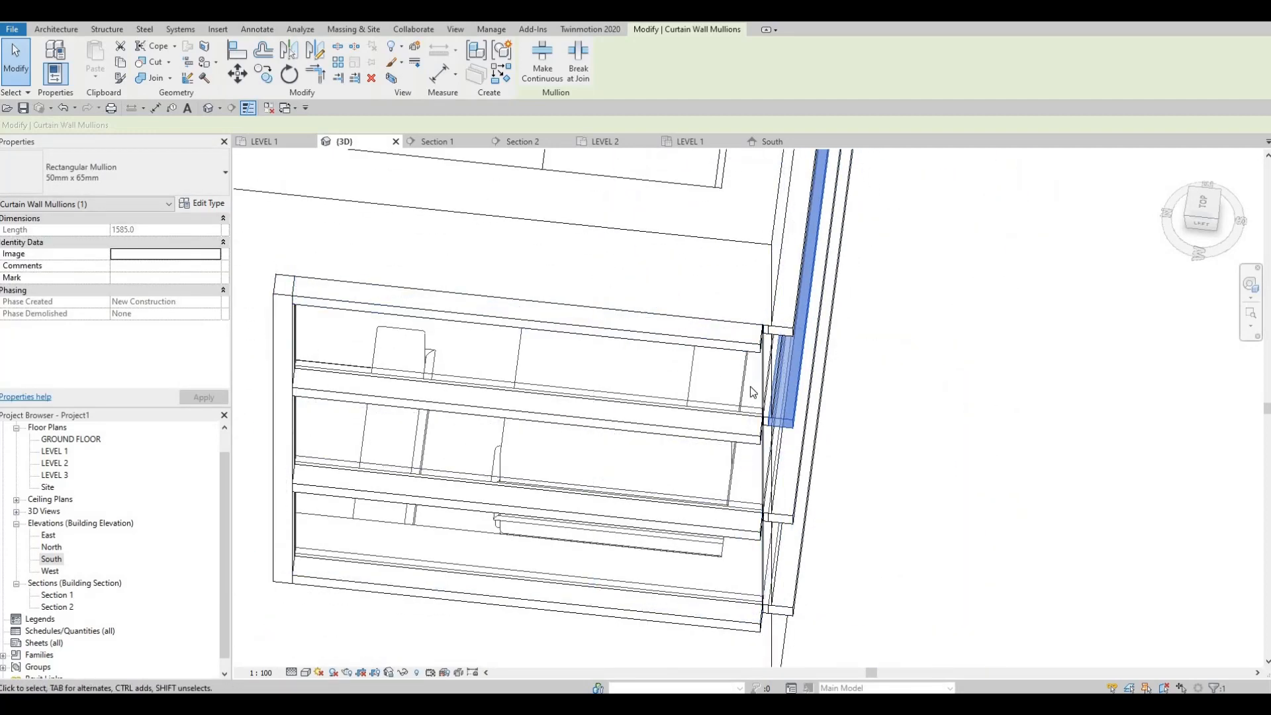
middle_click_drag(756, 623, 726, 404)
scroll(728, 400, "up", 3)
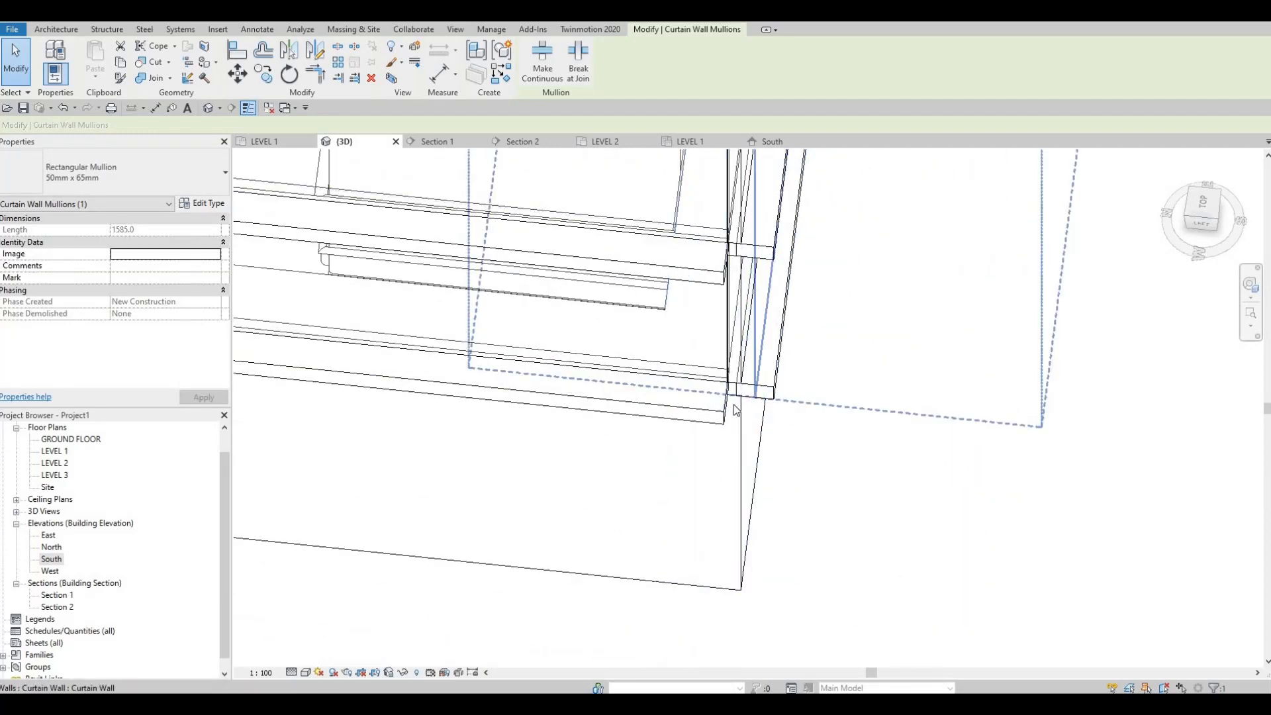
middle_click_drag(750, 444, 674, 301, "shift")
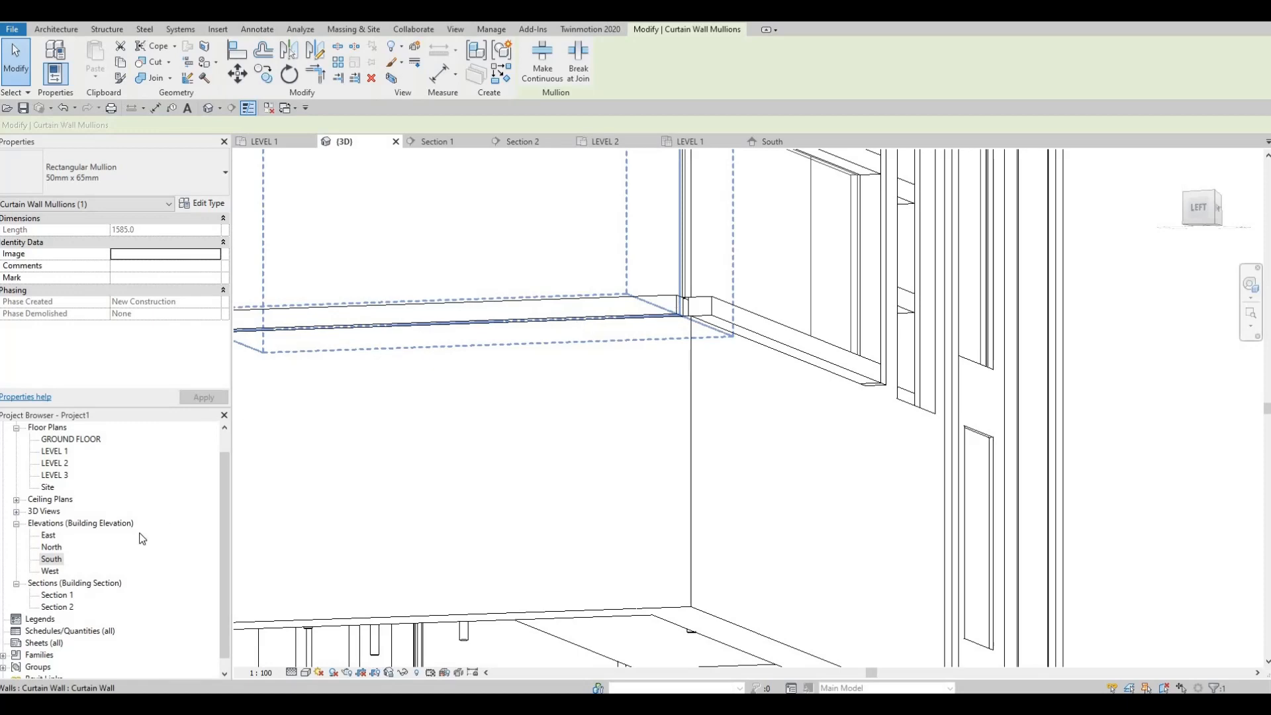
Inspect the gap between the west and south mullions of the corner window in the LEVEL 1 floor plan
double_click(54, 452)
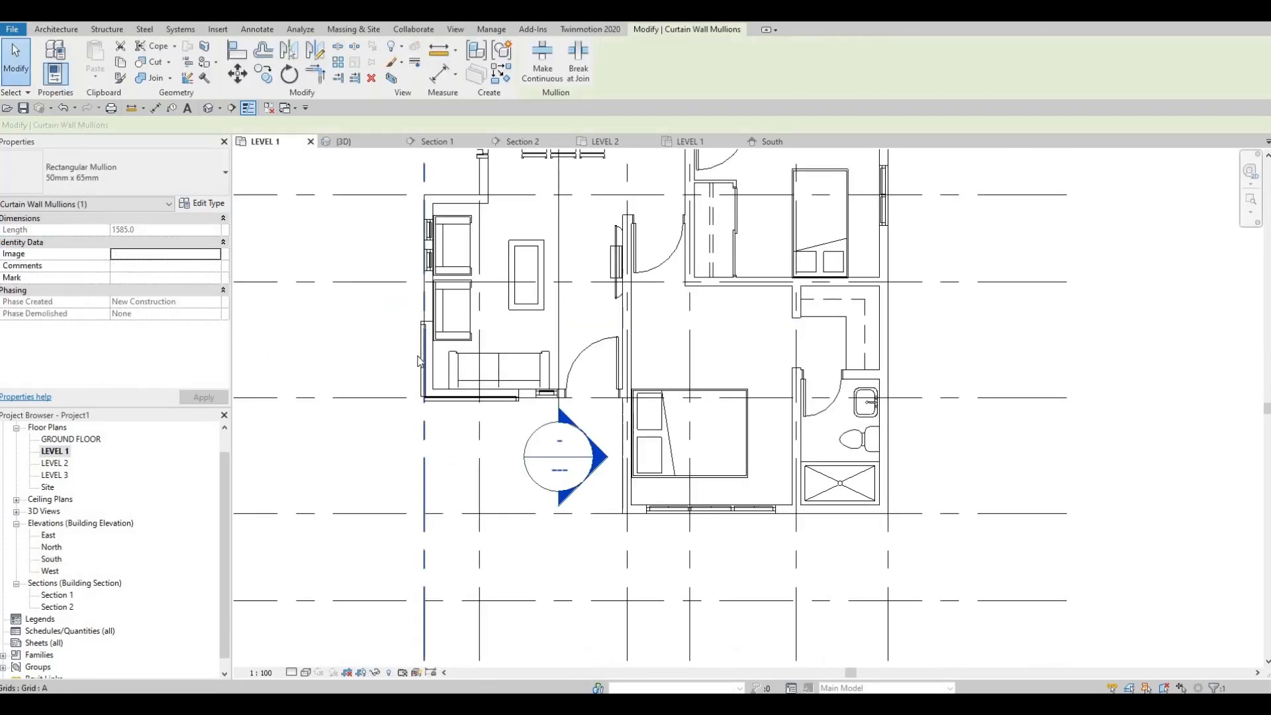
scroll(463, 413, "up", 3)
scroll(458, 412, "up", 5)
key("Escape")
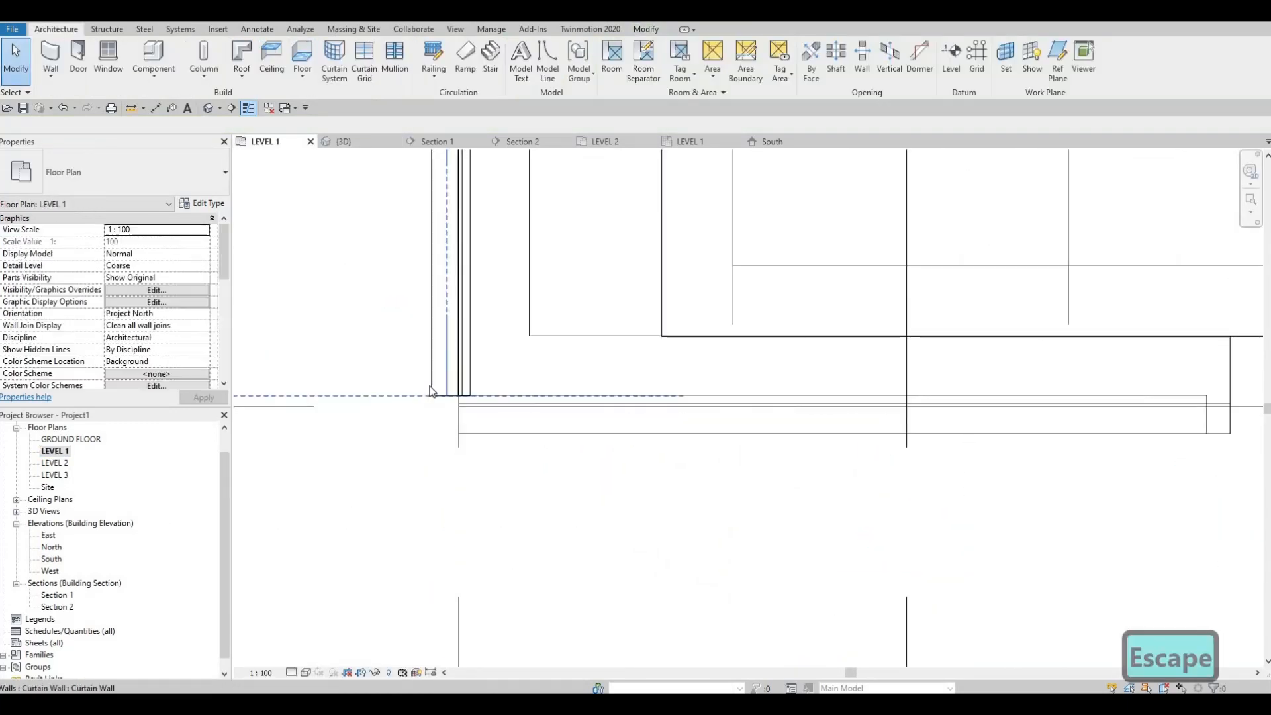
left_click(431, 387)
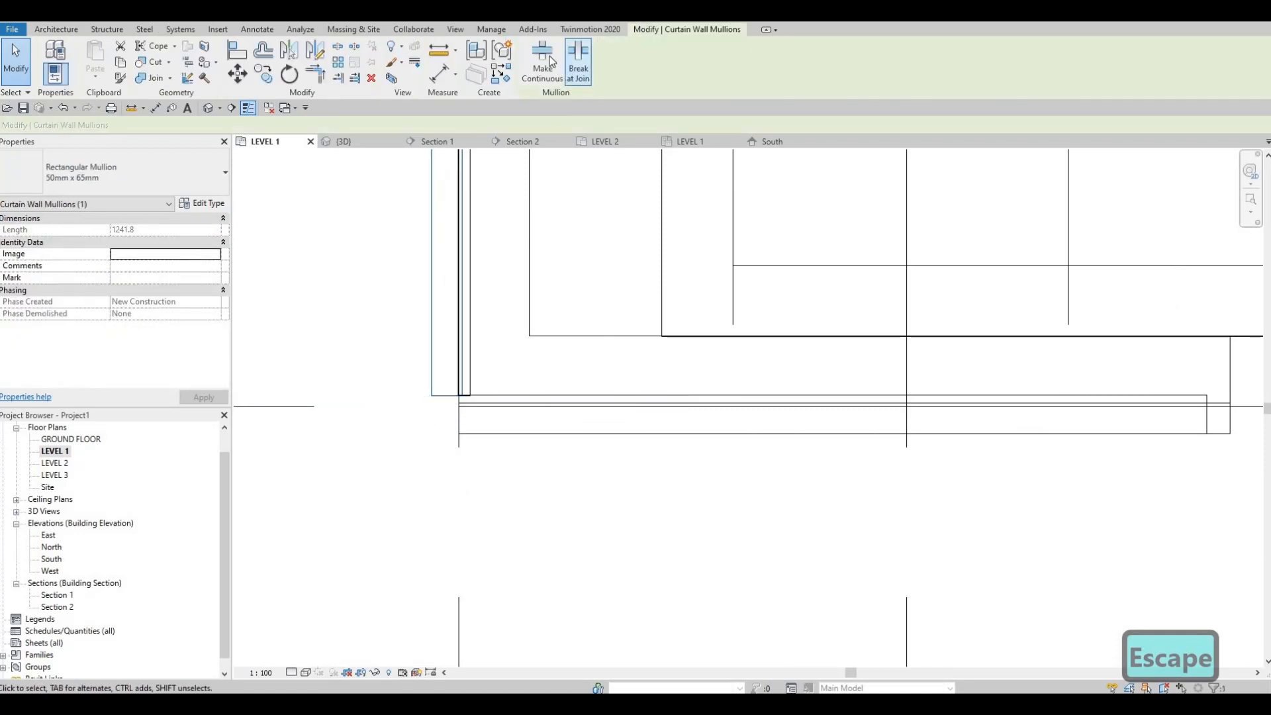
left_click(488, 433)
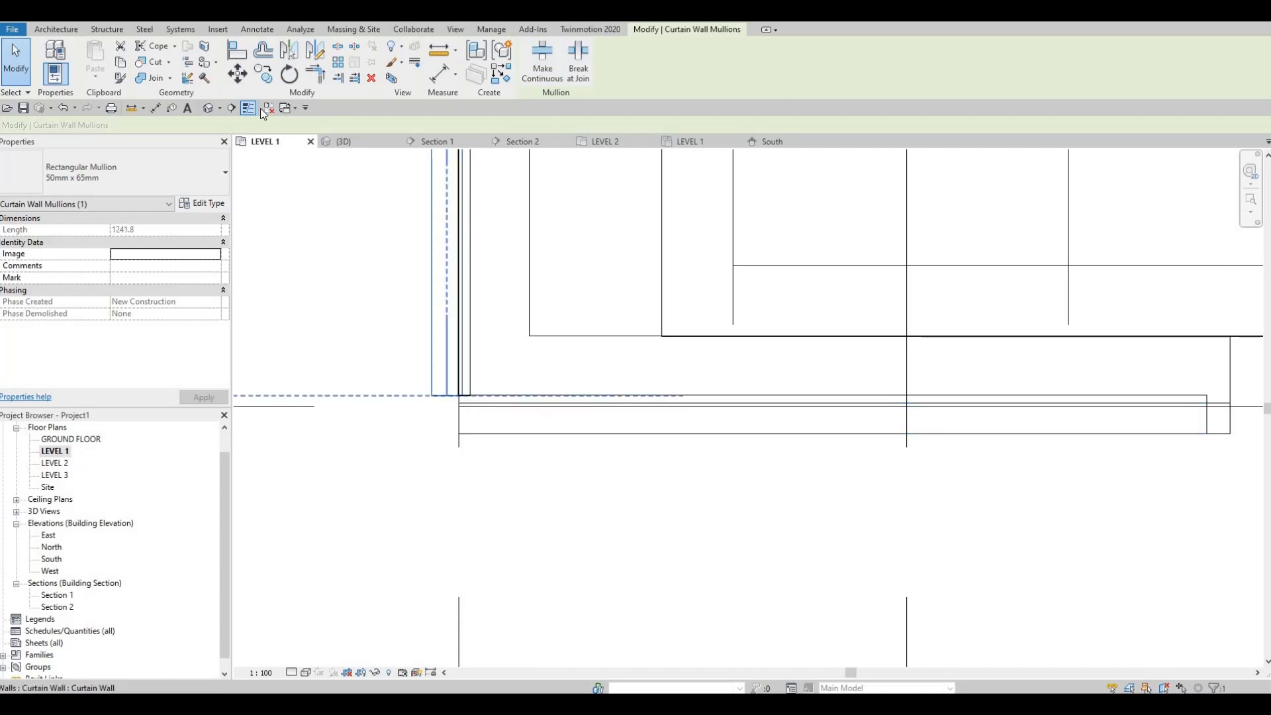
key("Escape")
key("Escape")
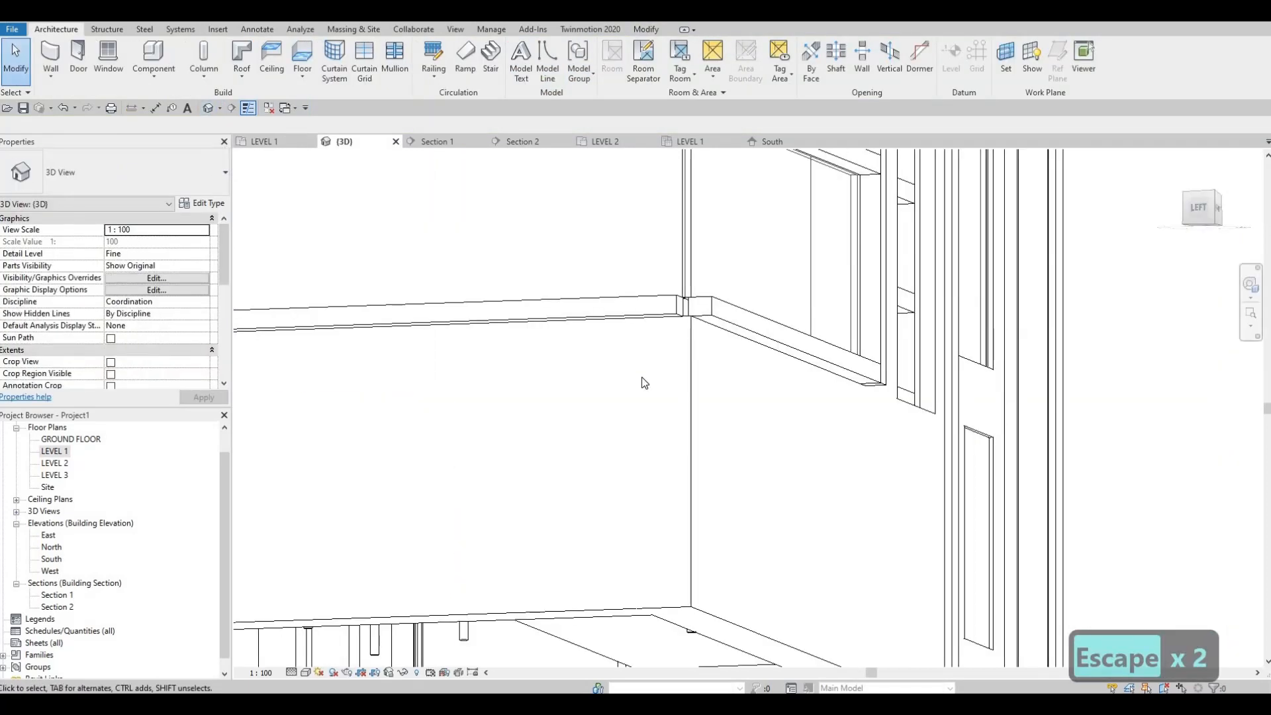
middle_click_drag(653, 308, 654, 327)
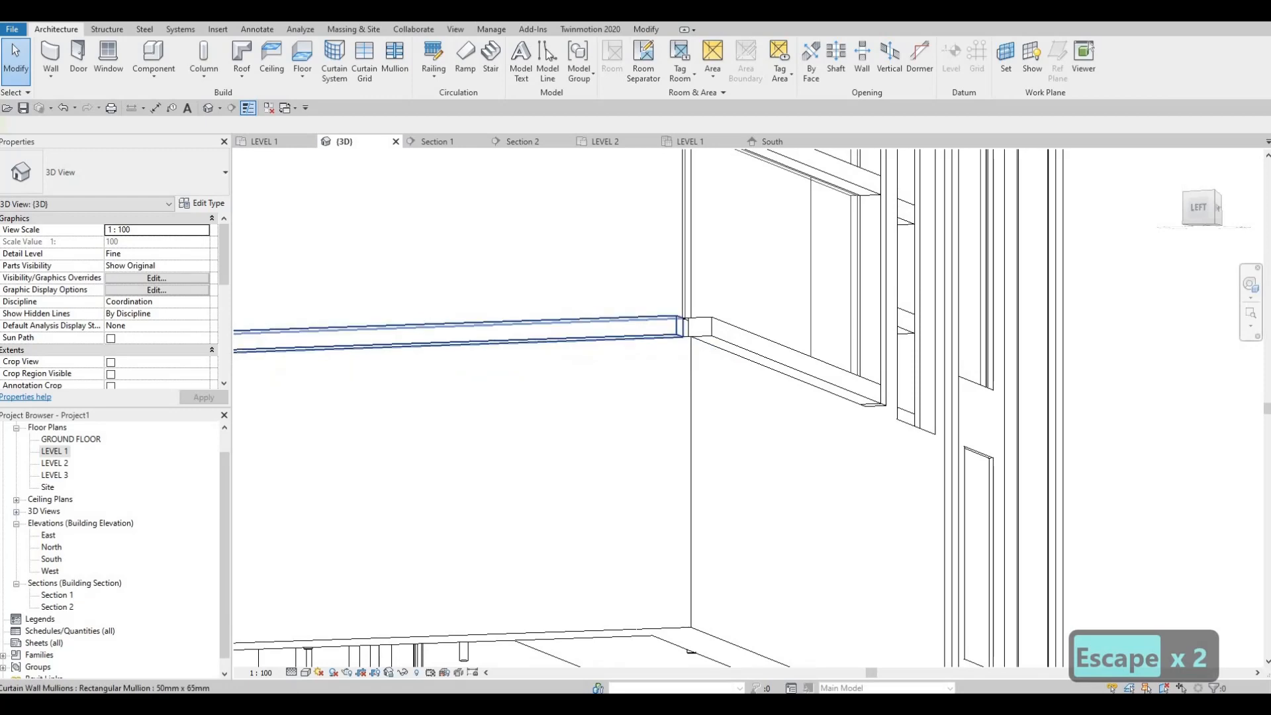
left_click(675, 328)
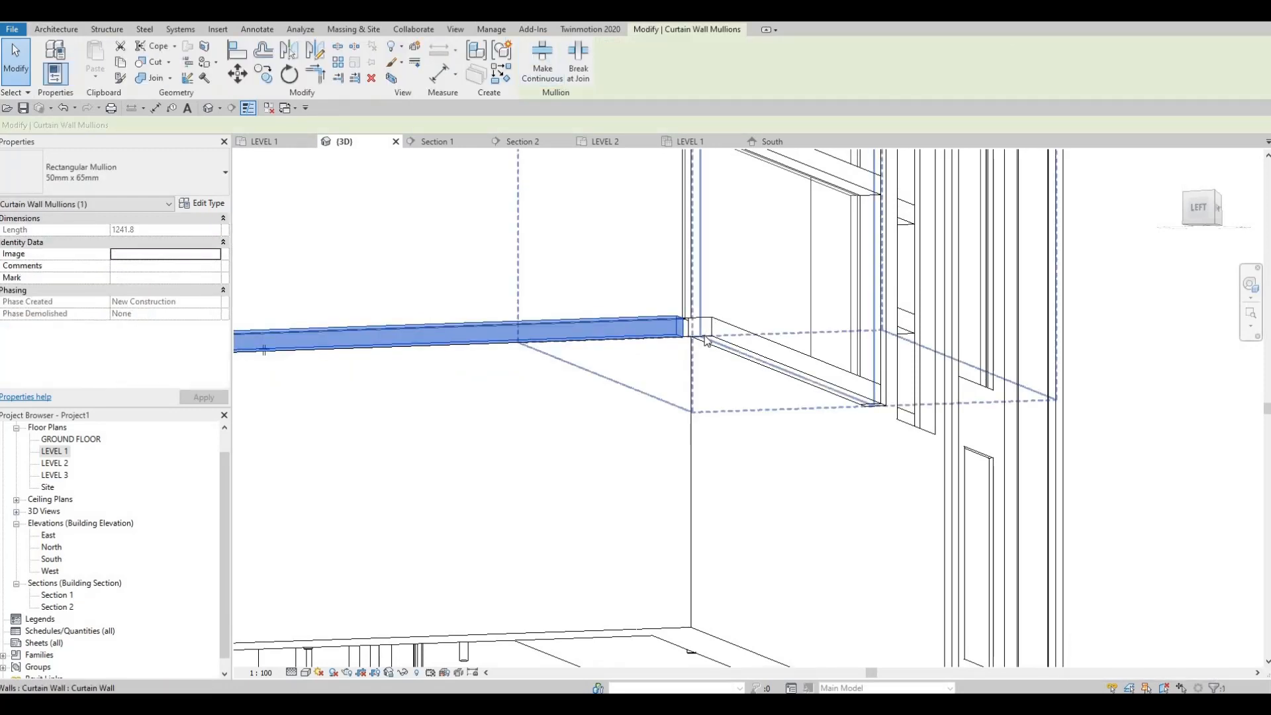
left_click(670, 334)
left_click(692, 345)
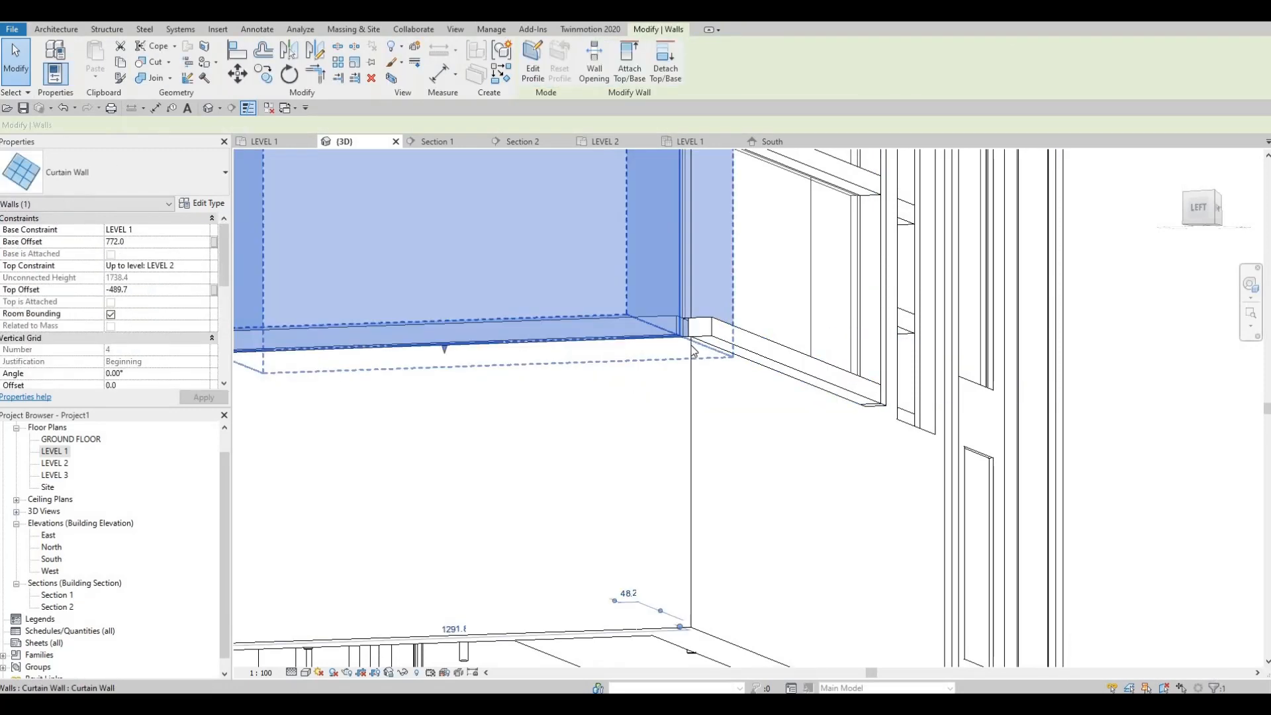
key("Escape")
key("Escape")
key("t")
key("r")
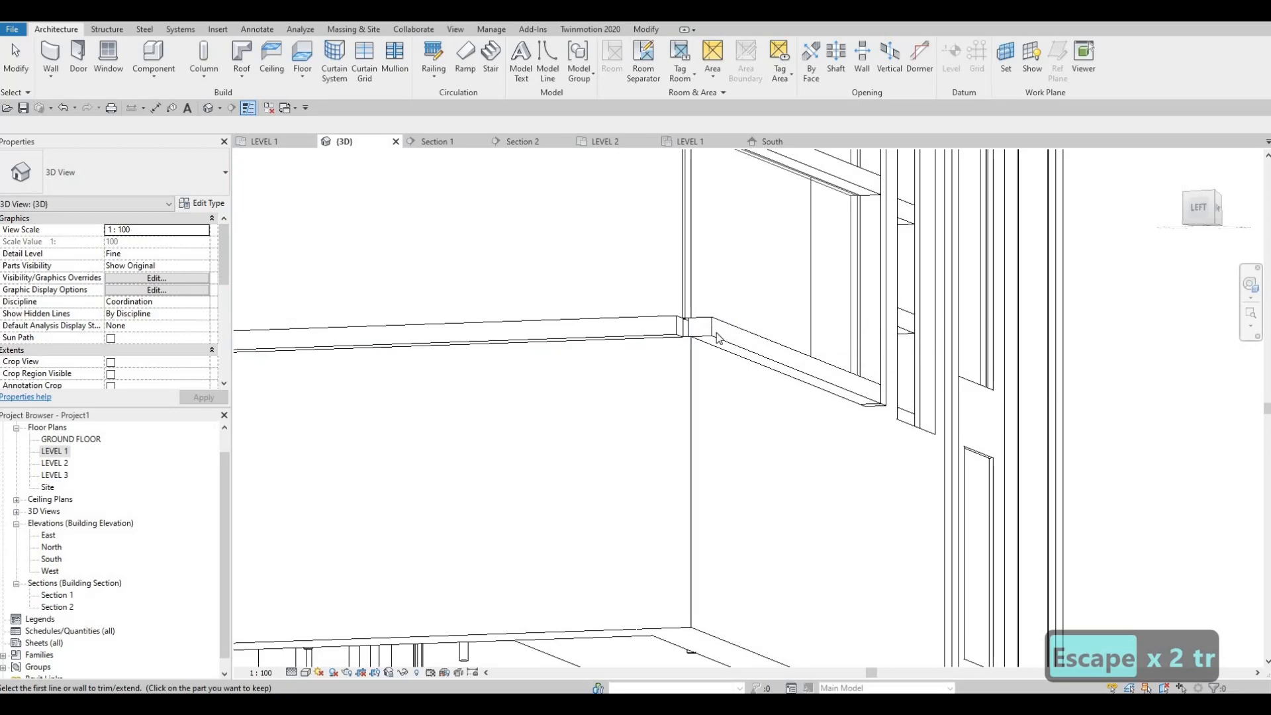
key("Escape")
key("Escape")
Review the corner window's mullion ends from several angles in 3D, and check the windows across the whole model
scroll(716, 337, "down", 3)
scroll(702, 348, "up", 4)
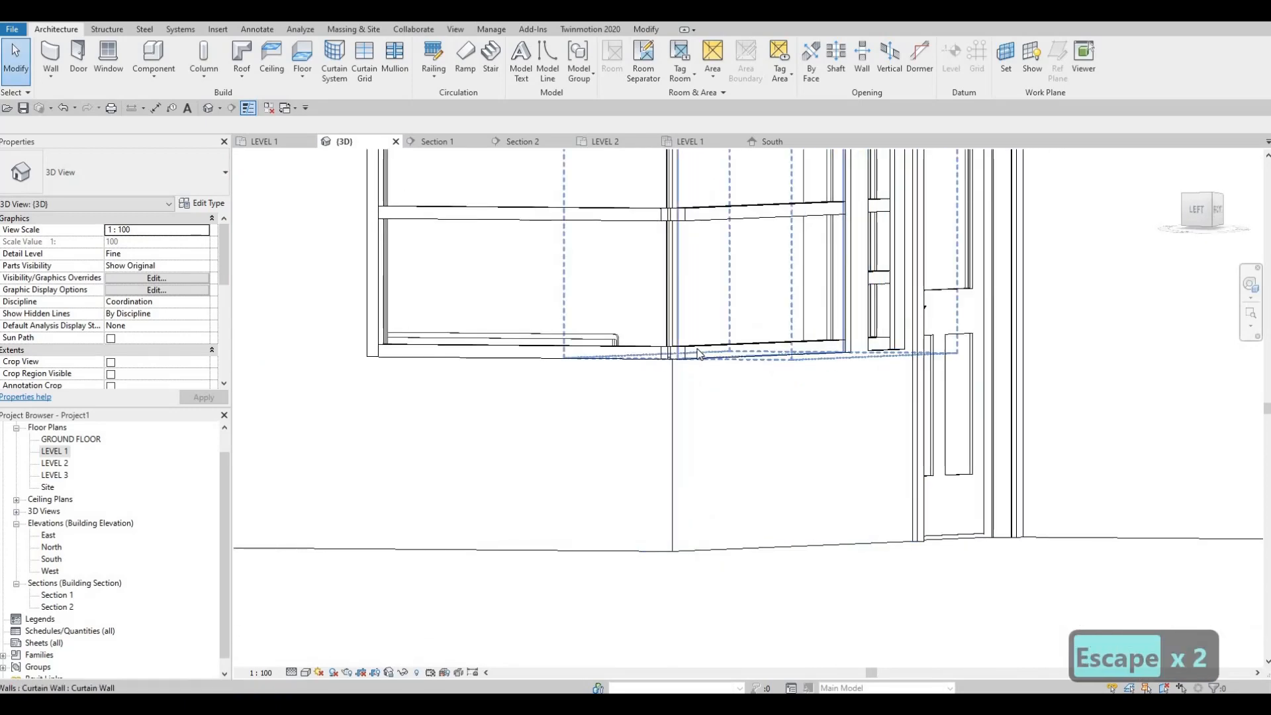
left_click(698, 351)
middle_click_drag(675, 425, 817, 560, "shift")
scroll(746, 446, "up", 2)
scroll(780, 448, "down", 2)
left_click(615, 529)
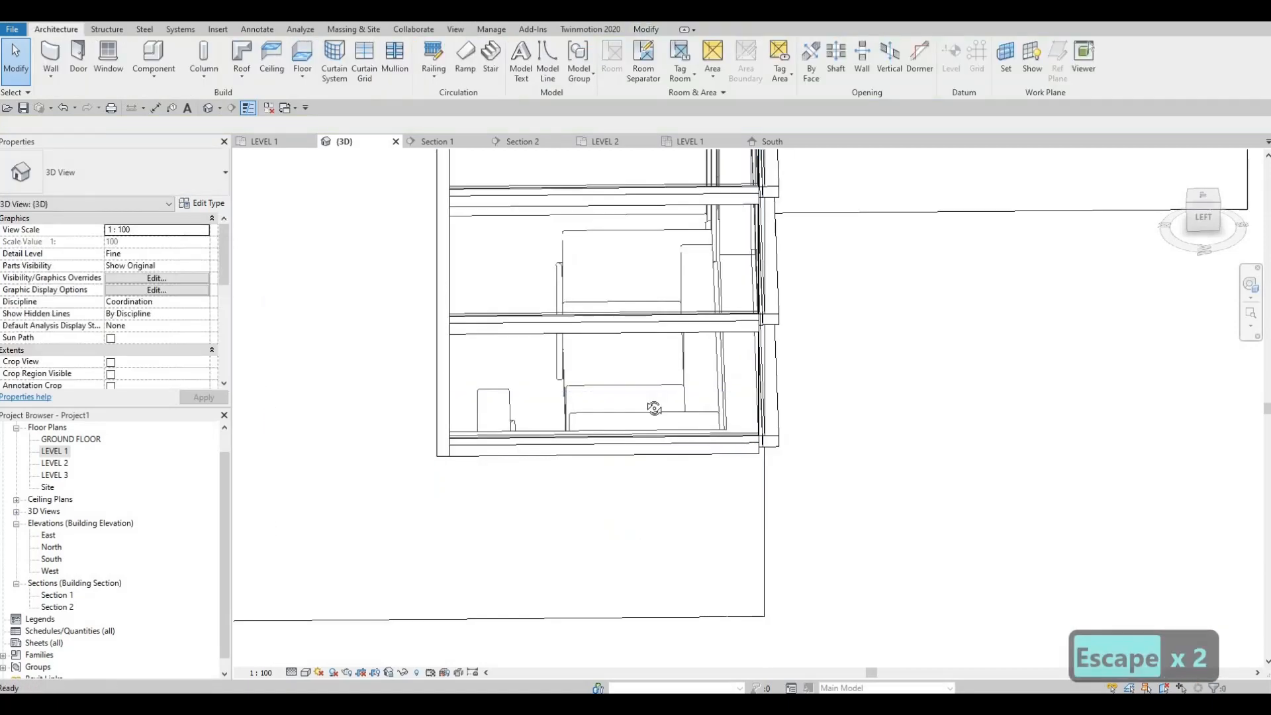
middle_click_drag(654, 409, 658, 440, "shift")
scroll(629, 367, "up", 1)
middle_click_drag(626, 357, 637, 432, "shift")
scroll(578, 249, "up", 1)
scroll(577, 252, "down", 2)
scroll(576, 339, "down", 1)
scroll(638, 432, "down", 2)
middle_click_drag(731, 318, 755, 281, "shift")
scroll(738, 437, "down", 1)
middle_click_drag(721, 352, 776, 415, "shift")
scroll(794, 371, "down", 1)
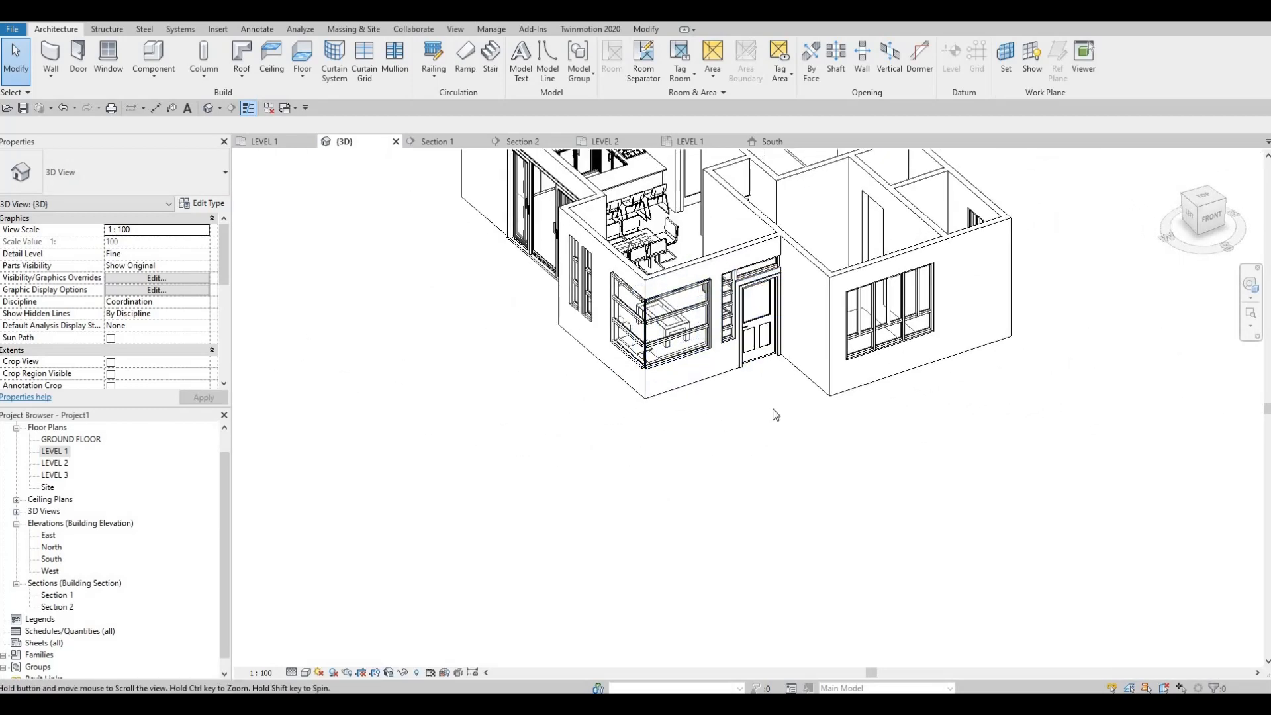
scroll(776, 415, "down", 1)
middle_click_drag(763, 372, 750, 446)
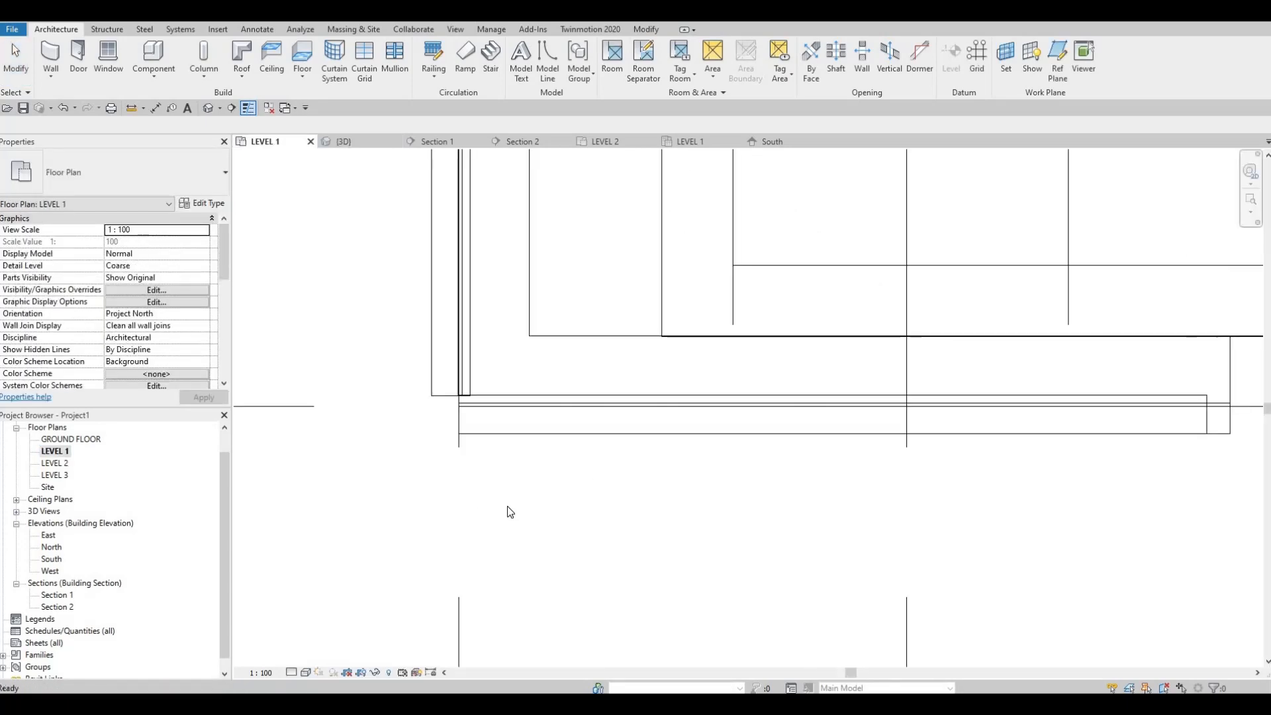
Start a floor boundary sketch in the LEVEL 1 plan and duplicate the Generic Floor - 400mm type as FLOOR 1
scroll(510, 513, "down", 10)
middle_click_drag(566, 494, 501, 517)
scroll(515, 487, "down", 2)
scroll(528, 504, "down", 2)
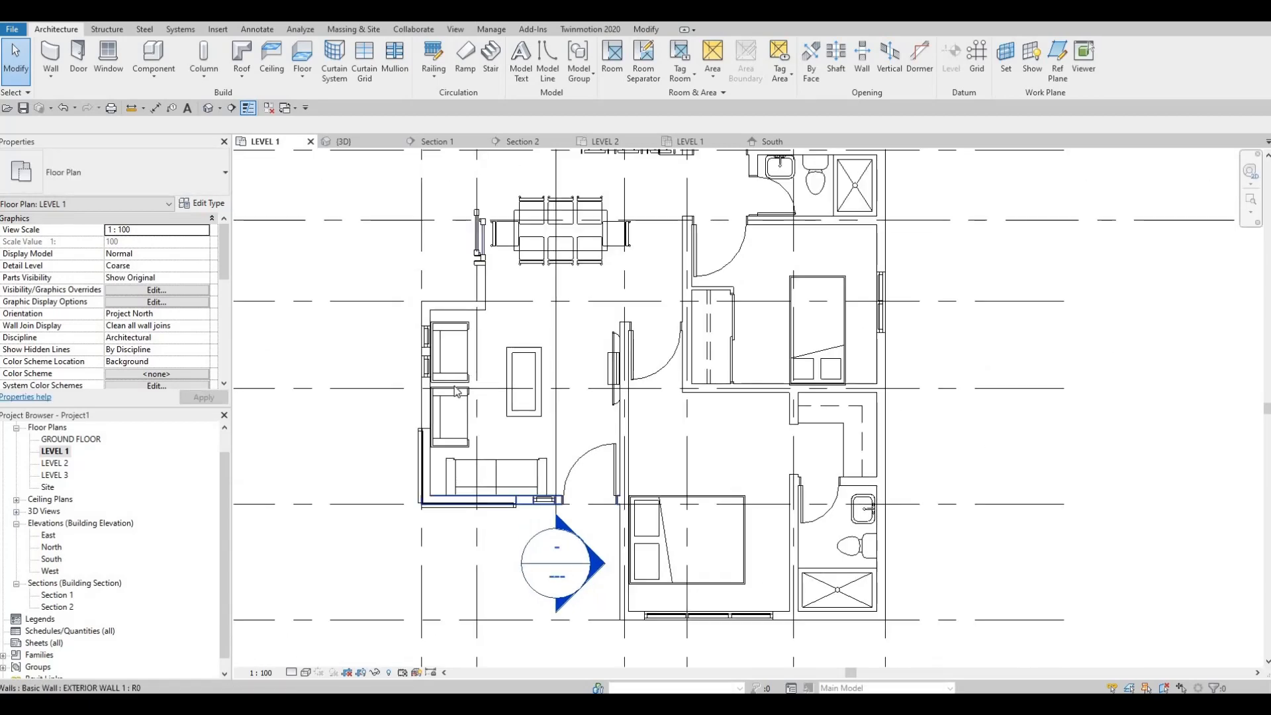
scroll(482, 438, "down", 2)
middle_click_drag(508, 390, 456, 475)
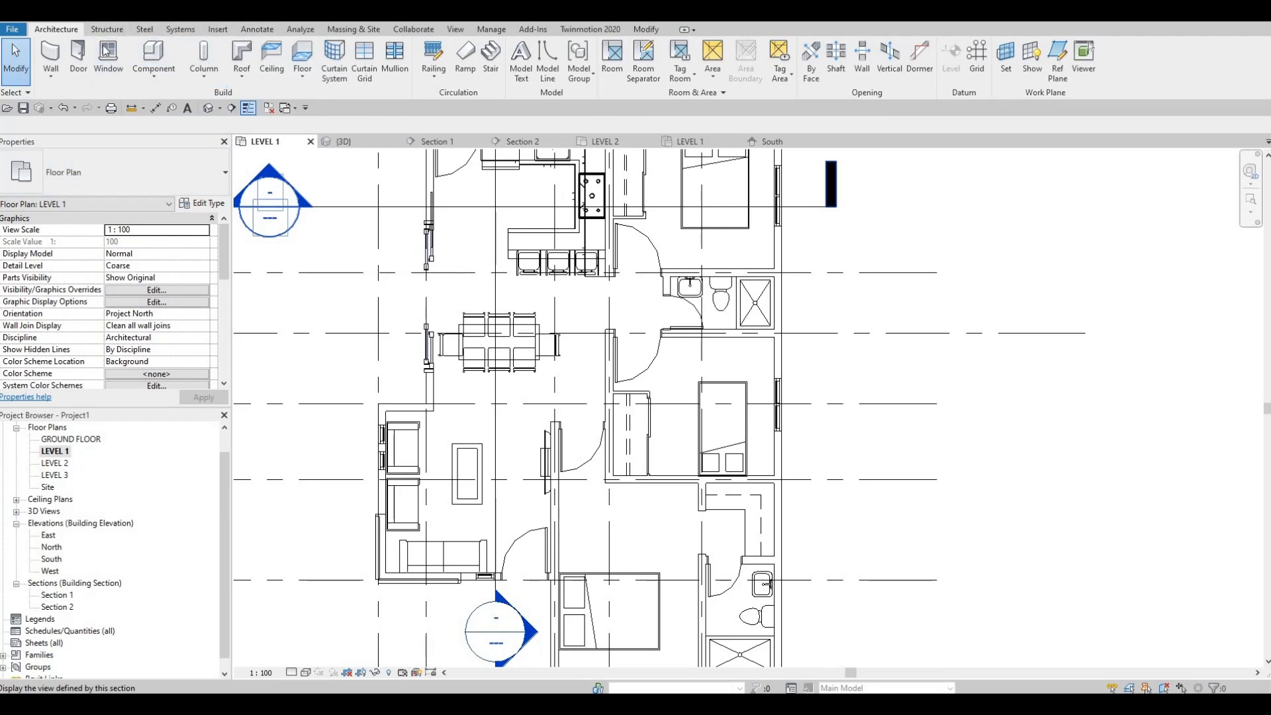
left_click(305, 56)
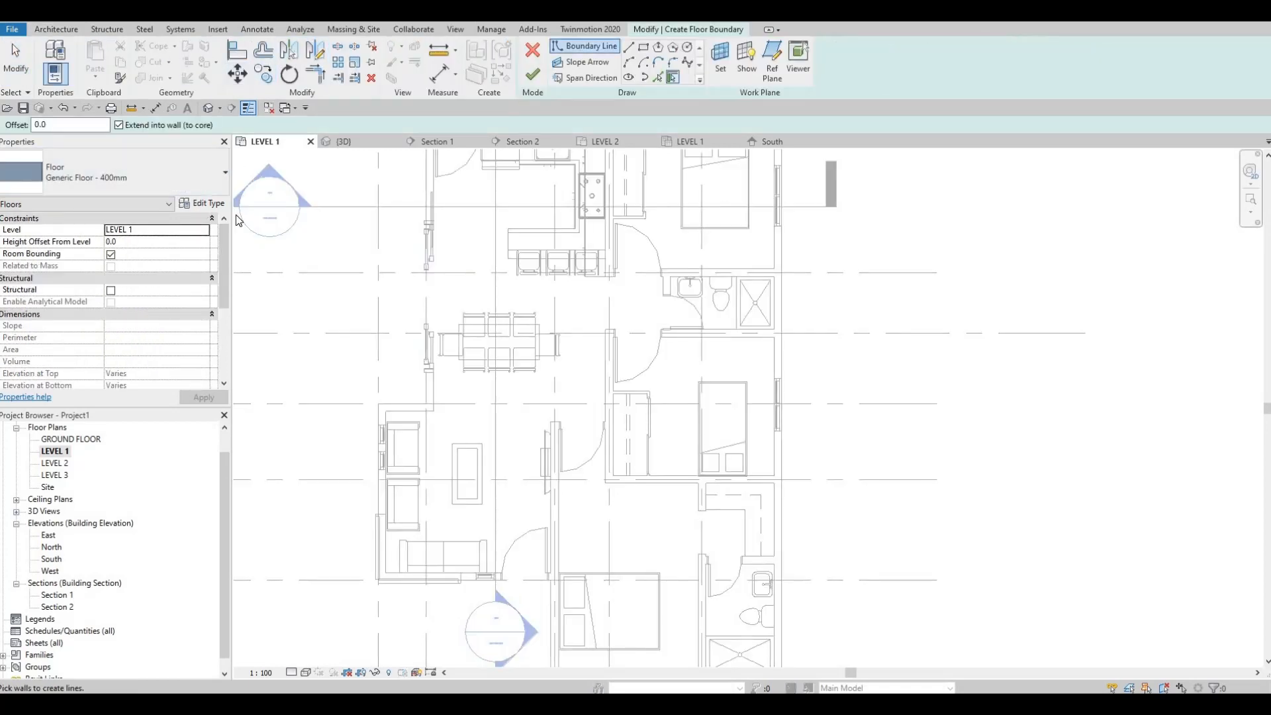
left_click(202, 205)
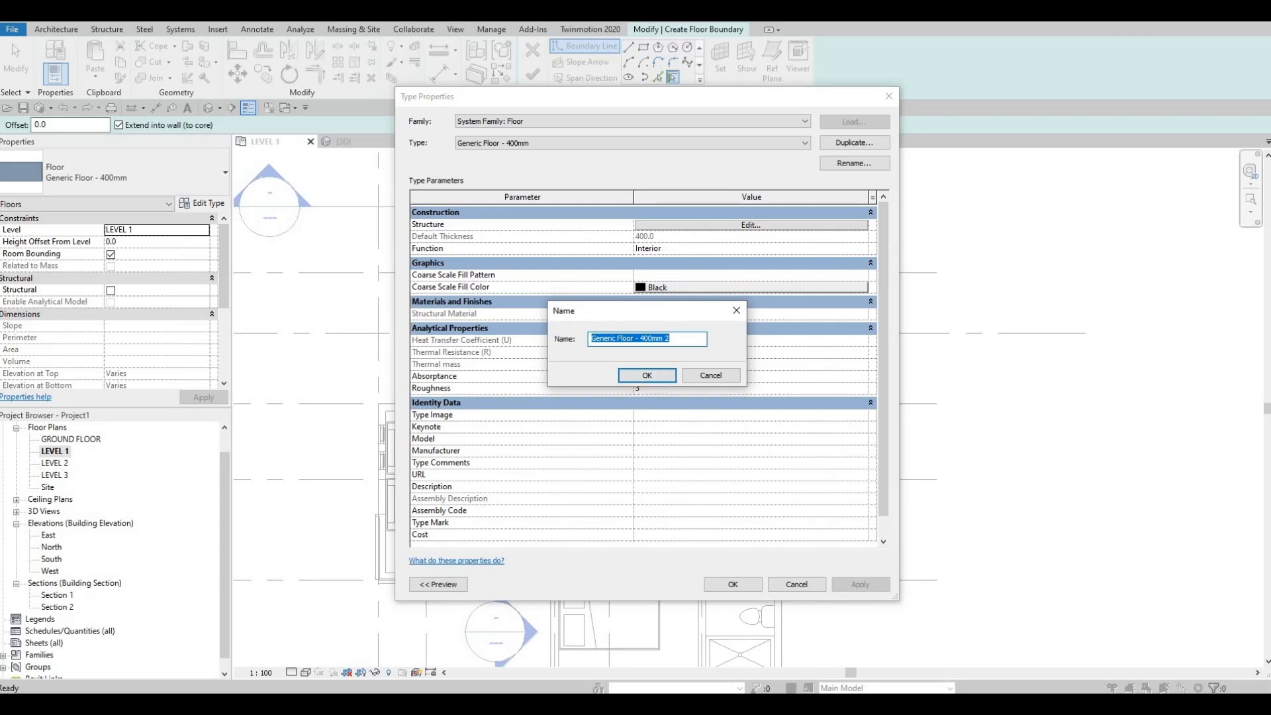
type("OOR 1")
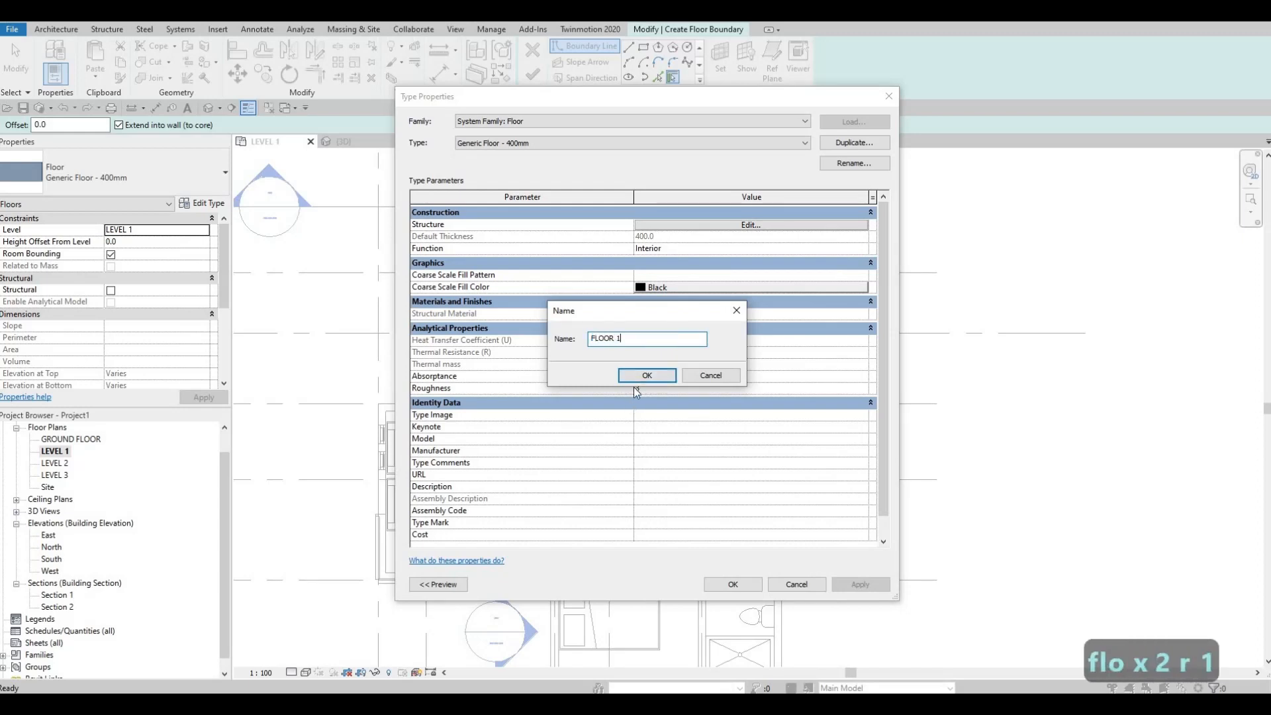
key("Return")
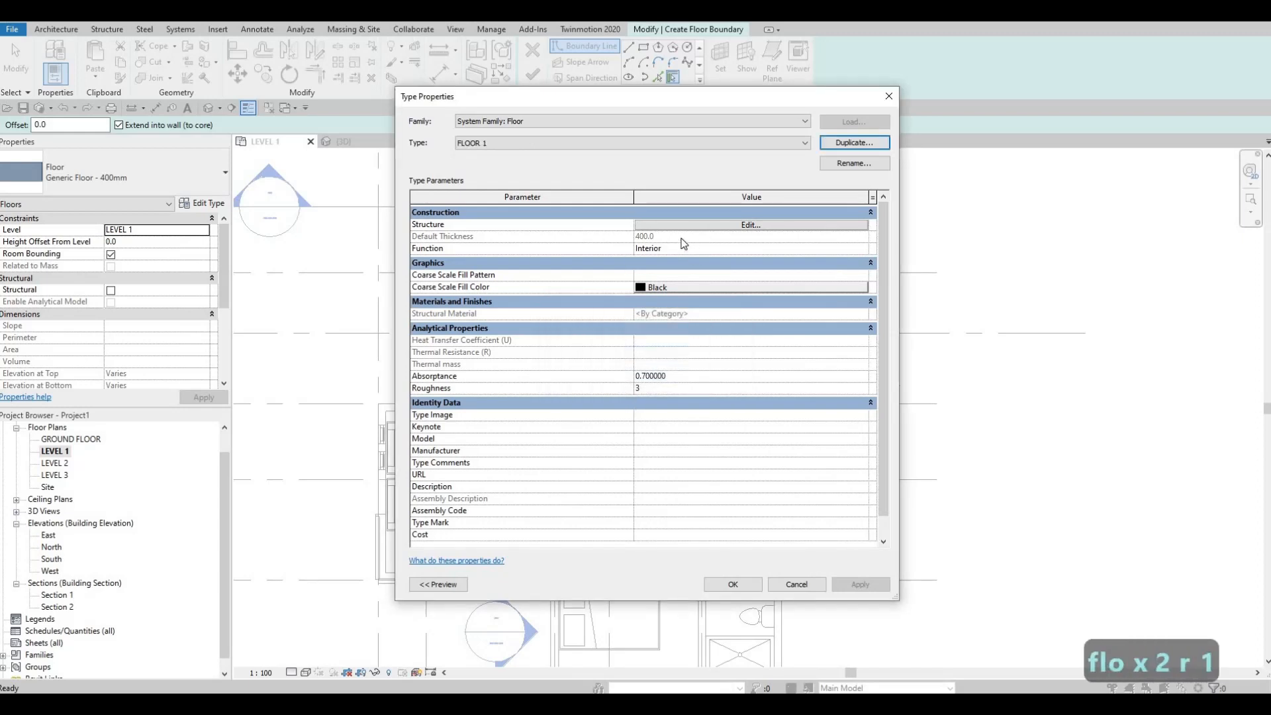
Give the FLOOR 1 structure layer a thickness of 200 mm and the Ceramic Tile material, and apply the type
left_click(682, 226)
type("200.0")
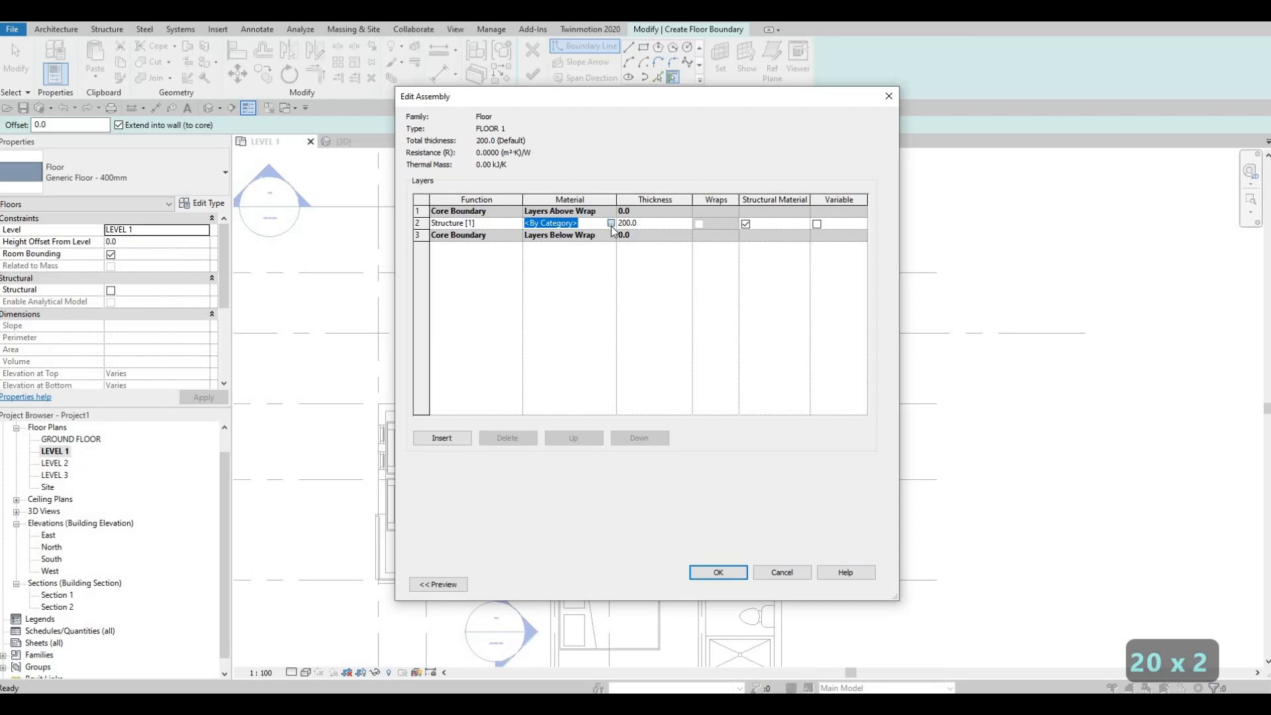
left_click(611, 223)
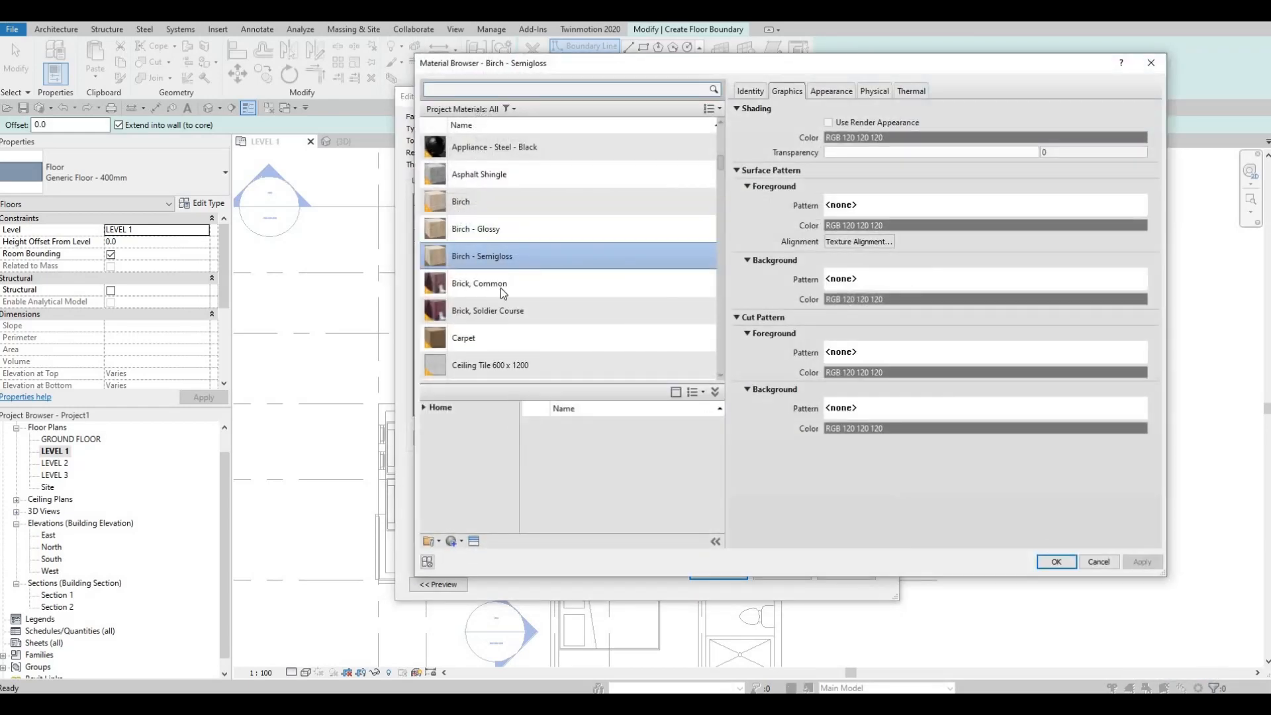
scroll(501, 294, "down", 2)
scroll(476, 324, "down", 2)
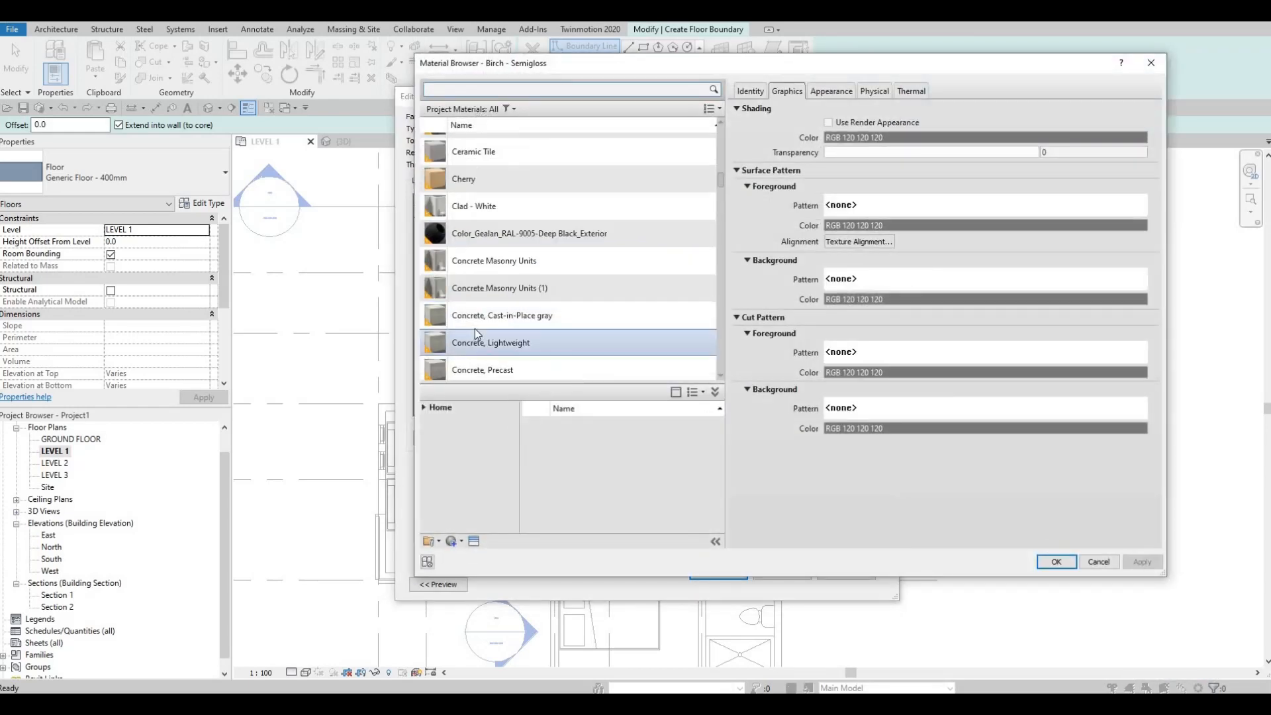
left_click(474, 152)
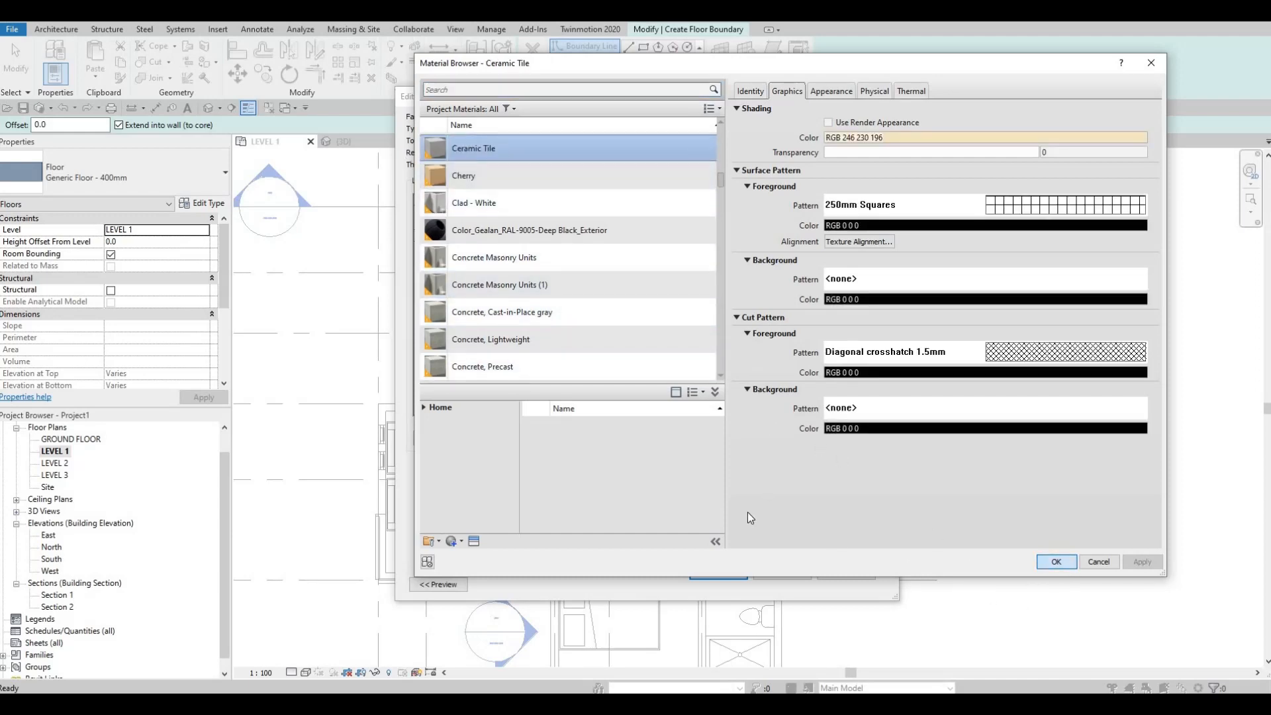
key("Return")
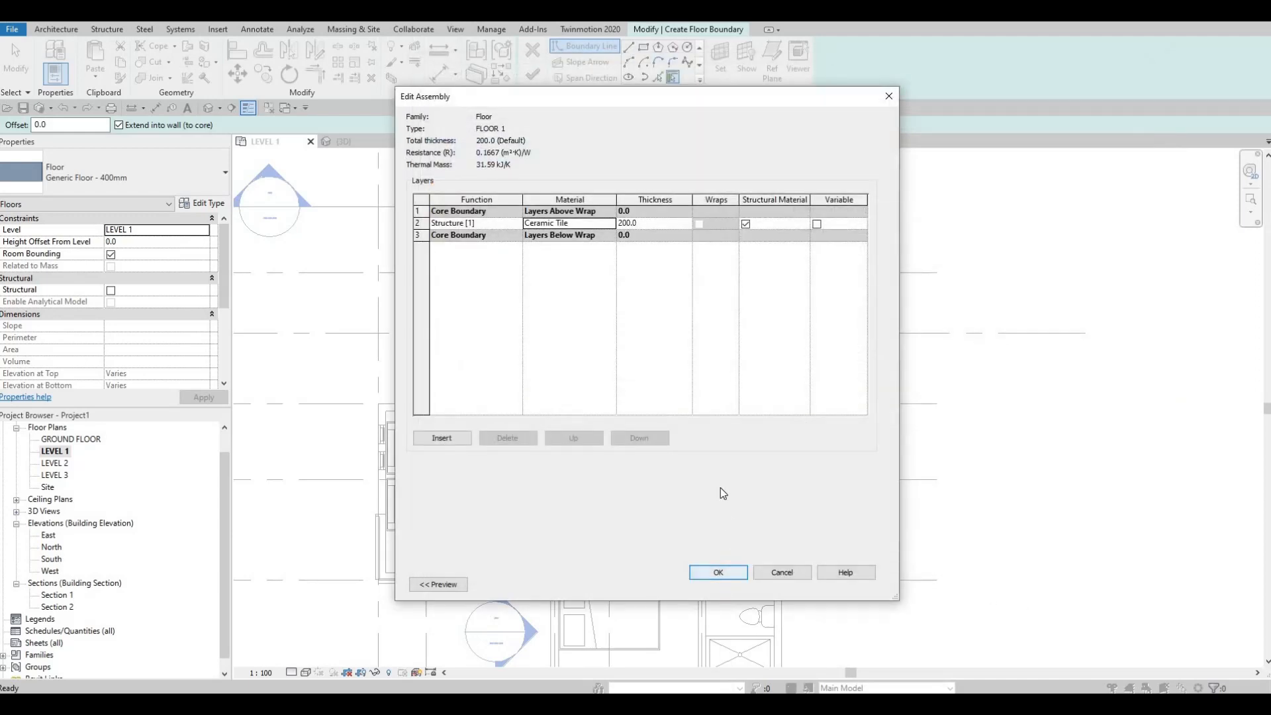
left_click(732, 573)
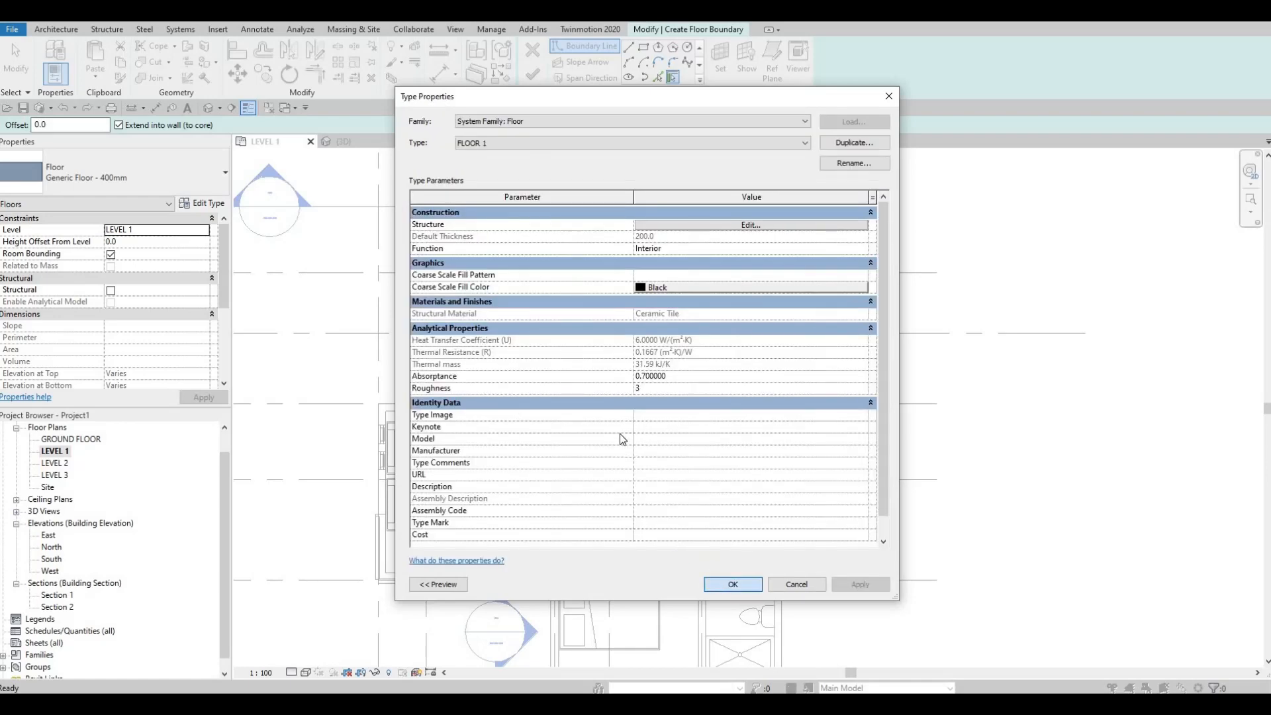
key("Return")
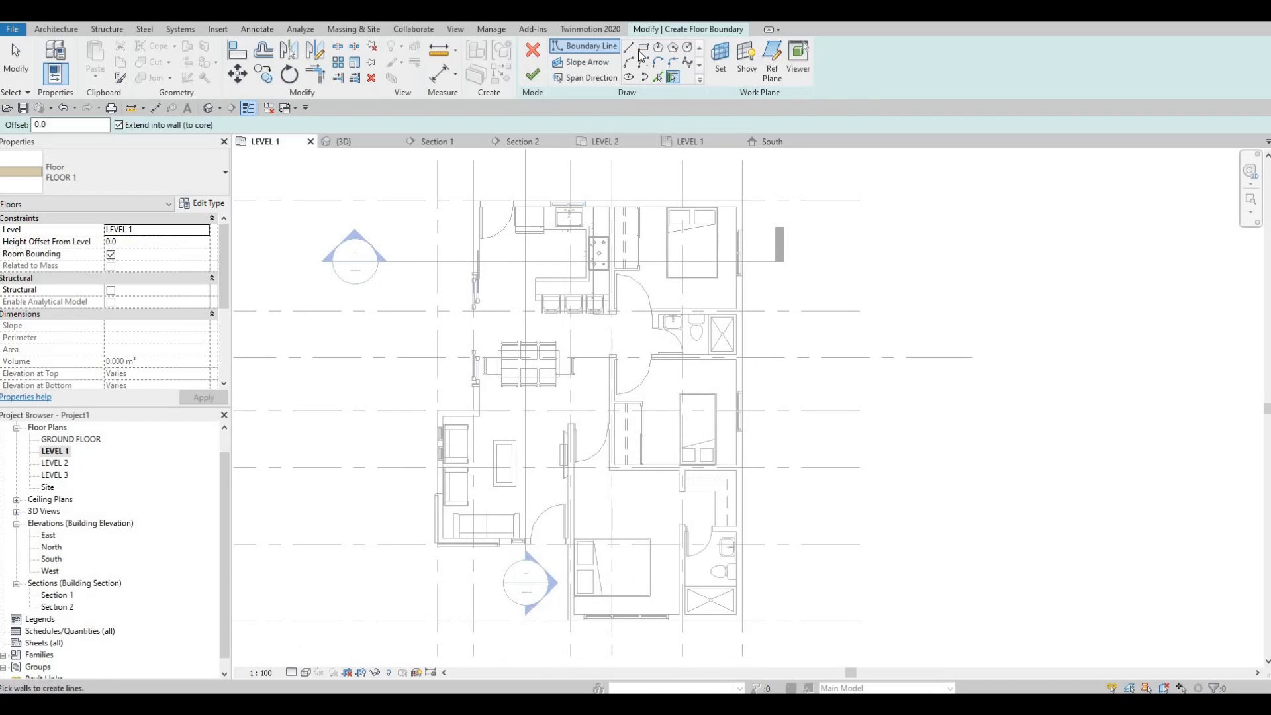
Draw a rectangular floor boundary from the house's inner northeast corner to the south bedroom's inner southwest corner
left_click(643, 47)
scroll(726, 179, "up", 3)
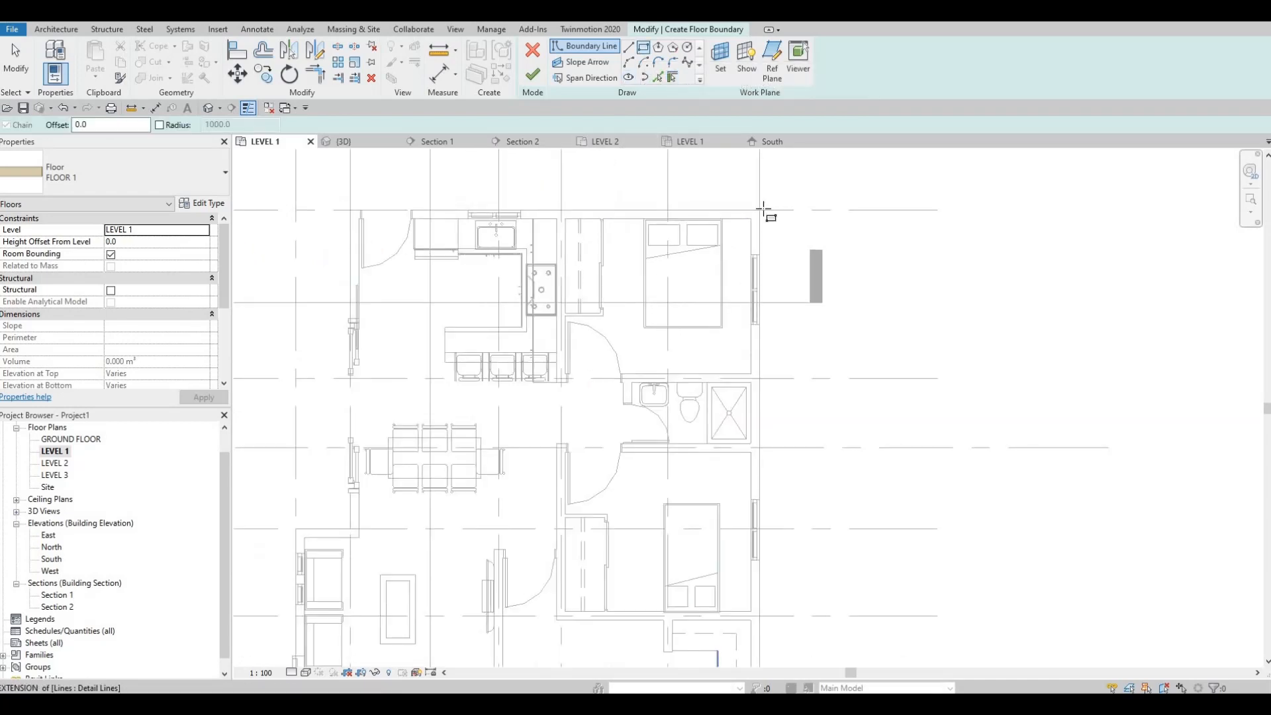
scroll(783, 243, "up", 2)
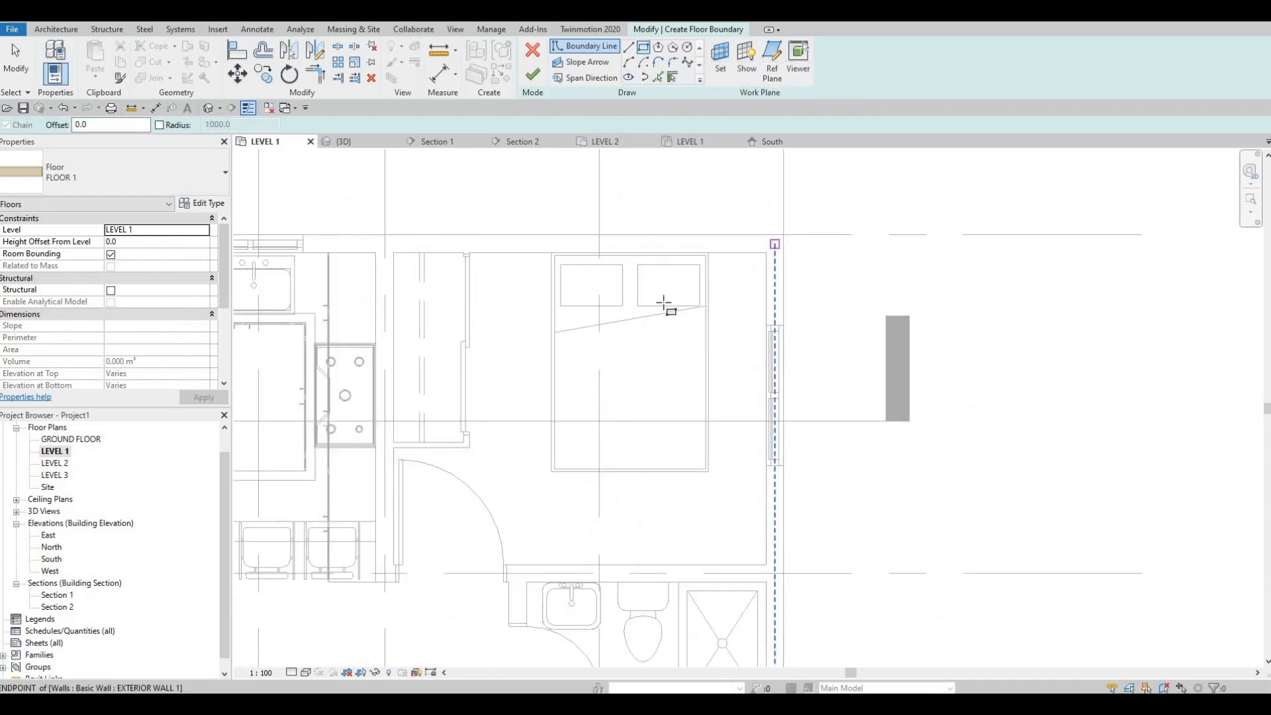
left_click(767, 252)
scroll(604, 297, "down", 2)
middle_click_drag(563, 442, 623, 255)
scroll(623, 255, "down", 1)
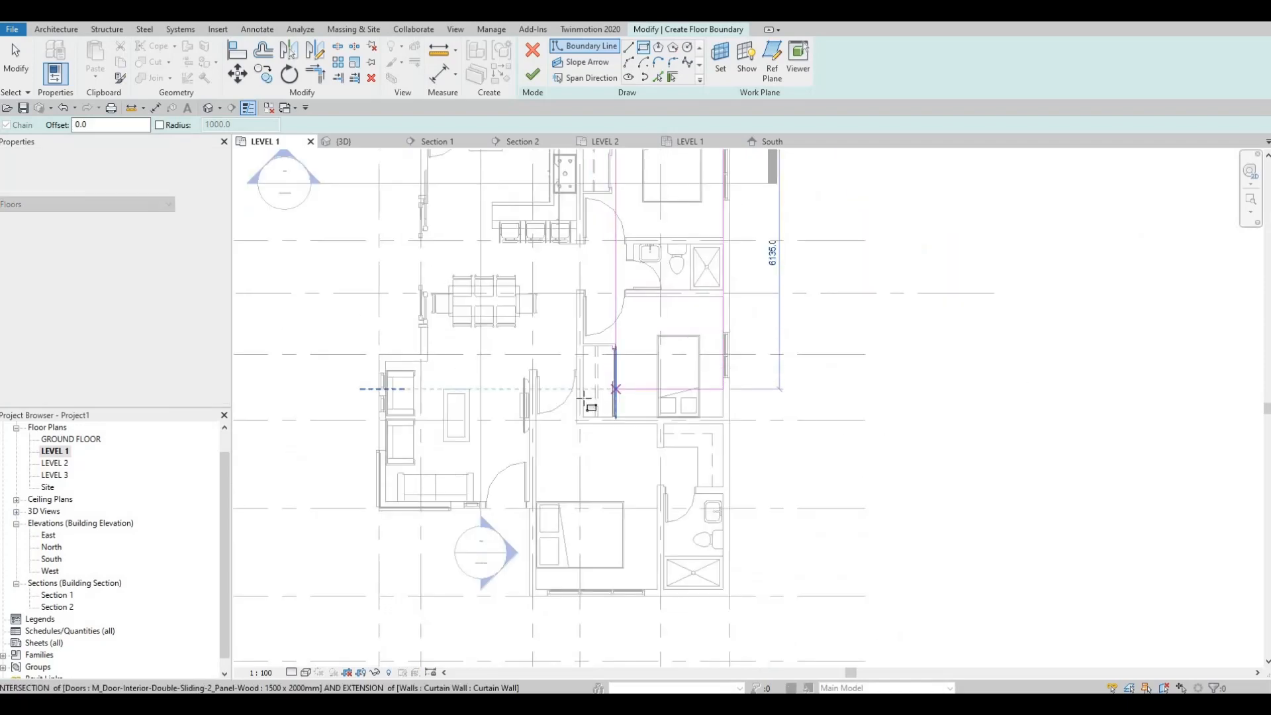
middle_click_drag(588, 404, 588, 285)
scroll(505, 488, "up", 3)
left_click(496, 481)
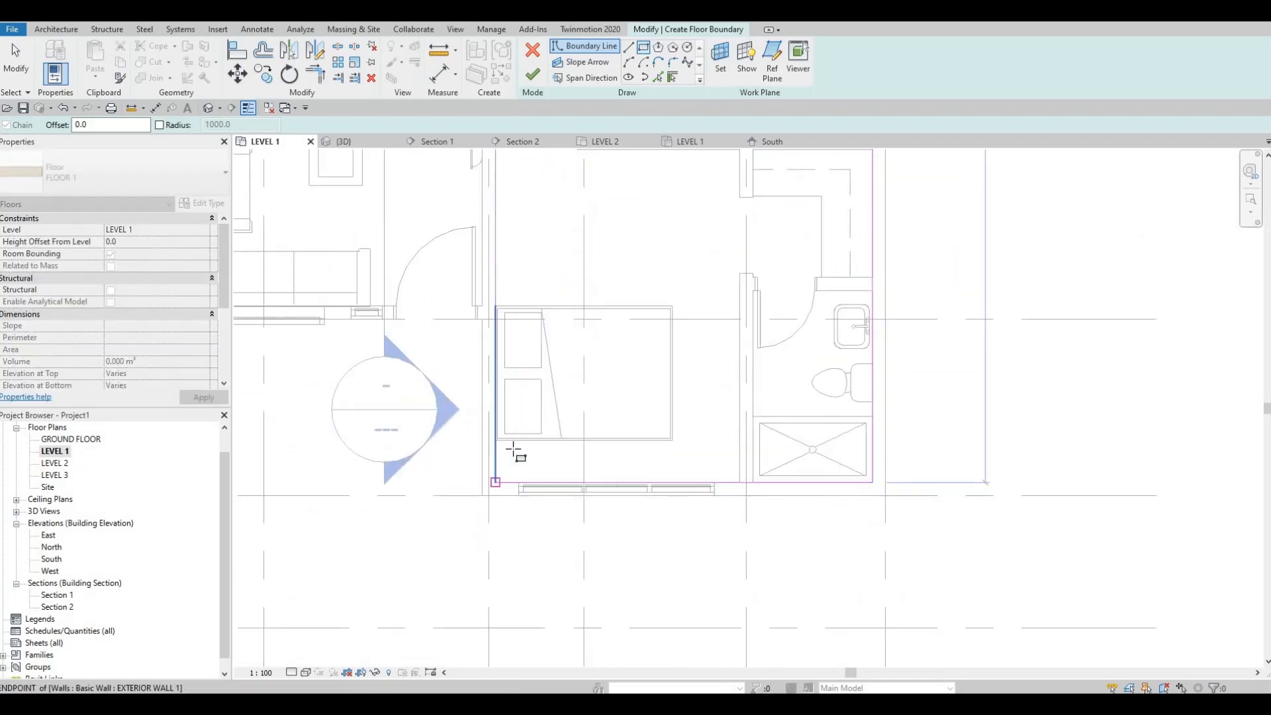
Draw a rectangular floor boundary about 3425 by 3200 mm around the living room, starting from its inner southwest corner
scroll(513, 335, "down", 1)
scroll(616, 417, "down", 3)
middle_click_drag(583, 397, 662, 453)
middle_click_drag(429, 417, 443, 419)
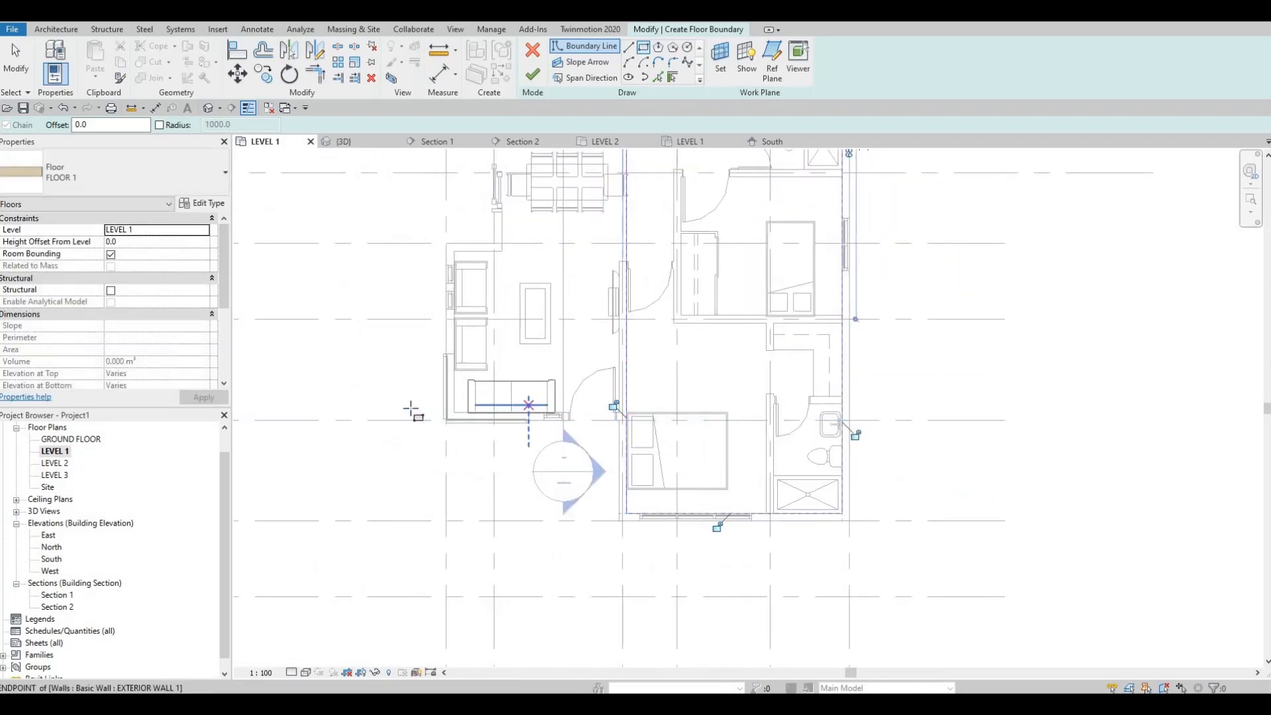
scroll(511, 402, "up", 3)
scroll(423, 444, "up", 3)
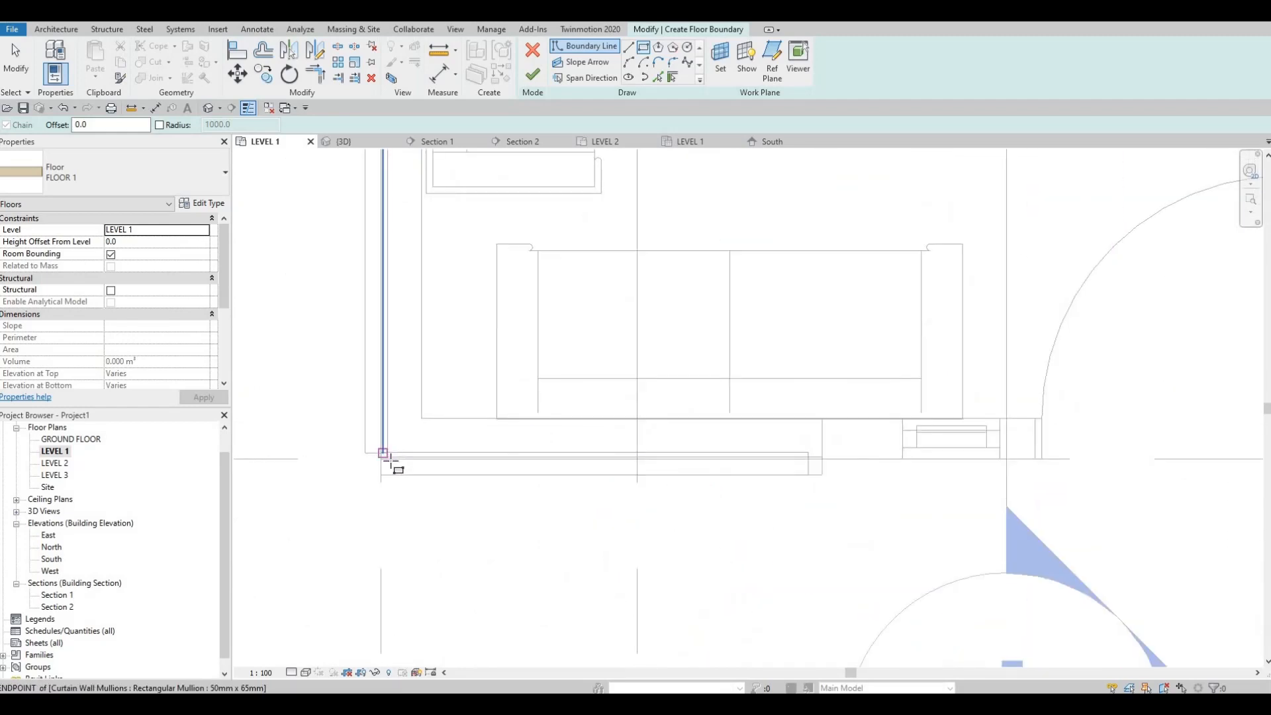
scroll(424, 440, "up", 2)
scroll(434, 426, "down", 2)
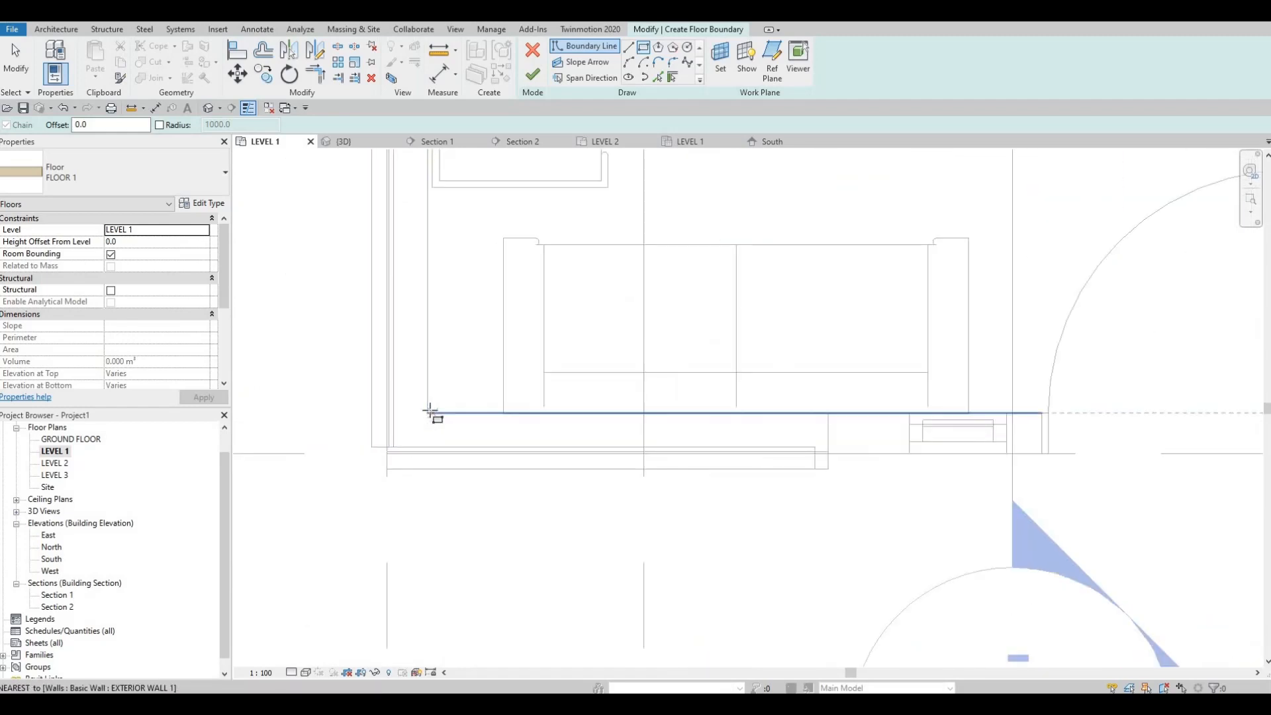
left_click(429, 411)
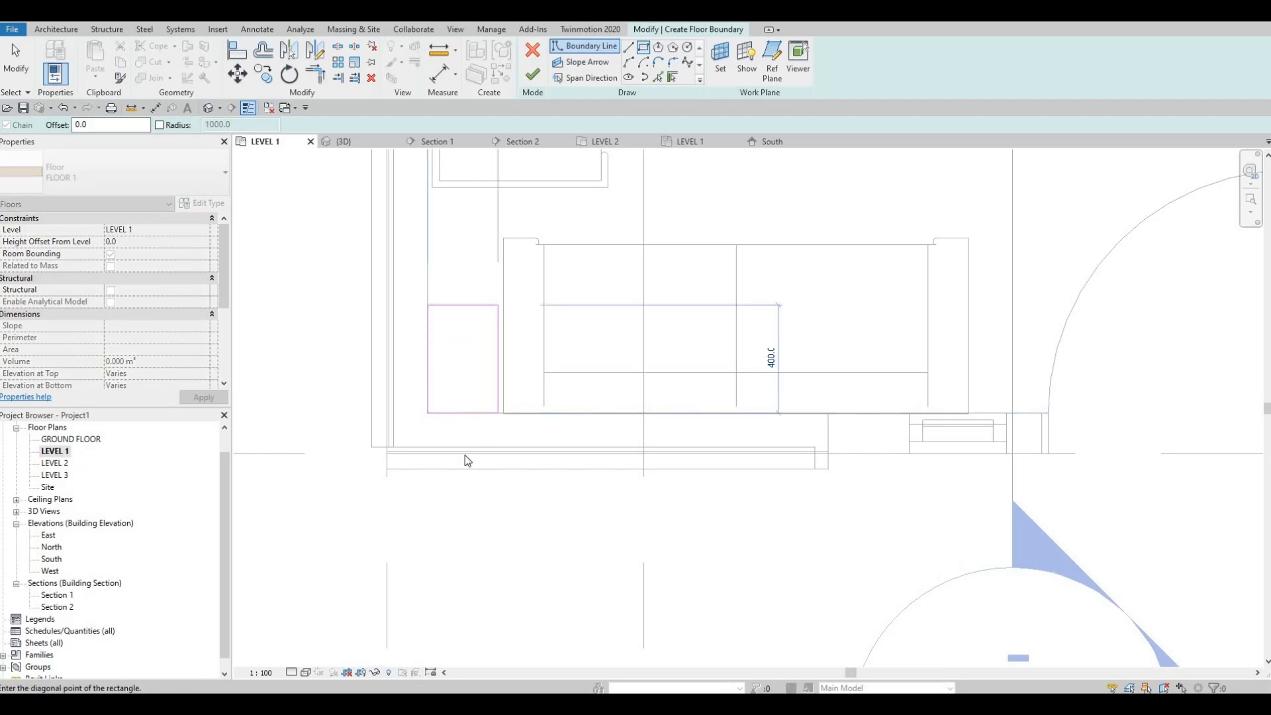
scroll(429, 572, "down", 3)
scroll(674, 310, "down", 1)
middle_click_drag(675, 309, 618, 476)
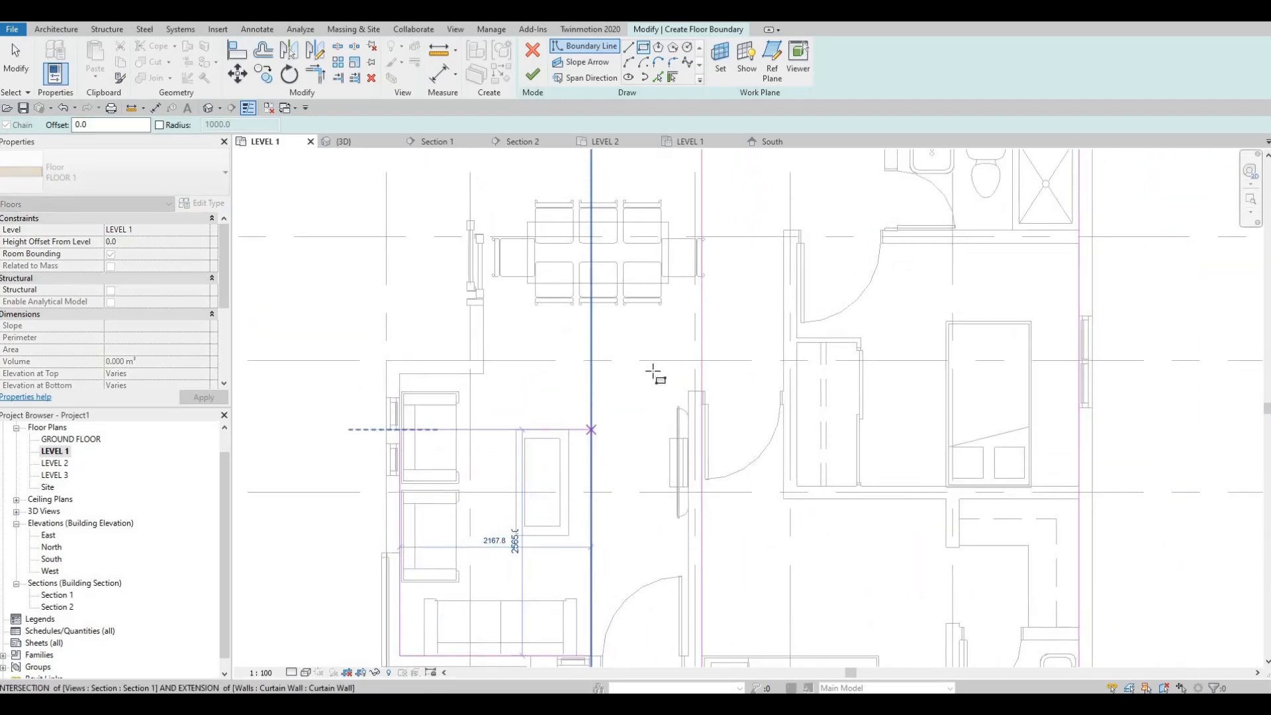
left_click(702, 374)
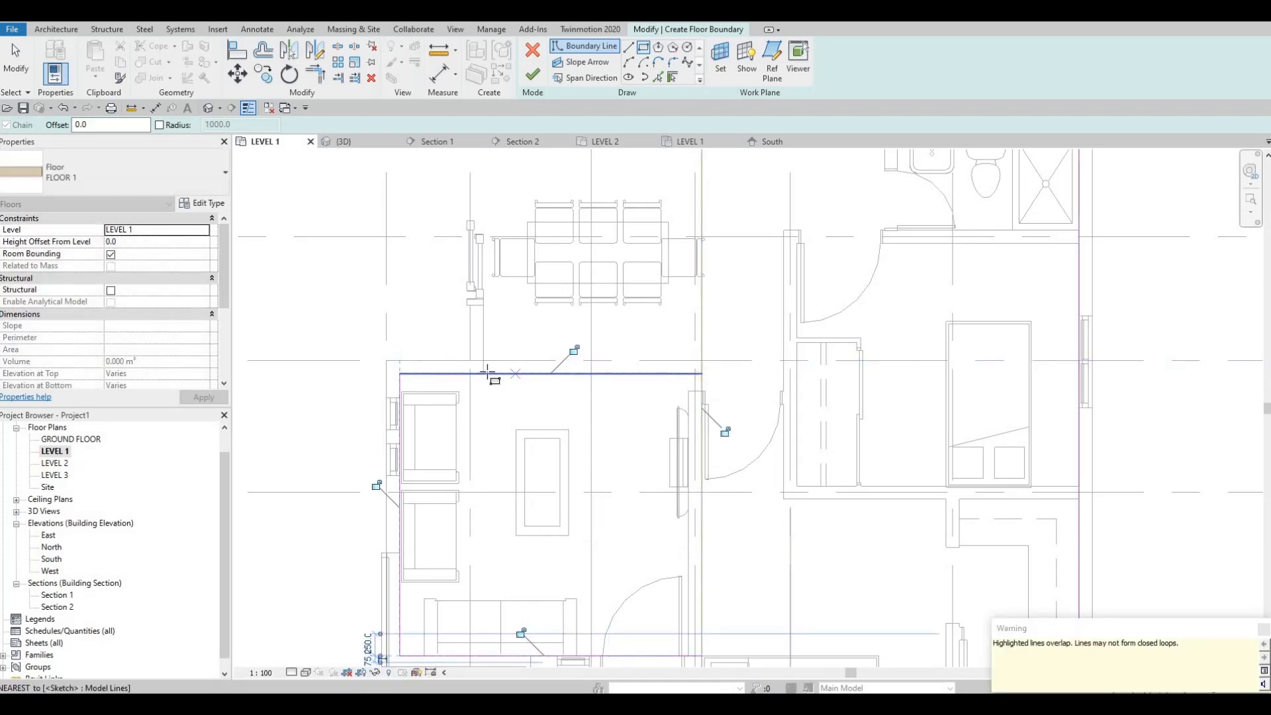
Draw a rectangular floor boundary over the dining area and kitchen, from the living room's upper boundary line to the north wall's inner face
left_click(484, 374)
middle_click_drag(506, 474, 553, 530)
scroll(629, 389, "down", 1)
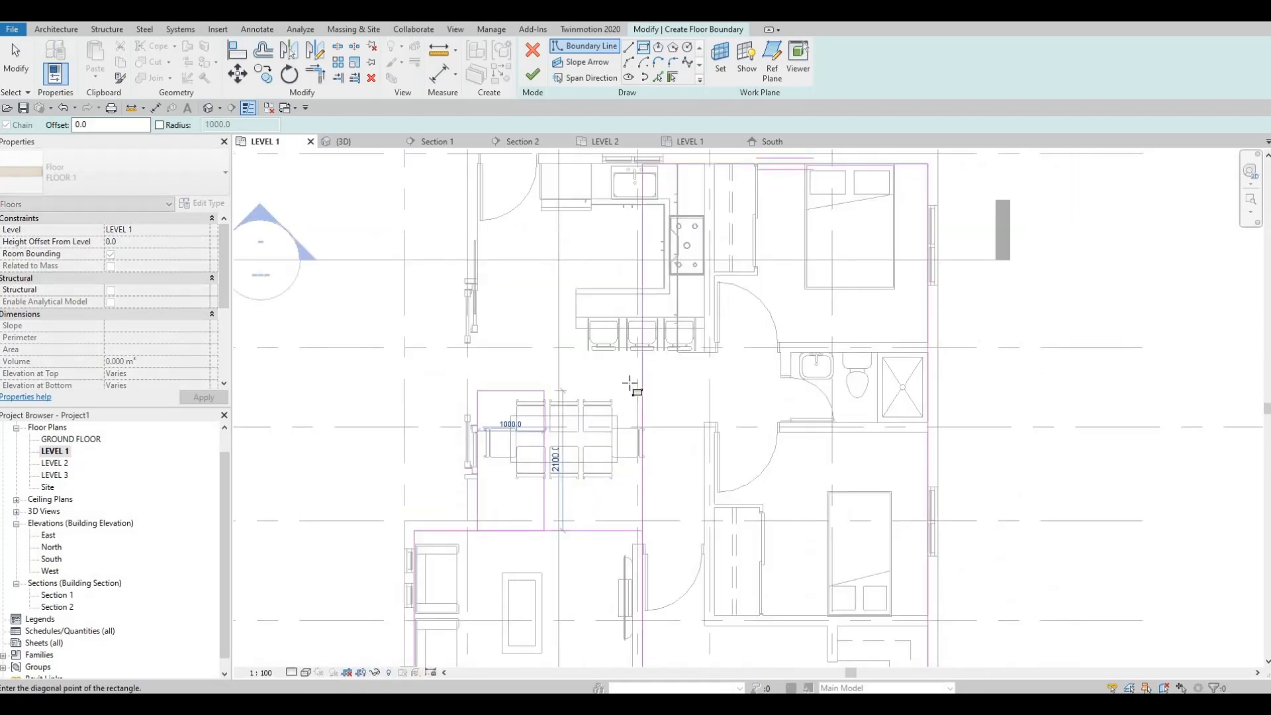
middle_click_drag(632, 388, 613, 563)
scroll(639, 358, "up", 1)
left_click(621, 333)
scroll(615, 334, "up", 2)
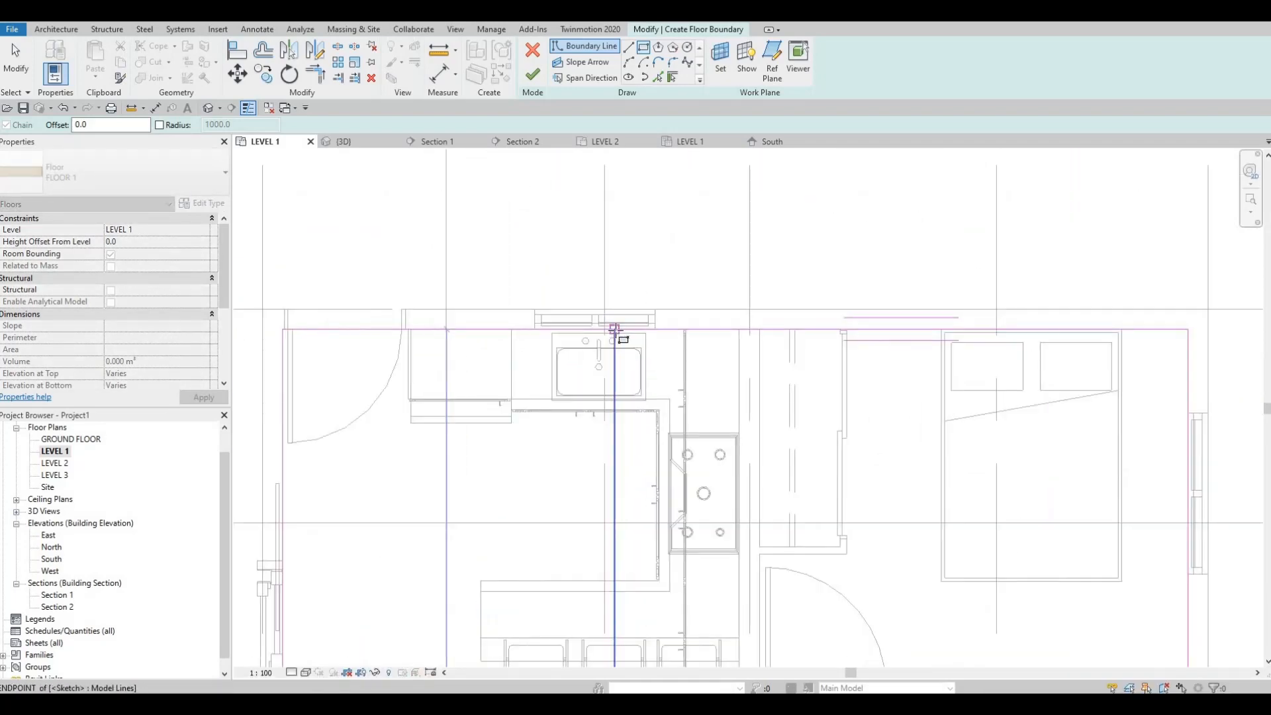
Delete the overlapping vertical boundary lines running through the kitchen and dining area
key("Escape")
key("Escape")
key("Escape")
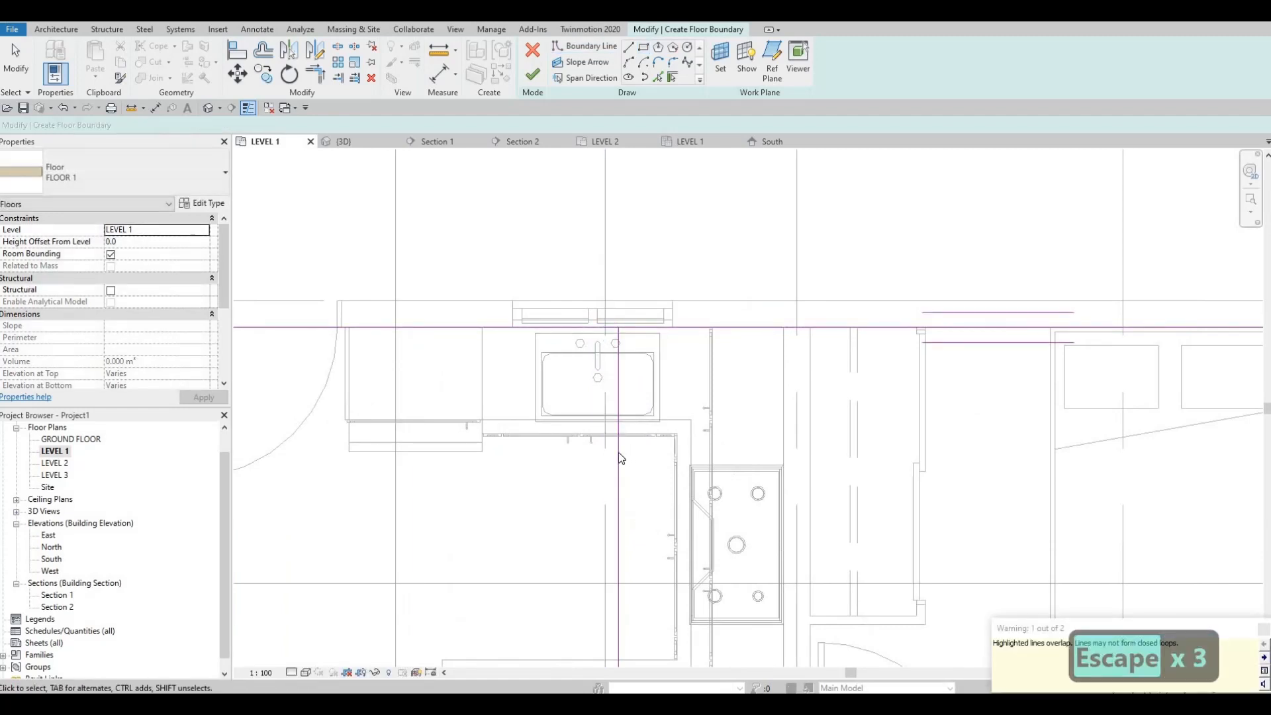
key("Delete")
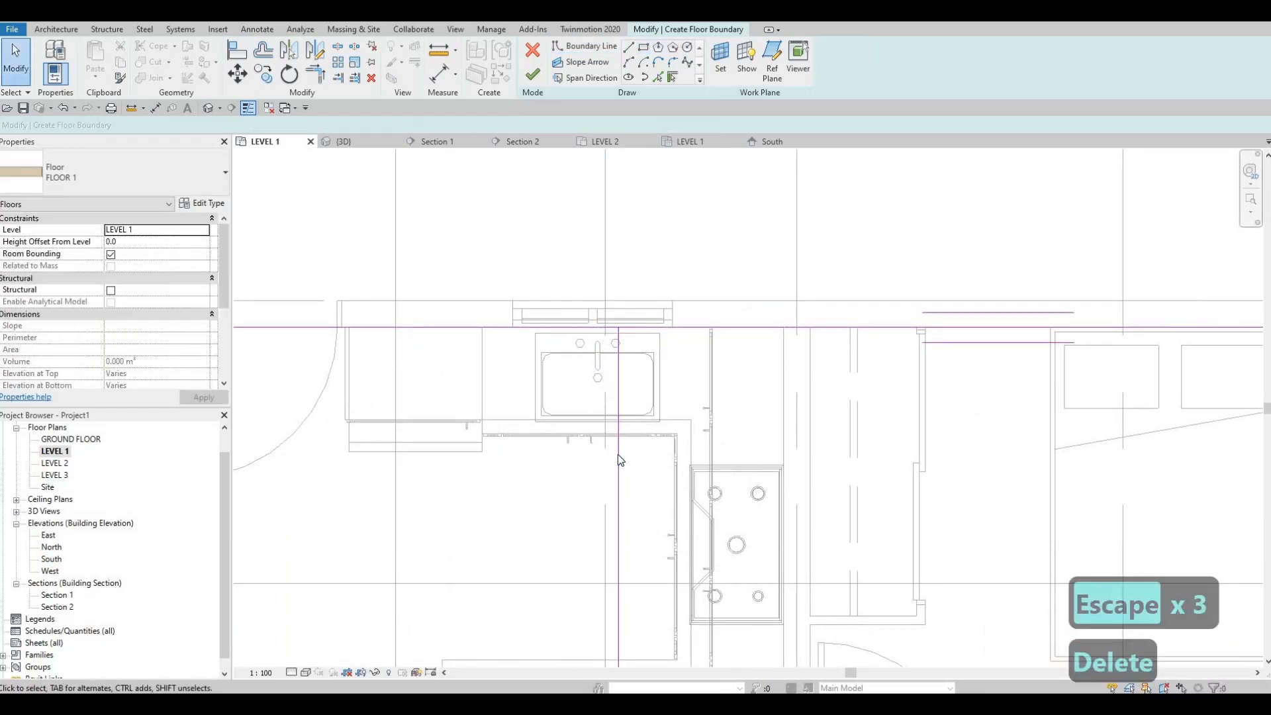
left_click(594, 351)
key("Delete")
scroll(616, 359, "down", 5)
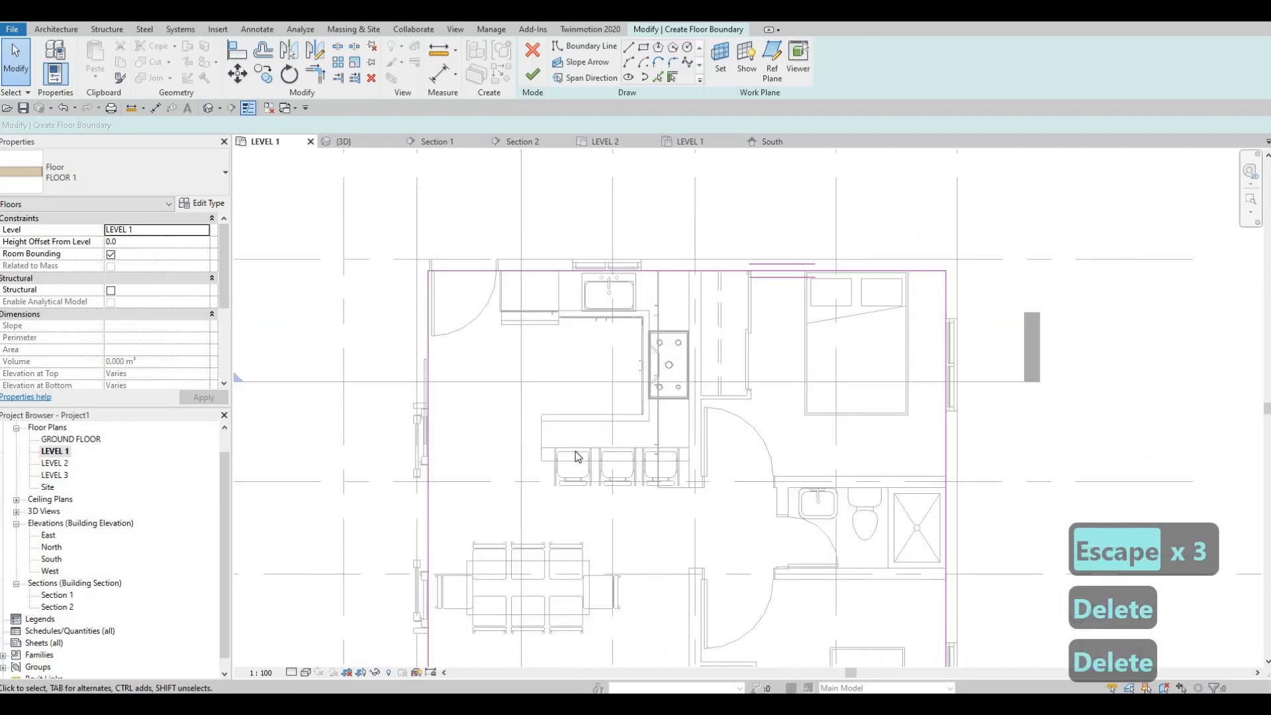
Delete the dining rectangle's lower line that overlaps the living room boundary
key("Escape")
key("Escape")
left_click(570, 475)
key("Delete")
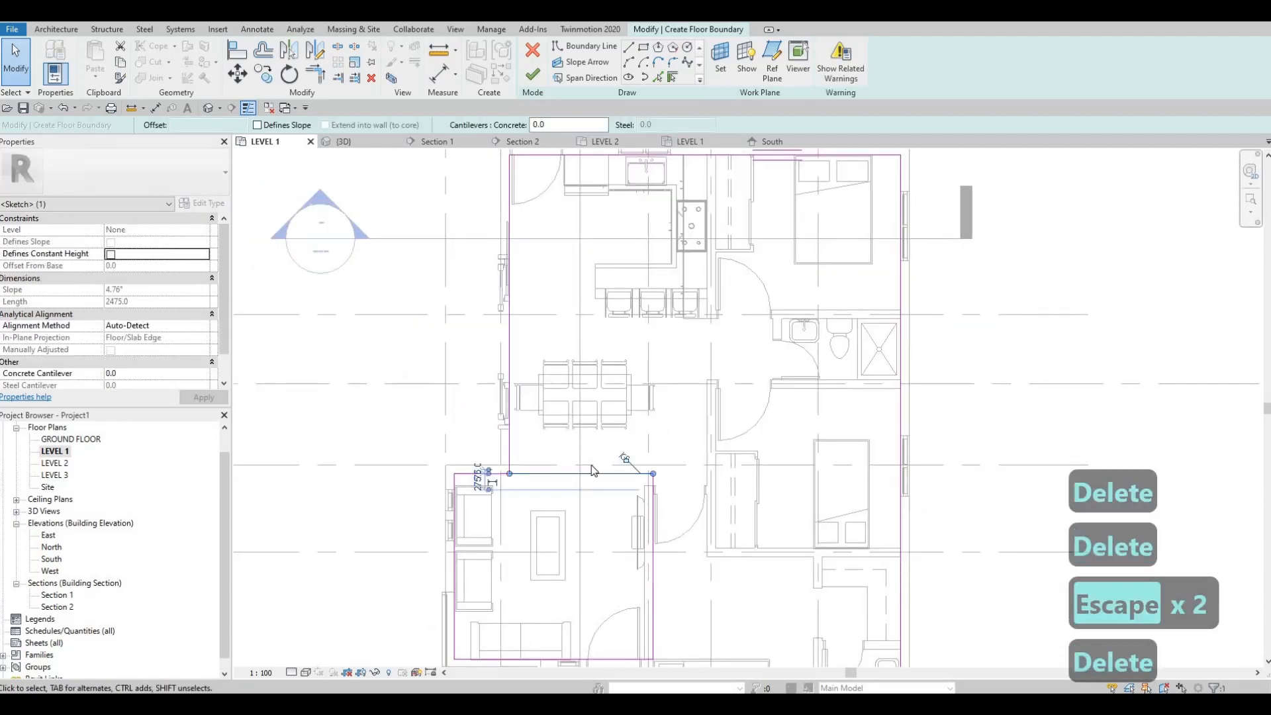
Trim the dining area's west line and the living room's upper line to a clean corner
middle_click_drag(554, 511, 585, 469)
key("t")
key("r")
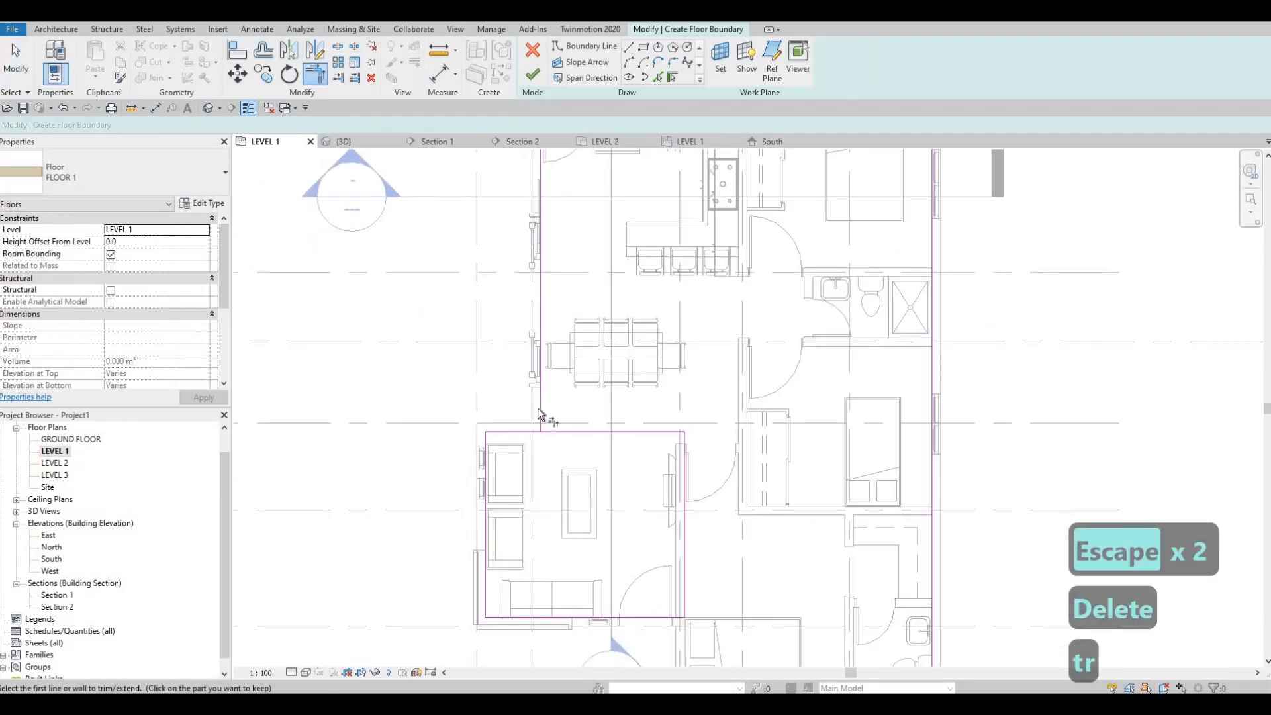
left_click(540, 409)
left_click(526, 432)
middle_click_drag(677, 517, 679, 359)
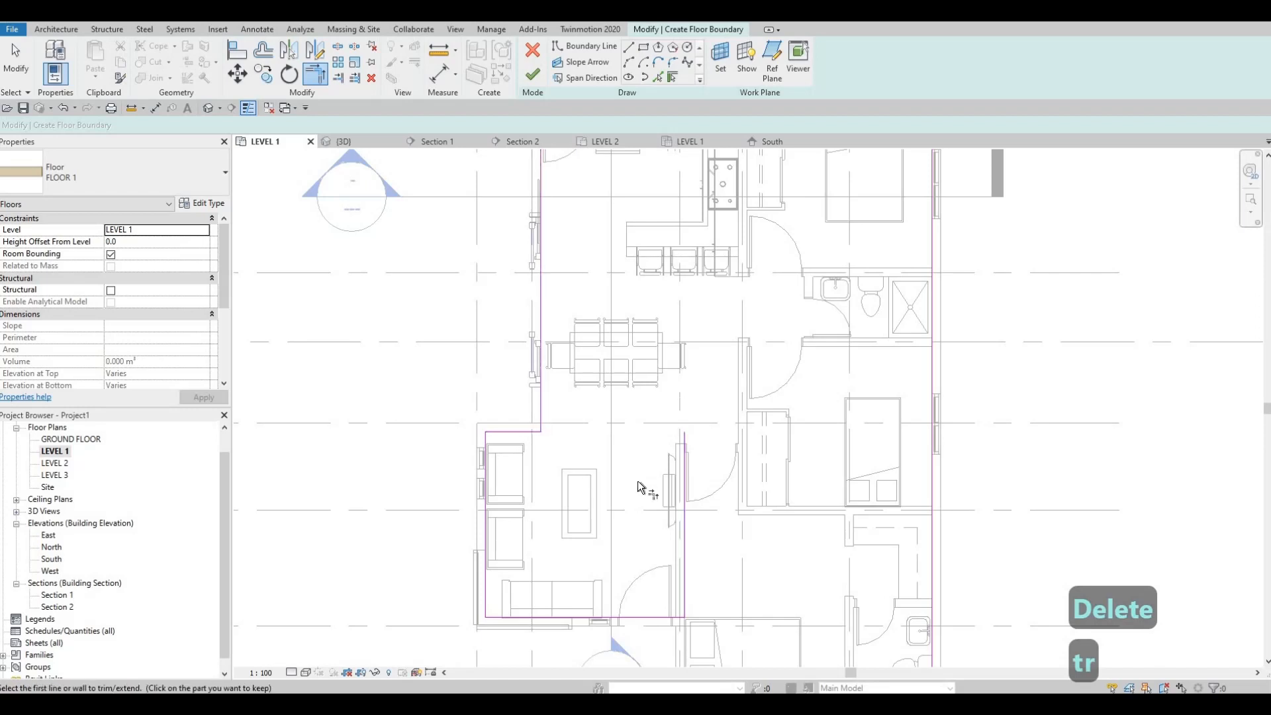
Trim the living room's south line and the south bedroom's west line to a corner beside the entrance door
middle_click_drag(669, 619, 671, 451)
scroll(671, 451, "up", 2)
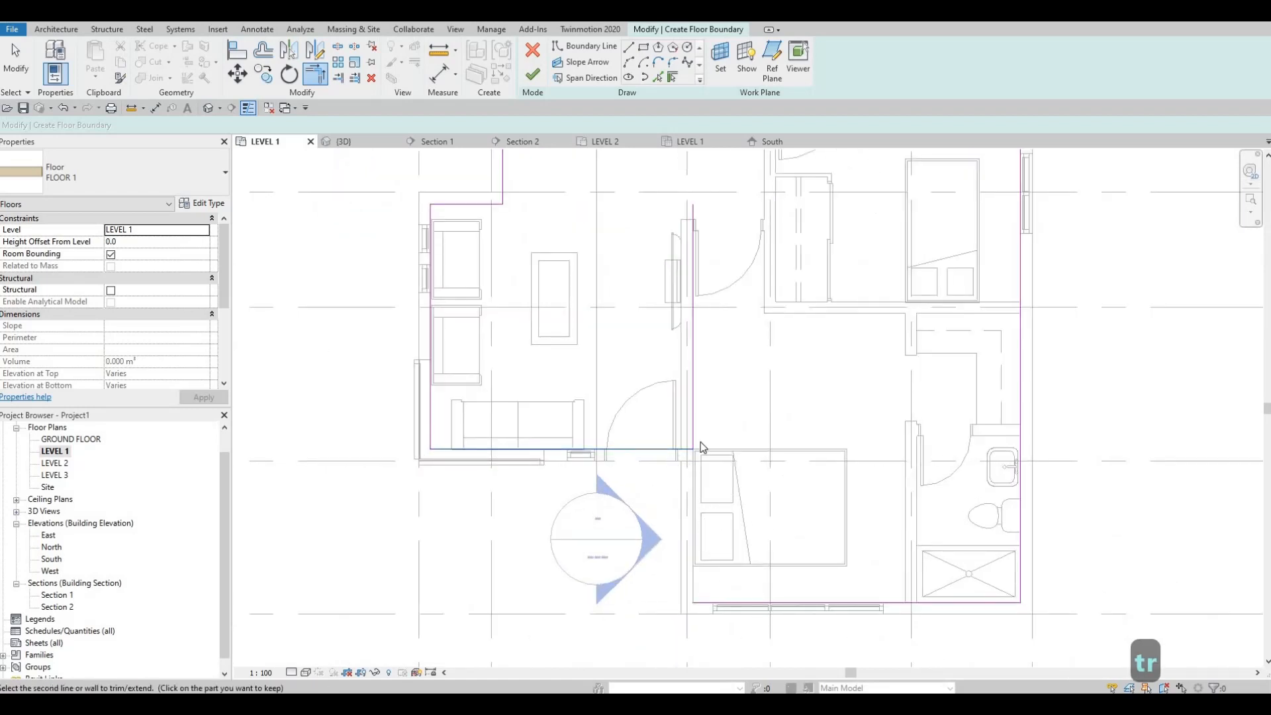
key("Escape")
key("Escape")
key("t")
key("r")
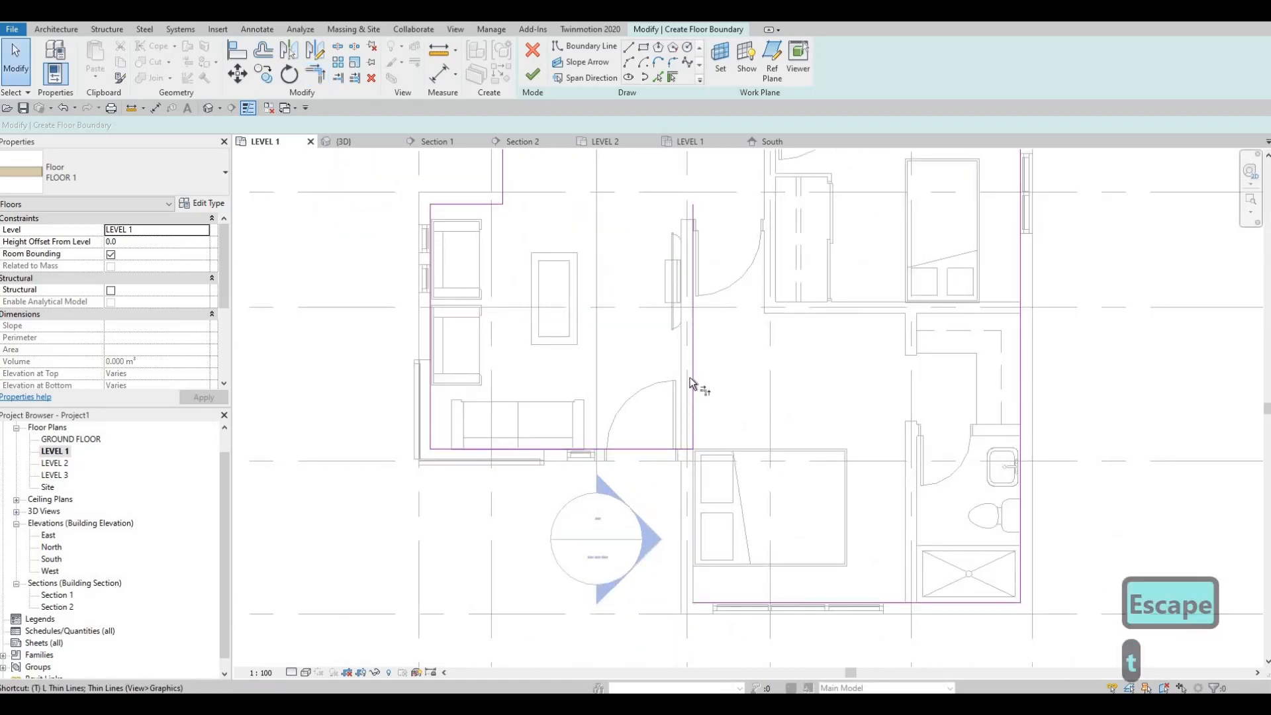
left_click(730, 605)
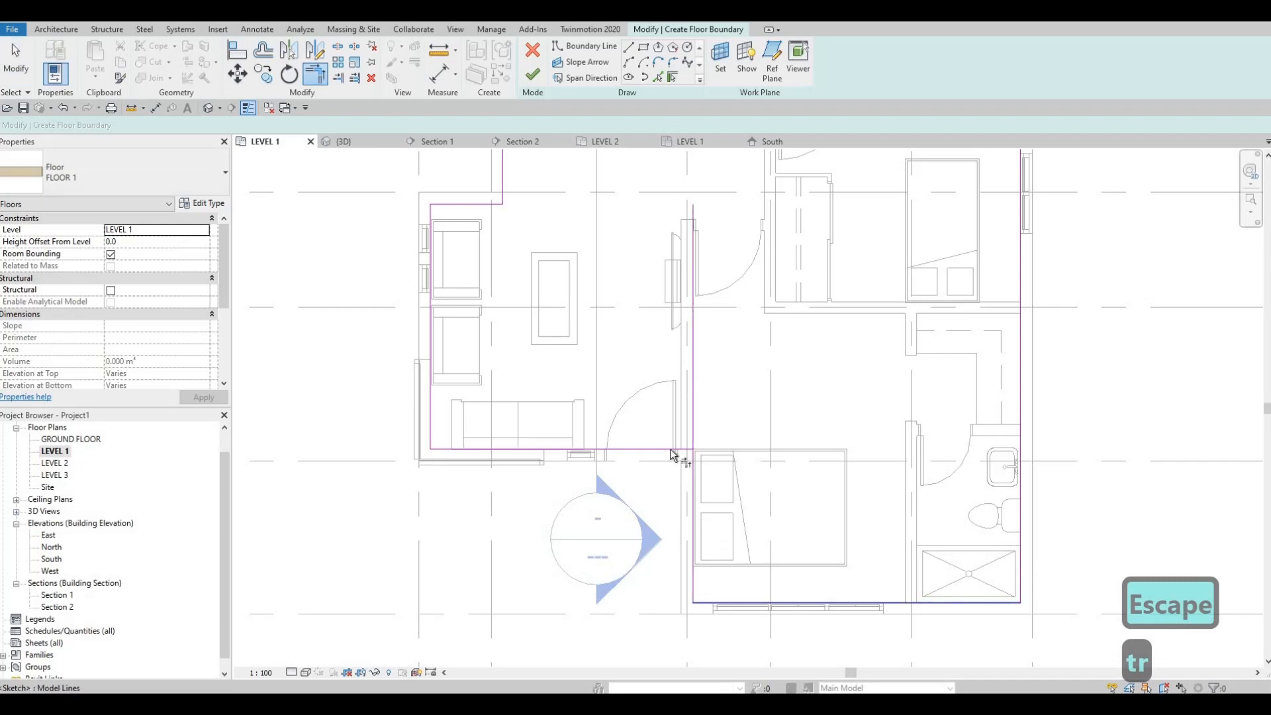
left_click(670, 449)
left_click(692, 474)
middle_click_drag(733, 488, 725, 474)
scroll(725, 474, "down", 2)
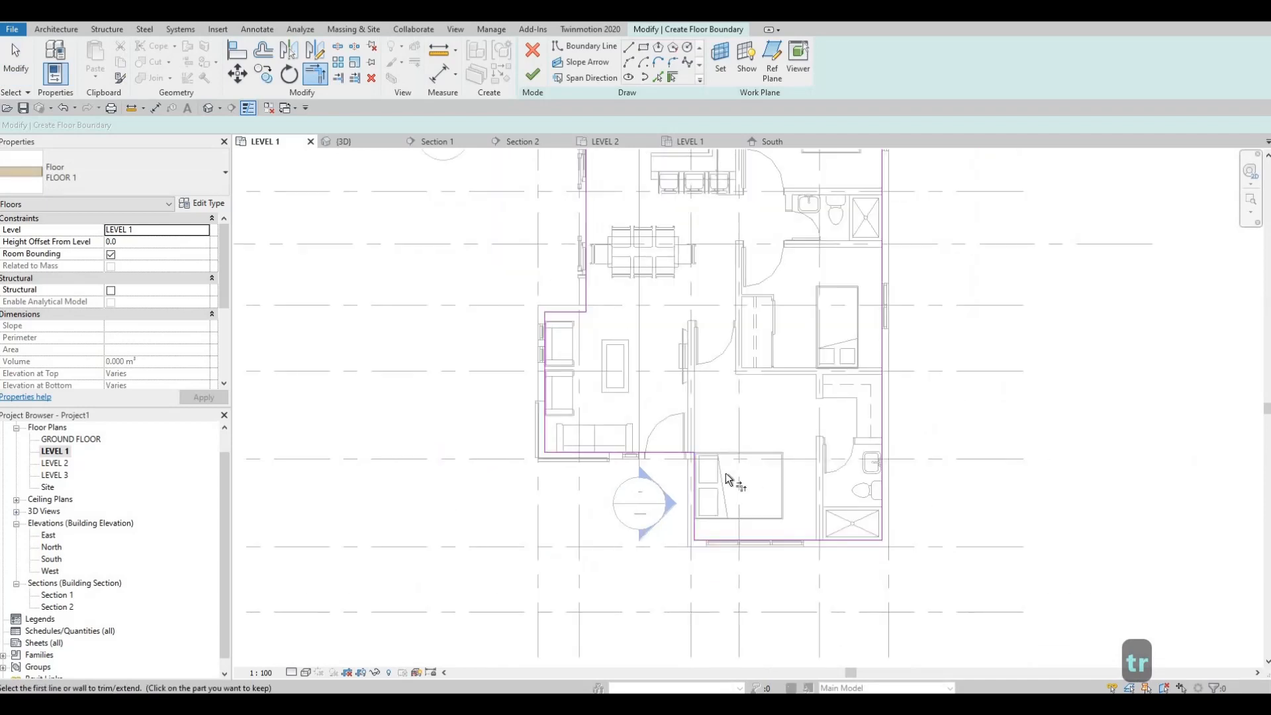
scroll(726, 479, "down", 3)
key("Escape")
key("Escape")
Check the whole floor boundary outline for closure and finish the FLOOR 1 sketch
scroll(702, 457, "down", 2)
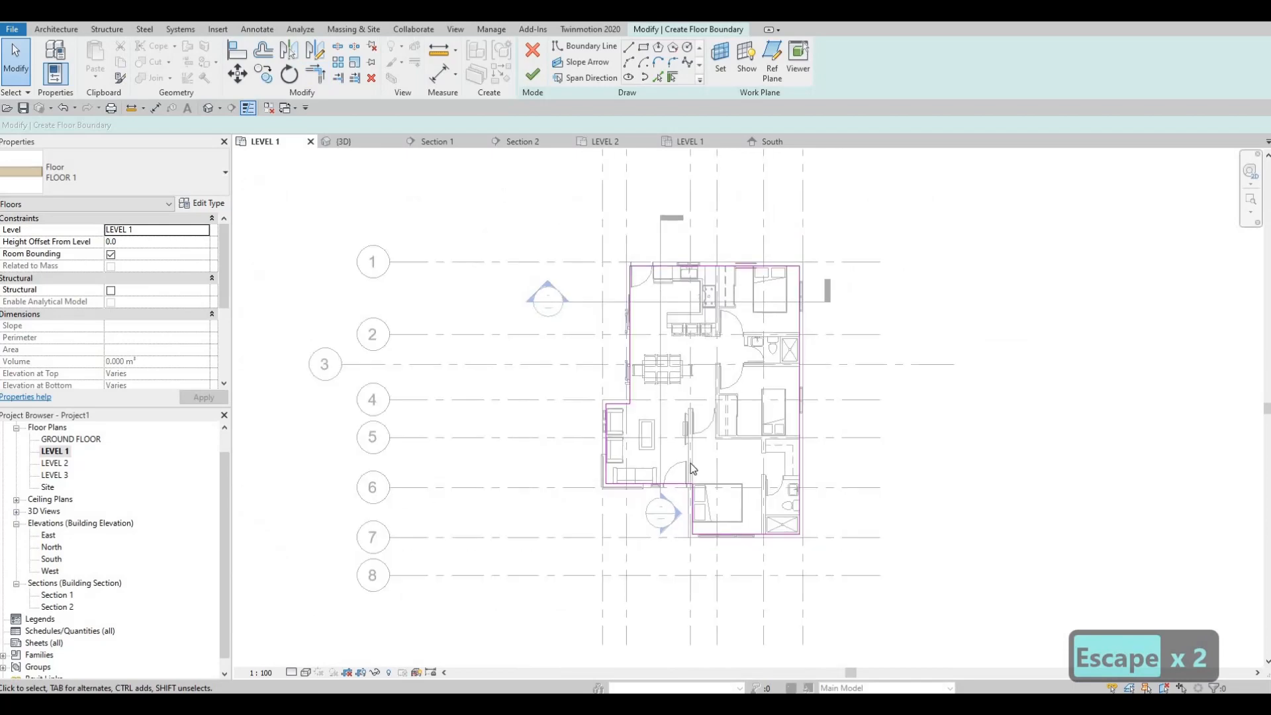
scroll(693, 469, "up", 4)
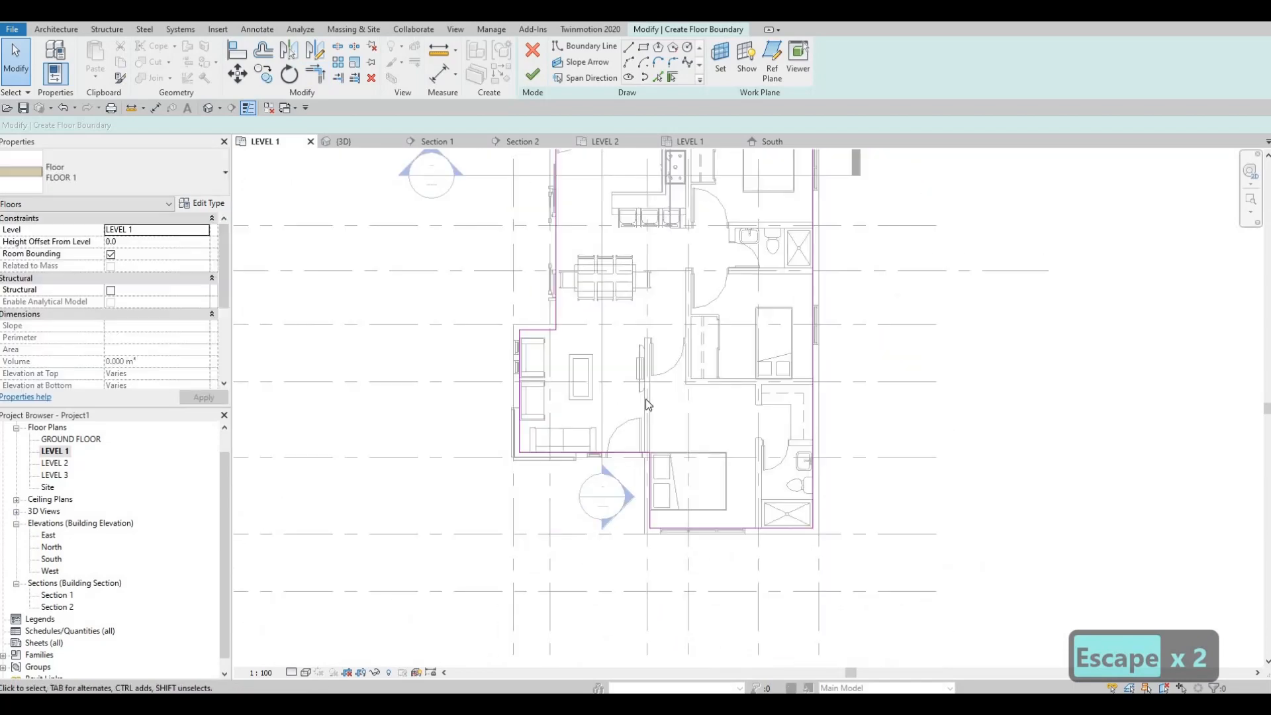
middle_click_drag(634, 297, 628, 360)
scroll(629, 363, "up", 1)
scroll(689, 398, "down", 1)
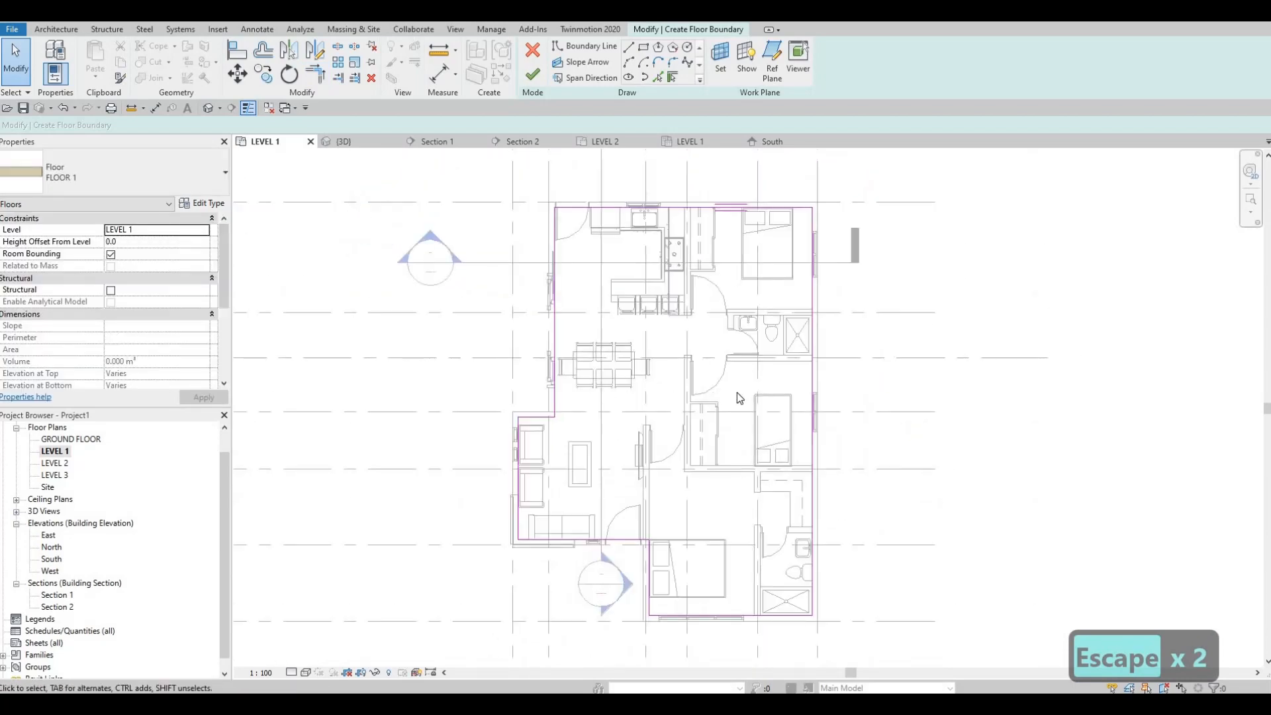
scroll(736, 394, "down", 2)
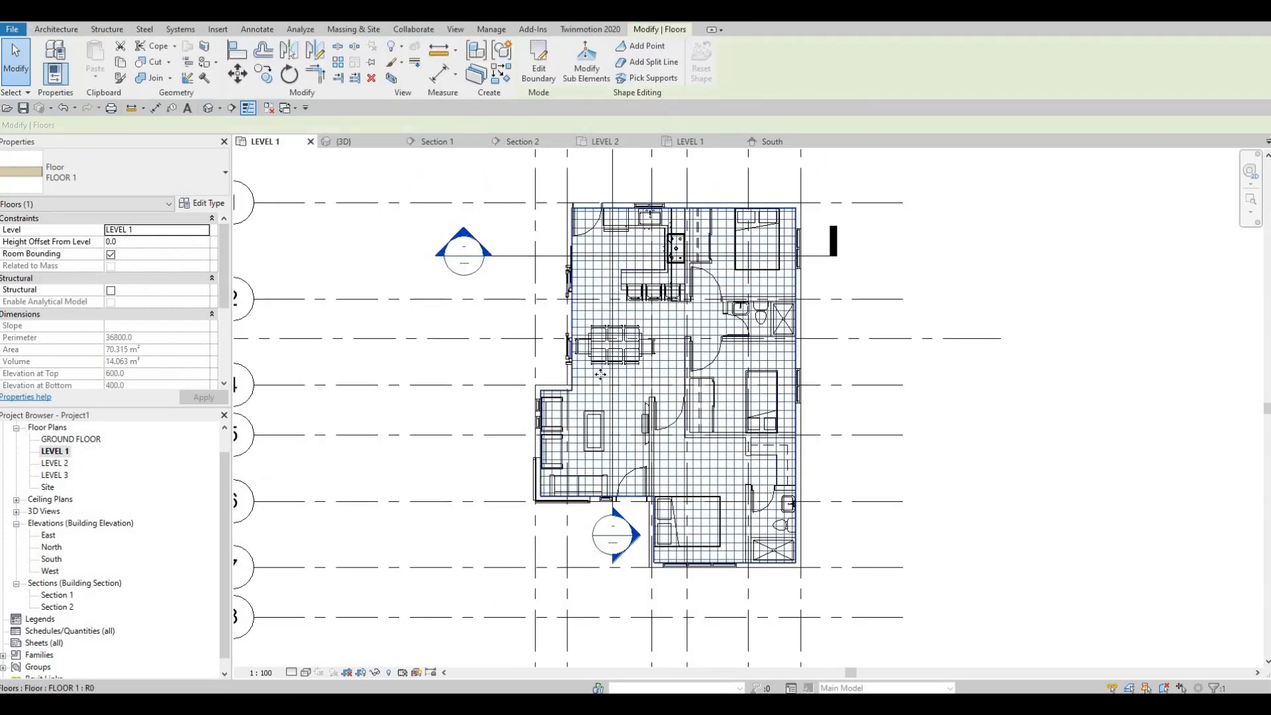
key("Escape")
Set the LEVEL 1 plan's detail level to Fine
scroll(612, 432, "up", 2)
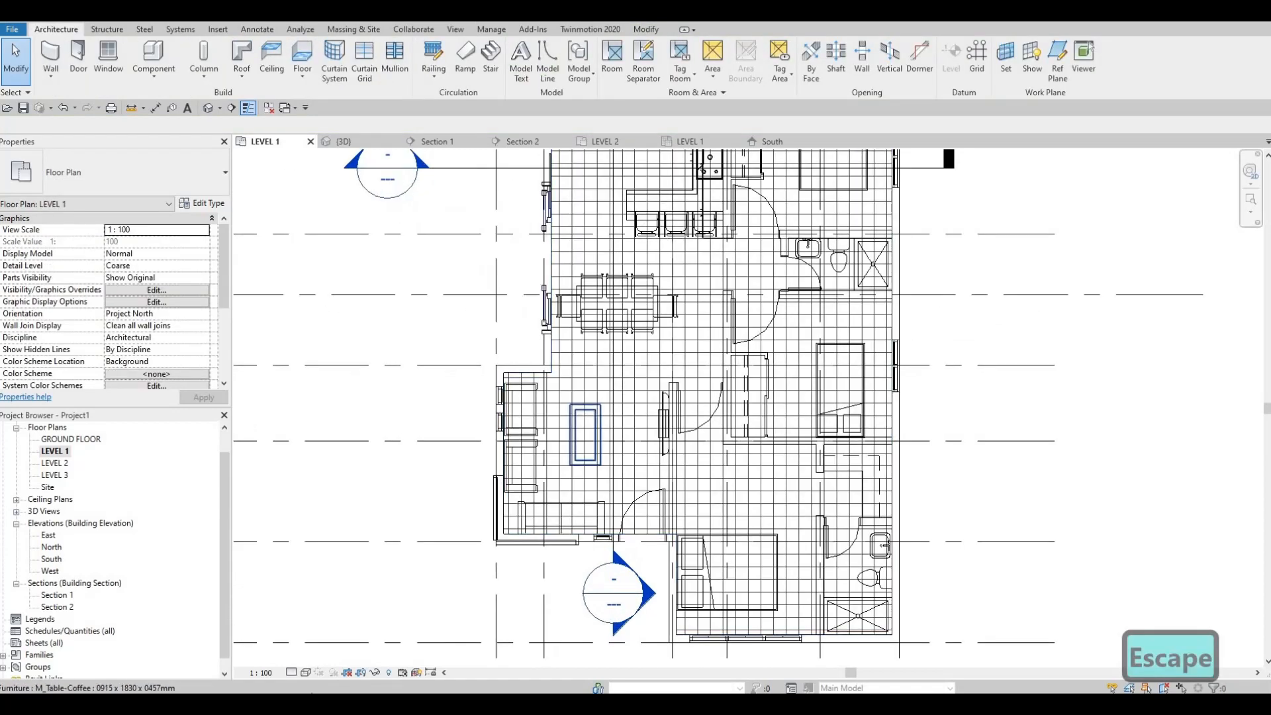
left_click(291, 673)
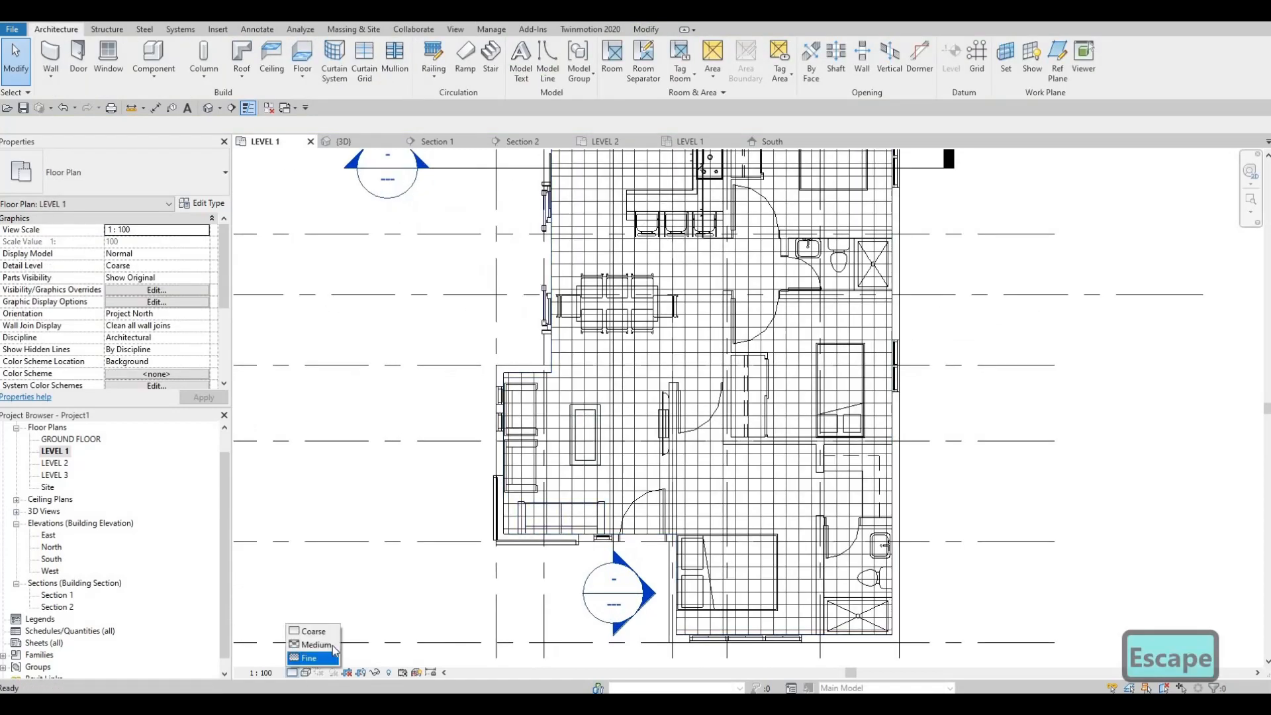
left_click(310, 657)
middle_click_drag(450, 614, 436, 640)
key("Escape")
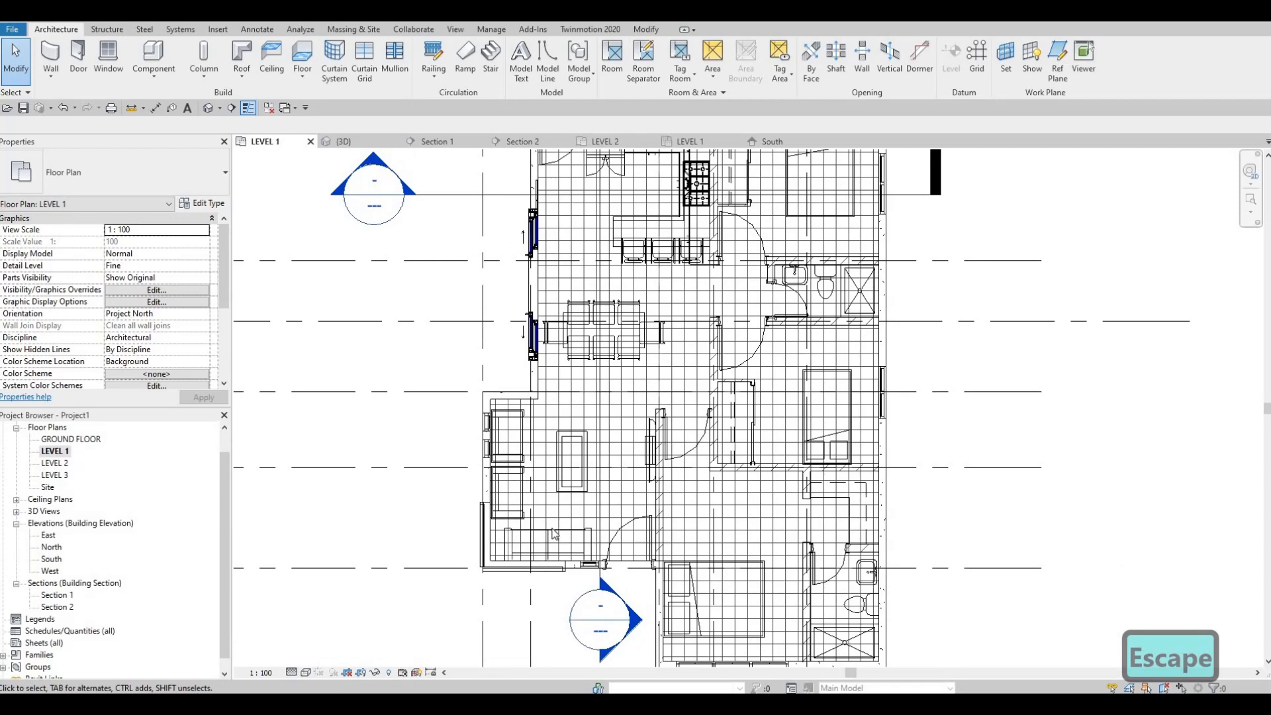
middle_click_drag(613, 436, 607, 447)
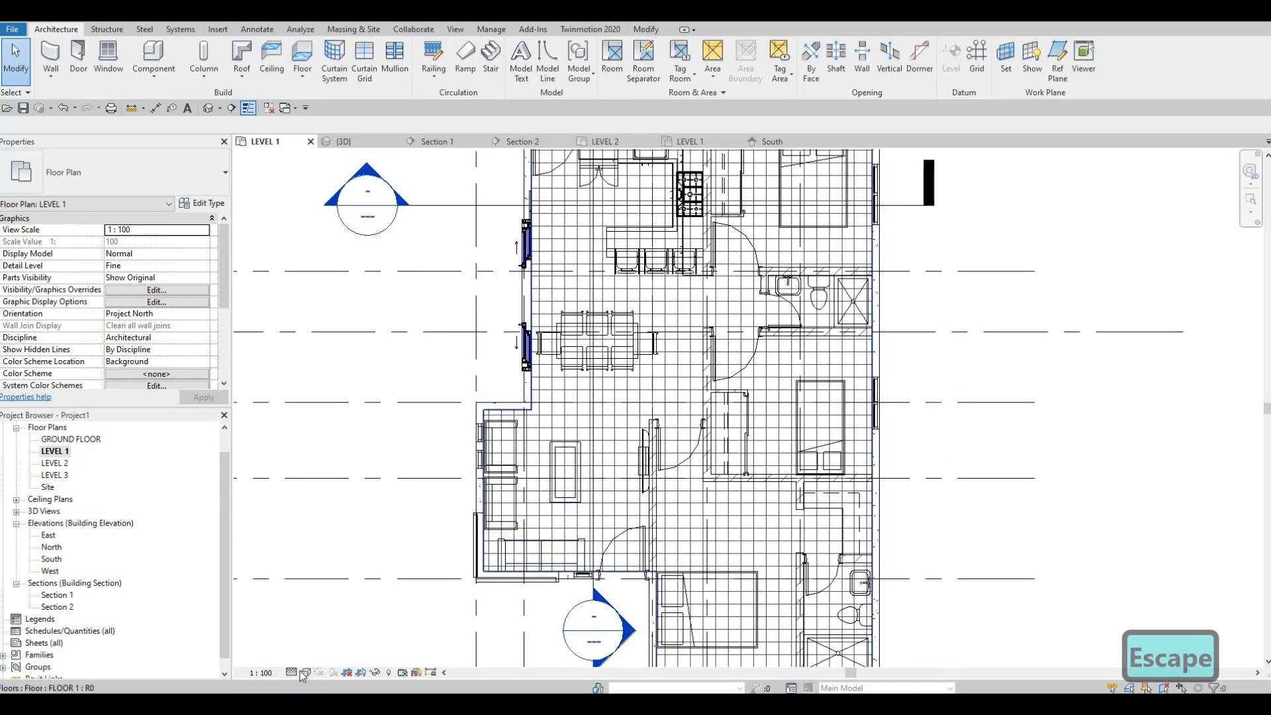
Change the FLOOR 1 structure layer's material to Marble from the AEC Materials Stone library and apply the type
left_click(622, 418)
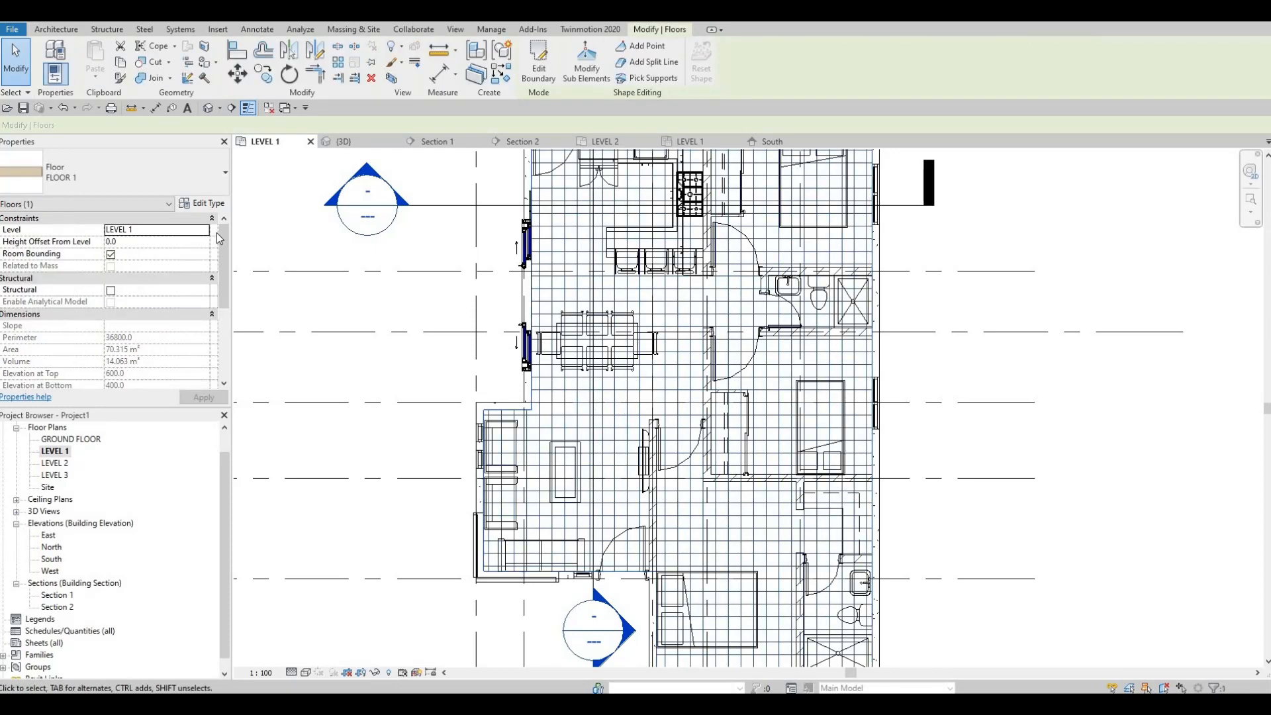
left_click(202, 202)
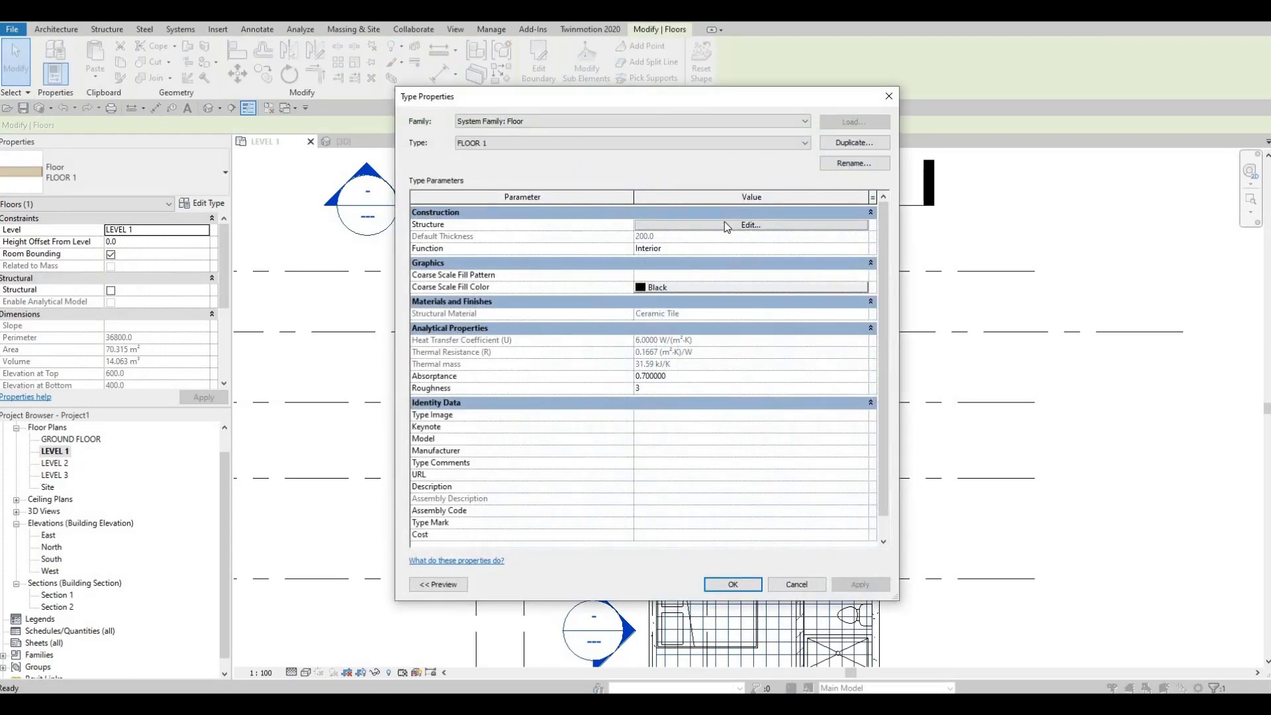
left_click(725, 221)
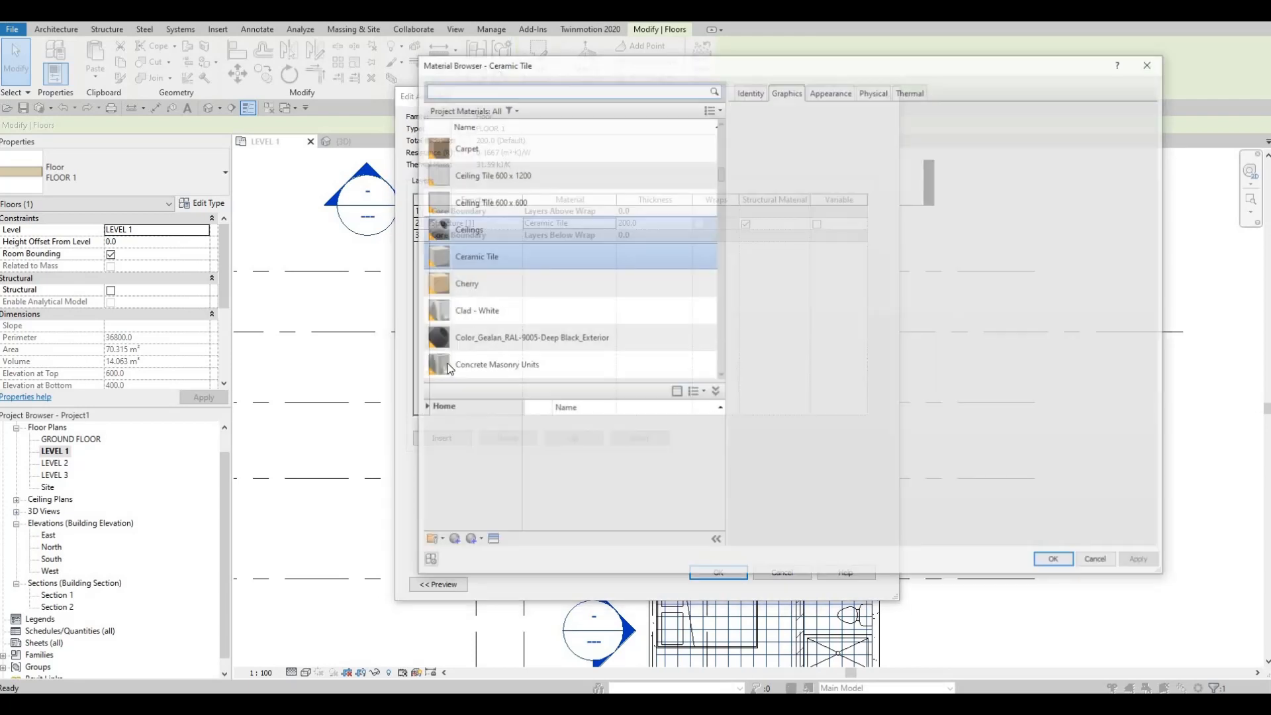
left_click(423, 433)
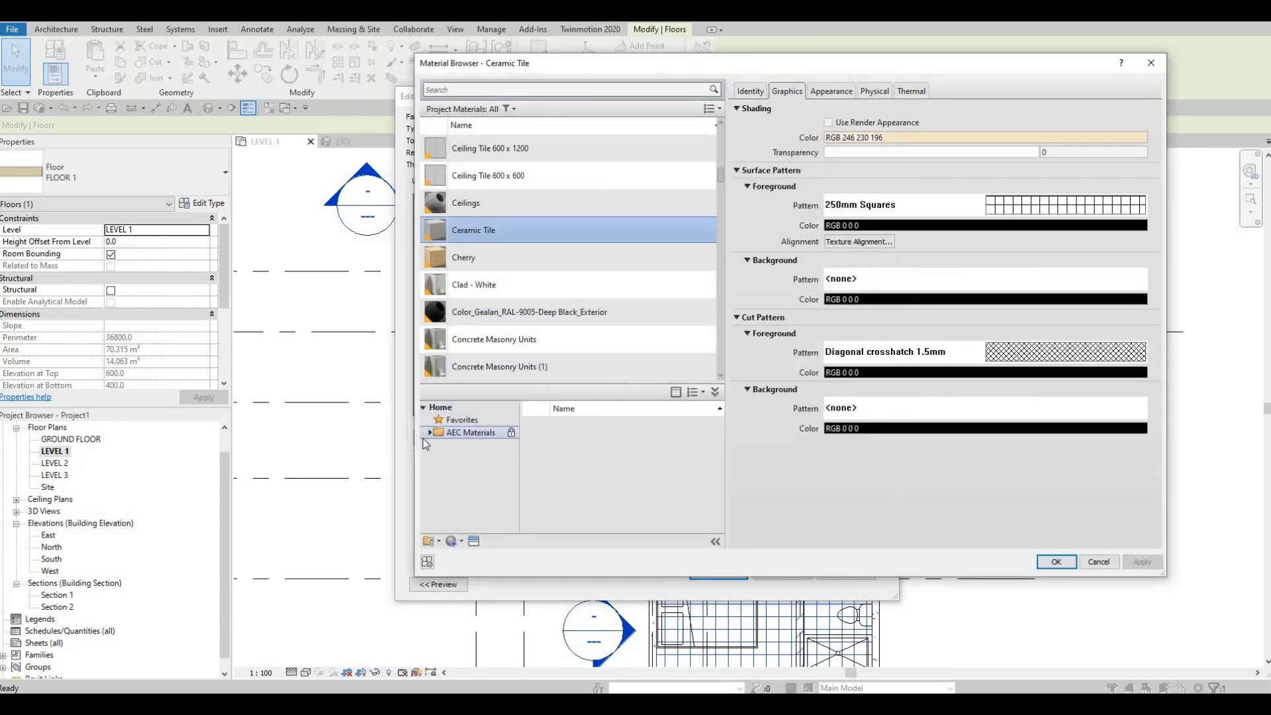
left_click(428, 434)
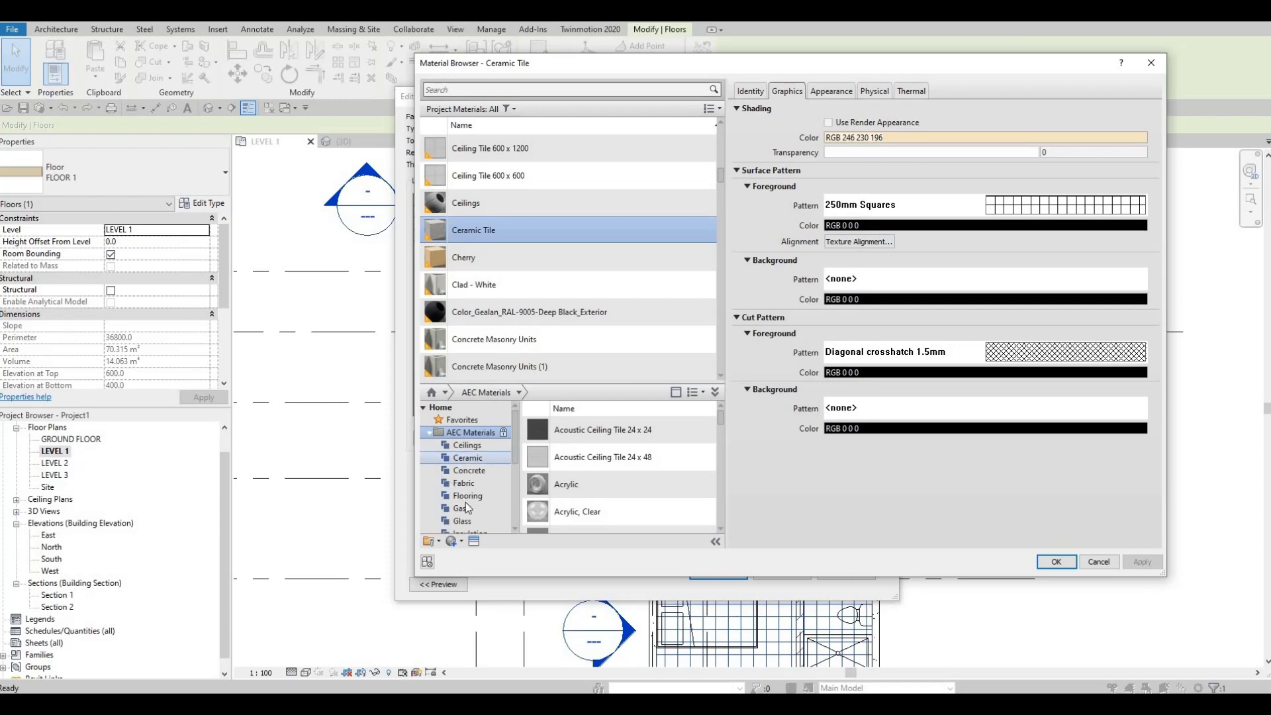
scroll(470, 506, "down", 4)
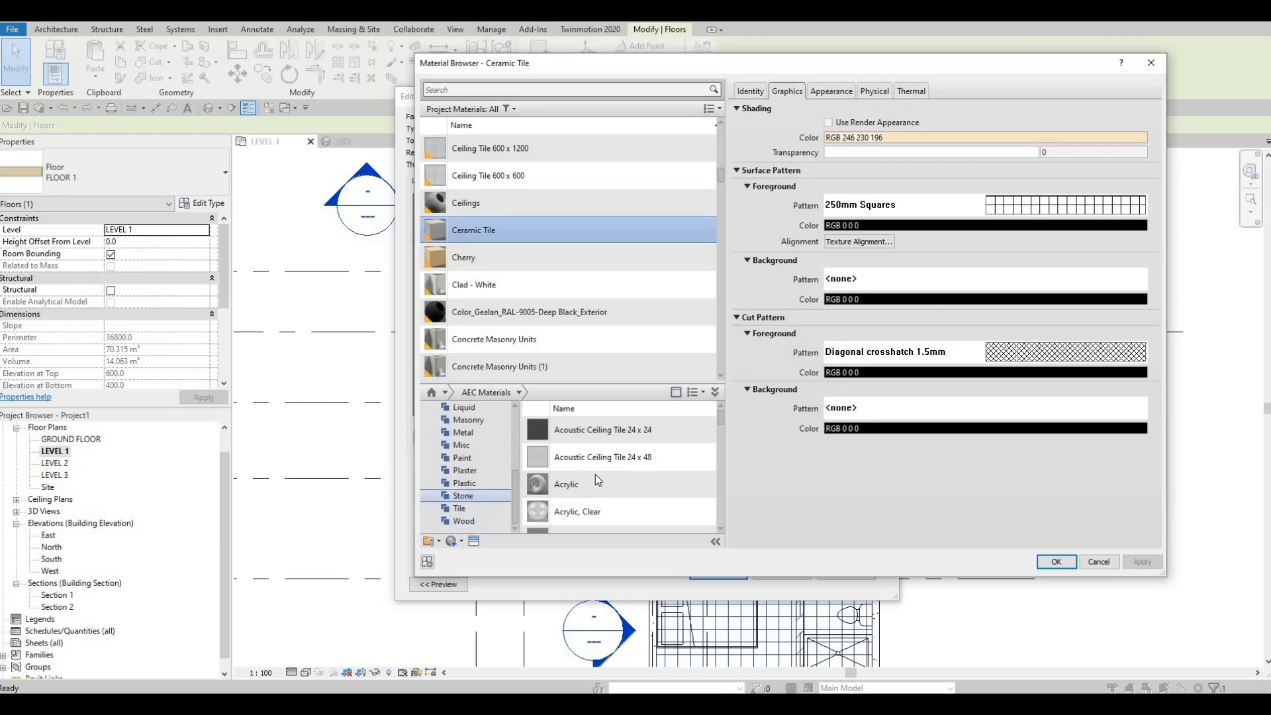
scroll(650, 498, "down", 2)
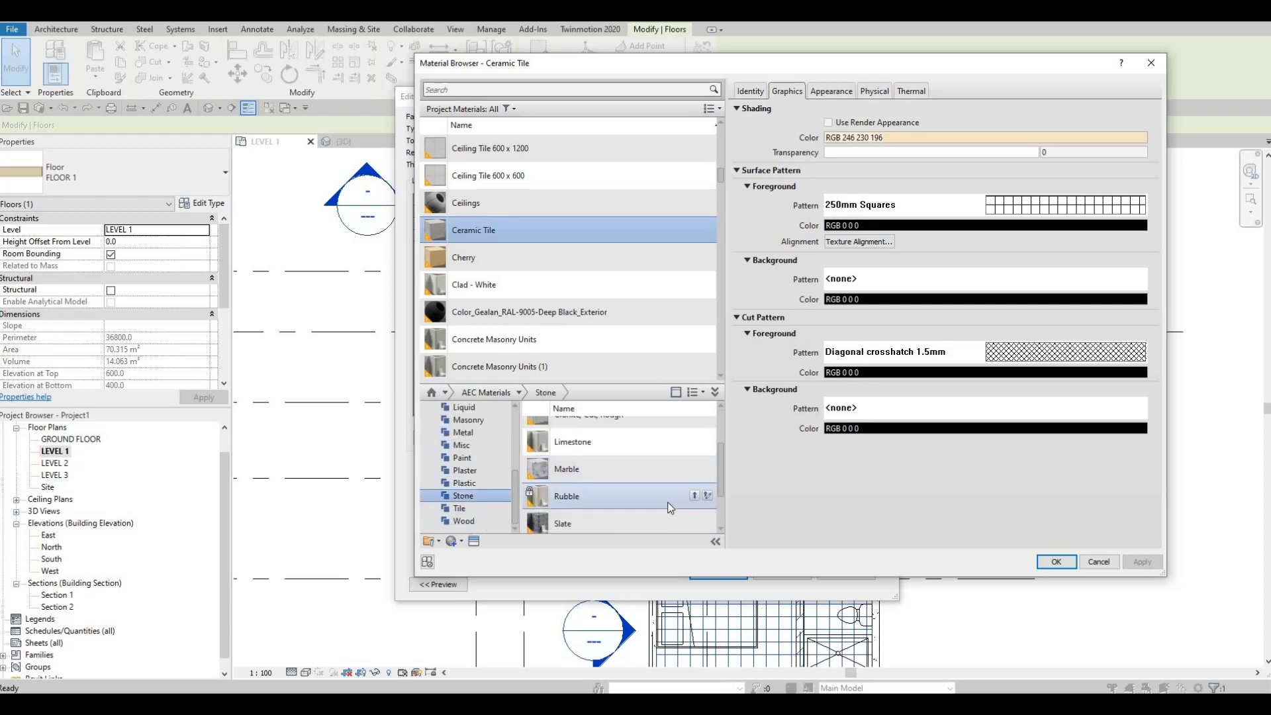
left_click(695, 469)
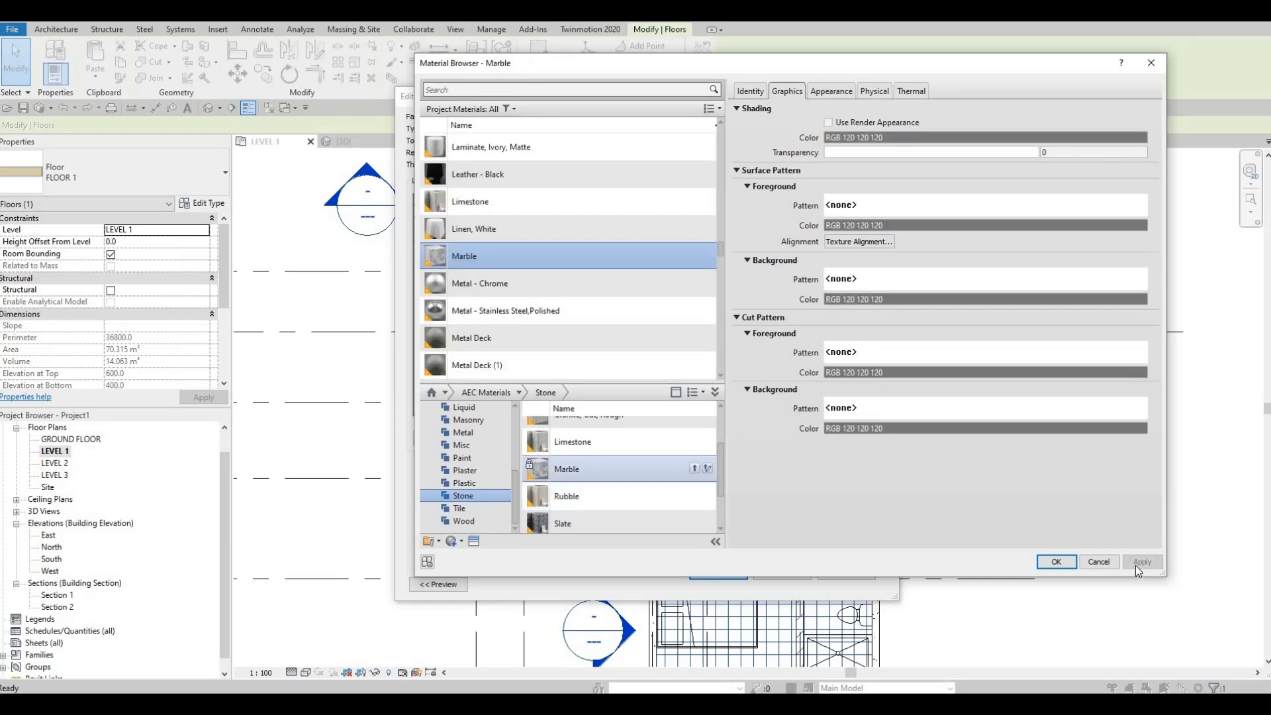
left_click(1065, 564)
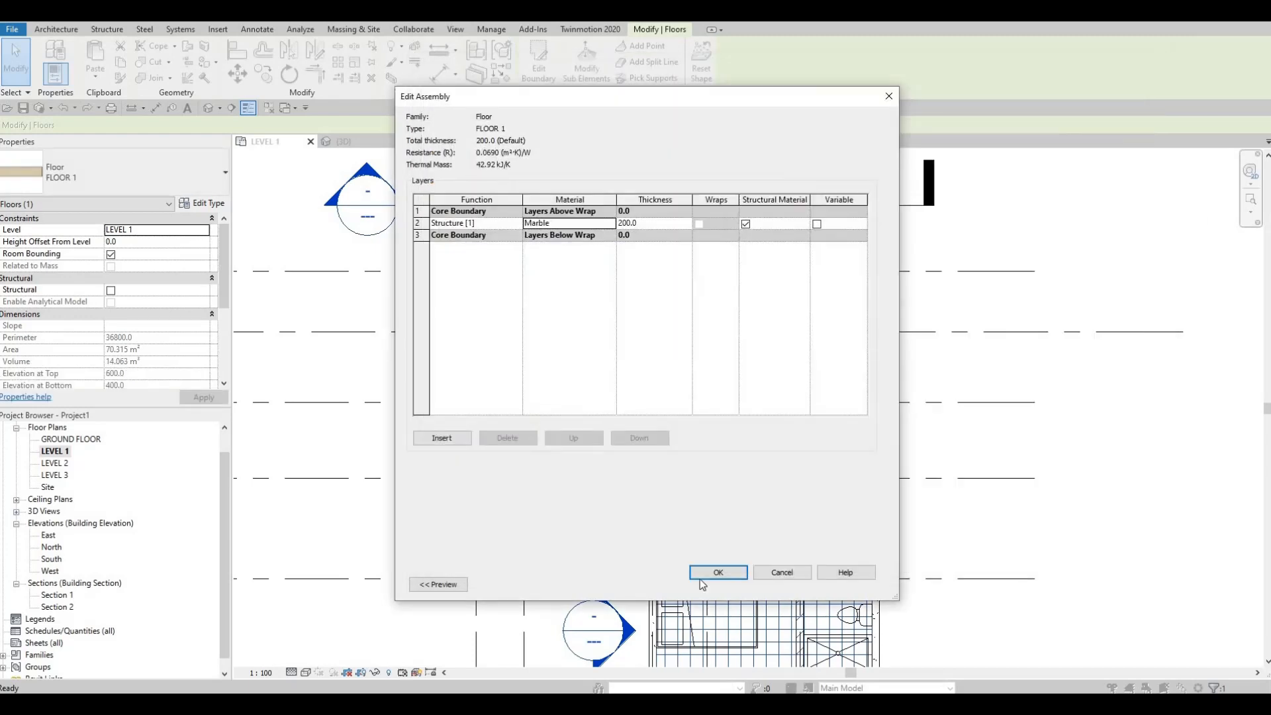
left_click(721, 580)
left_click(723, 583)
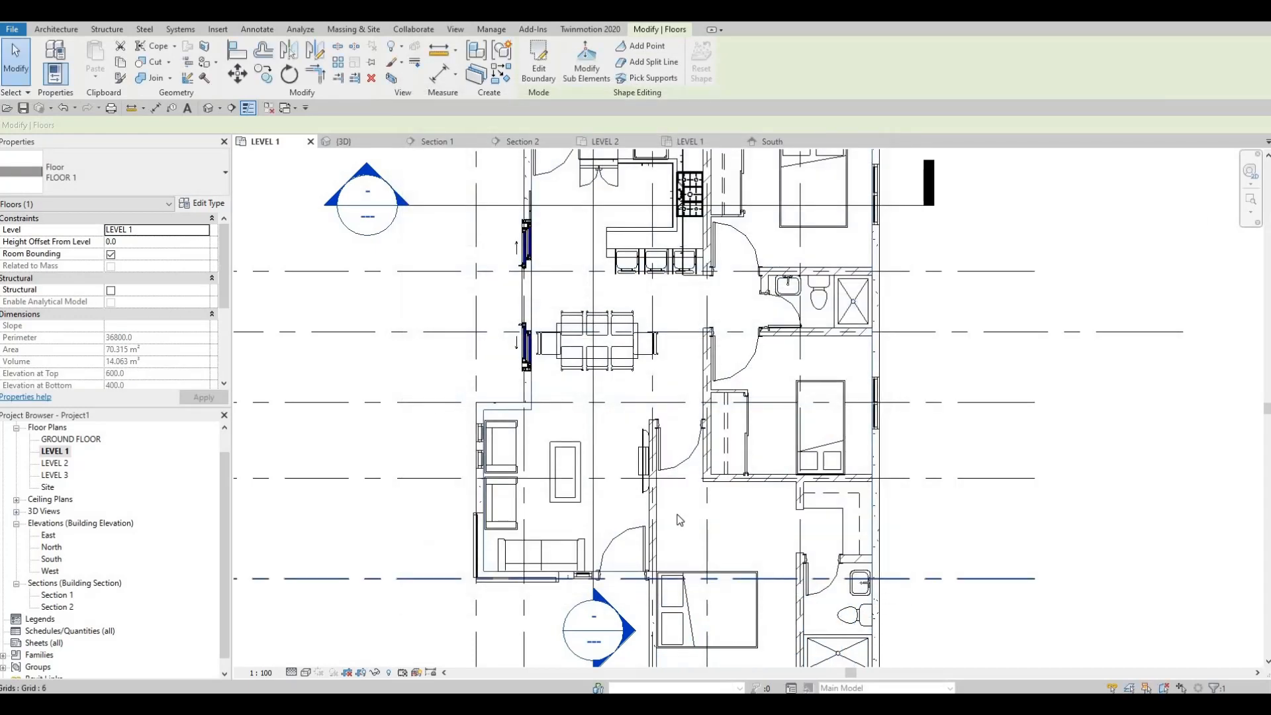
key("Escape")
key("Escape")
Open the 3D view and inspect the house with its new floor from the front
scroll(596, 440, "down", 3)
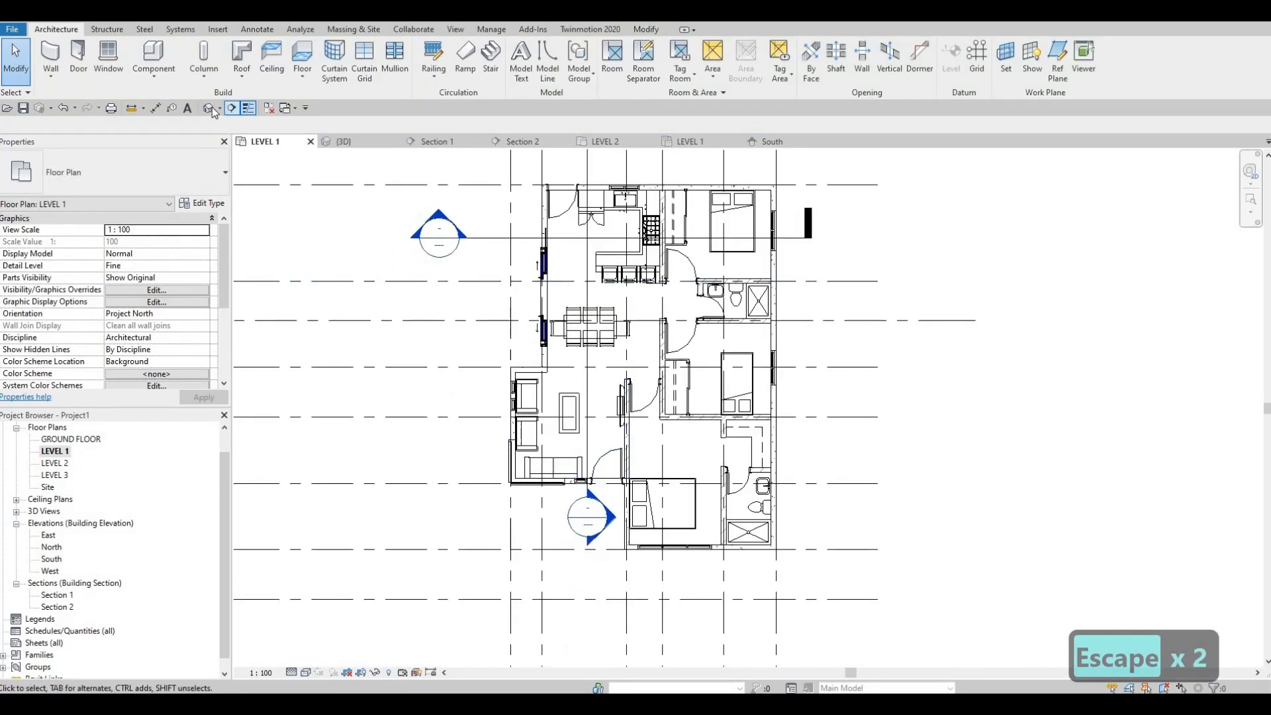
scroll(523, 324, "down", 2)
middle_click_drag(538, 360, 768, 490, "shift")
middle_click_drag(715, 573, 713, 574, "shift")
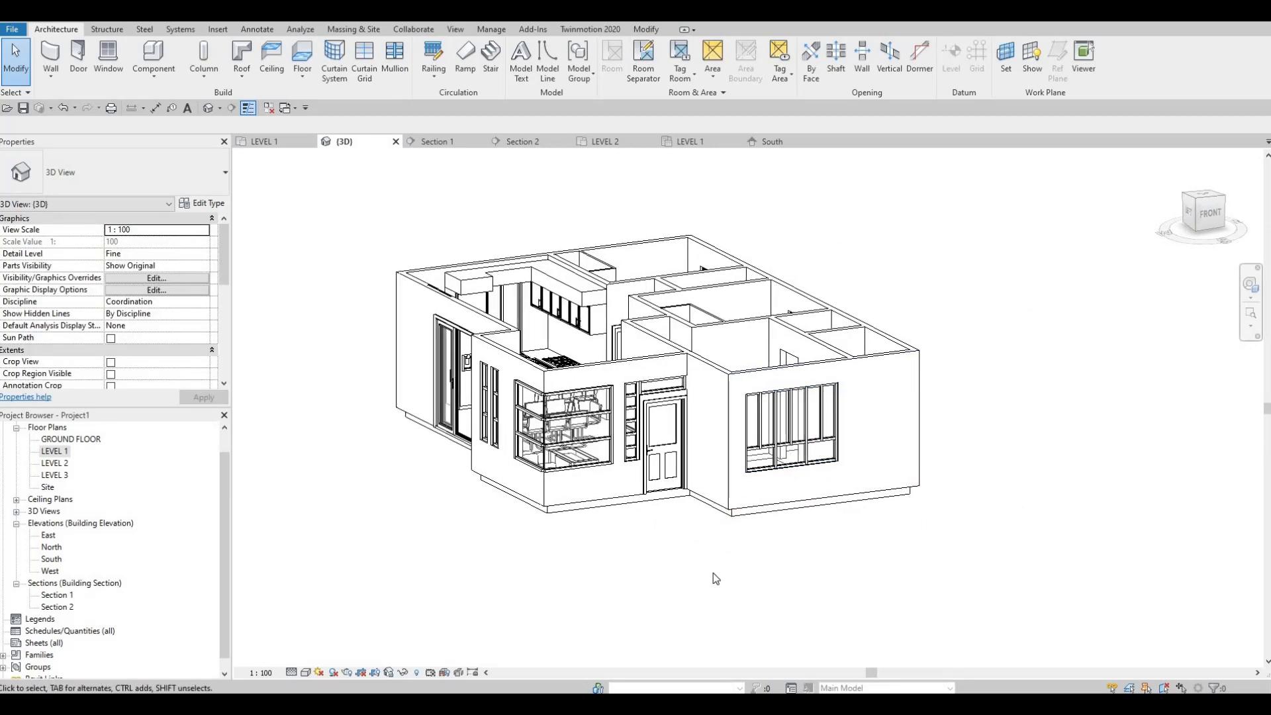